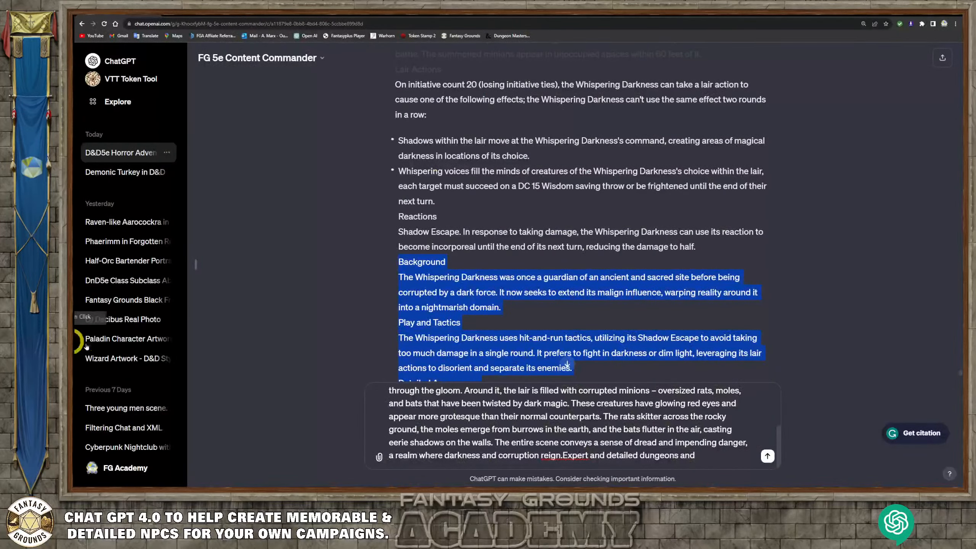
# Send the prepared image prompt describing the Whispering Darkness and its corrupted minions in a dark, cavernous underground lair.
pyautogui.click(317, 331)
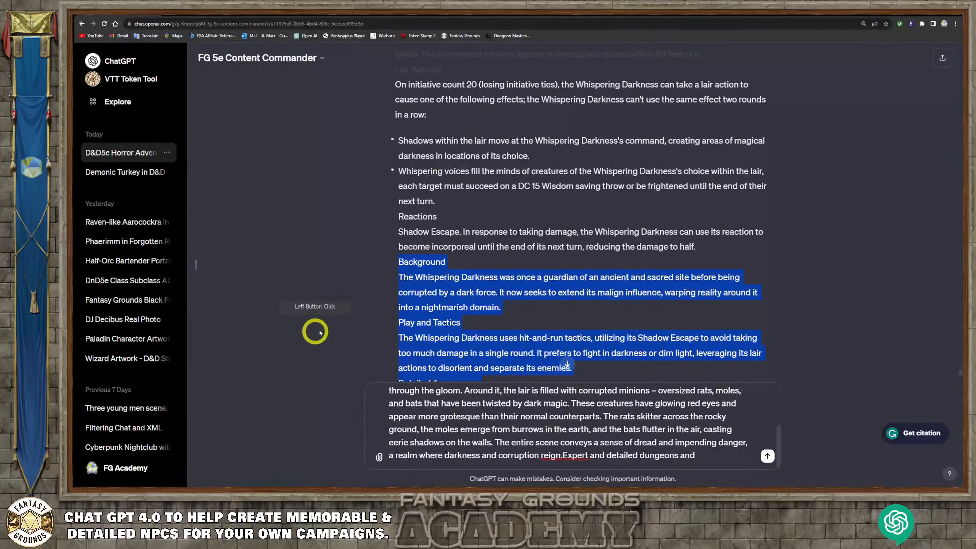
pyautogui.scroll(8, 436, 339)
pyautogui.scroll(-5, 431, 344)
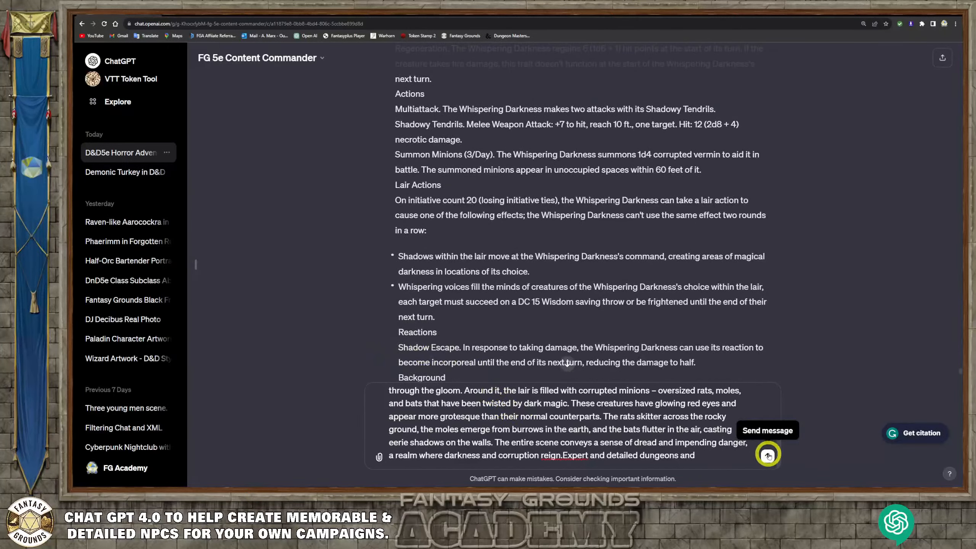
pyautogui.click(752, 450)
pyautogui.press('Return')
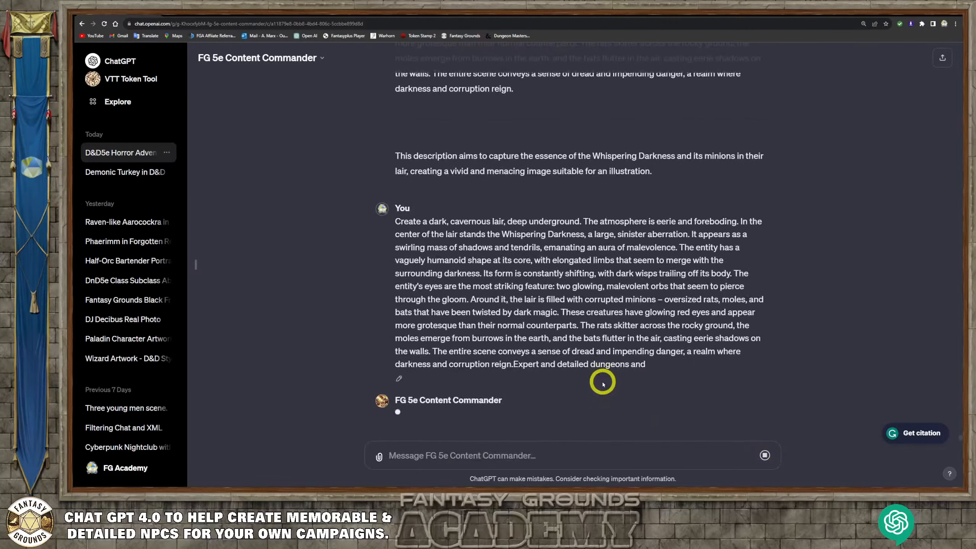
# Go back to the Whispering Darkness stat block and read it from the core statistics through the traits, actions and lair actions.
pyautogui.scroll(15, 601, 383)
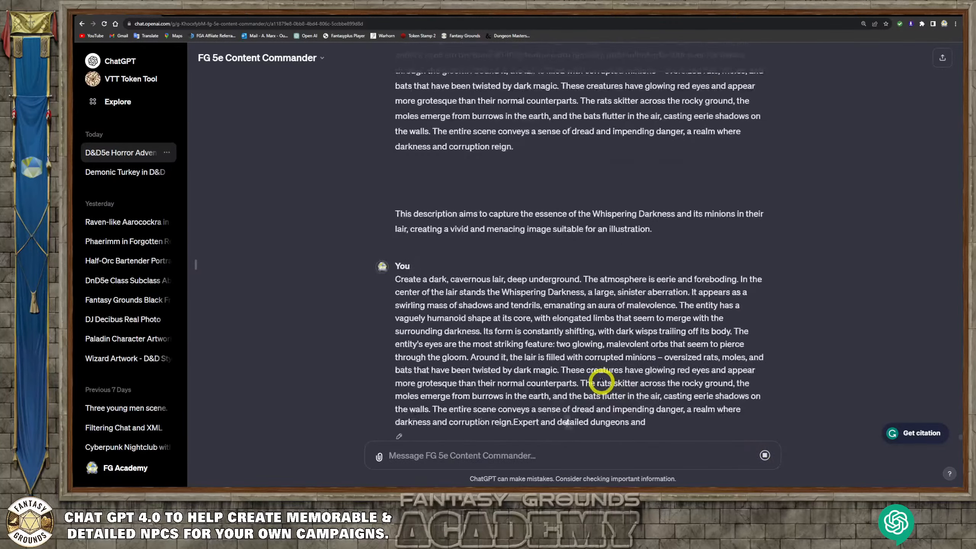
pyautogui.scroll(18, 601, 382)
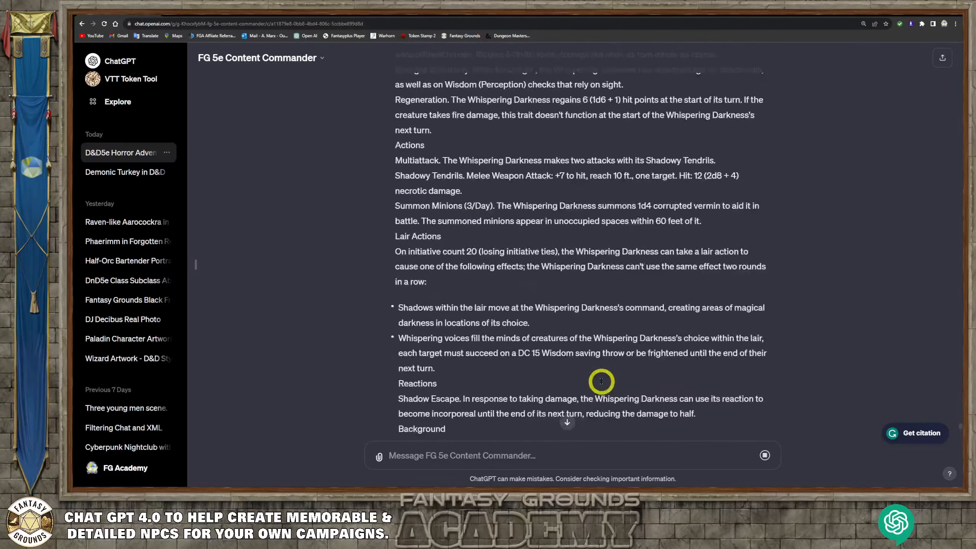
pyautogui.scroll(3, 601, 383)
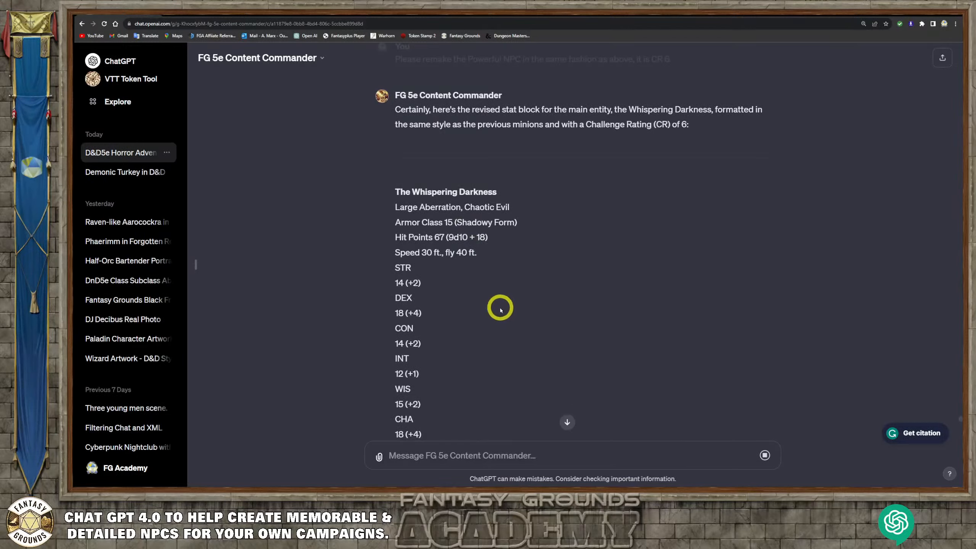
pyautogui.scroll(-5, 500, 307)
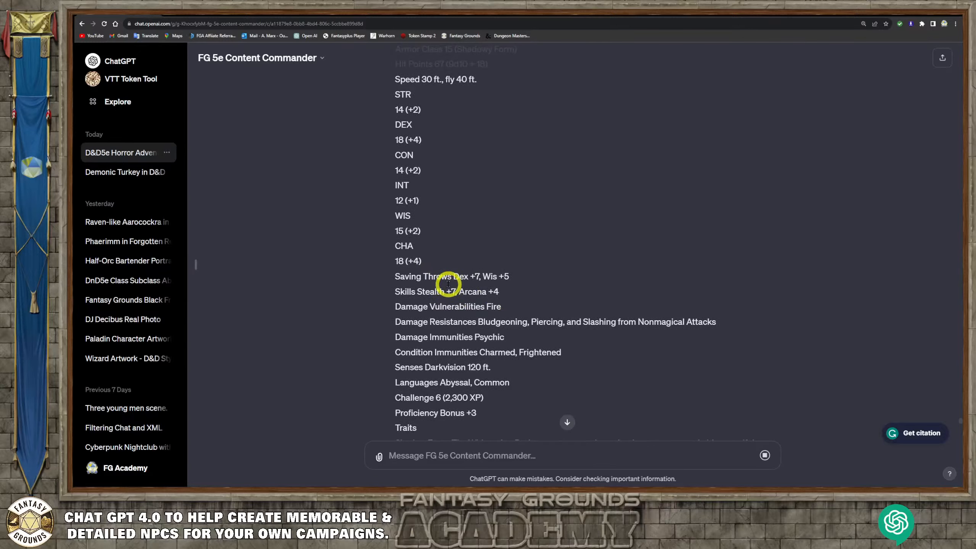
pyautogui.scroll(3, 447, 284)
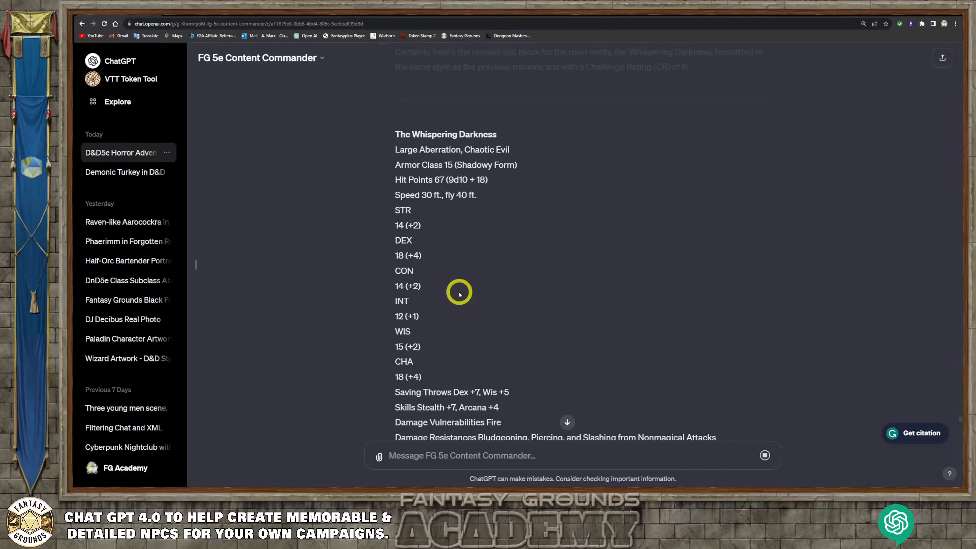
pyautogui.scroll(-2, 459, 293)
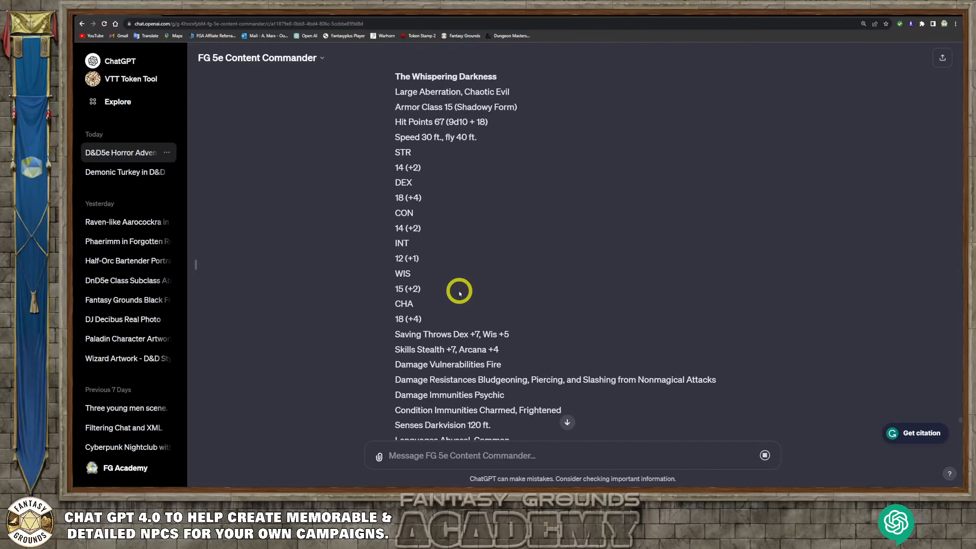
pyautogui.scroll(-10, 459, 293)
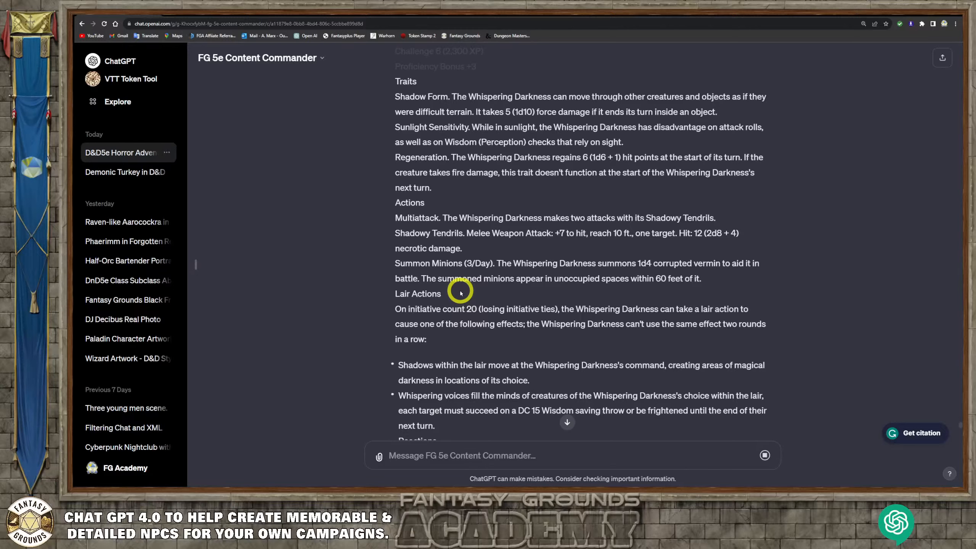
pyautogui.scroll(8, 435, 295)
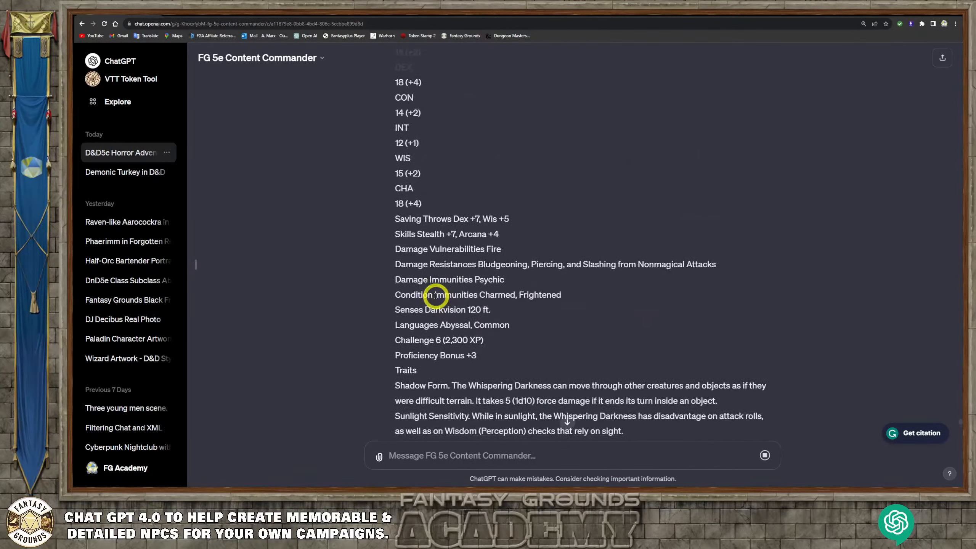
# Examine how the Whispering Darkness ability scores, saving throws, skills, resistances and immunities are laid out line by line.
pyautogui.scroll(5, 436, 294)
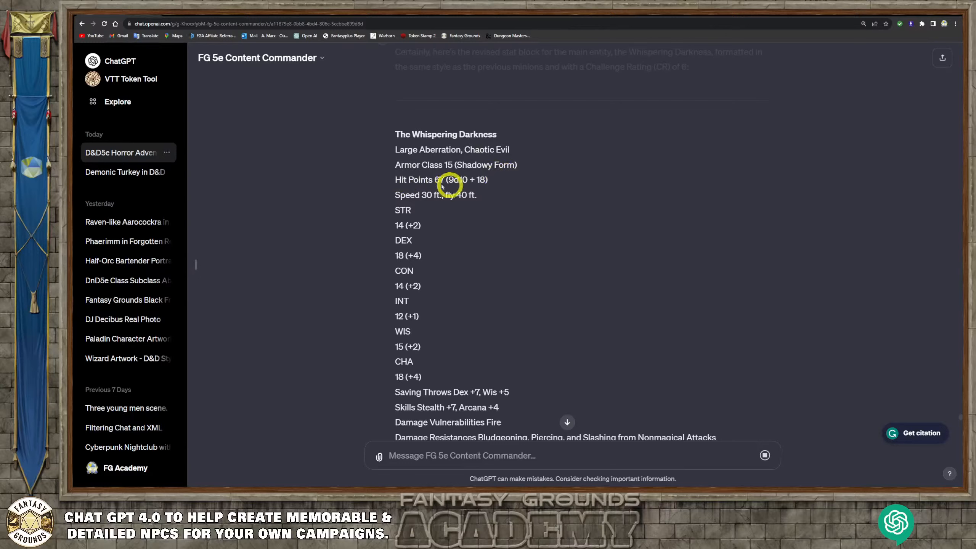
pyautogui.scroll(-2, 423, 239)
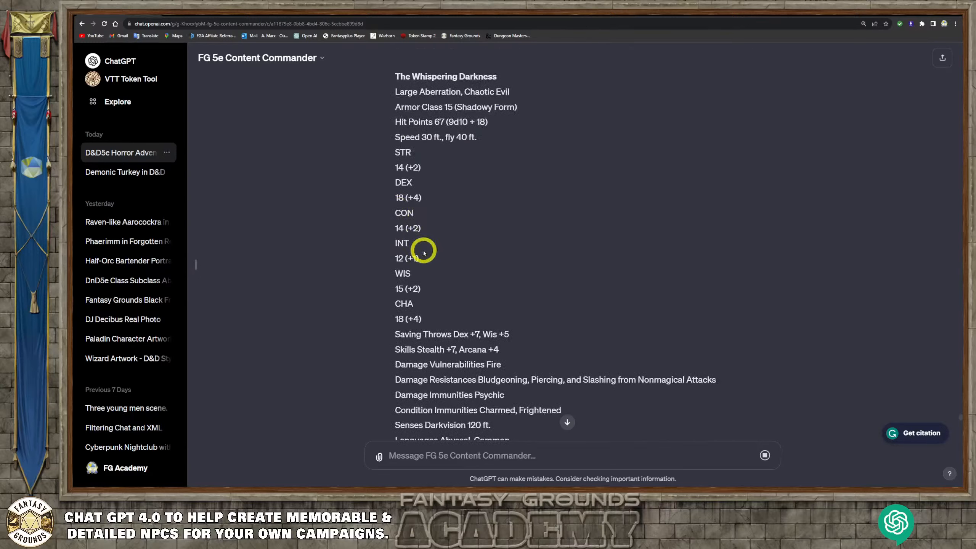
pyautogui.scroll(1, 427, 269)
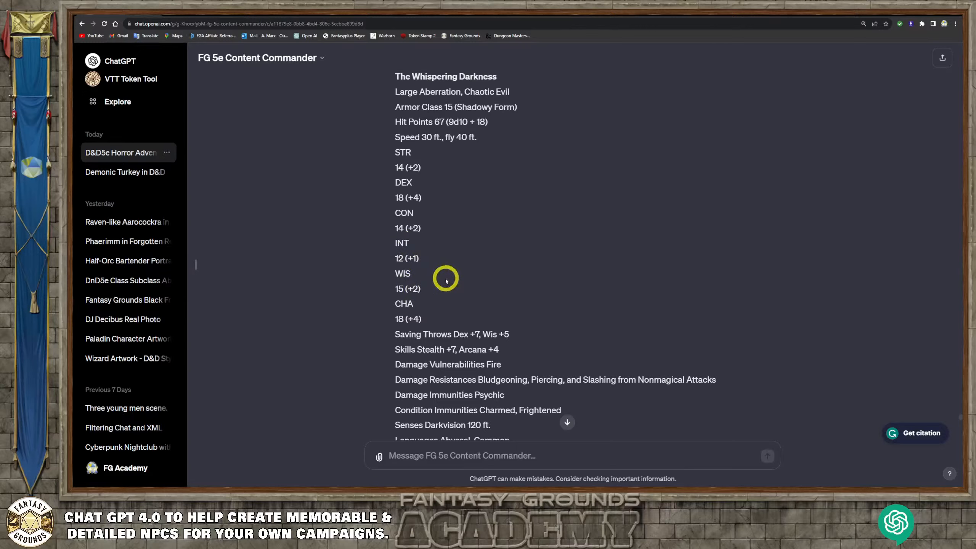
pyautogui.scroll(-2, 451, 284)
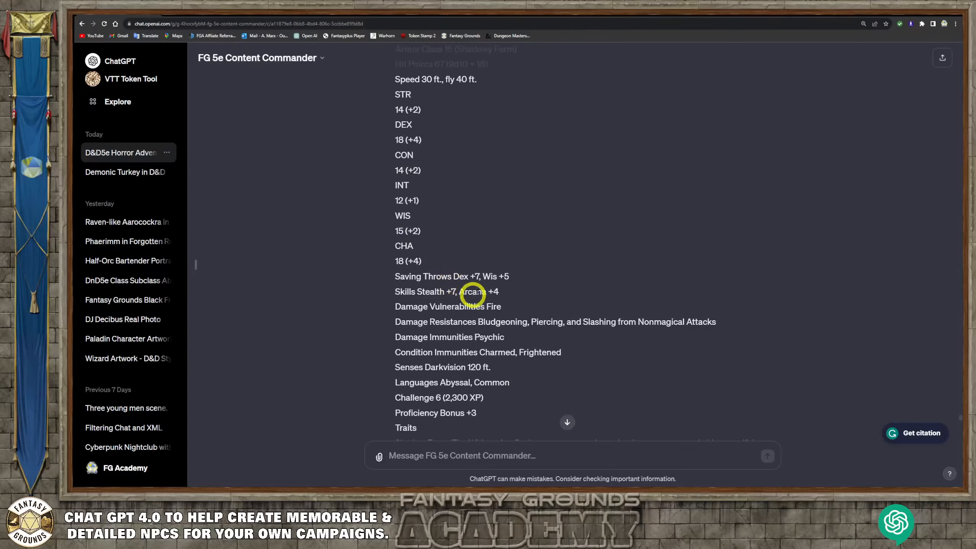
pyautogui.scroll(-2, 461, 380)
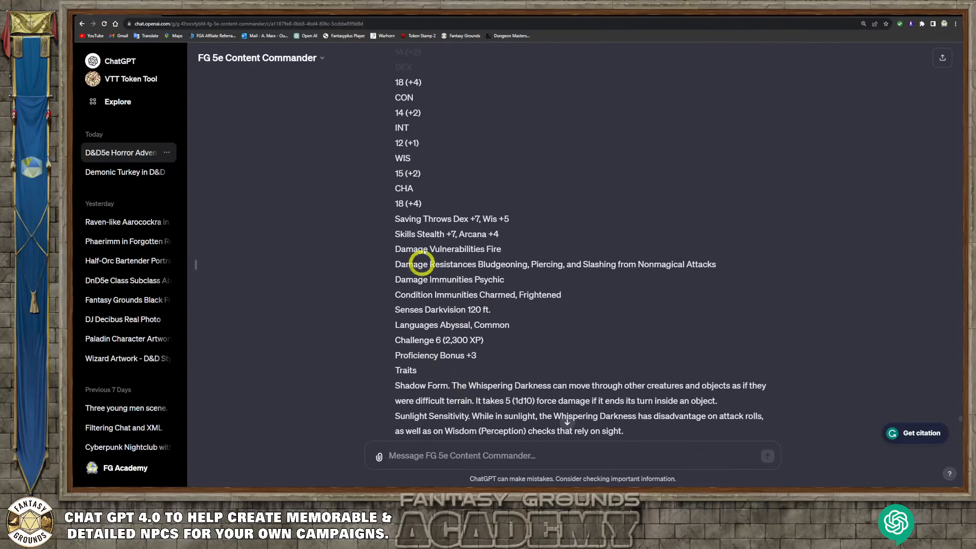
pyautogui.scroll(1, 462, 294)
pyautogui.scroll(1, 462, 294)
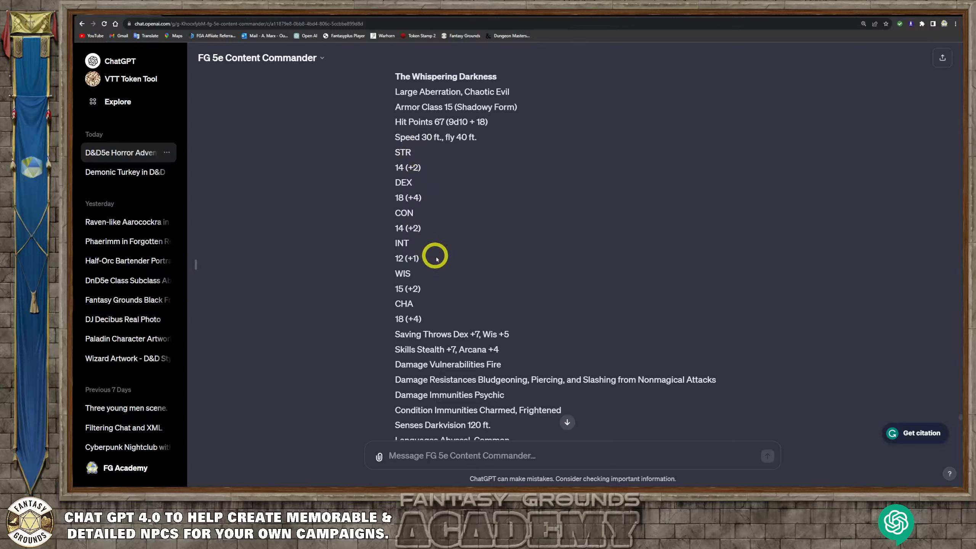
pyautogui.scroll(-2, 437, 253)
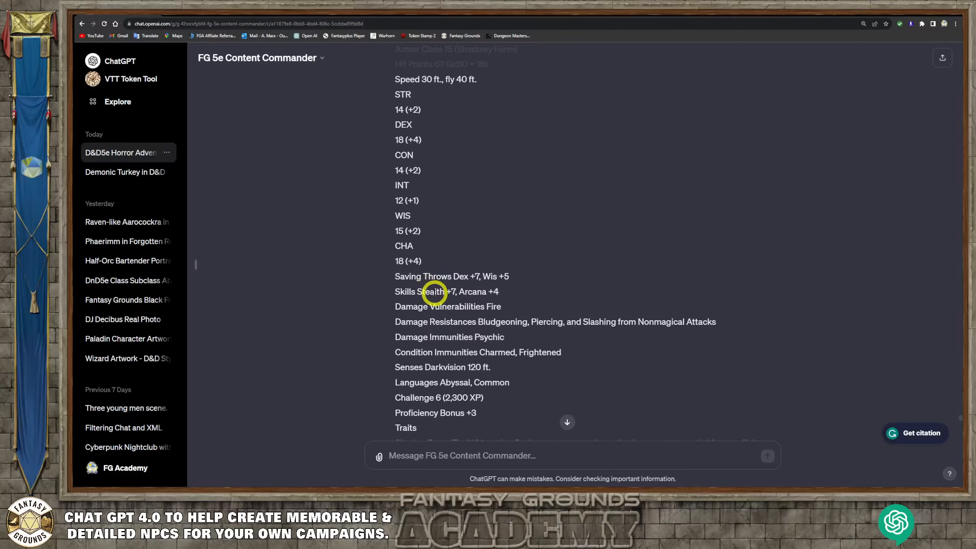
pyautogui.scroll(3, 434, 292)
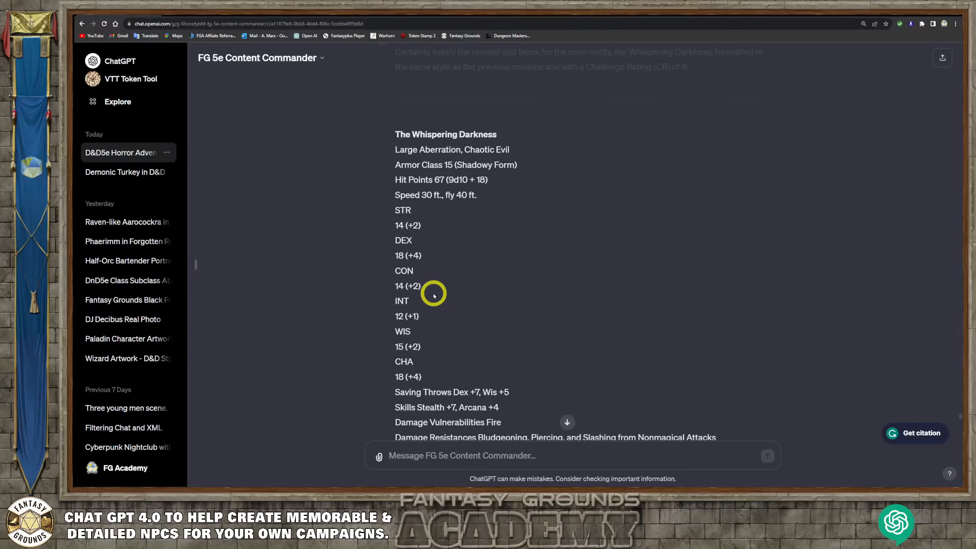
pyautogui.scroll(-2, 434, 295)
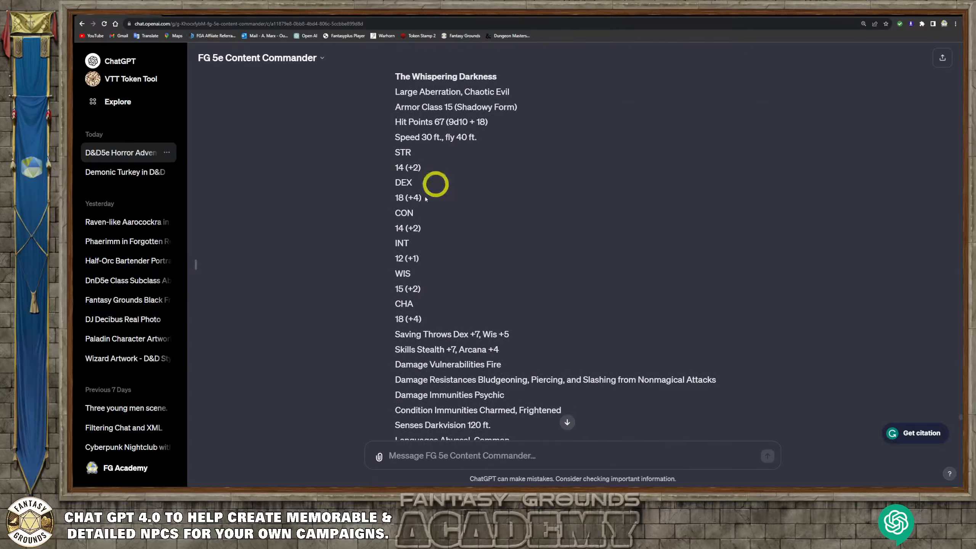
pyautogui.scroll(2, 448, 258)
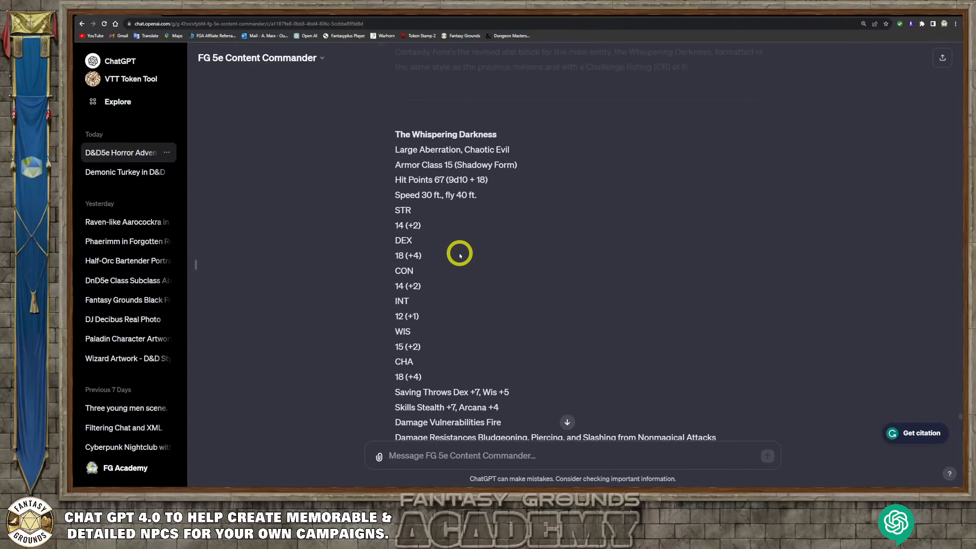
pyautogui.scroll(-4, 459, 255)
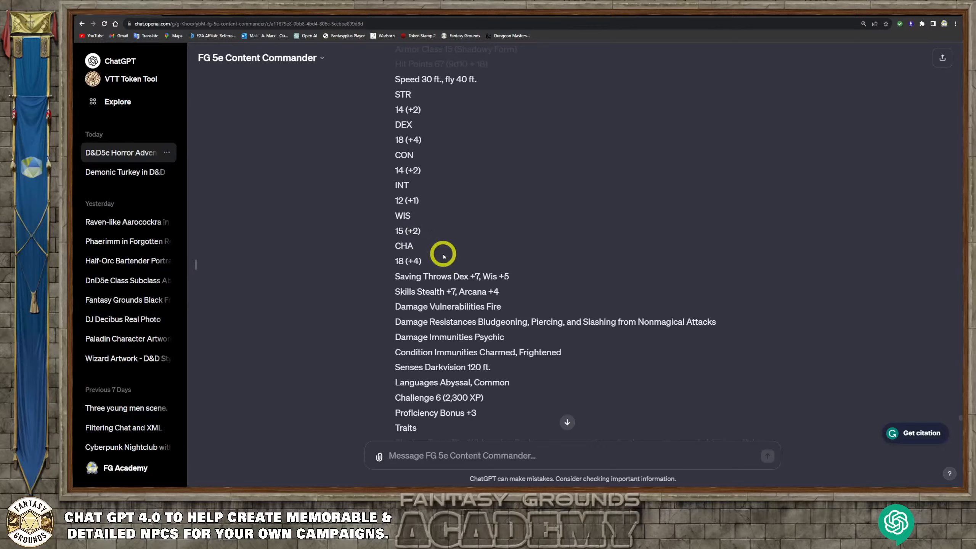
pyautogui.scroll(-5, 444, 255)
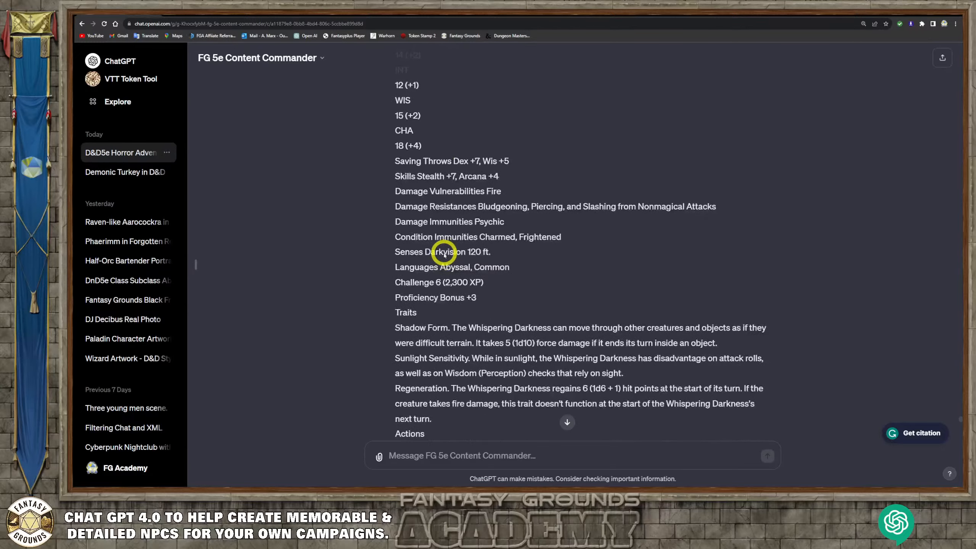
# Find the earlier Corrupted Mole stat block with all ability scores on one line and highlight that line.
pyautogui.scroll(10, 445, 255)
pyautogui.scroll(20, 444, 255)
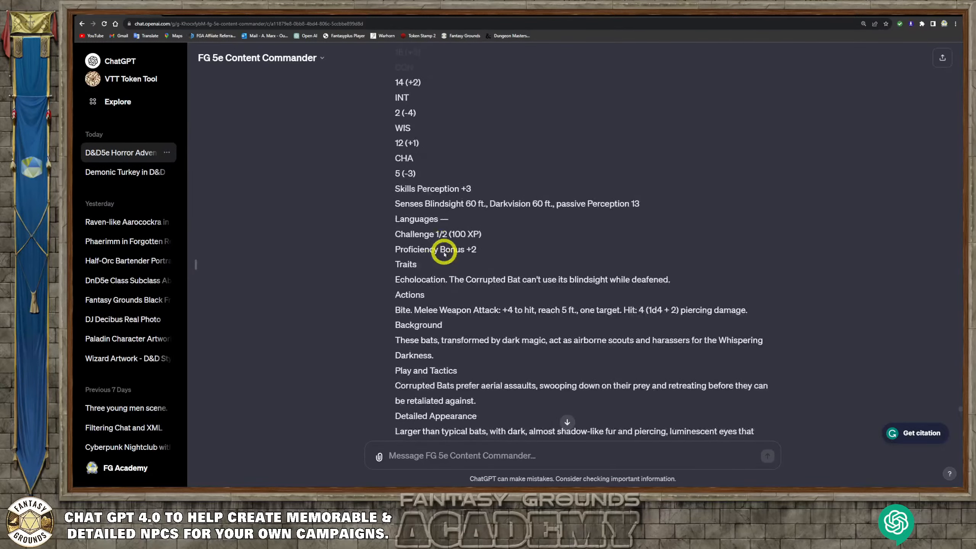
pyautogui.scroll(20, 444, 254)
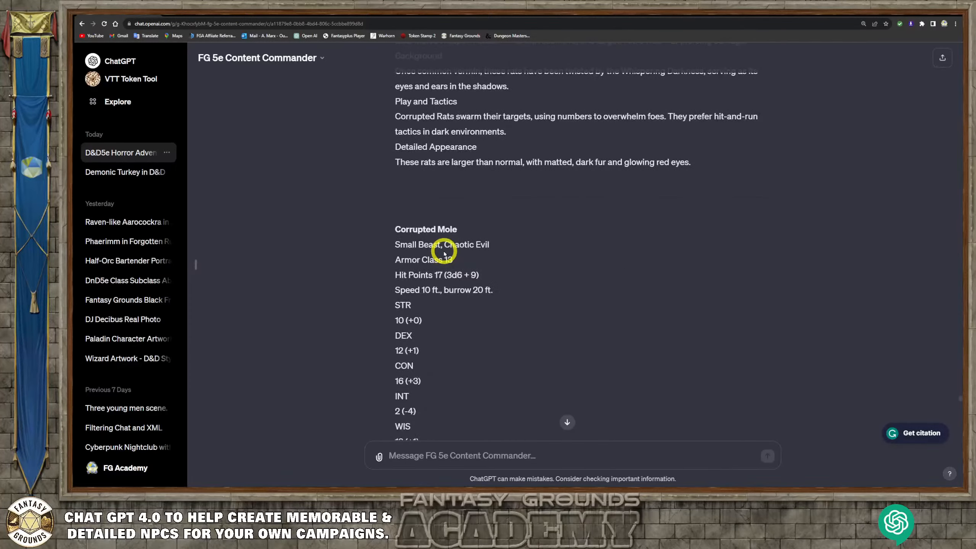
pyautogui.scroll(-20, 444, 254)
pyautogui.scroll(20, 444, 254)
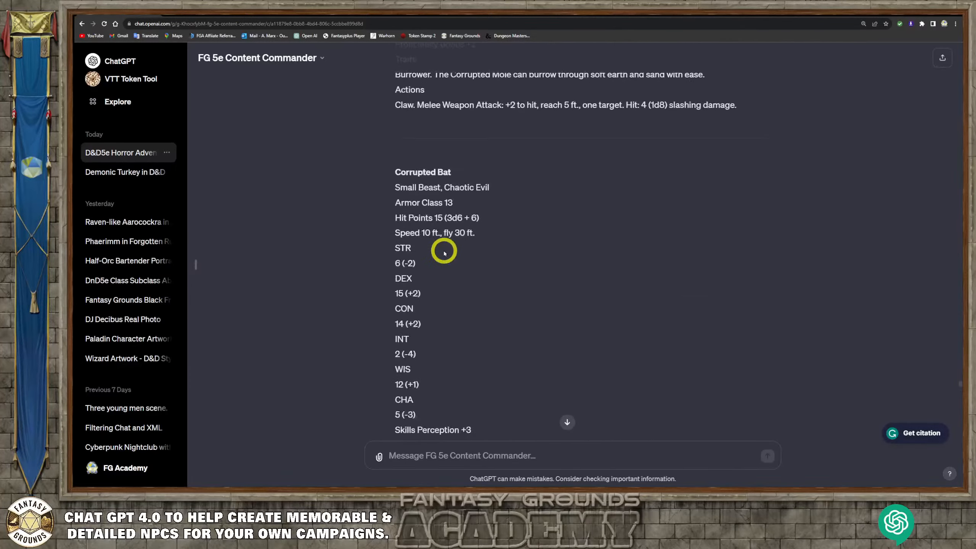
pyautogui.scroll(-15, 445, 253)
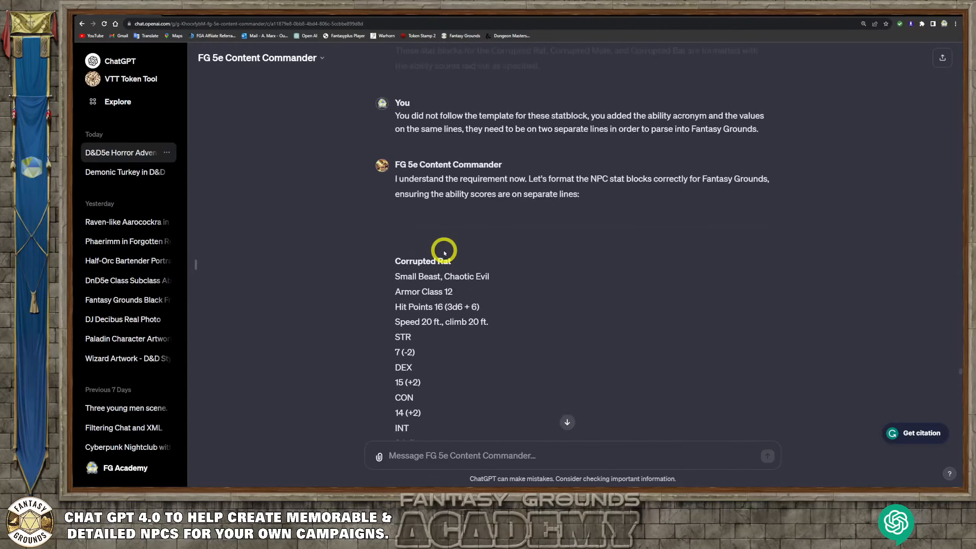
pyautogui.scroll(10, 444, 252)
pyautogui.scroll(-3, 444, 249)
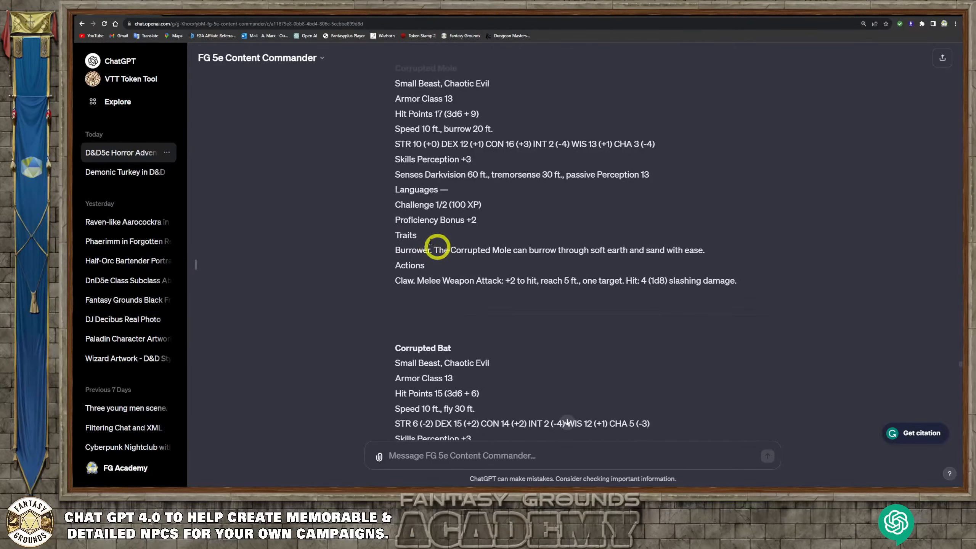
pyautogui.moveTo(395, 144); pyautogui.dragTo(688, 140)
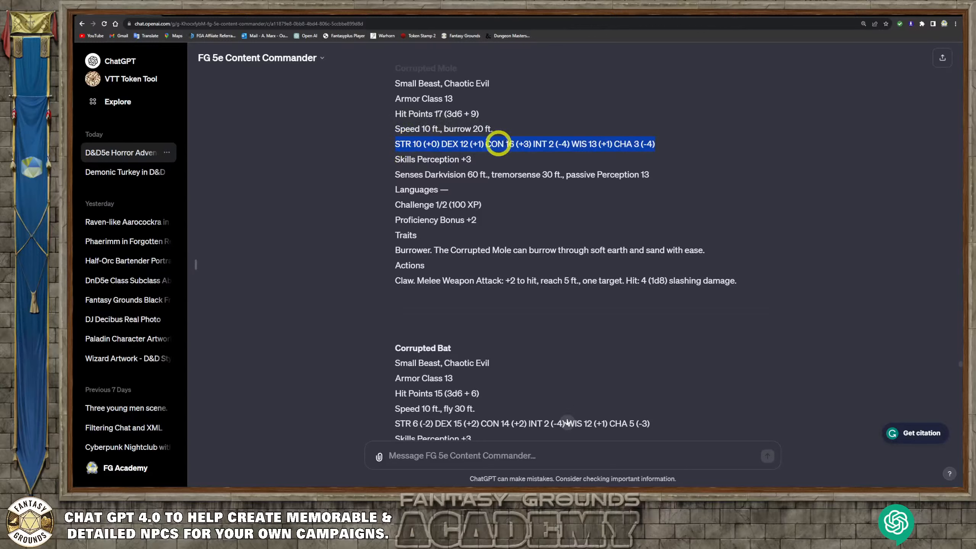
pyautogui.click(408, 145)
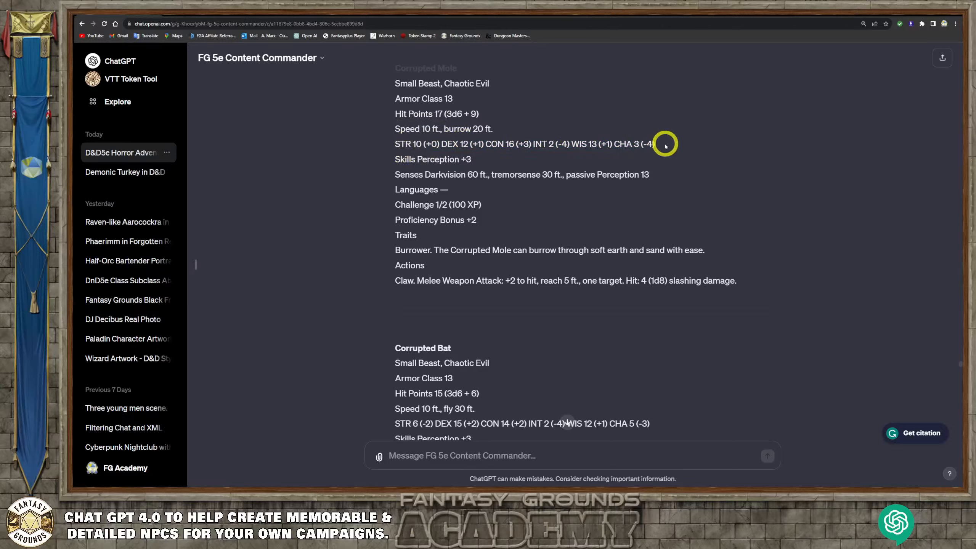
pyautogui.moveTo(665, 142); pyautogui.dragTo(394, 145)
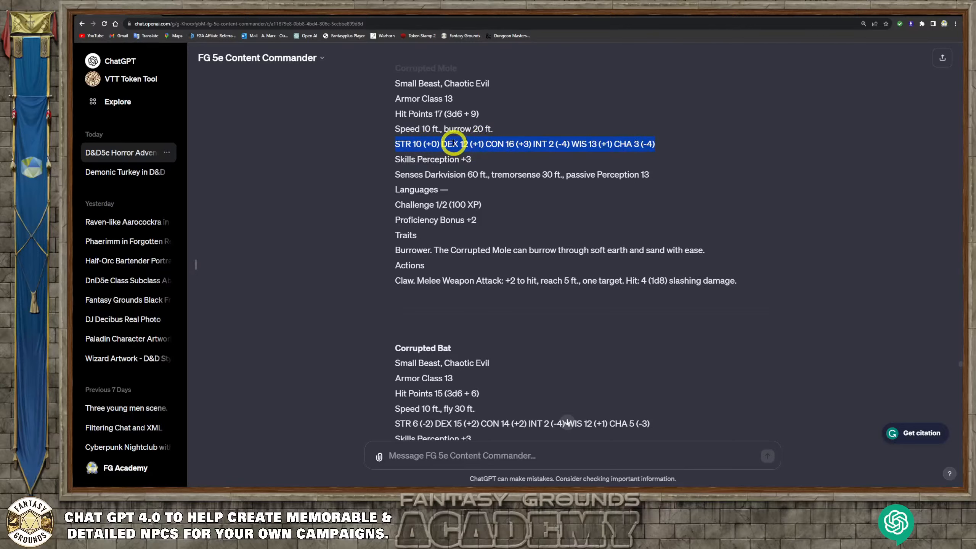
# Highlight the ability scores from STR to CHA in the reformatted Corrupted Bat stat block and review the other reformatted minions.
pyautogui.scroll(-20, 437, 277)
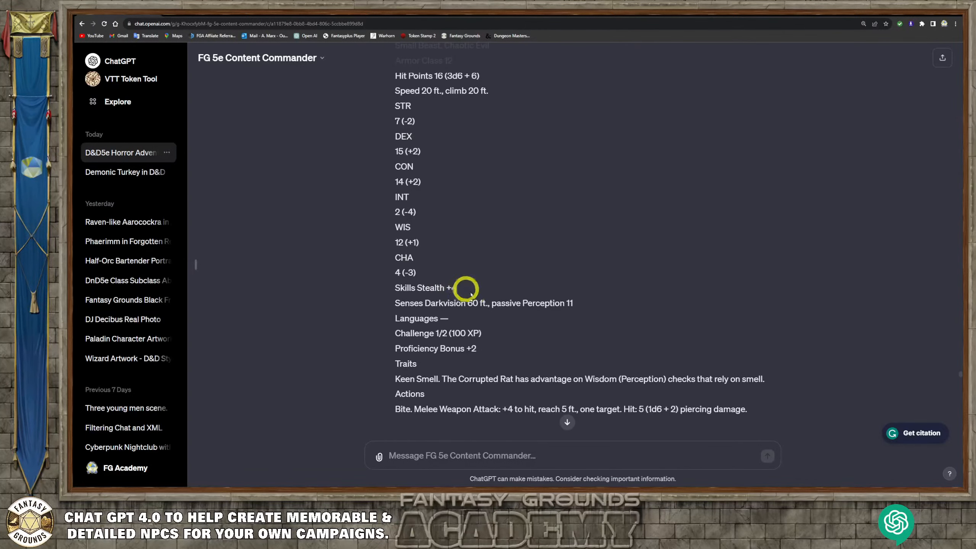
pyautogui.scroll(5, 507, 292)
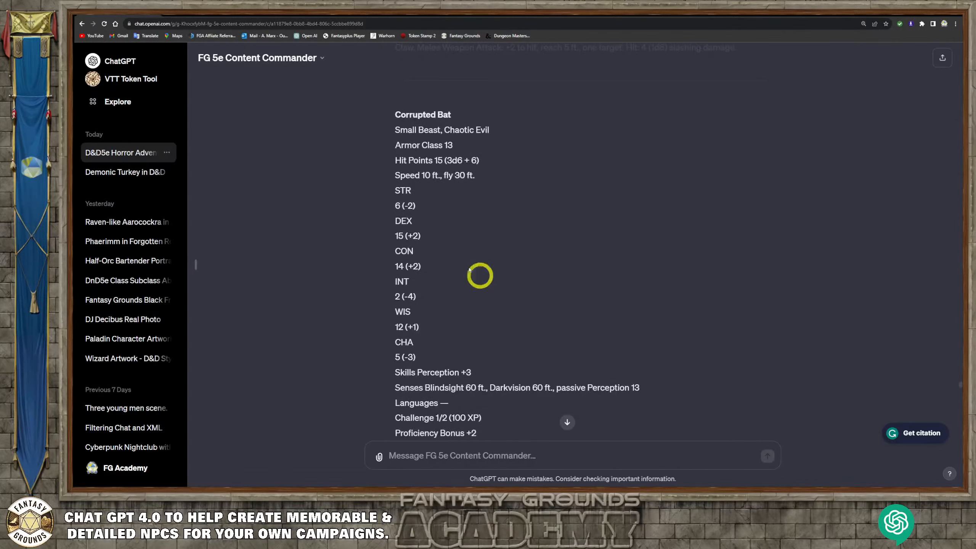
pyautogui.scroll(-2, 442, 230)
pyautogui.moveTo(395, 190); pyautogui.dragTo(430, 358)
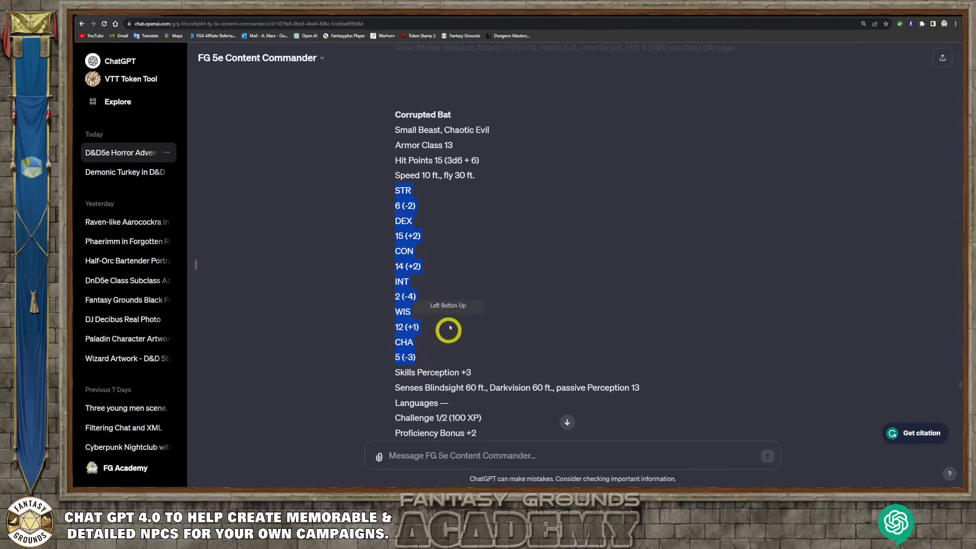
pyautogui.scroll(20, 460, 312)
pyautogui.scroll(-10, 463, 315)
pyautogui.scroll(-20, 463, 315)
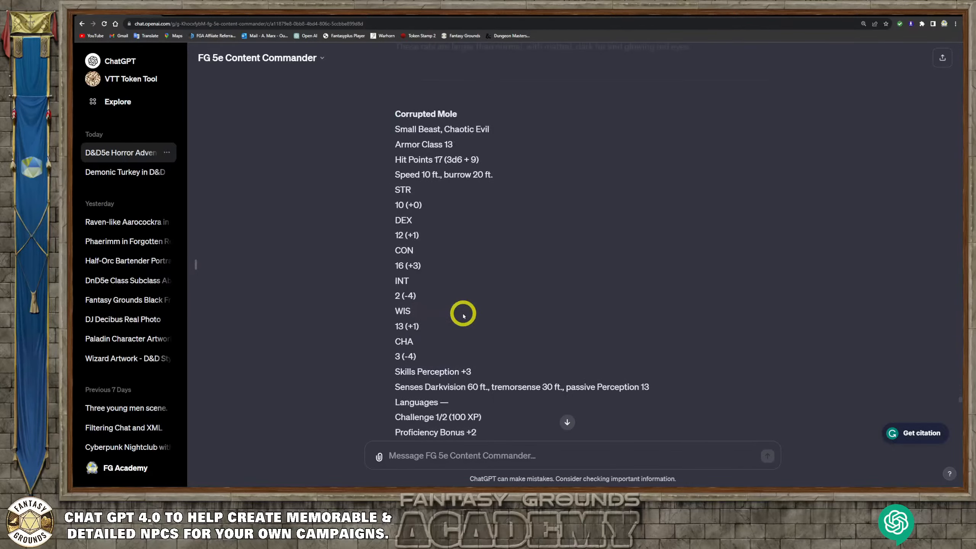
# Go past the remaining reformatted stat blocks to the generated lair image and look over the list of custom GPTs.
pyautogui.scroll(-20, 463, 315)
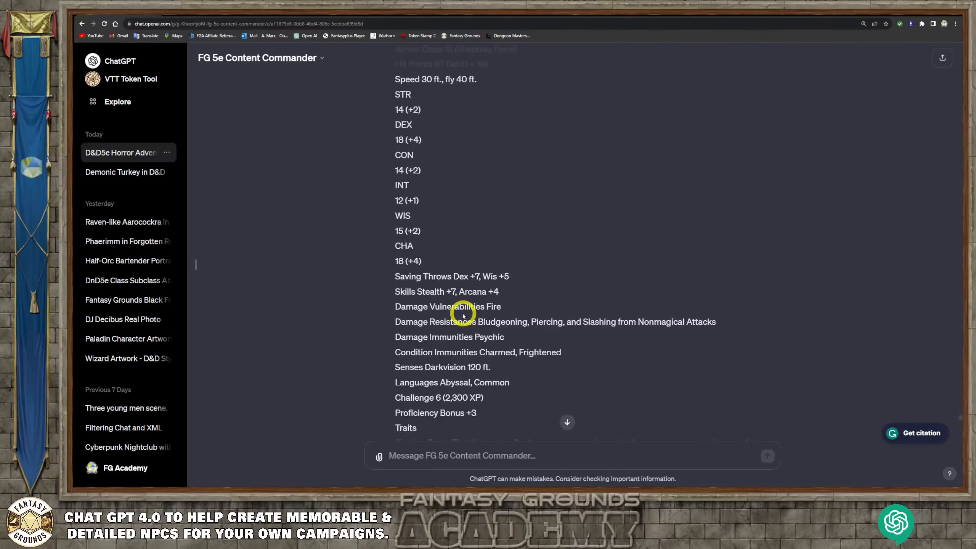
pyautogui.scroll(-20, 462, 315)
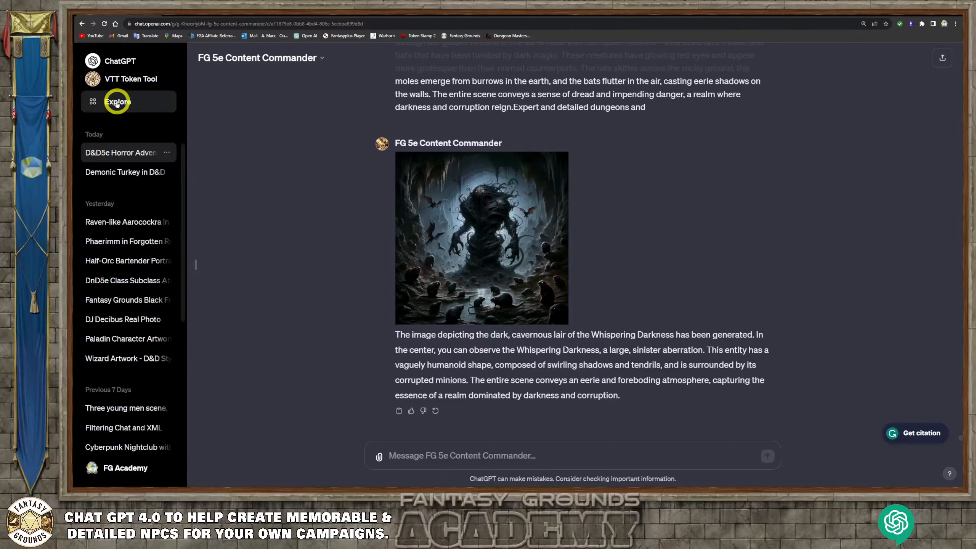
pyautogui.scroll(5, 125, 155)
pyautogui.scroll(3, 125, 158)
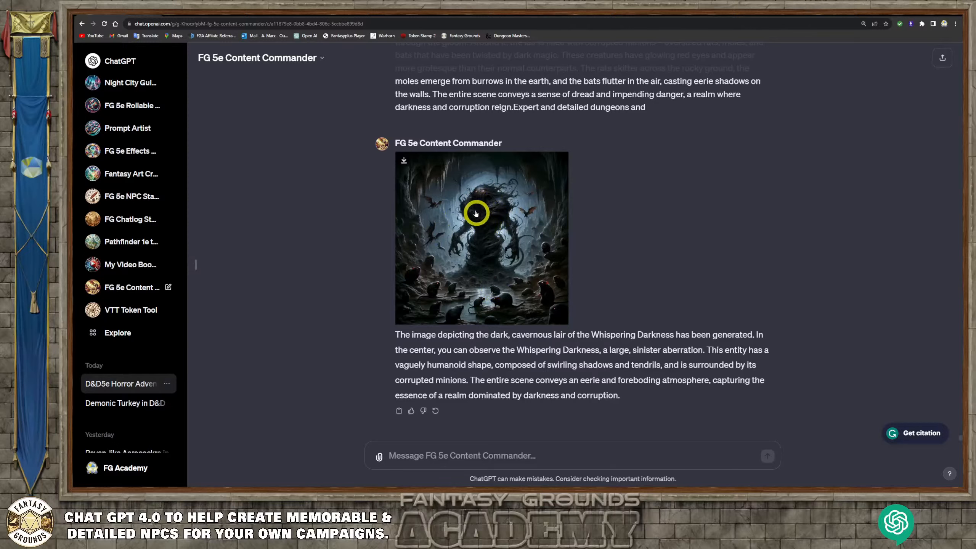
# Read the prompt describing the Whispering Darkness lair and its corrupted minions above the generated image.
pyautogui.scroll(3, 496, 256)
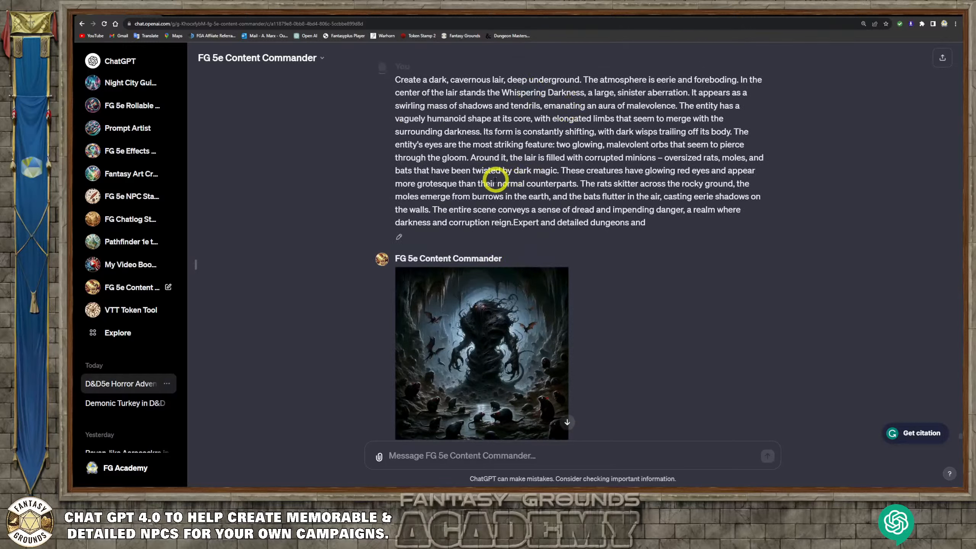
pyautogui.scroll(2, 495, 179)
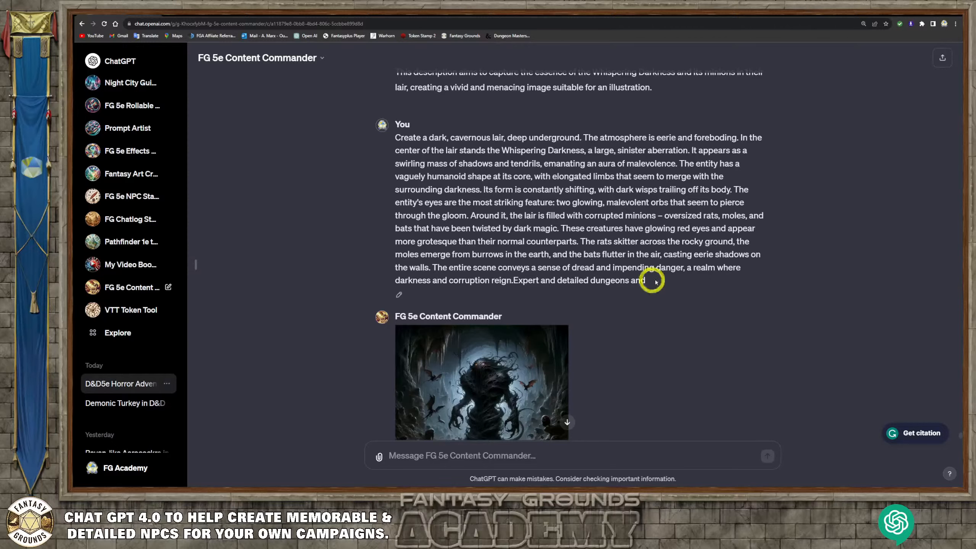
pyautogui.scroll(-1, 627, 286)
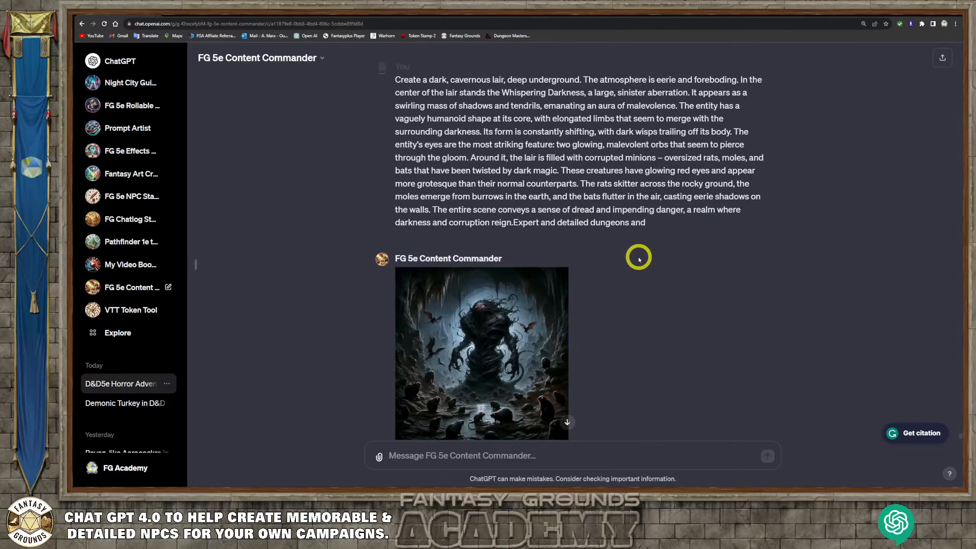
pyautogui.scroll(-2, 645, 286)
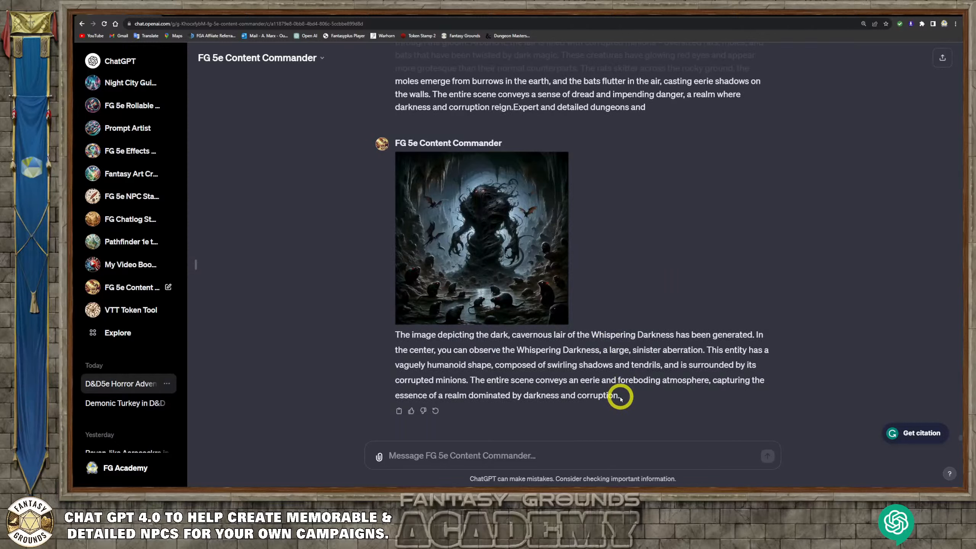
# Highlight the description beneath the generated lair image and view the image enlarged.
pyautogui.moveTo(621, 398); pyautogui.dragTo(397, 335)
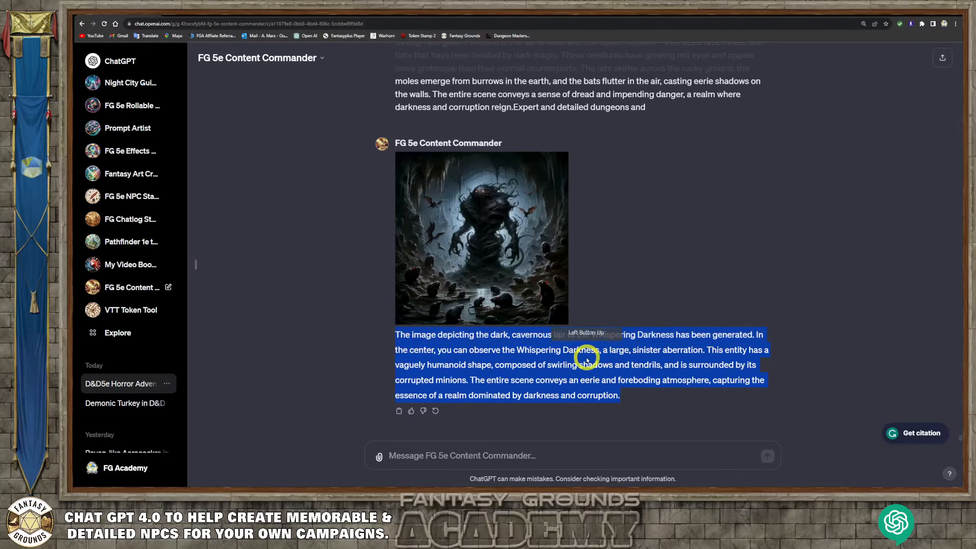
pyautogui.click(515, 268)
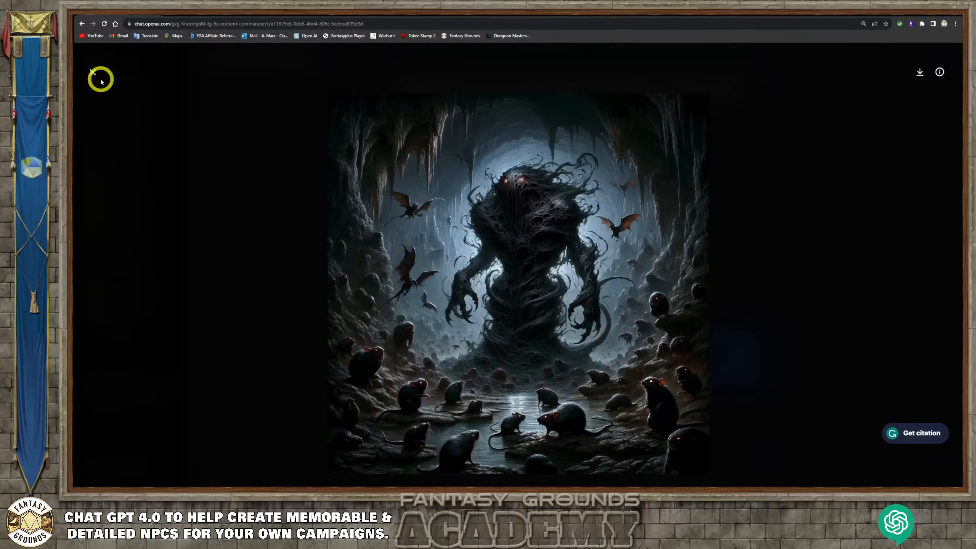
pyautogui.click(306, 159)
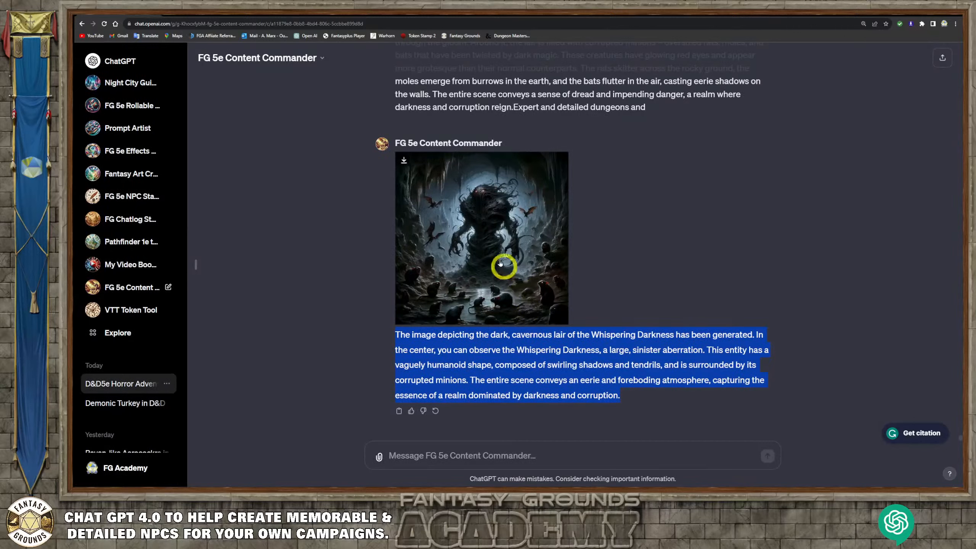
# Send the question "Wat is the image gen_id number?" about the generated lair image.
pyautogui.click(437, 460)
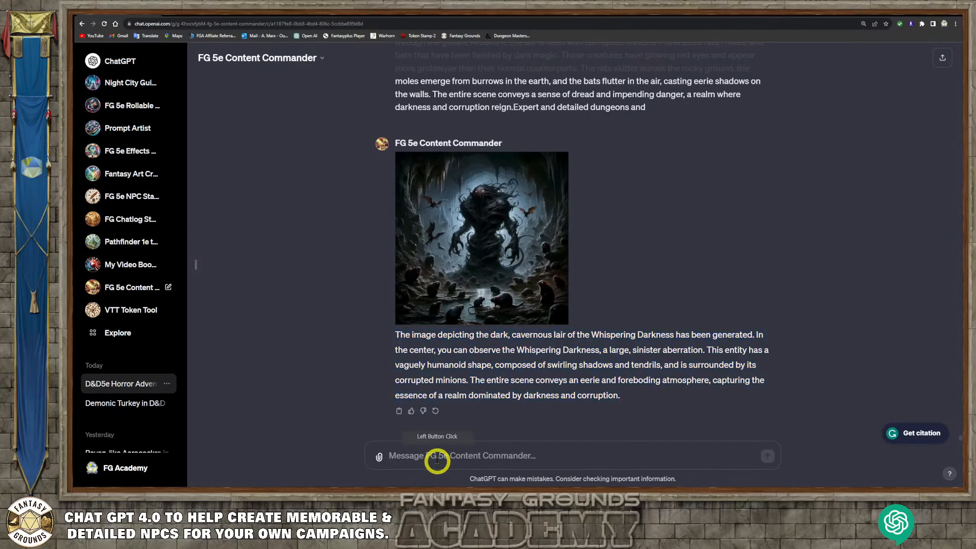
pyautogui.write('Wat is the')
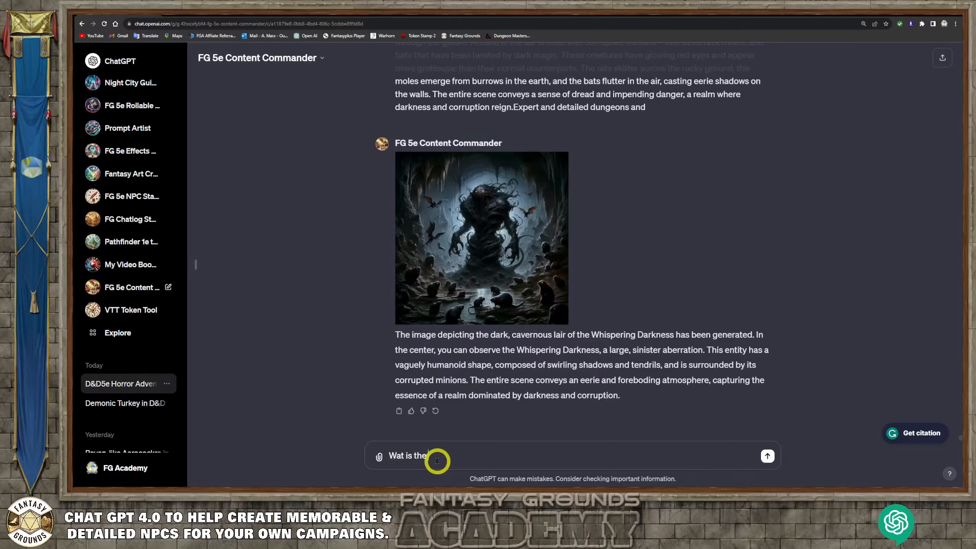
pyautogui.write(' image gne_id number?')
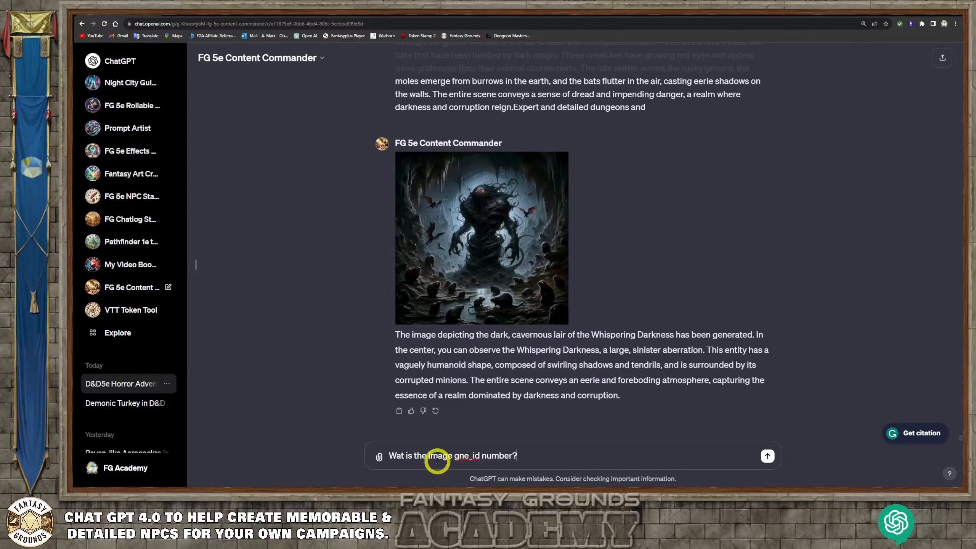
pyautogui.click(459, 456)
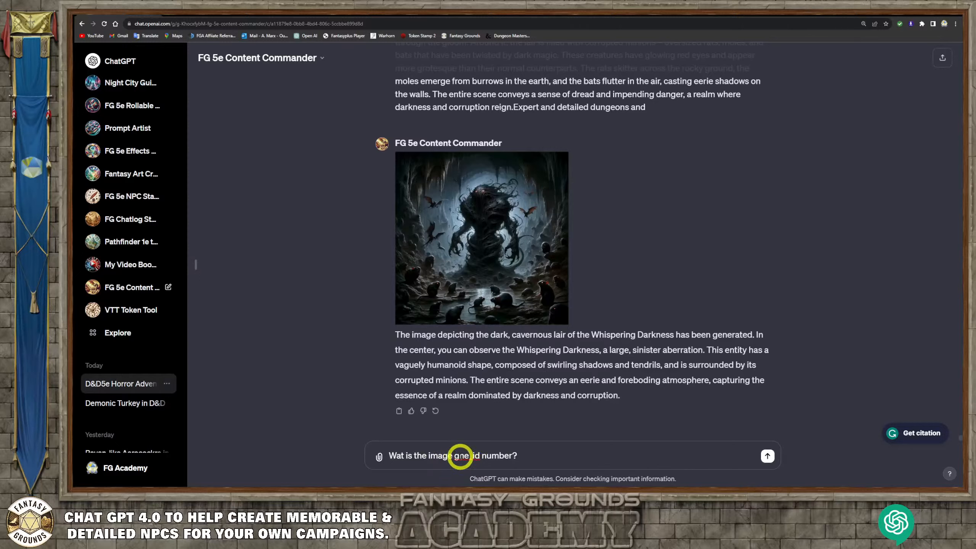
pyautogui.write('e')
pyautogui.click(538, 456)
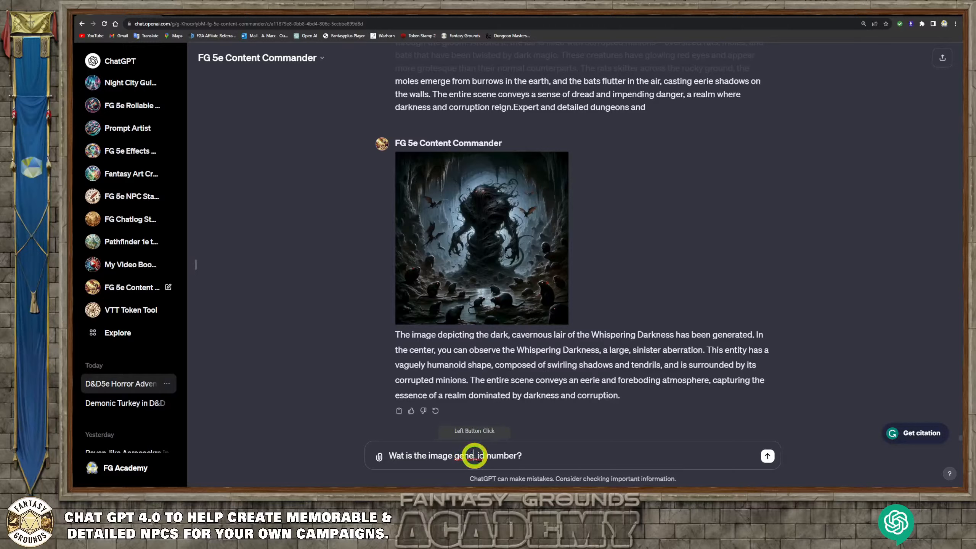
pyautogui.click(487, 462)
pyautogui.press('BackSpace')
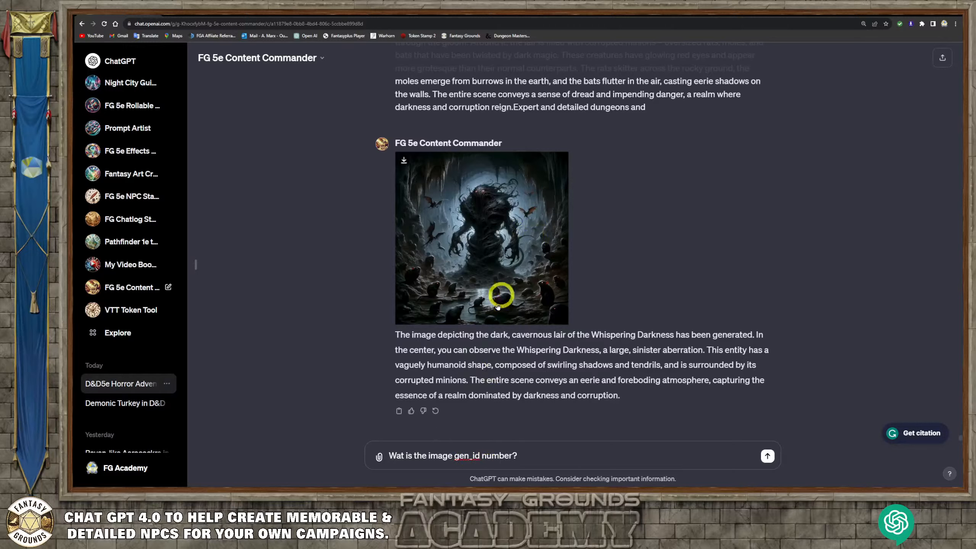
pyautogui.click(542, 455)
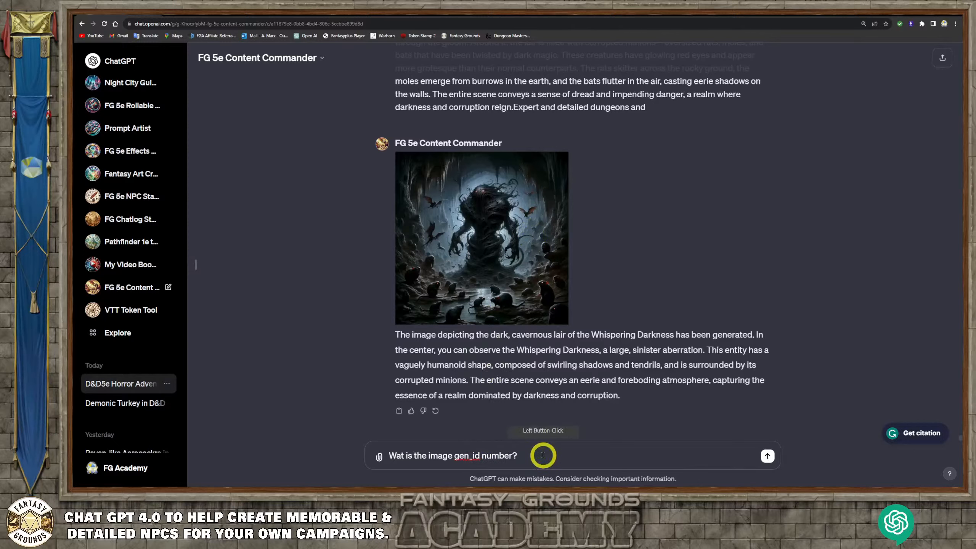
pyautogui.press('Return')
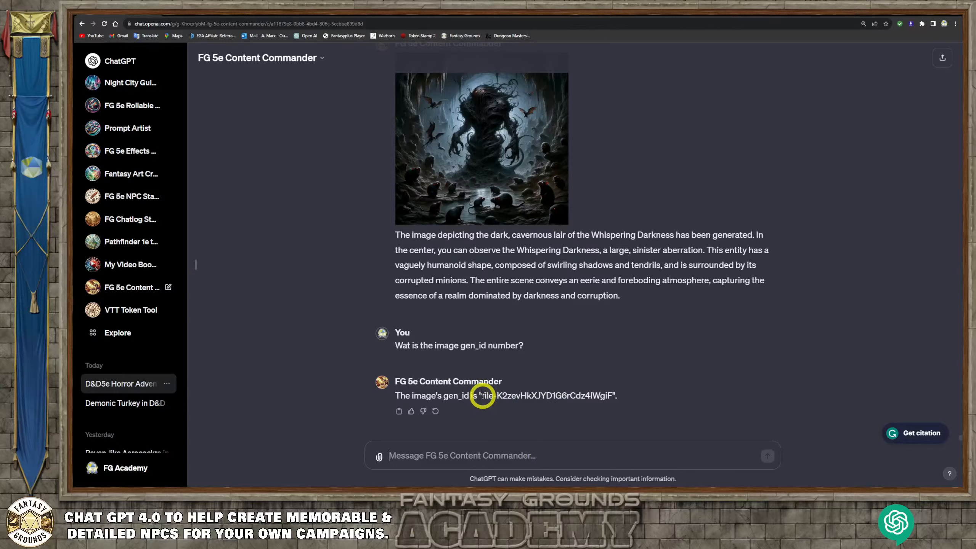
# Copy the image's gen_id from the reply into a new message and put "For this gen_id" in front of it.
pyautogui.moveTo(483, 395); pyautogui.dragTo(661, 385)
pyautogui.hotkey('ctrl', 'c')
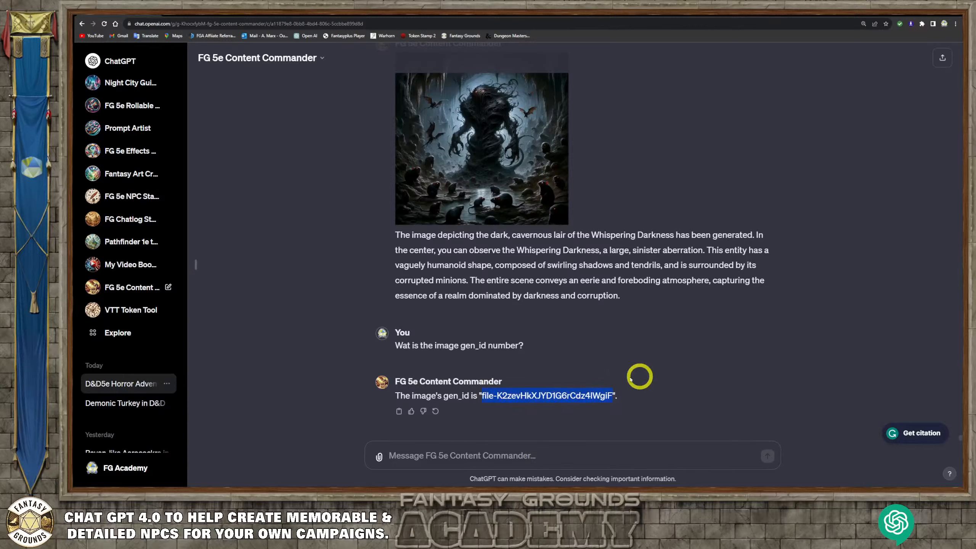
pyautogui.click(422, 452)
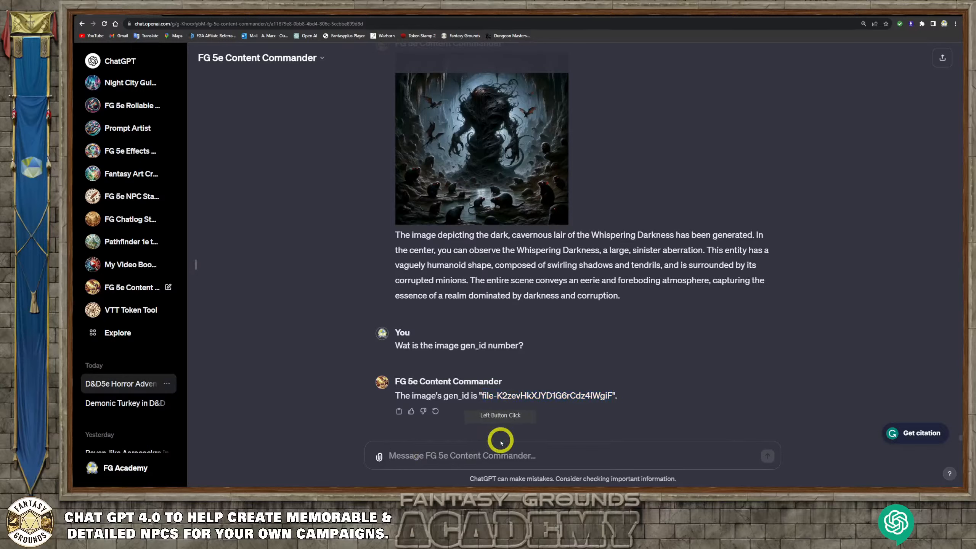
pyautogui.hotkey('ctrl', 'v')
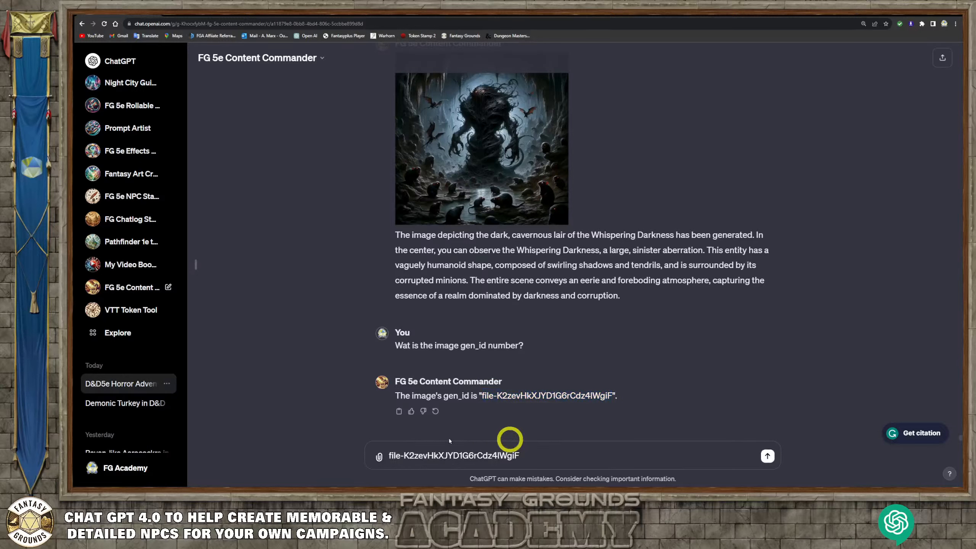
pyautogui.click(444, 465)
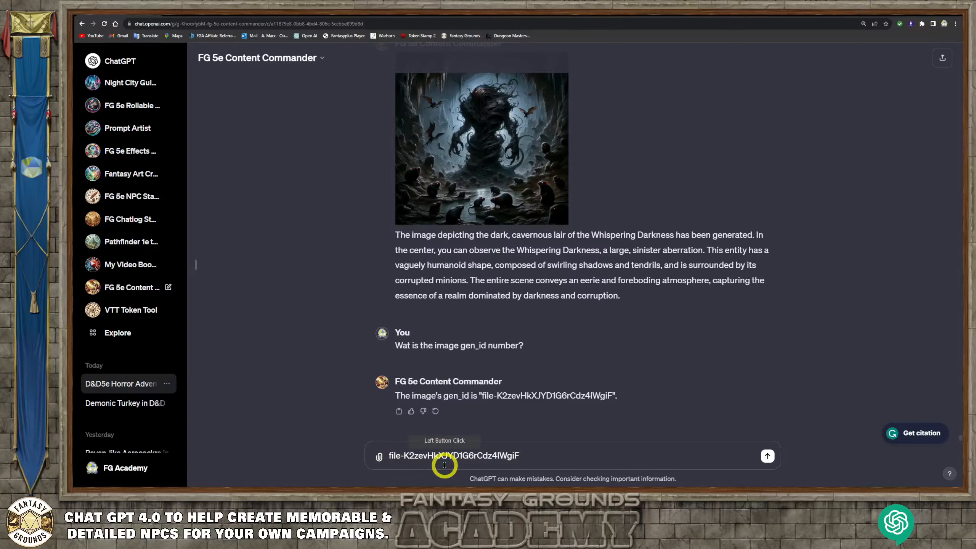
pyautogui.write('For this')
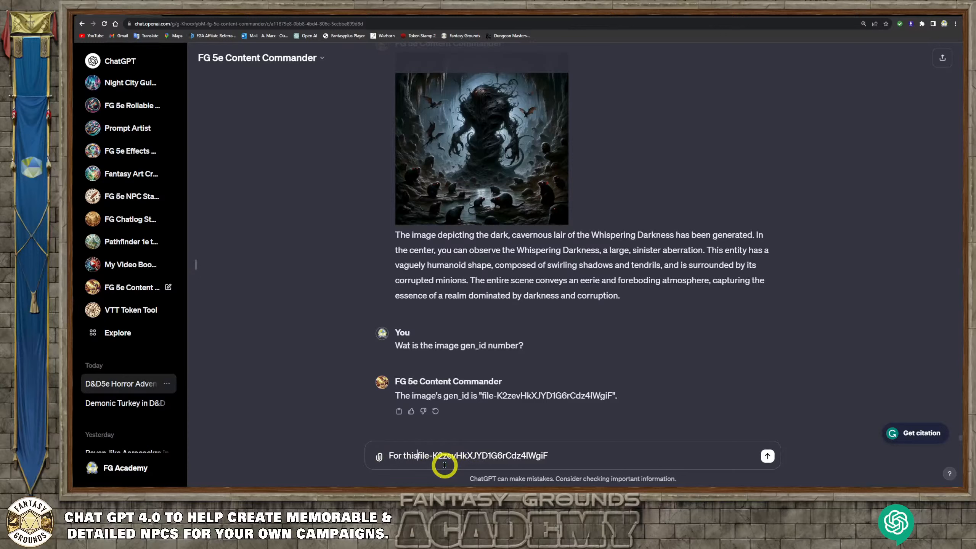
pyautogui.write(' gen_')
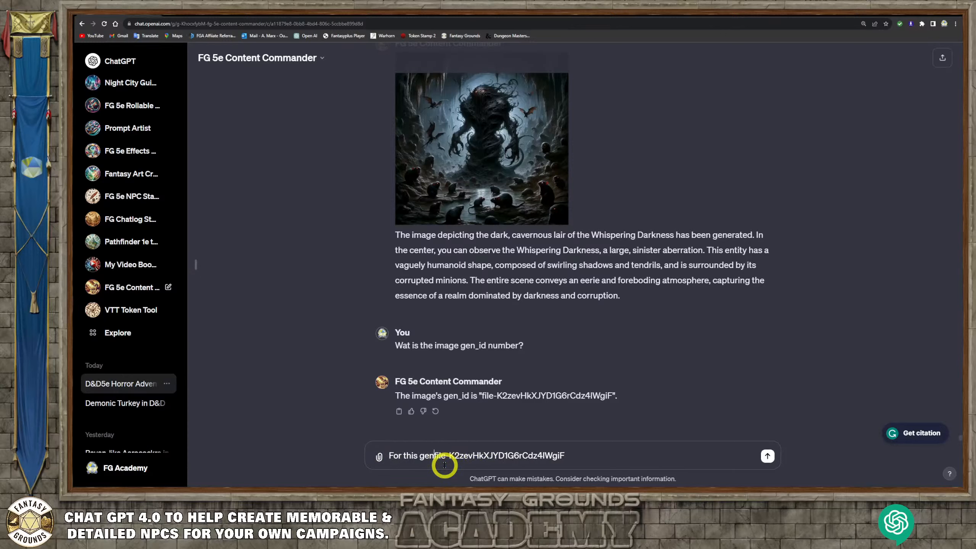
pyautogui.write('id')
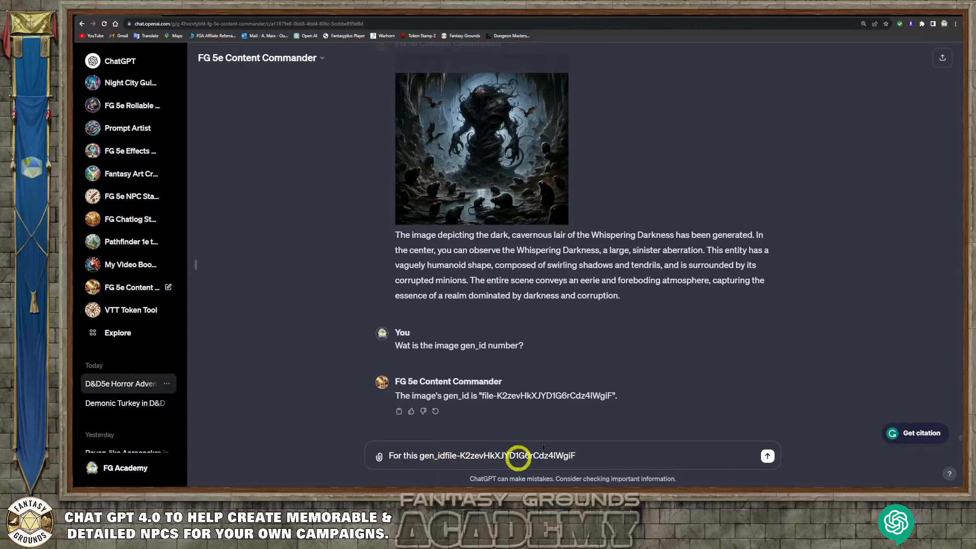
# Continue the message after the ID with ", please update and recreate the image based on the gen_id settings and style.".
pyautogui.click(595, 456)
pyautogui.click(607, 459)
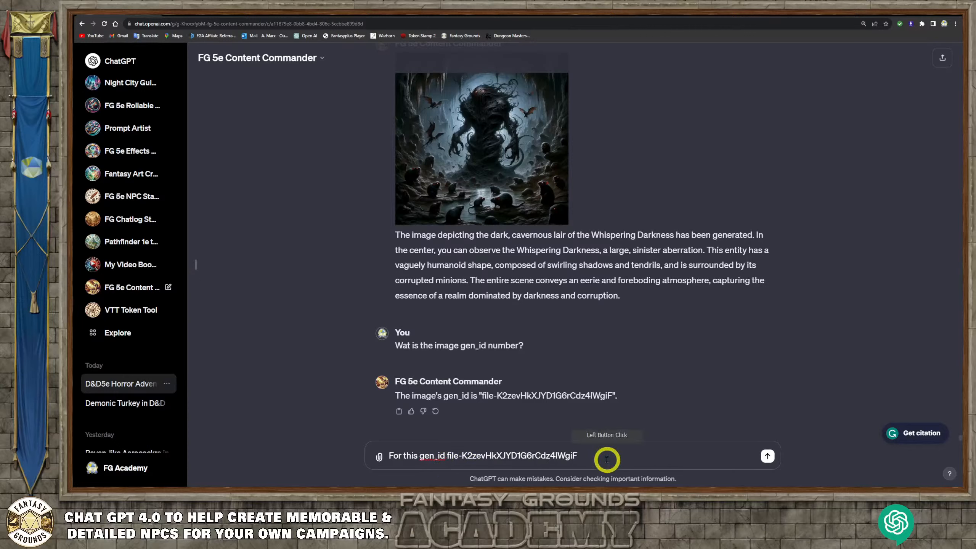
pyautogui.write(', please')
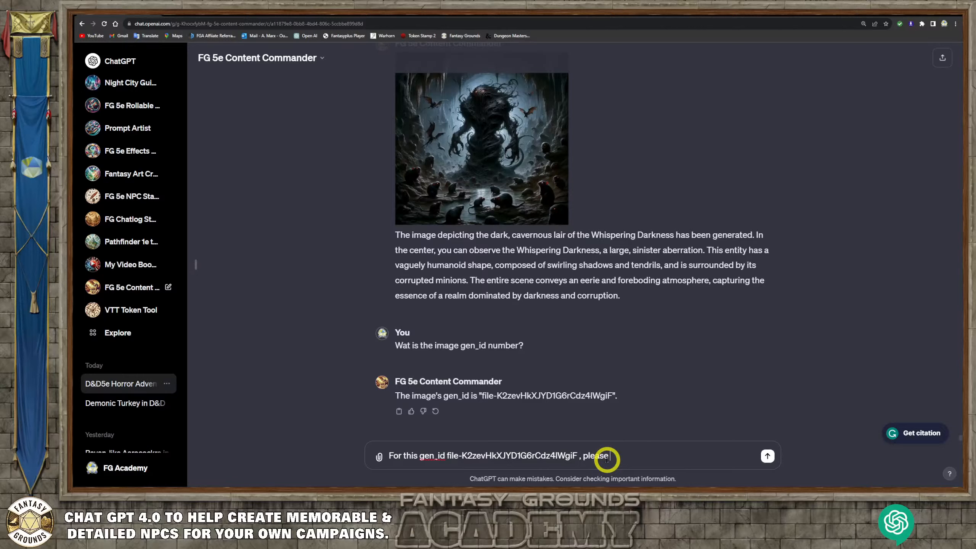
pyautogui.write(' update and recreate the ')
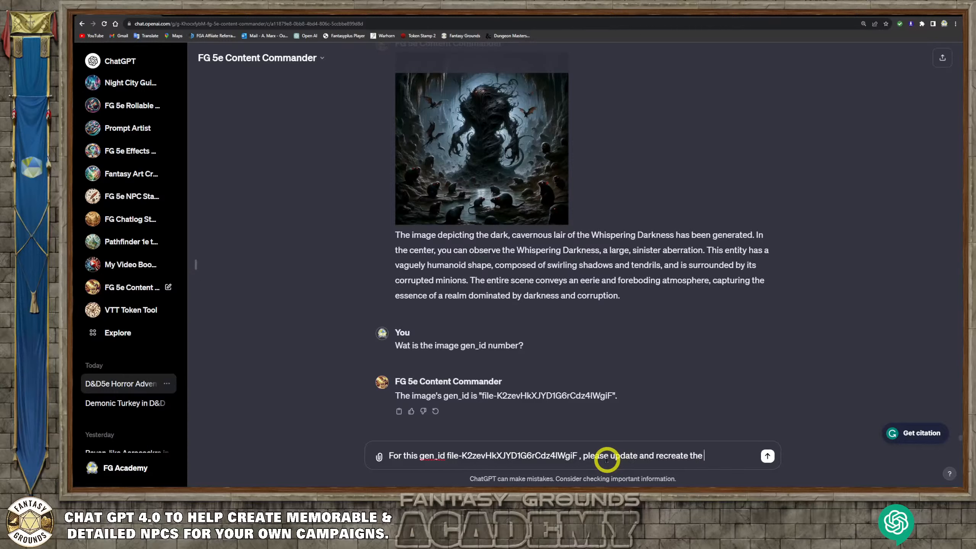
pyautogui.write('image based on')
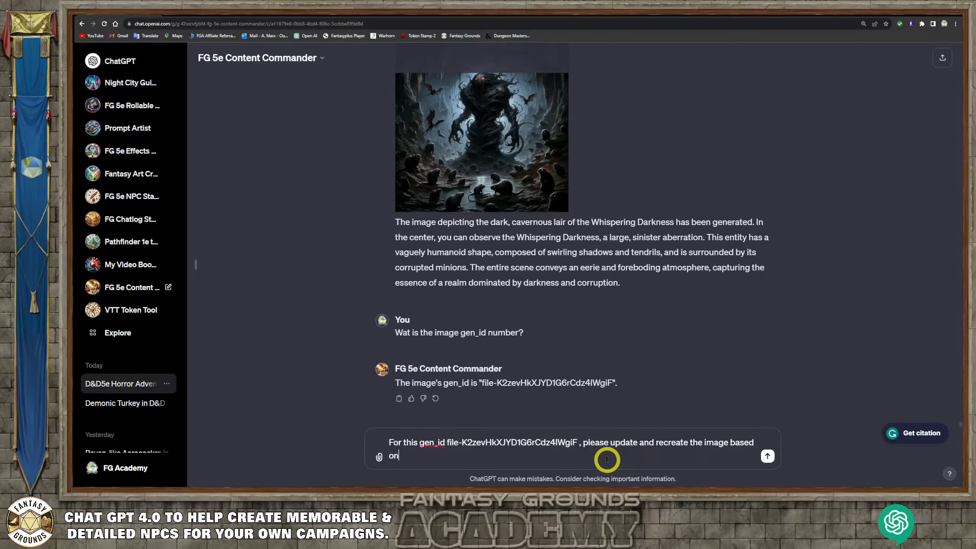
pyautogui.write(' the gen_id seyttings')
pyautogui.click(455, 457)
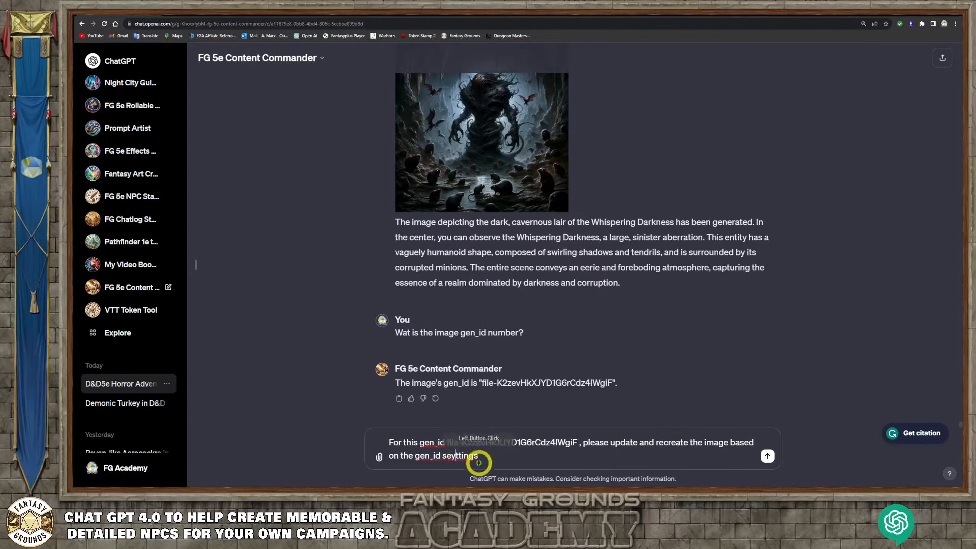
pyautogui.press('BackSpace')
pyautogui.click(497, 457)
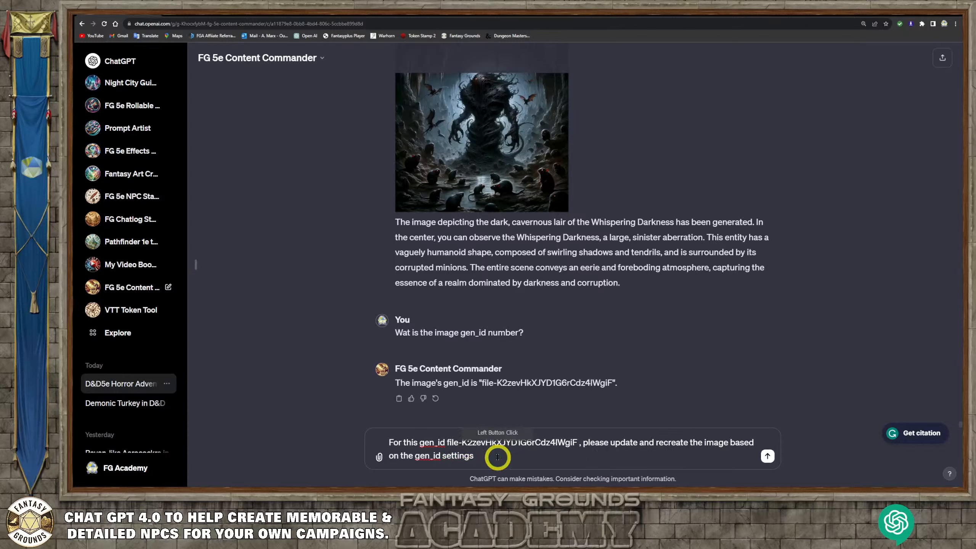
pyautogui.write('and style')
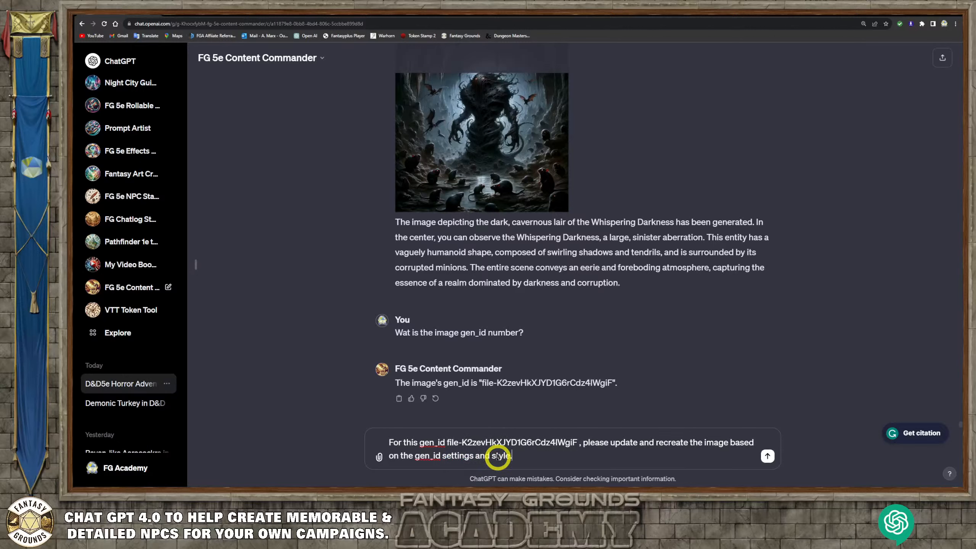
pyautogui.write('.')
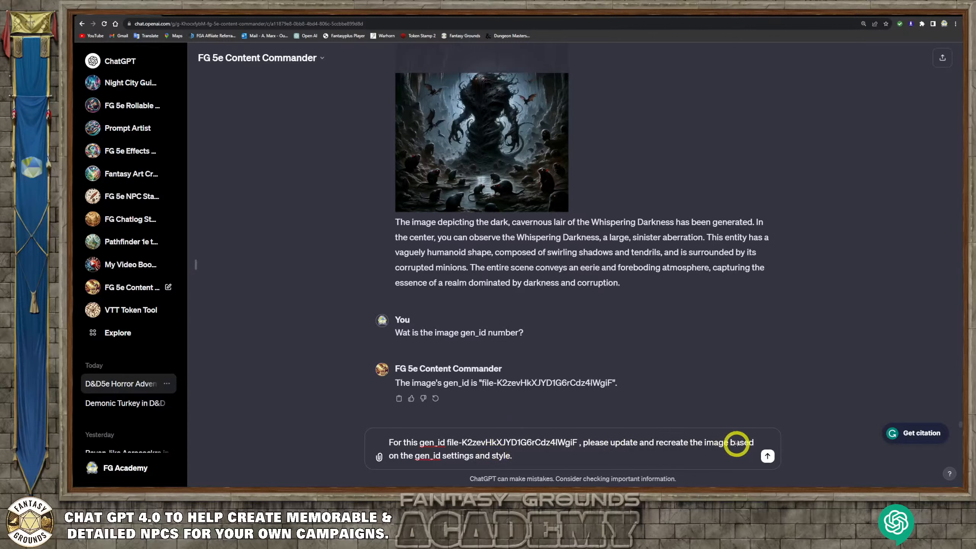
# Insert "into a more detailed high quality" between "recreate the image" and "based" in the drafted message.
pyautogui.click(751, 449)
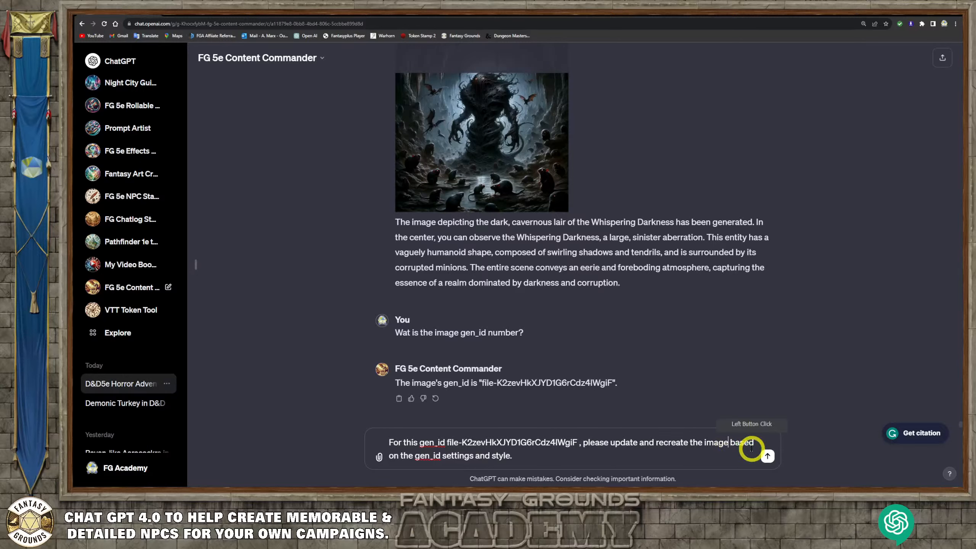
pyautogui.write('i')
pyautogui.write('nto a more d')
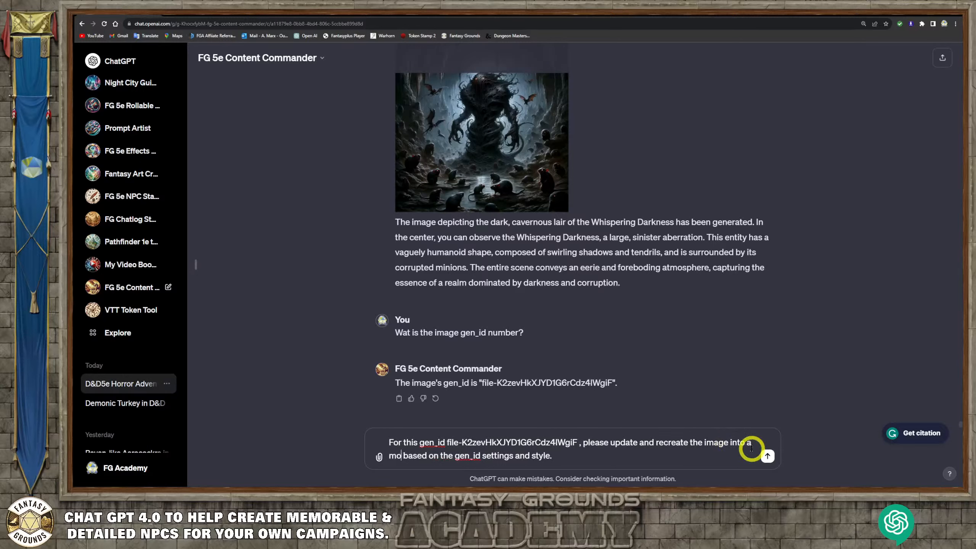
pyautogui.write('etailes')
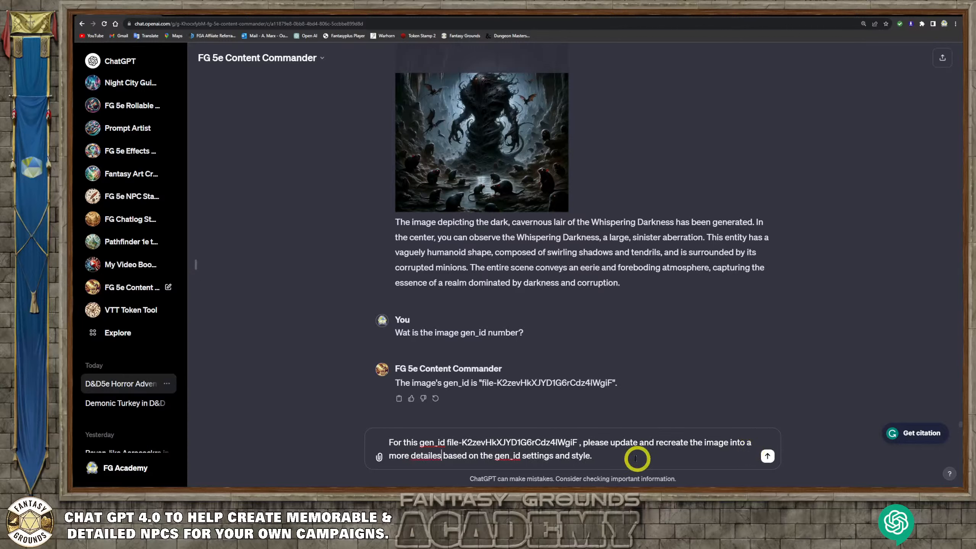
pyautogui.press('BackSpace')
pyautogui.write('d')
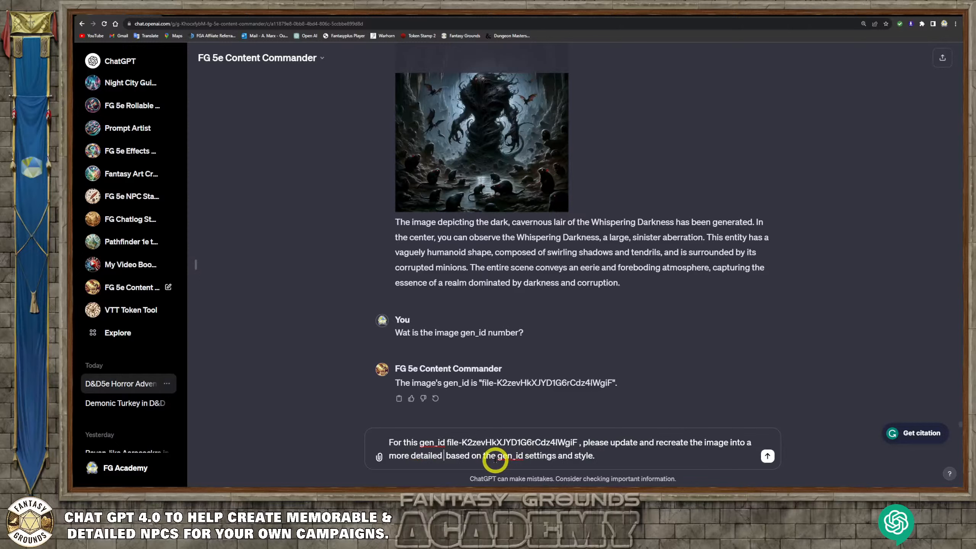
pyautogui.write(' hight qua')
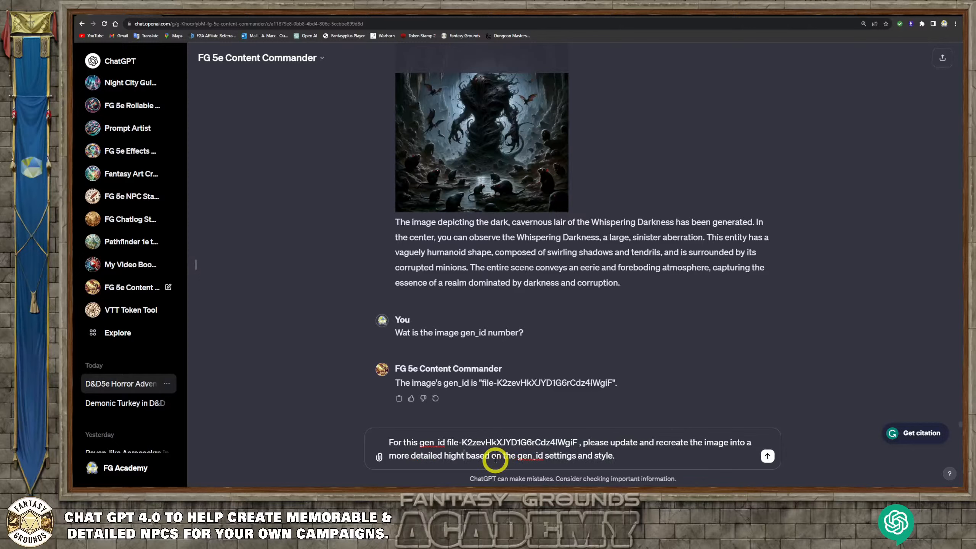
pyautogui.write('lity')
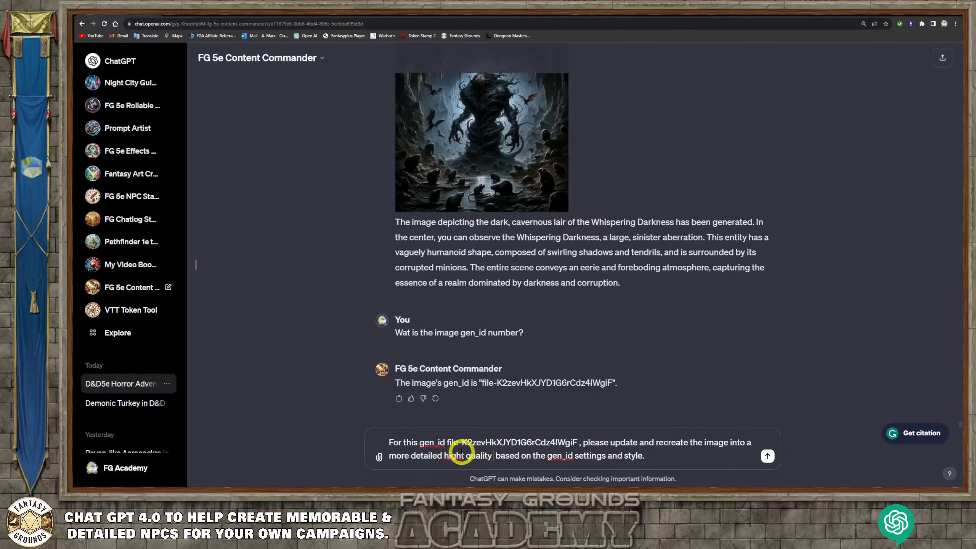
pyautogui.click(472, 458)
pyautogui.press('BackSpace')
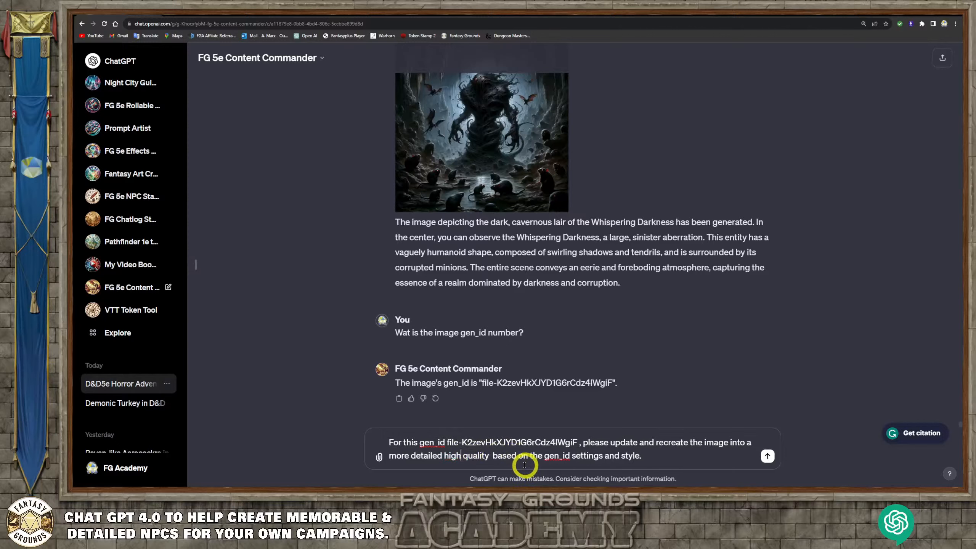
# Continue the inserted phrase after "high quality" with "digital oil painting RPG type art.".
pyautogui.click(496, 456)
pyautogui.click(525, 471)
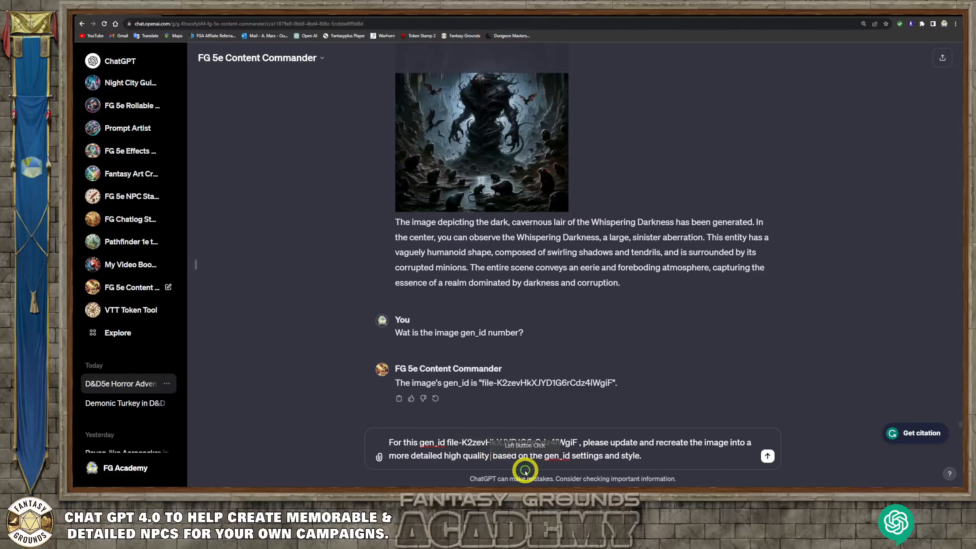
pyautogui.write('digital ')
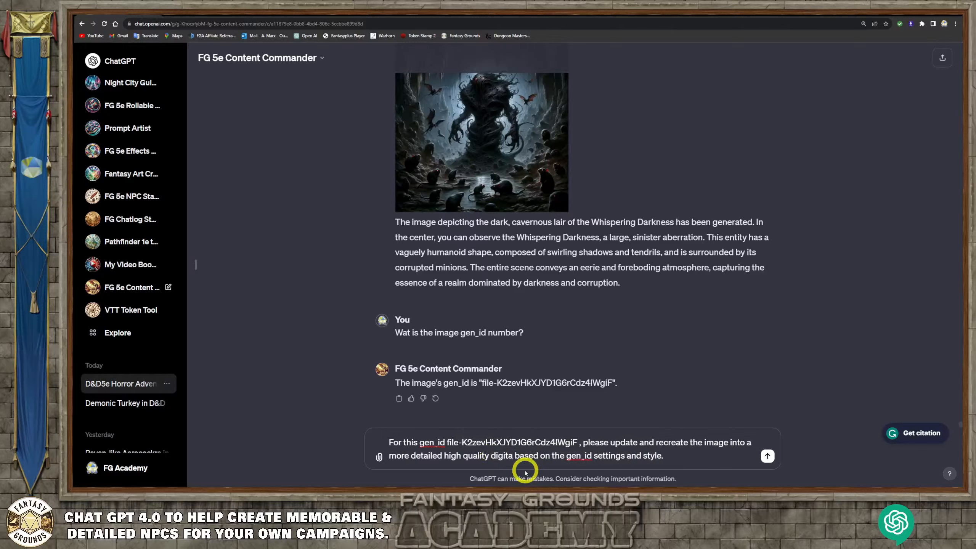
pyautogui.write('oil pai')
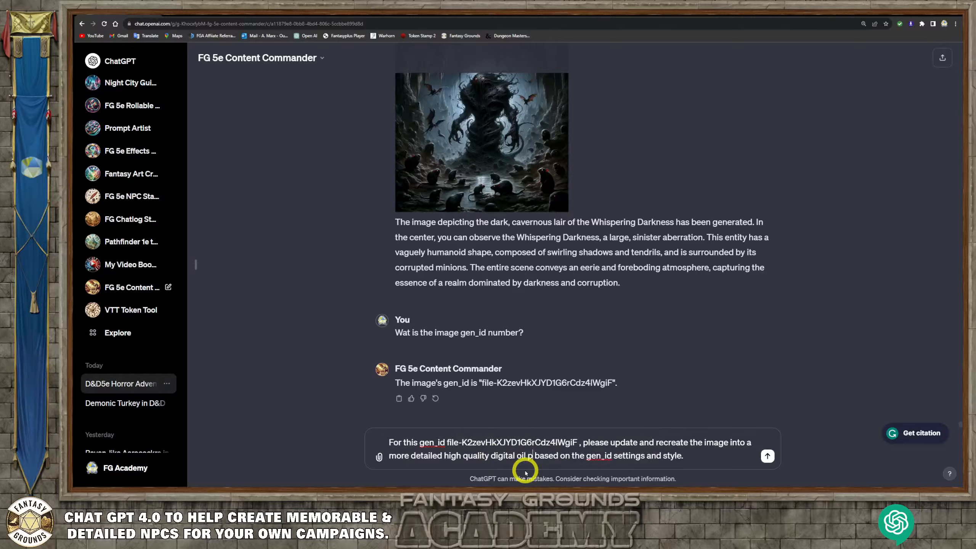
pyautogui.write('nting')
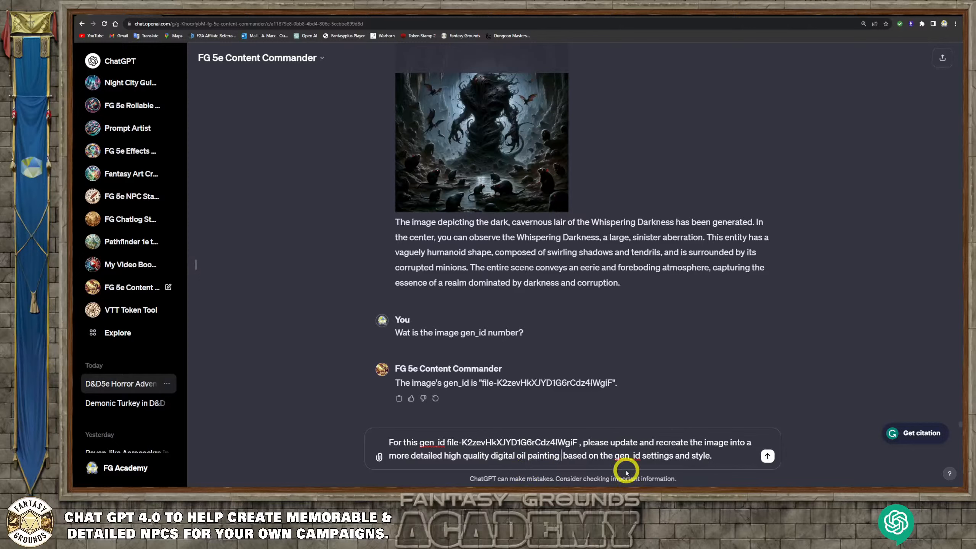
pyautogui.write(' RPG  ')
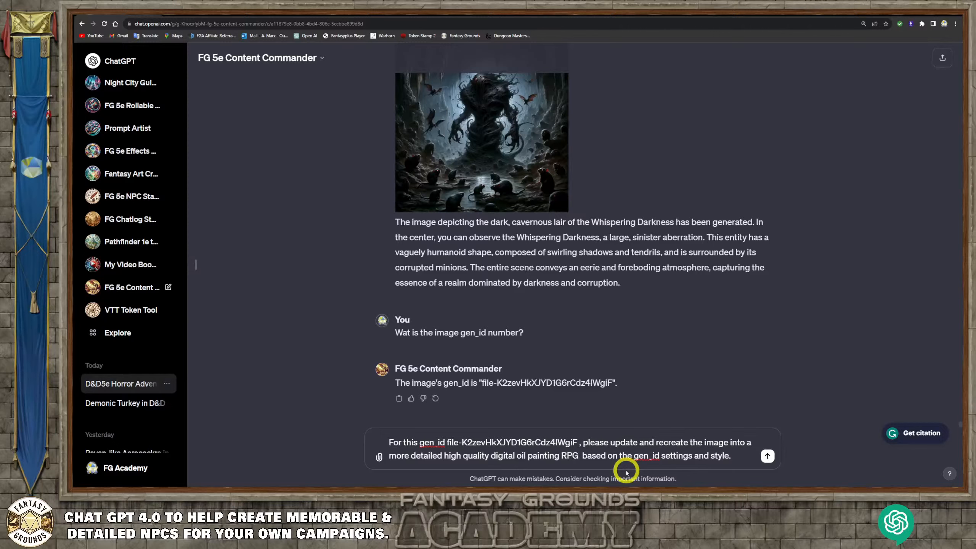
pyautogui.write('tuype')
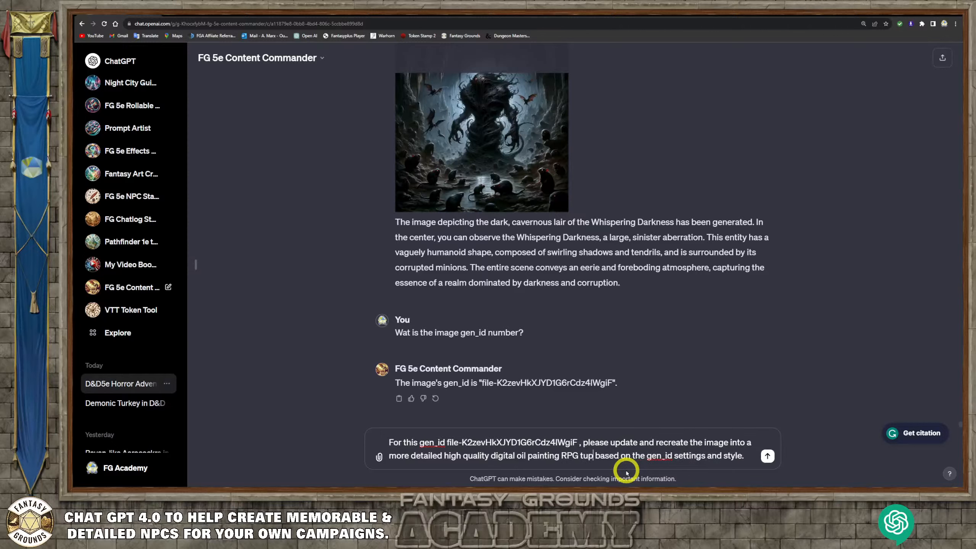
pyautogui.write(' art')
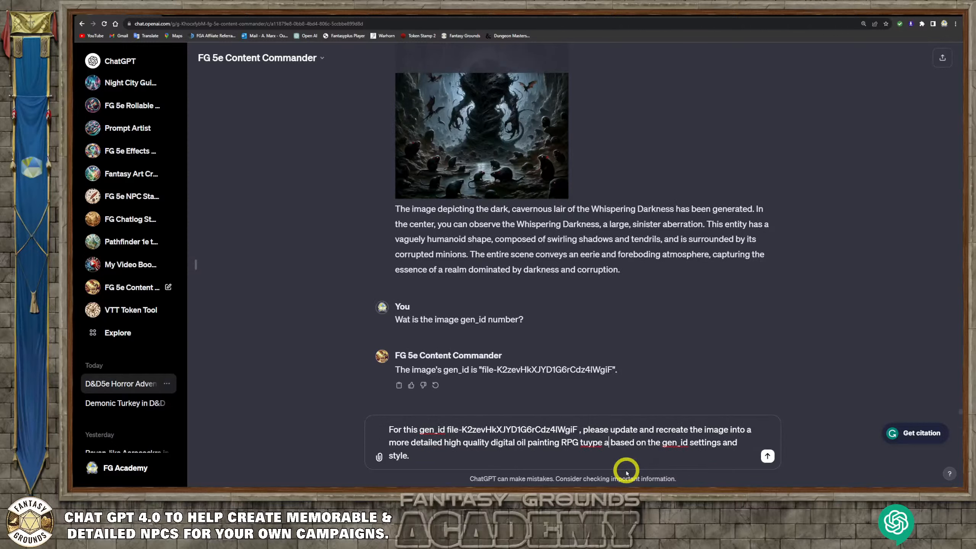
pyautogui.write('.')
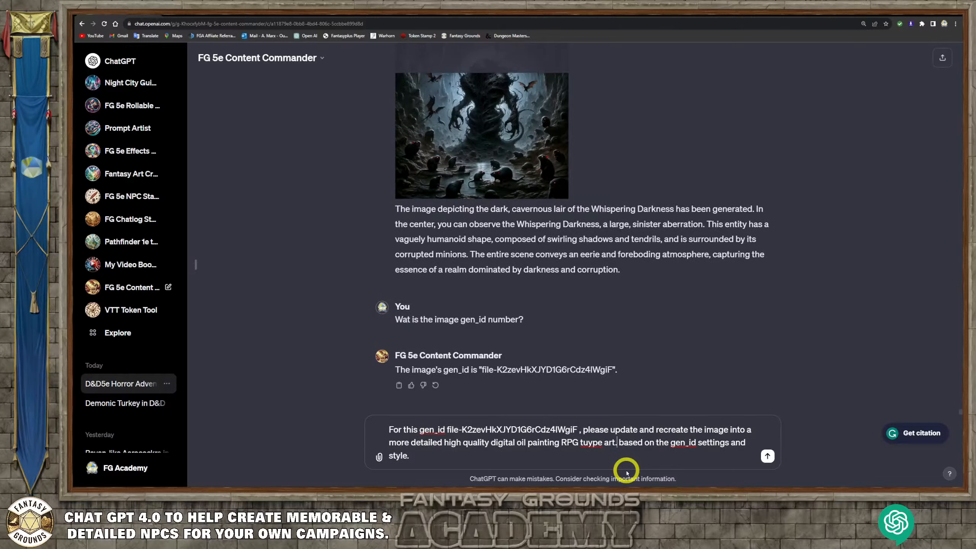
pyautogui.click(608, 459)
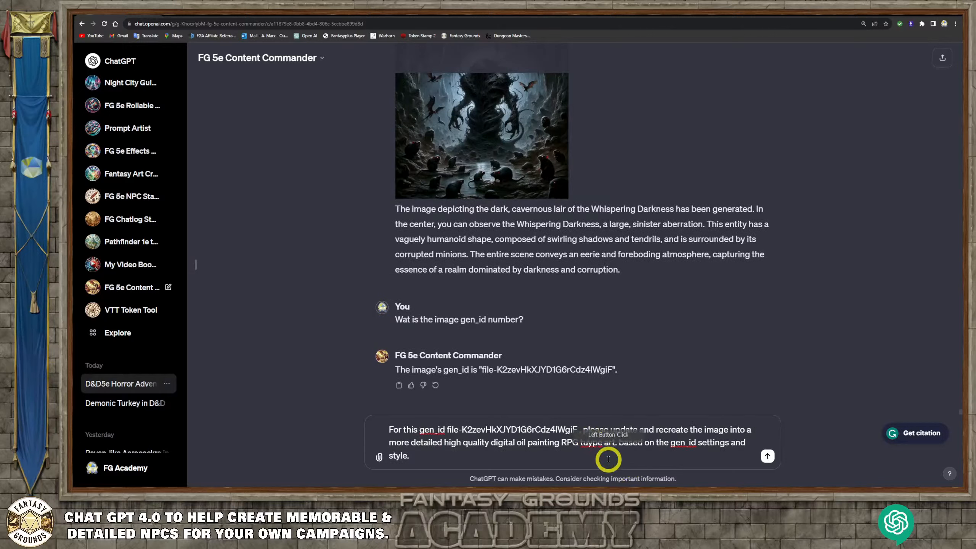
pyautogui.press('BackSpace')
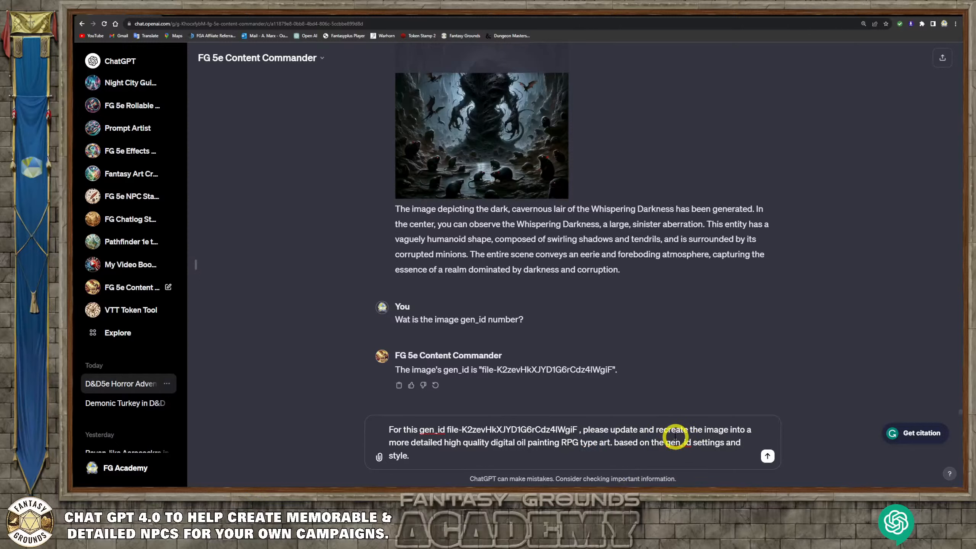
# Hyphenate "high quality" as "high-quality" in the drafted message.
pyautogui.click(463, 443)
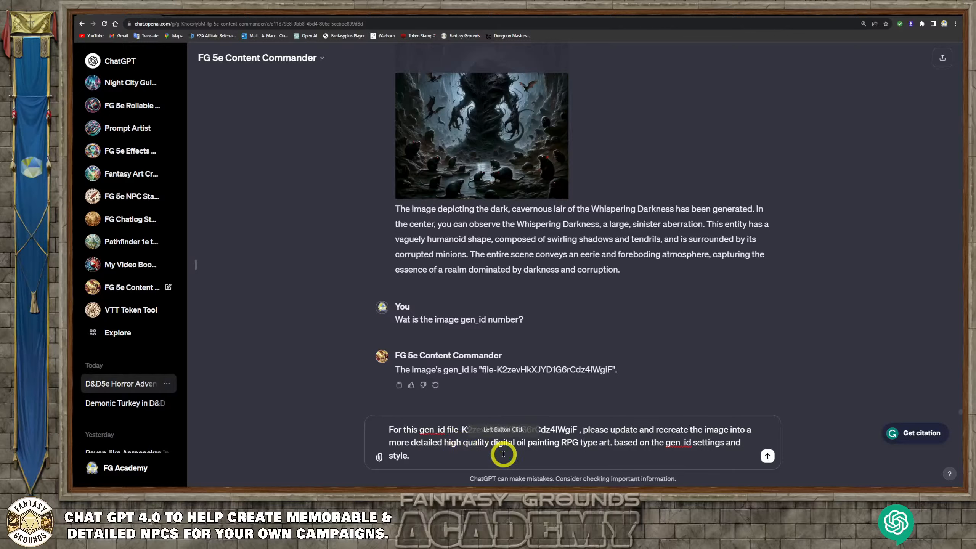
pyautogui.write('-')
pyautogui.press('Delete')
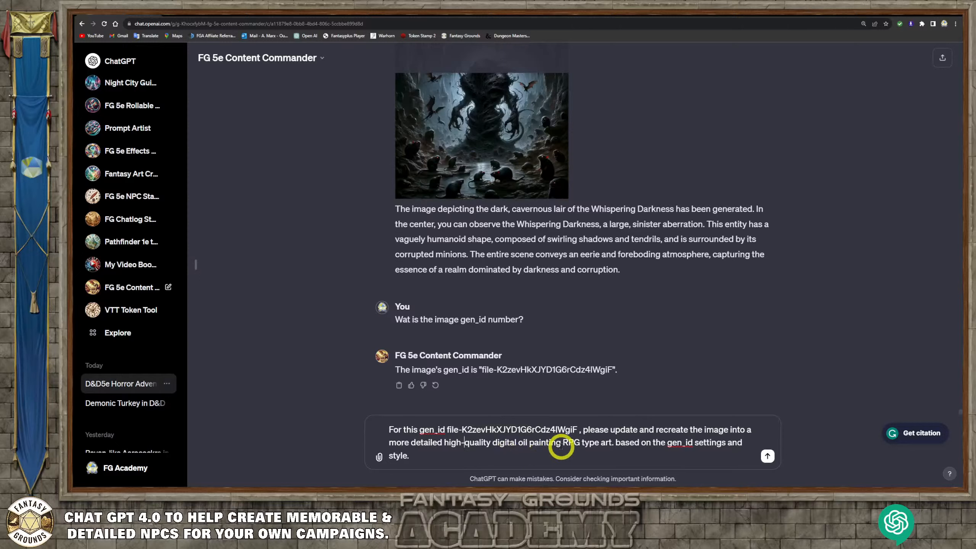
# Extend the sentence after "RPG type art" with "for the image id mentioned here", keeping the period at its end.
pyautogui.click(612, 443)
pyautogui.write('f')
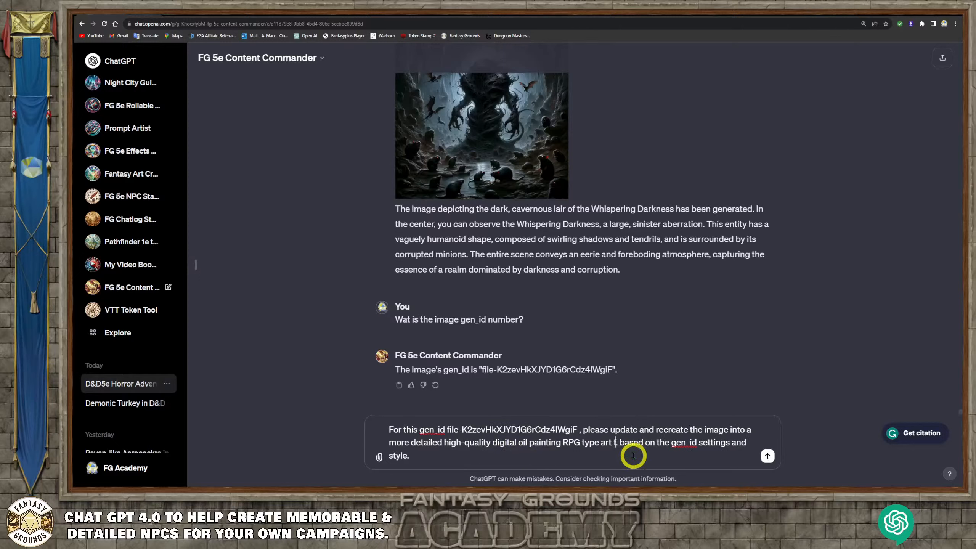
pyautogui.write('or tiher')
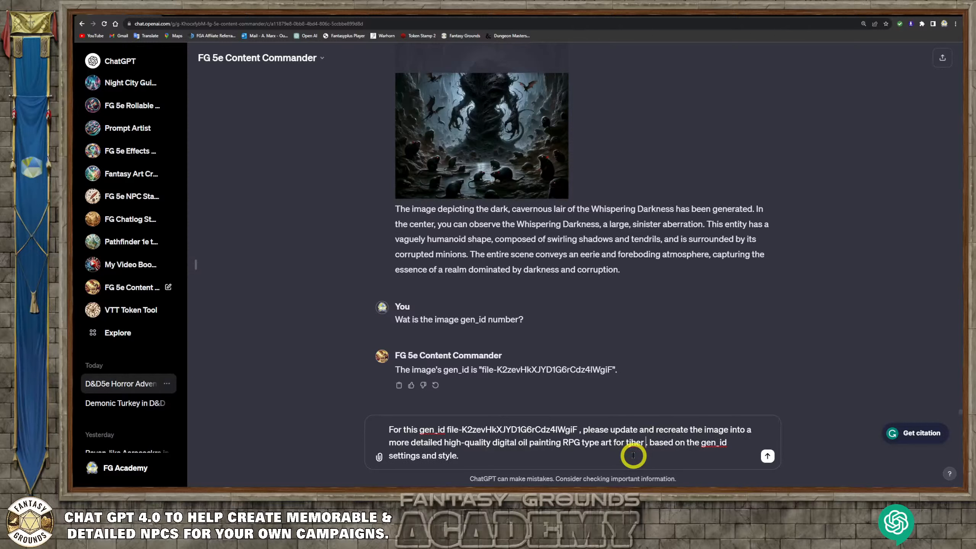
pyautogui.press('BackSpace')
pyautogui.press('BackSpace')
pyautogui.press('BackSpace')
pyautogui.press('BackSpace')
pyautogui.press('BackSpace')
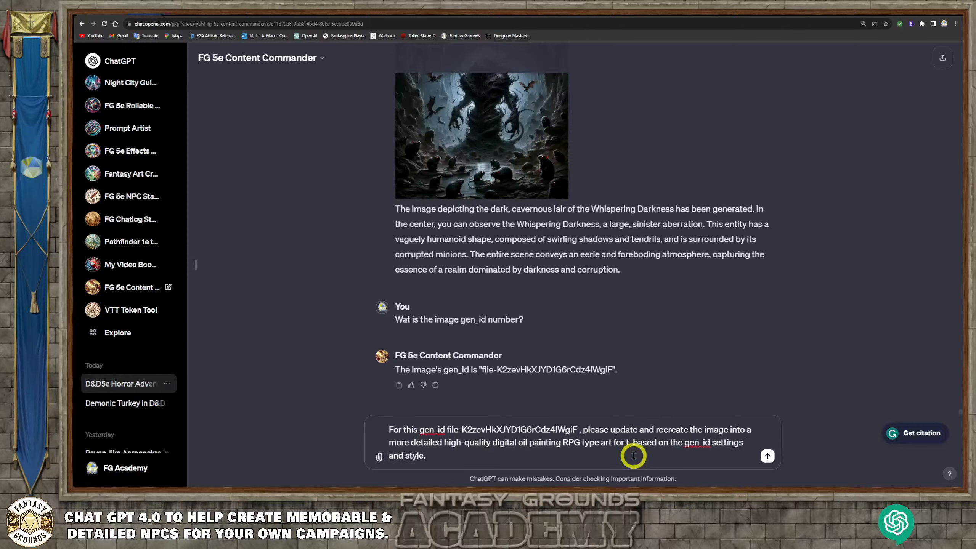
pyautogui.write('he image ')
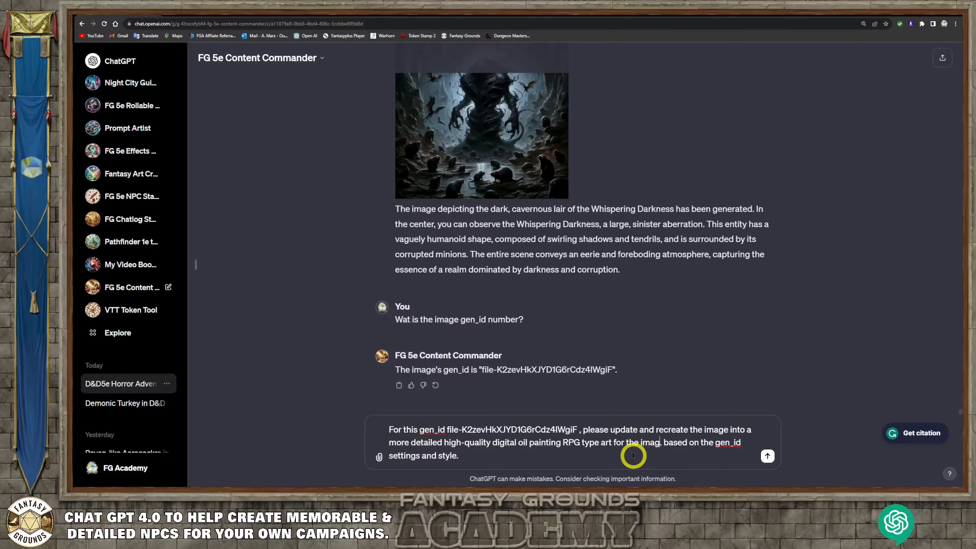
pyautogui.write('id')
pyautogui.write(' mentioned')
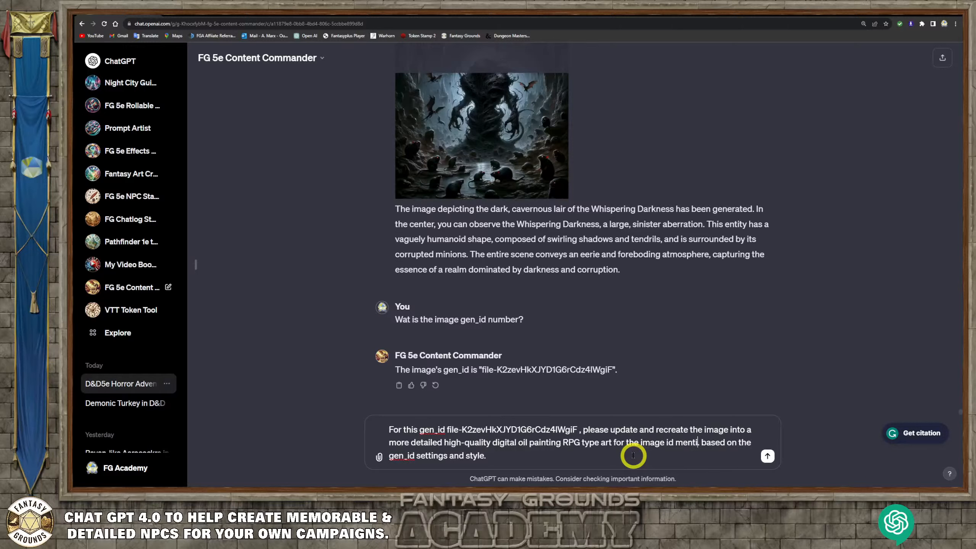
pyautogui.write(' he')
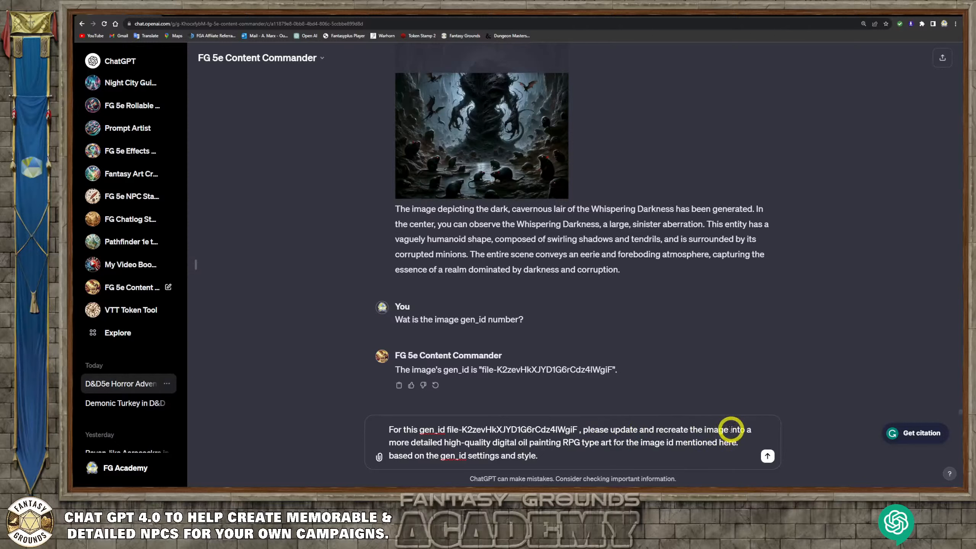
# Remove "the image" after "recreate" so the request reads "please update and recreate into a more detailed".
pyautogui.moveTo(690, 429); pyautogui.dragTo(728, 429)
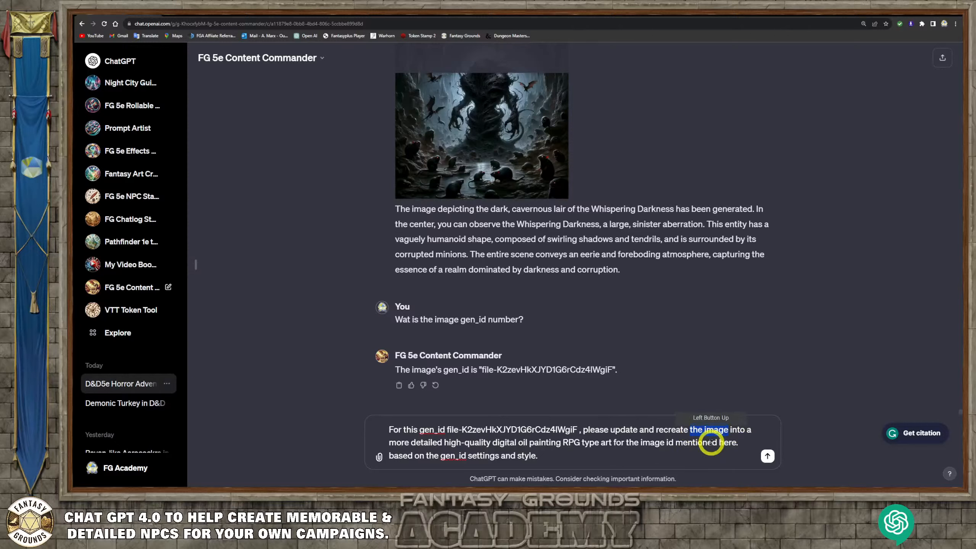
pyautogui.press('BackSpace')
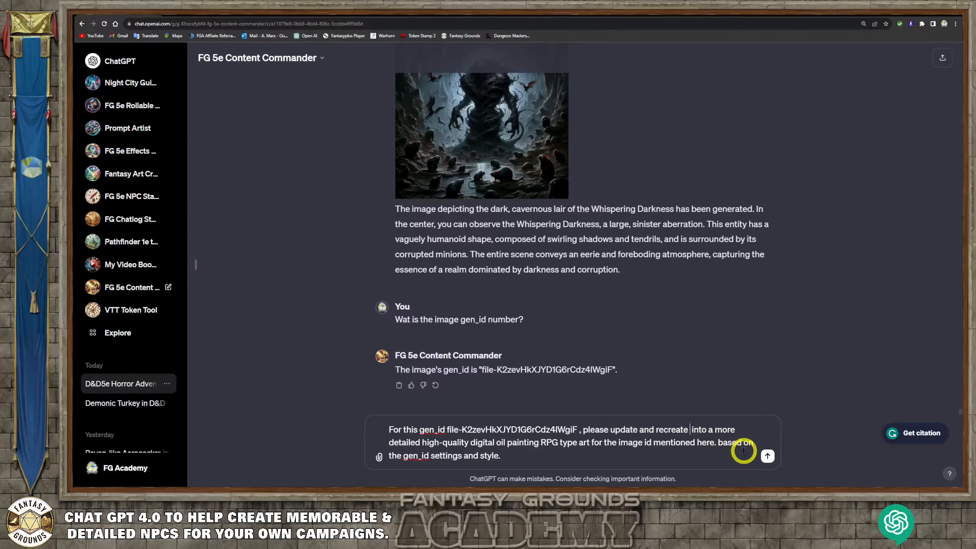
pyautogui.press('BackSpace')
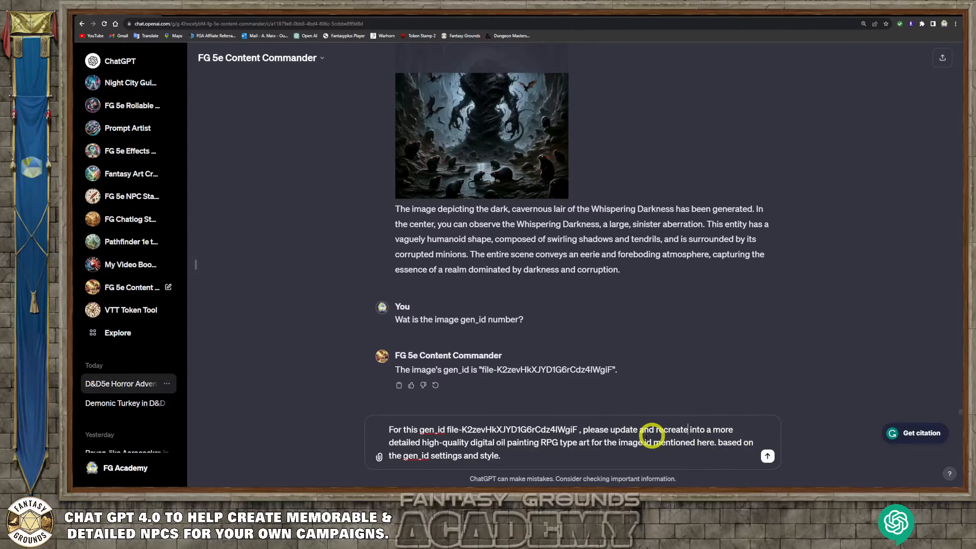
# Reword the art style in the message to "digital oil painting, more RPG type style artwork,".
pyautogui.click(578, 460)
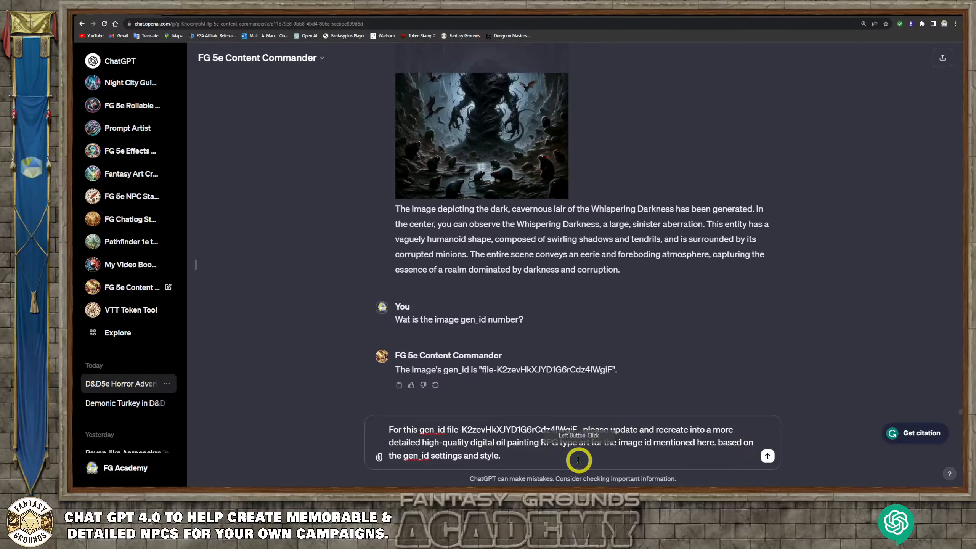
pyautogui.write(',')
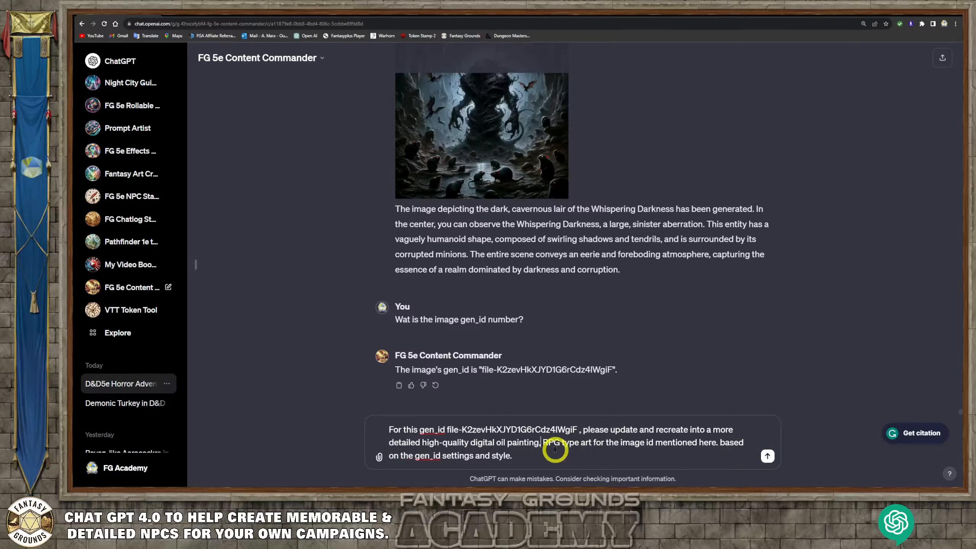
pyautogui.write('more')
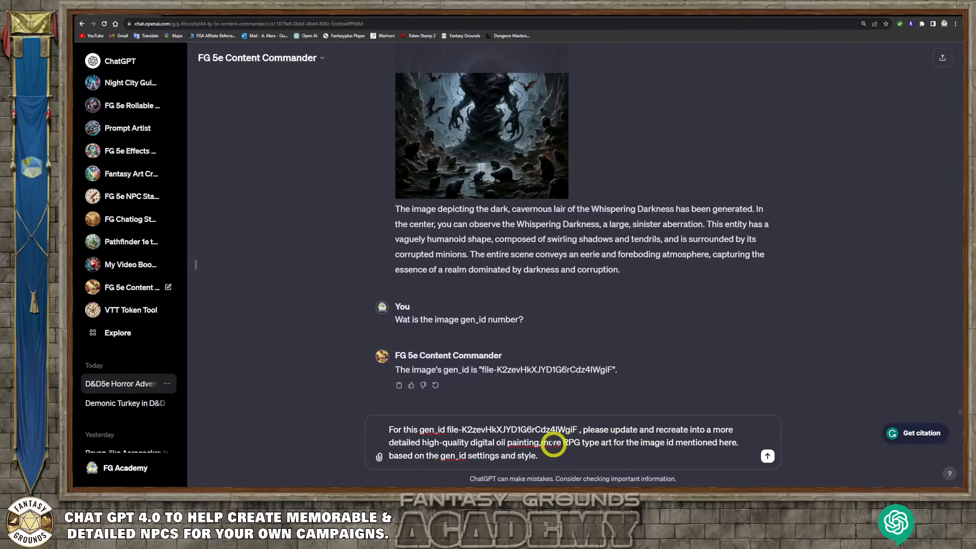
pyautogui.click(540, 442)
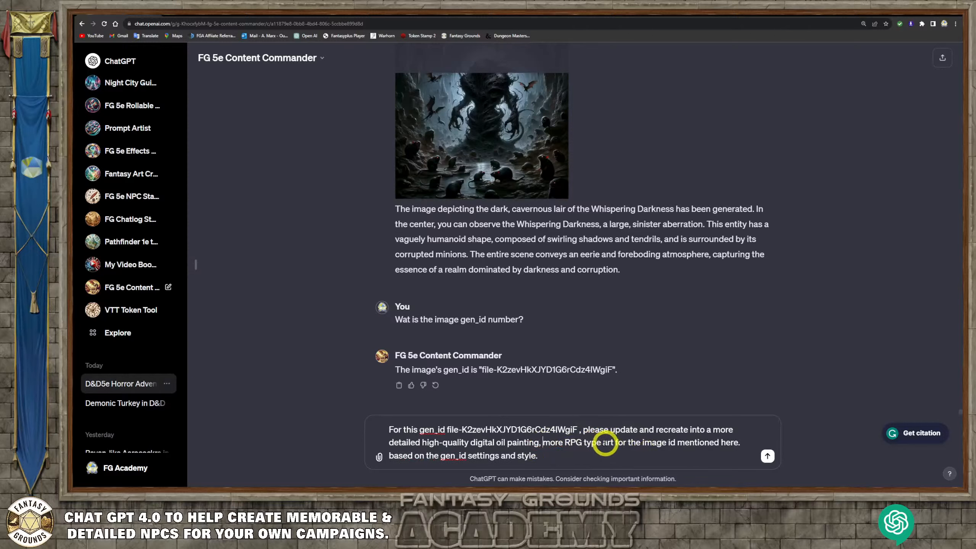
pyautogui.click(603, 442)
pyautogui.write('style')
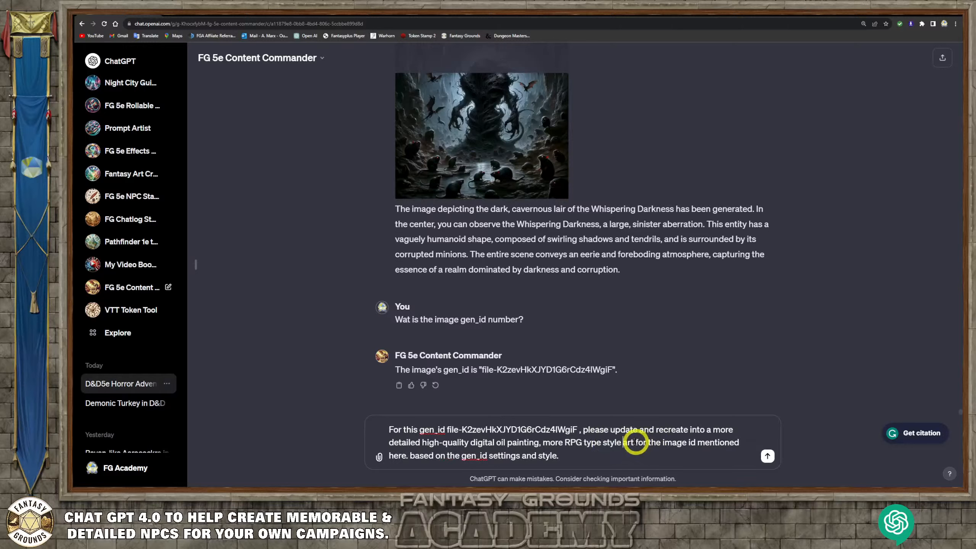
pyautogui.click(634, 442)
pyautogui.write('wor')
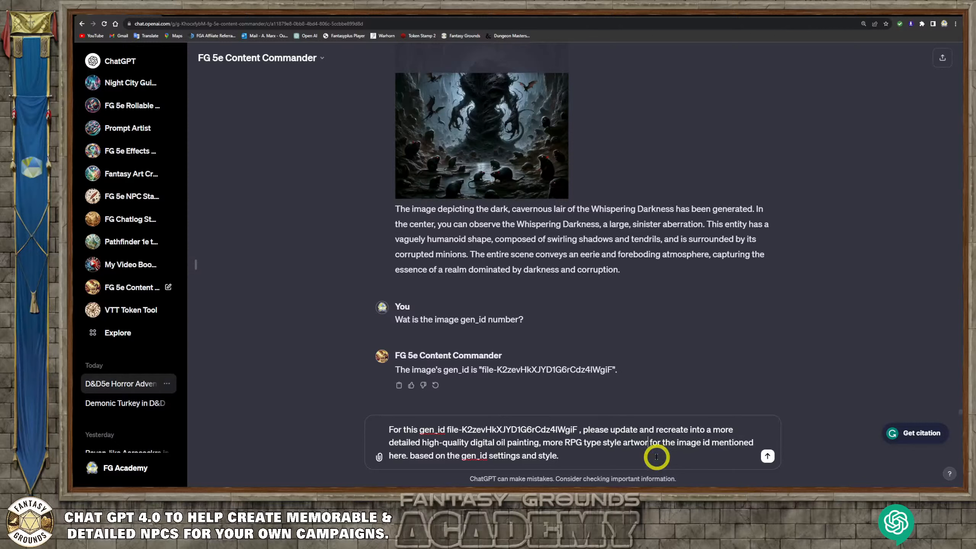
pyautogui.write('k')
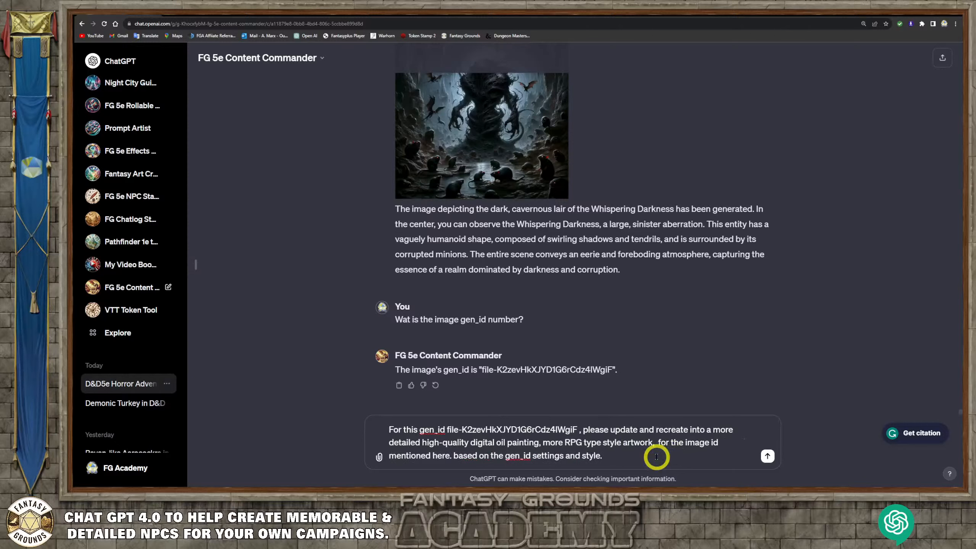
# Add a request for less distortion and deformities after "more RPG type style artwork" in the drafted message.
pyautogui.write(', with less distory')
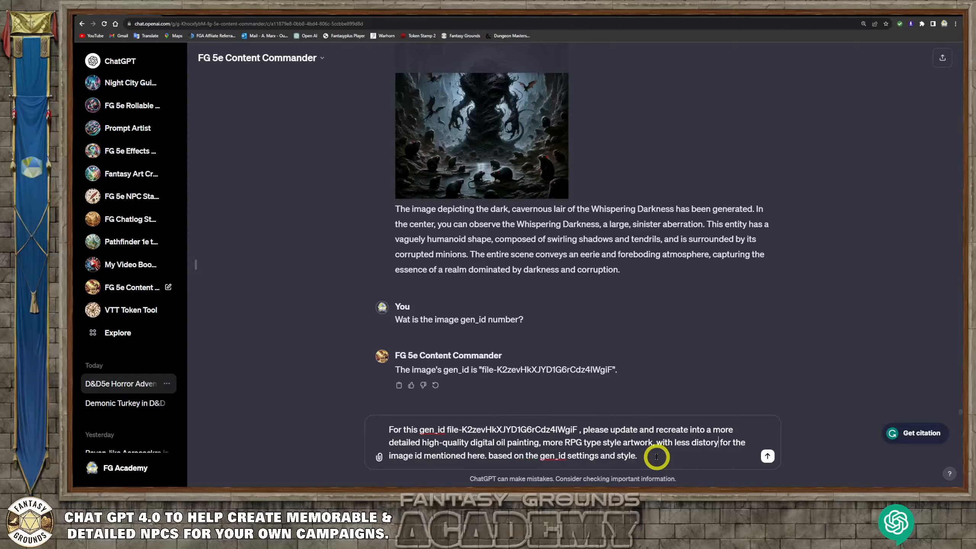
pyautogui.write('ion and')
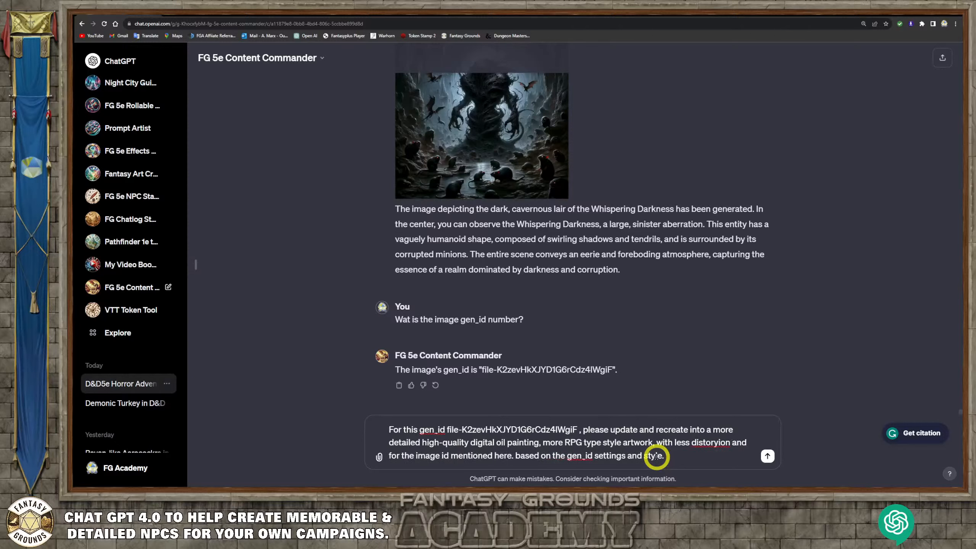
pyautogui.write(' deformati')
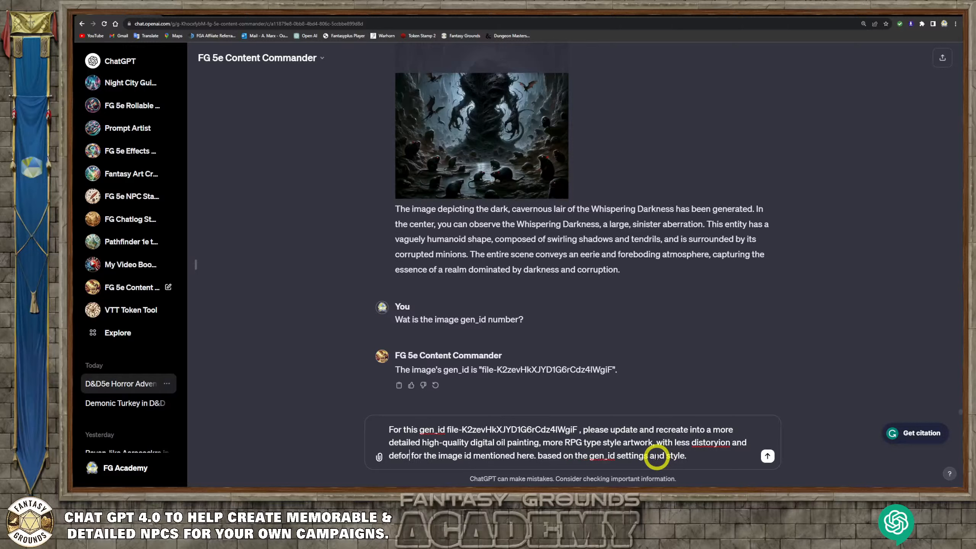
pyautogui.write('es.')
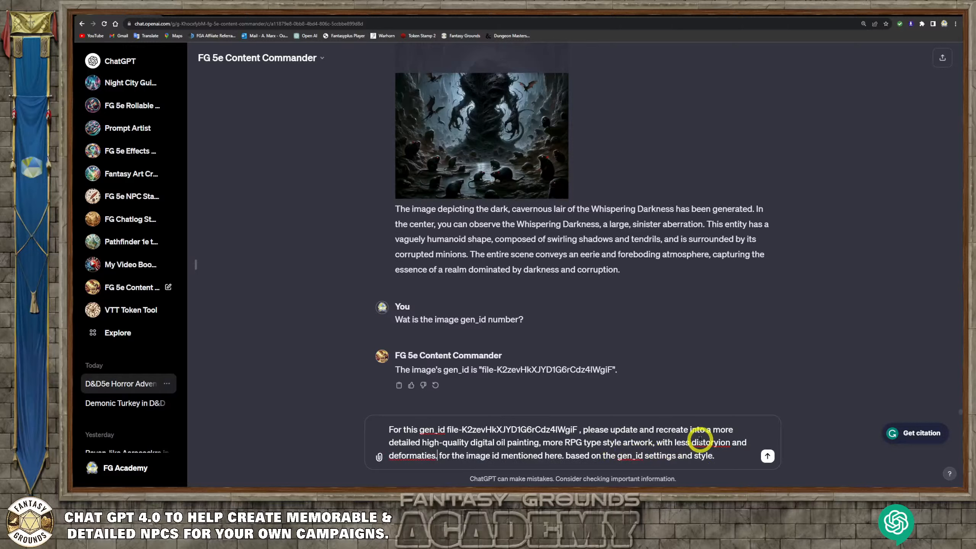
pyautogui.click(739, 456)
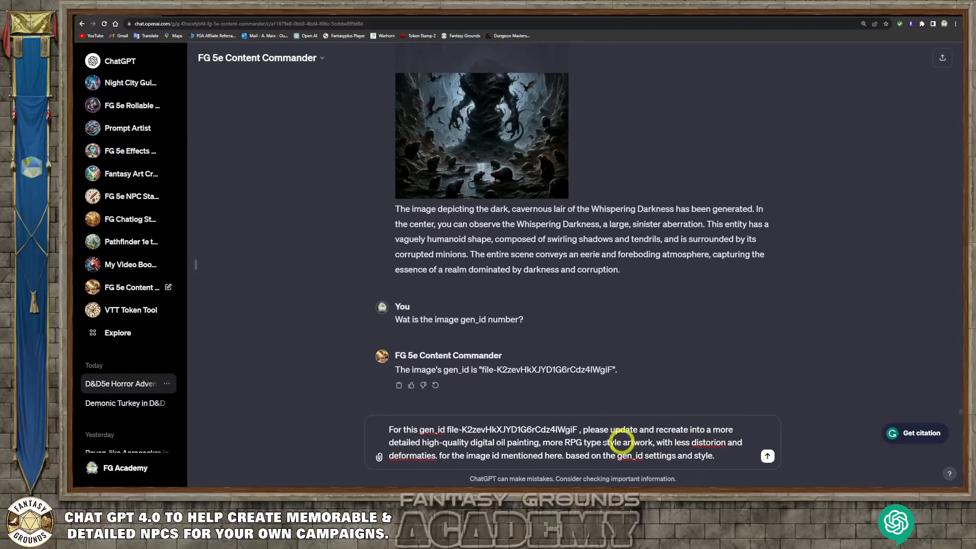
# Correct the spelling of "deformities" and "distortion", remove the period after "deformities", and send the message.
pyautogui.rightClick(423, 456)
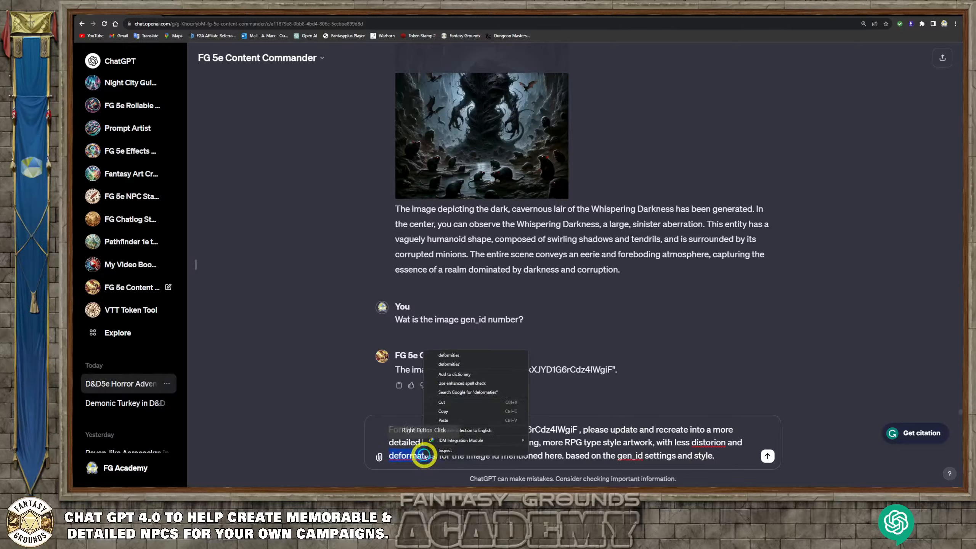
pyautogui.click(465, 351)
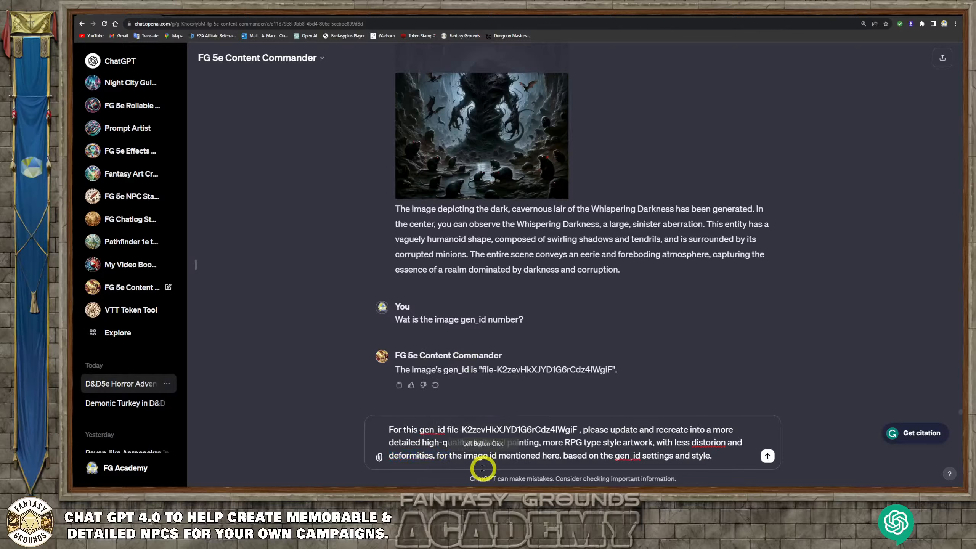
pyautogui.click(468, 475)
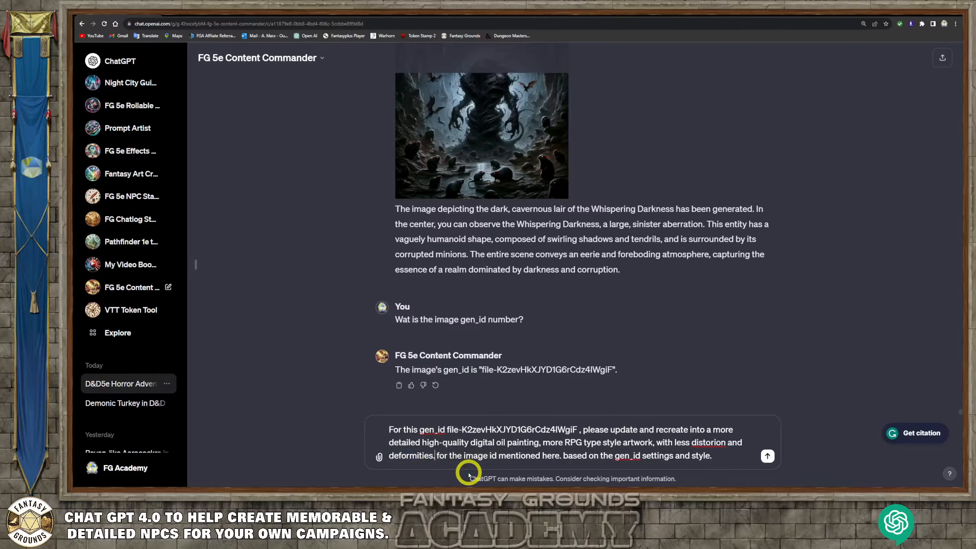
pyautogui.press('BackSpace')
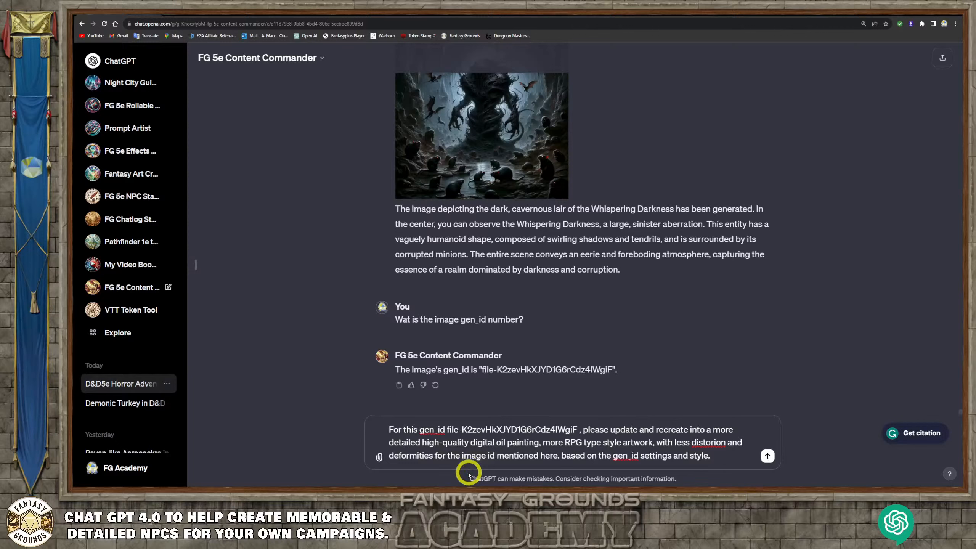
pyautogui.rightClick(710, 439)
pyautogui.click(741, 352)
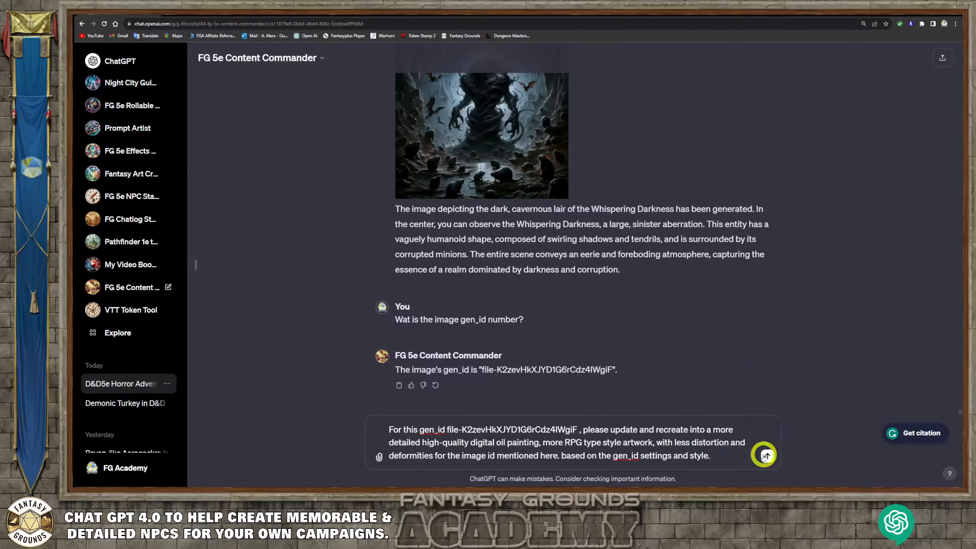
pyautogui.click(765, 456)
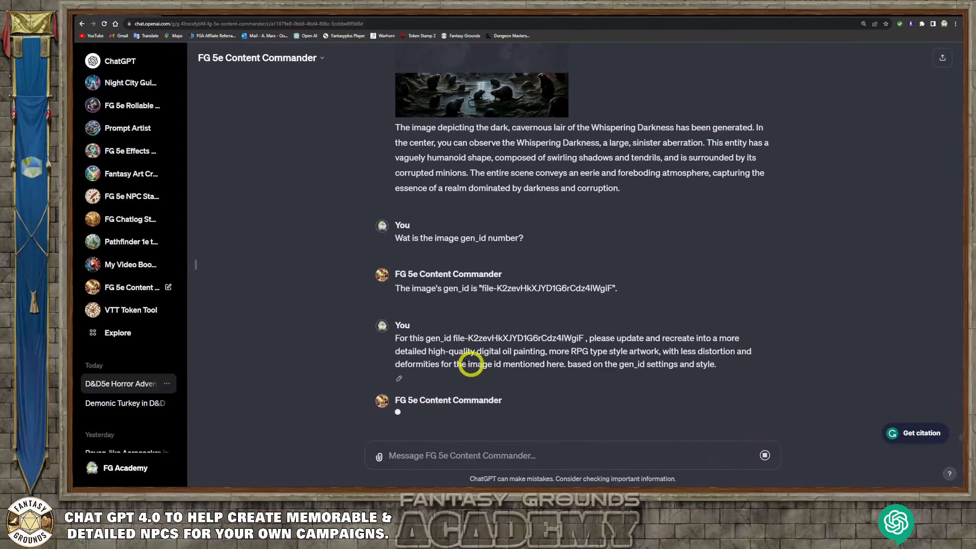
# Review the original Whispering Darkness image and the sent request while the new image is being generated.
pyautogui.scroll(4, 471, 365)
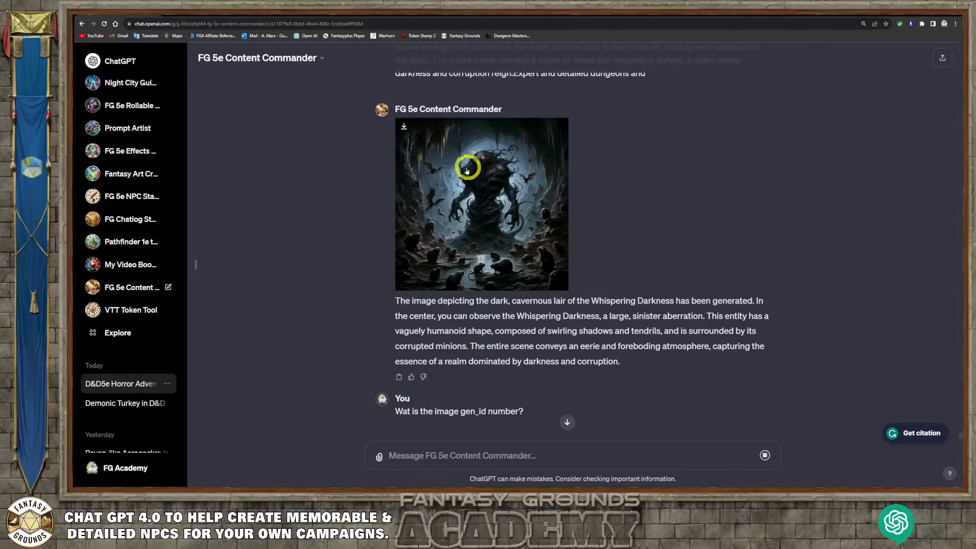
pyautogui.scroll(-4, 480, 259)
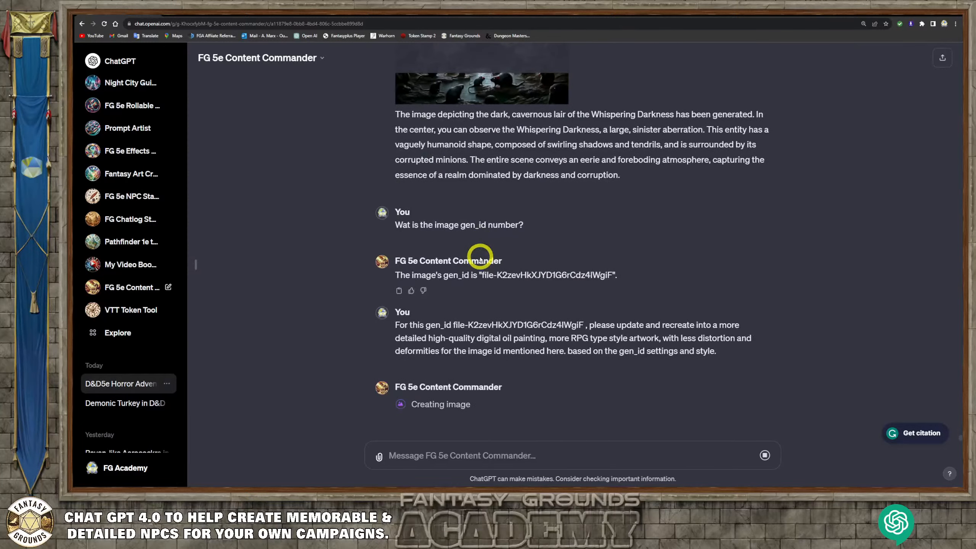
pyautogui.scroll(3, 480, 259)
pyautogui.scroll(-3, 480, 259)
pyautogui.scroll(3, 480, 260)
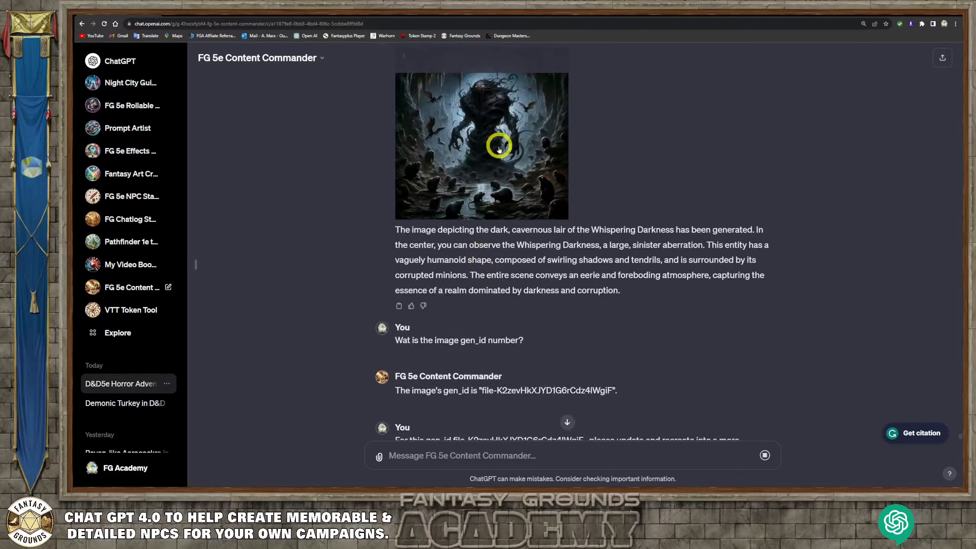
pyautogui.scroll(-3, 494, 273)
pyautogui.scroll(3, 496, 273)
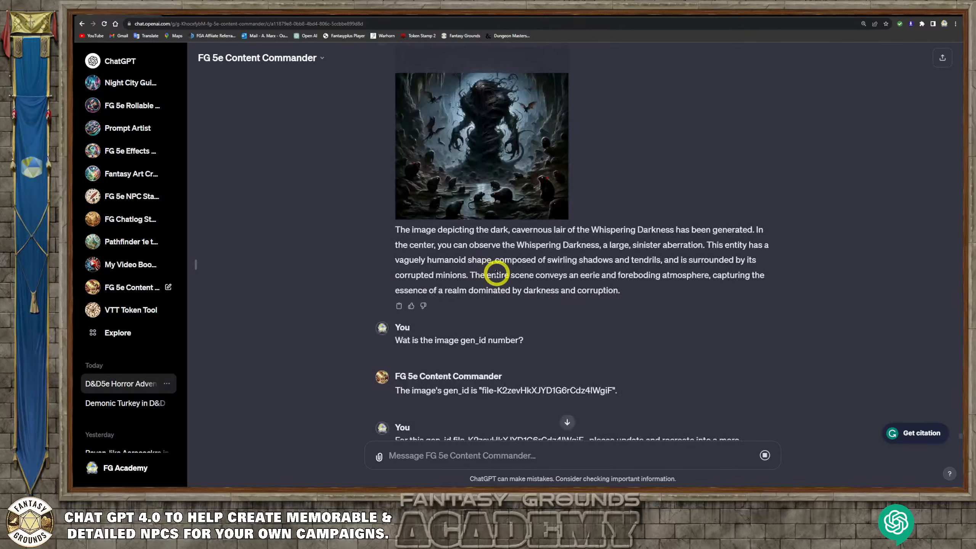
pyautogui.scroll(-3, 496, 274)
pyautogui.scroll(3, 497, 274)
pyautogui.scroll(-3, 497, 270)
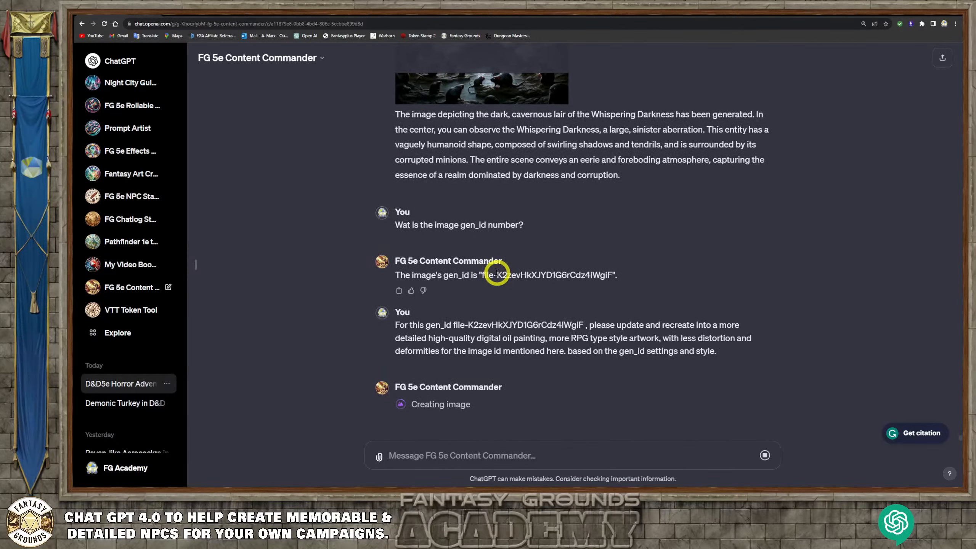
pyautogui.scroll(3, 496, 273)
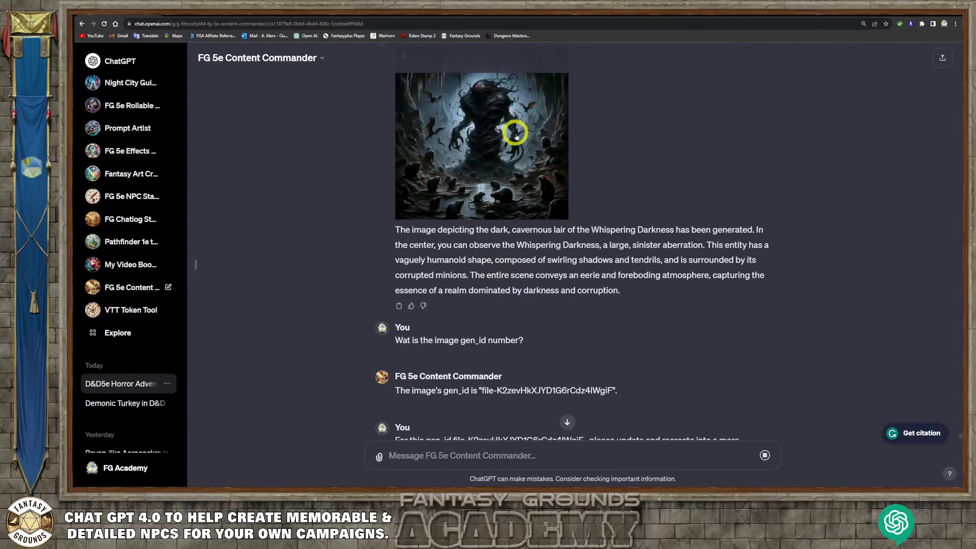
pyautogui.scroll(-3, 507, 204)
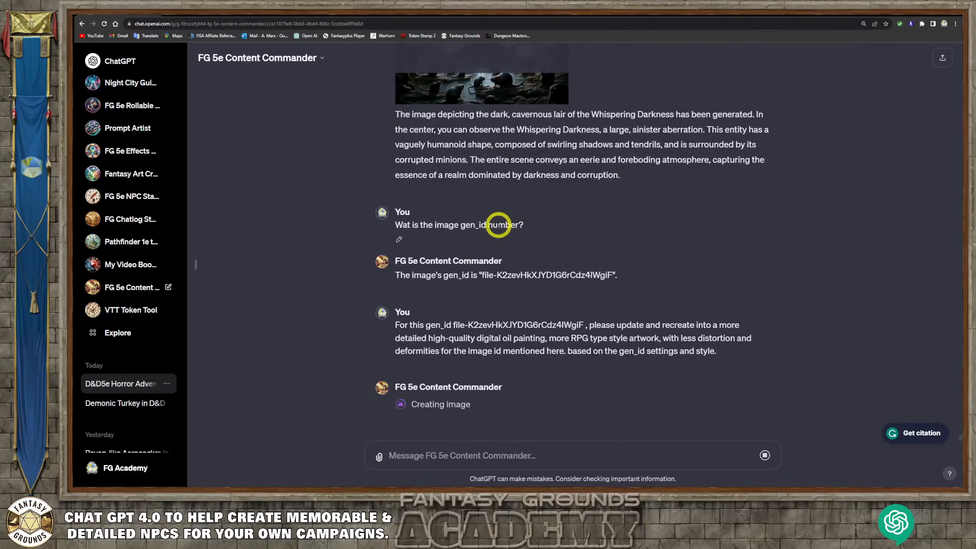
pyautogui.scroll(6, 498, 225)
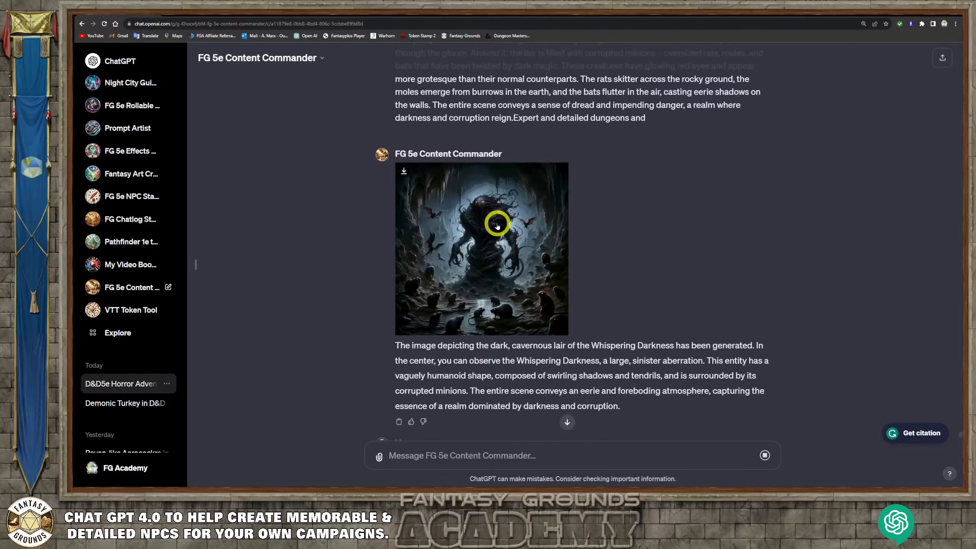
pyautogui.scroll(-6, 497, 226)
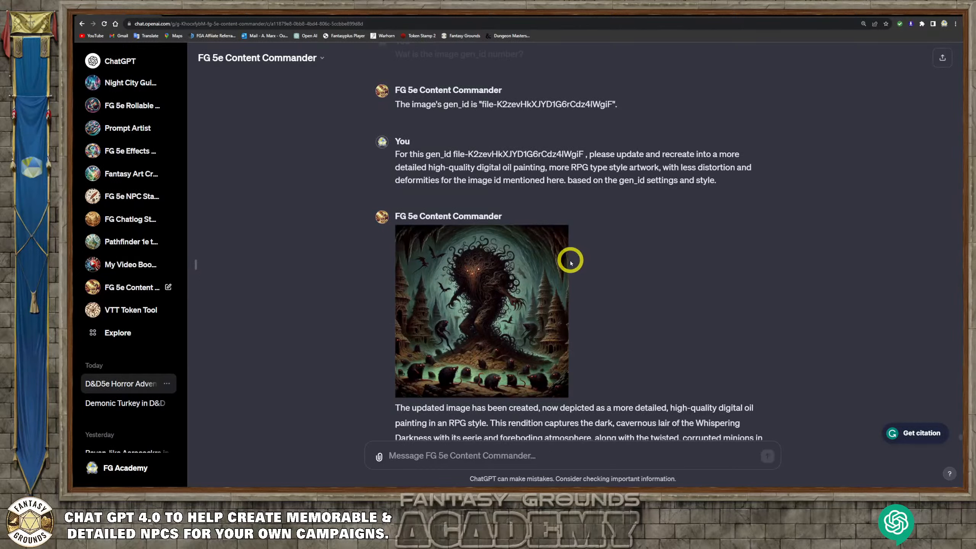
# Compare the recreated Whispering Darkness image with the original and inspect the new one at full size.
pyautogui.scroll(-2, 570, 263)
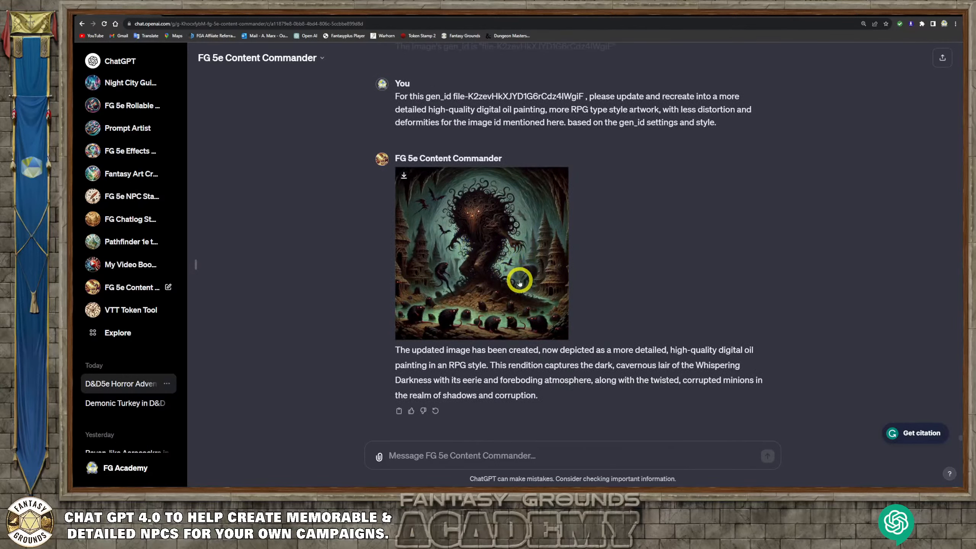
pyautogui.scroll(10, 519, 283)
pyautogui.scroll(-5, 510, 285)
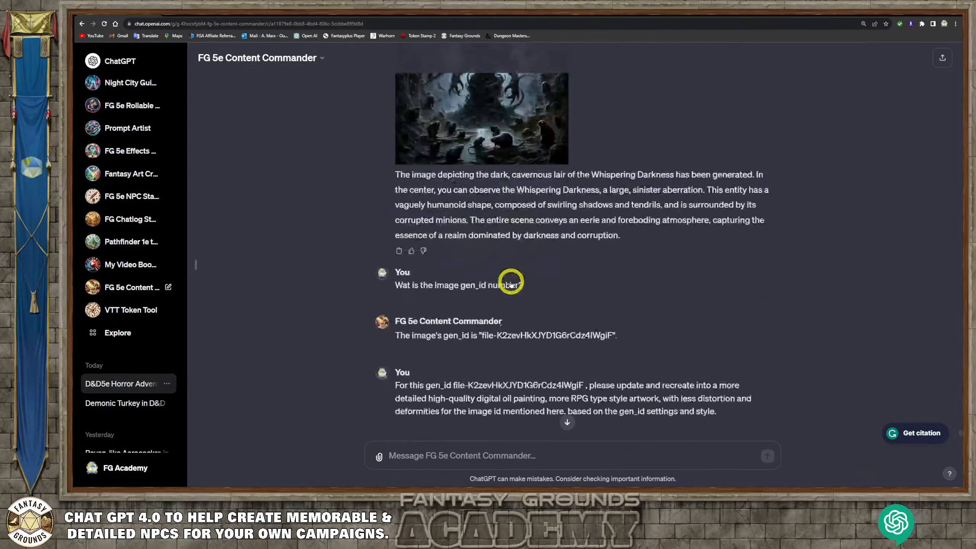
pyautogui.scroll(-8, 511, 284)
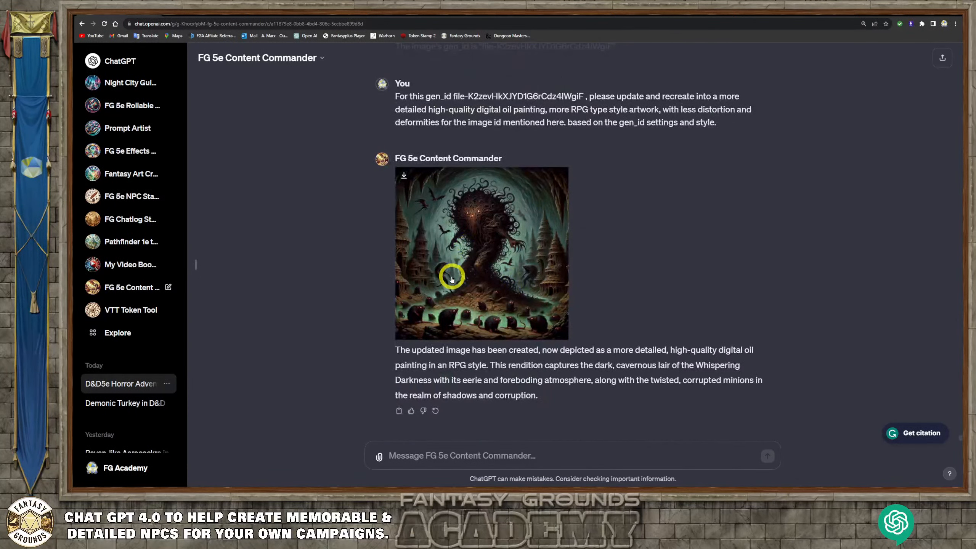
pyautogui.click(449, 279)
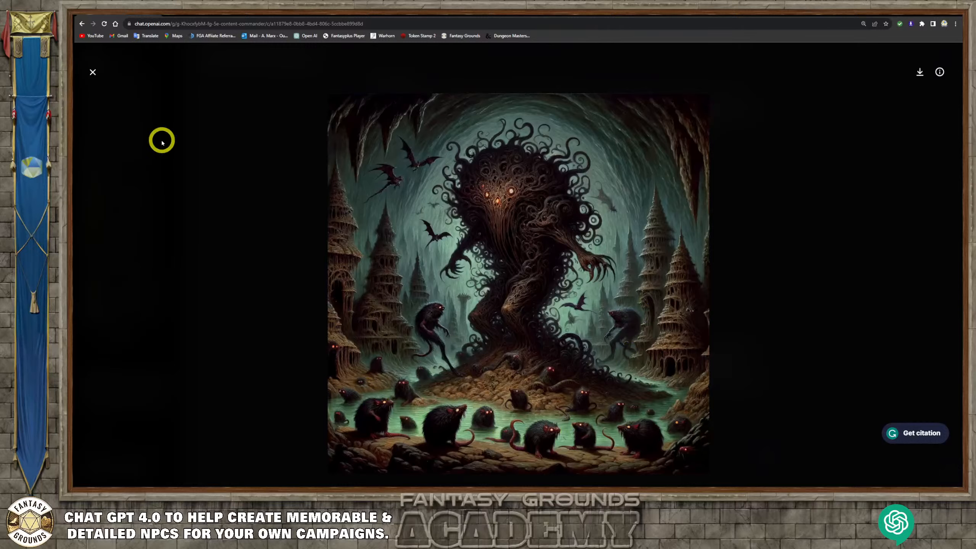
pyautogui.click(90, 73)
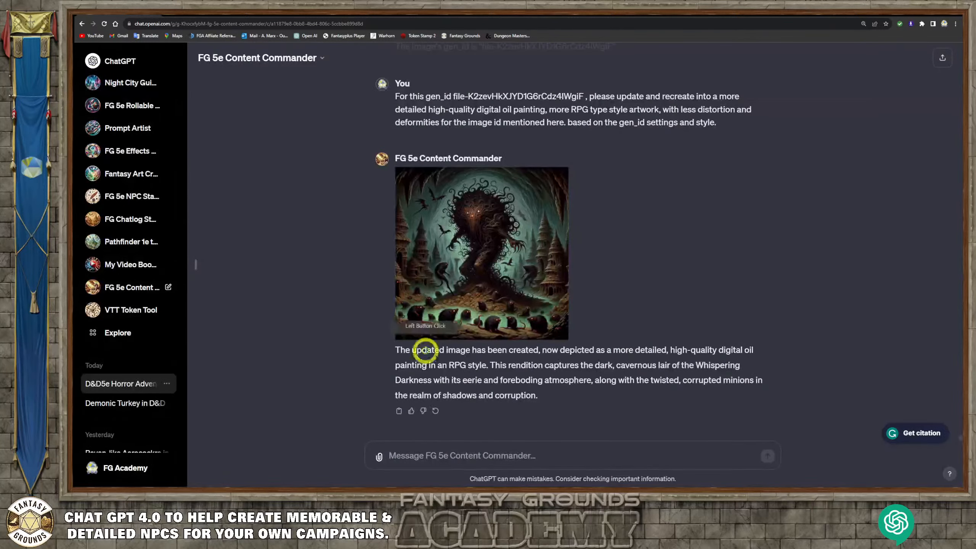
# Copy the previous gen_id recreation request from the chat into a new message draft.
pyautogui.scroll(3, 486, 388)
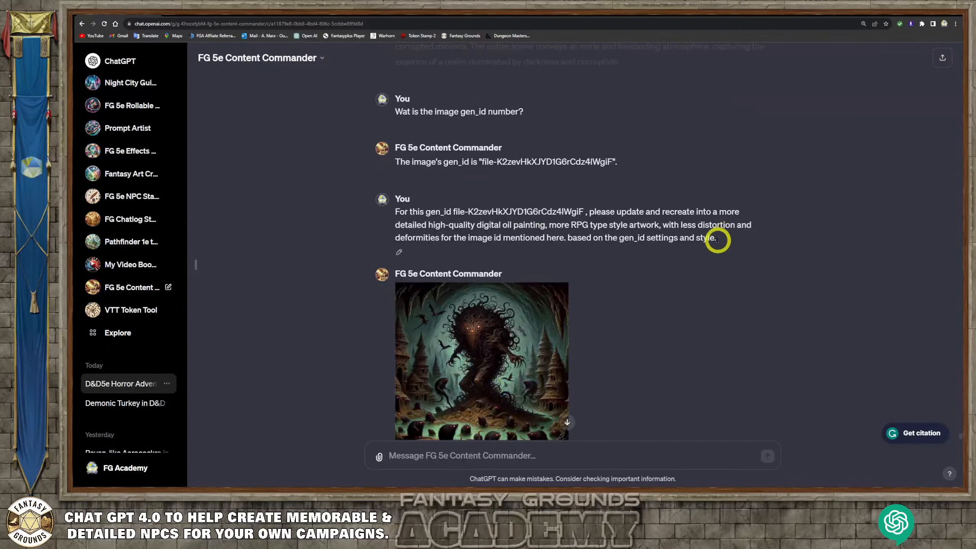
pyautogui.moveTo(714, 239); pyautogui.dragTo(389, 215)
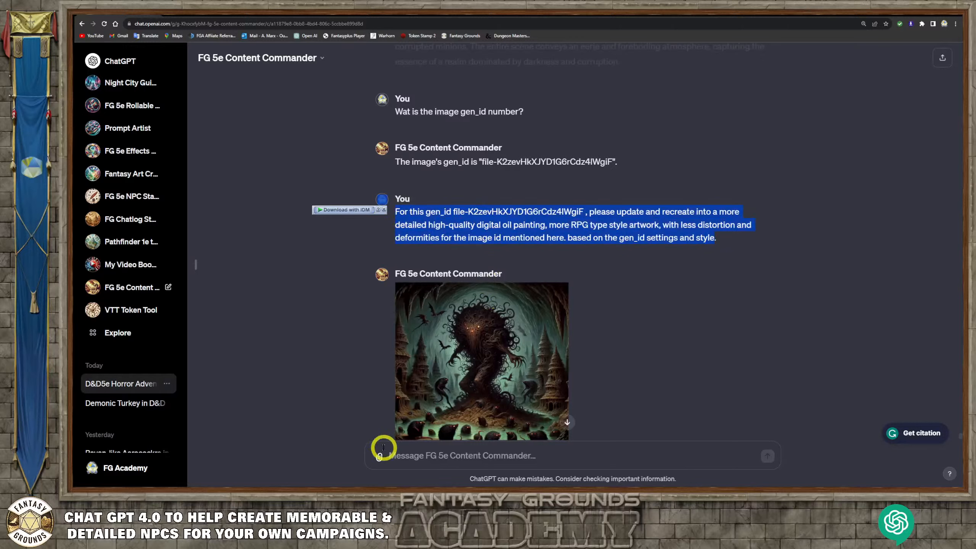
pyautogui.click(402, 456)
pyautogui.write('User For this gen_id file-K2zevHkXJYD1G6rCdz4IWgiF , please update and recreate into a more detailed high-quality digital oil painting, more RPG type style artwork, with less distortion and deformities for the image id mentioned here. based on the gen_id settings and style')
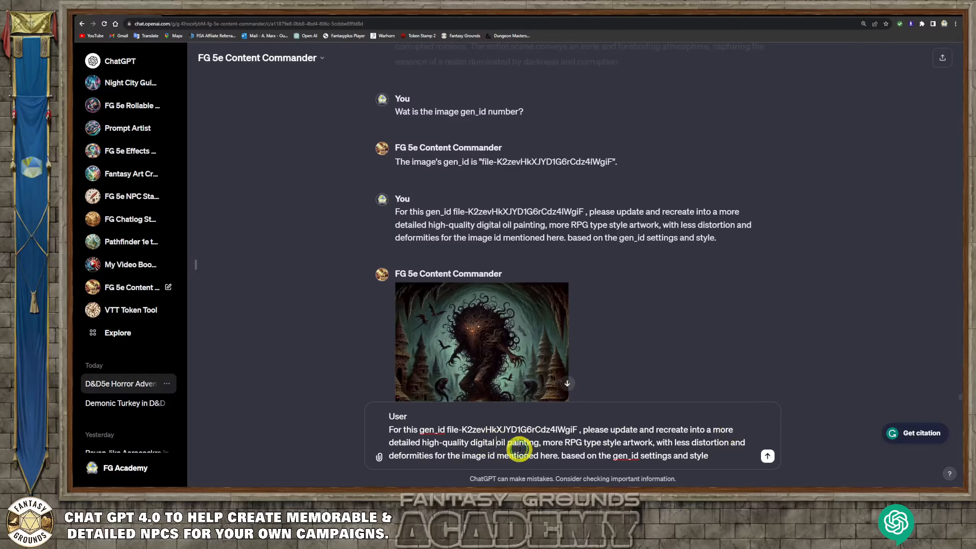
# Insert "3-D Animation," between "digital" and "oil painting" in the new draft.
pyautogui.click(521, 449)
pyautogui.write('3D')
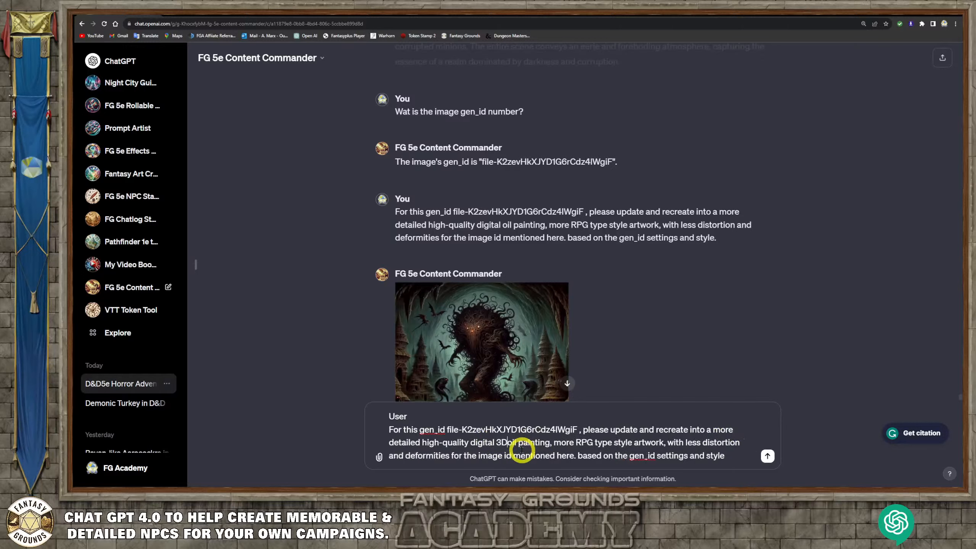
pyautogui.write(' Animatio')
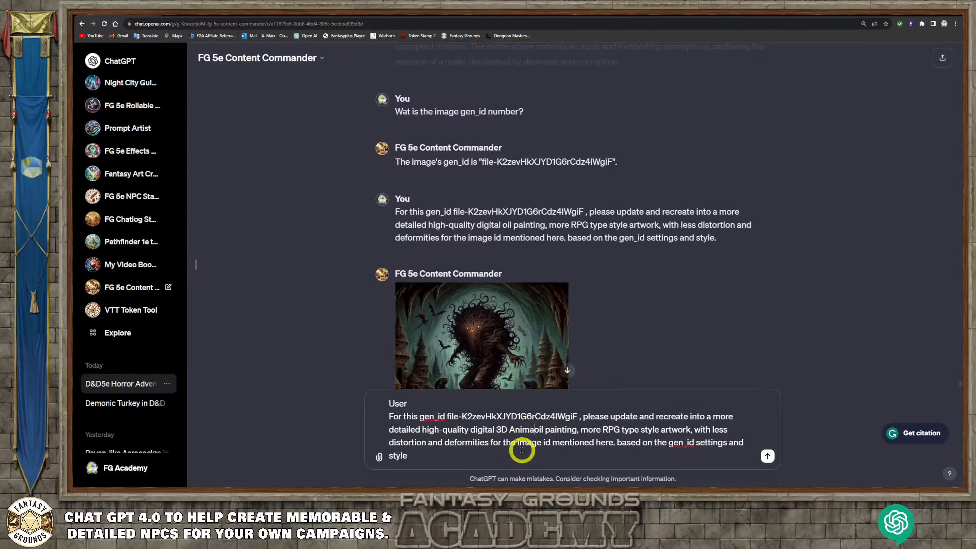
pyautogui.write('n,')
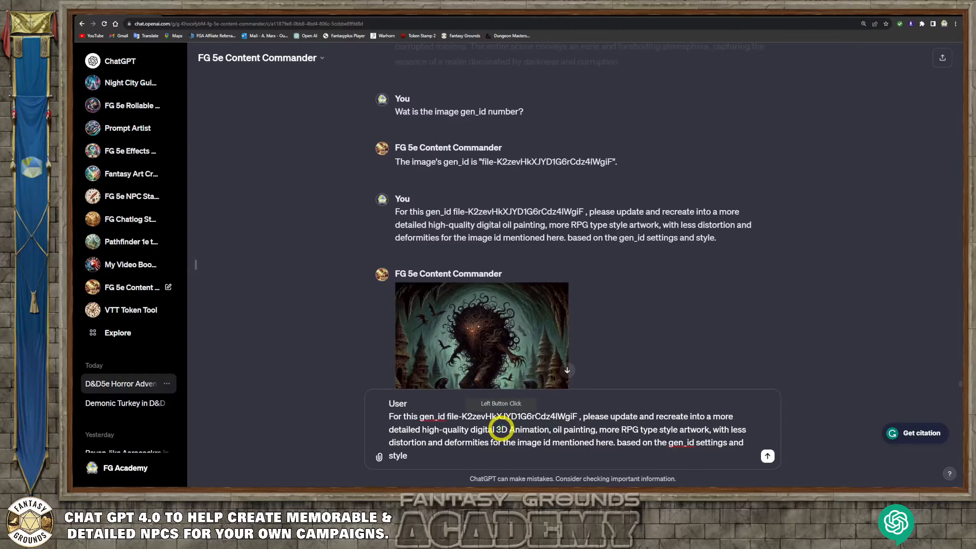
pyautogui.write('-')
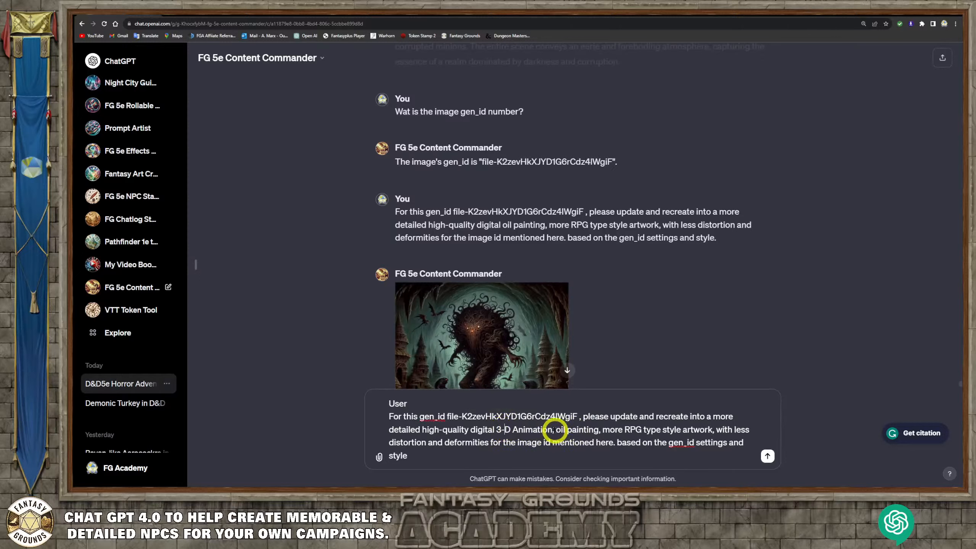
# Insert "Octane render like style," between "3-D Animation," and "oil painting" in the message draft.
pyautogui.click(554, 429)
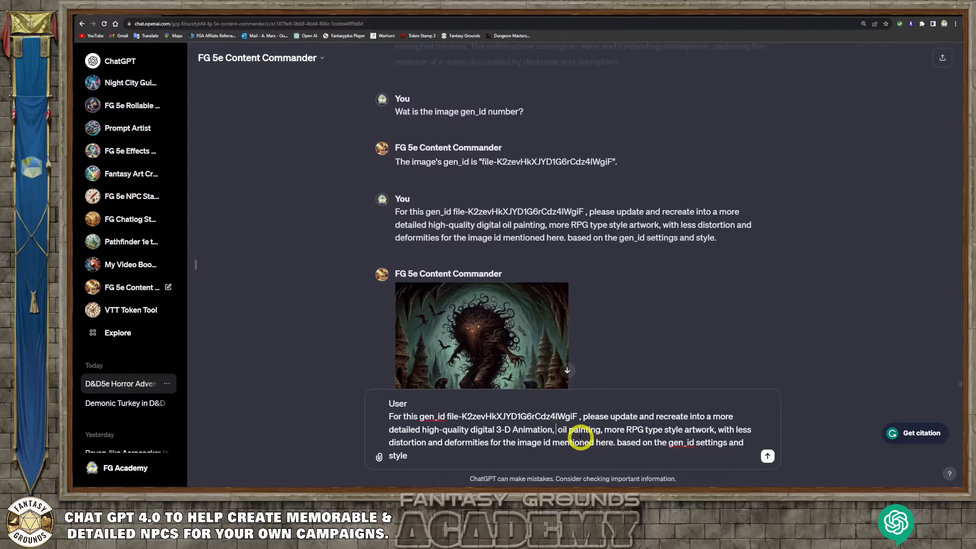
pyautogui.write('Octane ')
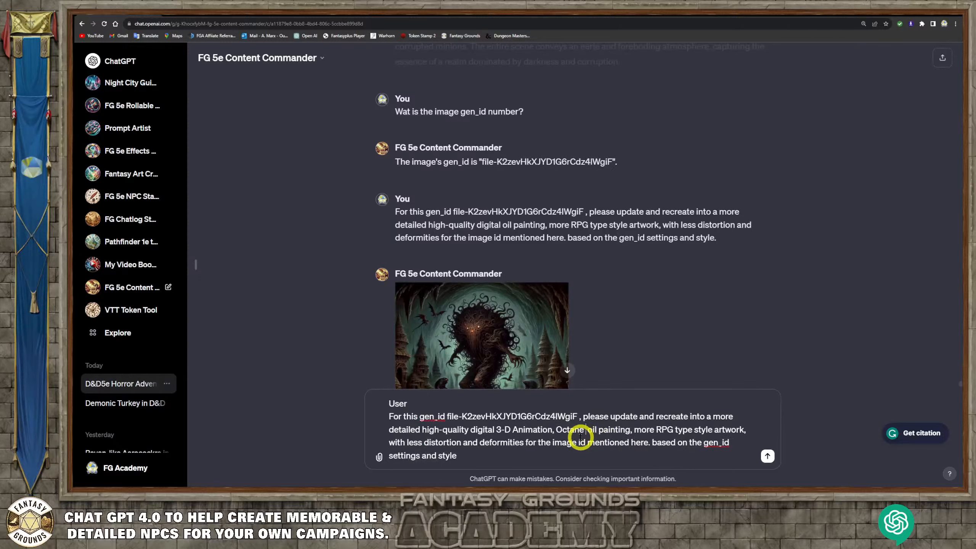
pyautogui.write('render like s')
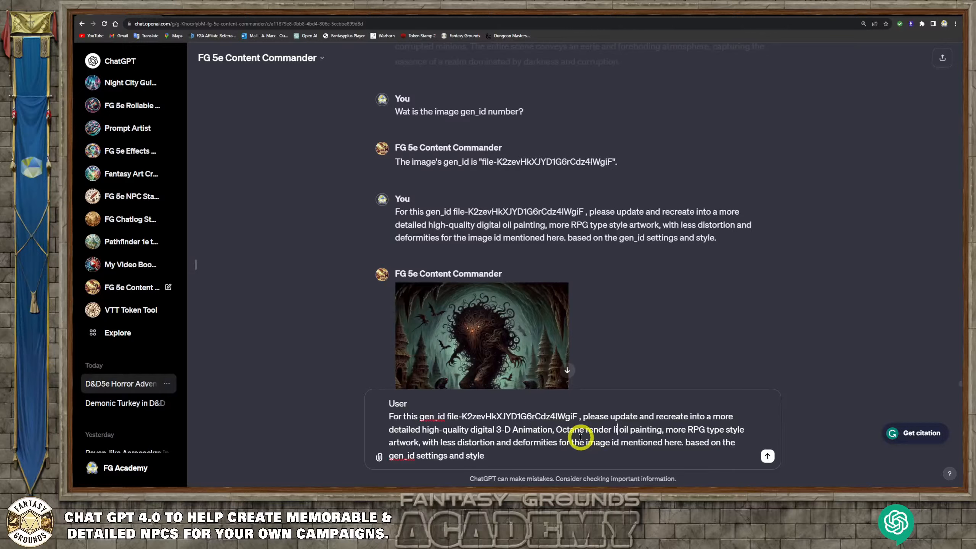
pyautogui.write('tyle')
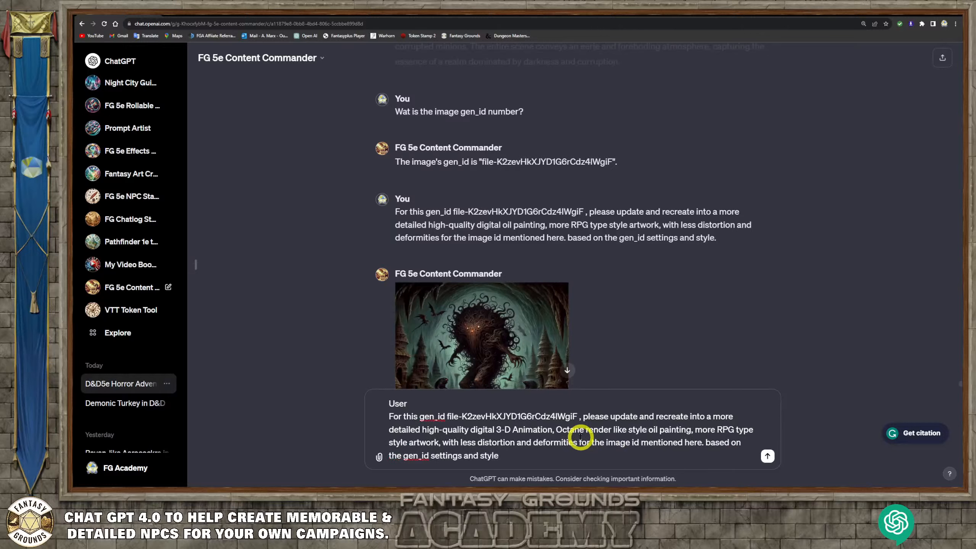
pyautogui.write(',')
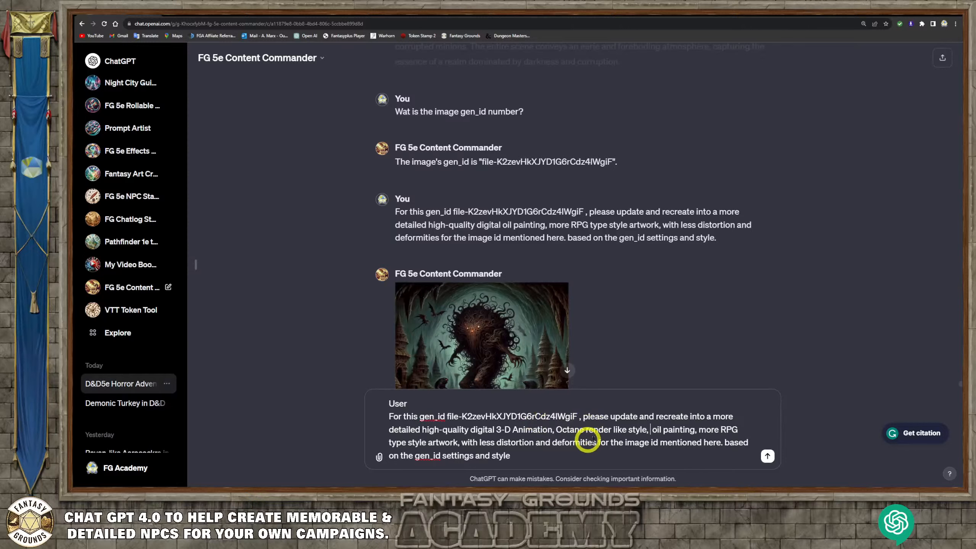
# Compare the recreated Whispering Darkness image with the original one earlier in the chat.
pyautogui.scroll(-2, 484, 337)
pyautogui.scroll(-2, 484, 337)
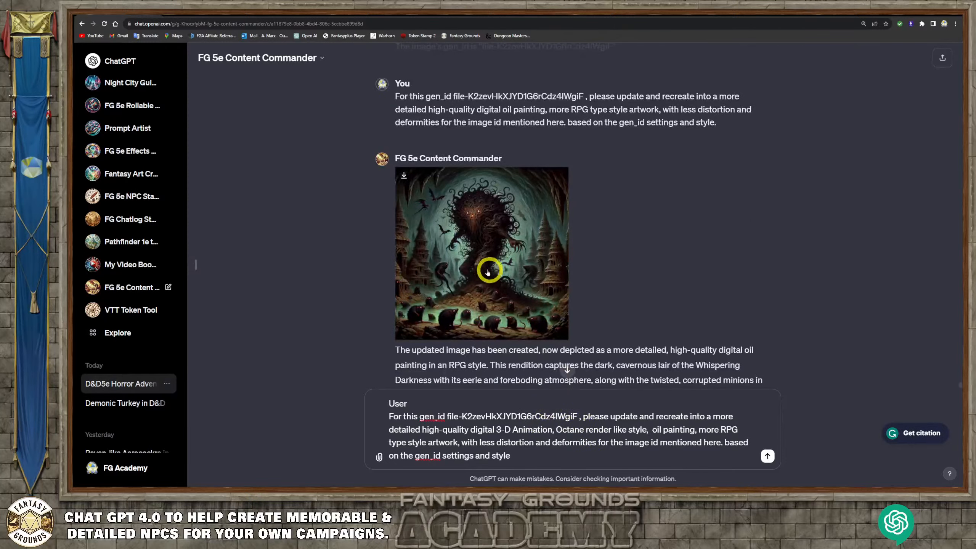
pyautogui.scroll(4, 457, 265)
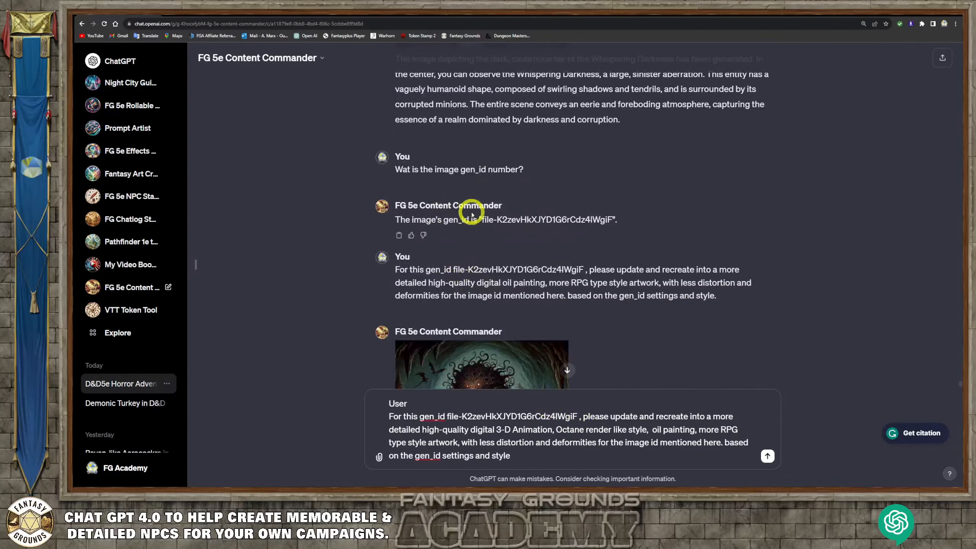
pyautogui.scroll(6, 469, 211)
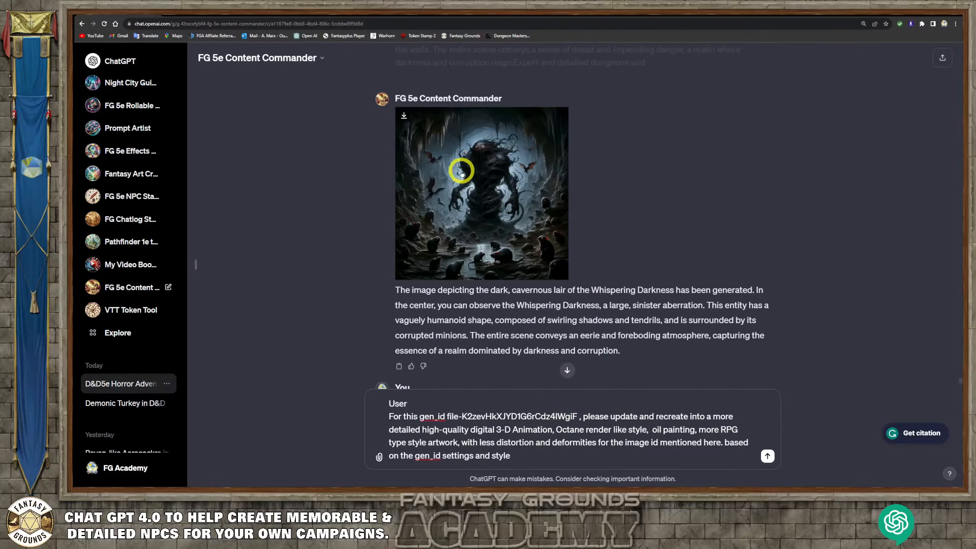
pyautogui.scroll(-15, 451, 214)
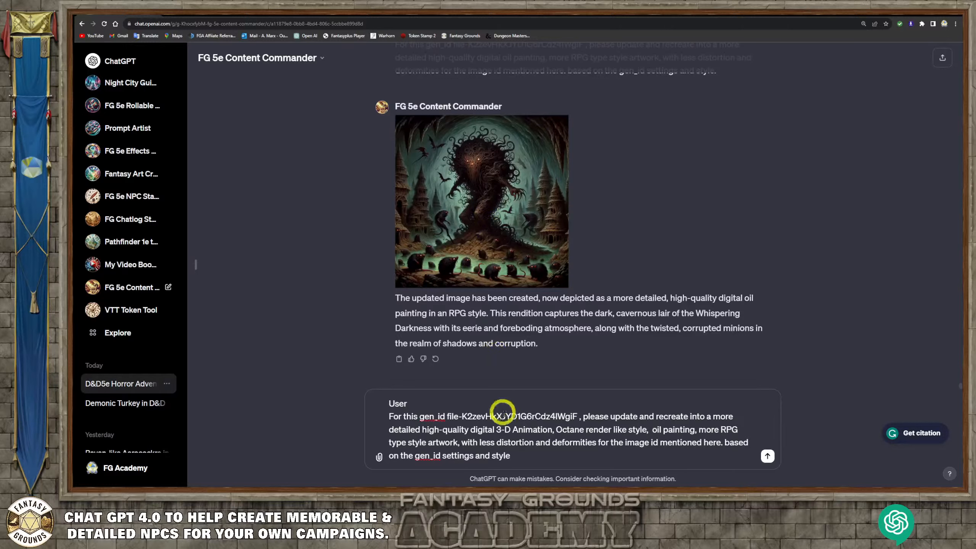
# Remove "oil painting," from the draft, end it with a period and send the gen_id recreation request.
pyautogui.click(528, 456)
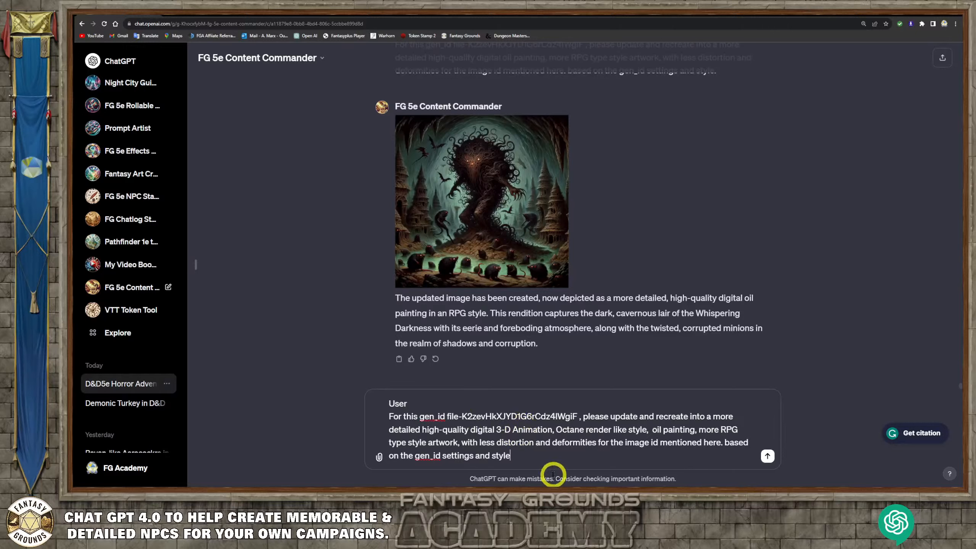
pyautogui.click(539, 459)
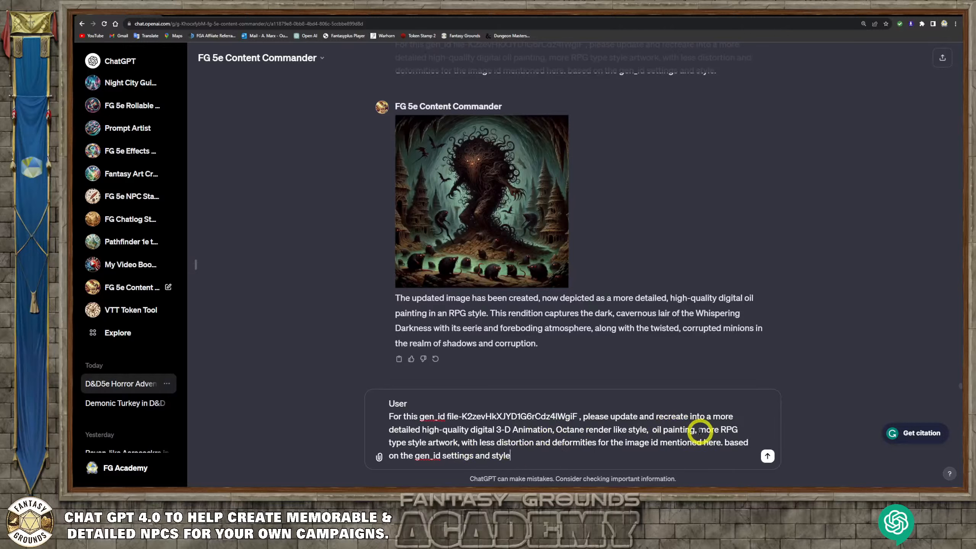
pyautogui.moveTo(699, 429); pyautogui.dragTo(652, 429)
pyautogui.press('BackSpace')
pyautogui.press('BackSpace')
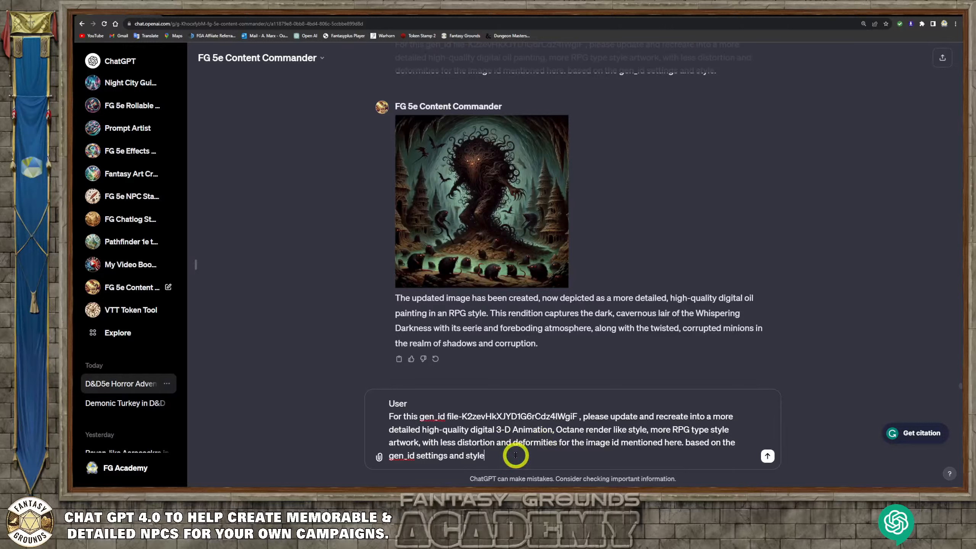
pyautogui.click(540, 454)
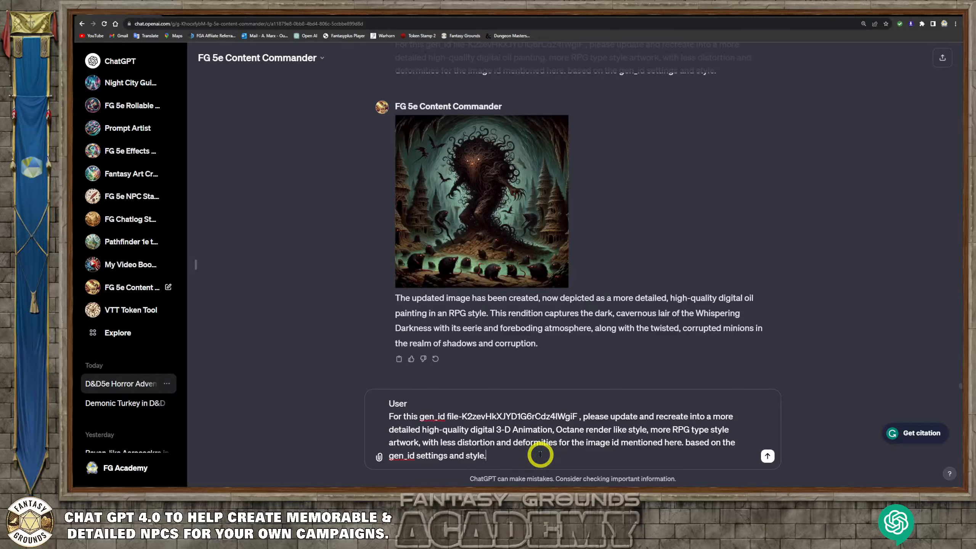
pyautogui.click(767, 456)
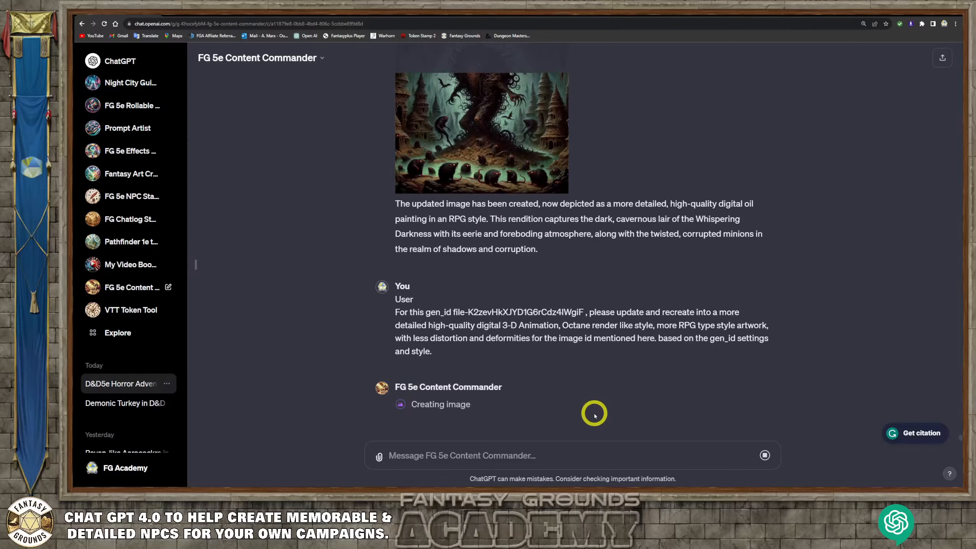
# View the newly generated 3-D Whispering Darkness image at full size and download it.
pyautogui.scroll(8, 594, 414)
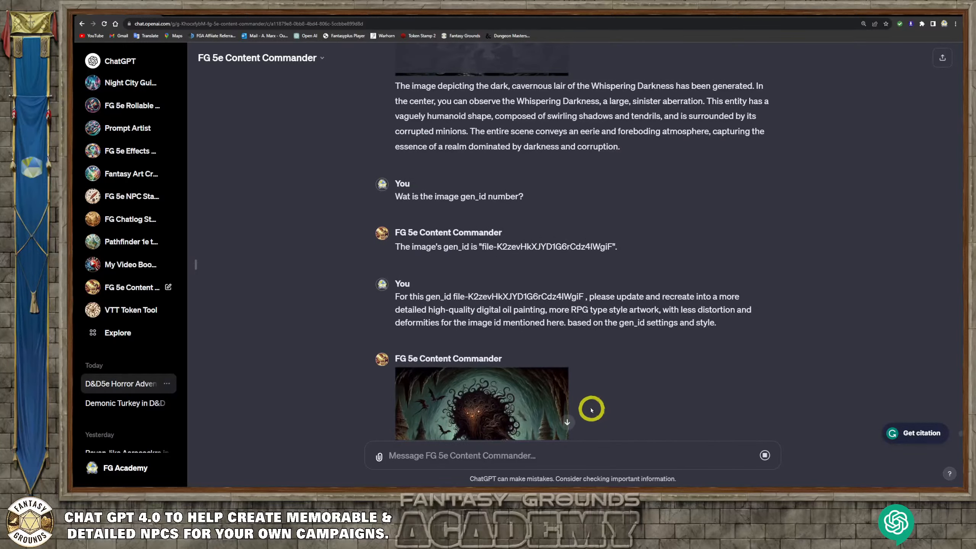
pyautogui.scroll(5, 591, 409)
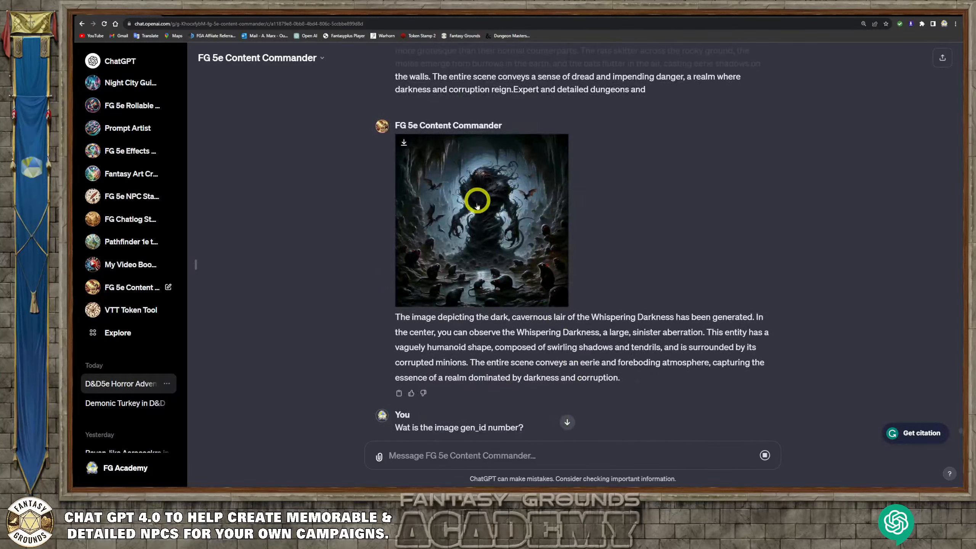
pyautogui.scroll(-10, 507, 369)
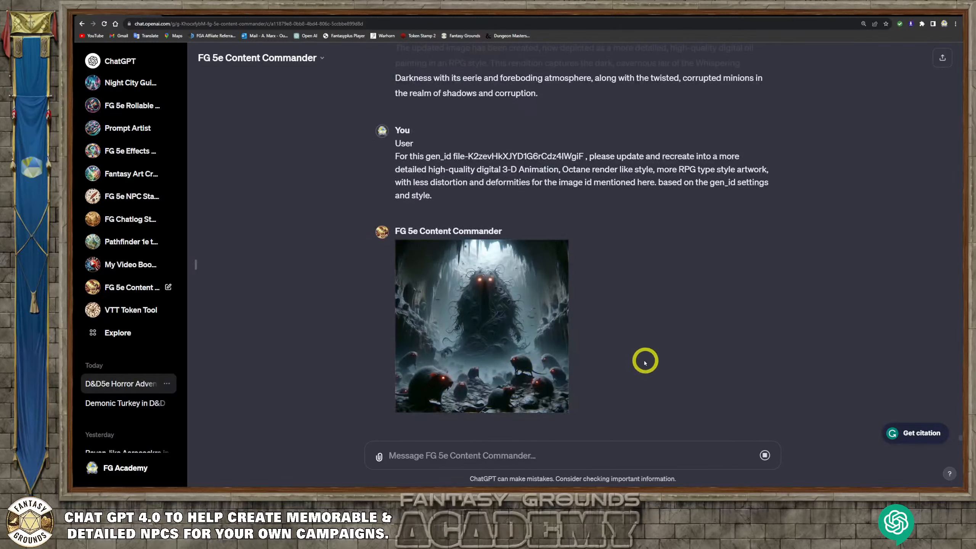
pyautogui.click(498, 330)
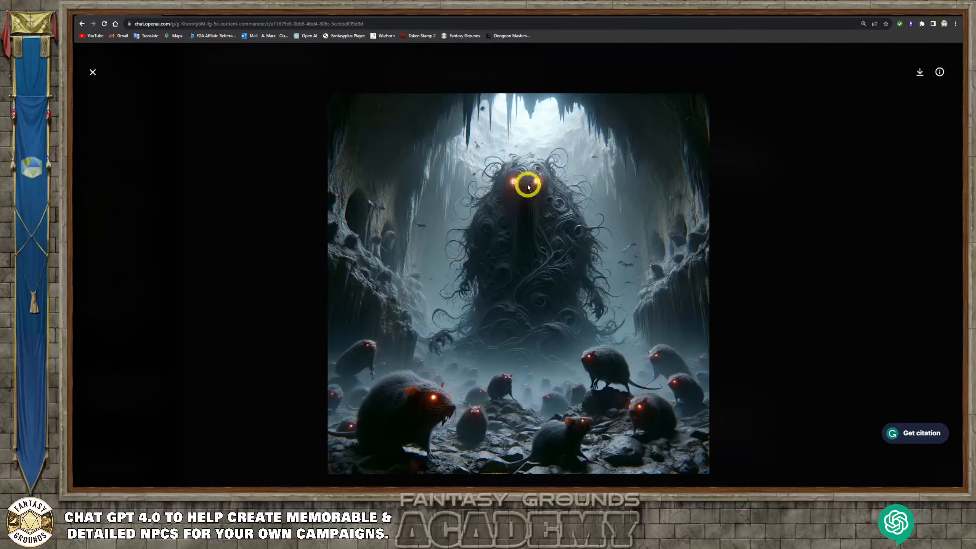
pyautogui.click(919, 73)
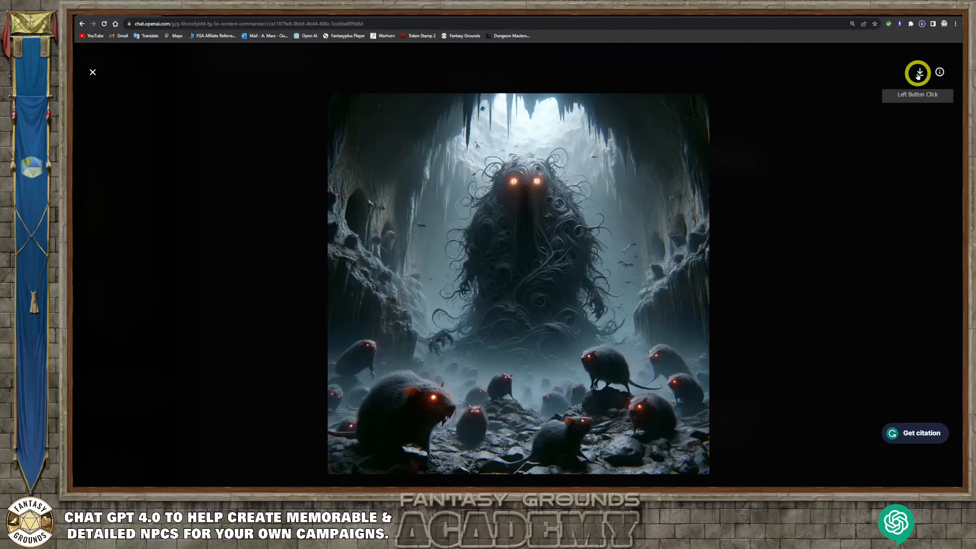
pyautogui.click(92, 72)
# Open the original Whispering Darkness image at full size and download it.
pyautogui.scroll(10, 505, 212)
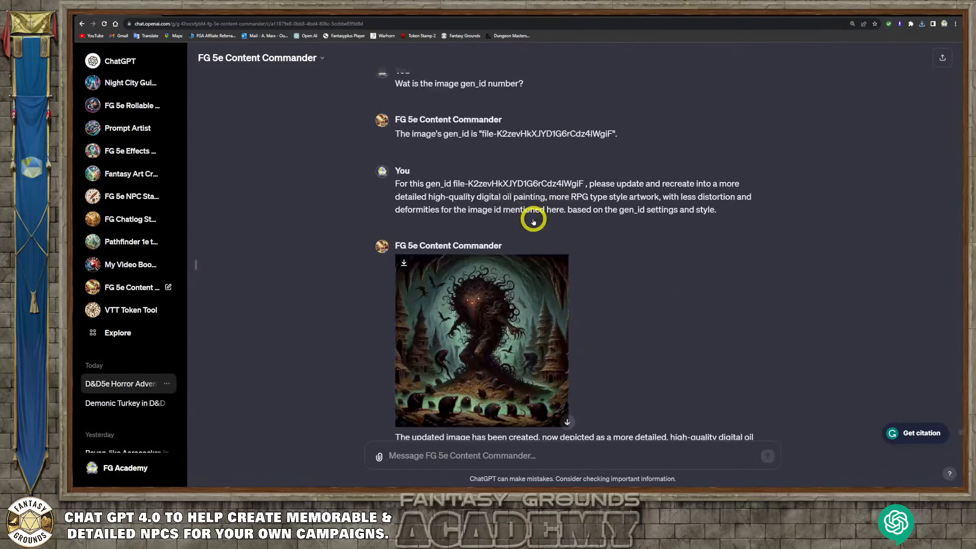
pyautogui.click(497, 191)
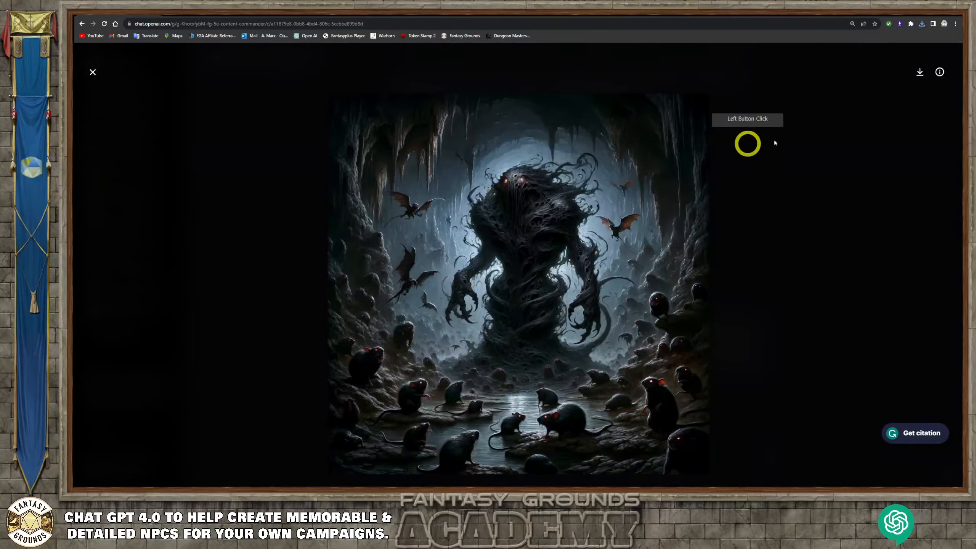
pyautogui.click(920, 77)
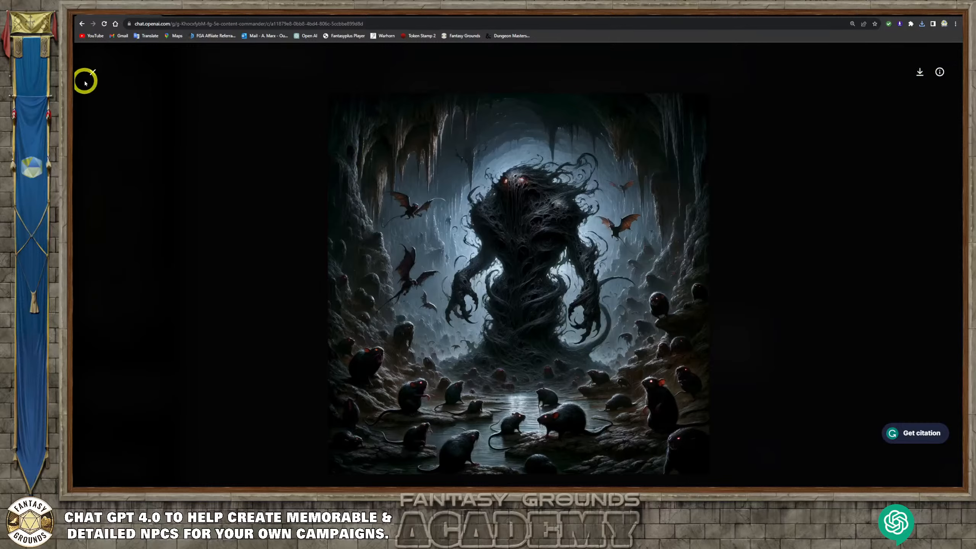
pyautogui.click(93, 72)
# Copy the original "Create a dark, cavernous lair" prompt from the chat into a new message draft.
pyautogui.scroll(4, 549, 203)
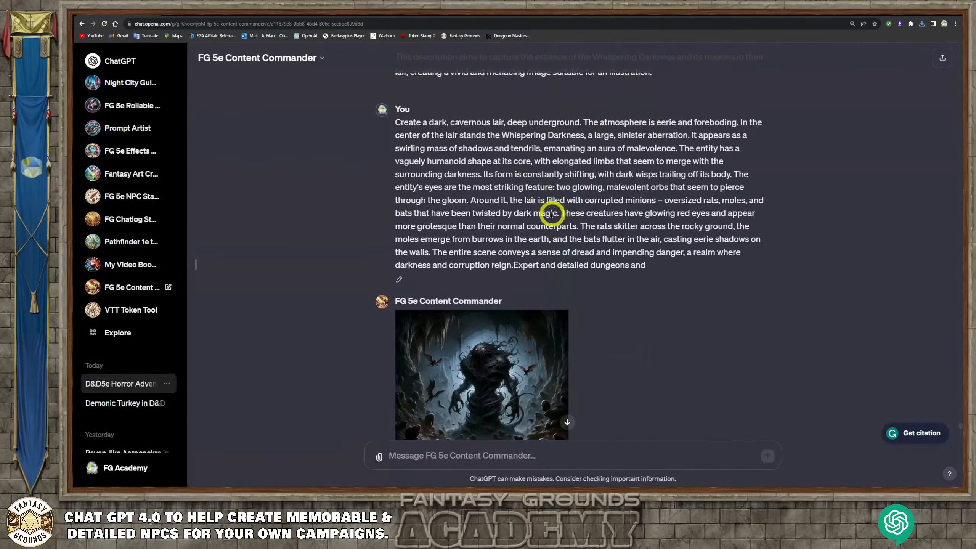
pyautogui.moveTo(649, 265); pyautogui.dragTo(394, 123)
pyautogui.rightClick(469, 130)
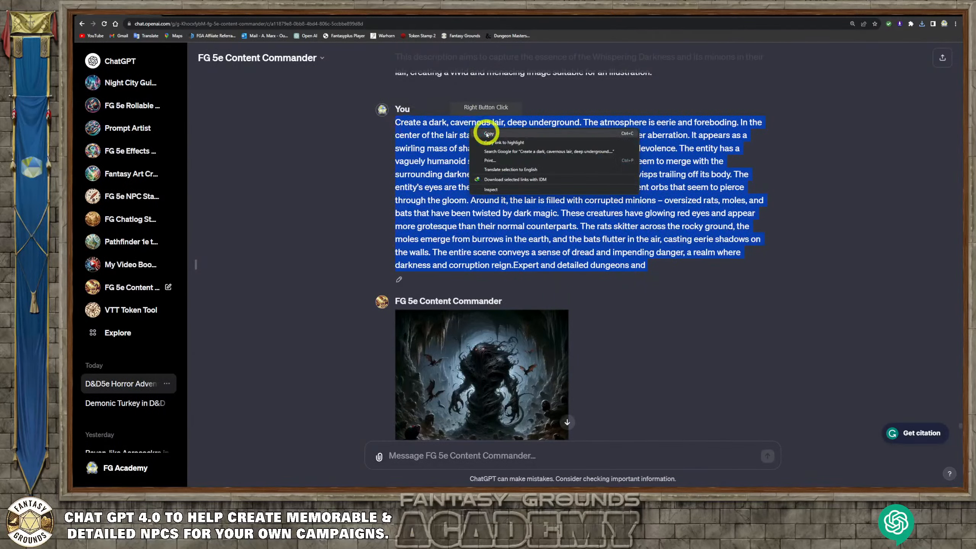
pyautogui.click(487, 133)
pyautogui.scroll(-15, 515, 384)
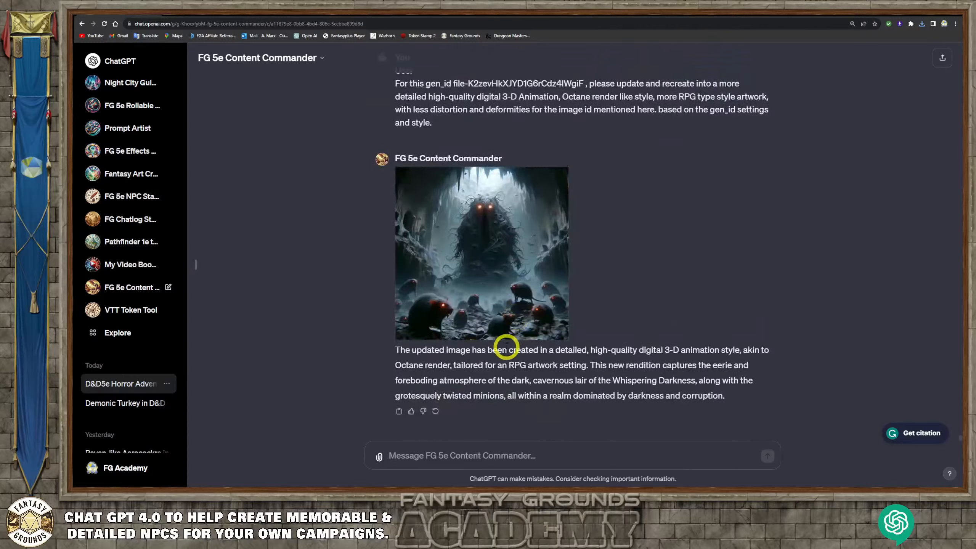
pyautogui.click(481, 442)
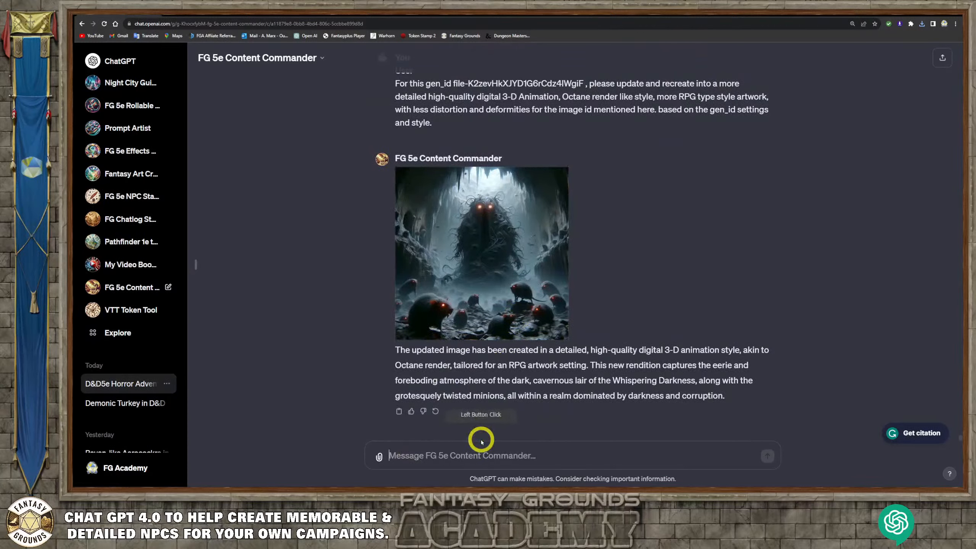
pyautogui.hotkey('ctrl', 'v')
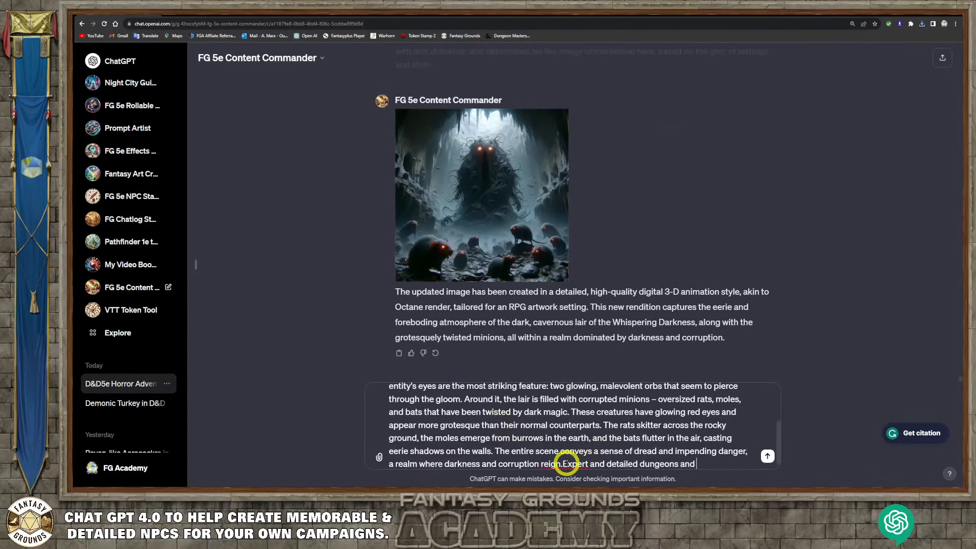
# Add a space before "Expert" and complete the draft's ending as "dungeons and dragons character artwork".
pyautogui.click(563, 463)
pyautogui.click(699, 463)
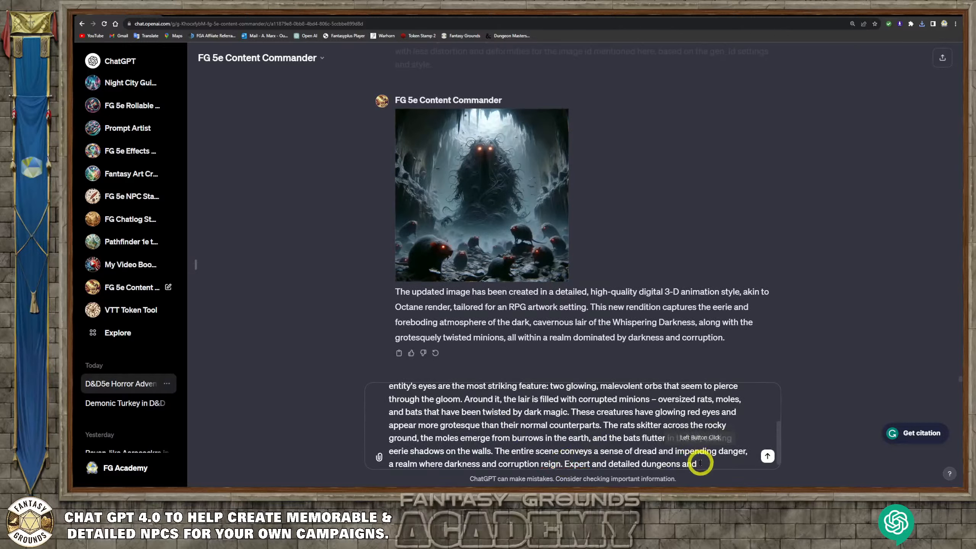
pyautogui.click(736, 465)
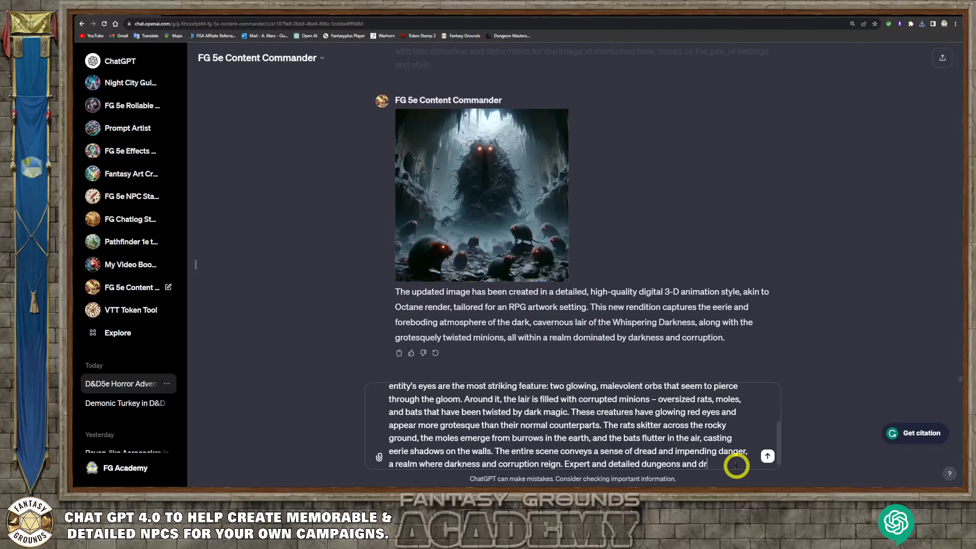
pyautogui.write('character work')
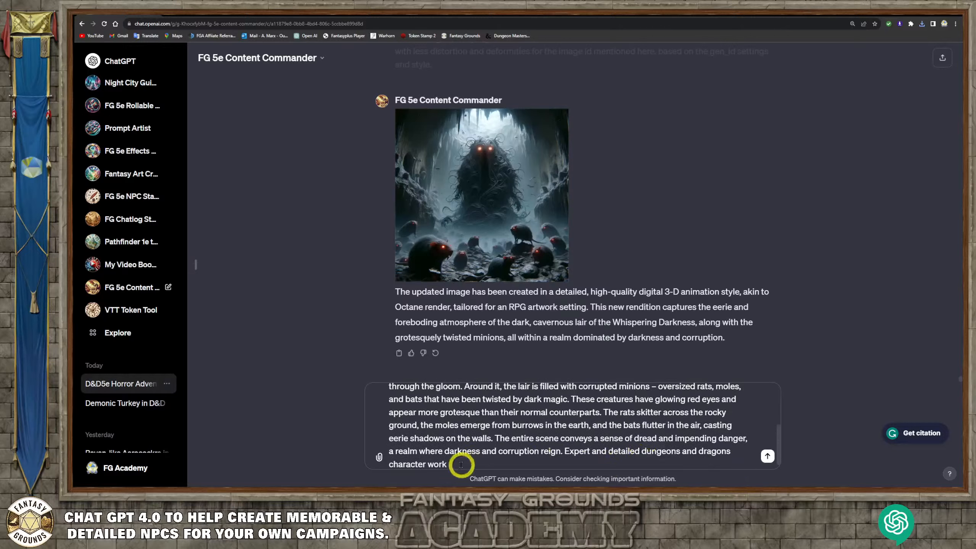
pyautogui.click(429, 464)
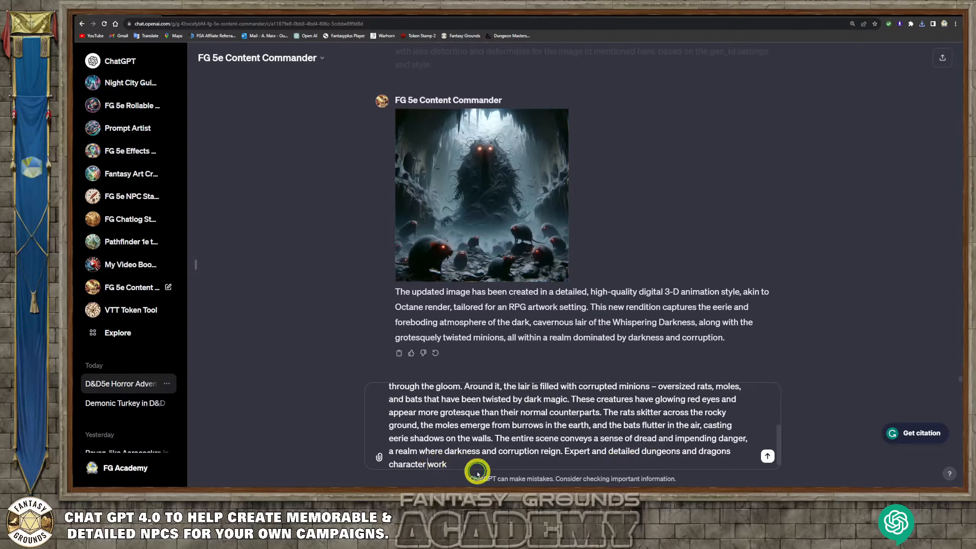
pyautogui.write('art')
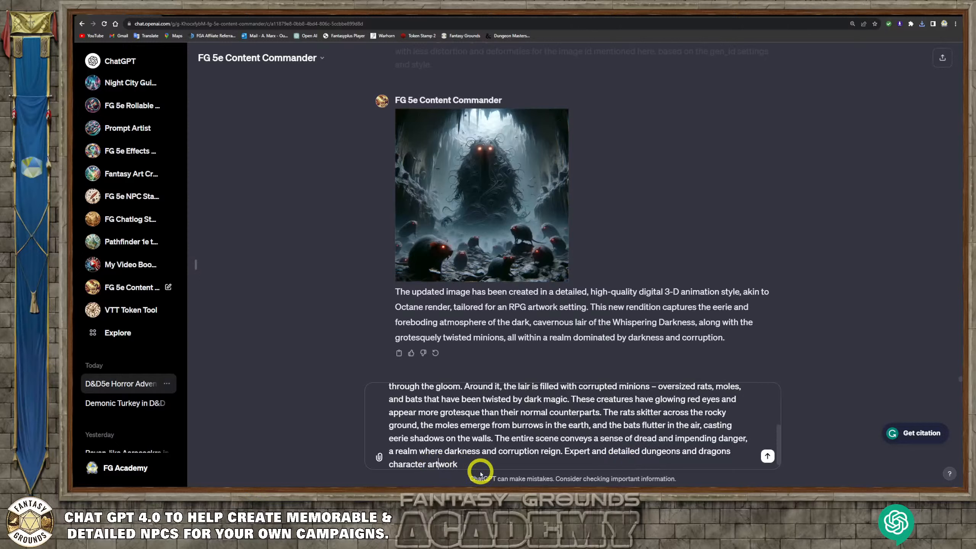
# Append "Epic and professional digital composition. 9:16 vertical aspect ratio." to the end of the drafted image prompt.
pyautogui.click(476, 466)
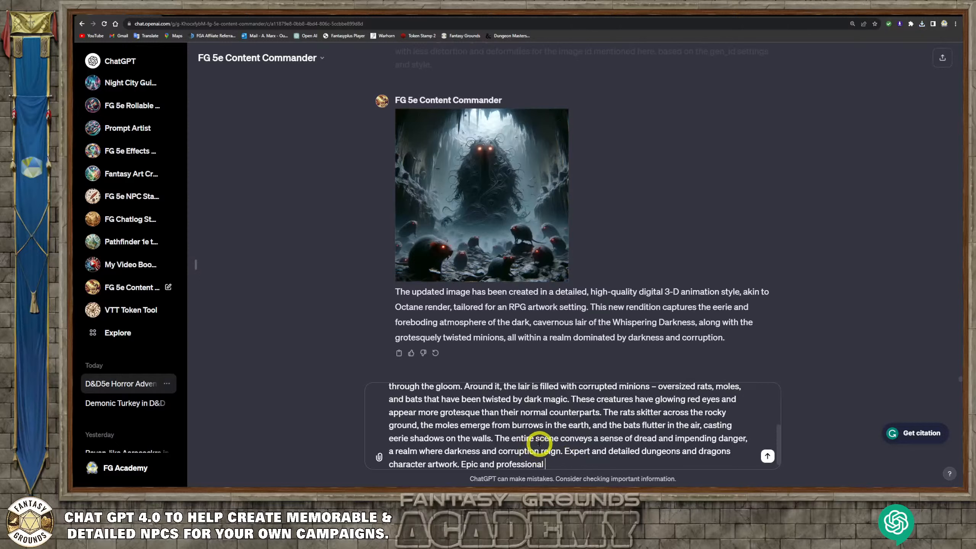
pyautogui.click(563, 464)
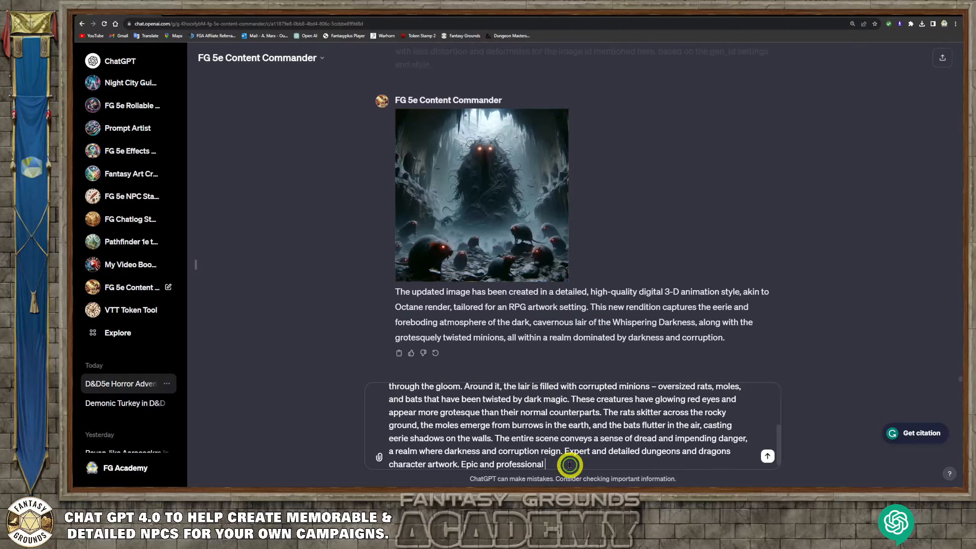
pyautogui.click(569, 464)
pyautogui.moveTo(583, 464); pyautogui.dragTo(553, 463)
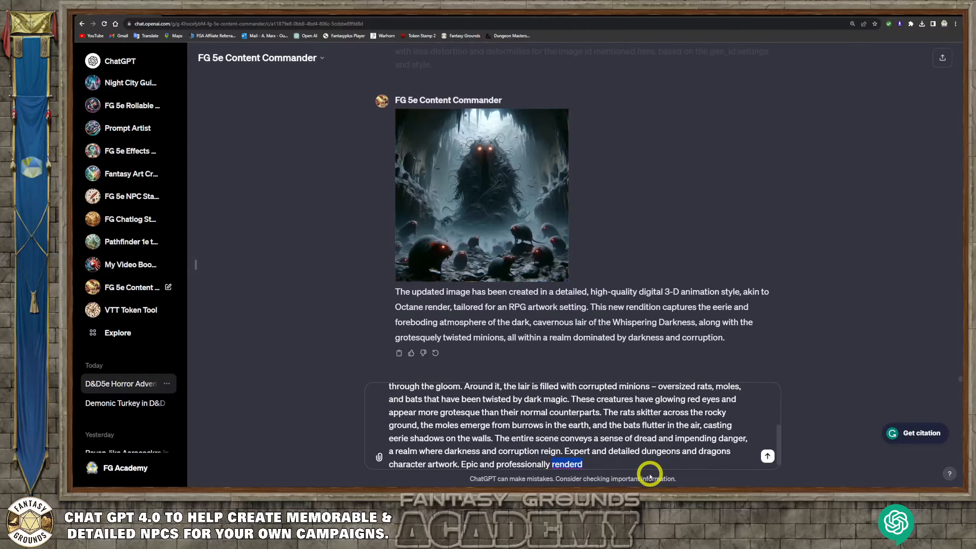
pyautogui.write('digital compositio')
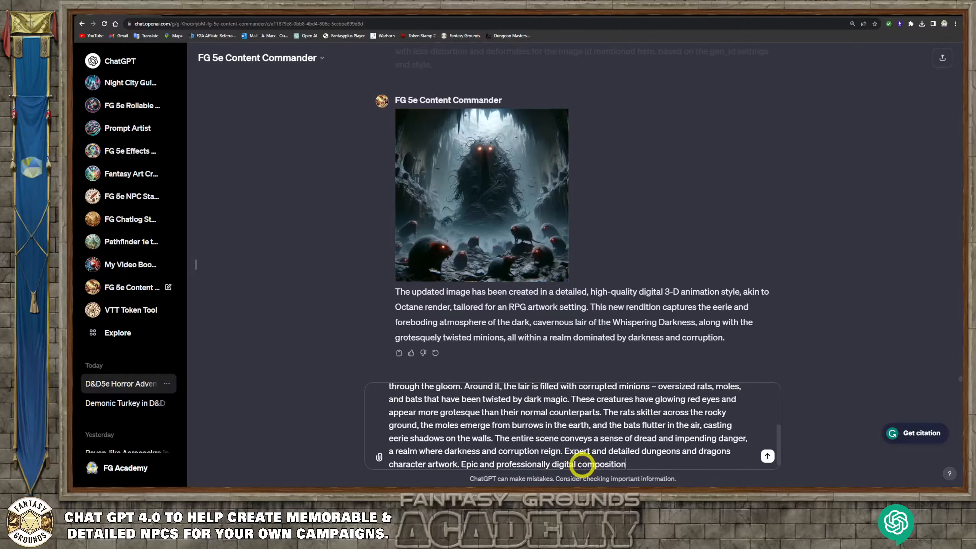
pyautogui.scroll(-1, 530, 455)
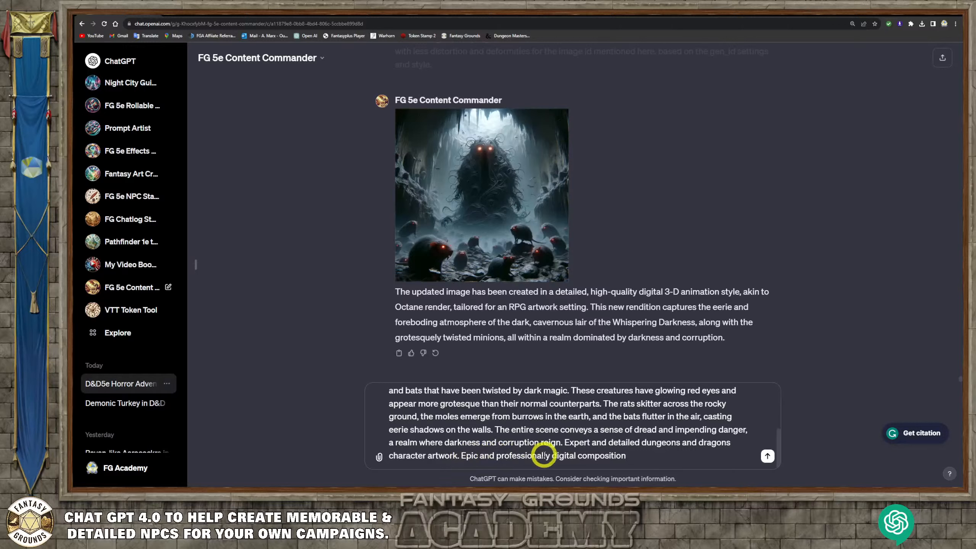
pyautogui.click(578, 468)
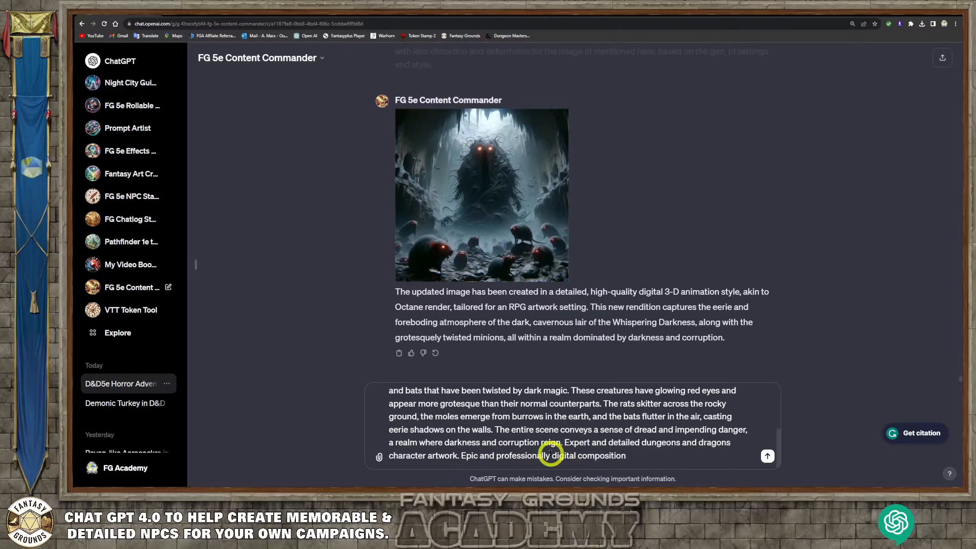
pyautogui.click(585, 476)
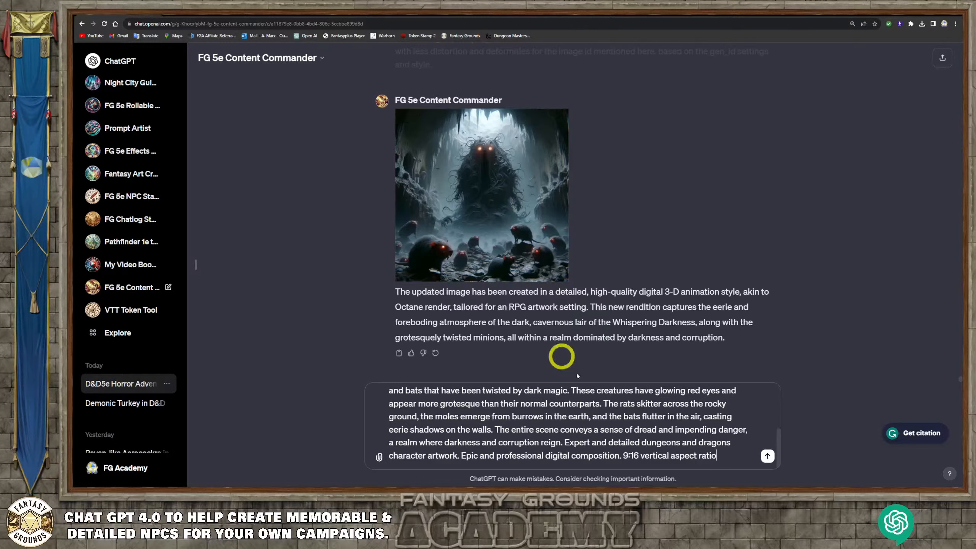
pyautogui.moveTo(717, 456); pyautogui.dragTo(626, 457)
pyautogui.click(733, 455)
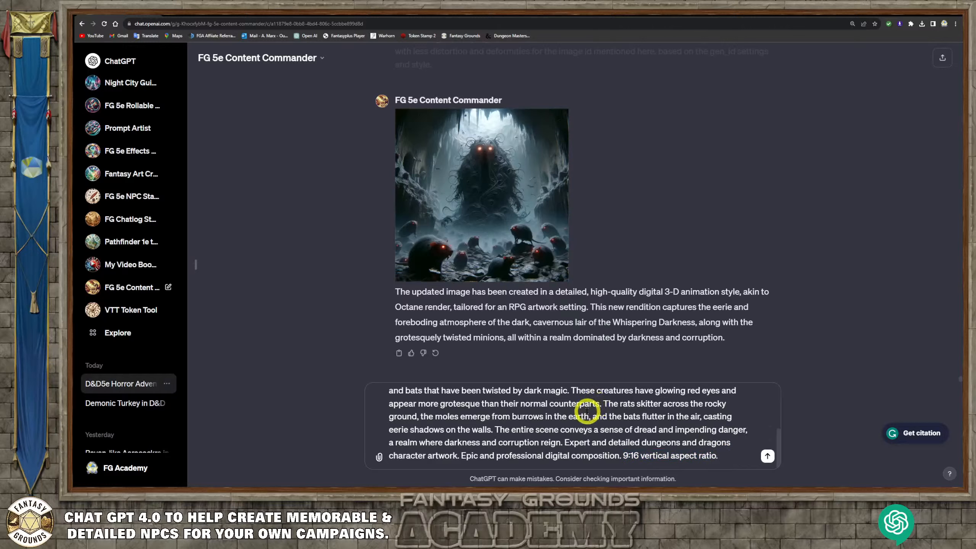
# Replace the draft's opening lair and atmosphere wording with "Create", so that it starts "Create the Whispering Darkness".
pyautogui.scroll(5, 587, 410)
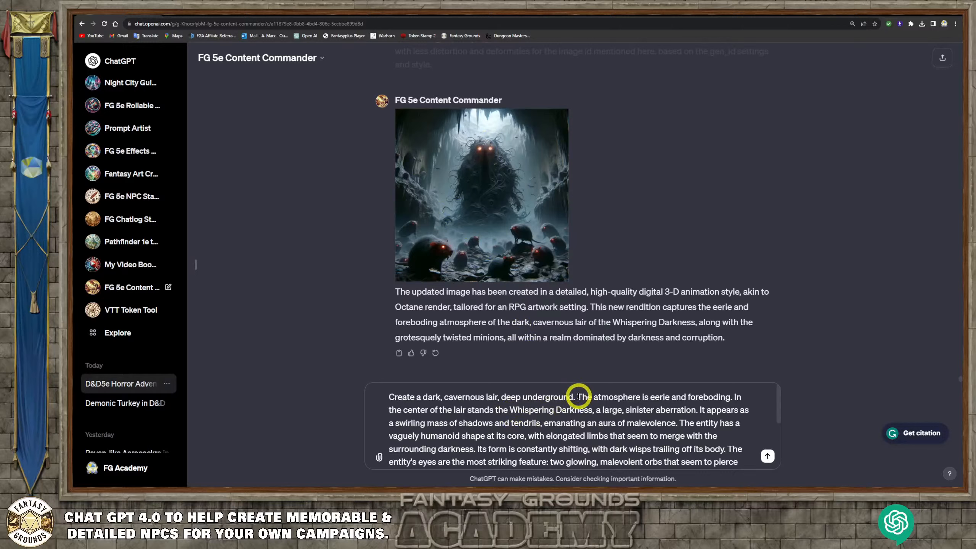
pyautogui.moveTo(576, 397); pyautogui.dragTo(379, 399)
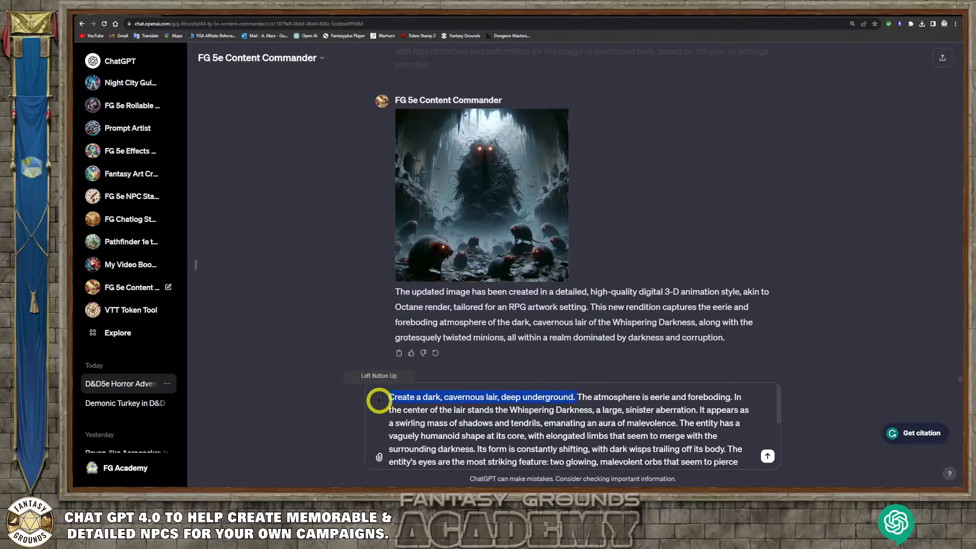
pyautogui.press('BackSpace')
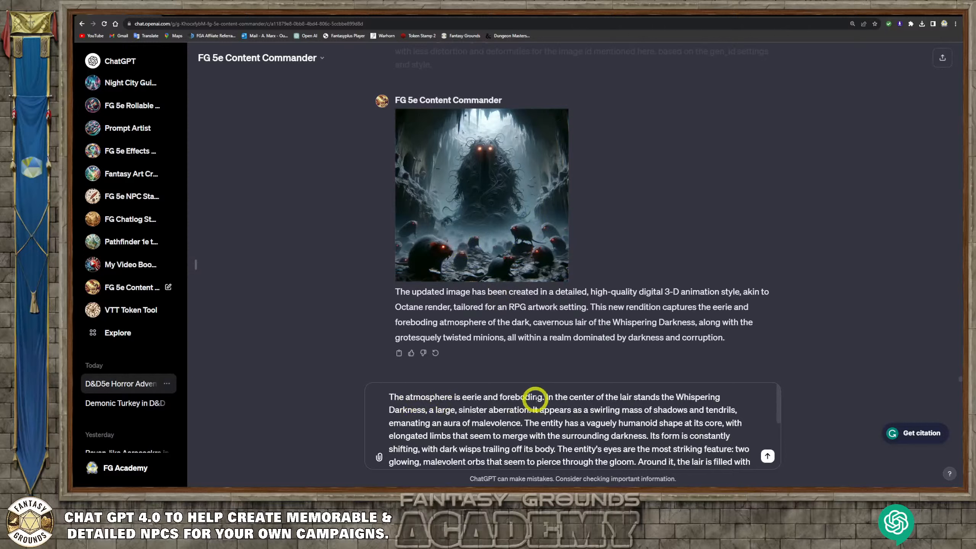
pyautogui.moveTo(545, 398); pyautogui.dragTo(445, 398)
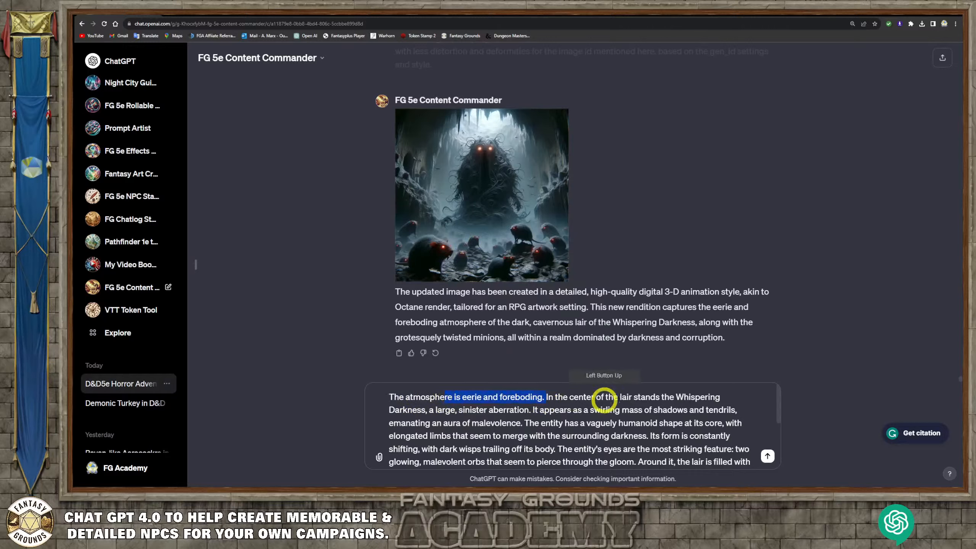
pyautogui.moveTo(660, 397); pyautogui.dragTo(365, 394)
pyautogui.write('Create')
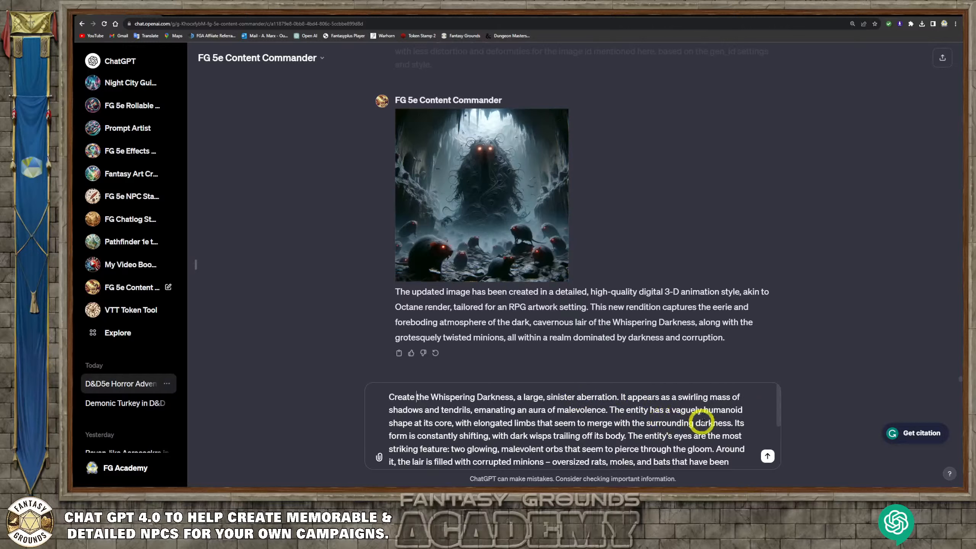
# Change the start of the sentence about the skittering rats to "In the background, corrupted rats".
pyautogui.scroll(-2, 622, 422)
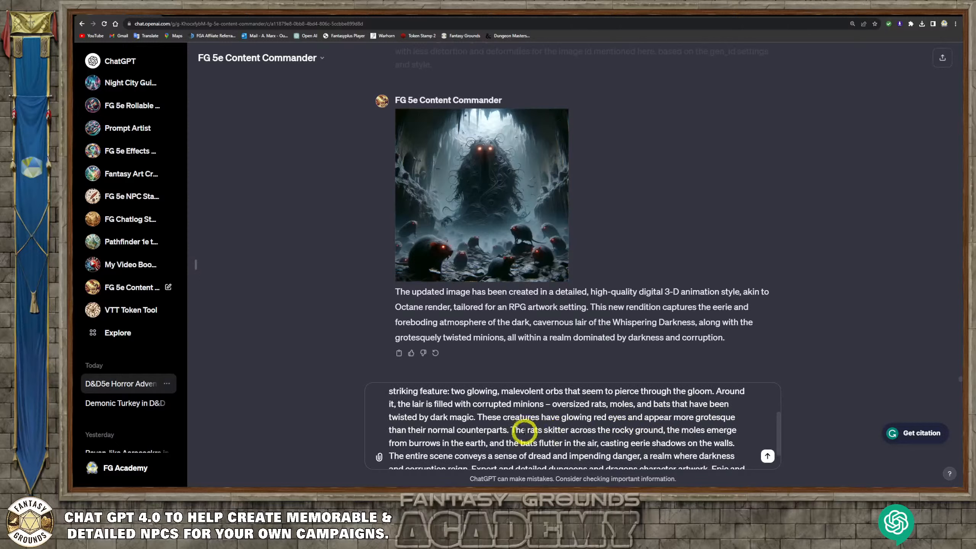
pyautogui.click(510, 430)
pyautogui.write('In the bac')
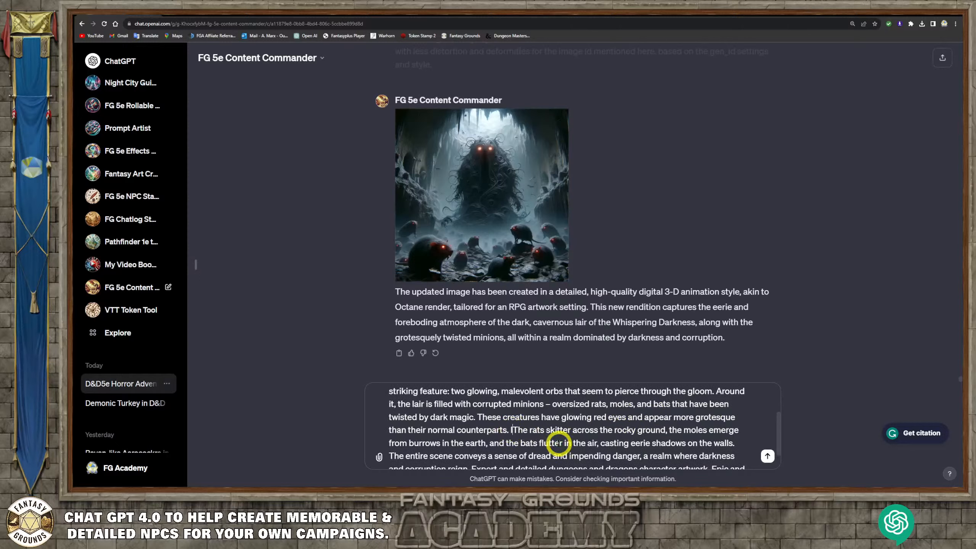
pyautogui.write('kground')
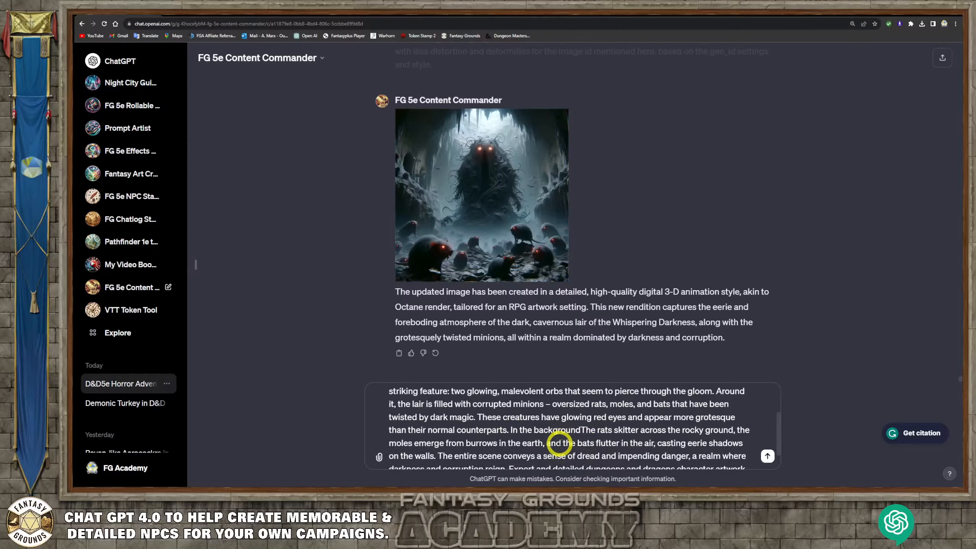
pyautogui.write('.')
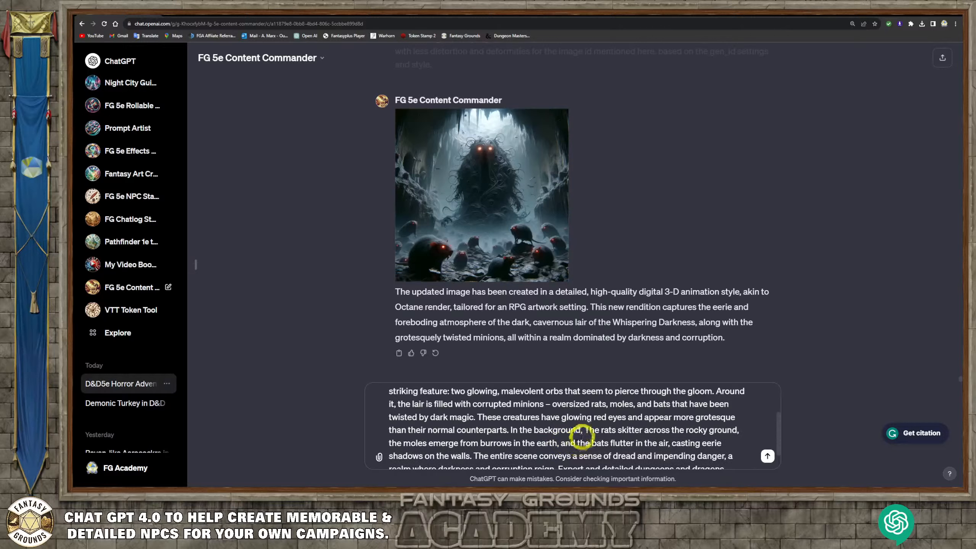
pyautogui.moveTo(599, 430); pyautogui.dragTo(585, 431)
pyautogui.write('corru')
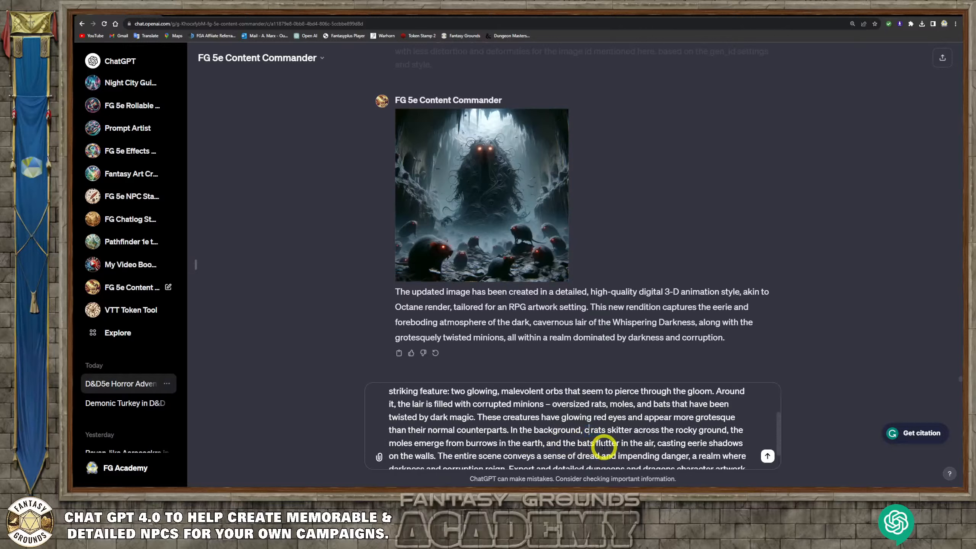
pyautogui.write('pted')
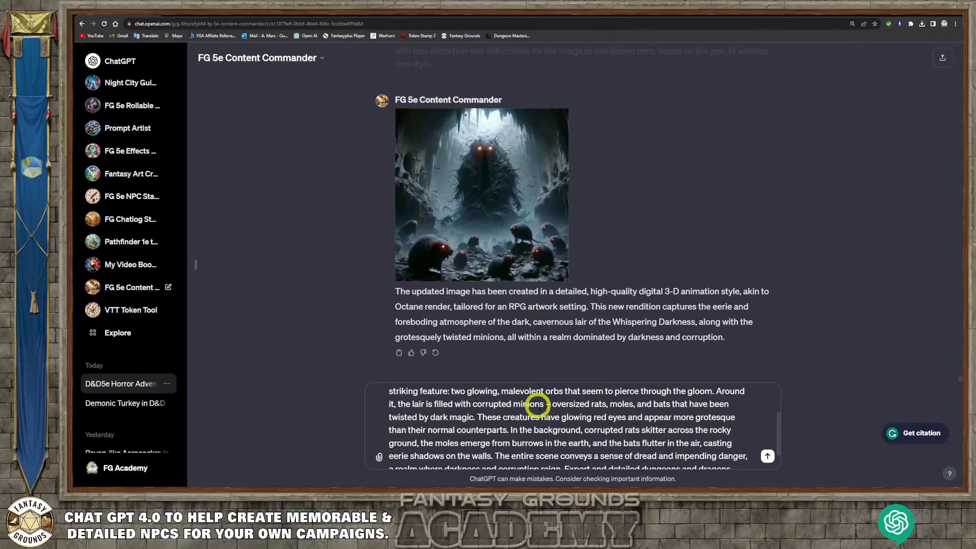
# Check the end of the revised Whispering Darkness prompt and send it to generate the image.
pyautogui.scroll(-2, 553, 417)
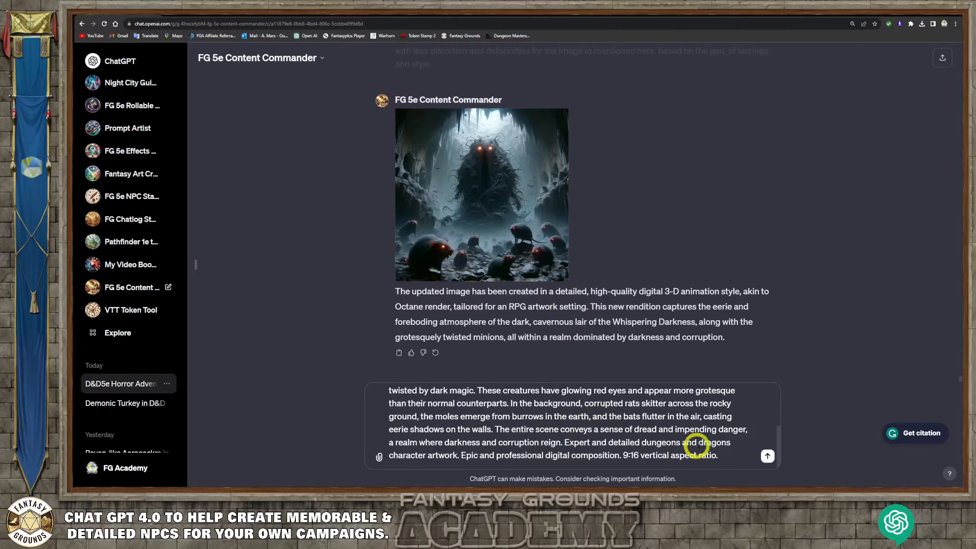
pyautogui.click(737, 453)
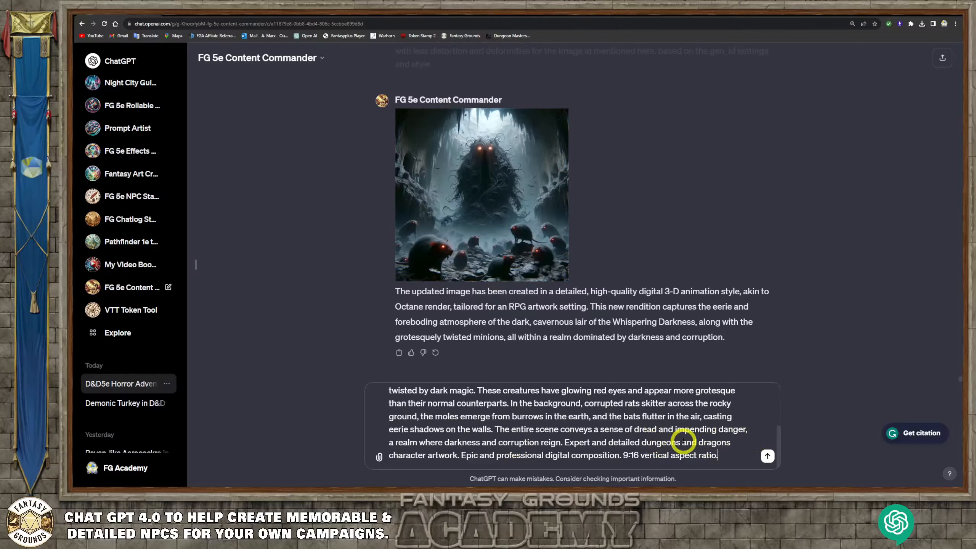
pyautogui.click(767, 455)
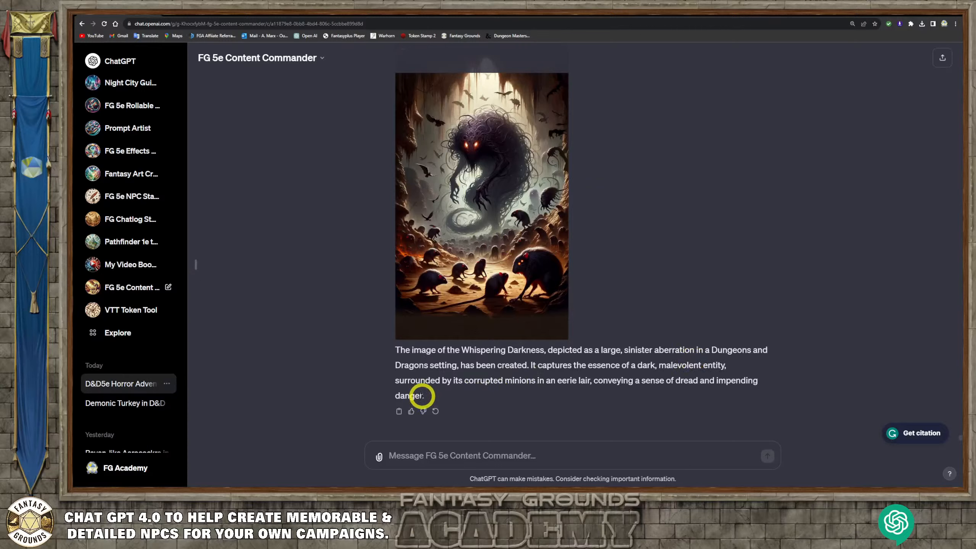
# Copy the description below the new Whispering Darkness image into a new message draft.
pyautogui.moveTo(425, 398); pyautogui.dragTo(397, 353)
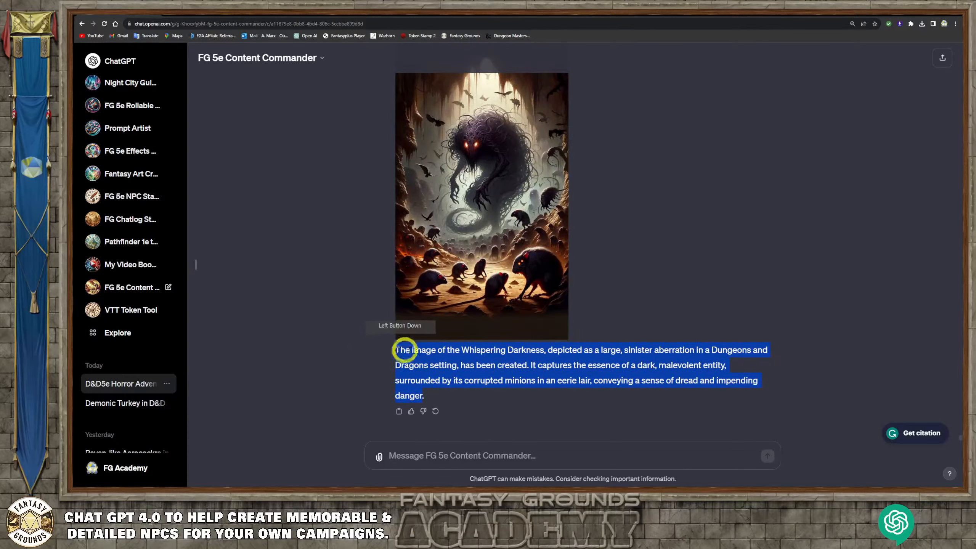
pyautogui.rightClick(450, 354)
pyautogui.click(452, 355)
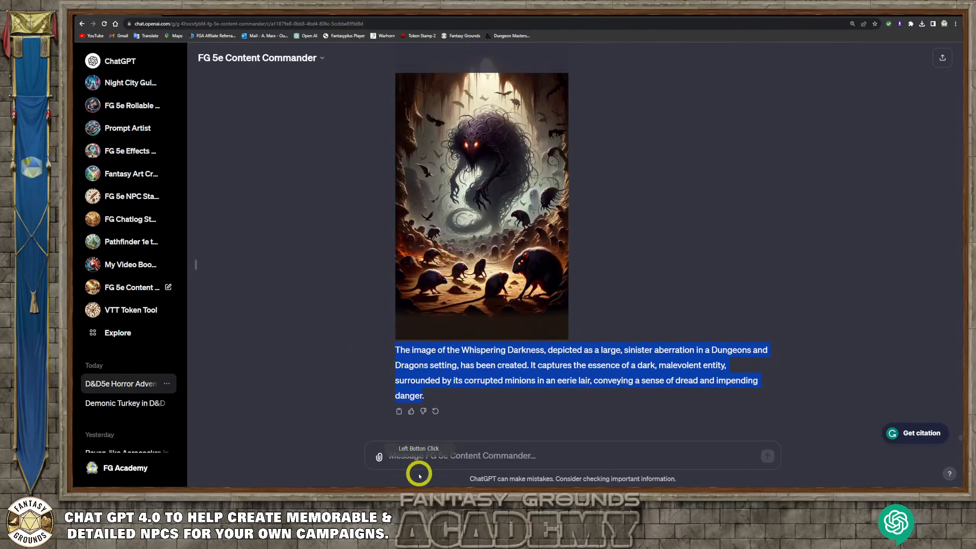
pyautogui.click(422, 460)
pyautogui.hotkey('ctrl', 'v')
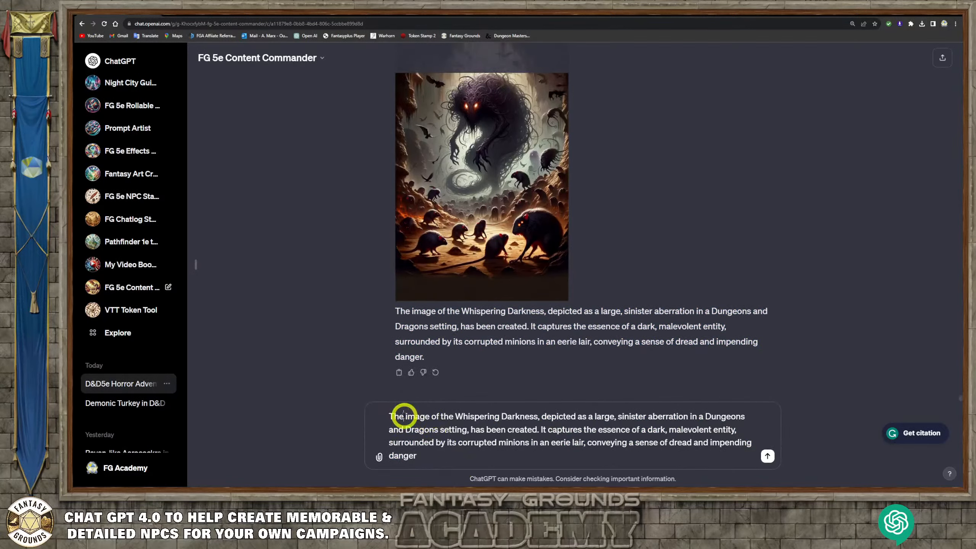
# Replace the leading "The" of the pasted description with "Create an".
pyautogui.moveTo(401, 416); pyautogui.dragTo(356, 417)
pyautogui.write('Create')
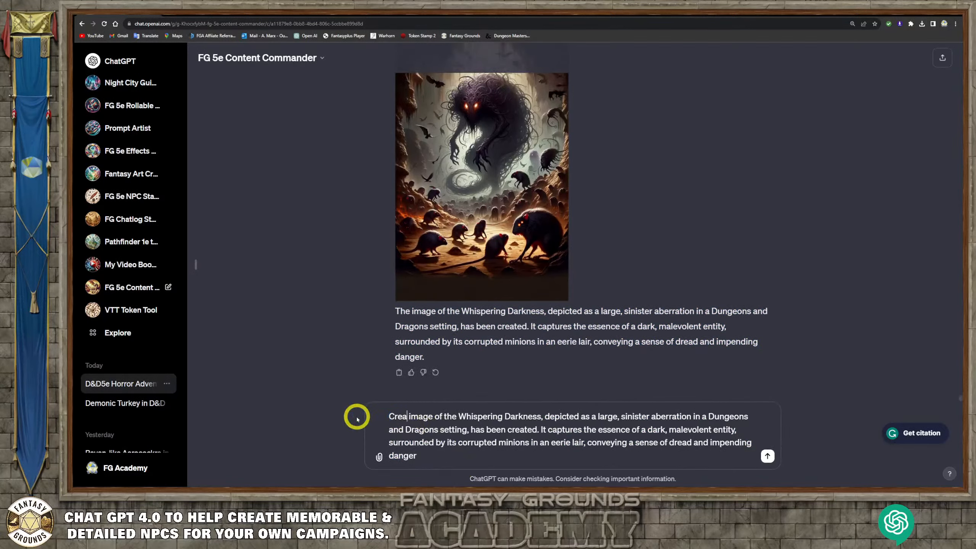
pyautogui.write(' a')
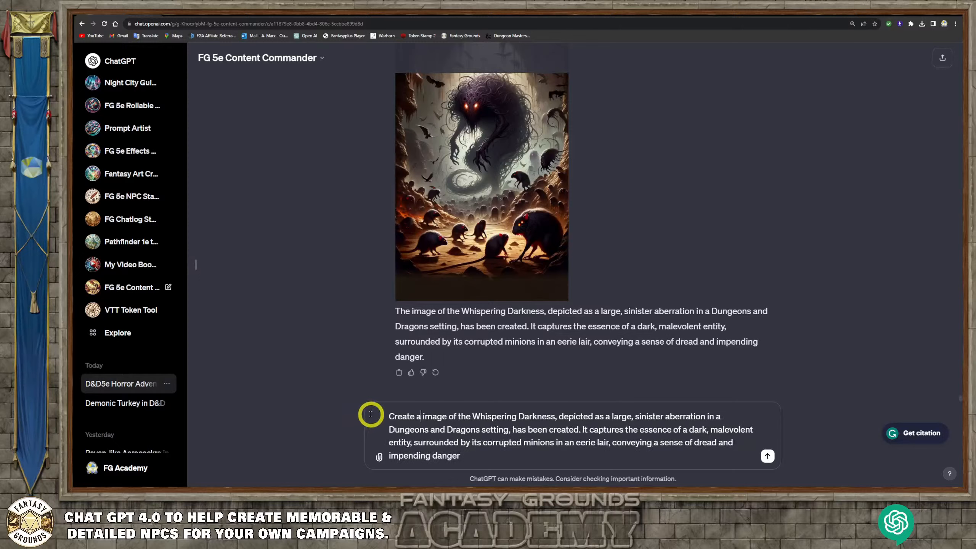
pyautogui.write('n')
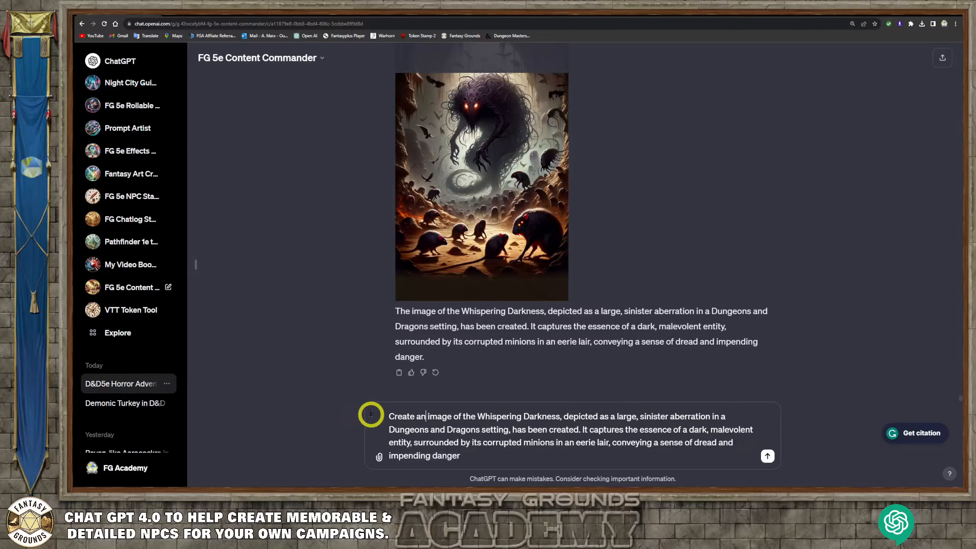
# Insert the word "horrific" before "Whispering Darkness" in the draft.
pyautogui.click(463, 416)
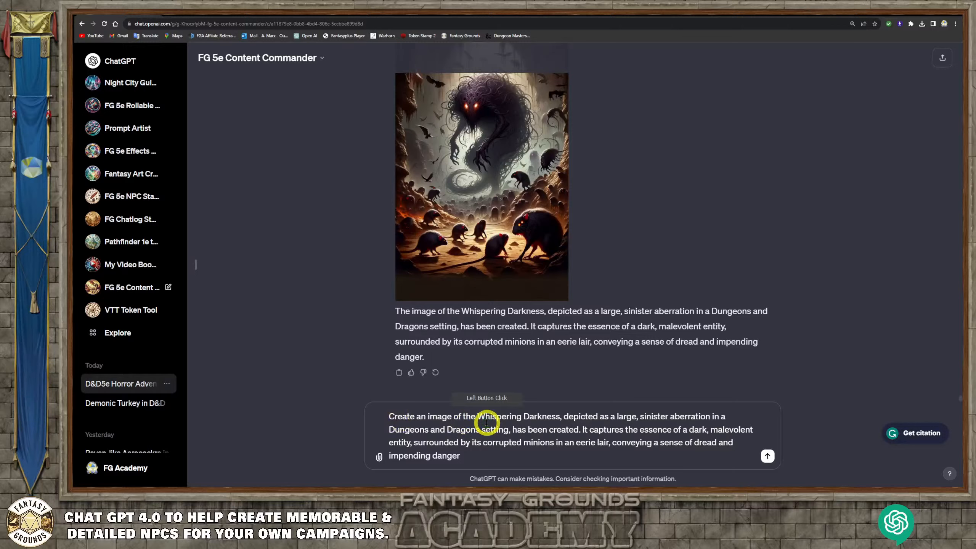
pyautogui.write('a')
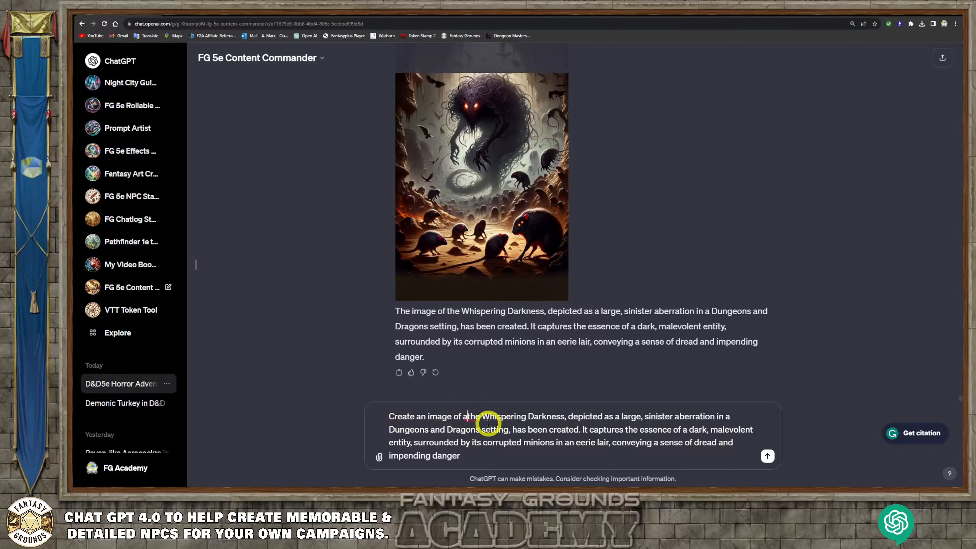
pyautogui.press('BackSpace')
pyautogui.click(478, 416)
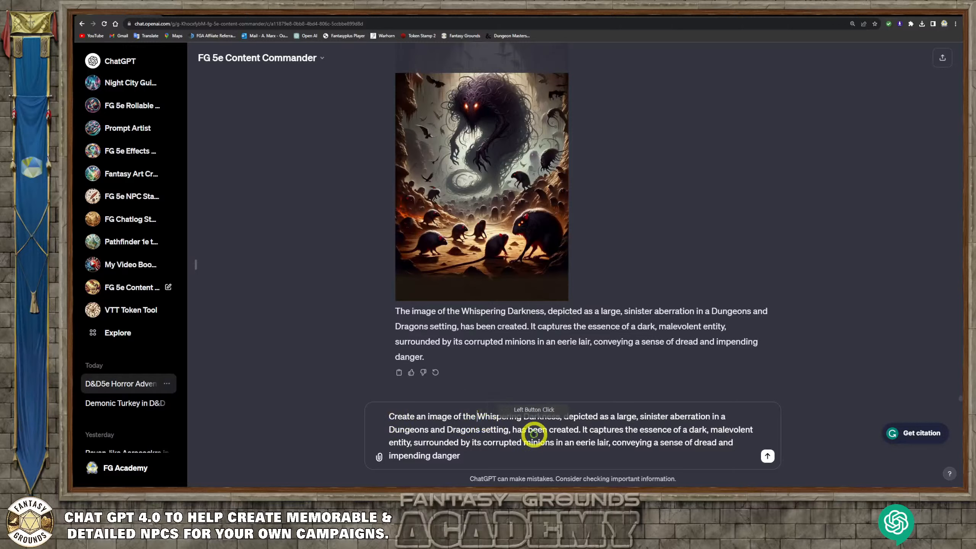
pyautogui.write('hg')
pyautogui.press('BackSpace')
pyautogui.press('BackSpace')
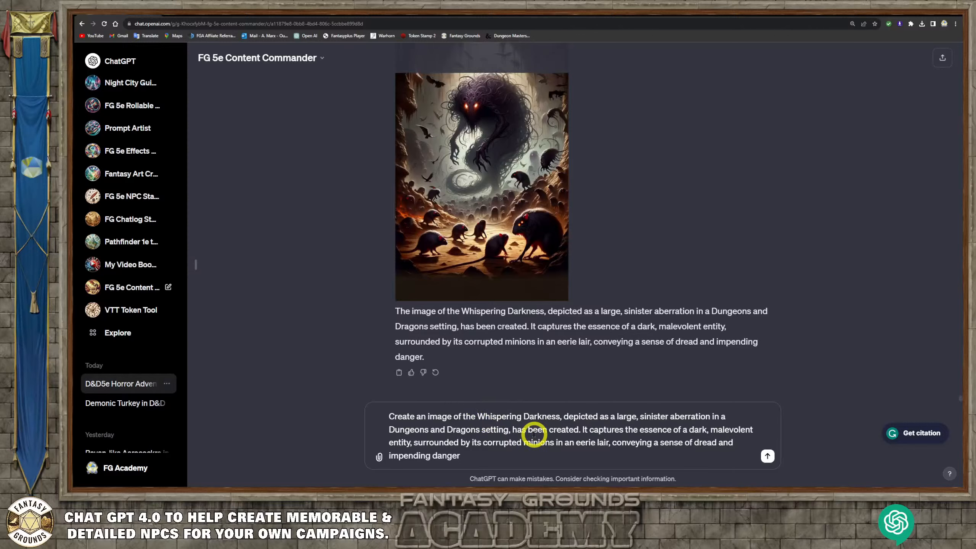
pyautogui.write('horrific')
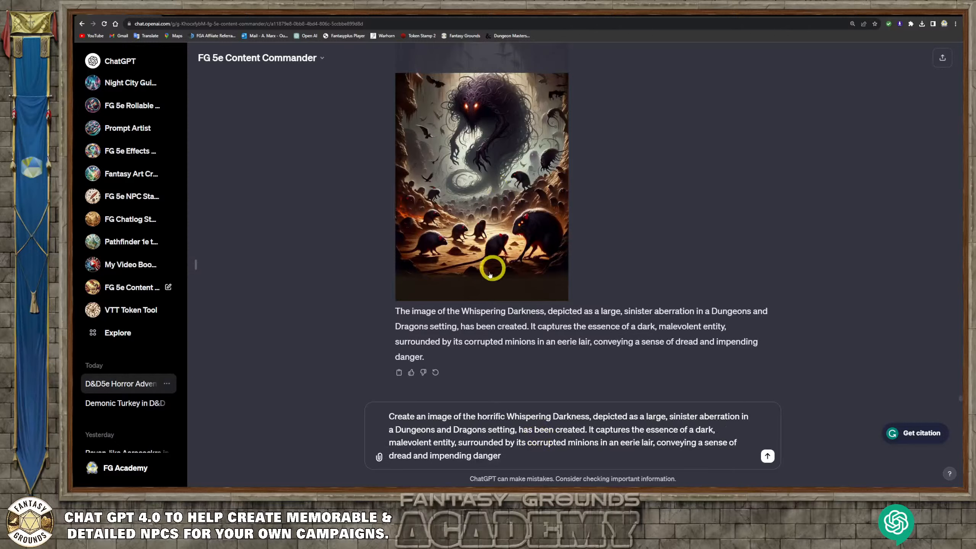
# Insert "cloud like humanoid" after "sinister aberration" in the draft prompt.
pyautogui.doubleClick(499, 417)
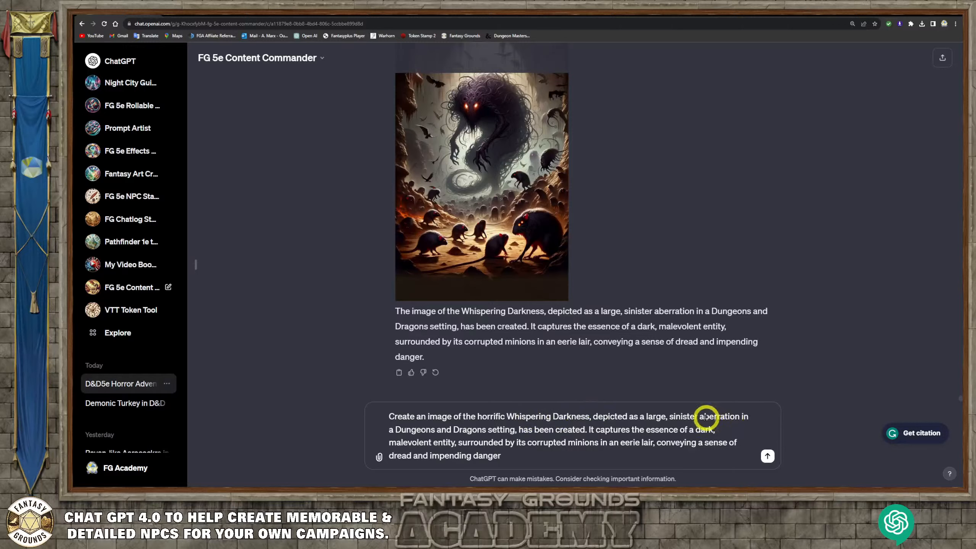
pyautogui.click(700, 417)
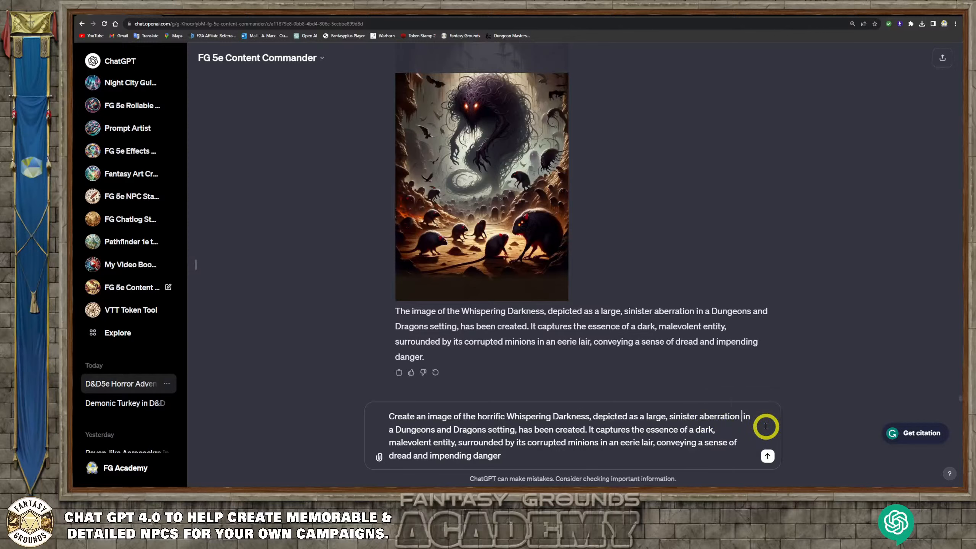
pyautogui.write('cloud like')
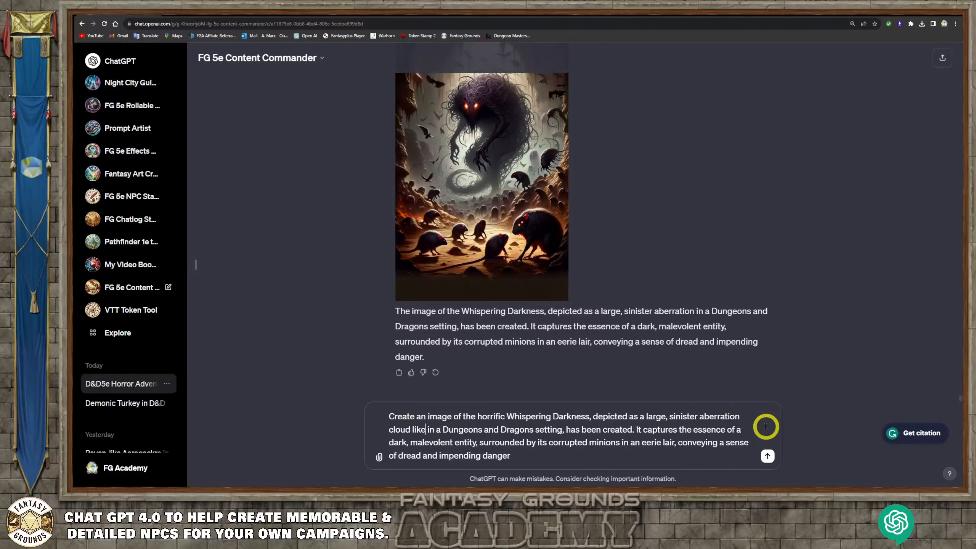
pyautogui.write(' huma')
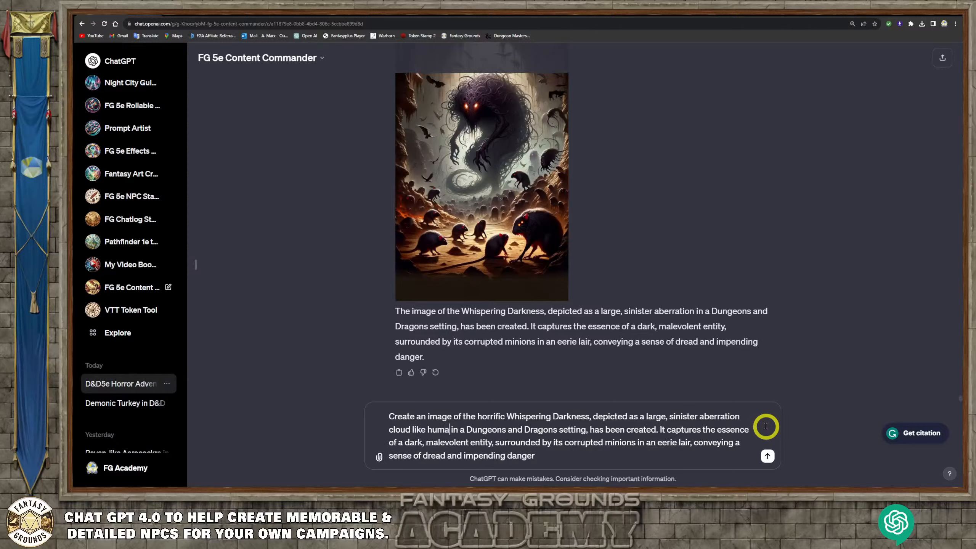
pyautogui.write('oid')
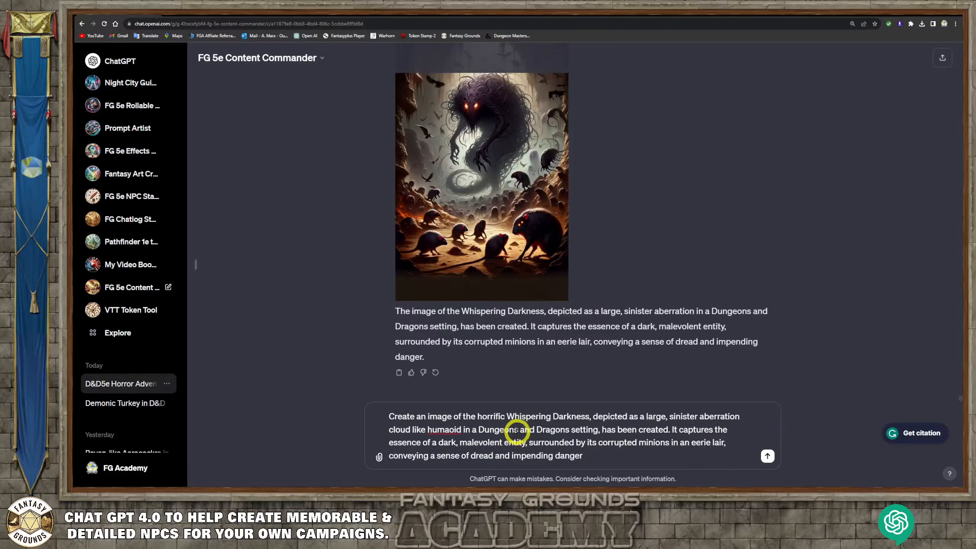
pyautogui.click(484, 431)
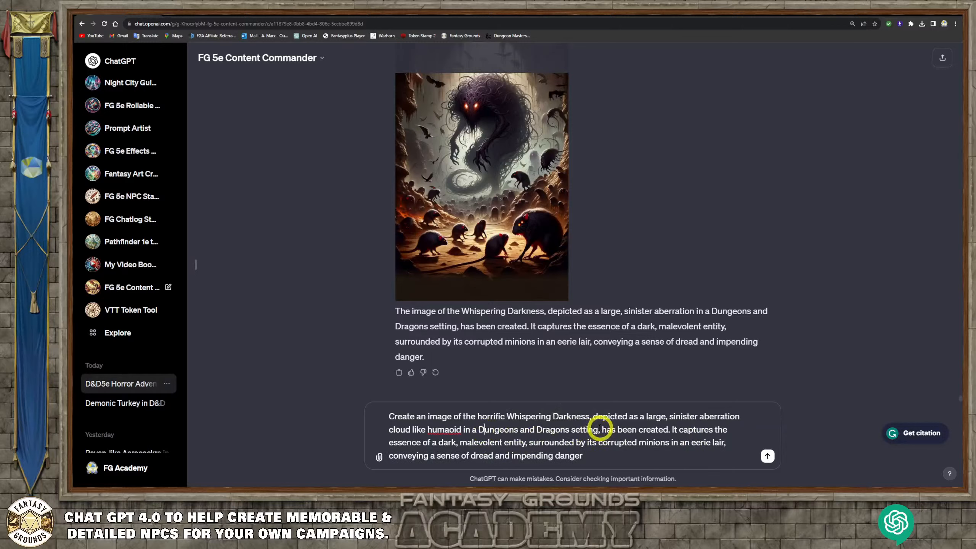
pyautogui.moveTo(599, 429); pyautogui.dragTo(478, 429)
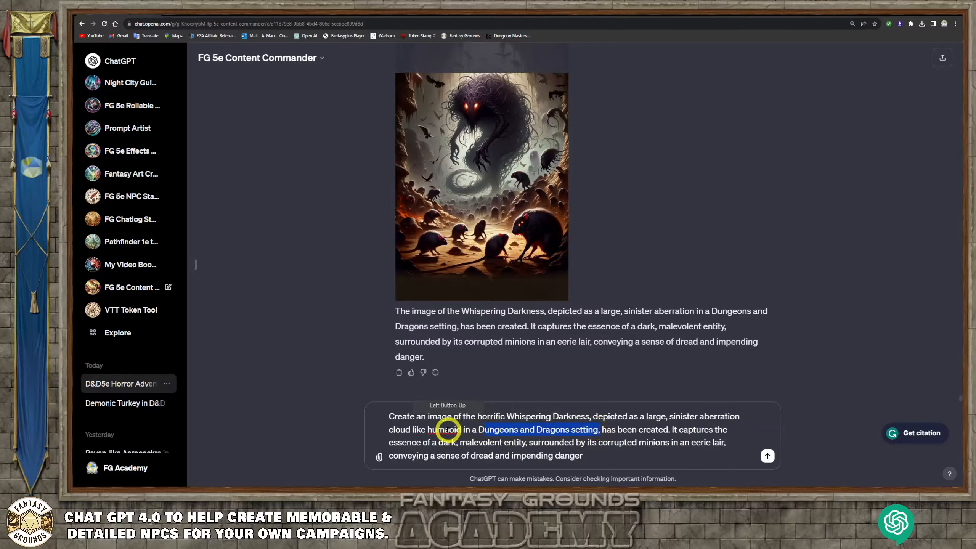
pyautogui.click(449, 431)
pyautogui.write('n')
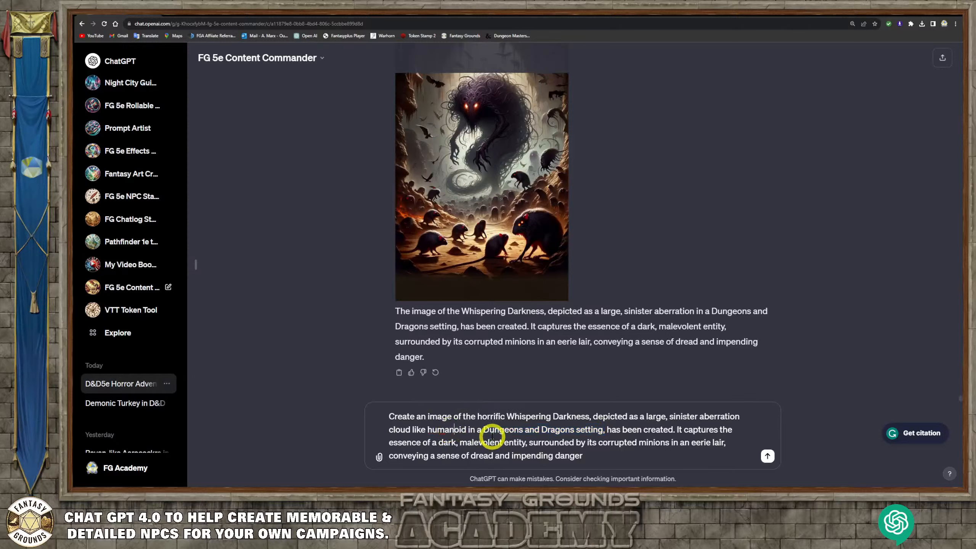
# Remove "in a Dungeons and Dragons setting," and "has been created." from the draft, ending both "humanoid" and "danger" with a period.
pyautogui.moveTo(604, 430); pyautogui.dragTo(467, 429)
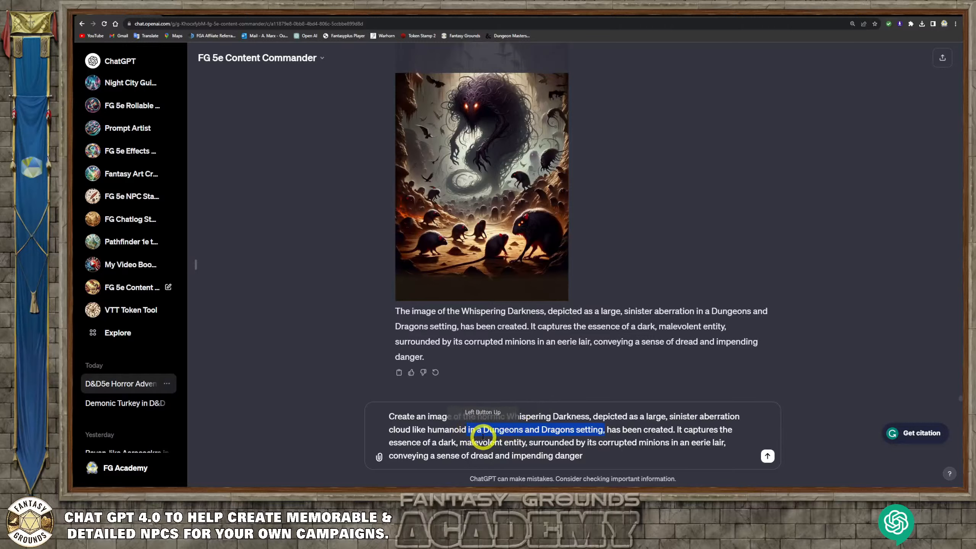
pyautogui.press('BackSpace')
pyautogui.write('cloud like humanoid')
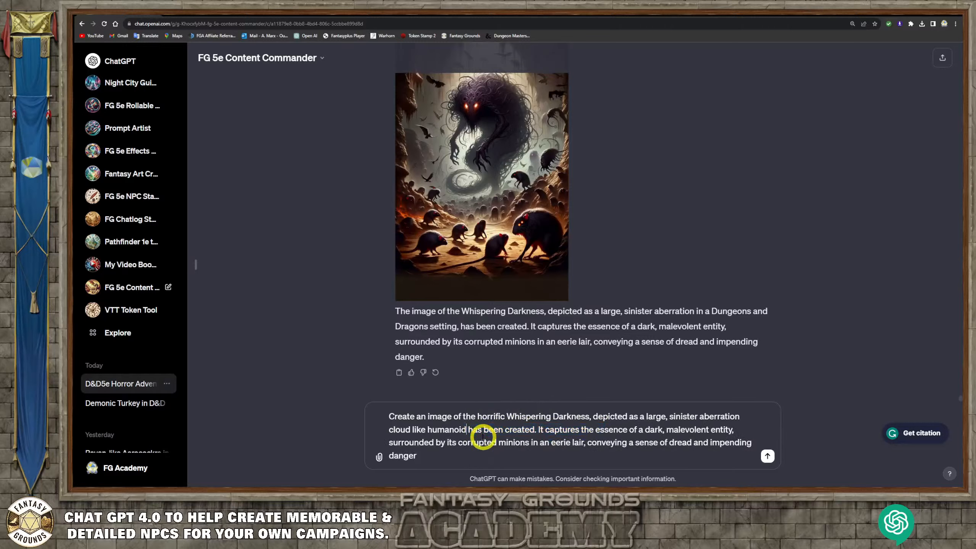
pyautogui.write('.')
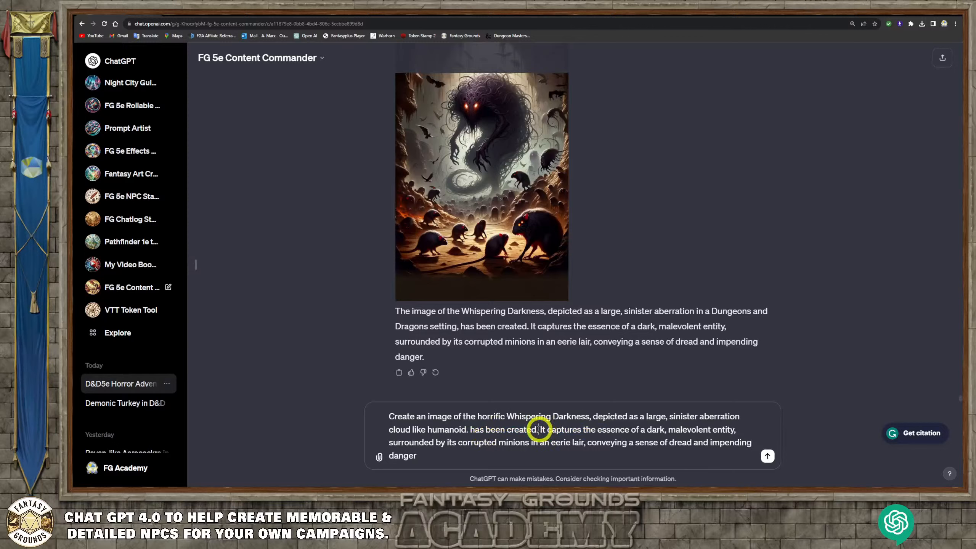
pyautogui.moveTo(538, 430); pyautogui.dragTo(470, 430)
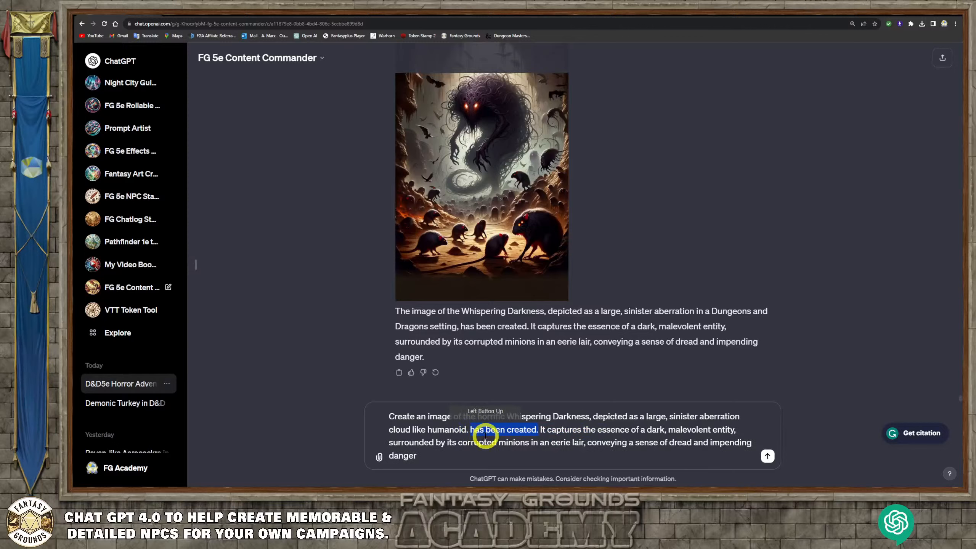
pyautogui.press('BackSpace')
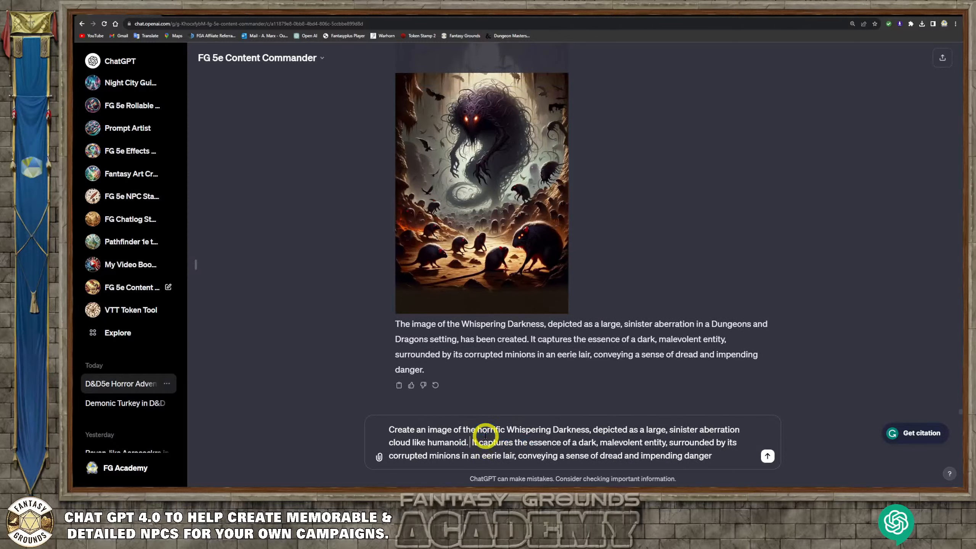
pyautogui.click(723, 458)
pyautogui.write('.')
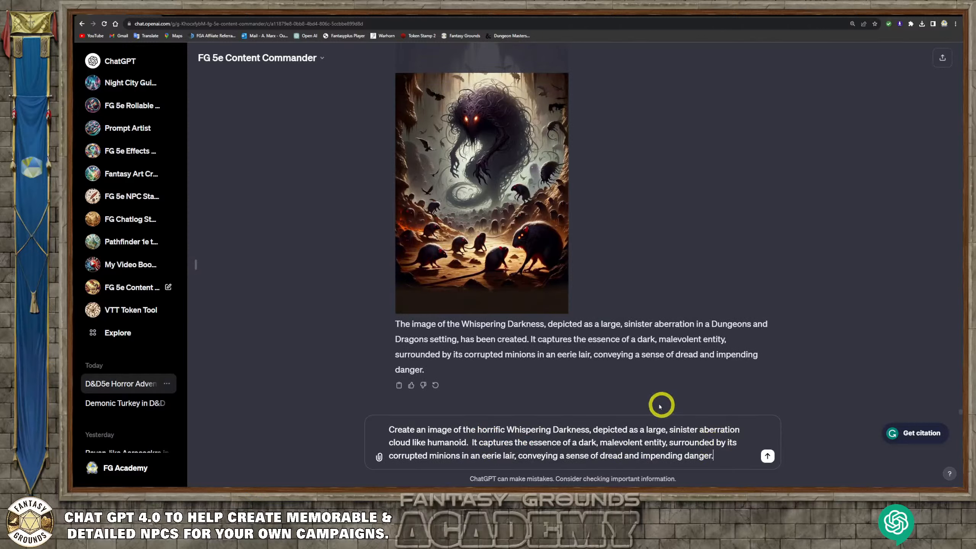
# Copy the closing style text of the previous prompt, from "Expert and detailed dungeons and dragons character artwork" through "9:16 vertical aspect ratio.".
pyautogui.scroll(5, 607, 331)
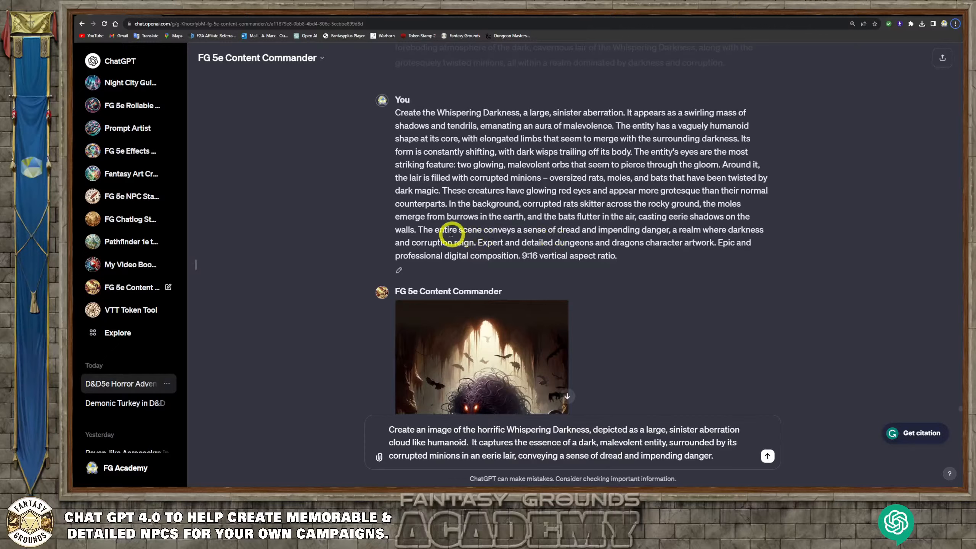
pyautogui.moveTo(478, 243); pyautogui.dragTo(622, 257)
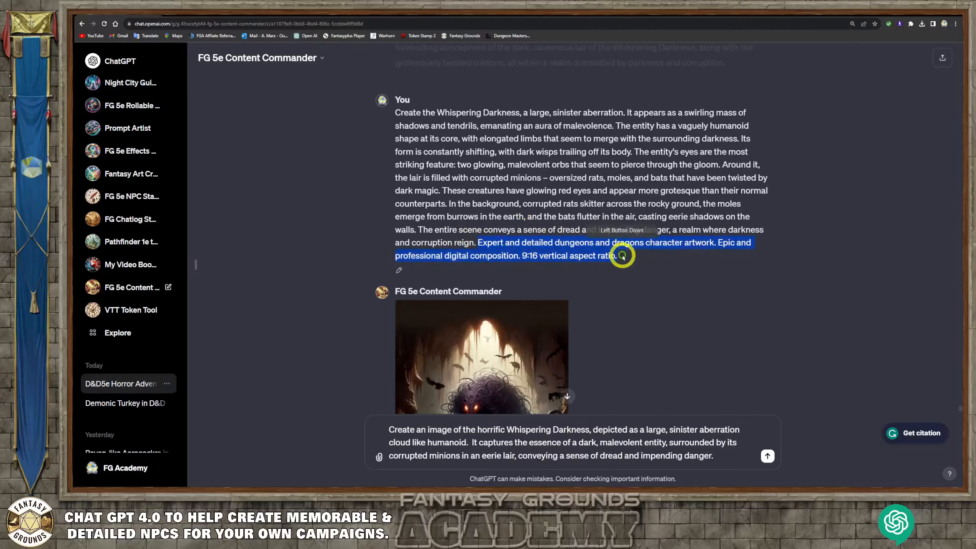
pyautogui.rightClick(611, 255)
pyautogui.click(626, 261)
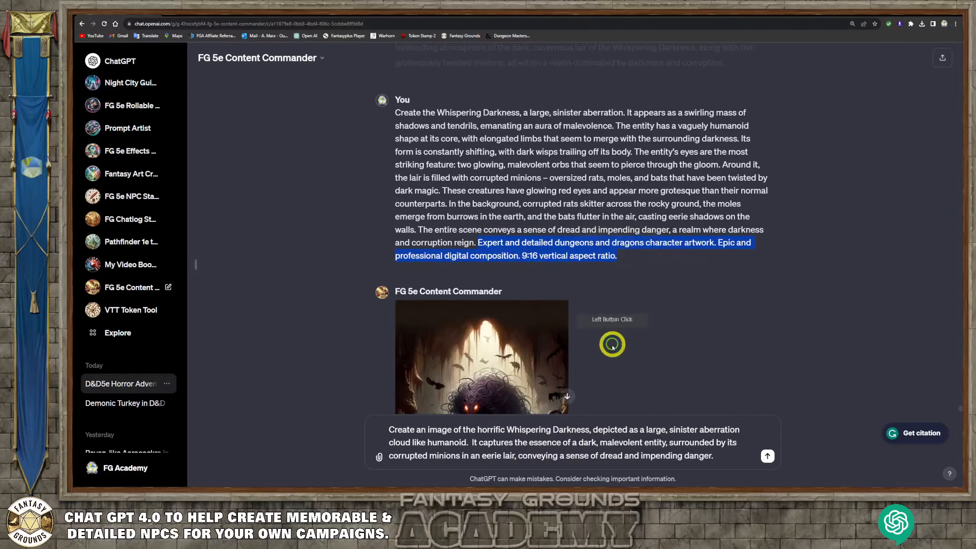
# Add the sentence "In the background is a dark cavern." at the end of the draft prompt.
pyautogui.scroll(-3, 612, 358)
pyautogui.scroll(-3, 612, 366)
pyautogui.click(741, 455)
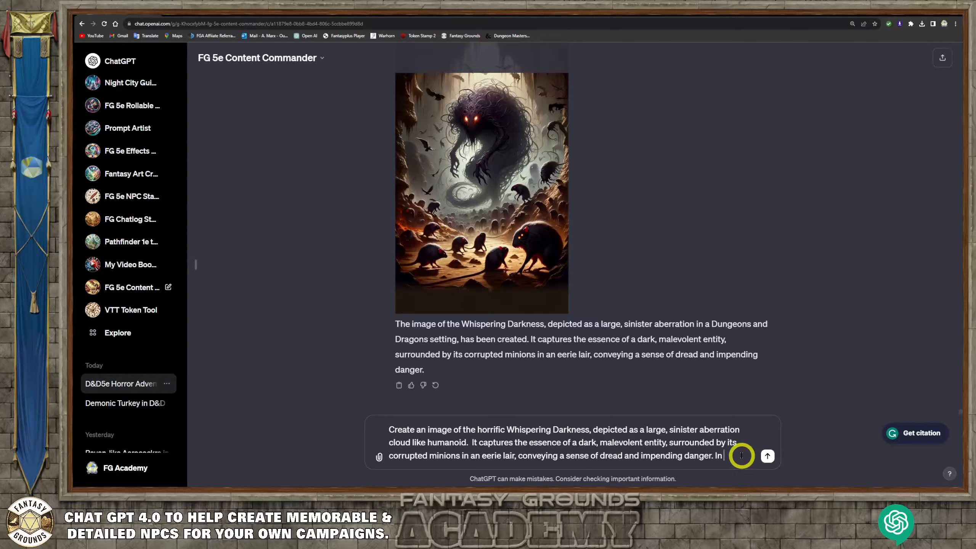
pyautogui.write('In the background is a dark cavern.')
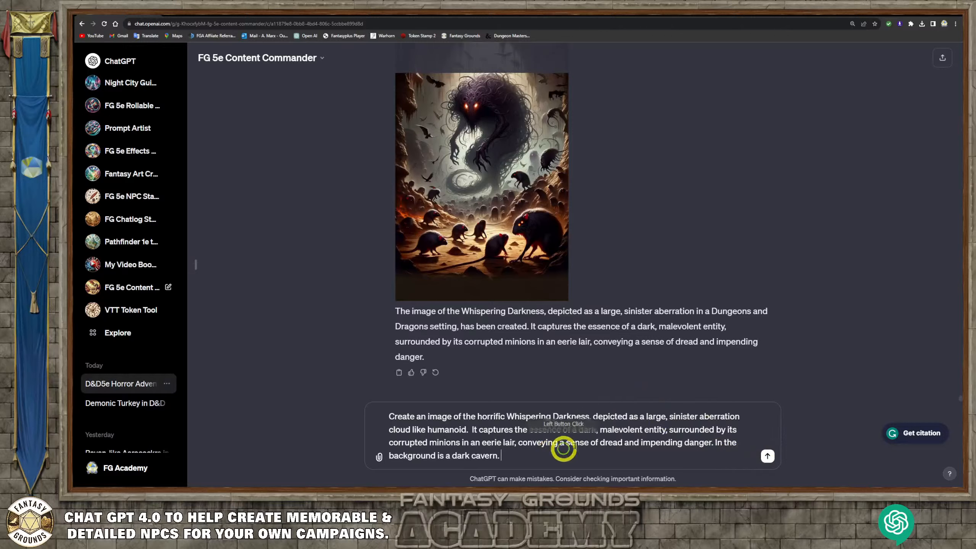
# Paste the copied artwork style and aspect ratio text after the dark cavern sentence and send the prompt.
pyautogui.click(678, 444)
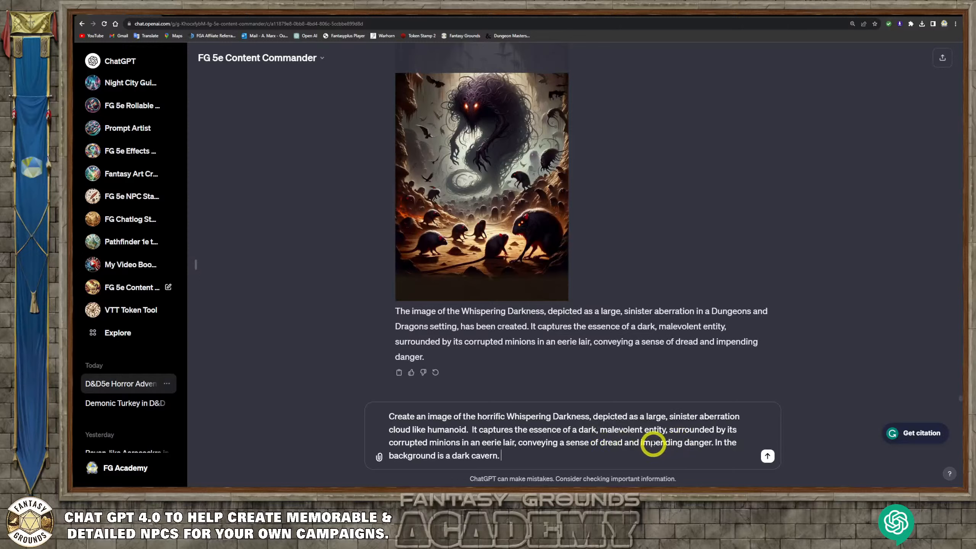
pyautogui.click(524, 458)
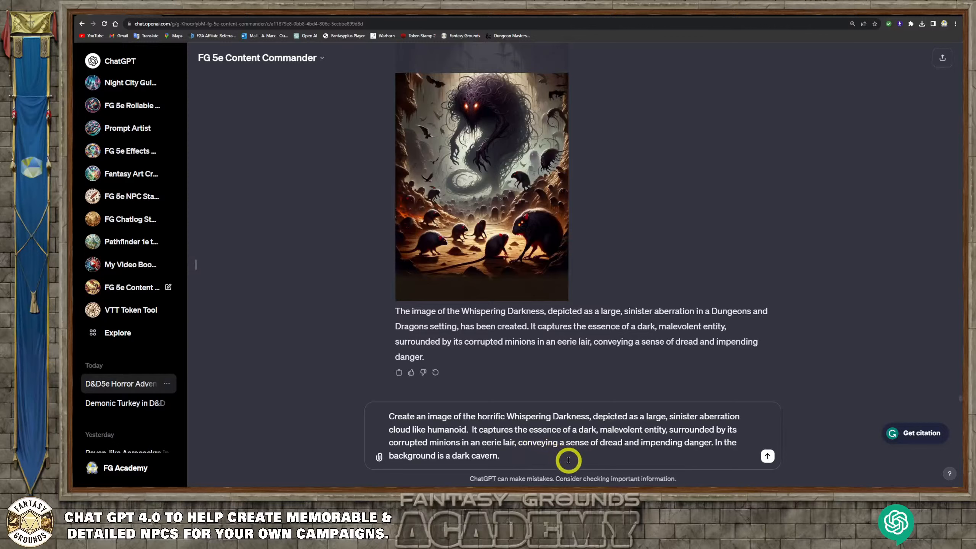
pyautogui.hotkey('ctrl', 'v')
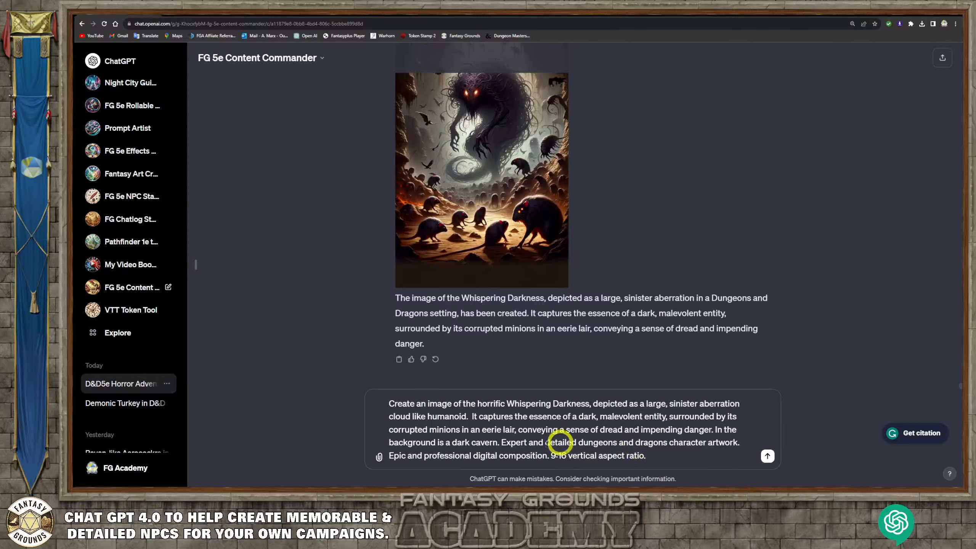
pyautogui.click(766, 456)
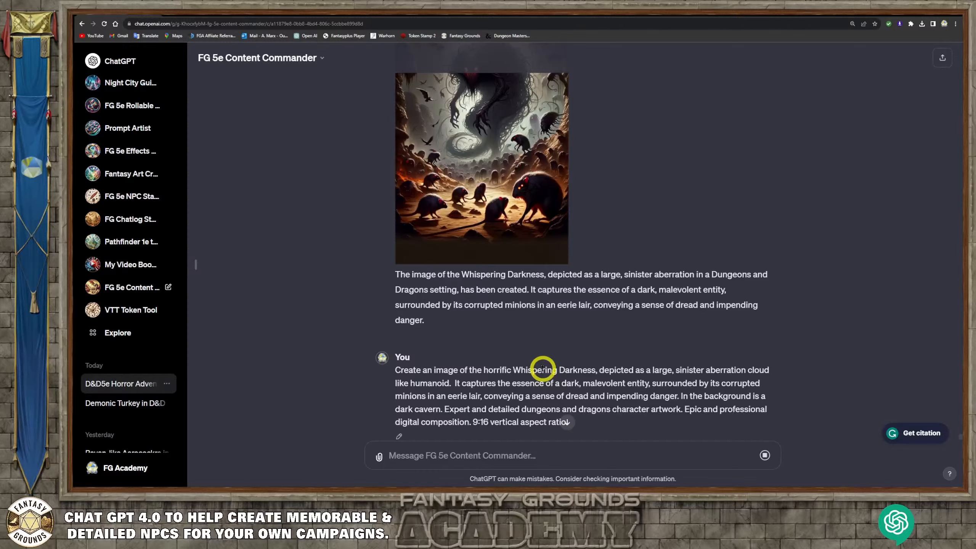
# Review the earlier gen_id exchange and previous Whispering Darkness image, and check the response to the submitted prompt.
pyautogui.scroll(-20, 523, 292)
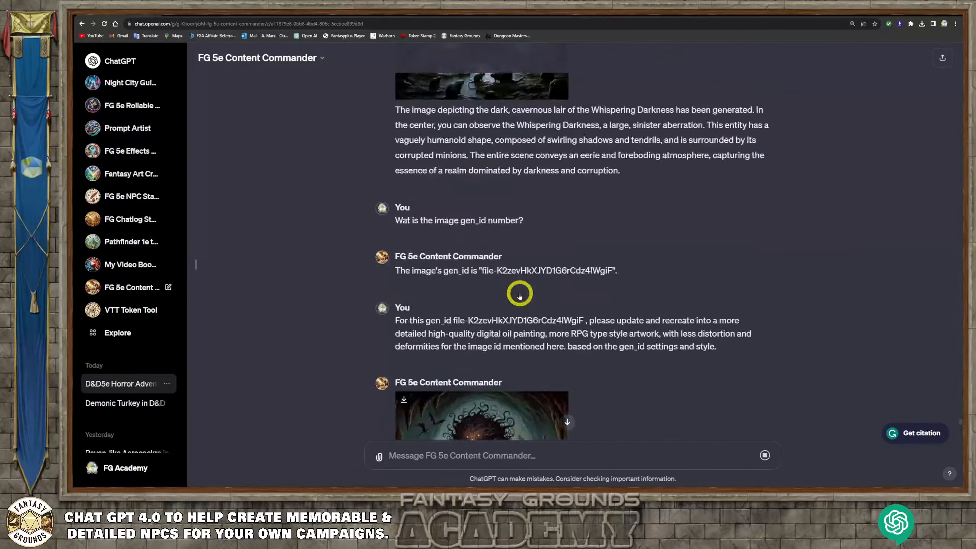
pyautogui.scroll(10, 519, 295)
pyautogui.scroll(-15, 519, 295)
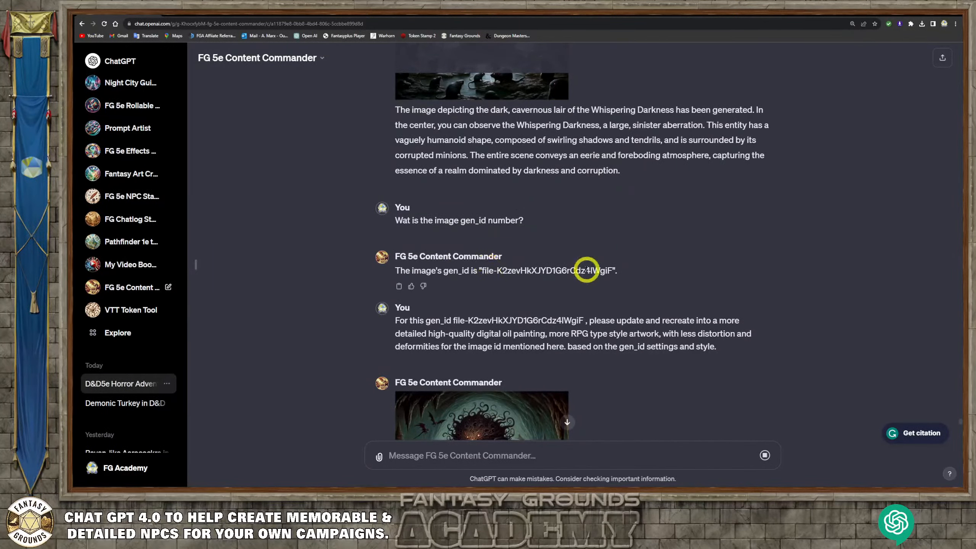
pyautogui.scroll(-7, 546, 313)
pyautogui.scroll(-15, 552, 319)
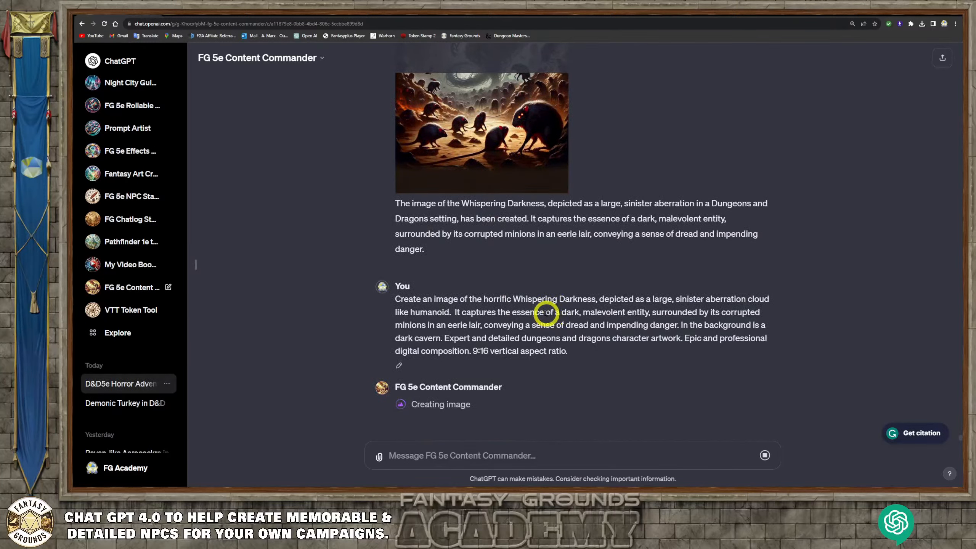
pyautogui.scroll(3, 544, 315)
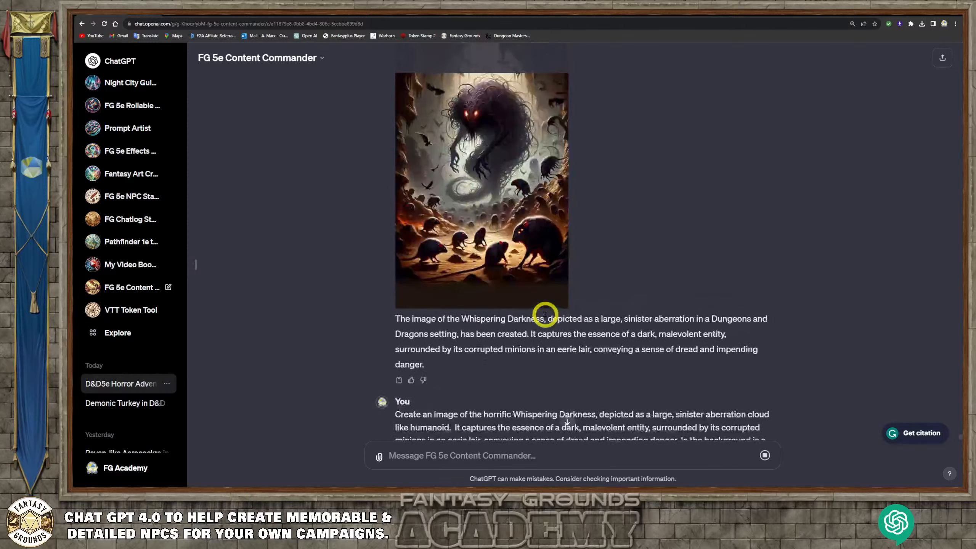
pyautogui.scroll(-3, 545, 314)
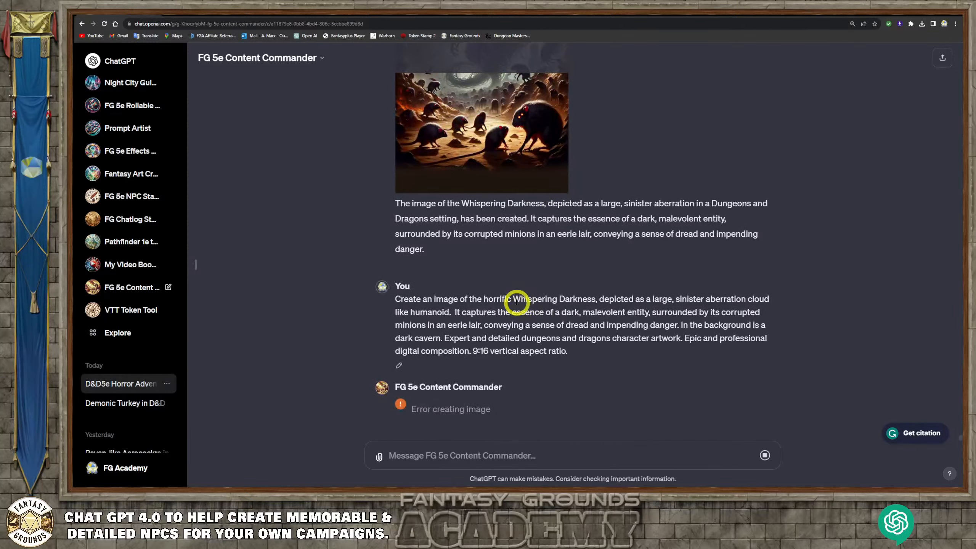
pyautogui.scroll(2, 517, 306)
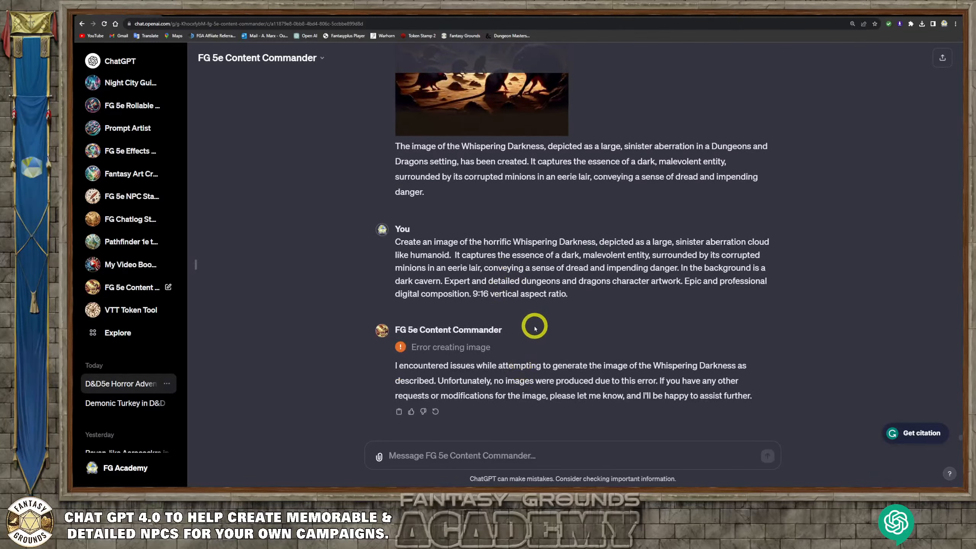
# Copy the last sent Whispering Darkness prompt into a new message draft.
pyautogui.moveTo(567, 293); pyautogui.dragTo(394, 244)
pyautogui.rightClick(454, 244)
pyautogui.click(476, 252)
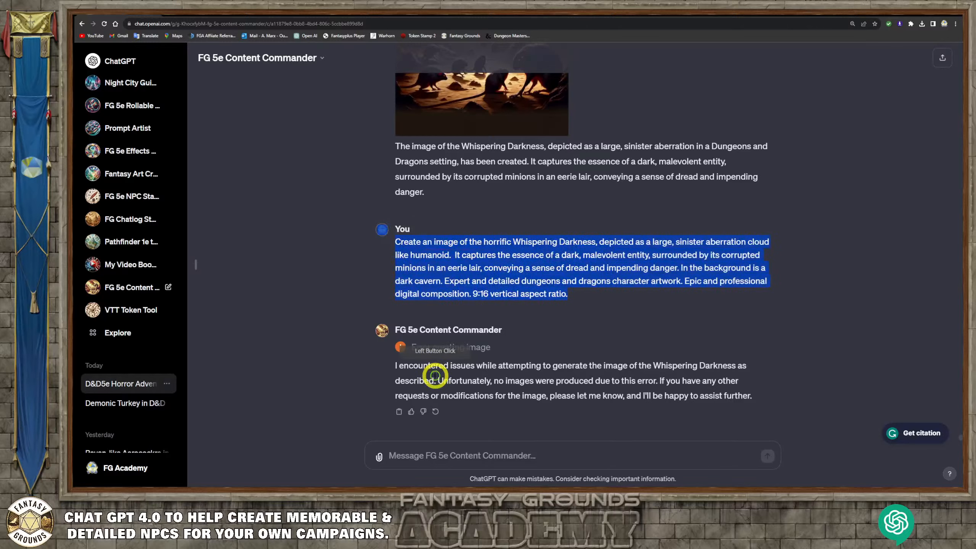
pyautogui.click(416, 456)
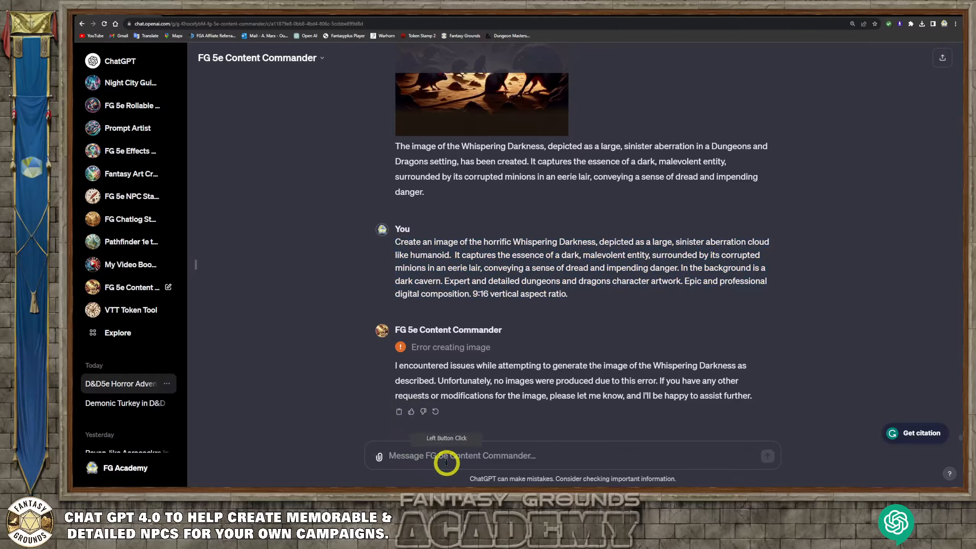
pyautogui.hotkey('ctrl', 'v')
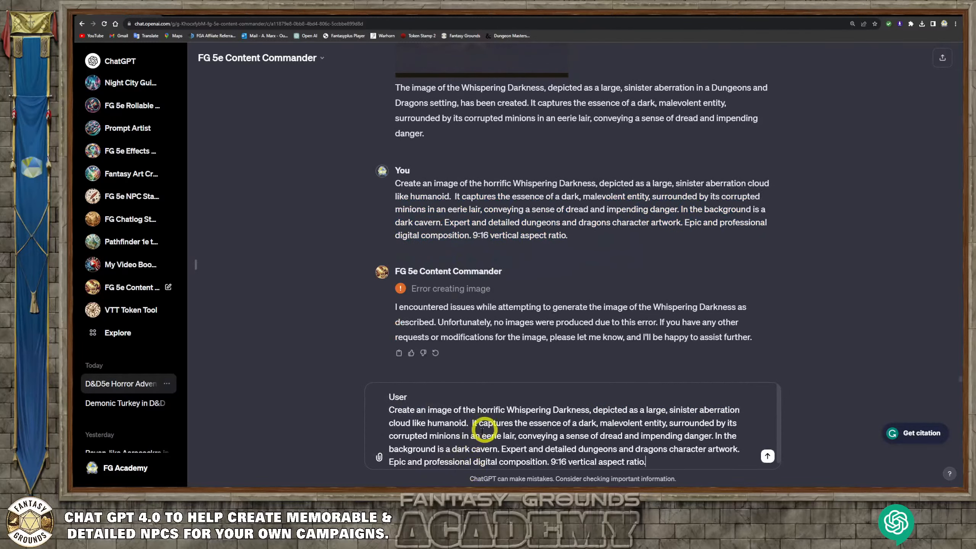
# Delete the stray "User" line above the pasted prompt and place the cursor at the end of the text.
pyautogui.click(407, 396)
pyautogui.moveTo(409, 396); pyautogui.dragTo(370, 395)
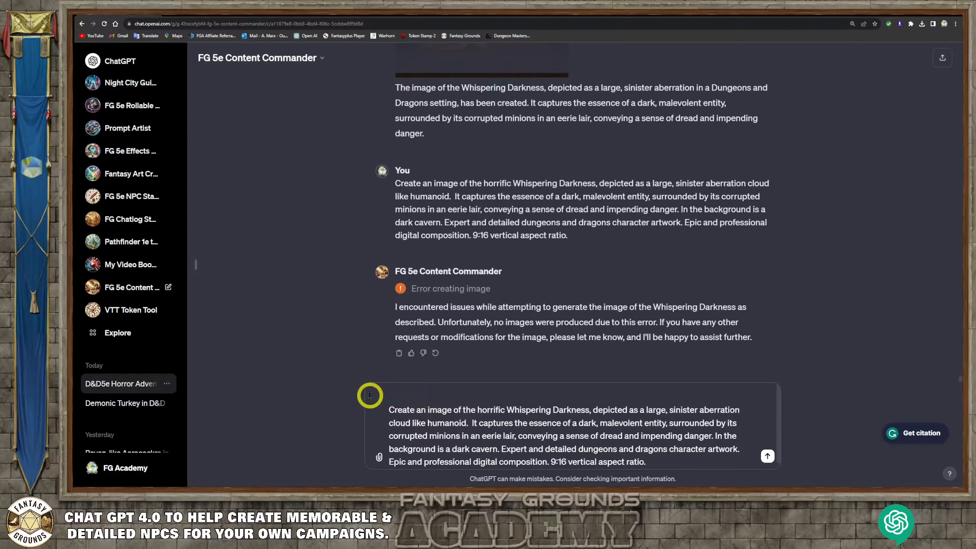
pyautogui.press('Delete')
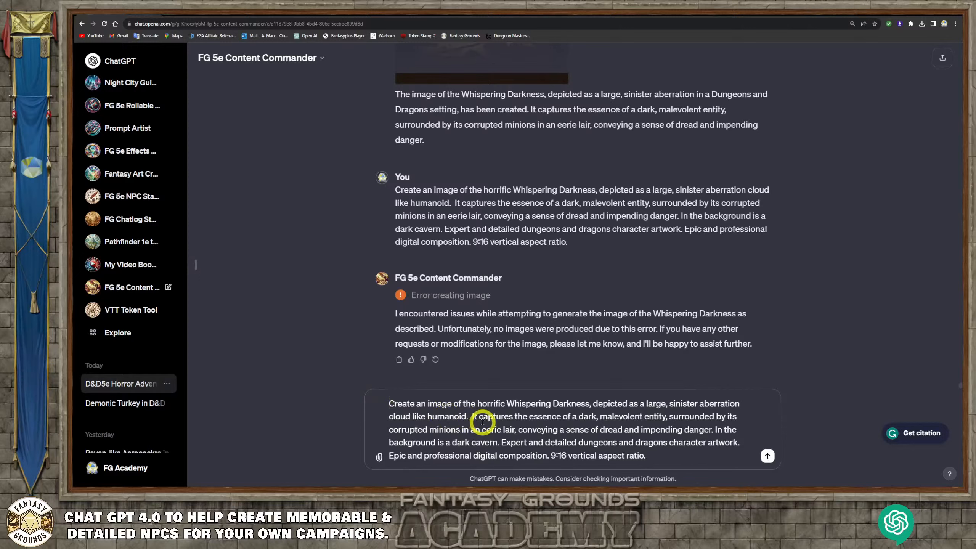
pyautogui.click(671, 454)
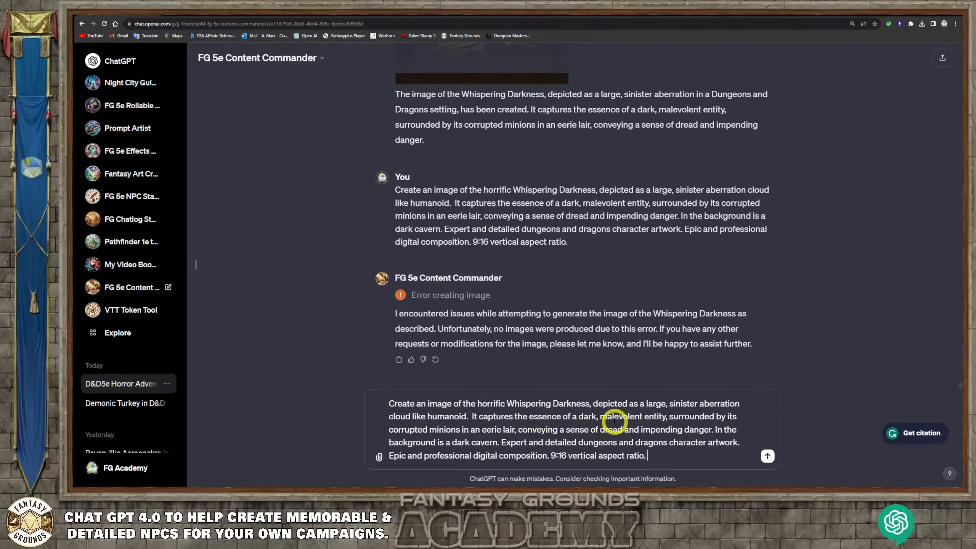
# Send the drafted Whispering Darkness prompt again and view the newly generated image at full size.
pyautogui.click(768, 455)
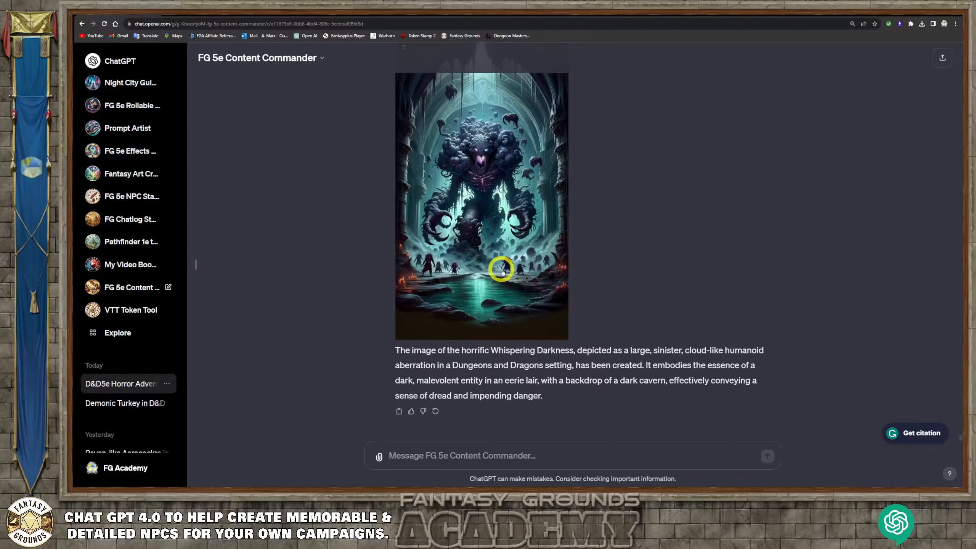
pyautogui.click(488, 202)
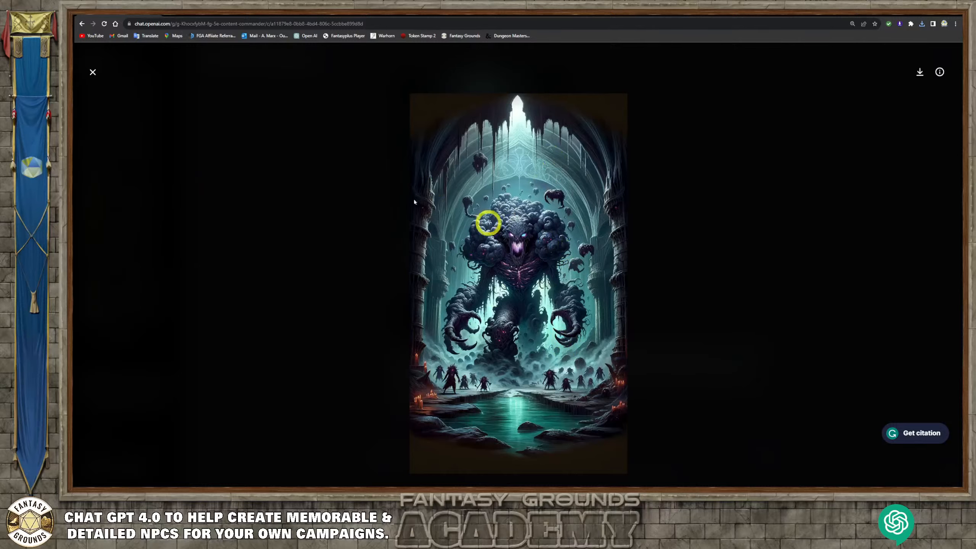
pyautogui.click(92, 74)
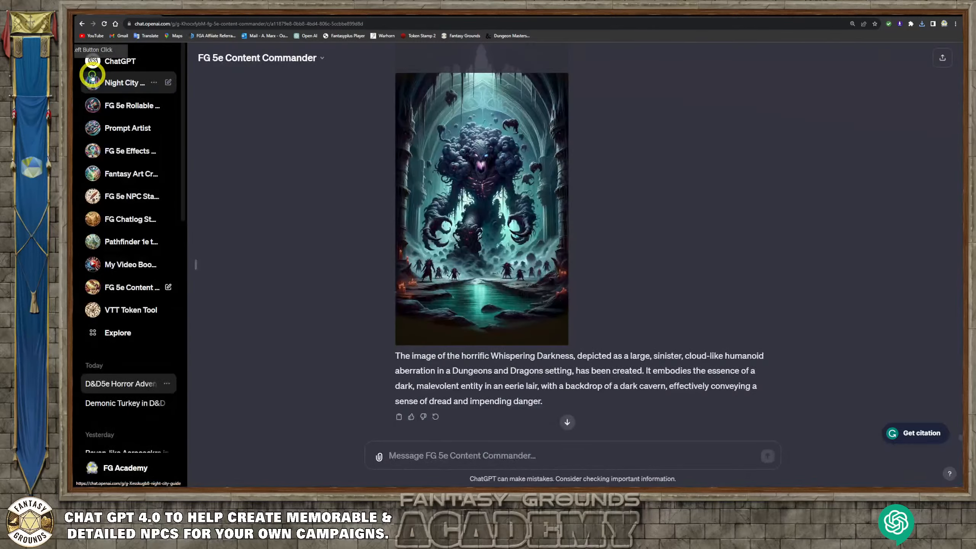
# Review the conversation's earlier Whispering Darkness prompts, images and stat block, and compare them with the newest image.
pyautogui.moveTo(543, 406); pyautogui.dragTo(388, 360)
pyautogui.click(435, 459)
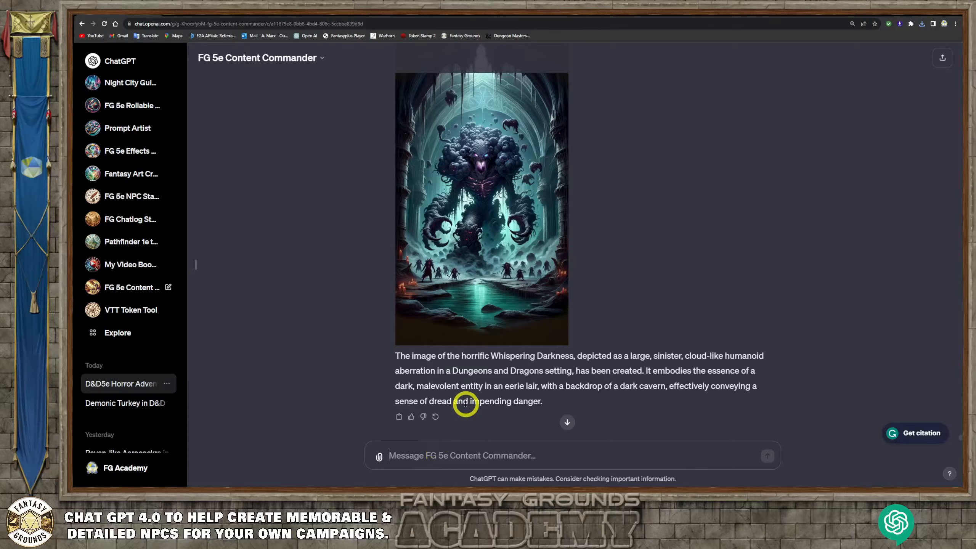
pyautogui.scroll(2, 478, 283)
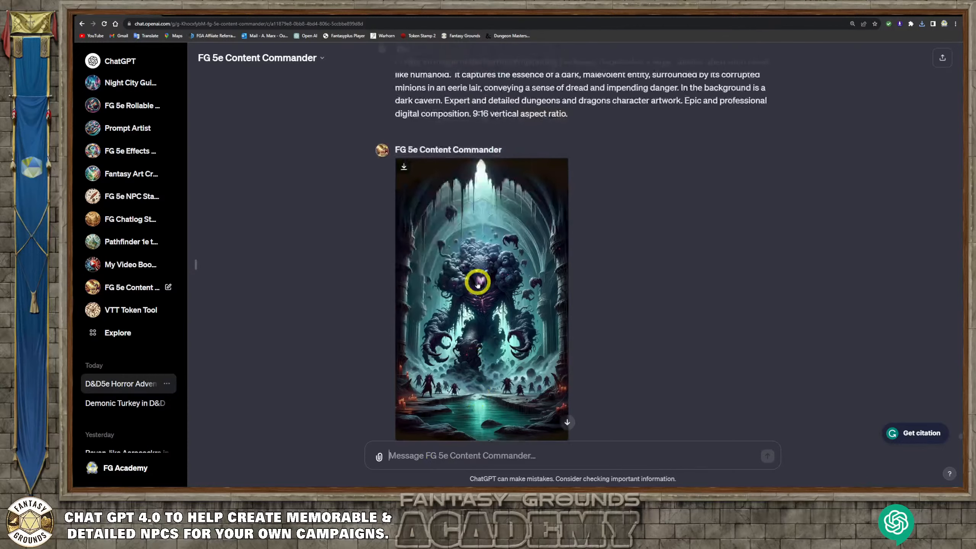
pyautogui.scroll(-2, 478, 283)
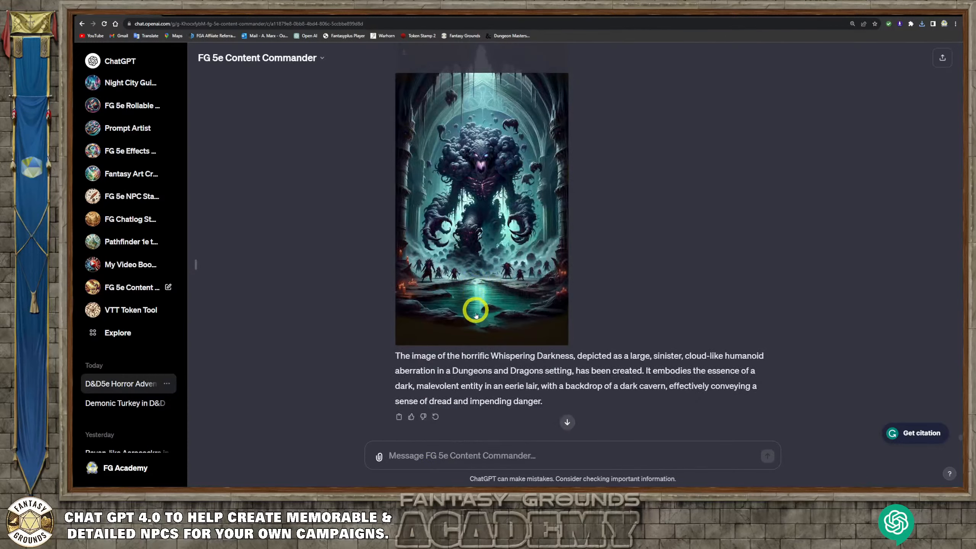
pyautogui.scroll(-20, 480, 312)
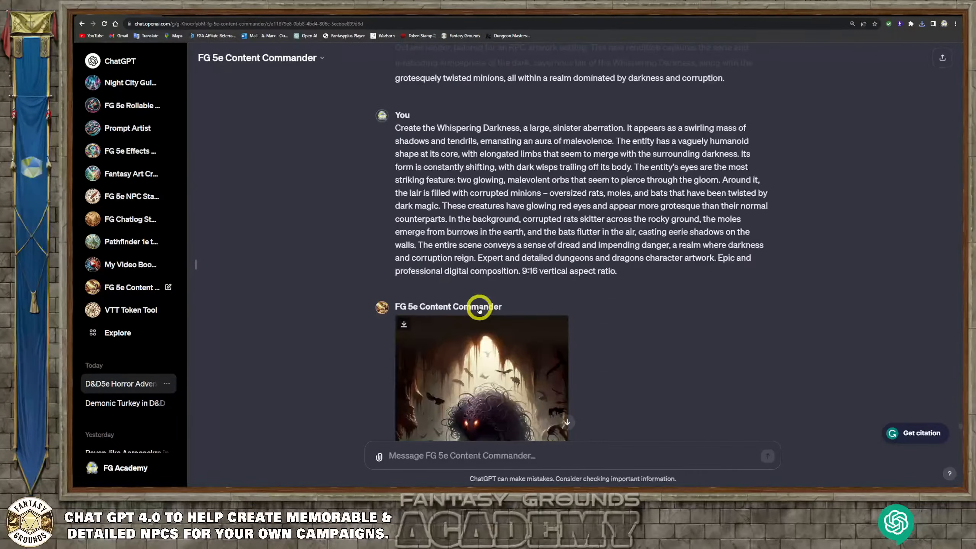
pyautogui.scroll(20, 479, 309)
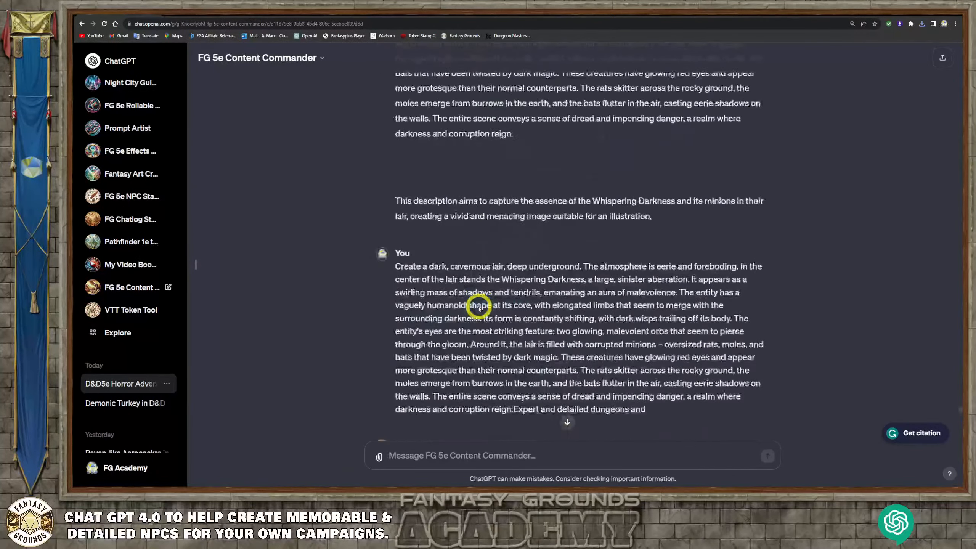
pyautogui.scroll(15, 478, 306)
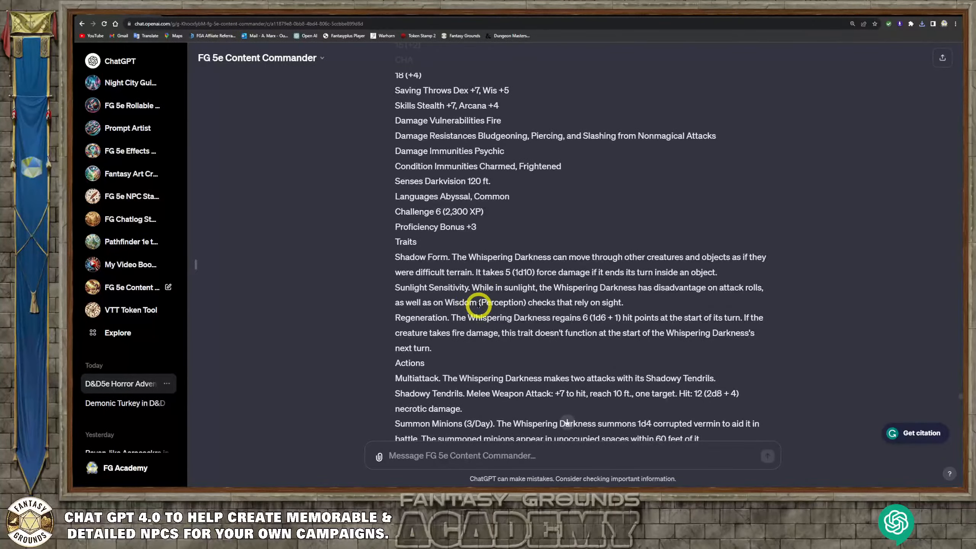
pyautogui.scroll(-20, 479, 305)
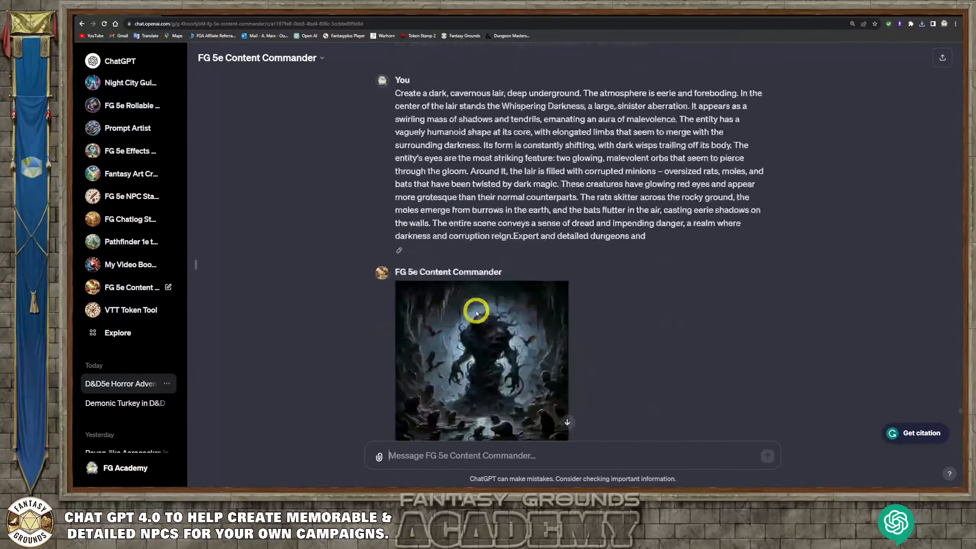
pyautogui.scroll(-20, 476, 313)
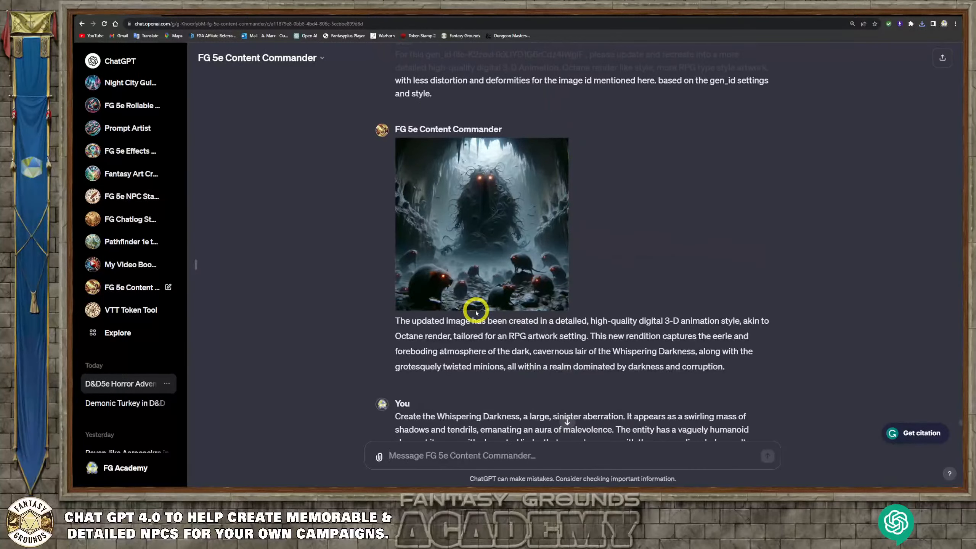
pyautogui.scroll(-15, 477, 312)
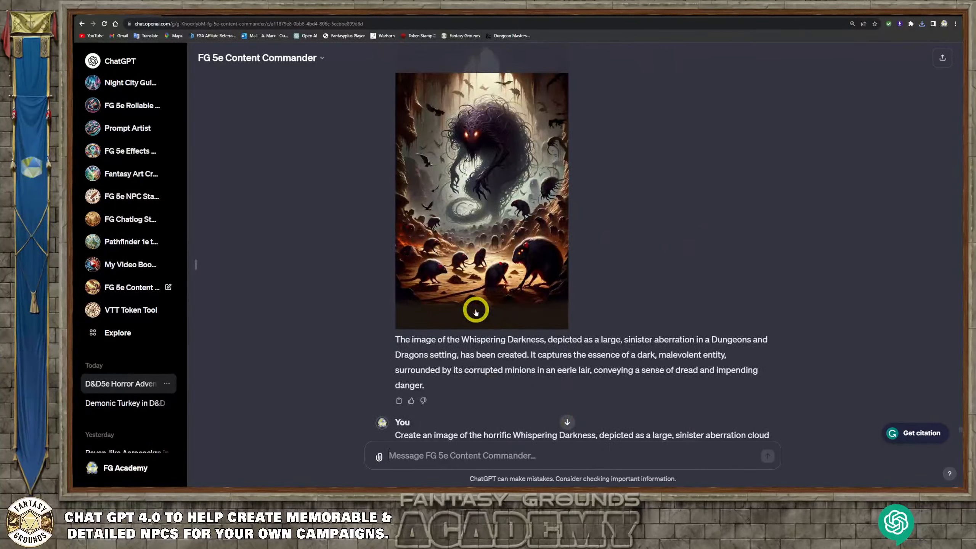
pyautogui.scroll(-20, 476, 312)
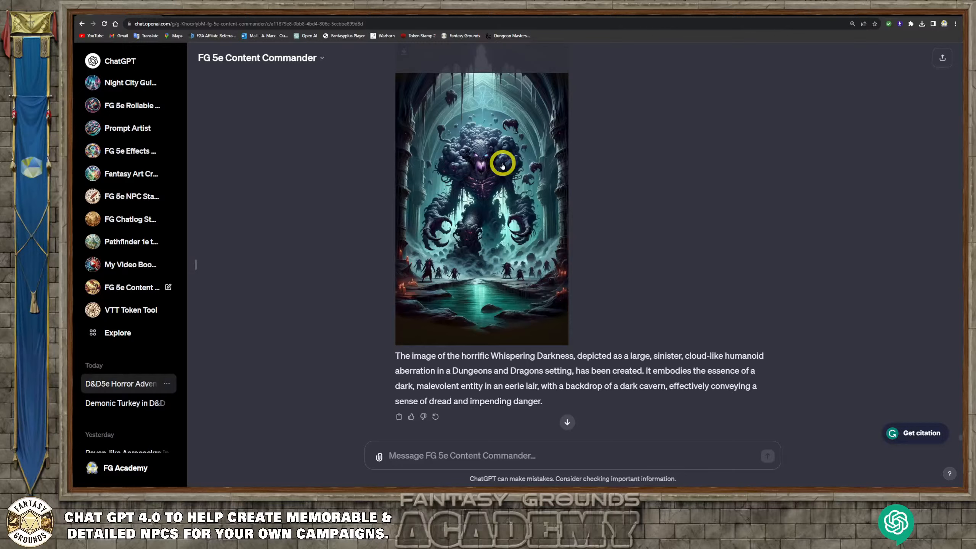
# Open the newest Whispering Darkness image at full size, download it and return to the conversation.
pyautogui.click(472, 215)
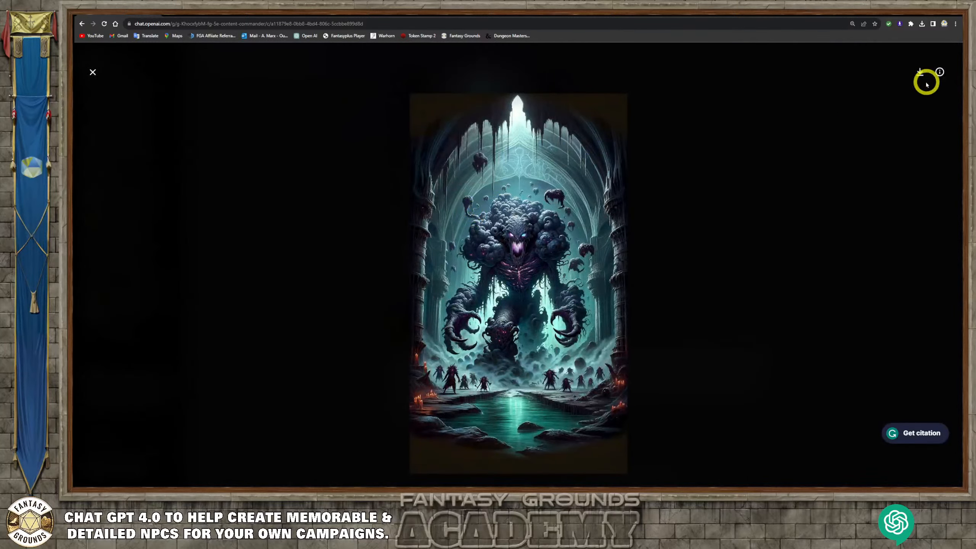
pyautogui.click(911, 72)
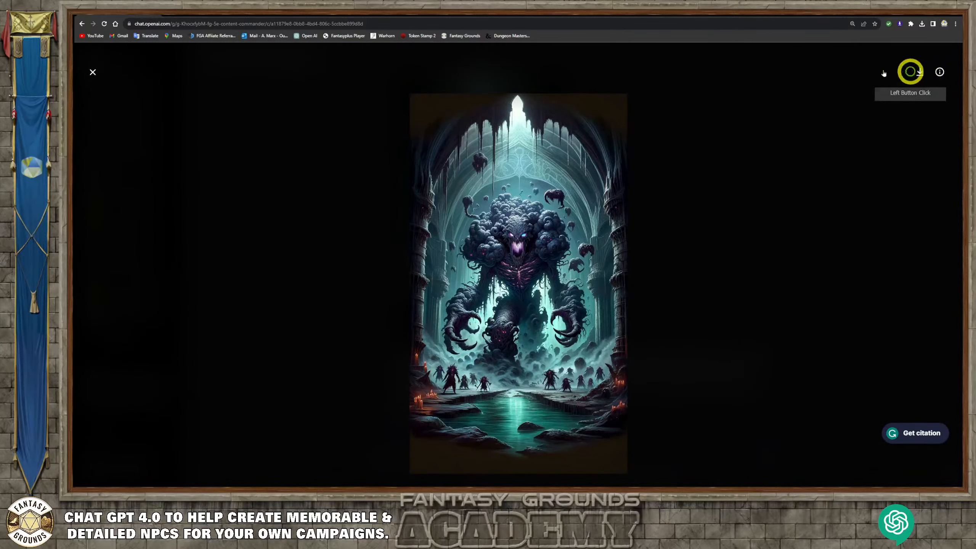
pyautogui.click(94, 72)
pyautogui.scroll(-1, 476, 246)
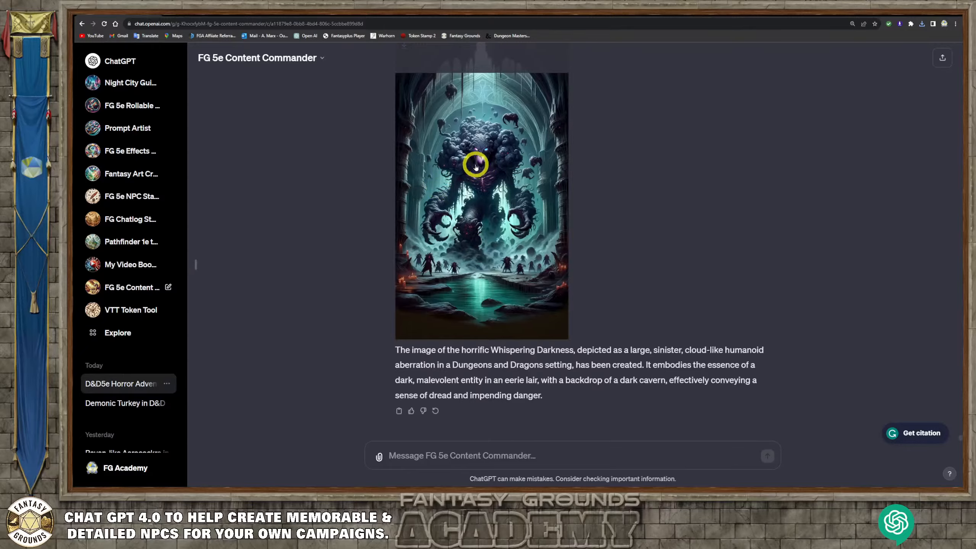
# Copy the full Whispering Darkness stat block, from its name heading through the end of the Detailed Appearance section.
pyautogui.scroll(20, 468, 249)
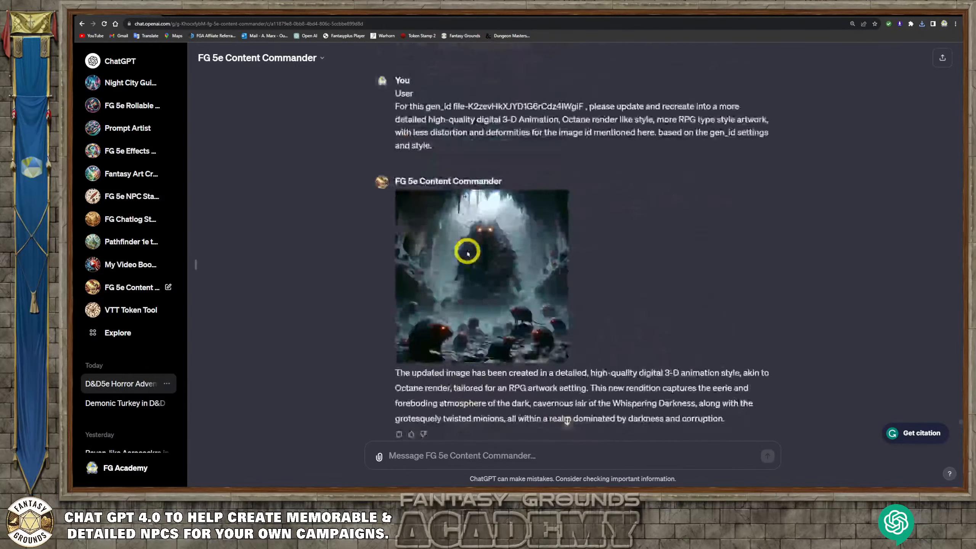
pyautogui.scroll(20, 468, 252)
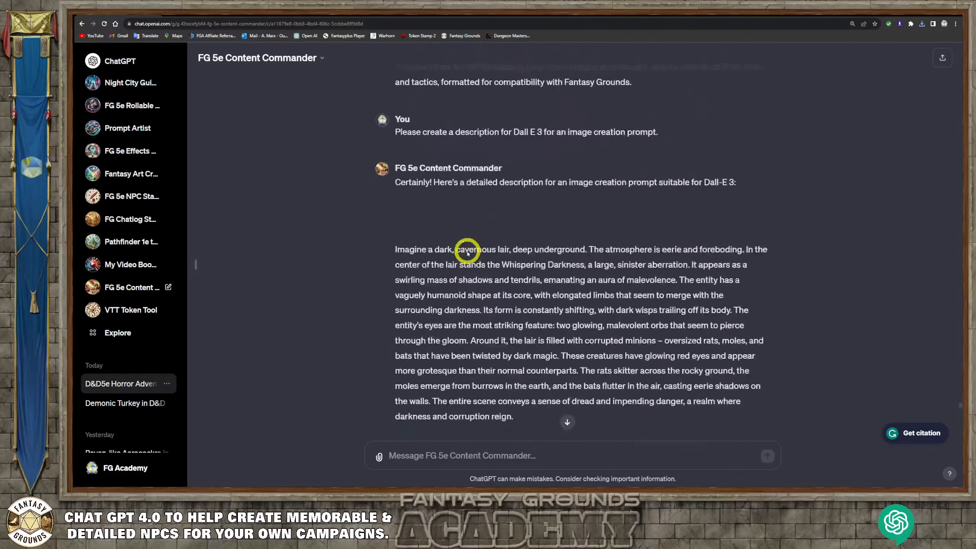
pyautogui.scroll(12, 467, 252)
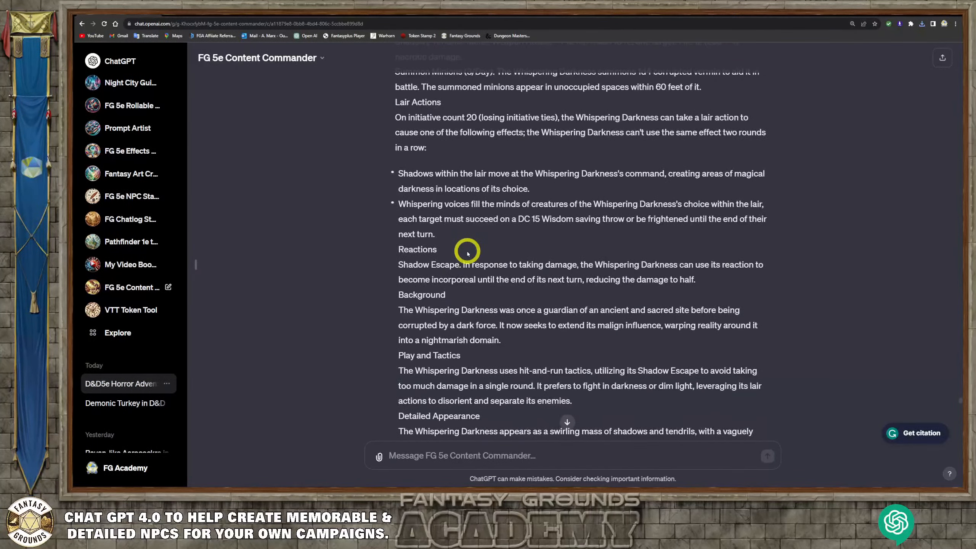
pyautogui.scroll(-3, 467, 252)
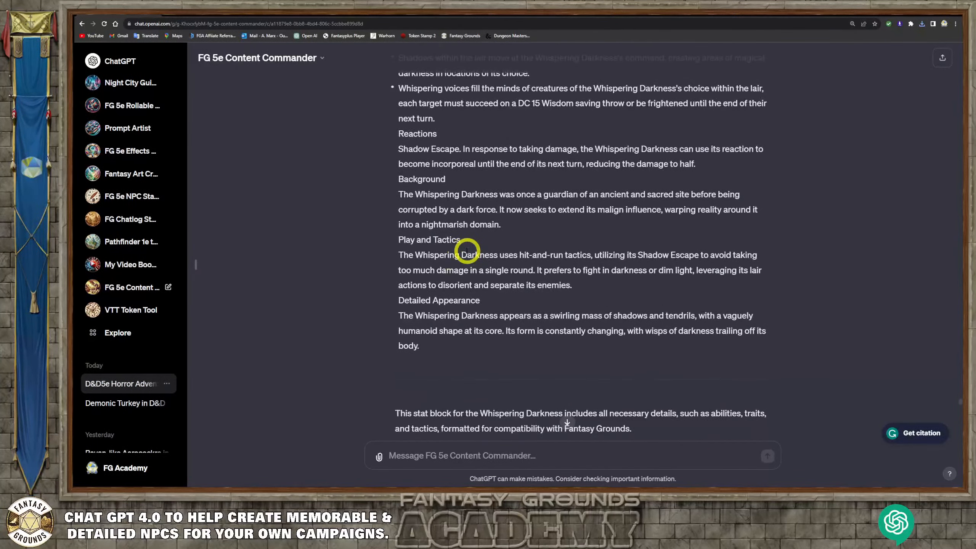
pyautogui.scroll(6, 468, 251)
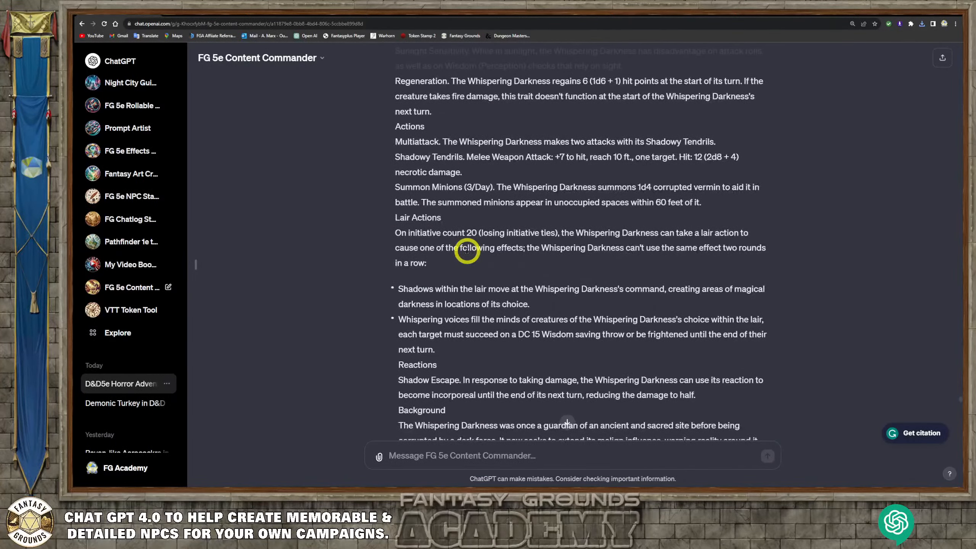
pyautogui.scroll(-3, 468, 251)
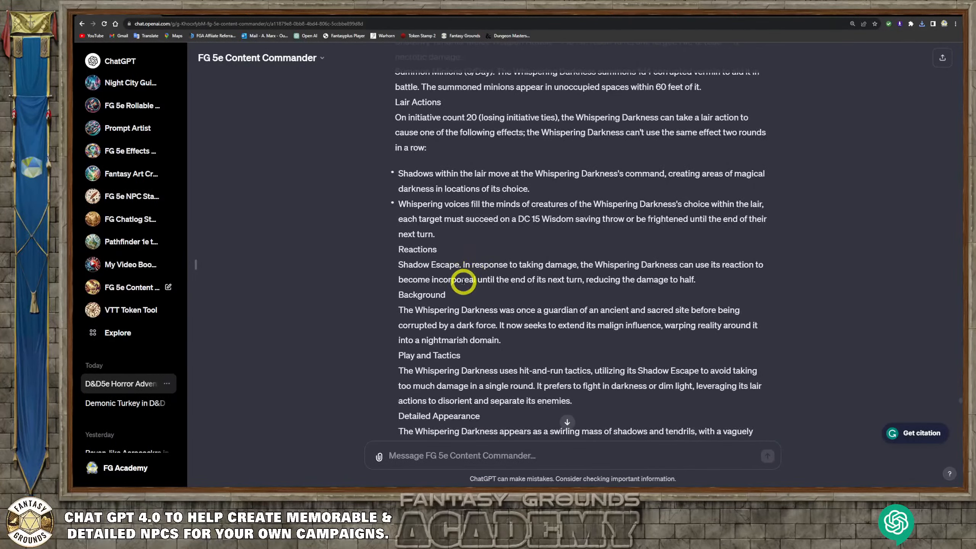
pyautogui.scroll(-5, 465, 280)
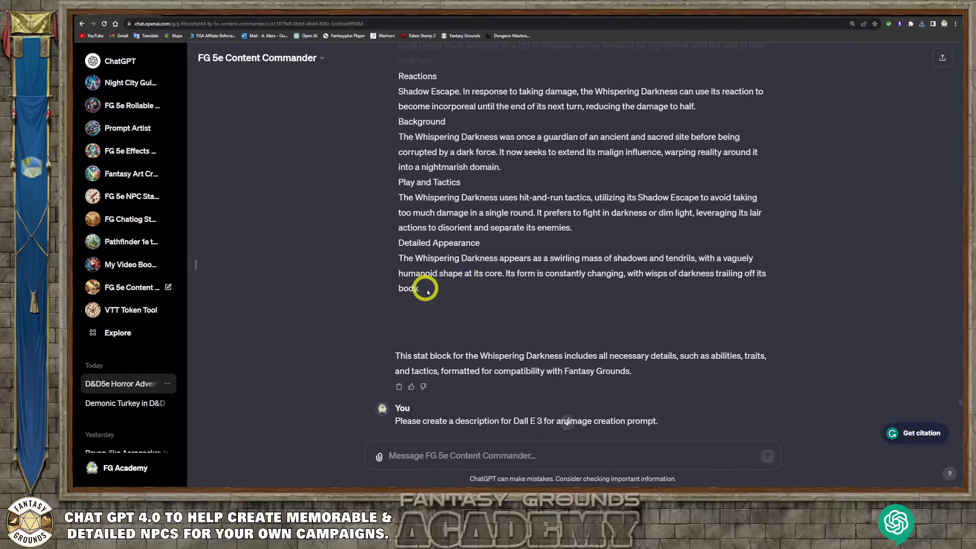
pyautogui.scroll(2, 435, 304)
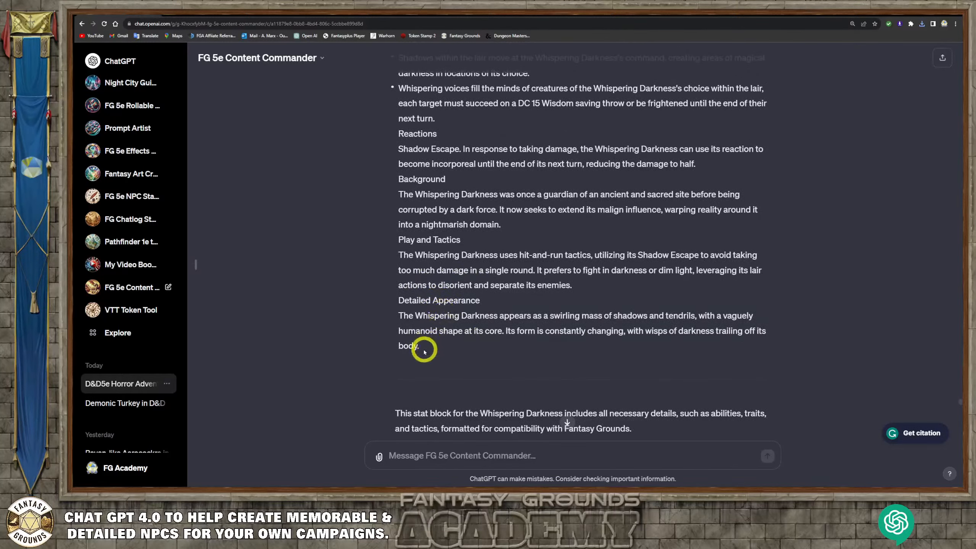
pyautogui.moveTo(423, 348); pyautogui.dragTo(428, 161)
pyautogui.rightClick(427, 161)
pyautogui.click(442, 172)
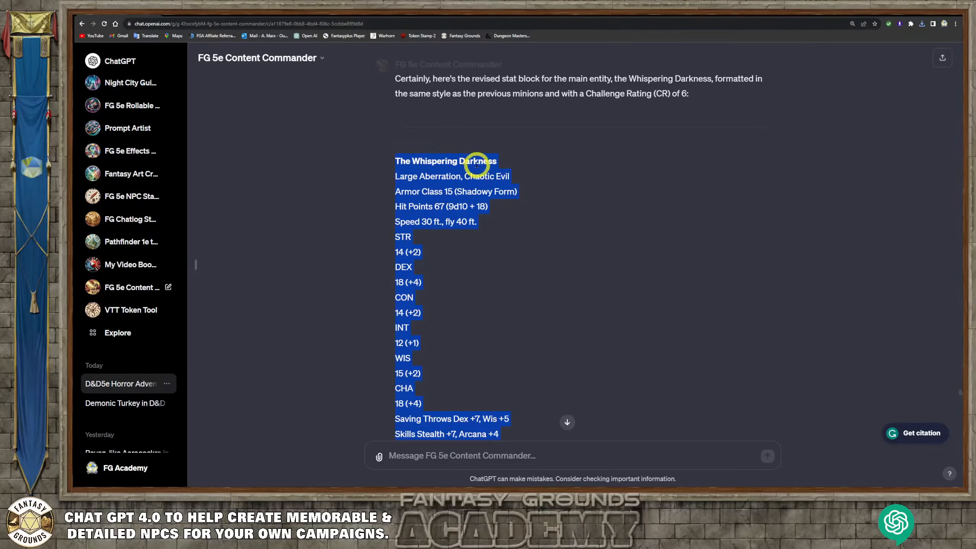
# Switch to Fantasy Grounds and close the open NPC sheet for The Whispering Darkness.
pyautogui.scroll(-10, 338, 216)
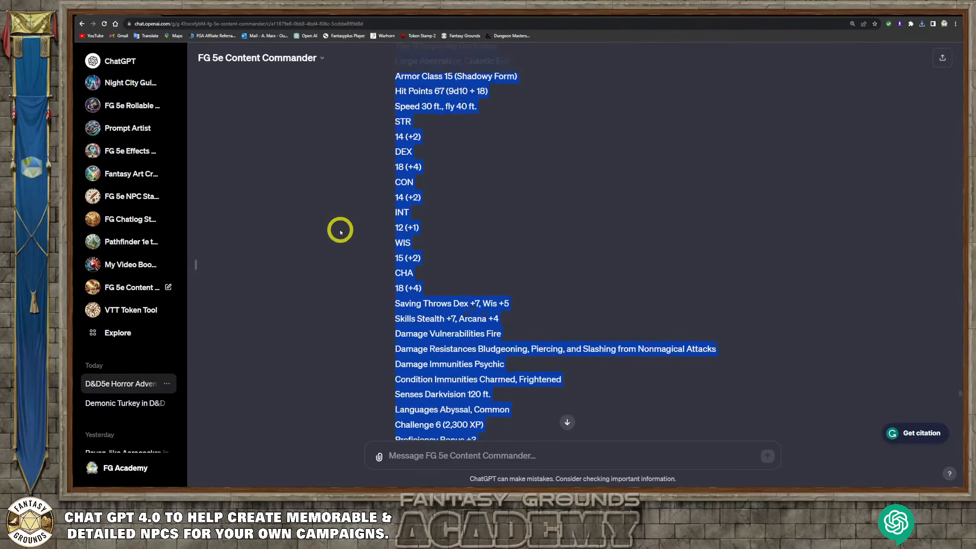
pyautogui.scroll(-15, 338, 231)
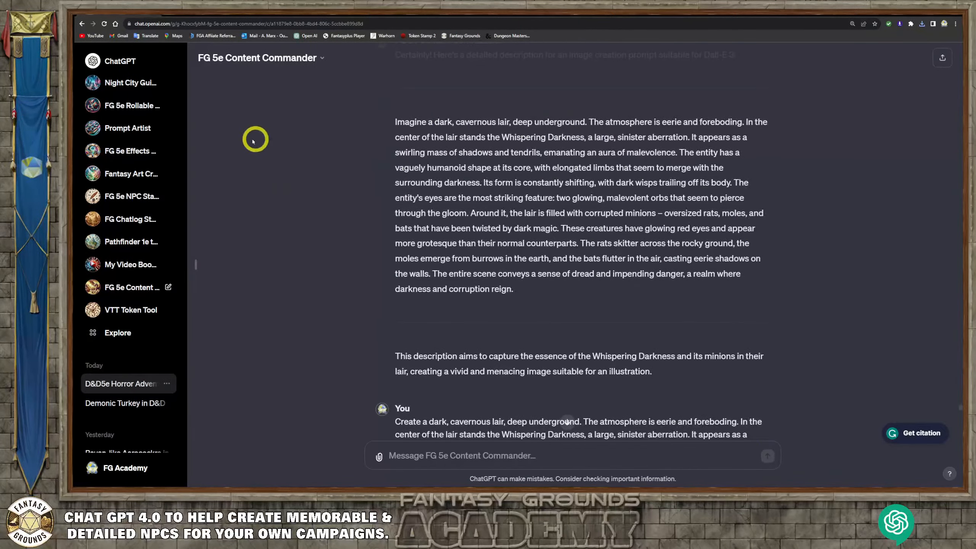
pyautogui.scroll(-15, 341, 283)
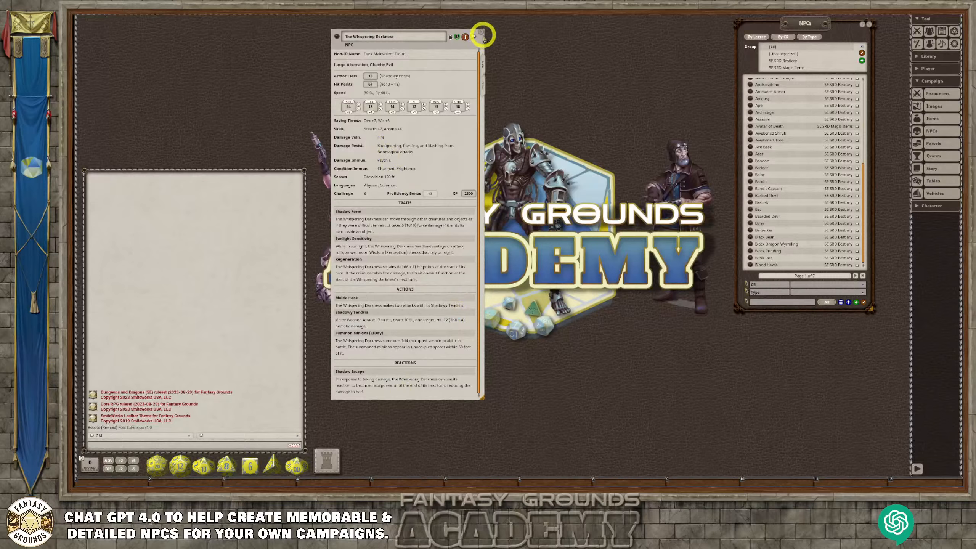
pyautogui.click(482, 34)
# Move the NPCs list window toward the center of the tabletop, make it taller and wider, and collapse its group list.
pyautogui.moveTo(793, 27); pyautogui.dragTo(417, 31)
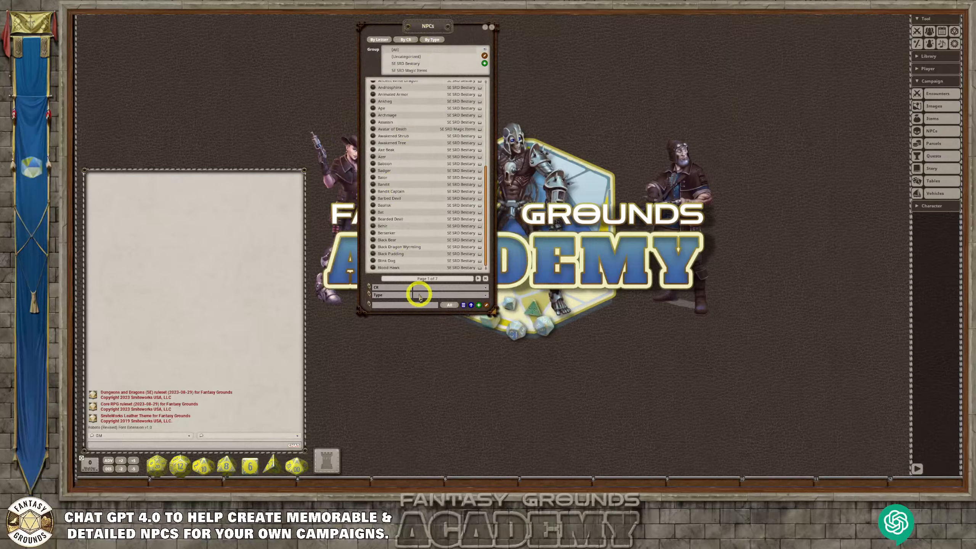
pyautogui.moveTo(420, 312); pyautogui.dragTo(400, 402)
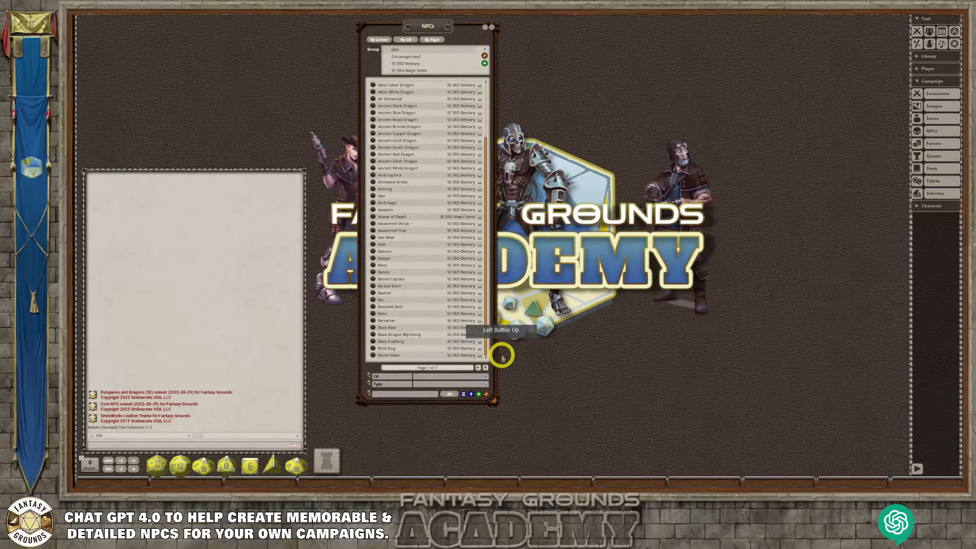
pyautogui.moveTo(497, 351); pyautogui.dragTo(578, 352)
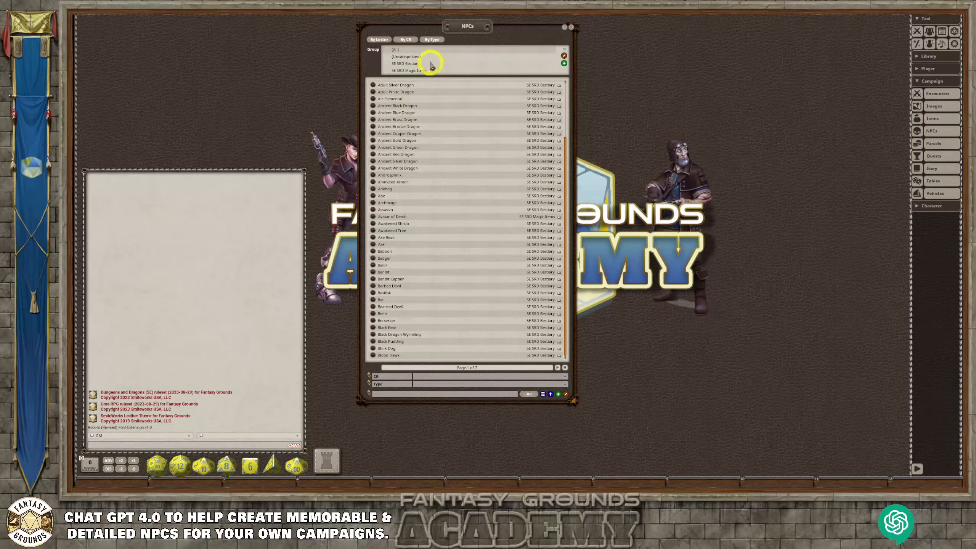
pyautogui.click(480, 49)
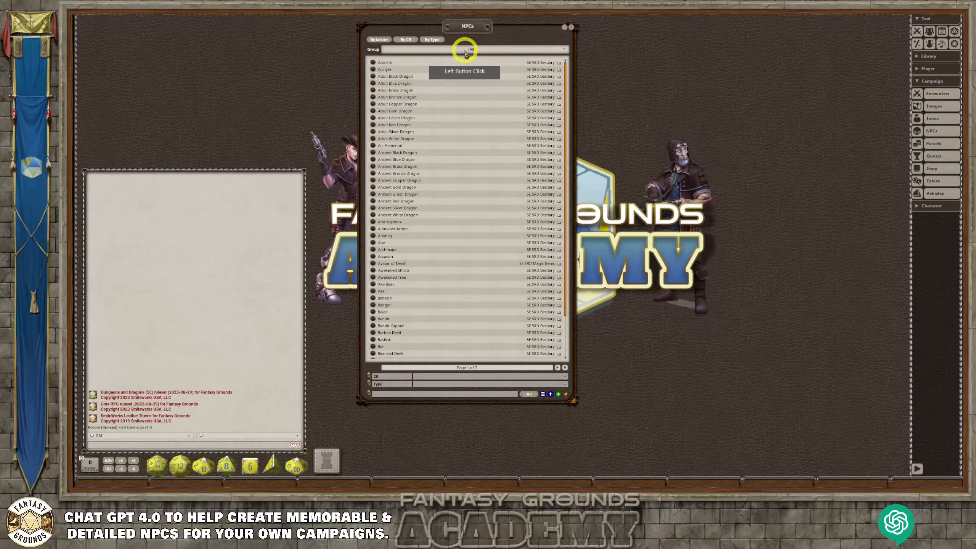
# Open the NPC import window, arrange it beside the NPCs list, and activate its stat block field.
pyautogui.click(542, 395)
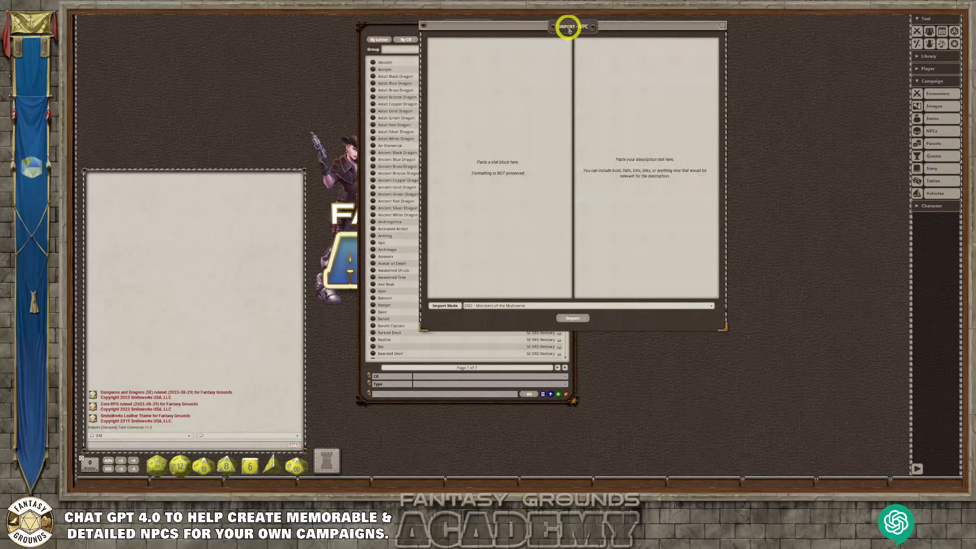
pyautogui.moveTo(568, 26); pyautogui.dragTo(698, 60)
pyautogui.moveTo(484, 24); pyautogui.dragTo(425, 26)
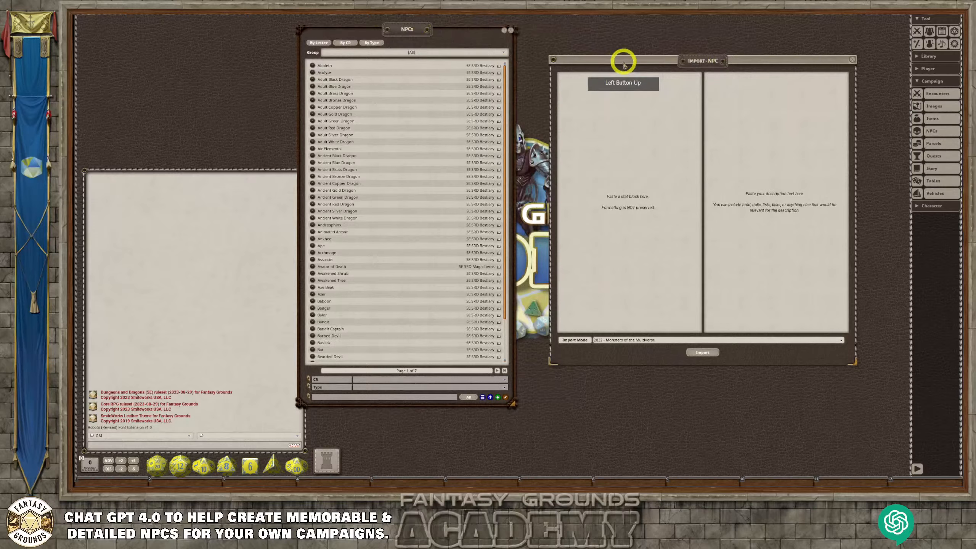
pyautogui.moveTo(625, 61); pyautogui.dragTo(593, 33)
pyautogui.click(577, 163)
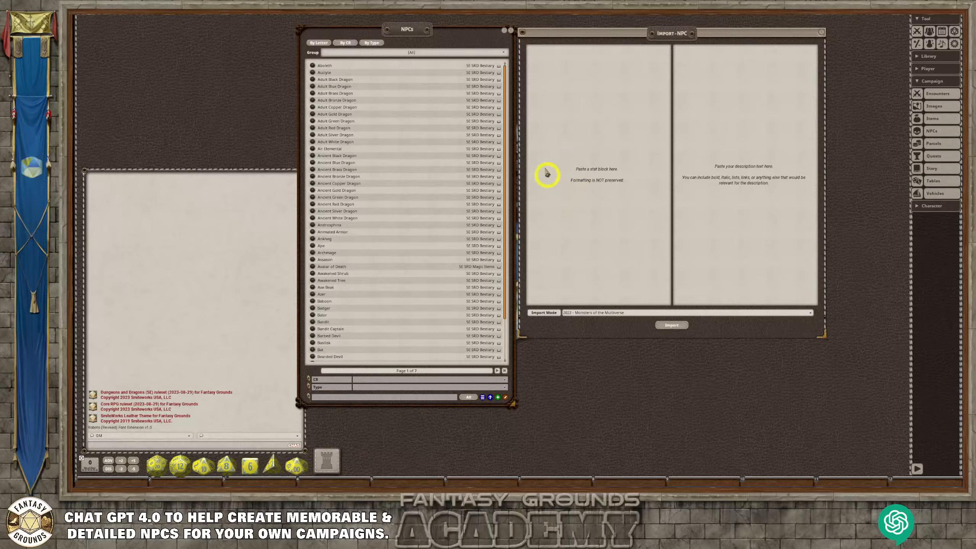
# Paste the copied Whispering Darkness stat block into the stat block field of the NPC import window.
pyautogui.click(573, 103)
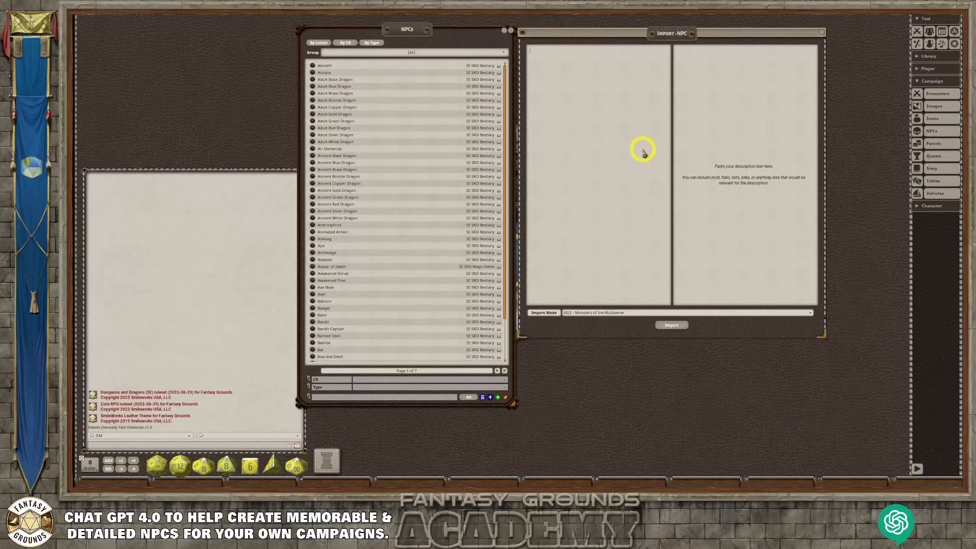
pyautogui.hotkey('ctrl', 'v')
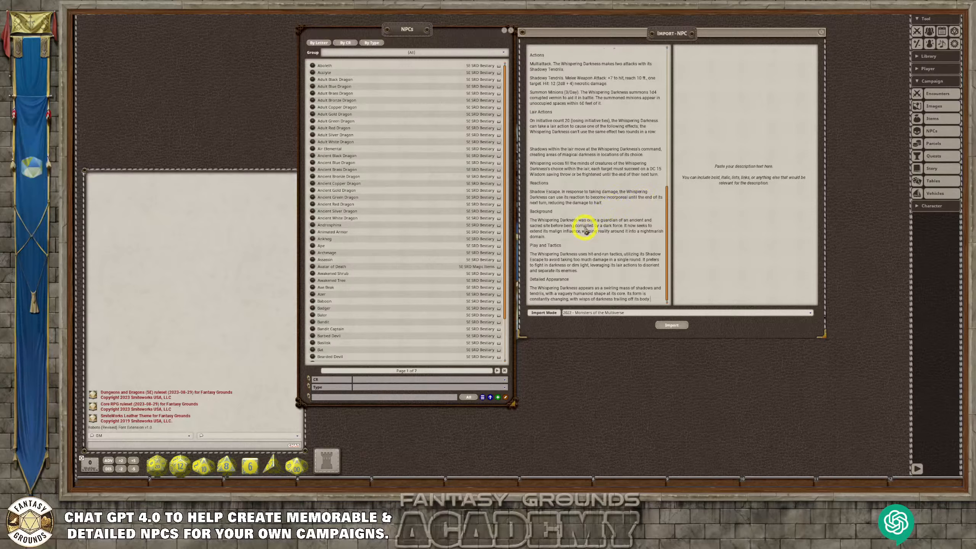
pyautogui.scroll(5, 584, 227)
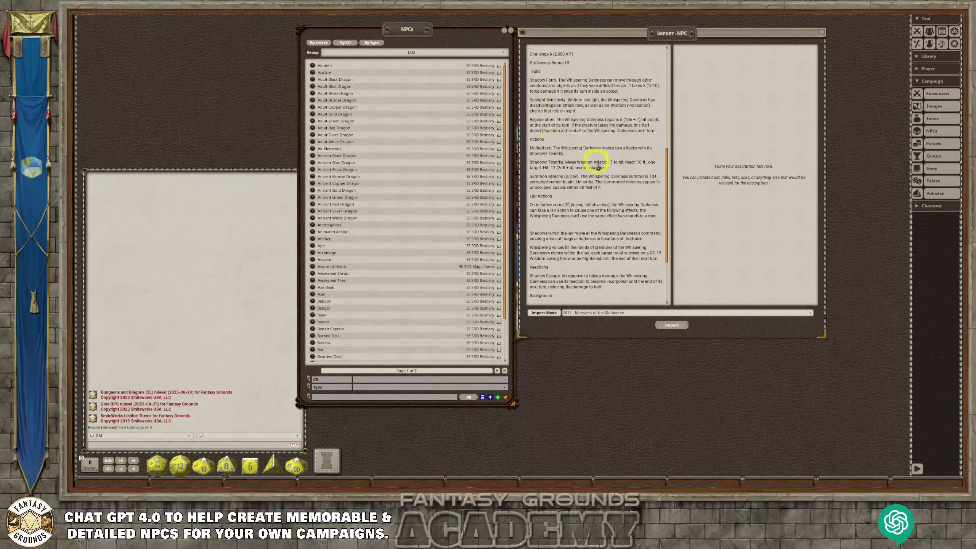
pyautogui.scroll(10, 591, 180)
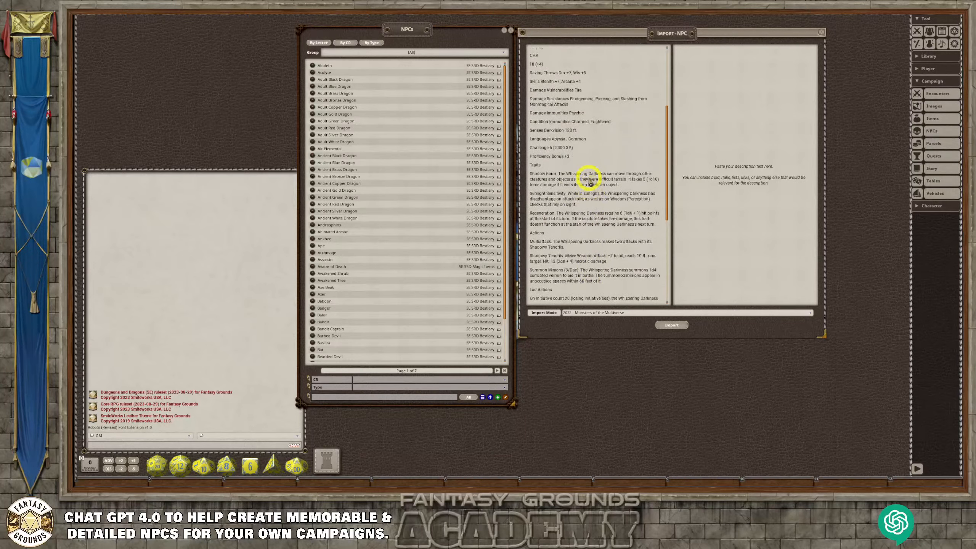
pyautogui.scroll(4, 590, 181)
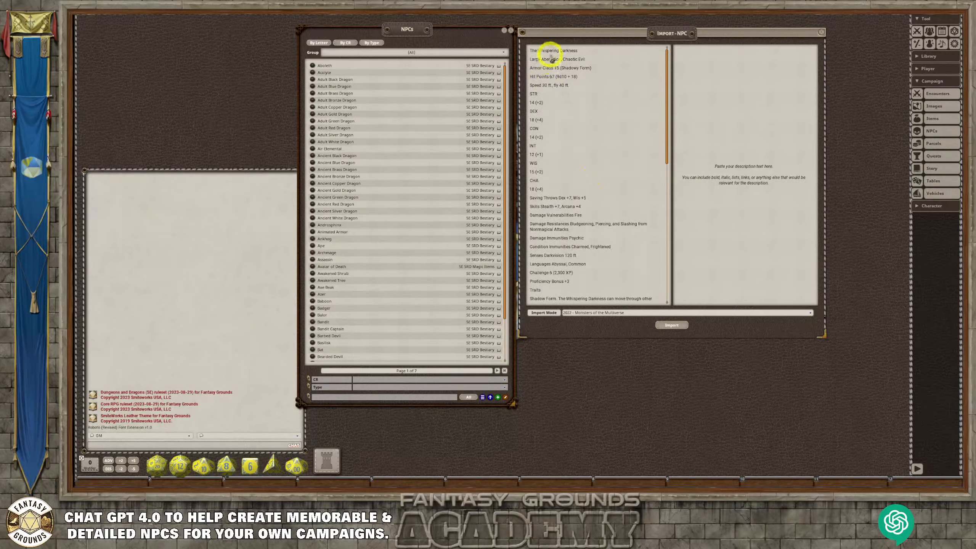
# Review the pasted stat block from the ability scores through traits, actions, lair actions and reactions to the closing description sections.
pyautogui.scroll(-3, 557, 133)
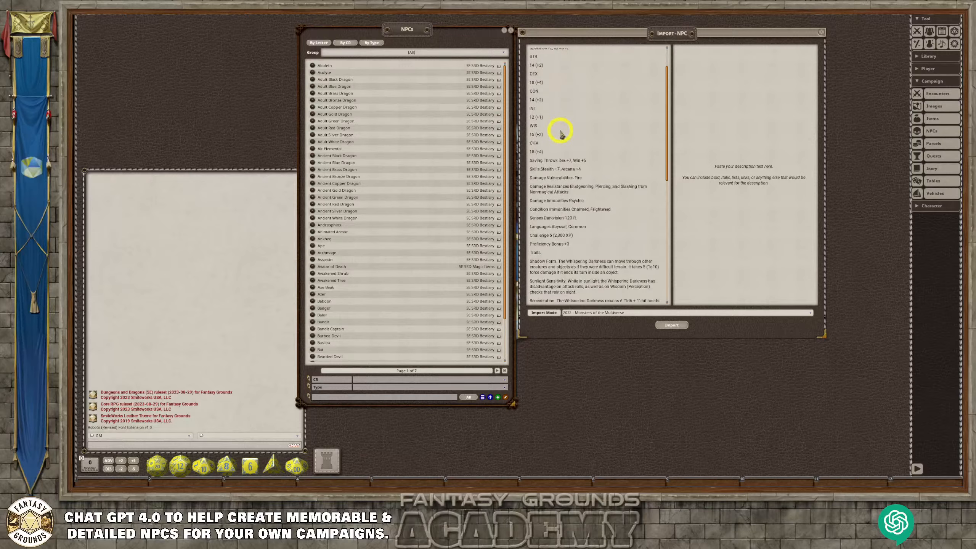
pyautogui.scroll(3, 542, 127)
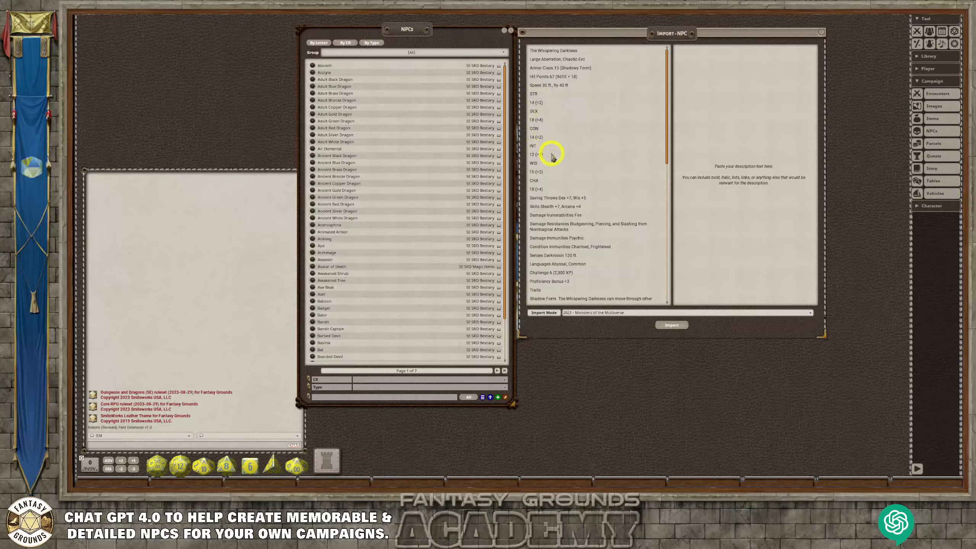
pyautogui.scroll(-1, 573, 189)
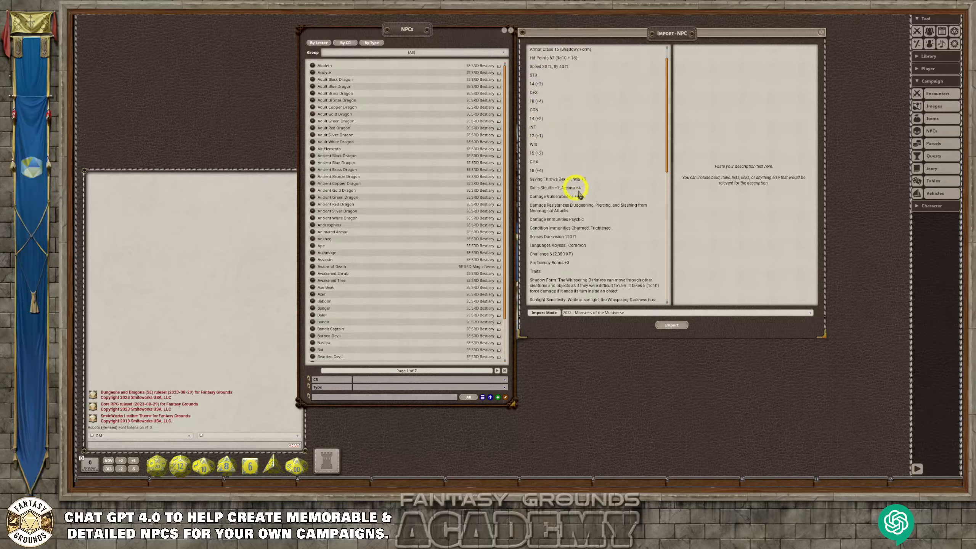
pyautogui.scroll(-1, 569, 230)
pyautogui.scroll(-1, 568, 231)
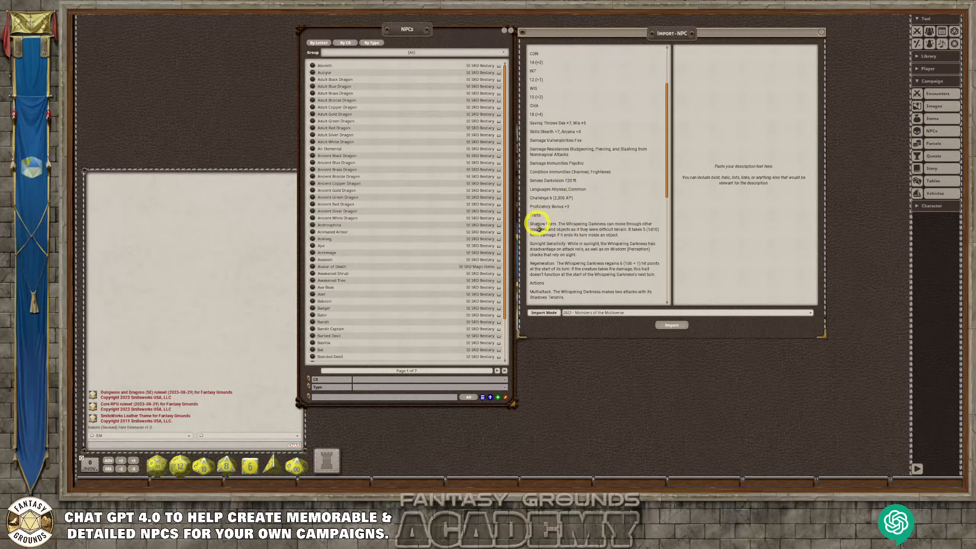
pyautogui.scroll(-1, 565, 238)
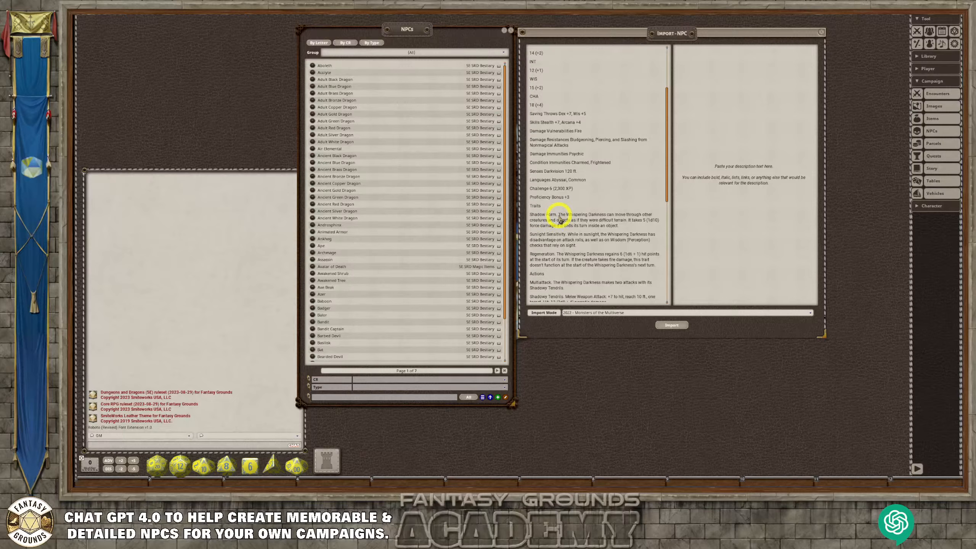
pyautogui.scroll(-5, 575, 229)
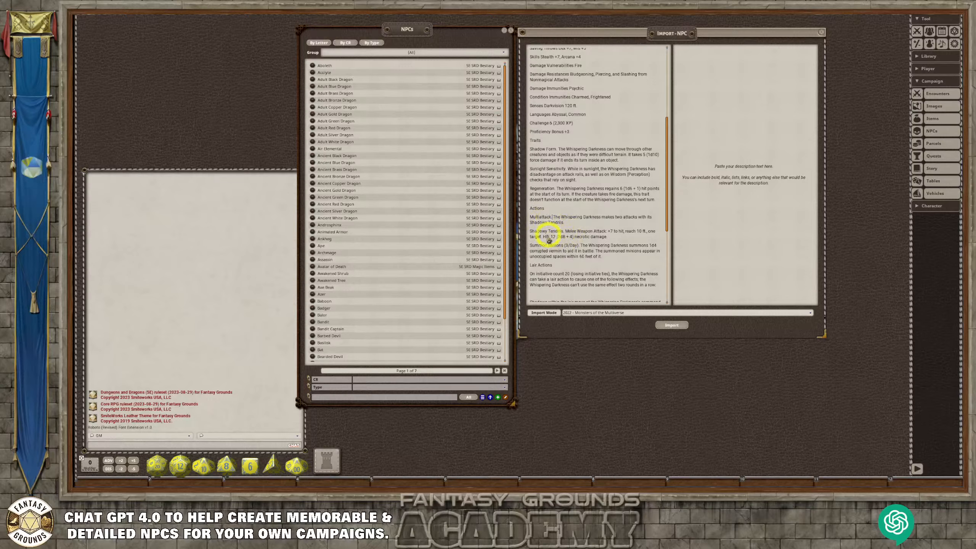
pyautogui.scroll(-1, 565, 233)
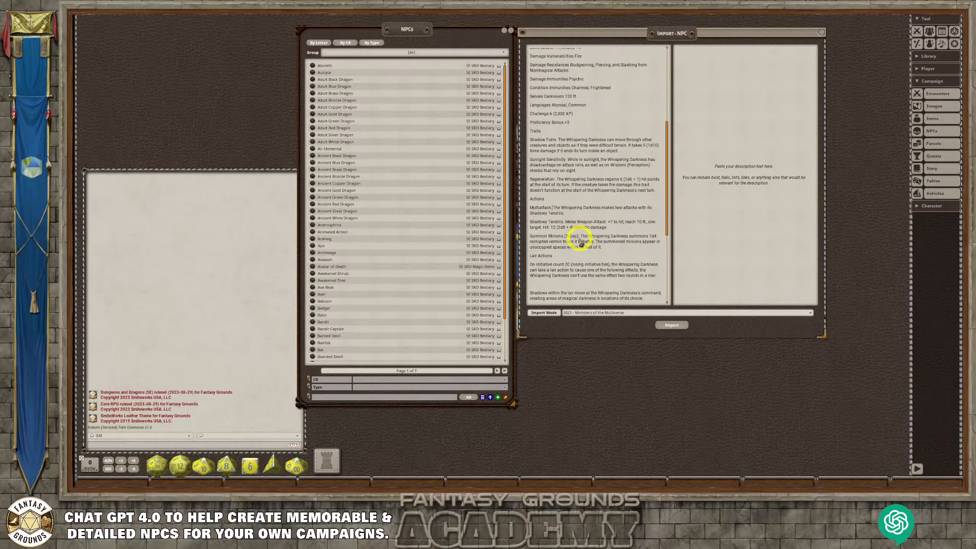
pyautogui.scroll(-3, 581, 242)
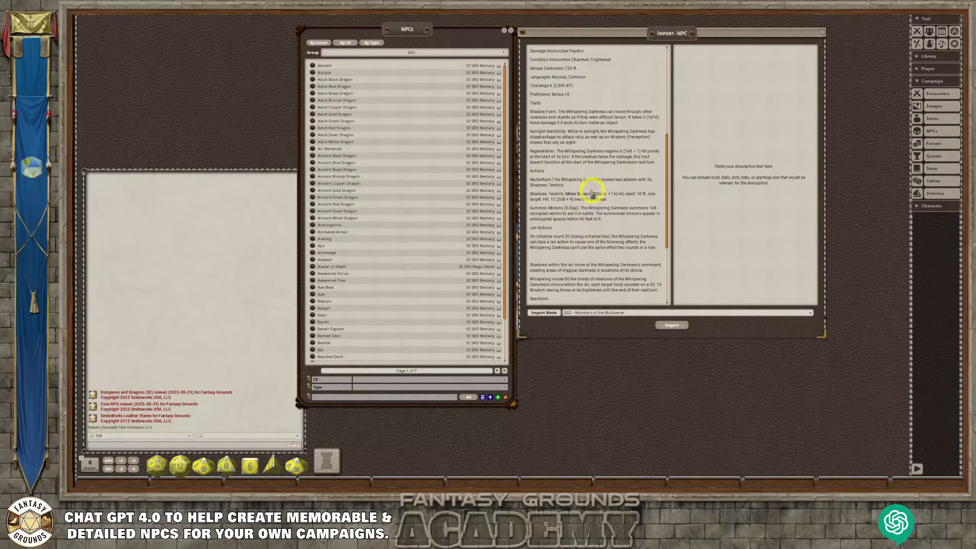
pyautogui.scroll(-4, 593, 218)
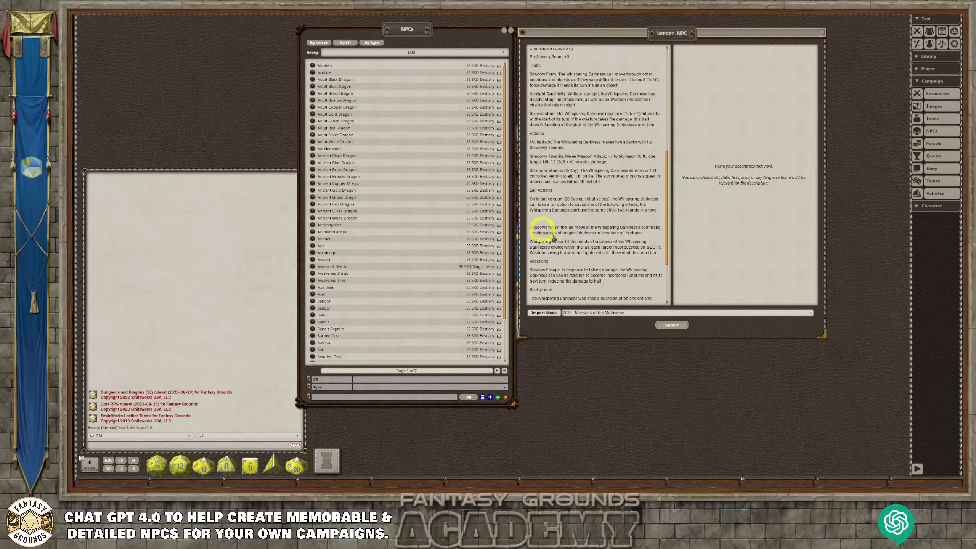
pyautogui.scroll(-4, 565, 242)
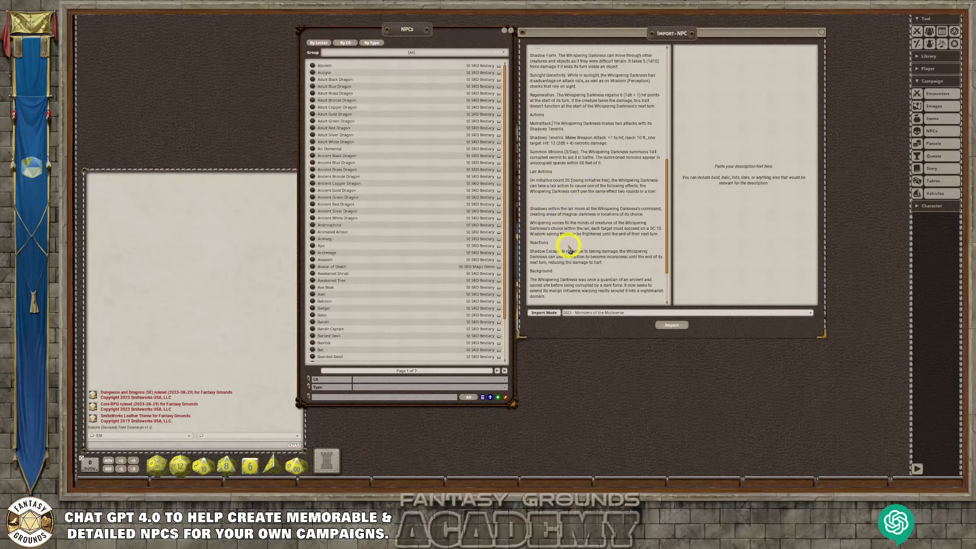
pyautogui.scroll(-4, 566, 236)
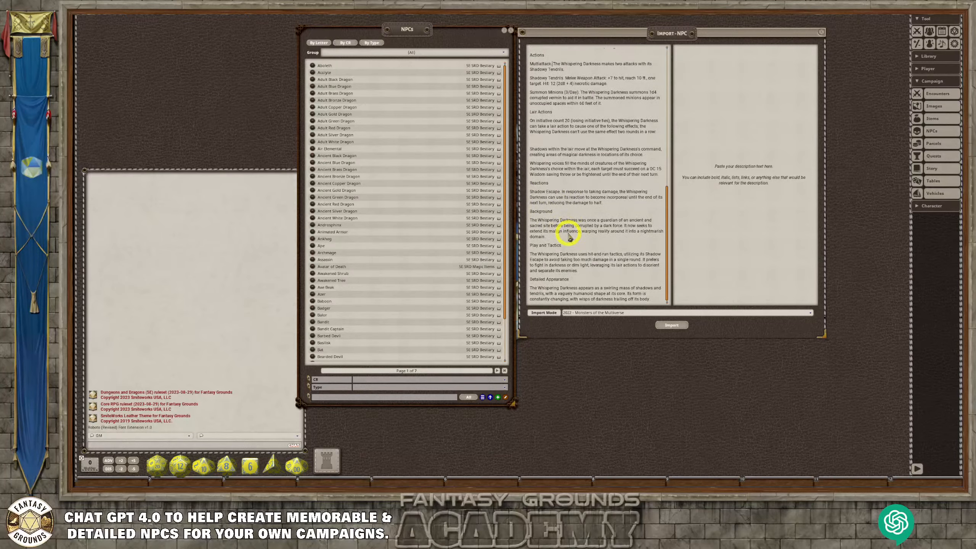
# Move the Background, Play and Tactics, and Detailed Appearance sections from the stat block into the description field.
pyautogui.moveTo(649, 299); pyautogui.dragTo(529, 214)
pyautogui.hotkey('ctrl', 'c')
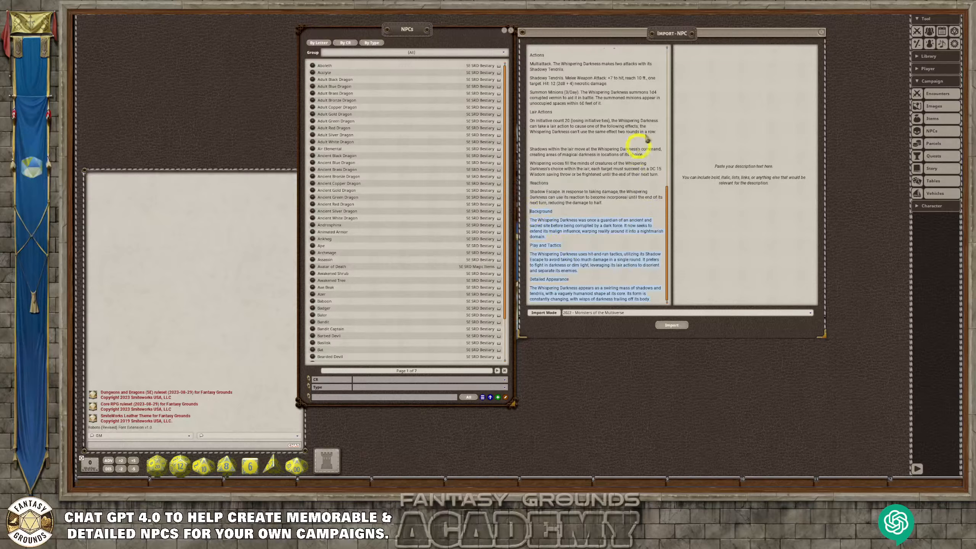
pyautogui.click(718, 113)
pyautogui.hotkey('ctrl', 'v')
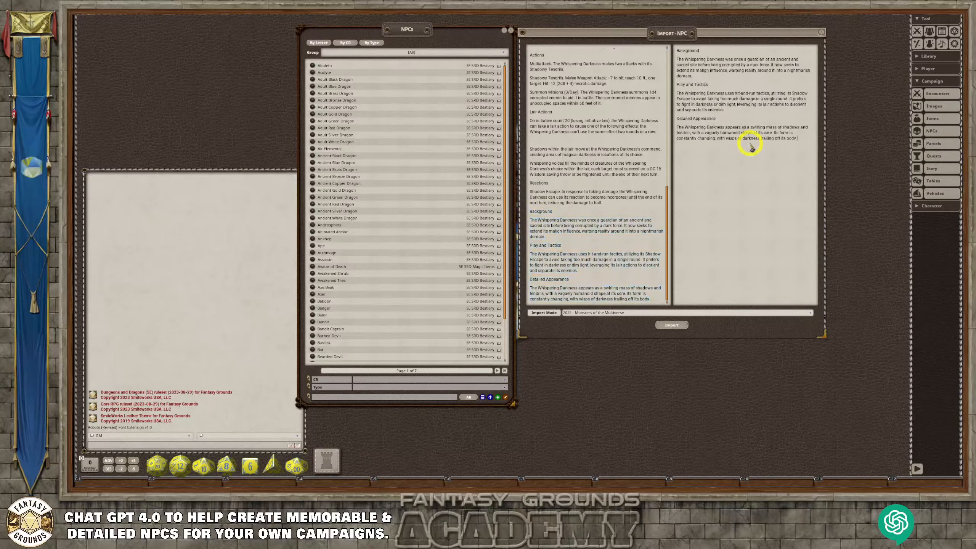
pyautogui.moveTo(650, 300); pyautogui.dragTo(524, 215)
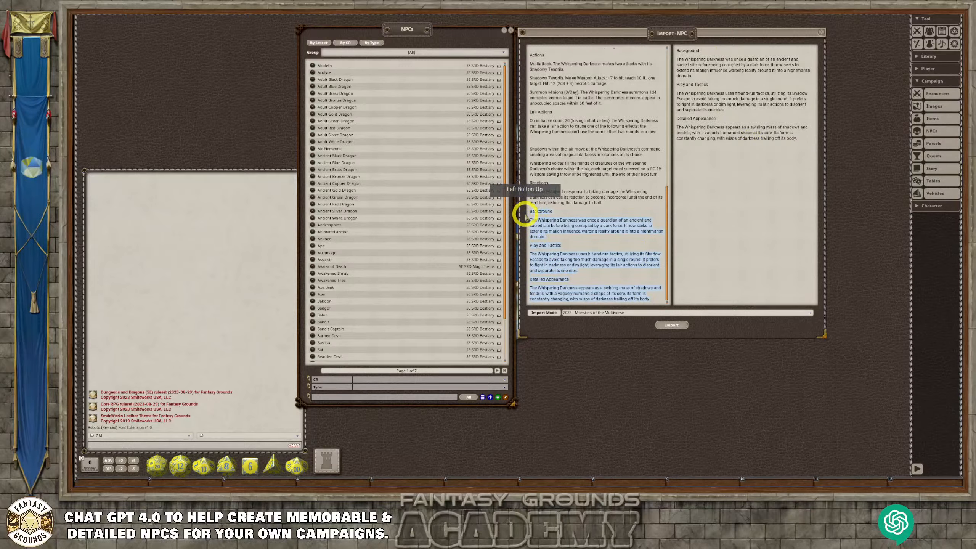
pyautogui.press('Delete')
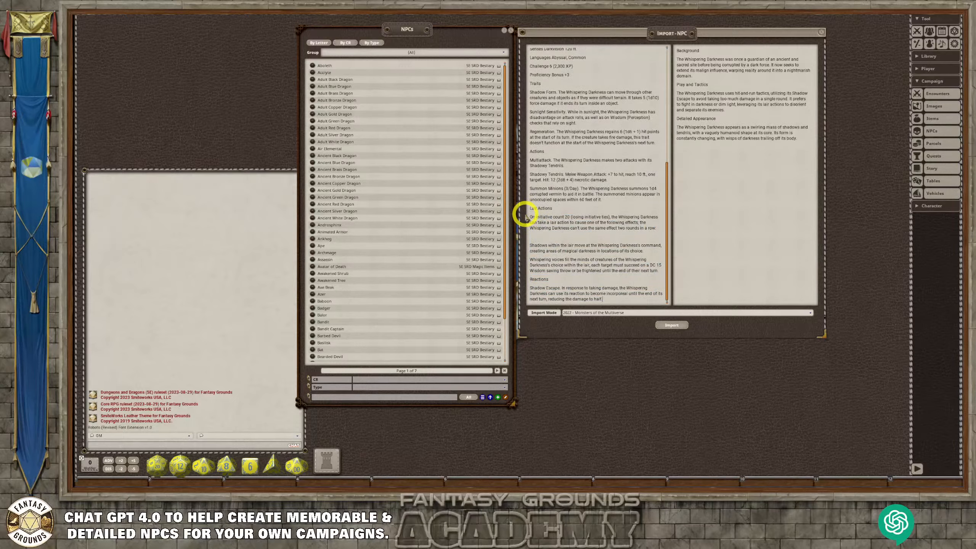
# Run Clean Up Text on the stat block and check the cleaned text through to the Reactions section.
pyautogui.scroll(3, 596, 157)
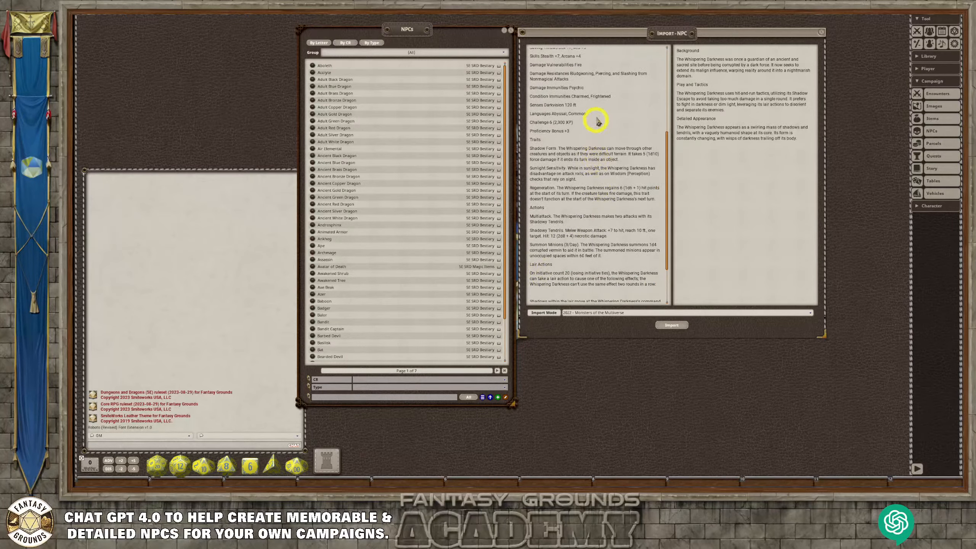
pyautogui.rightClick(600, 122)
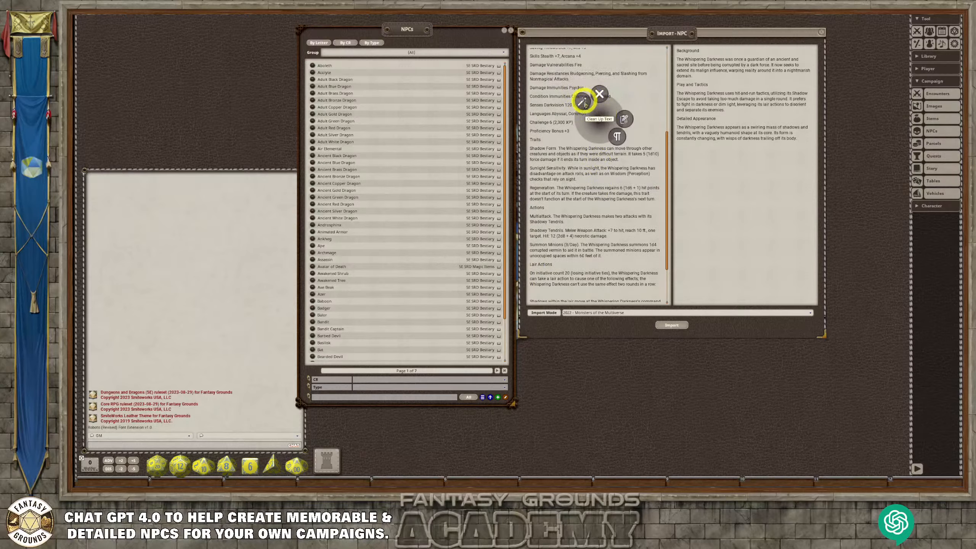
pyautogui.click(583, 101)
pyautogui.scroll(6, 606, 191)
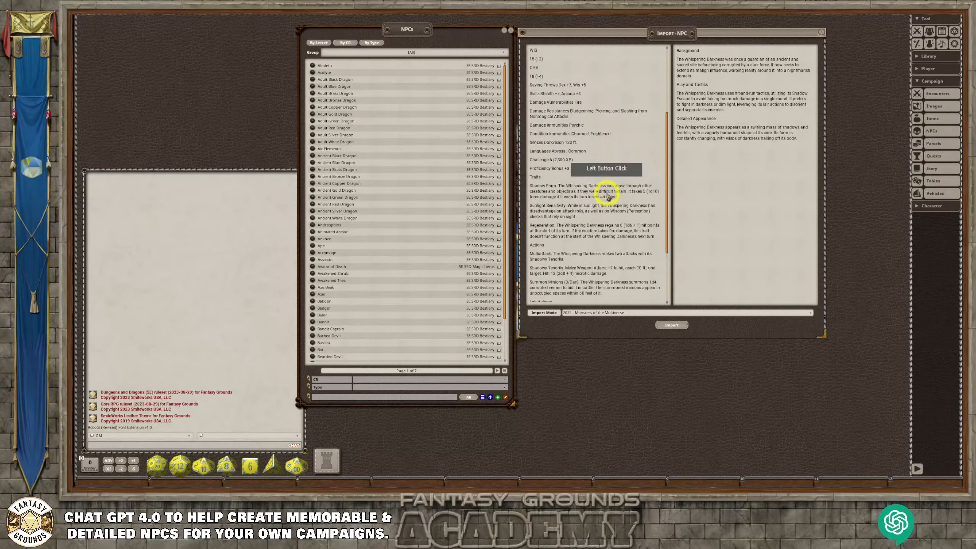
pyautogui.scroll(-10, 565, 131)
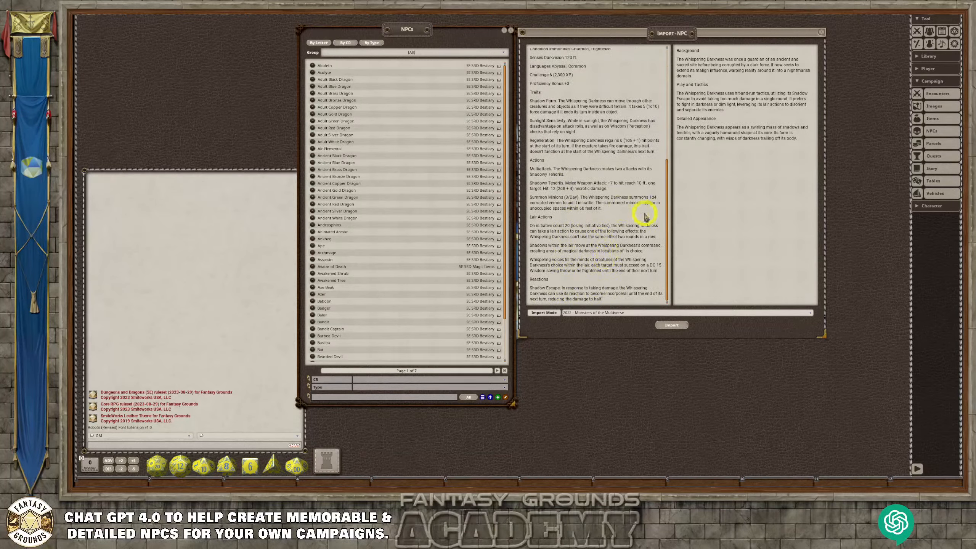
# Copy the name "The Whispering Darkness" from the stat block onto a new first line above Background in the description.
pyautogui.click(700, 75)
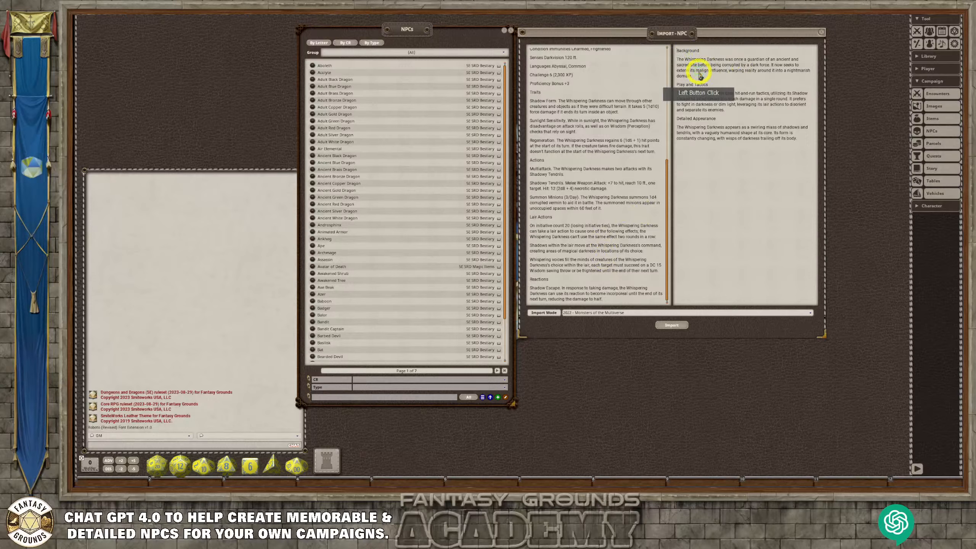
pyautogui.press('Return')
pyautogui.scroll(10, 597, 75)
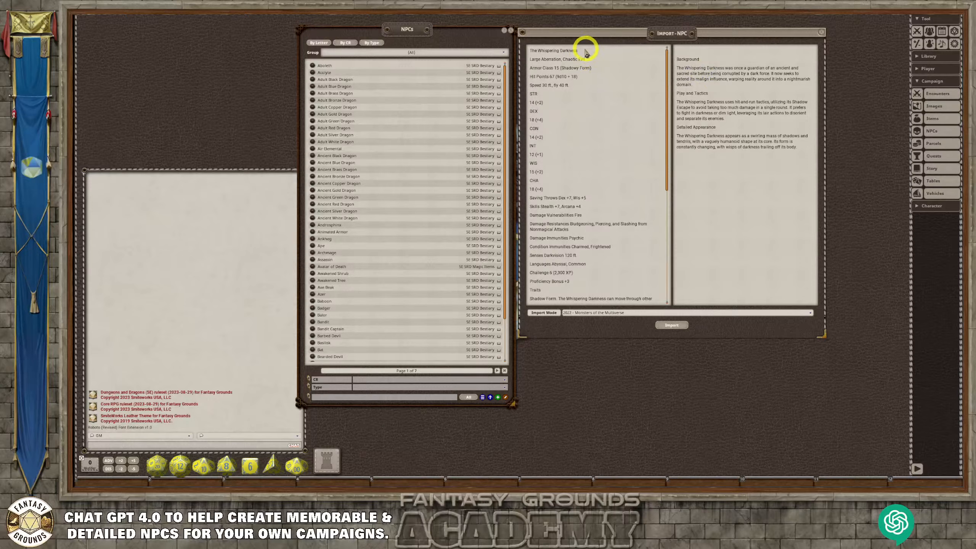
pyautogui.moveTo(528, 50); pyautogui.dragTo(568, 63)
pyautogui.hotkey('ctrl', 'c')
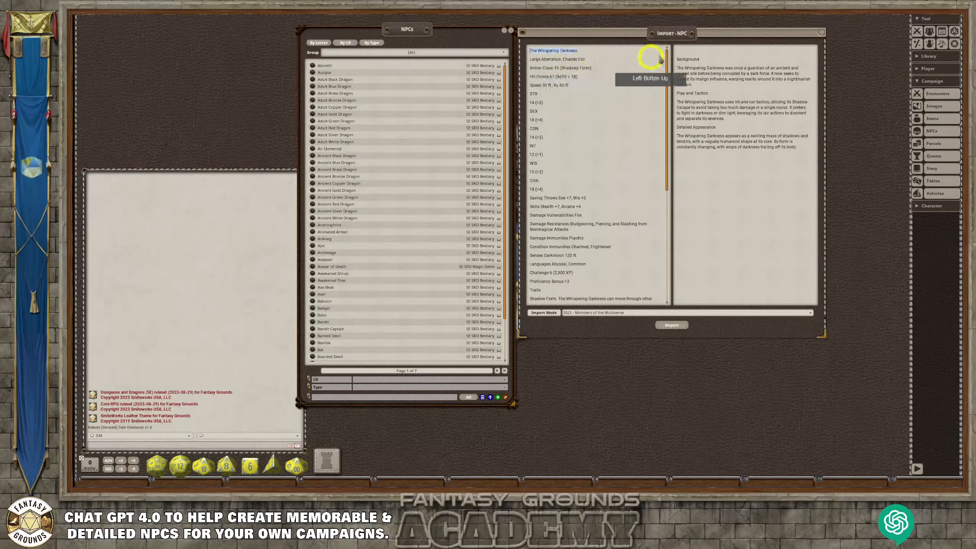
pyautogui.click(682, 49)
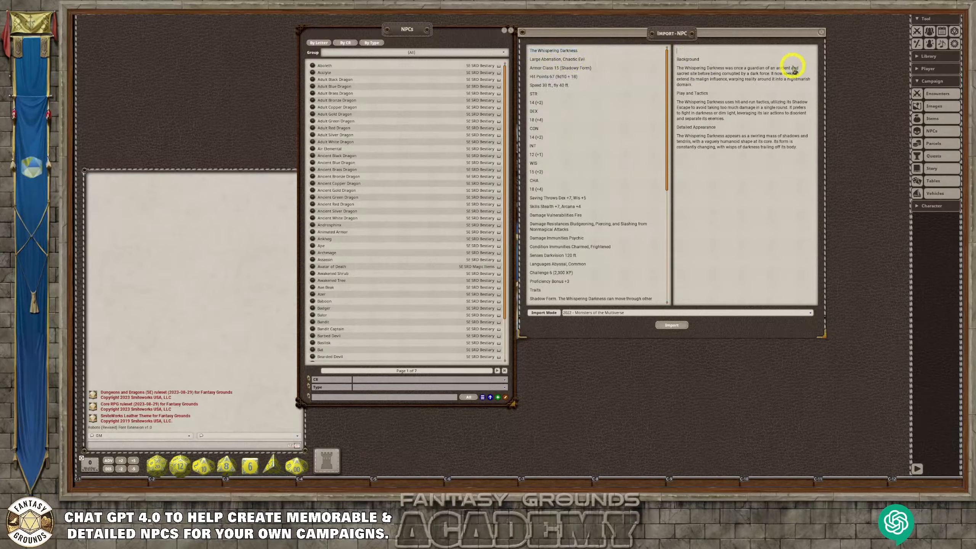
pyautogui.hotkey('ctrl', 'v')
# Format "The Whispering Darkness" in the description as a heading and remove the blank line beneath it.
pyautogui.moveTo(634, 50); pyautogui.dragTo(633, 50)
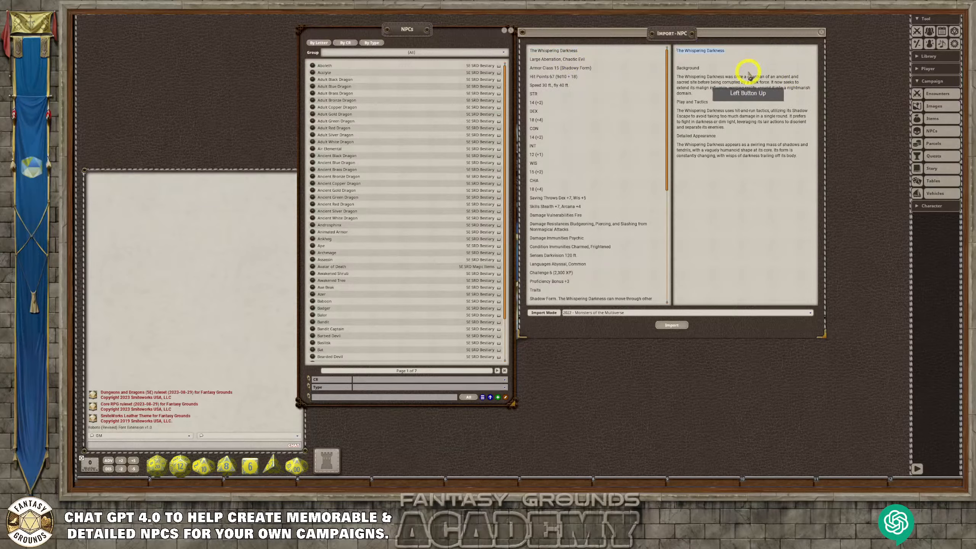
pyautogui.hotkey('ctrl', '1')
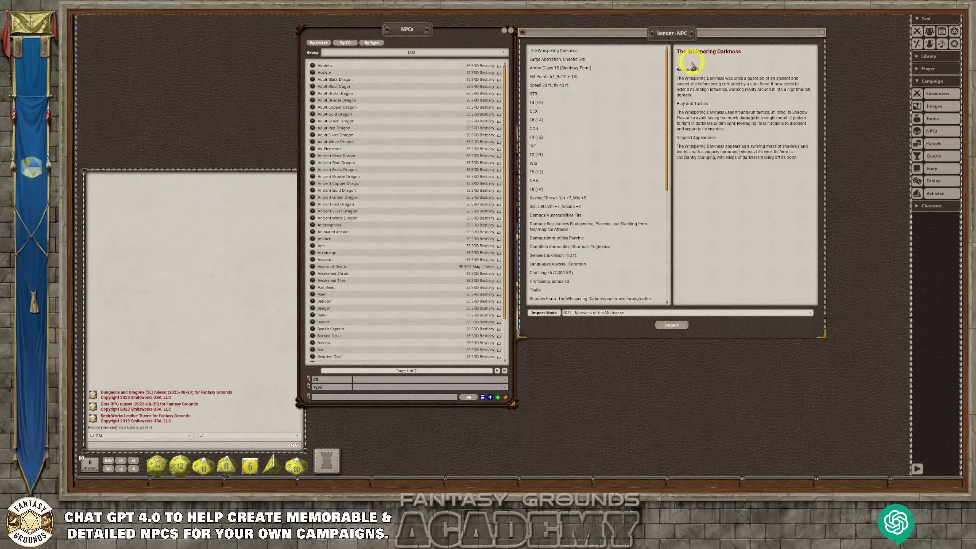
pyautogui.click(692, 62)
pyautogui.press('BackSpace')
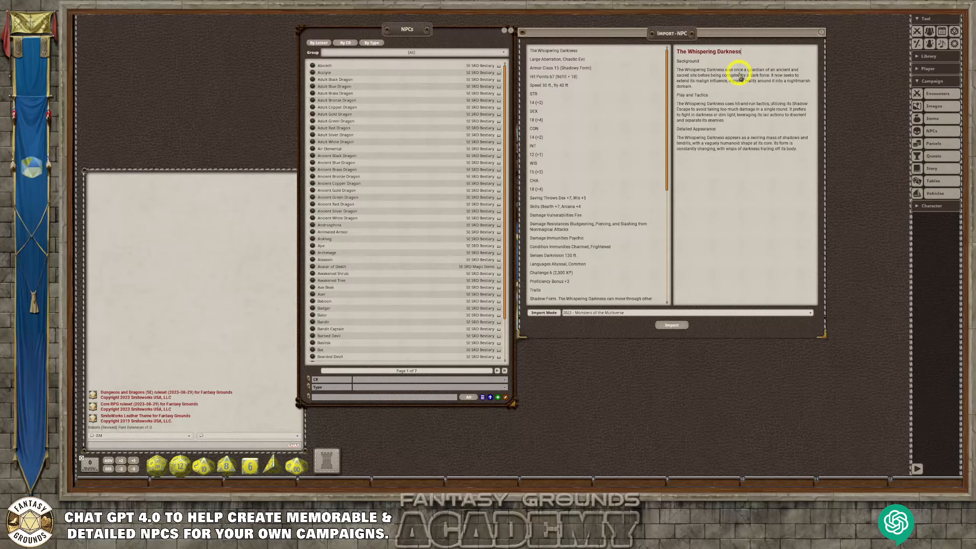
# Bold "The Whispering" at the start of the background paragraph and the "Play and Tactics" and "Detailed Appearance" subheadings in the description.
pyautogui.moveTo(706, 71); pyautogui.dragTo(676, 70)
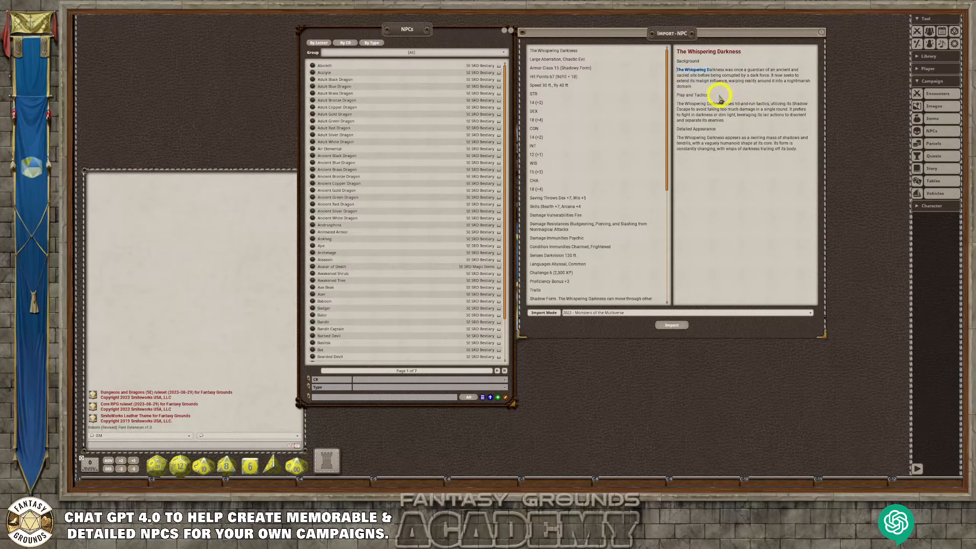
pyautogui.moveTo(709, 95); pyautogui.dragTo(675, 95)
pyautogui.hotkey('ctrl', 'b')
pyautogui.moveTo(718, 130); pyautogui.dragTo(677, 131)
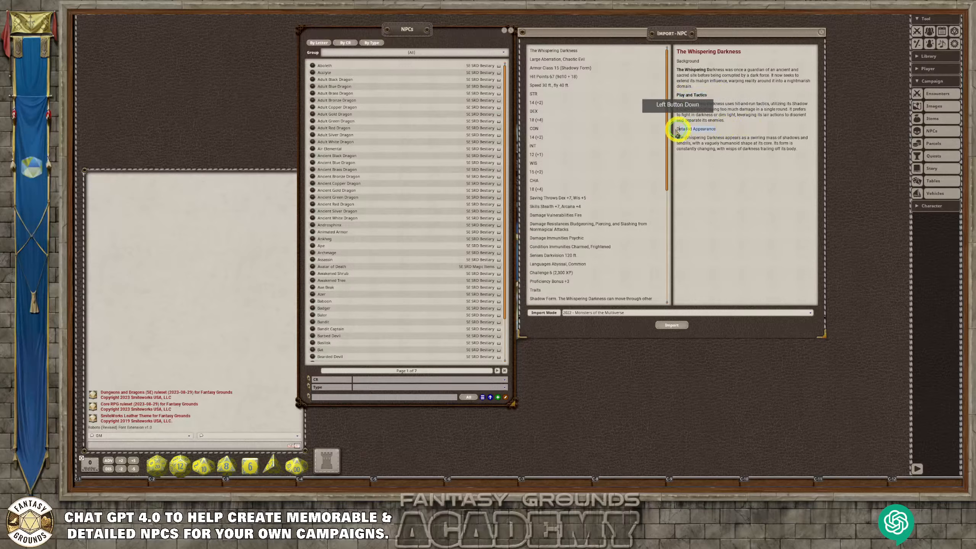
pyautogui.hotkey('ctrl', 'b')
pyautogui.click(808, 153)
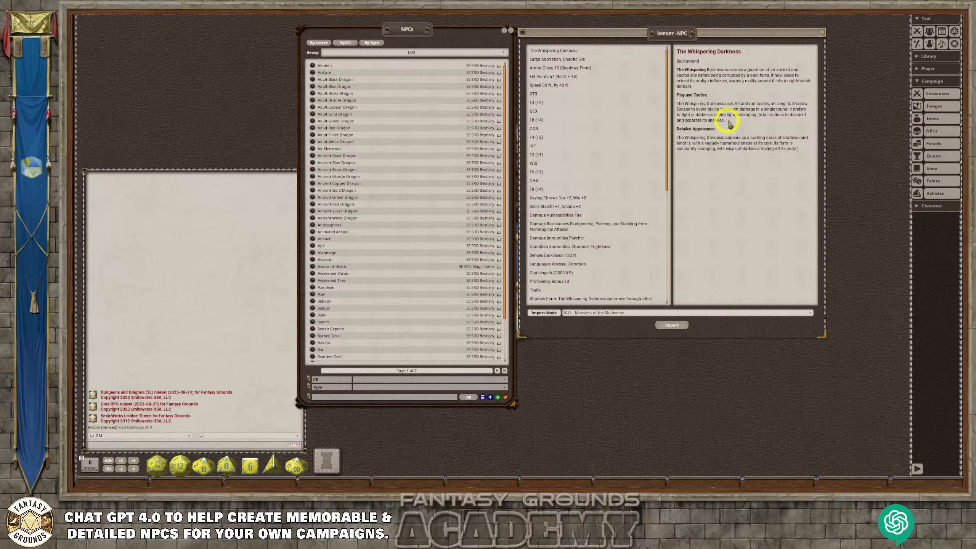
pyautogui.scroll(-1, 603, 166)
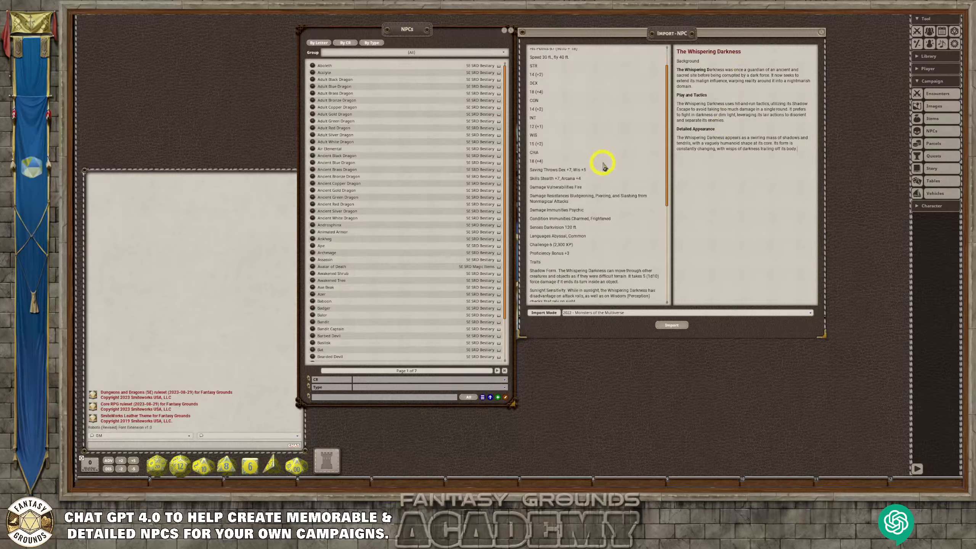
# Check the cleaned stat block from the traits through the reactions and import The Whispering Darkness as an NPC.
pyautogui.scroll(-6, 603, 166)
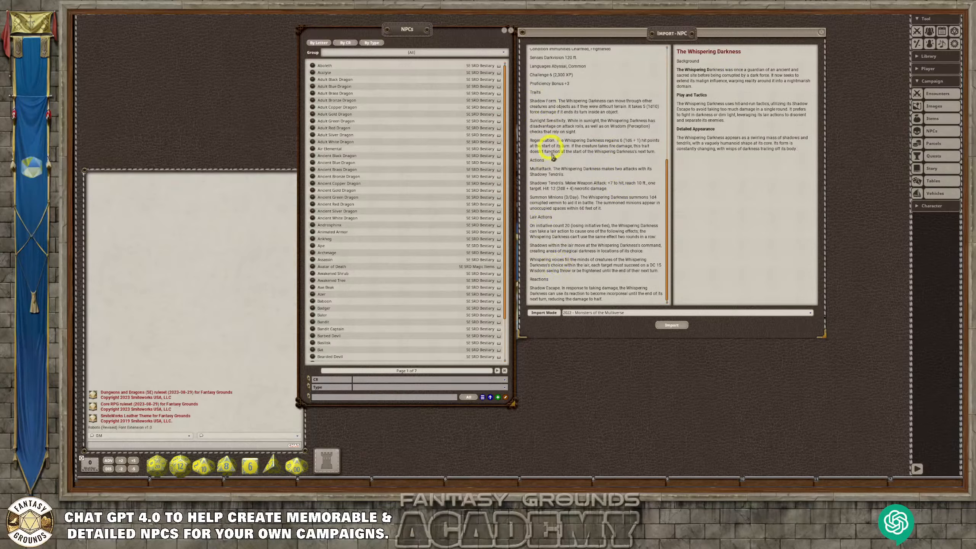
pyautogui.scroll(1, 557, 162)
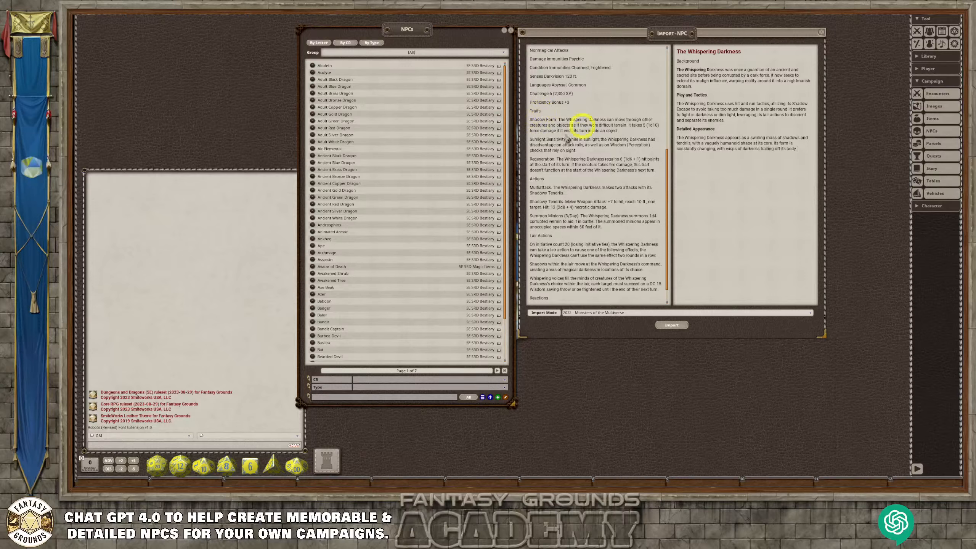
pyautogui.scroll(-1, 556, 179)
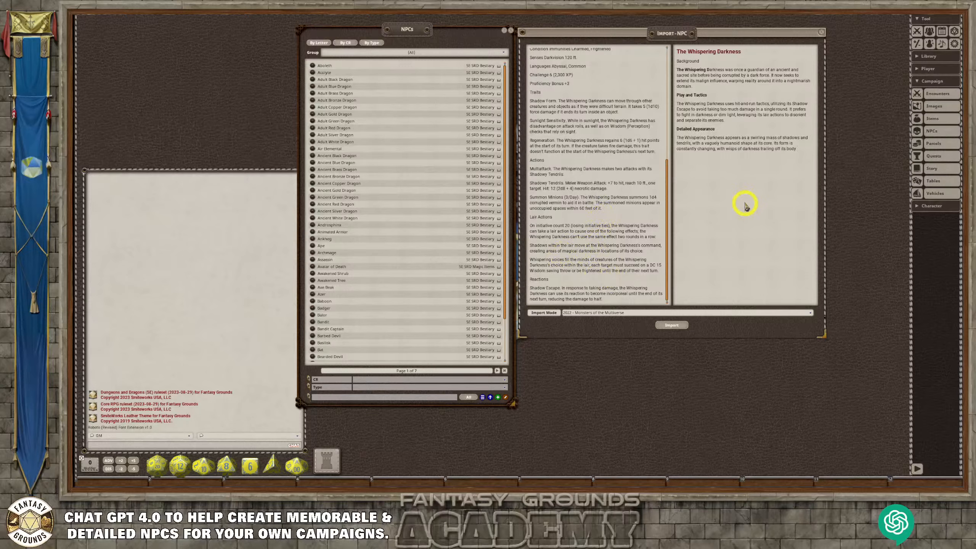
pyautogui.click(678, 325)
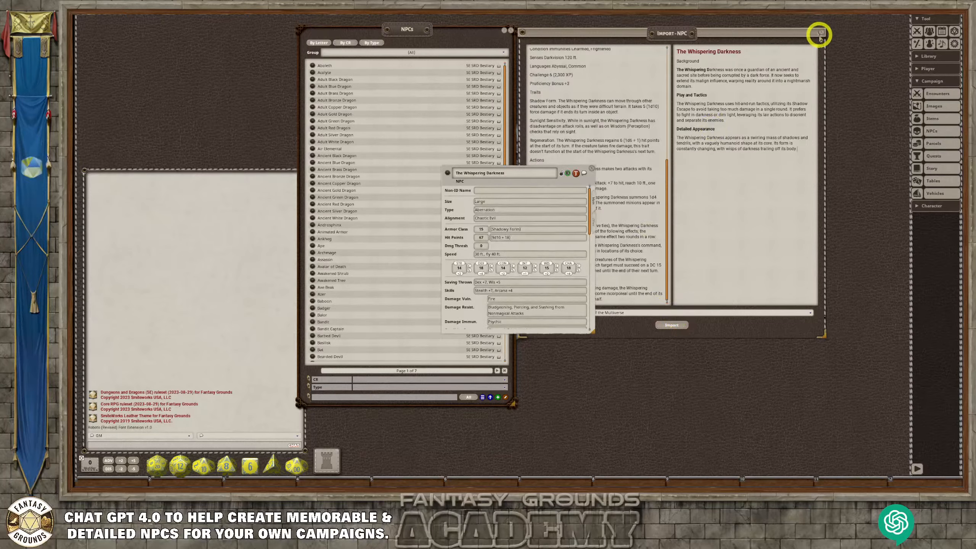
# Move the import window aside, enlarge the imported Whispering Darkness record and review its statistics, traits and actions.
pyautogui.moveTo(724, 39); pyautogui.dragTo(805, 31)
pyautogui.moveTo(559, 170); pyautogui.dragTo(567, 54)
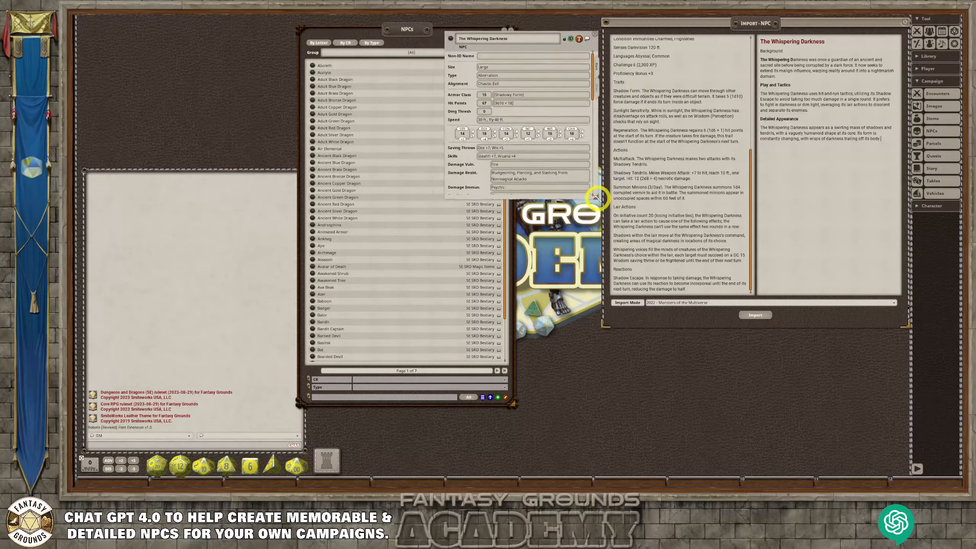
pyautogui.moveTo(596, 197); pyautogui.dragTo(743, 409)
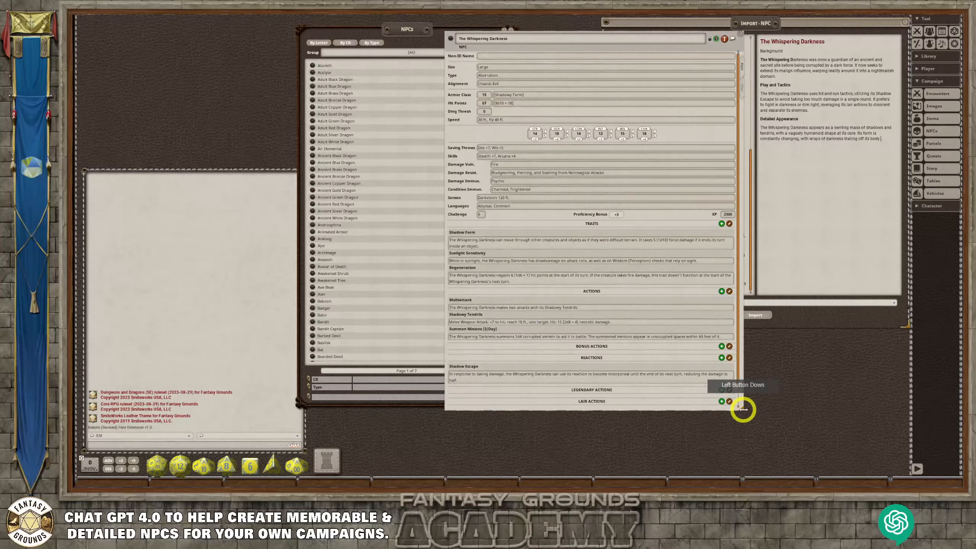
pyautogui.scroll(-2, 660, 398)
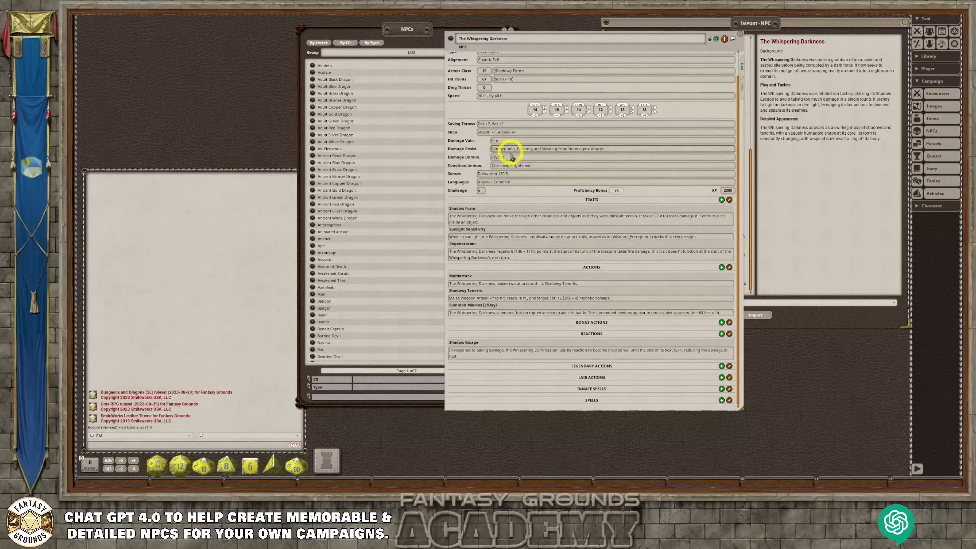
pyautogui.scroll(1, 511, 164)
pyautogui.scroll(2, 511, 158)
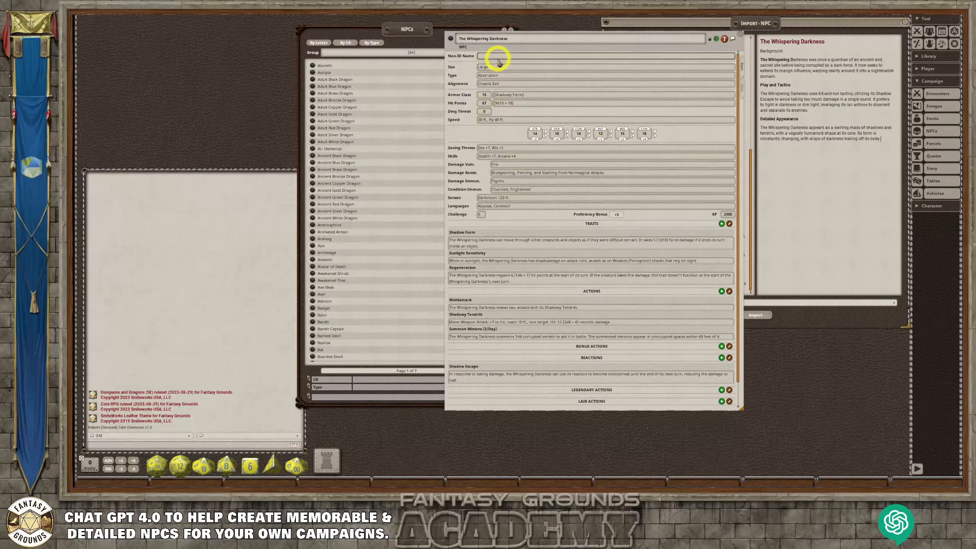
# Set the Non-ID name of The Whispering Darkness to "Malevolent Dark Cloud" and mark the NPC as unidentified.
pyautogui.click(511, 57)
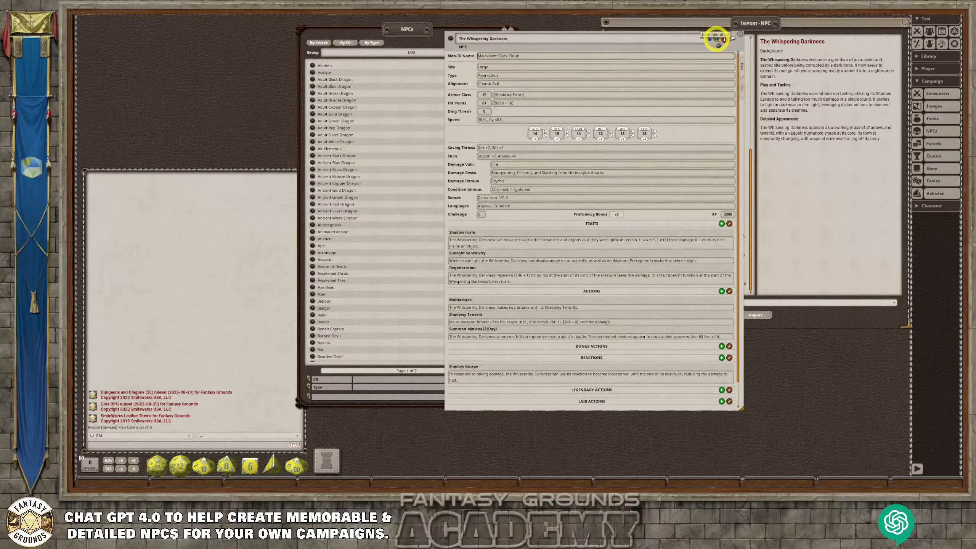
pyautogui.click(717, 42)
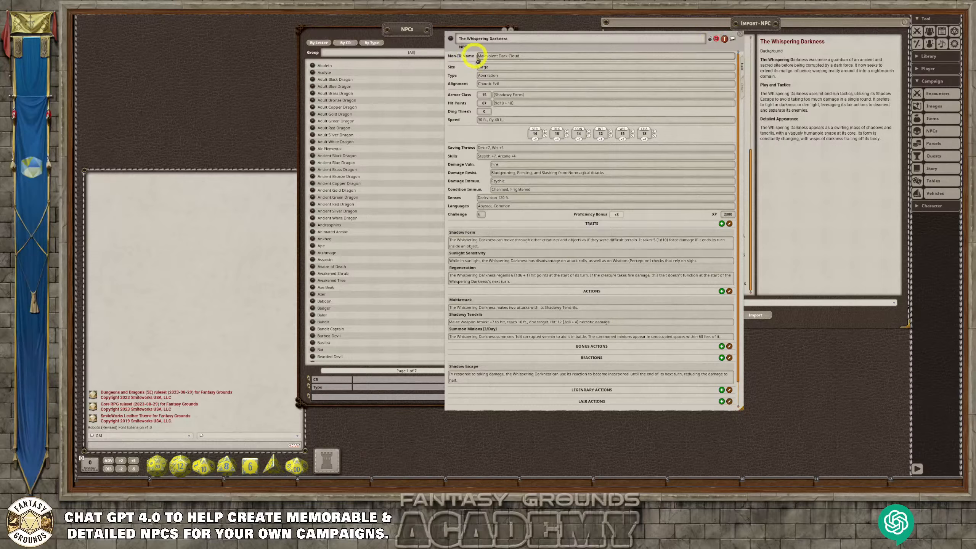
pyautogui.click(511, 40)
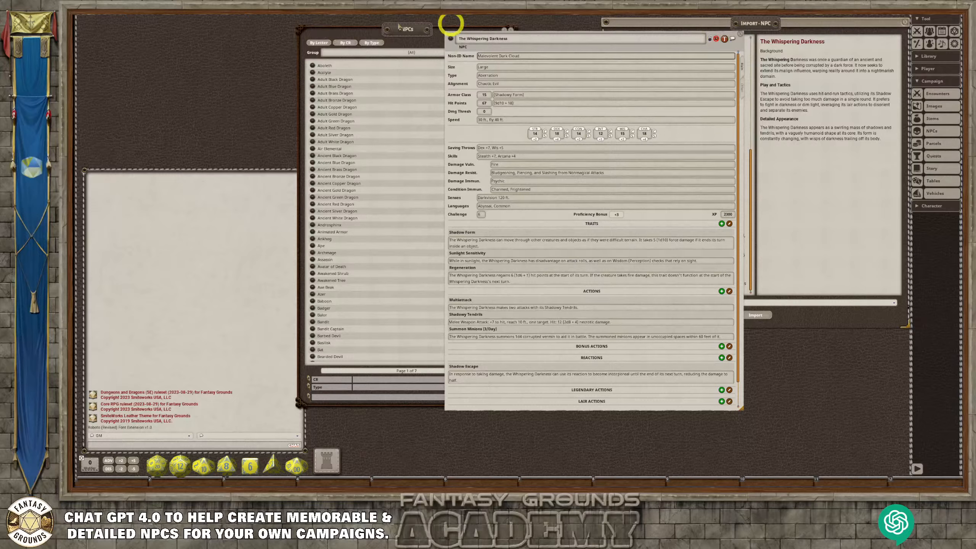
# Close the NPC list, lock The Whispering Darkness record against editing and move it clear of the import window.
pyautogui.click(497, 28)
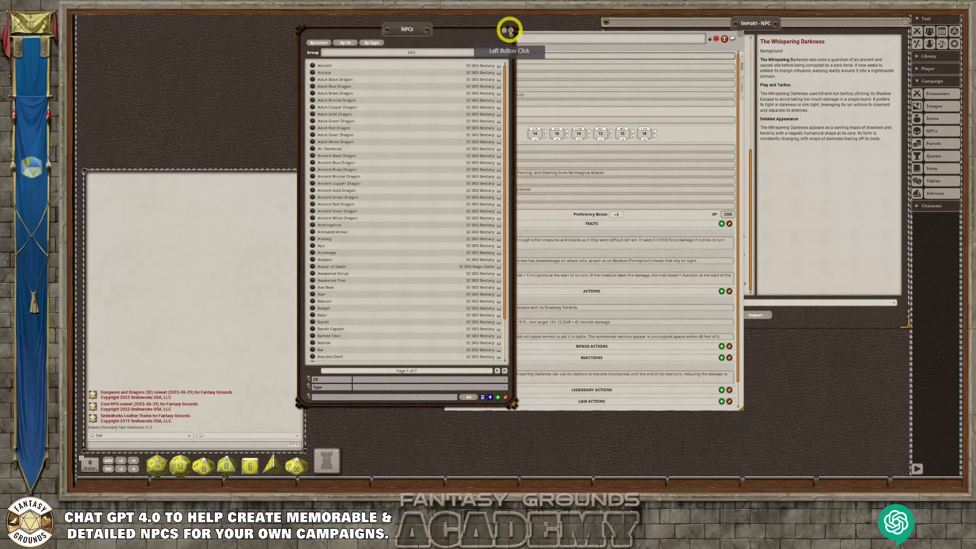
pyautogui.click(509, 31)
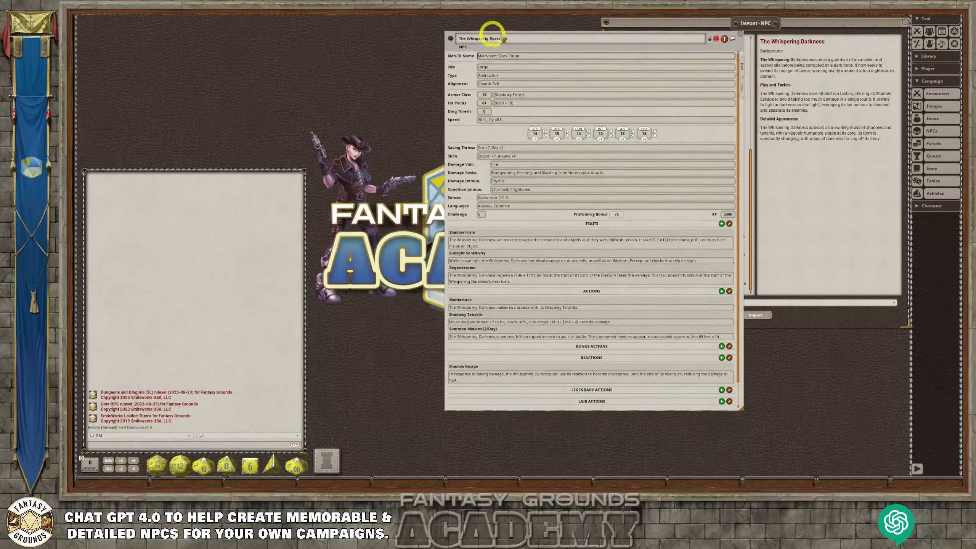
pyautogui.click(707, 39)
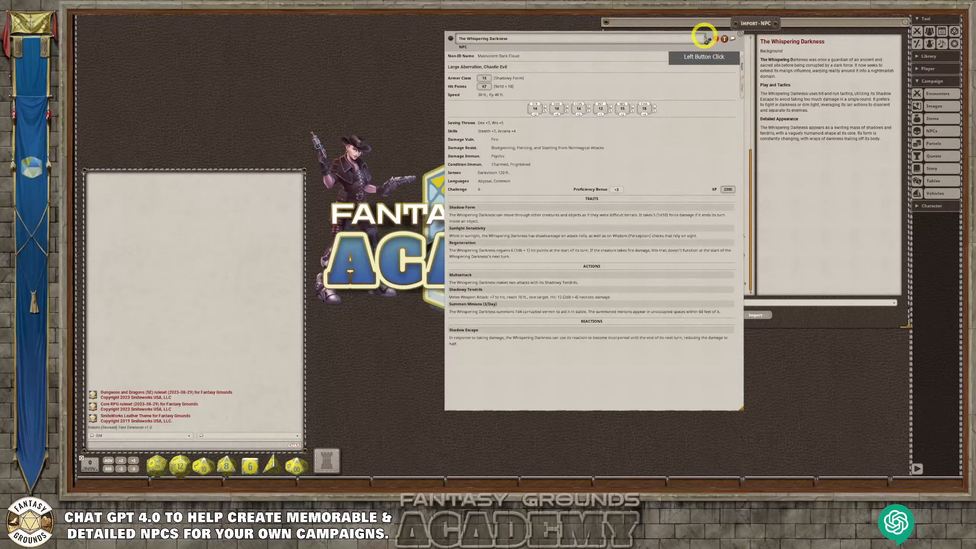
pyautogui.moveTo(707, 38); pyautogui.dragTo(638, 37)
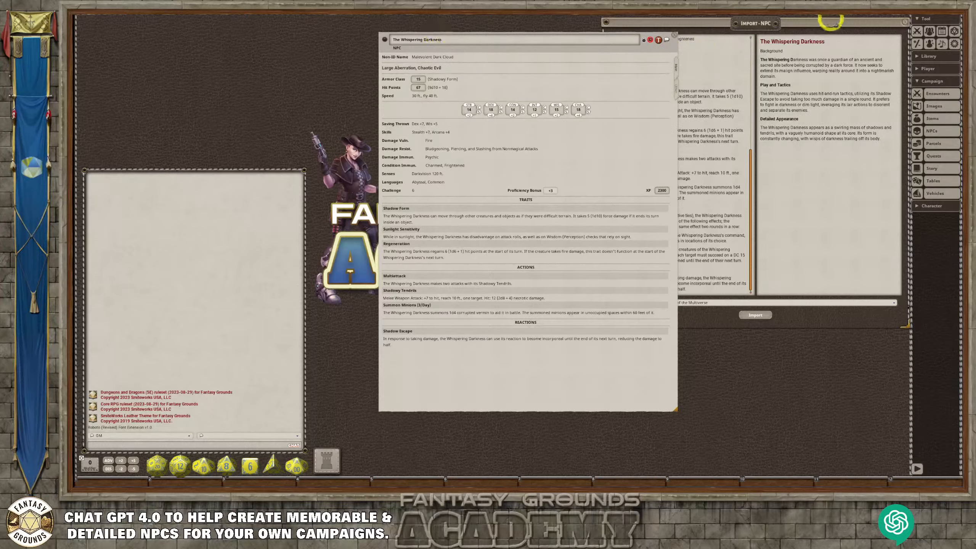
# Open the Combat Tracker and add The Whispering Darkness to it.
pyautogui.click(916, 30)
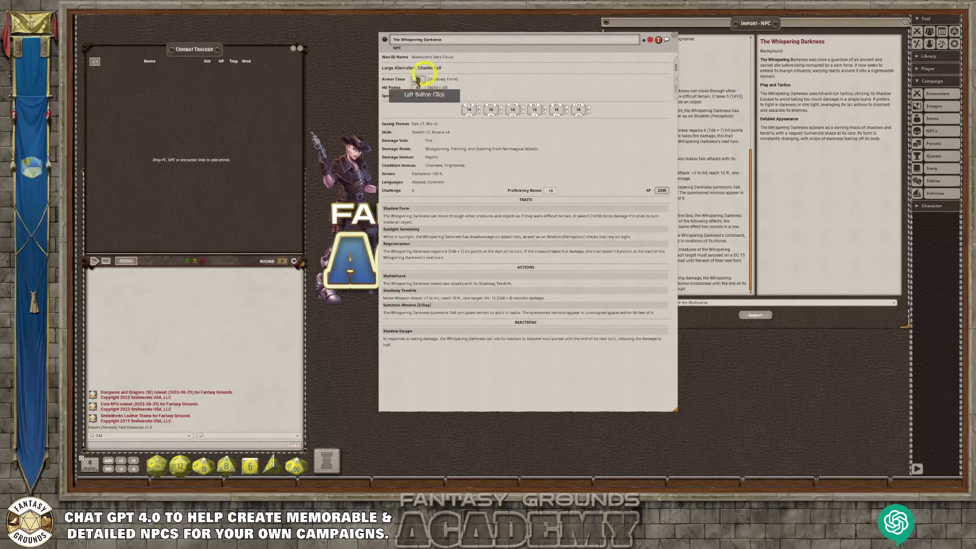
pyautogui.click(285, 88)
pyautogui.moveTo(285, 88); pyautogui.dragTo(179, 109)
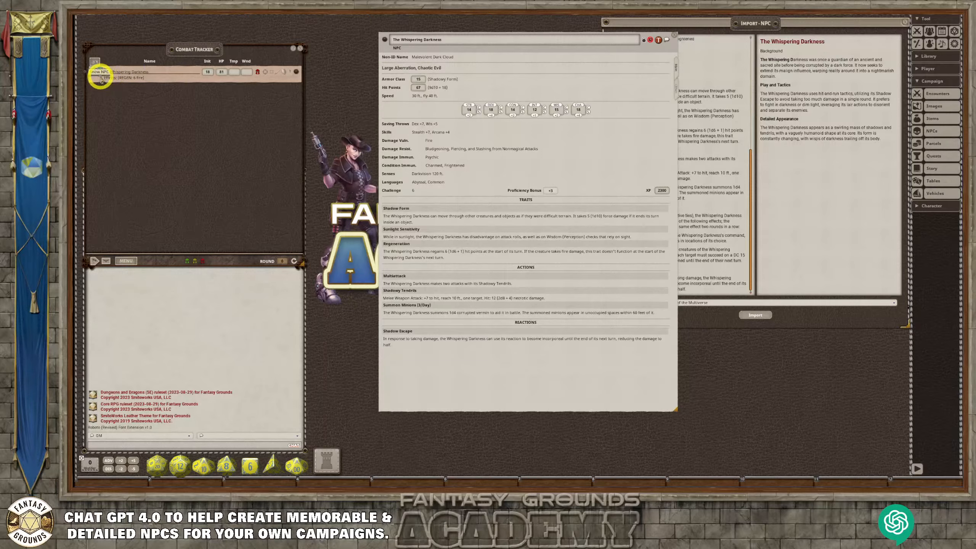
pyautogui.click(221, 126)
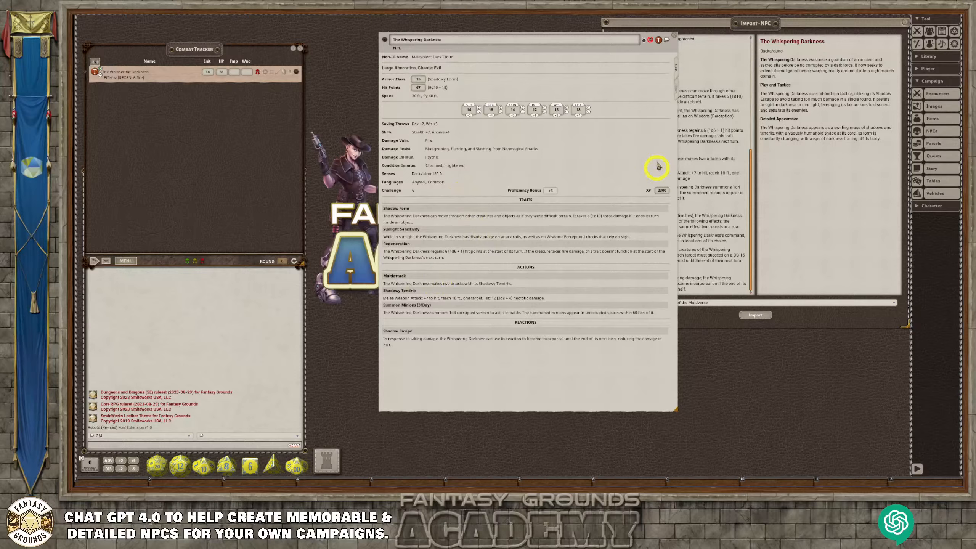
# Examine the imported description of The Whispering Darkness and compare it with the same page of the Adult Blue Dragon record.
pyautogui.click(676, 88)
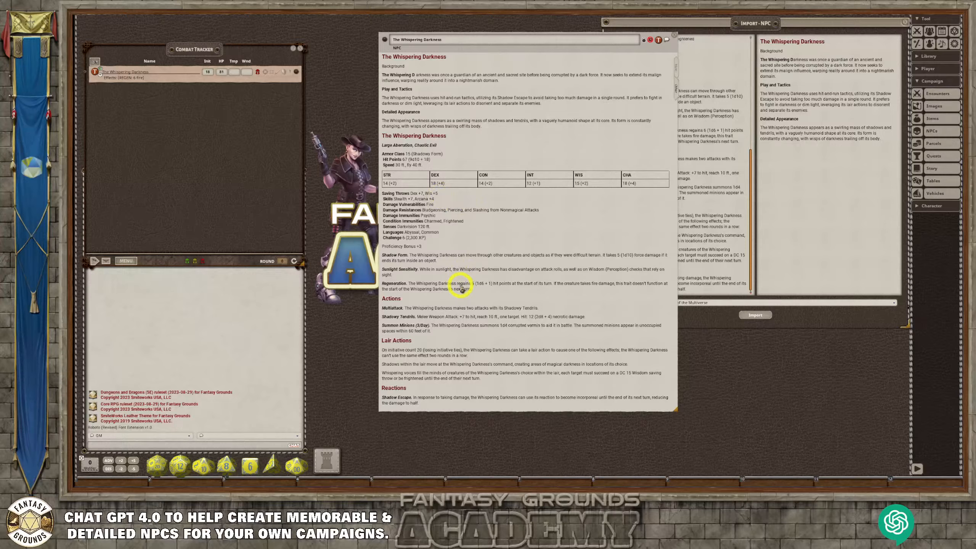
pyautogui.click(945, 133)
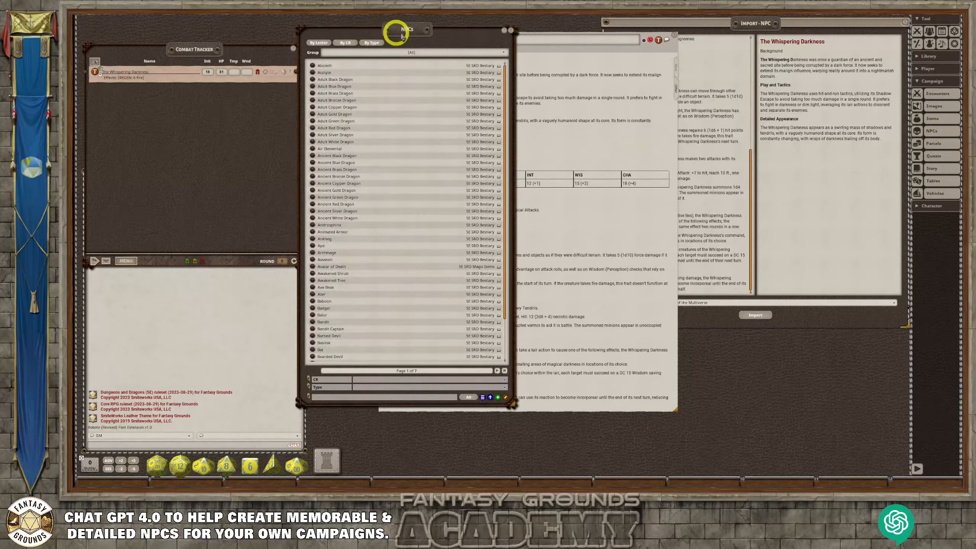
pyautogui.moveTo(396, 32); pyautogui.dragTo(228, 34)
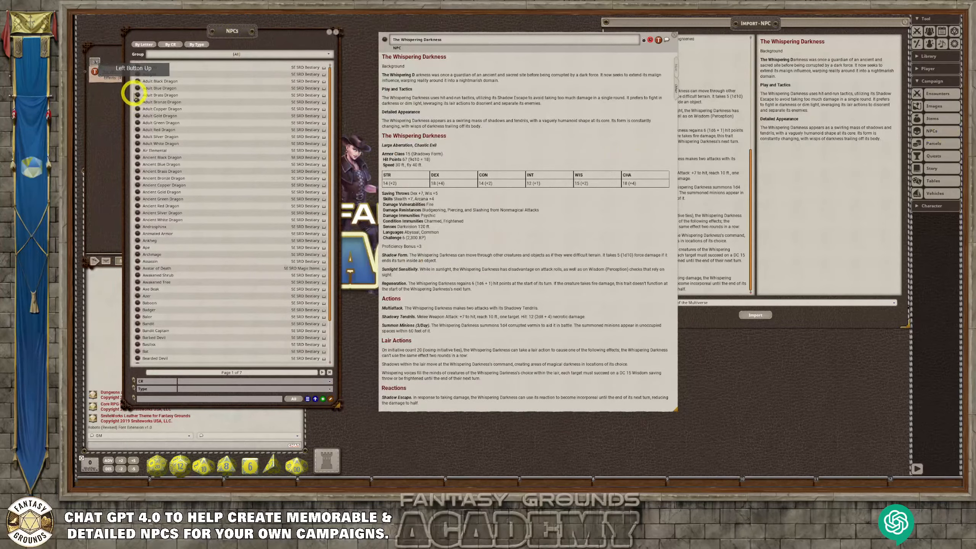
pyautogui.click(138, 88)
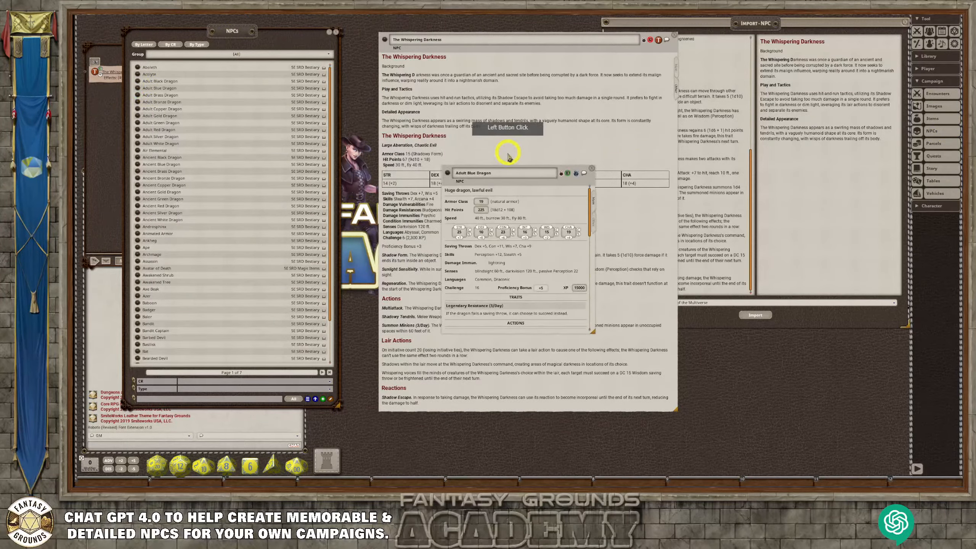
pyautogui.moveTo(509, 165); pyautogui.dragTo(638, 183)
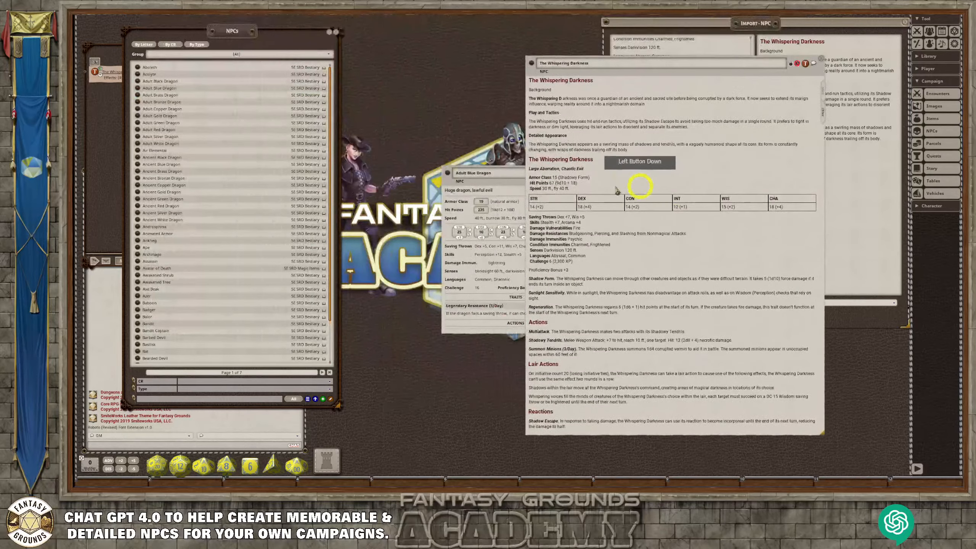
pyautogui.moveTo(482, 171); pyautogui.dragTo(297, 69)
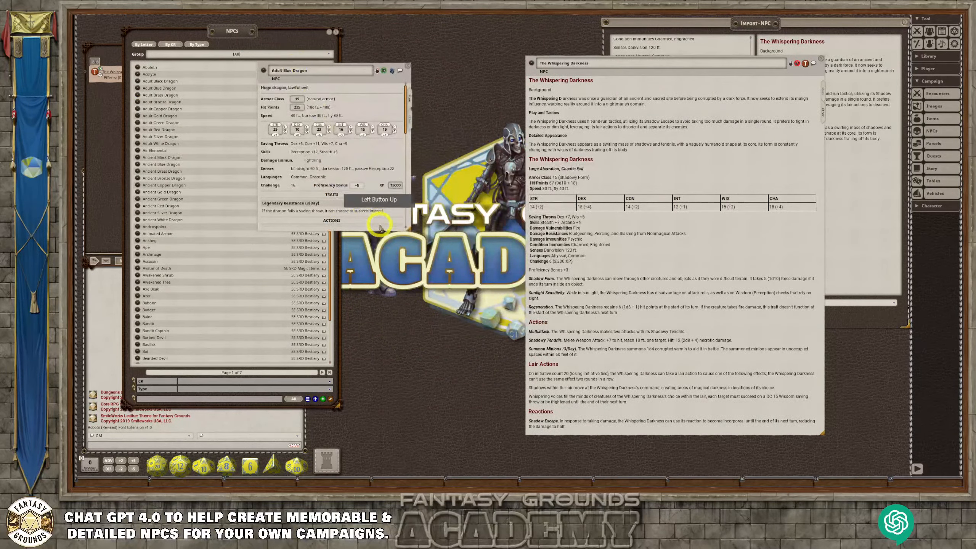
pyautogui.moveTo(381, 230); pyautogui.dragTo(386, 380)
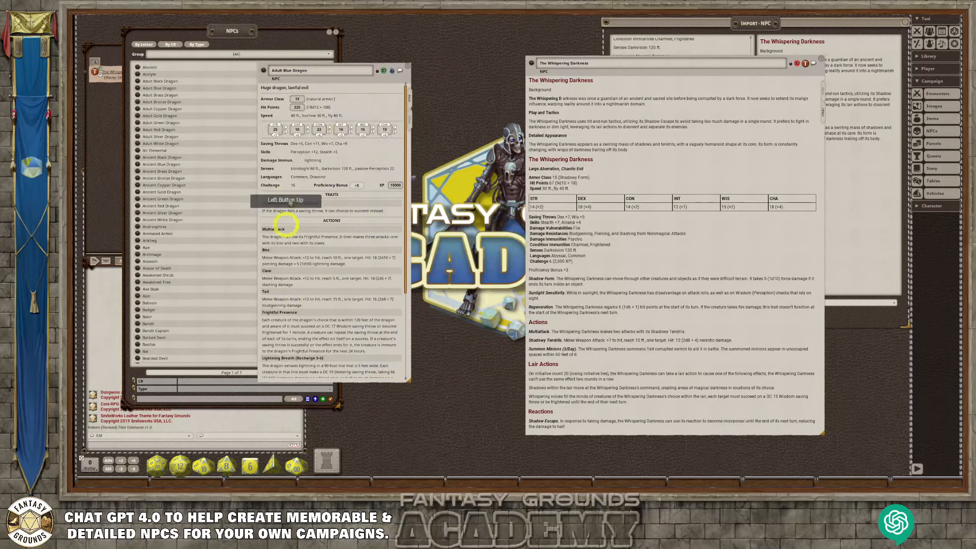
pyautogui.click(408, 123)
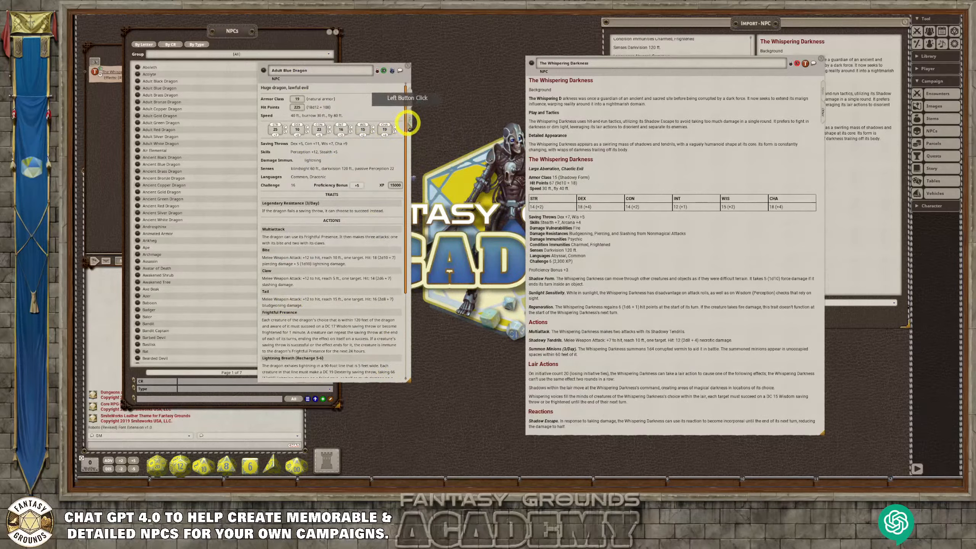
pyautogui.click(409, 122)
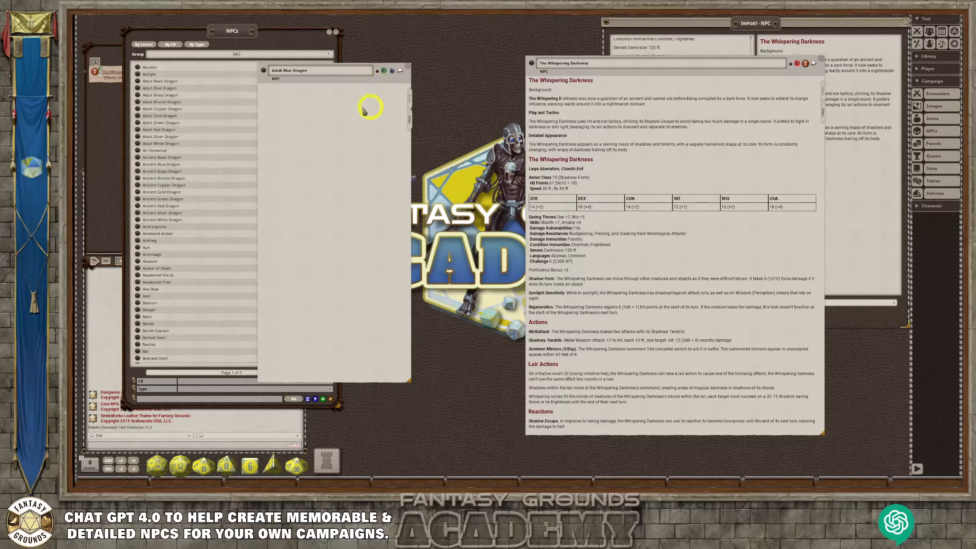
pyautogui.click(409, 67)
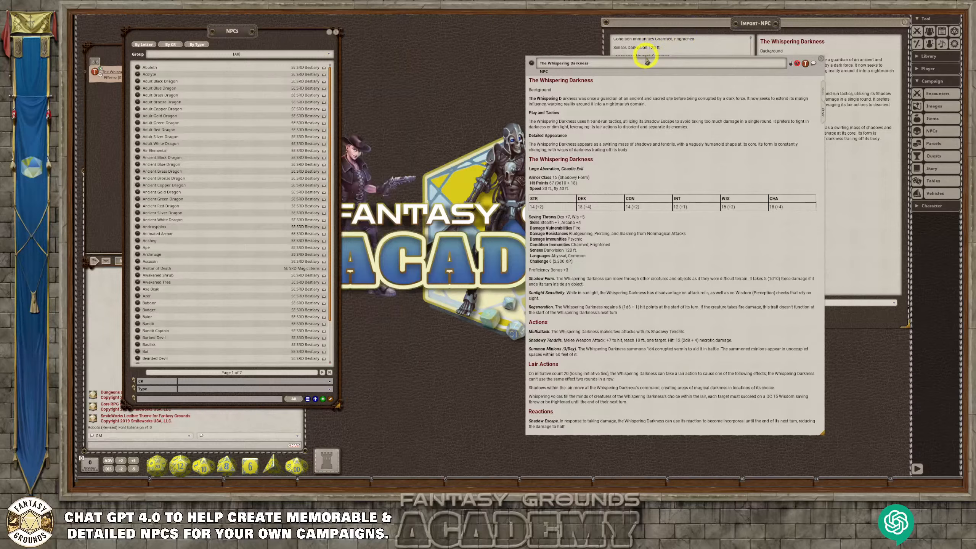
# Reposition and lengthen The Whispering Darkness record, and filter the NPC list to the Uncategorized group.
pyautogui.moveTo(646, 62); pyautogui.dragTo(471, 28)
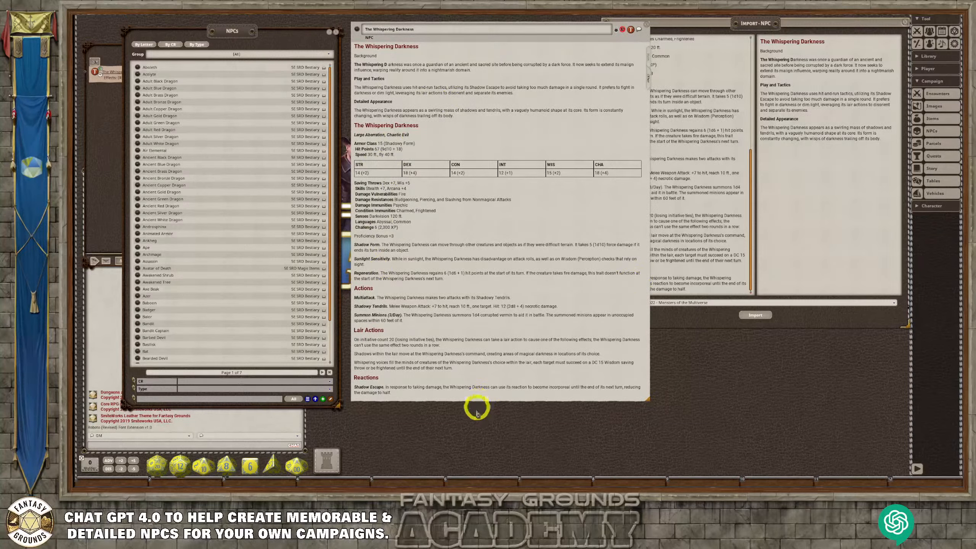
pyautogui.moveTo(477, 413); pyautogui.dragTo(465, 450)
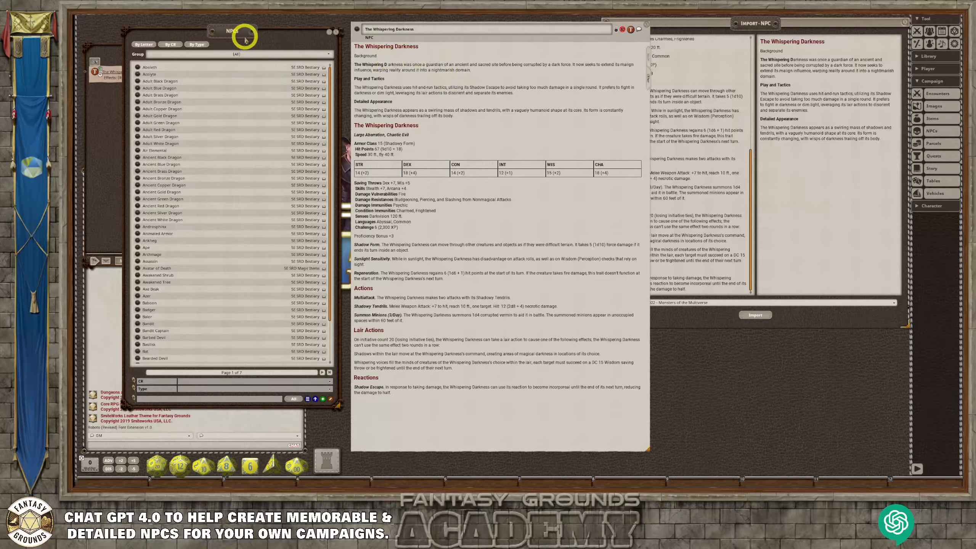
pyautogui.moveTo(248, 36); pyautogui.dragTo(283, 38)
pyautogui.click(273, 55)
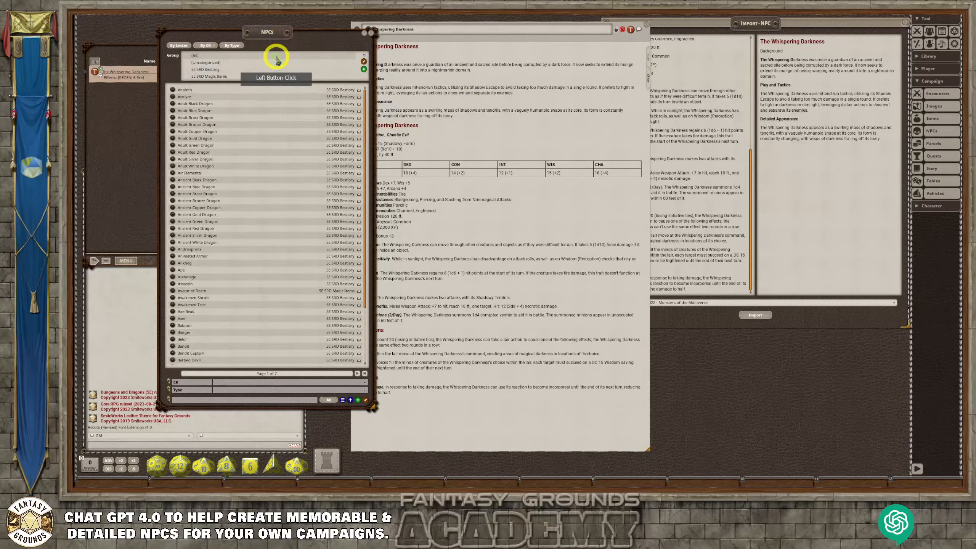
pyautogui.click(207, 62)
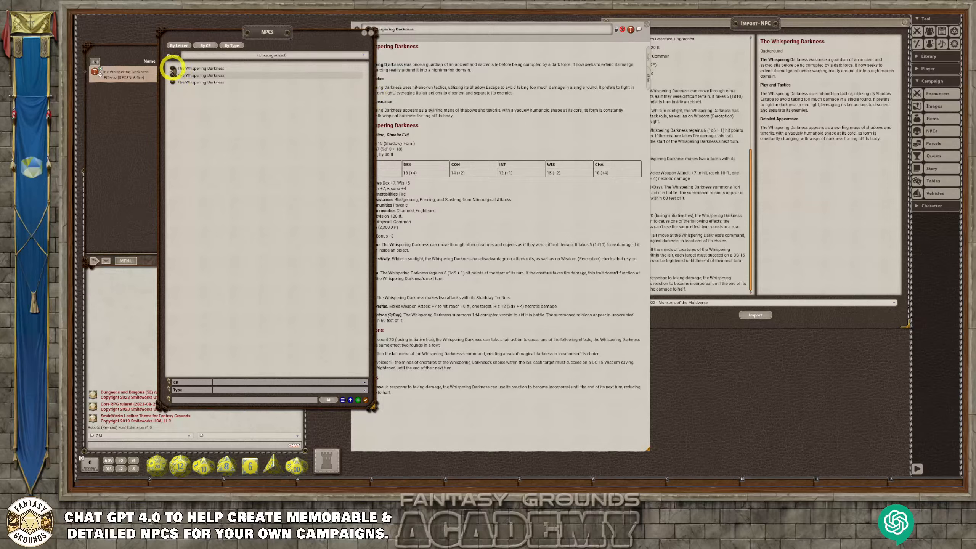
# Delete two duplicate Whispering Darkness entries from the uncategorized NPCs.
pyautogui.rightClick(173, 68)
pyautogui.click(154, 82)
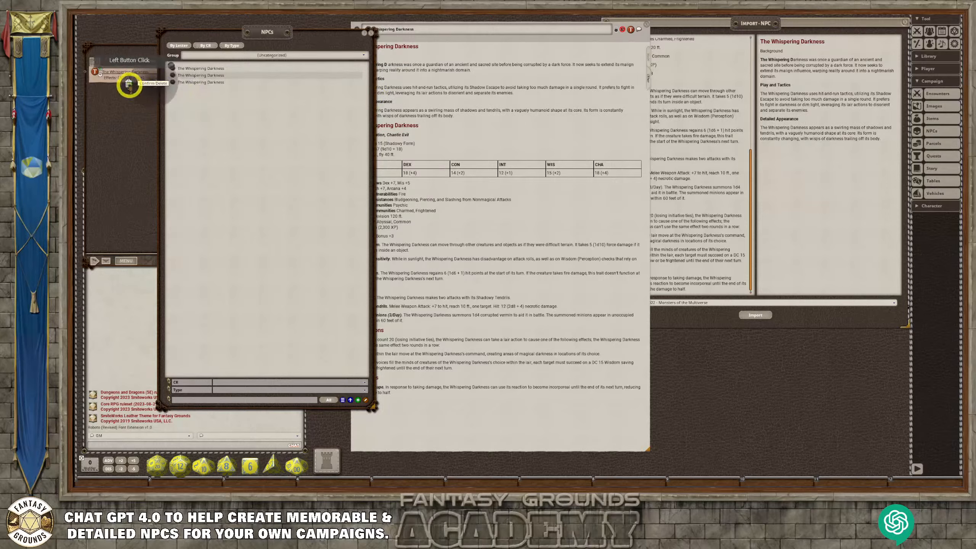
pyautogui.click(129, 84)
pyautogui.rightClick(152, 88)
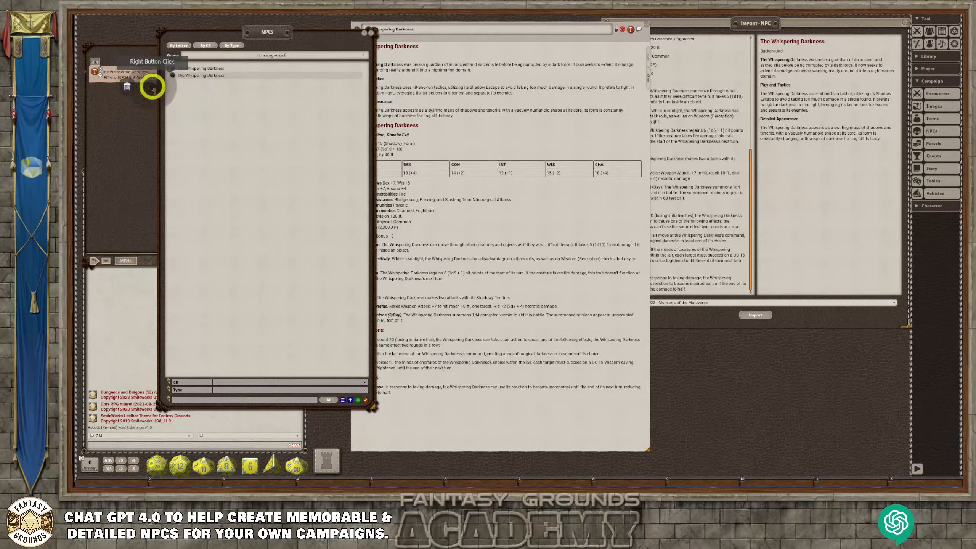
pyautogui.click(129, 85)
pyautogui.rightClick(175, 69)
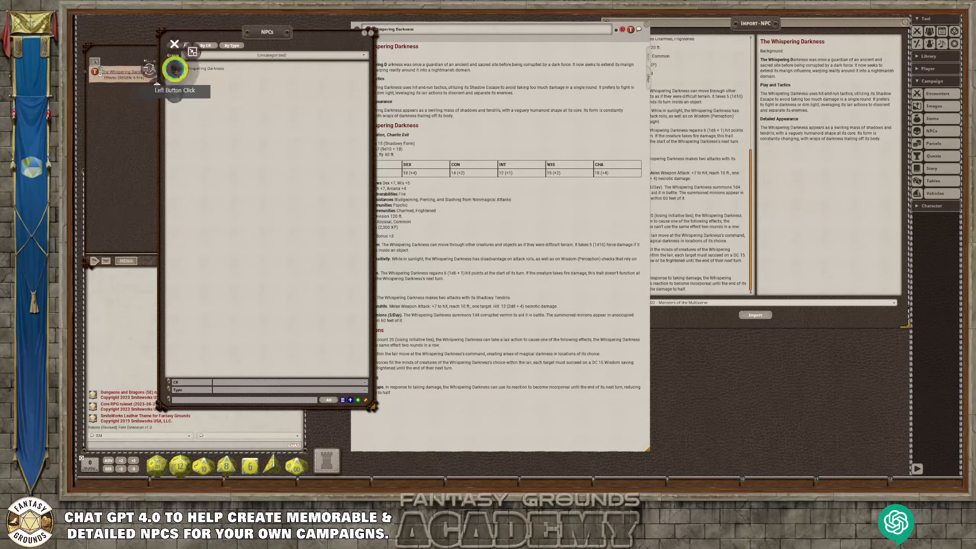
# Delete the remaining uncategorized Whispering Darkness entry and move the NPC list beside the Combat Tracker.
pyautogui.click(157, 86)
pyautogui.click(131, 83)
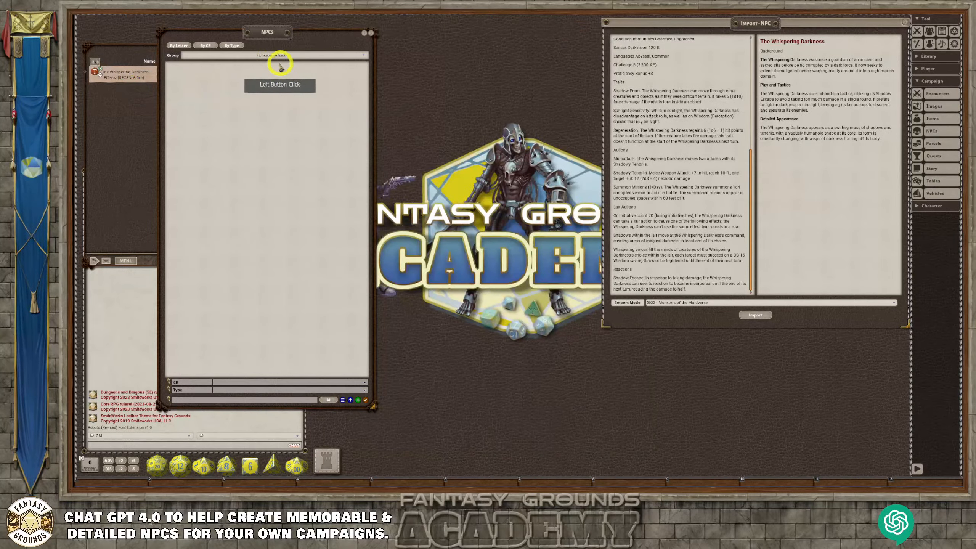
pyautogui.moveTo(274, 37); pyautogui.dragTo(421, 26)
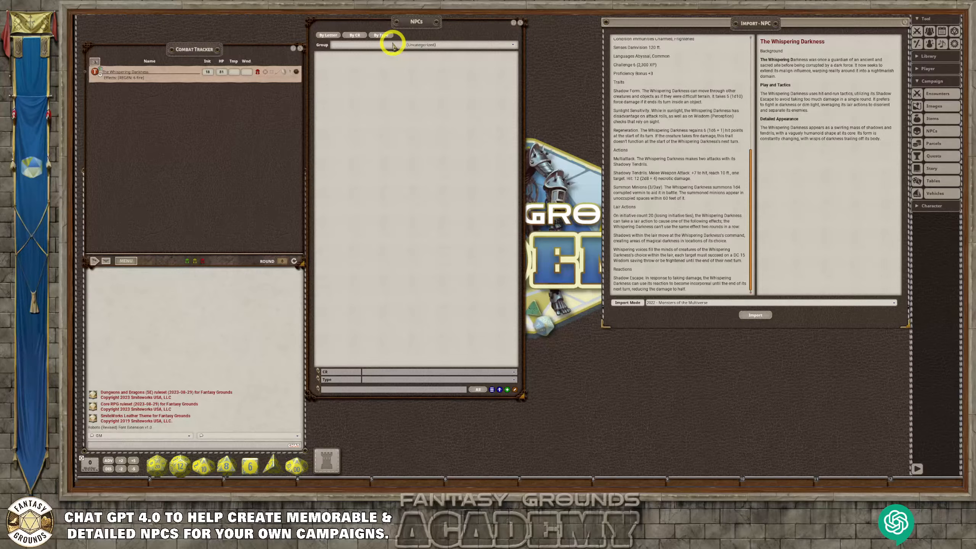
# Add an NPC group named Chat GPT Monsters and filter the NPC list to that group.
pyautogui.click(431, 45)
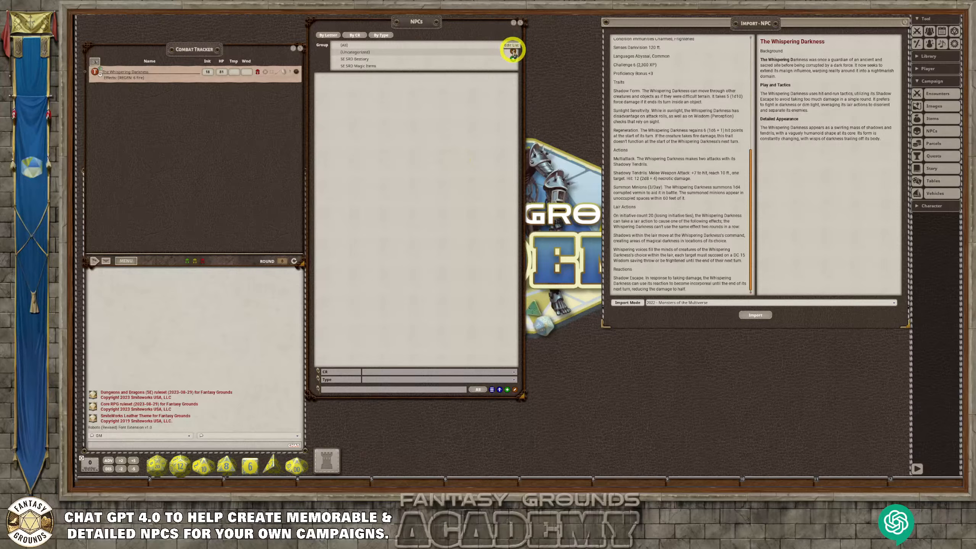
pyautogui.click(513, 51)
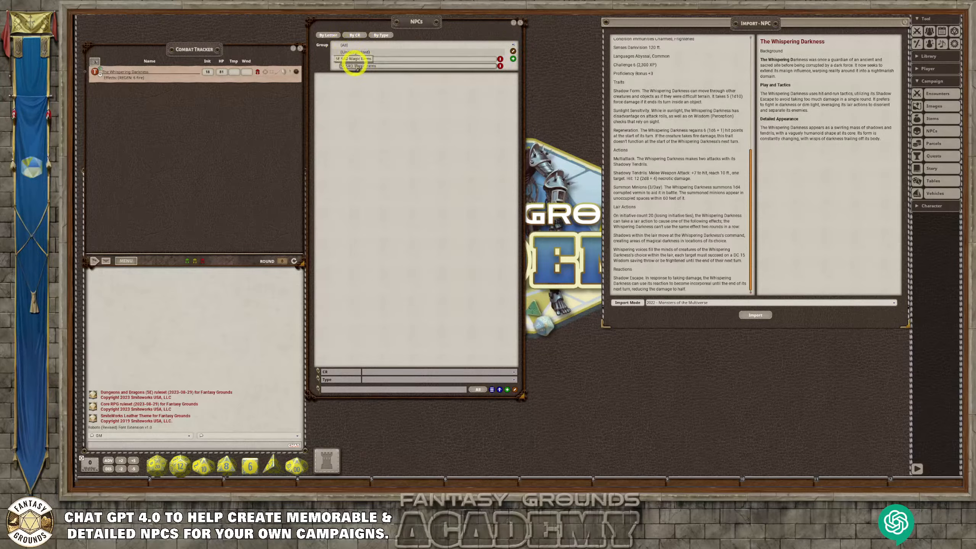
pyautogui.click(513, 59)
pyautogui.click(392, 72)
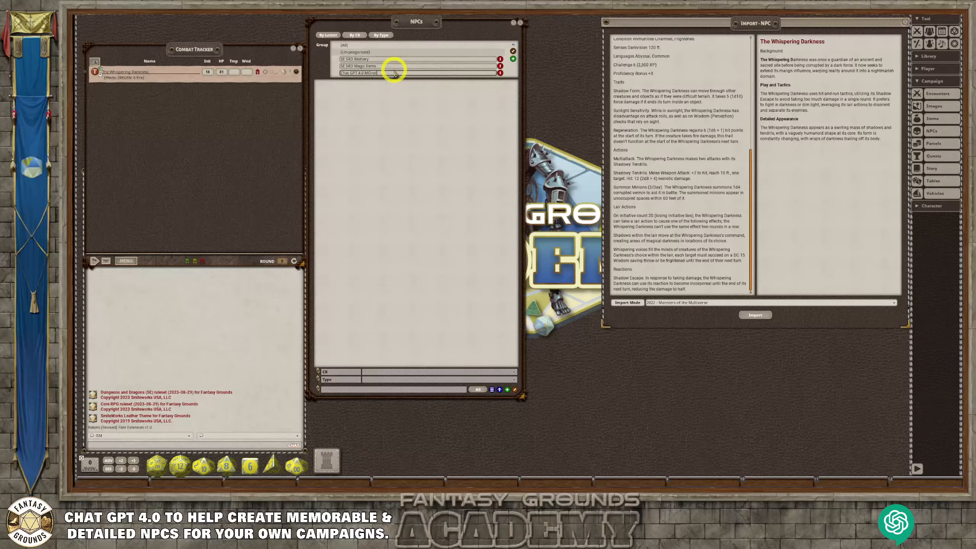
pyautogui.write('s')
pyautogui.click(377, 78)
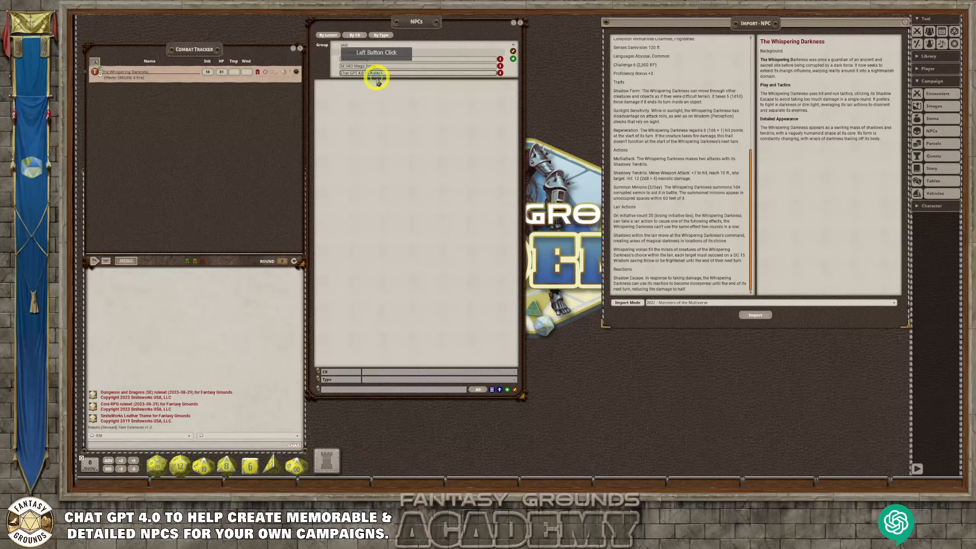
pyautogui.press('BackSpace')
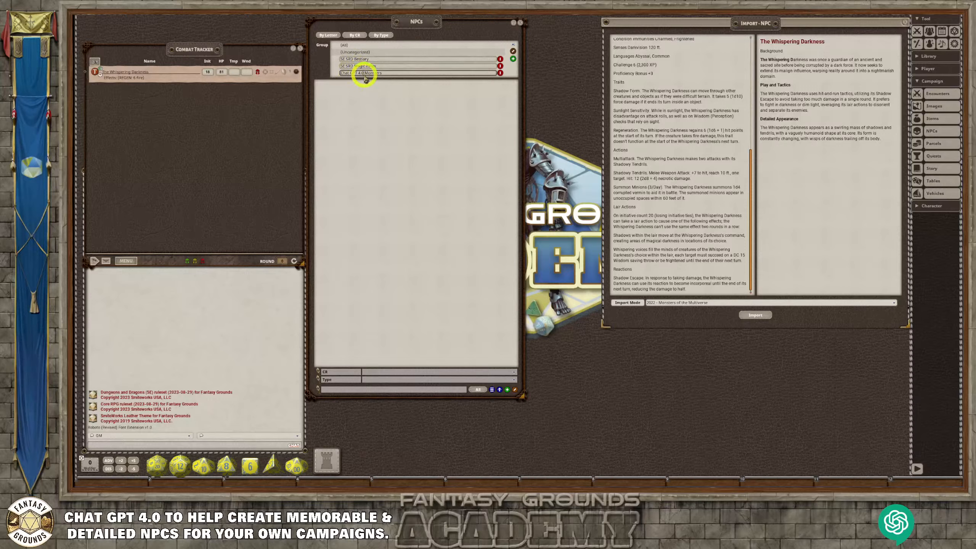
pyautogui.click(386, 91)
pyautogui.press('BackSpace')
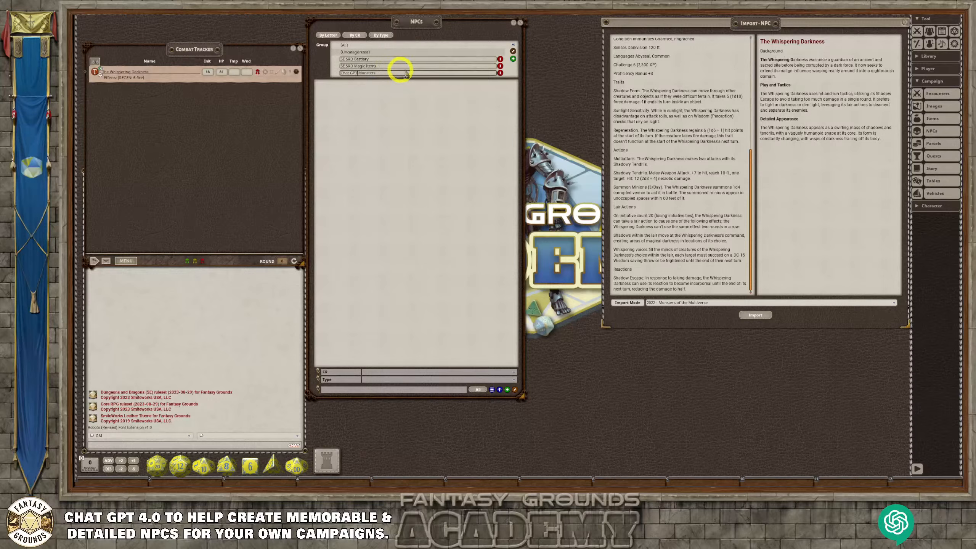
pyautogui.click(514, 52)
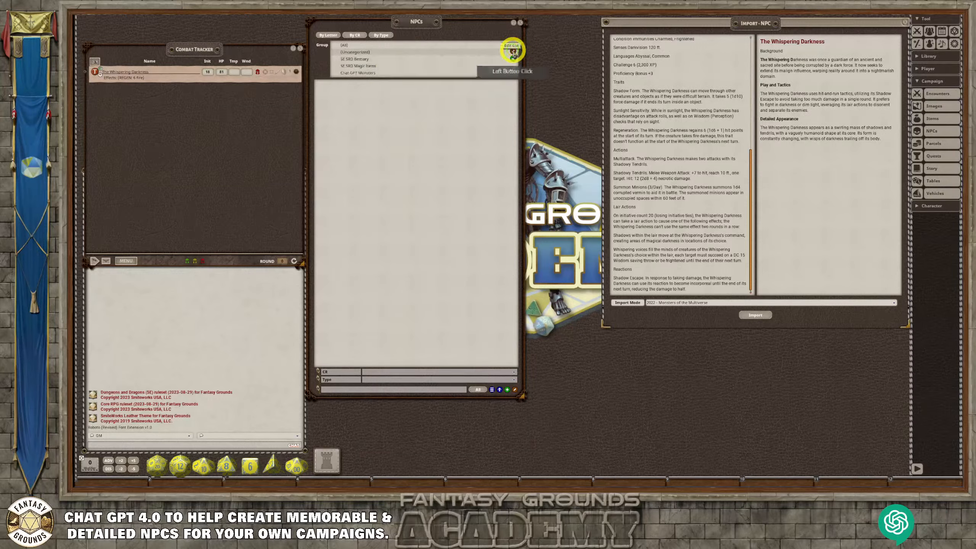
pyautogui.click(361, 73)
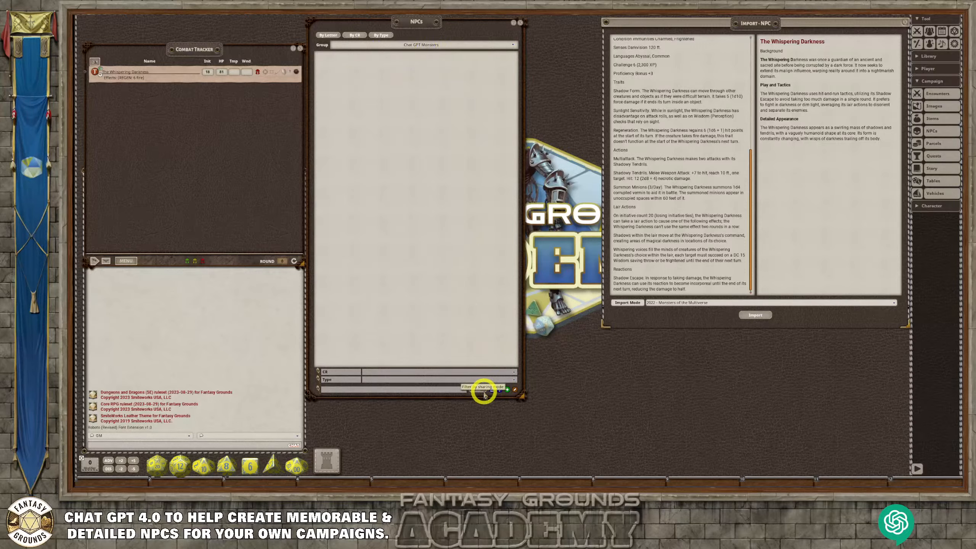
# Show all NPCs, assign Aboleth to the Chat GPT Monsters group, and filter the list to that group.
pyautogui.click(472, 45)
pyautogui.click(338, 64)
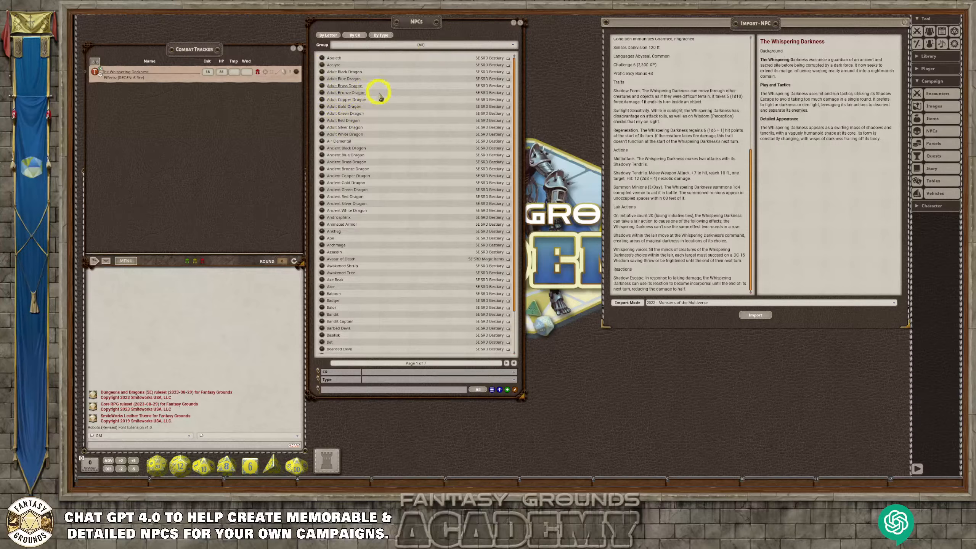
pyautogui.click(481, 49)
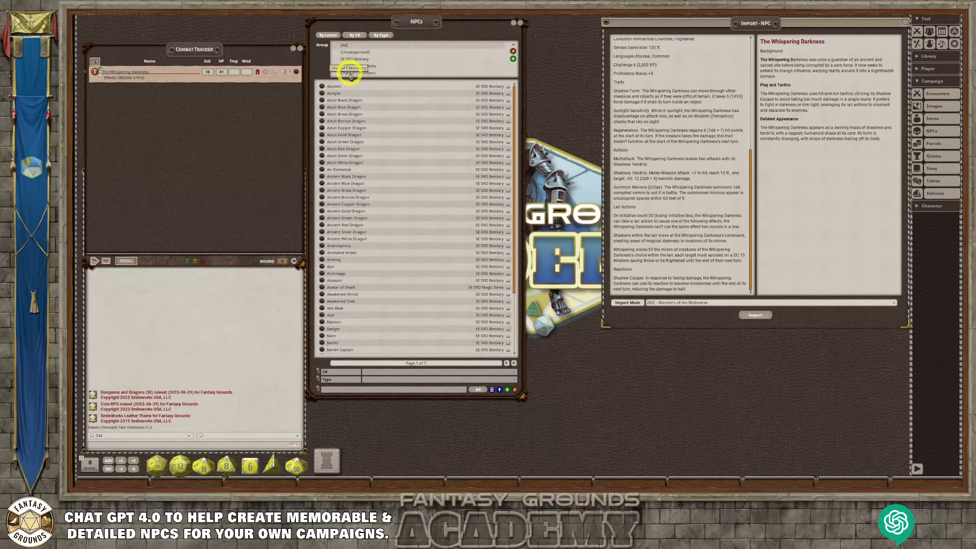
pyautogui.moveTo(322, 87); pyautogui.dragTo(364, 73)
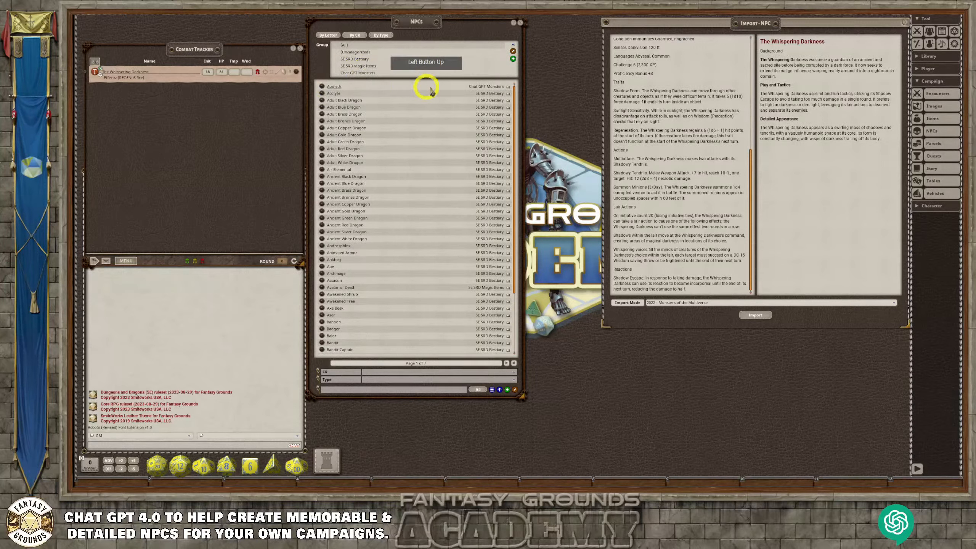
pyautogui.click(364, 73)
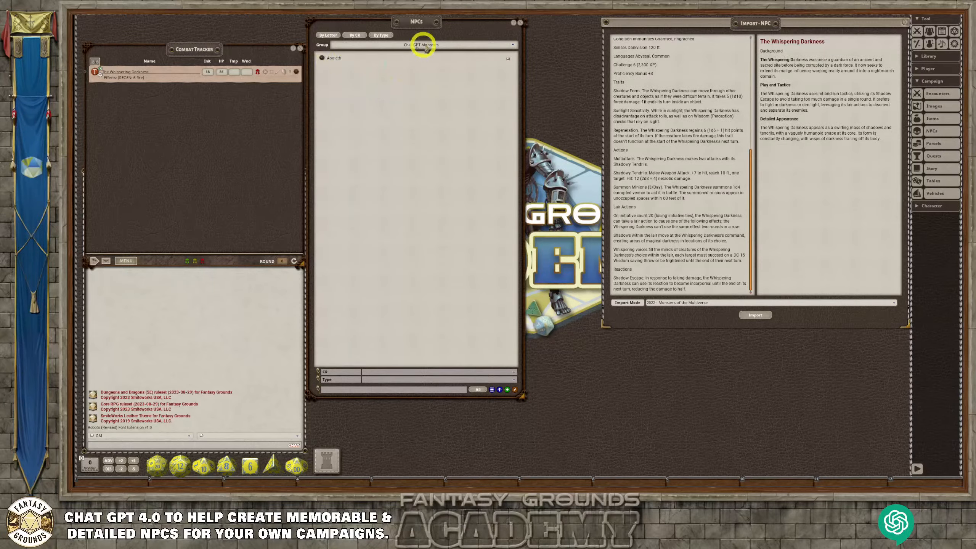
# Move Aboleth back to the 5E SRD Bestiary group, check that group, and filter the list to Chat GPT Monsters again.
pyautogui.click(439, 46)
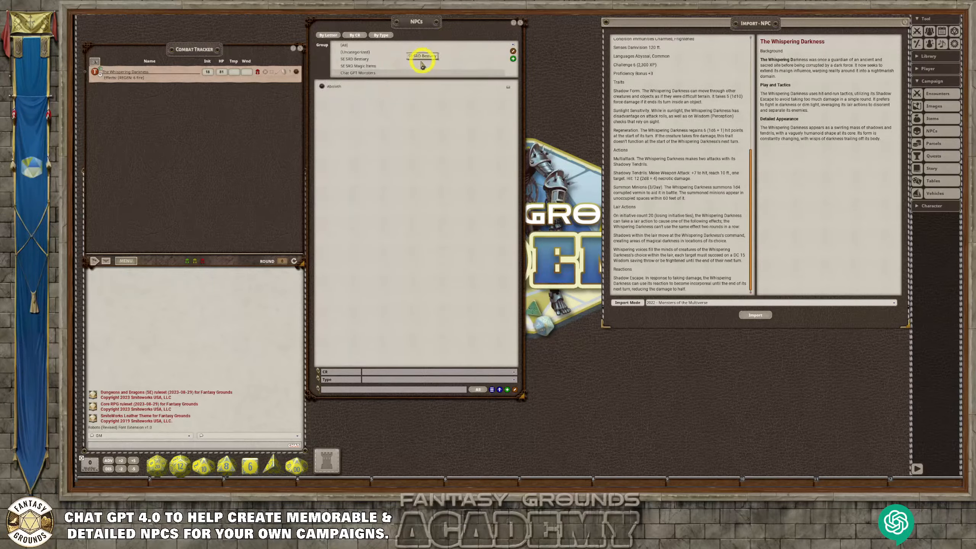
pyautogui.moveTo(321, 87); pyautogui.dragTo(364, 59)
pyautogui.click(366, 59)
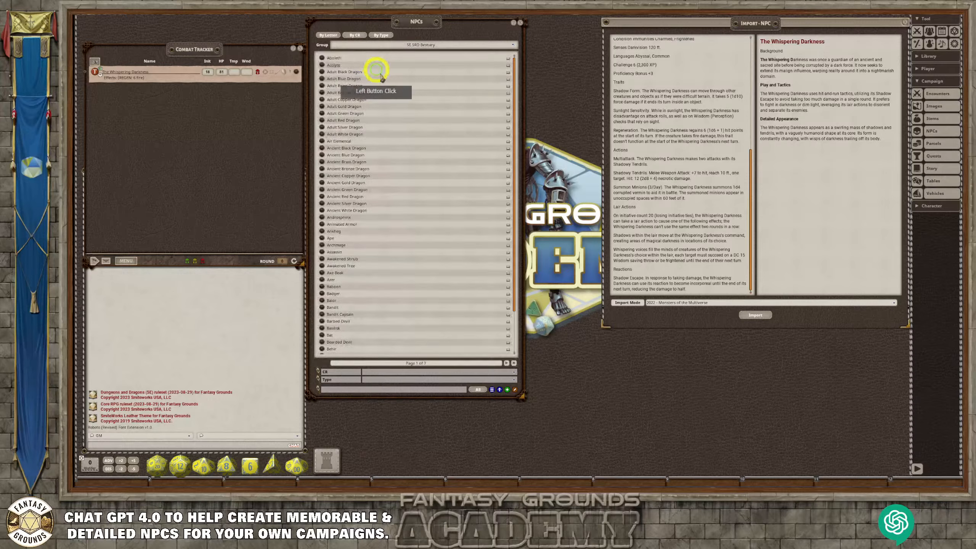
pyautogui.scroll(-1, 407, 179)
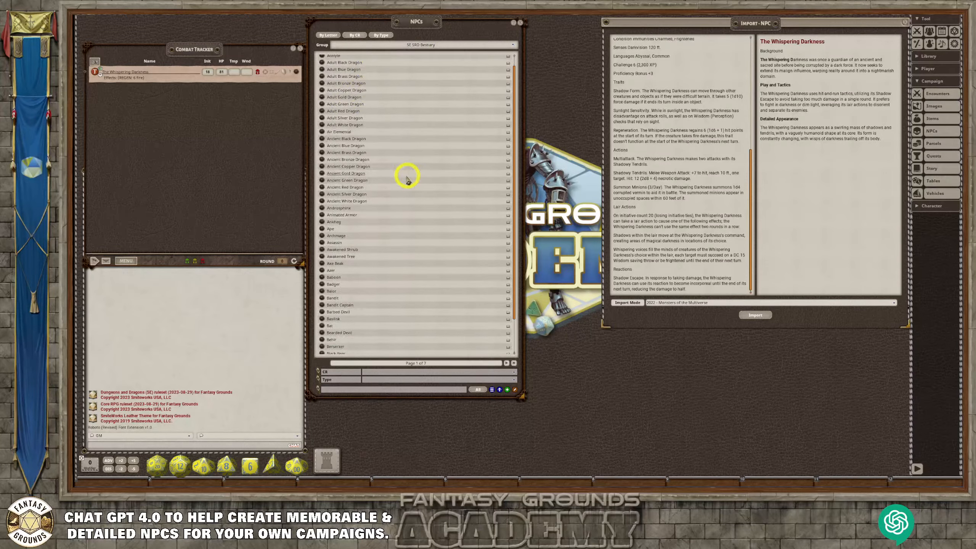
pyautogui.scroll(-5, 406, 180)
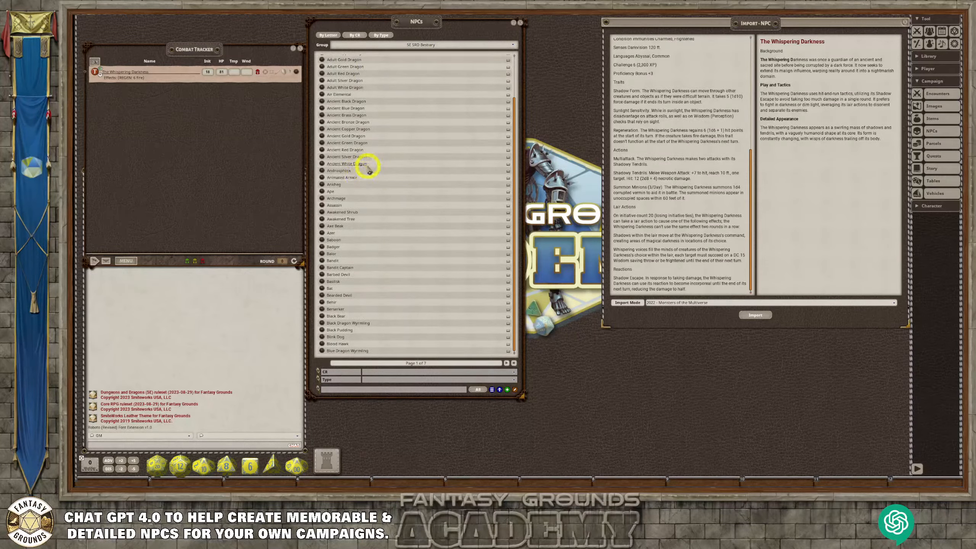
pyautogui.scroll(7, 384, 173)
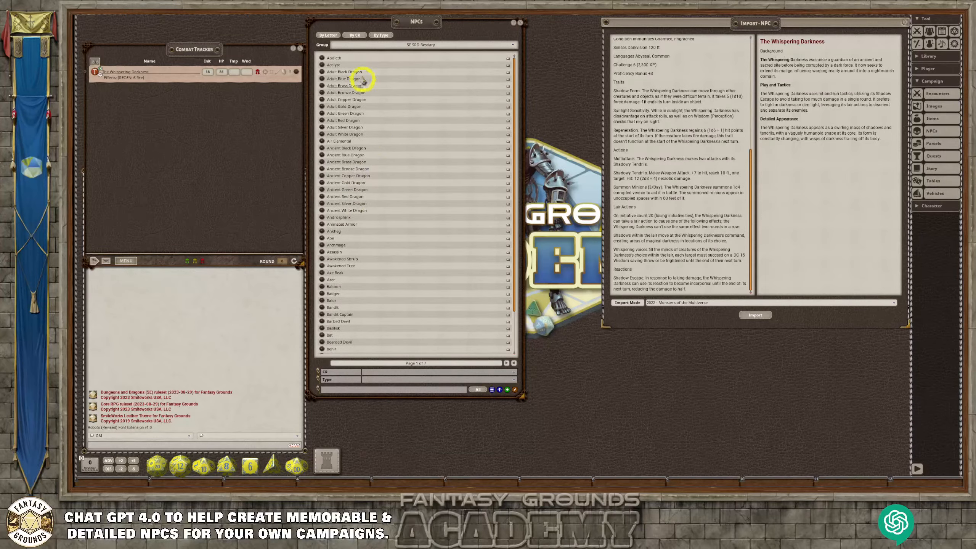
pyautogui.click(423, 45)
pyautogui.click(365, 77)
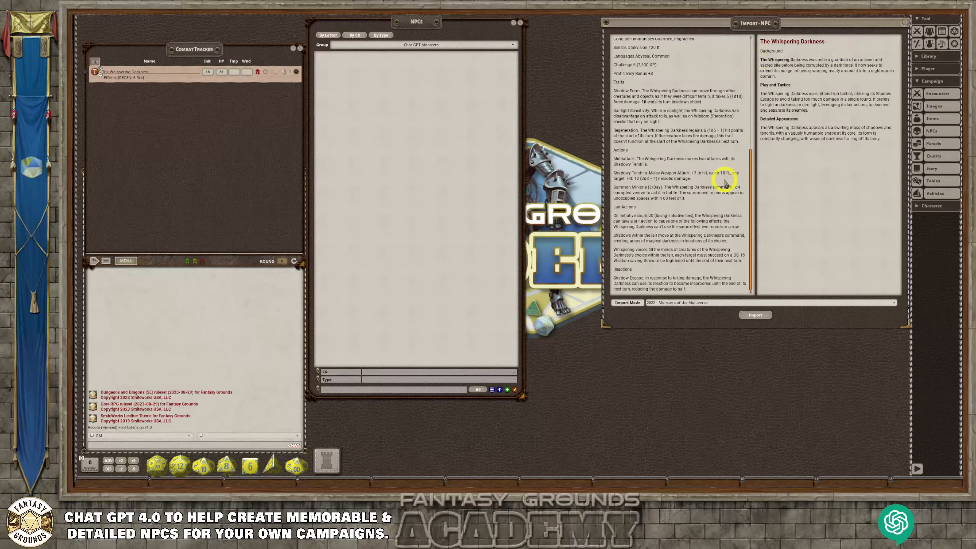
# Move the NPC import window beside the NPC list, then open the Notes list and place it clear of the import window.
pyautogui.moveTo(761, 24); pyautogui.dragTo(634, 34)
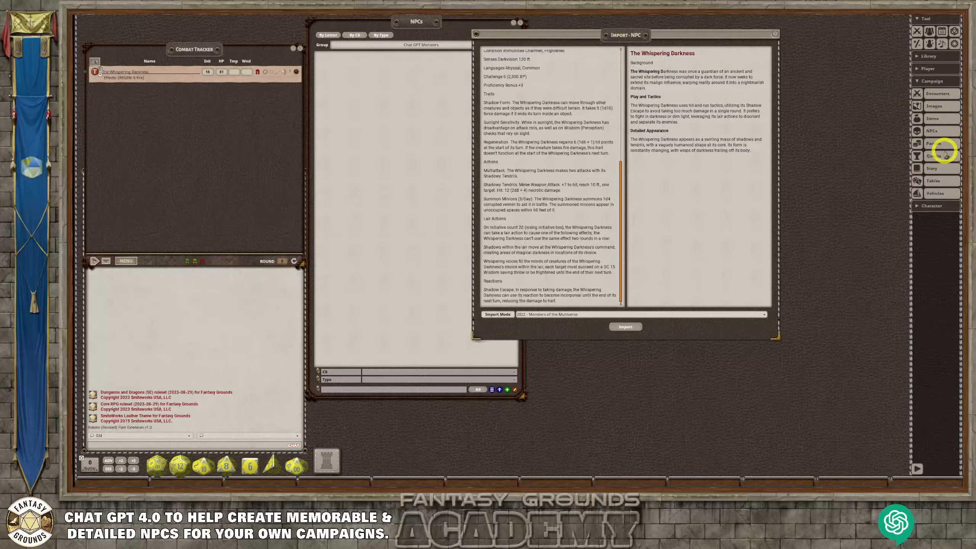
pyautogui.click(928, 69)
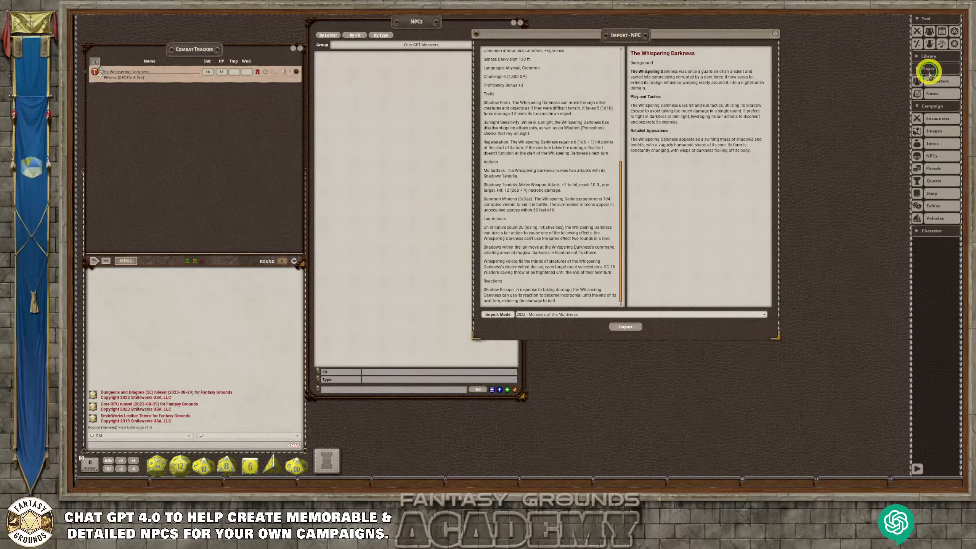
pyautogui.click(931, 95)
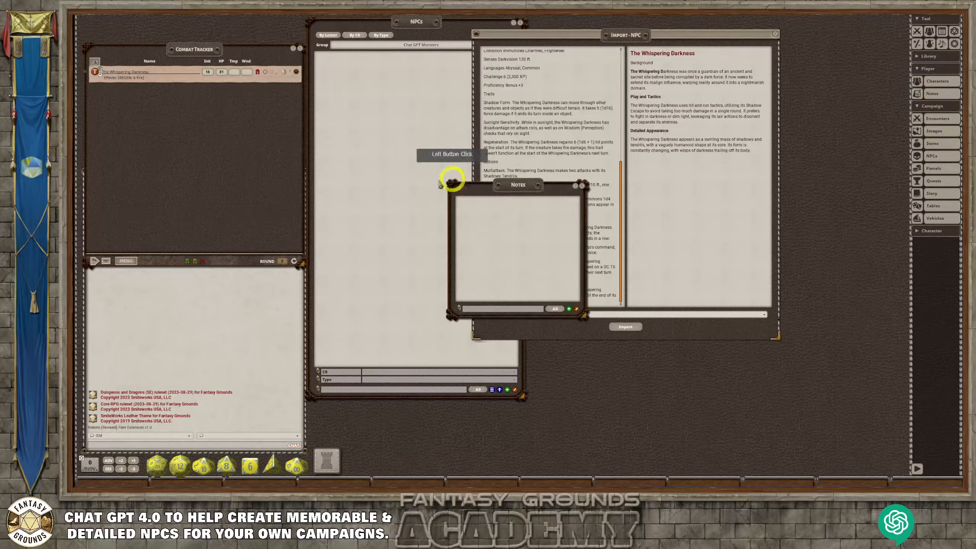
pyautogui.moveTo(514, 187); pyautogui.dragTo(877, 210)
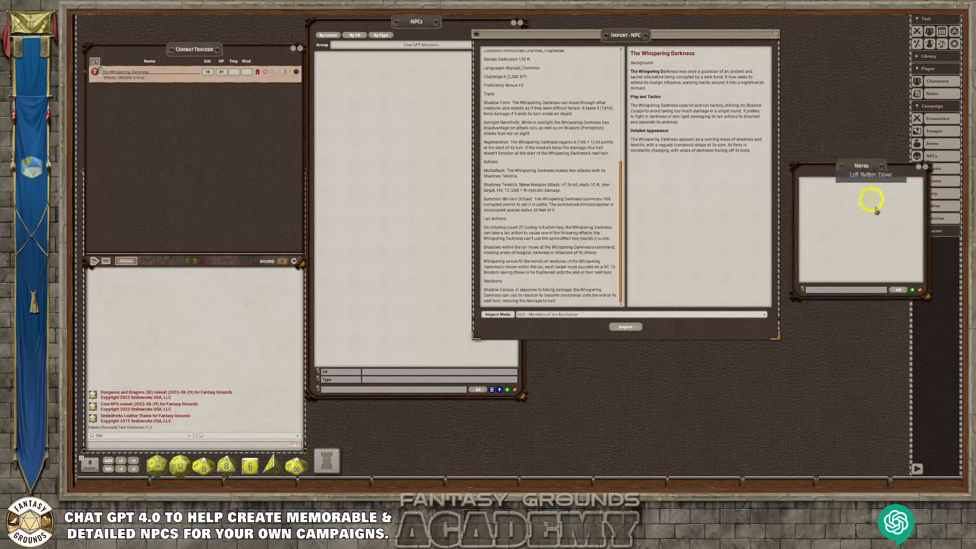
# Create a new note beside the Notes list and title it "00.00 NPC".
pyautogui.click(912, 290)
pyautogui.moveTo(497, 152); pyautogui.dragTo(754, 176)
pyautogui.write('00.00')
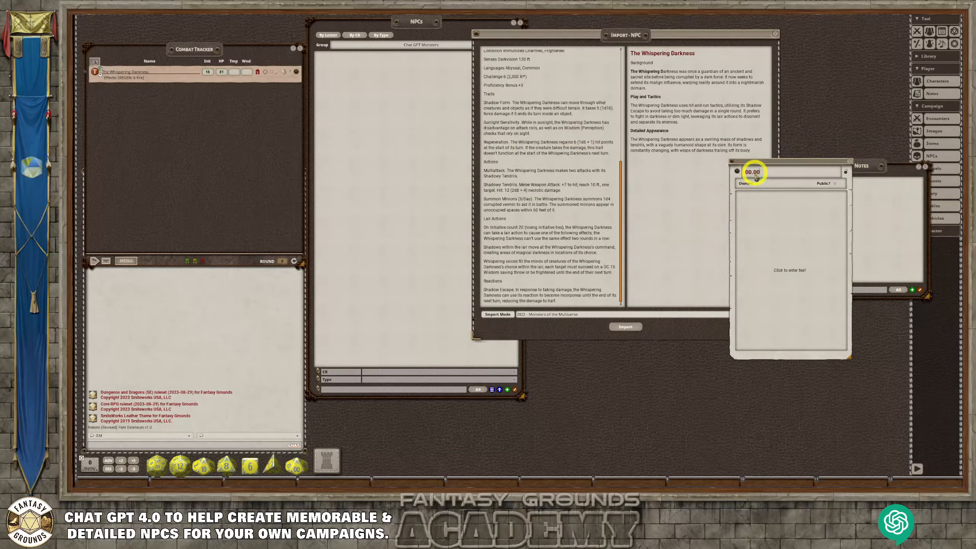
pyautogui.write(' NPC')
pyautogui.click(780, 173)
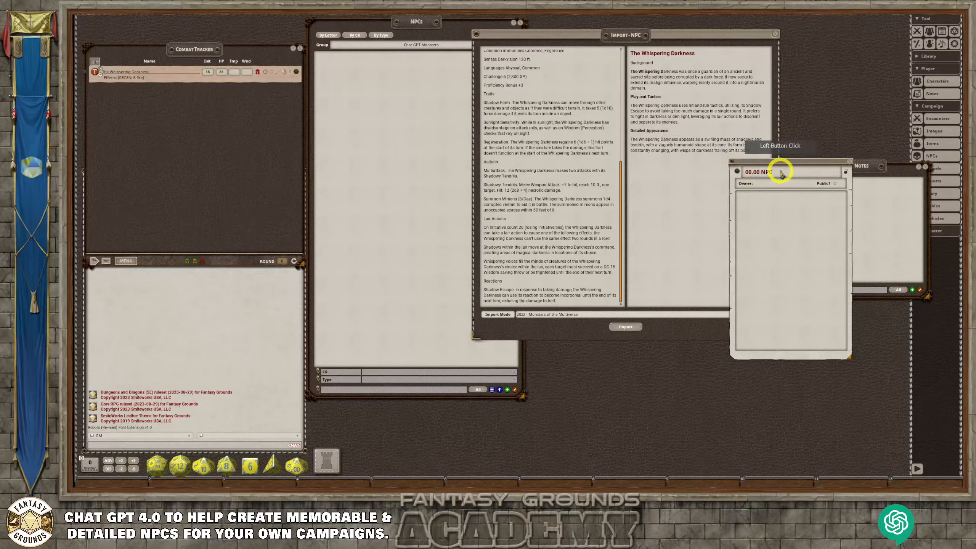
# Copy the full Whispering Darkness stat block from the NPC import window into the 00.00 NPC note and enlarge the note.
pyautogui.moveTo(781, 173); pyautogui.dragTo(834, 87)
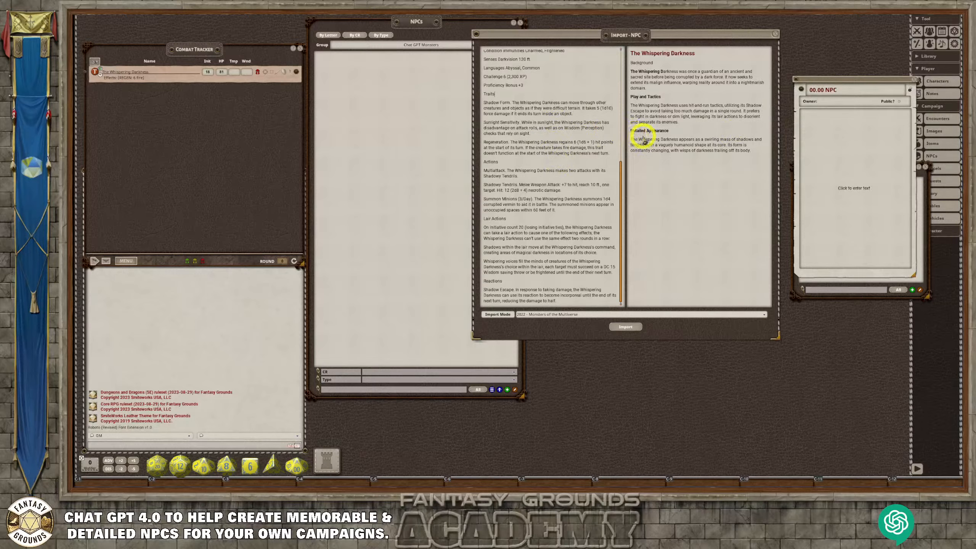
pyautogui.hotkey('ctrl', 'a')
pyautogui.hotkey('ctrl', 'c')
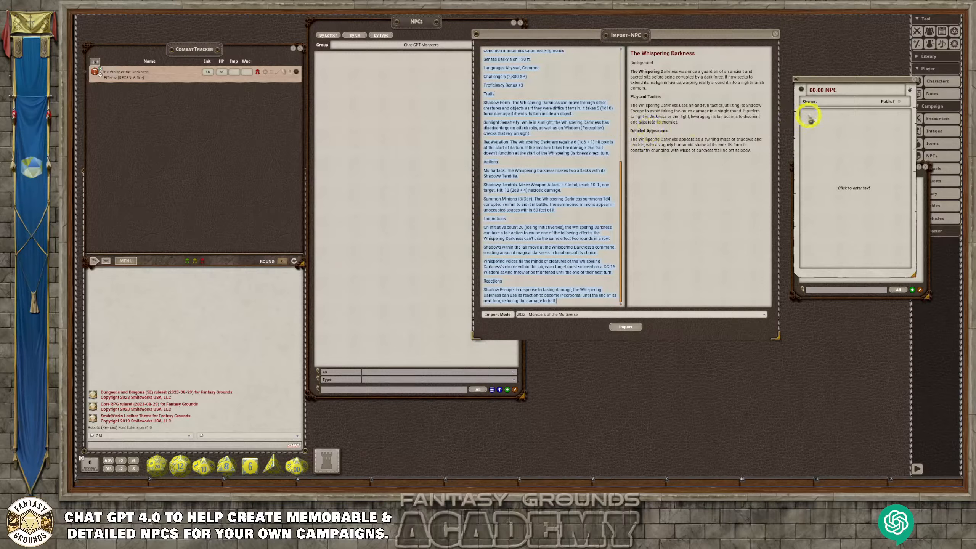
pyautogui.click(863, 133)
pyautogui.hotkey('ctrl', 'v')
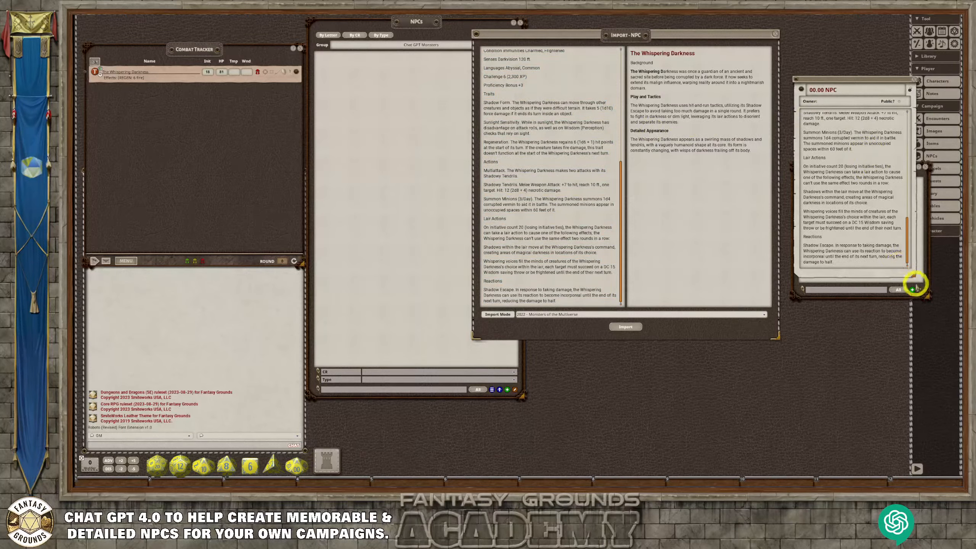
pyautogui.moveTo(914, 276); pyautogui.dragTo(922, 359)
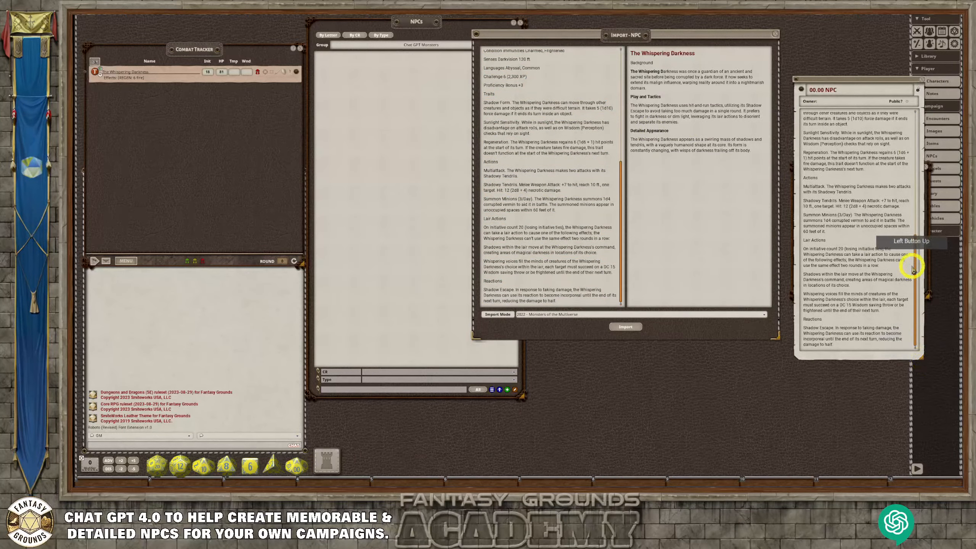
pyautogui.scroll(5, 854, 262)
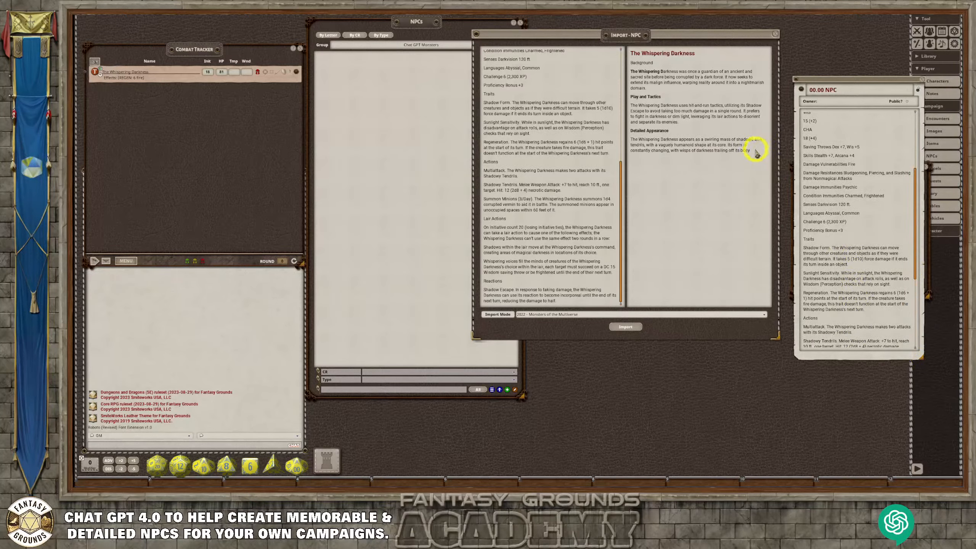
# Copy the full Whispering Darkness description and append it on a new line below the stat block in the 00.00 NPC note.
pyautogui.moveTo(751, 151); pyautogui.dragTo(623, 54)
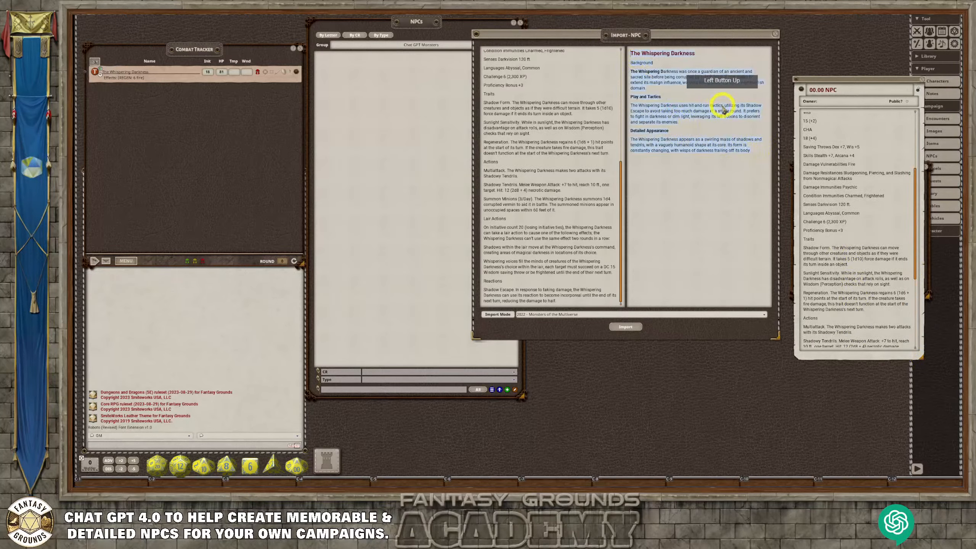
pyautogui.hotkey('ctrl', 'a')
pyautogui.hotkey('ctrl', 'c')
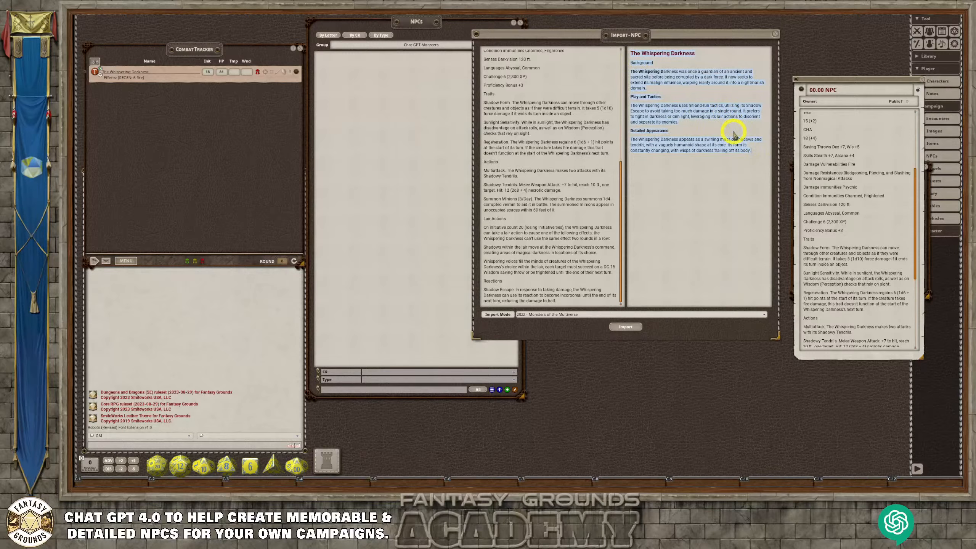
pyautogui.scroll(-3, 899, 307)
pyautogui.scroll(-7, 901, 311)
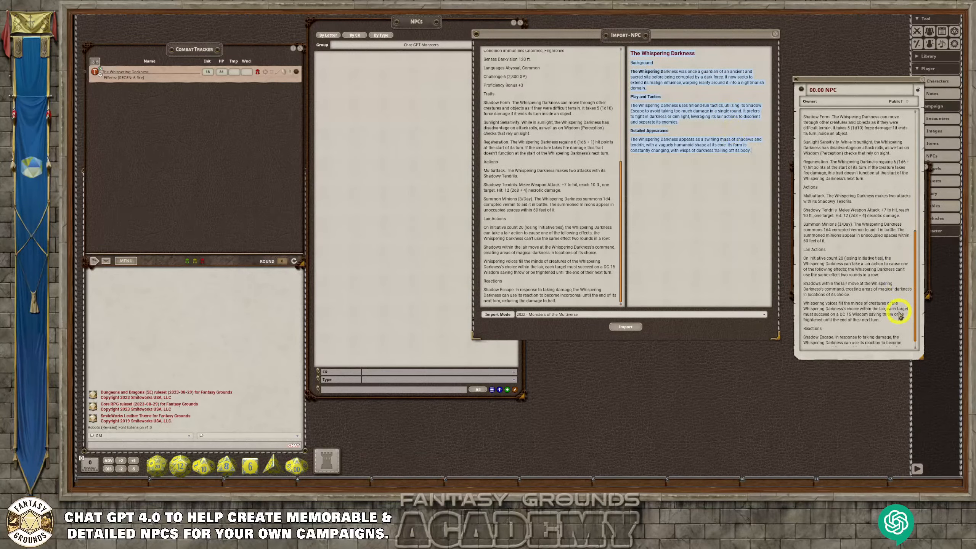
pyautogui.click(851, 344)
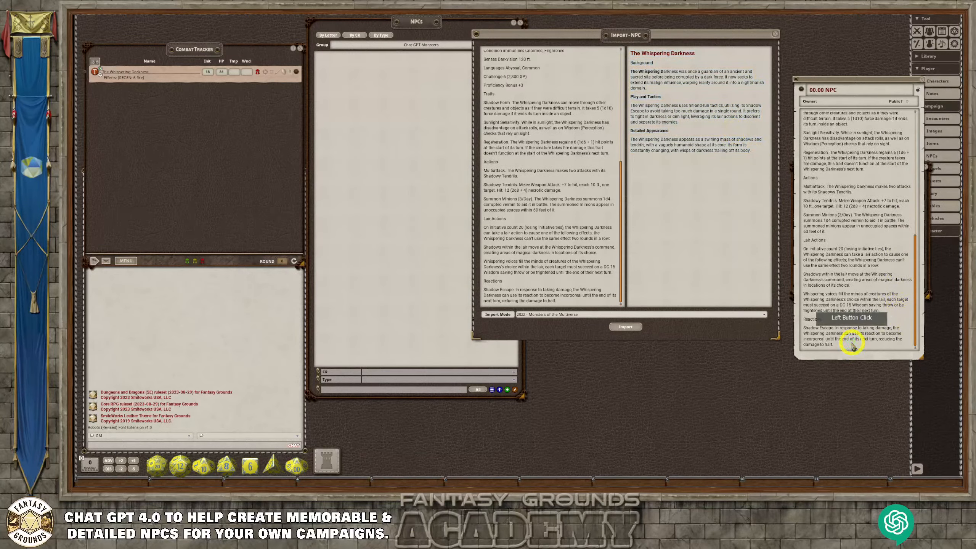
pyautogui.press('Return')
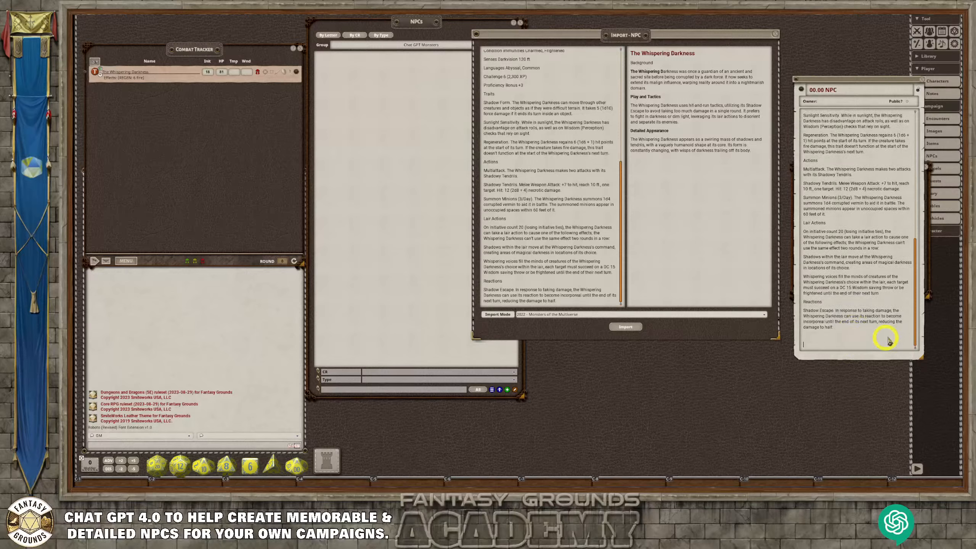
pyautogui.hotkey('ctrl', 'v')
pyautogui.scroll(2, 849, 277)
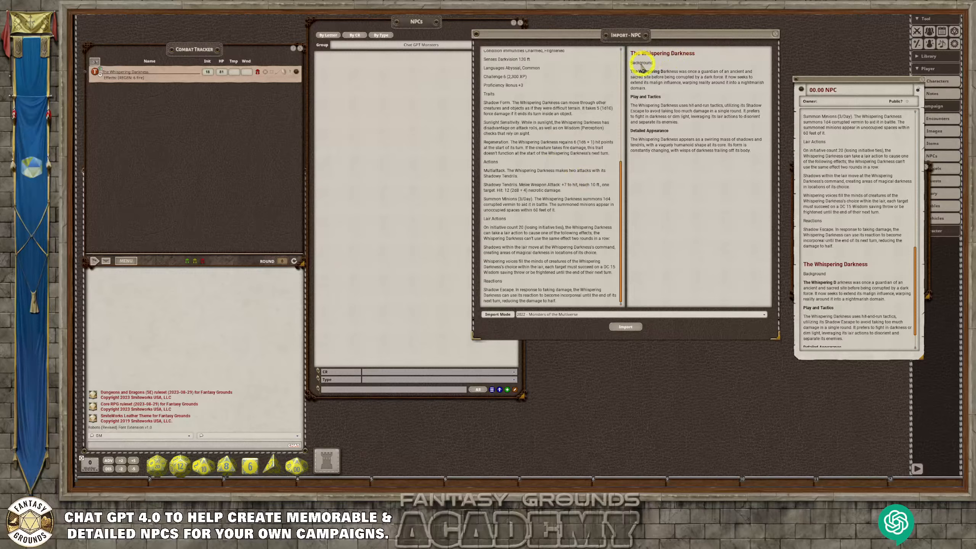
# Format the Background line as a heading in both the import description and the 00.00 NPC note.
pyautogui.moveTo(653, 63); pyautogui.dragTo(627, 70)
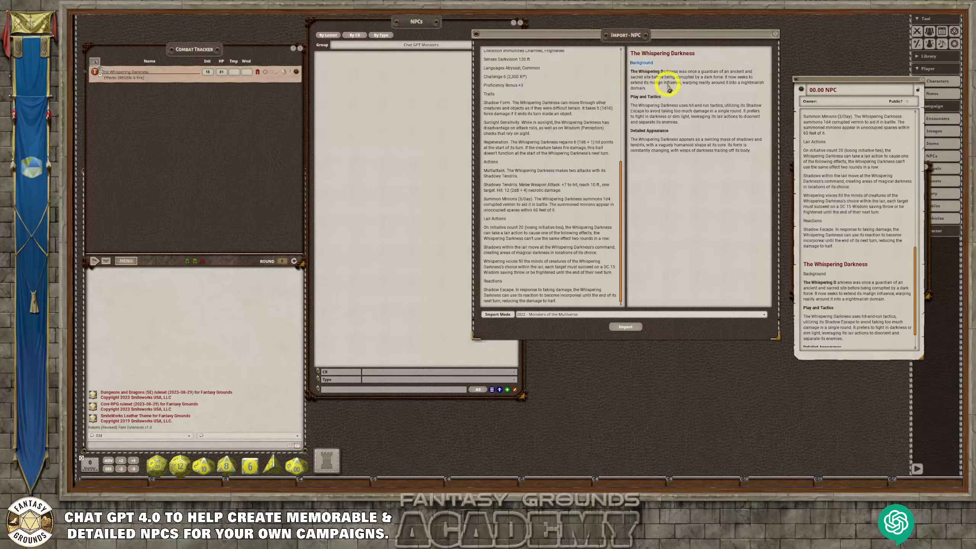
pyautogui.hotkey('ctrl', '1')
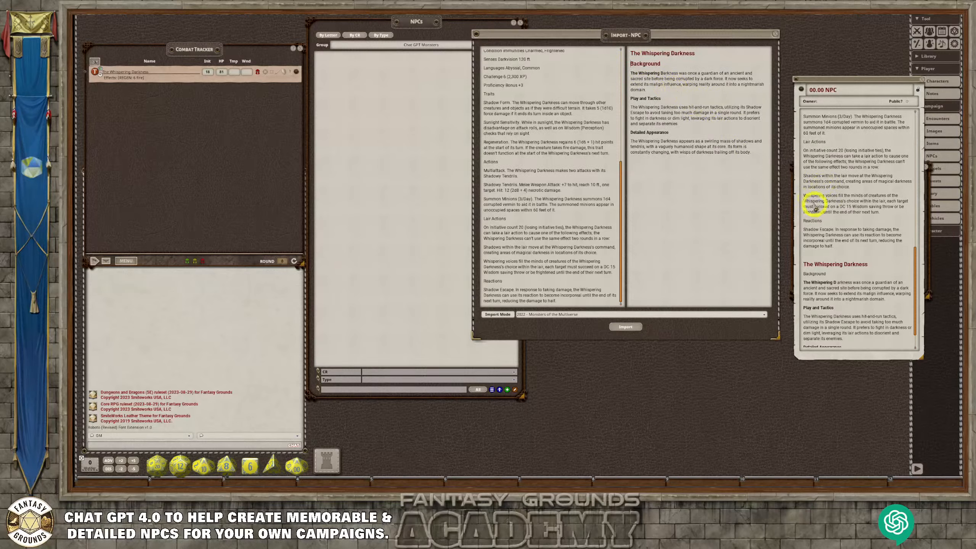
pyautogui.moveTo(833, 276); pyautogui.dragTo(876, 282)
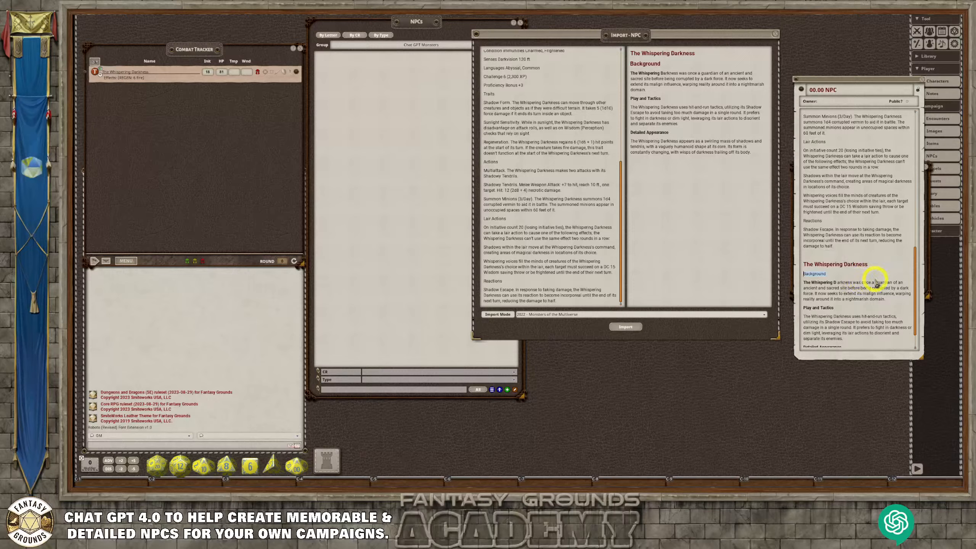
pyautogui.hotkey('ctrl', '1')
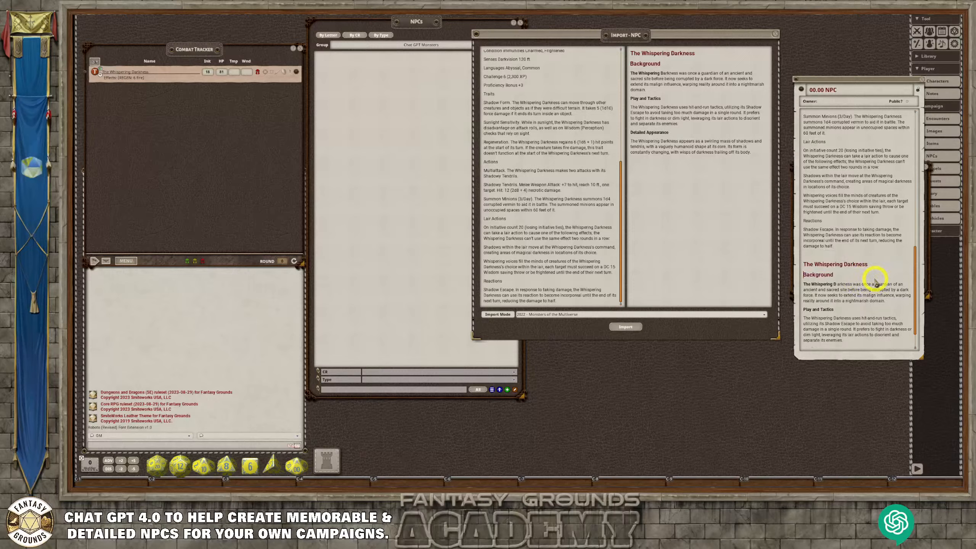
# Close the Whispering Darkness import and open a blank NPC import window.
pyautogui.click(776, 35)
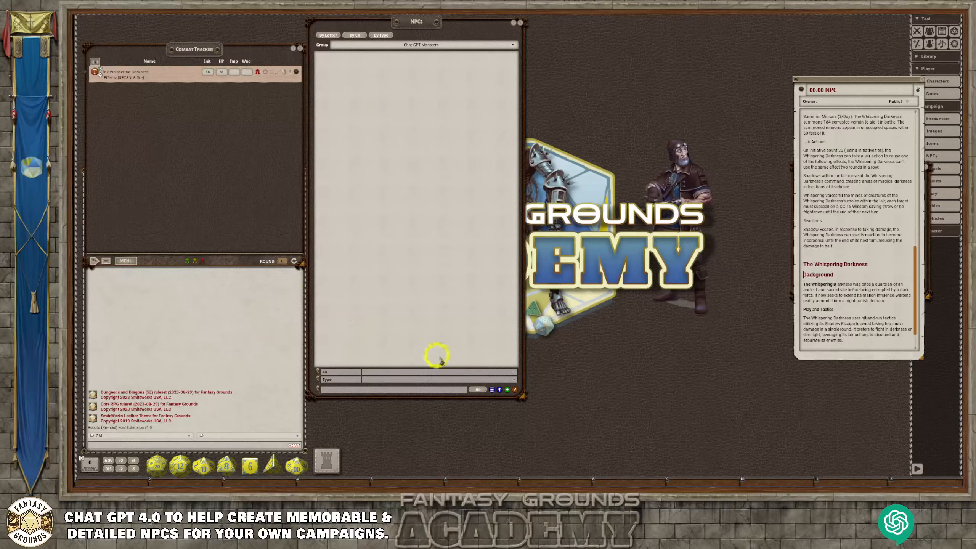
pyautogui.click(493, 391)
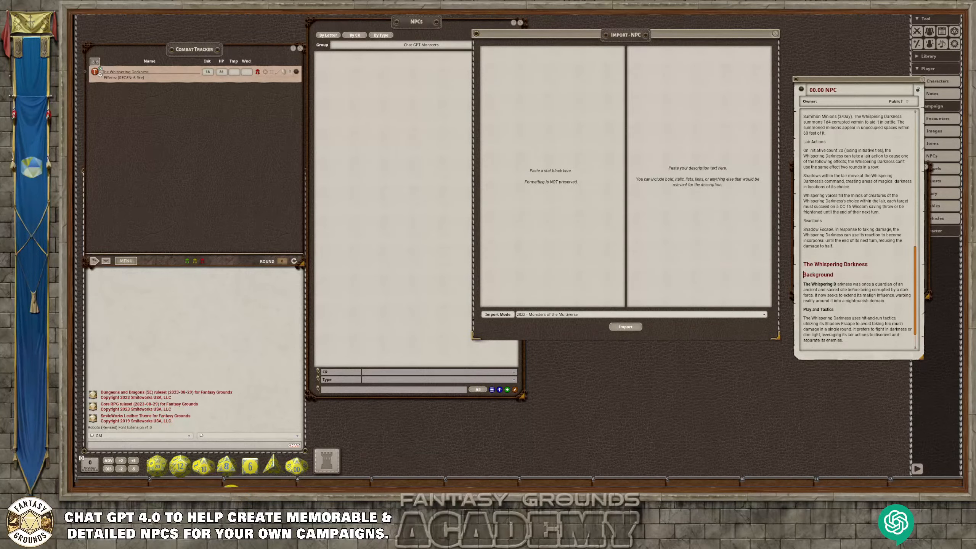
# Switch to the ChatGPT conversation and copy the full Corrupted Bat entry, from its name through Detailed Appearance.
pyautogui.click(244, 497)
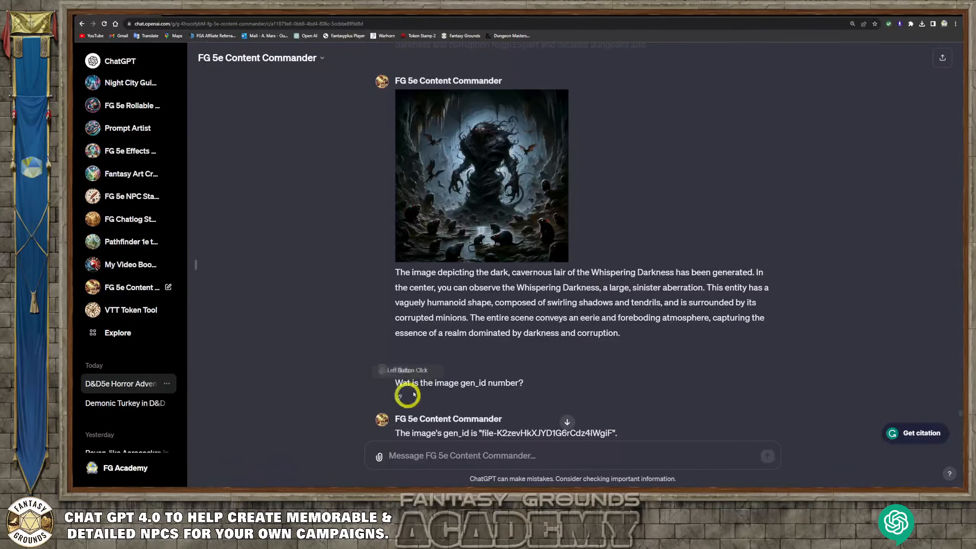
pyautogui.scroll(-3, 574, 424)
pyautogui.scroll(-9, 577, 338)
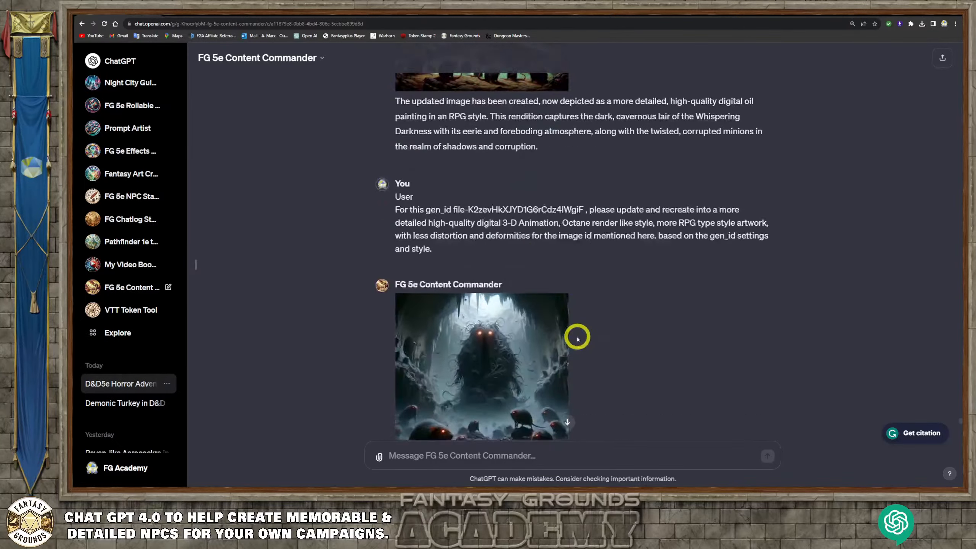
pyautogui.scroll(9, 577, 338)
pyautogui.scroll(20, 577, 339)
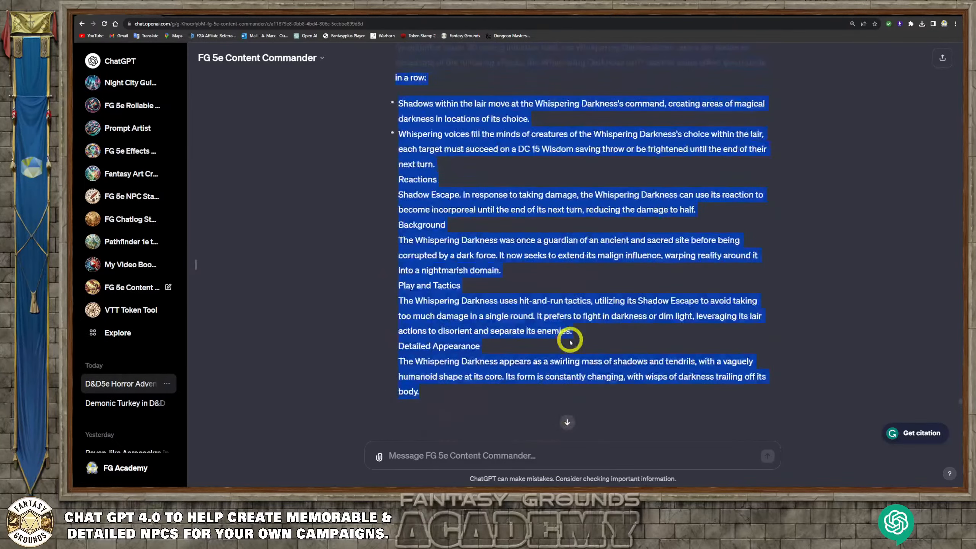
pyautogui.scroll(13, 570, 342)
pyautogui.click(569, 314)
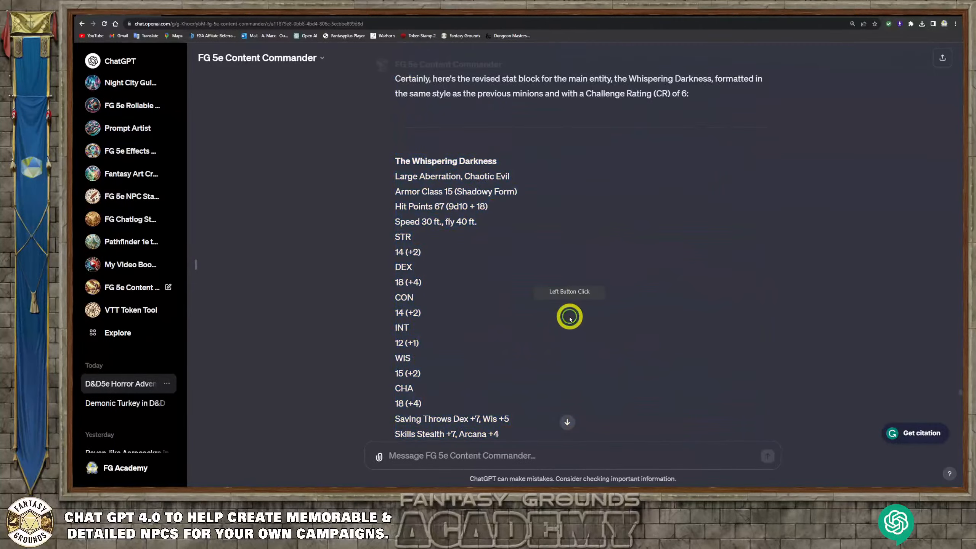
pyautogui.scroll(-5, 570, 320)
pyautogui.scroll(-10, 569, 320)
pyautogui.scroll(20, 569, 323)
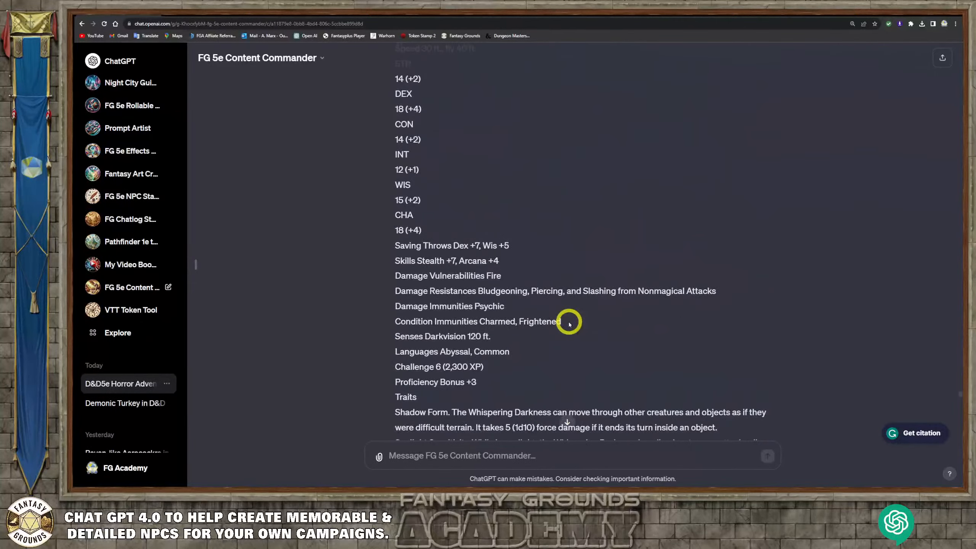
pyautogui.scroll(5, 569, 322)
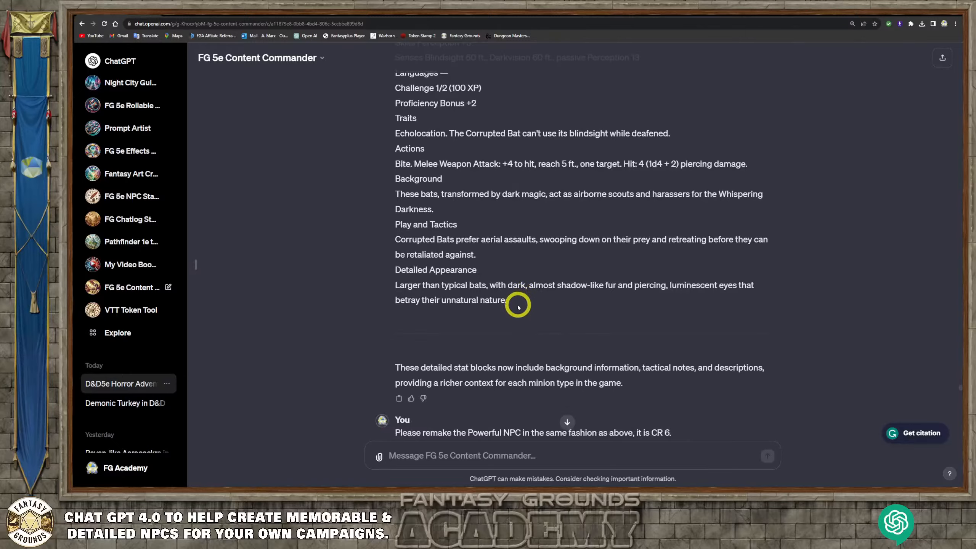
pyautogui.moveTo(510, 302); pyautogui.dragTo(393, 361)
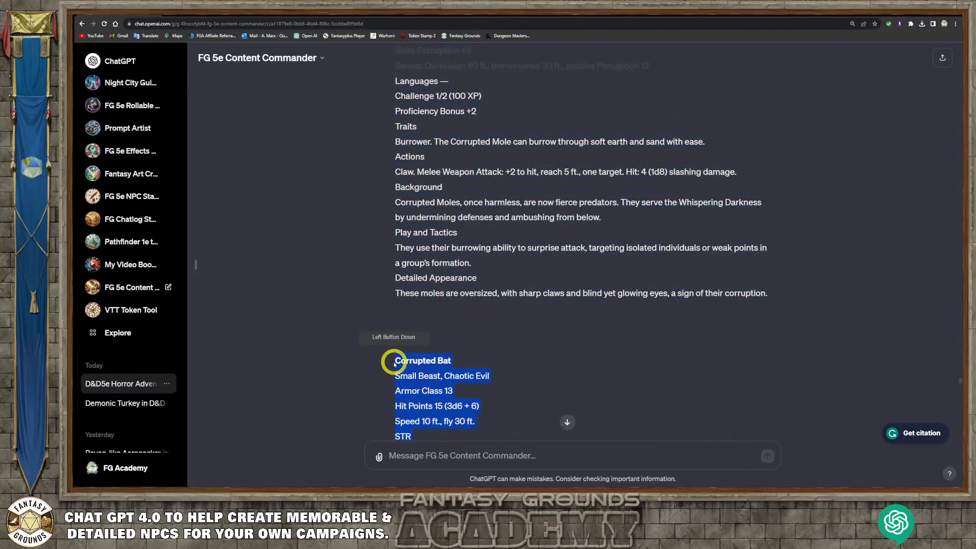
pyautogui.rightClick(422, 363)
pyautogui.click(440, 369)
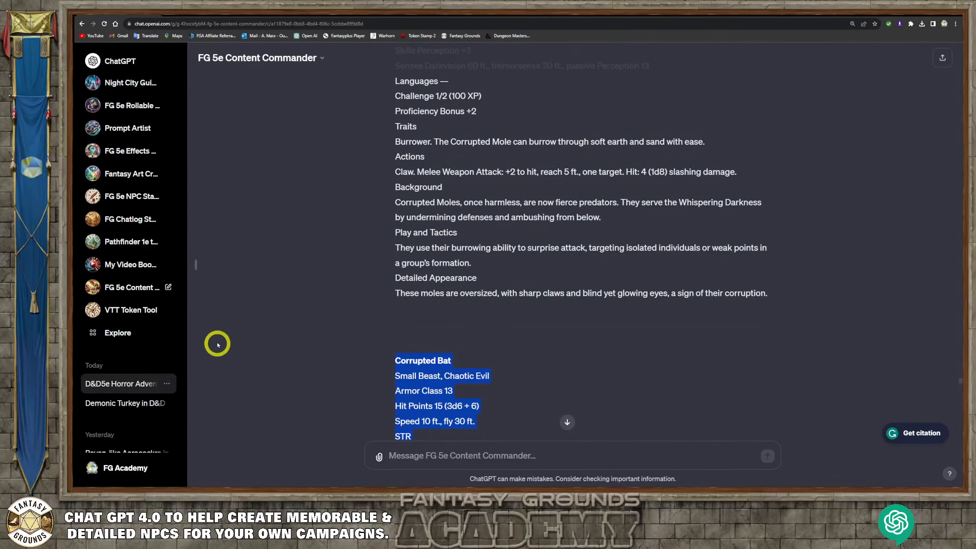
# Switch back to Fantasy Grounds and paste the Corrupted Bat text into the stat block area of the NPC import.
pyautogui.click(210, 487)
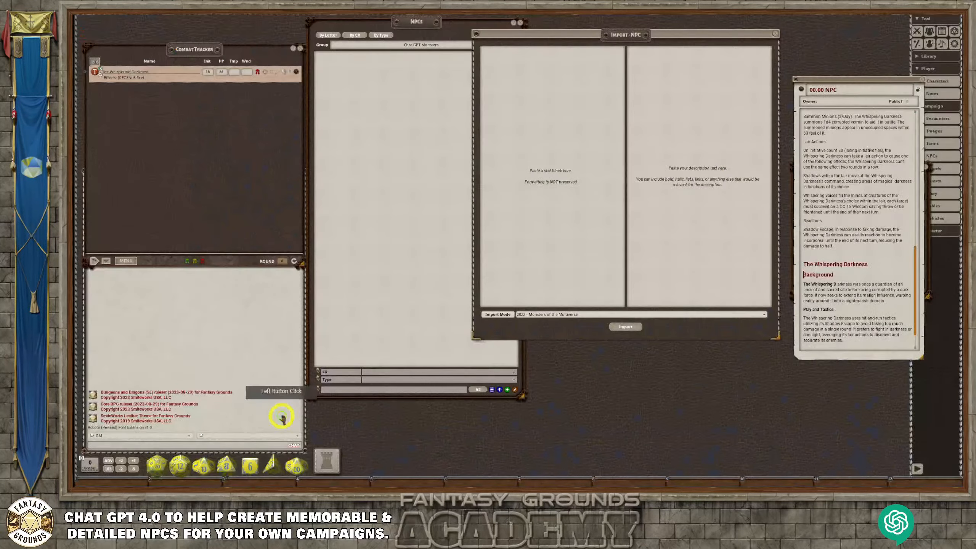
pyautogui.click(531, 123)
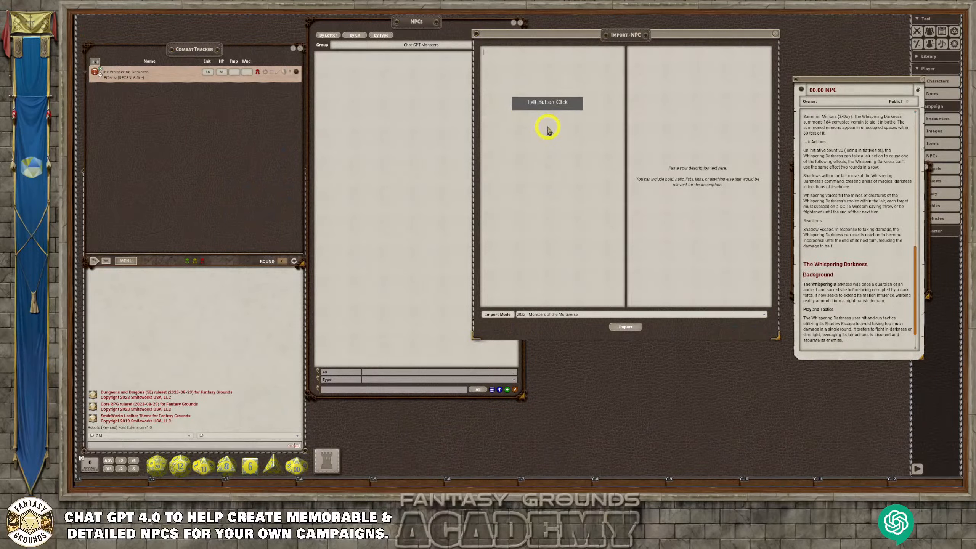
pyautogui.hotkey('ctrl', 'v')
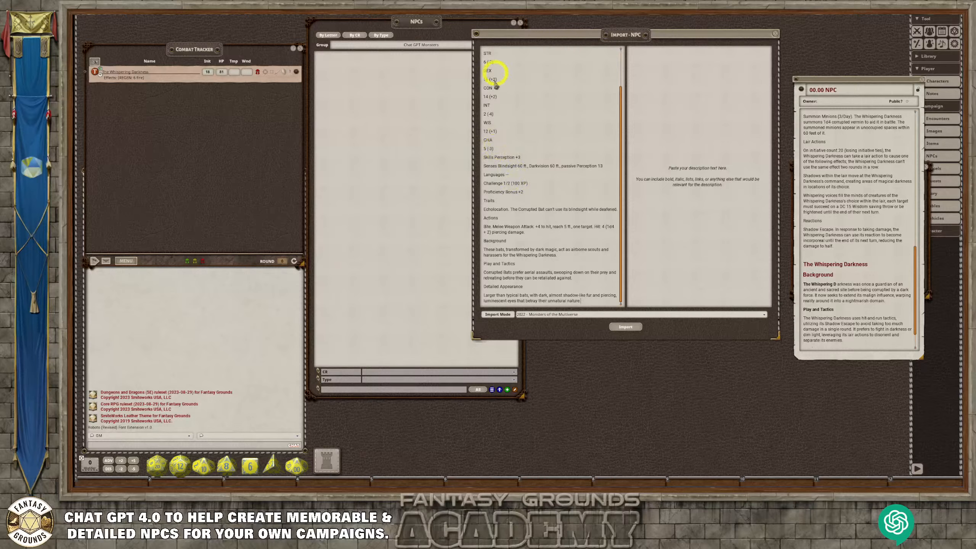
pyautogui.scroll(3, 519, 135)
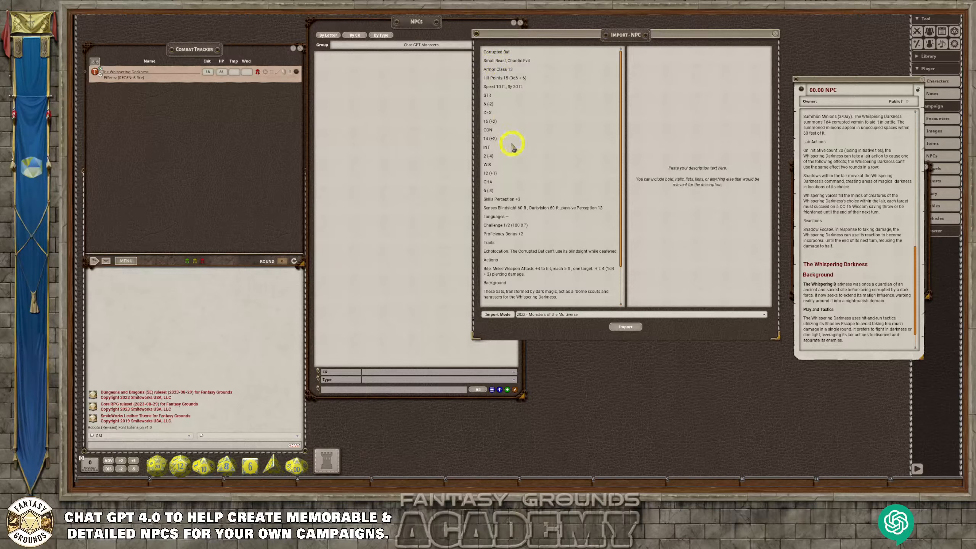
pyautogui.scroll(-3, 499, 137)
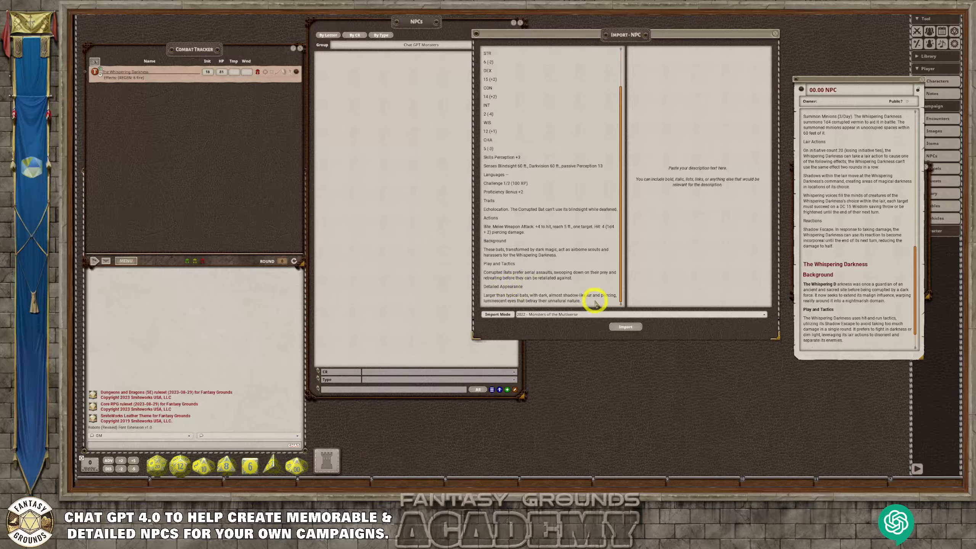
# Copy the bat's Background, Play and Tactics, and Detailed Appearance text into the import's description area.
pyautogui.moveTo(584, 304); pyautogui.dragTo(483, 240)
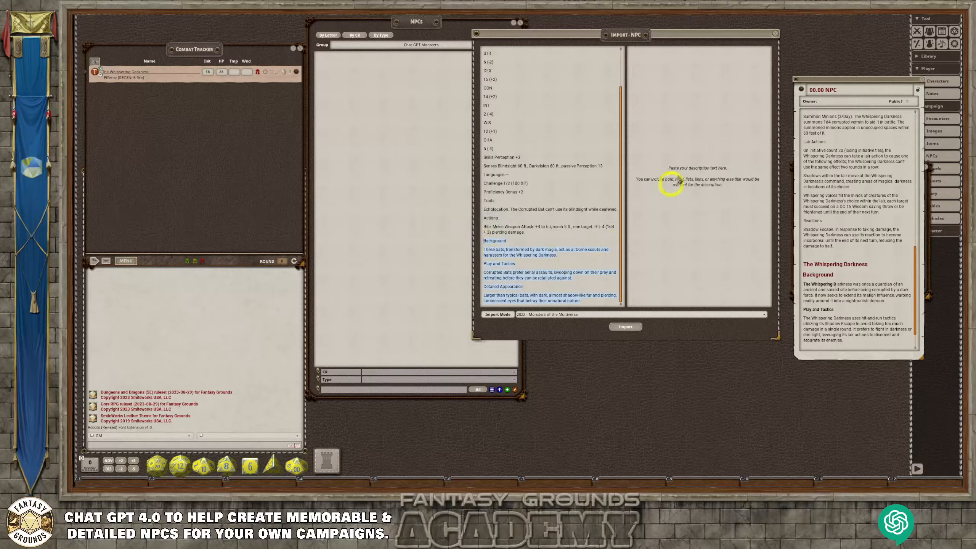
pyautogui.click(699, 110)
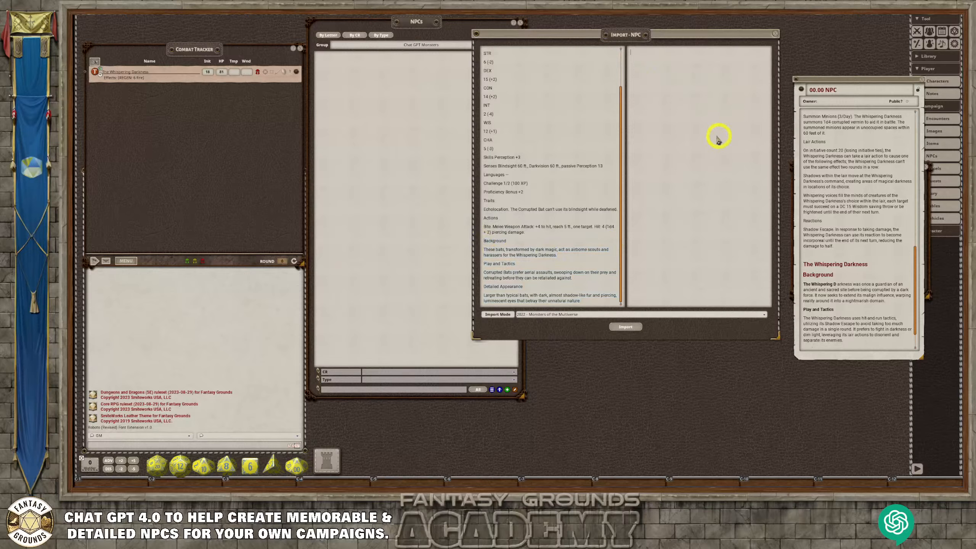
pyautogui.hotkey('ctrl', 'v')
# Add the name Corrupted Bat as the first line of the import's description and format it as a heading.
pyautogui.click(631, 52)
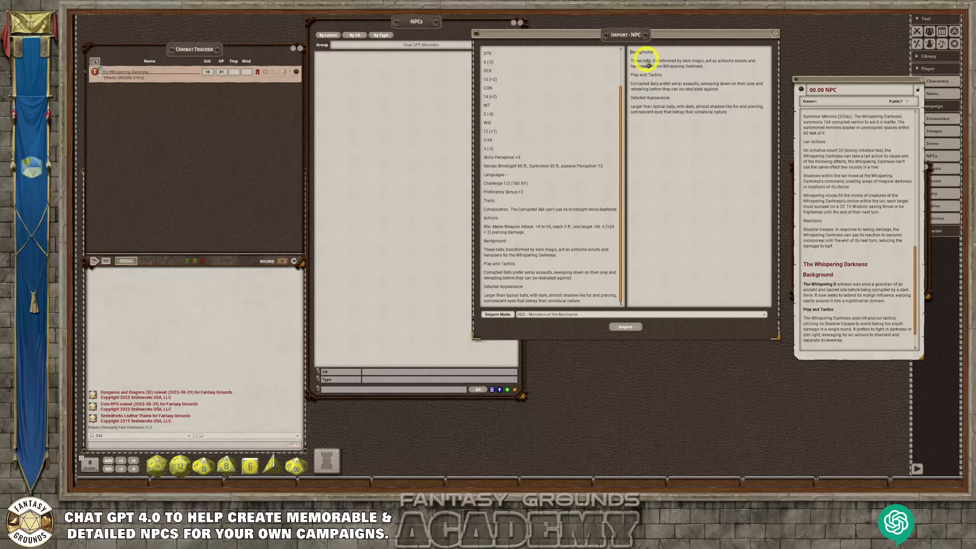
pyautogui.press('Return')
pyautogui.scroll(2, 547, 101)
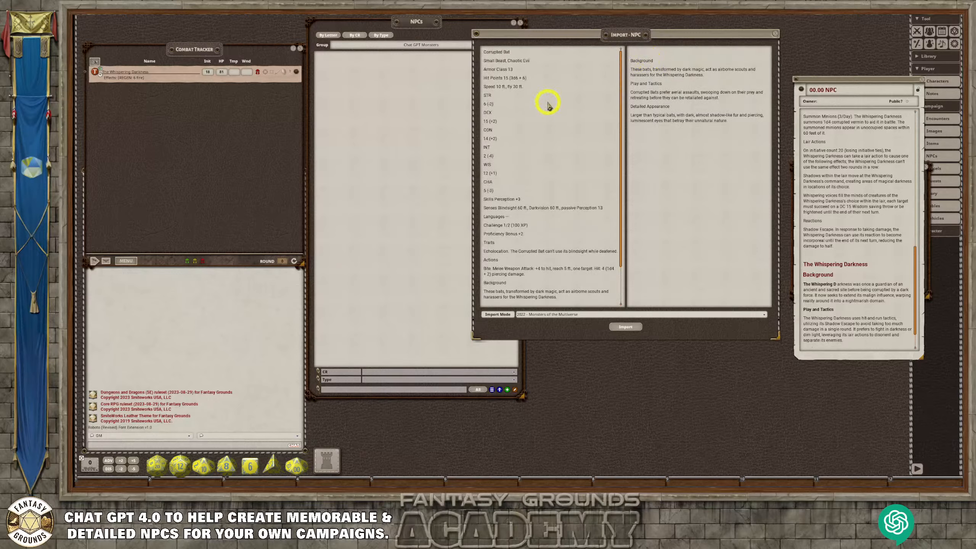
pyautogui.moveTo(481, 50); pyautogui.dragTo(561, 67)
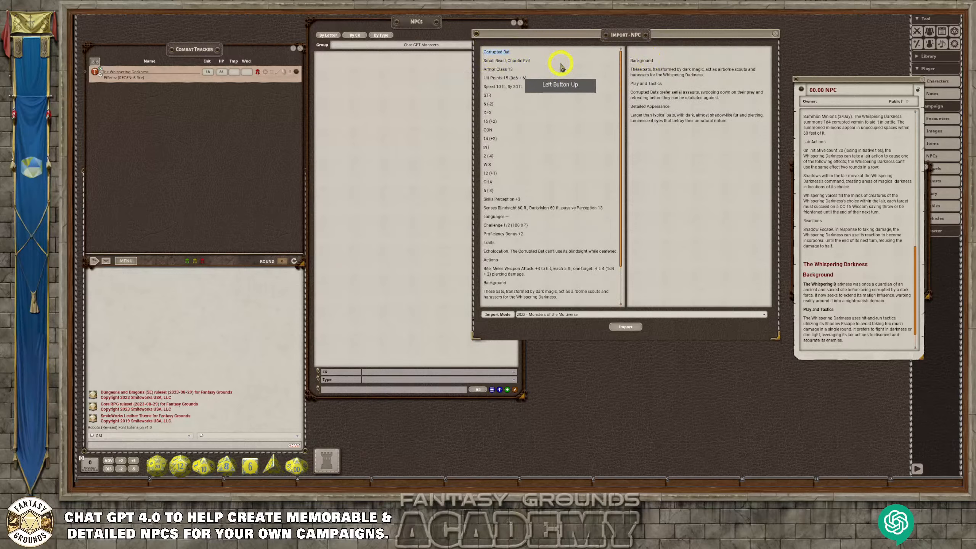
pyautogui.click(706, 65)
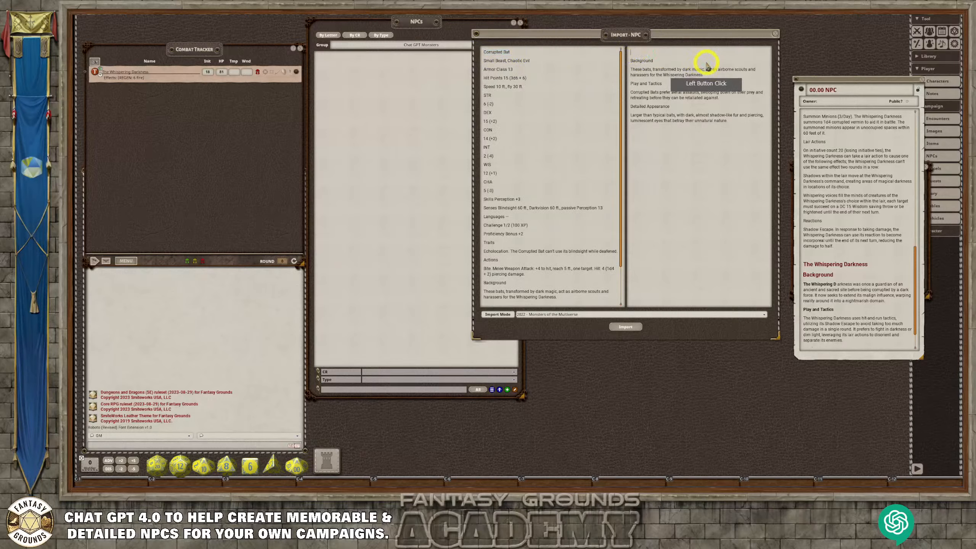
pyautogui.hotkey('ctrl', 'v')
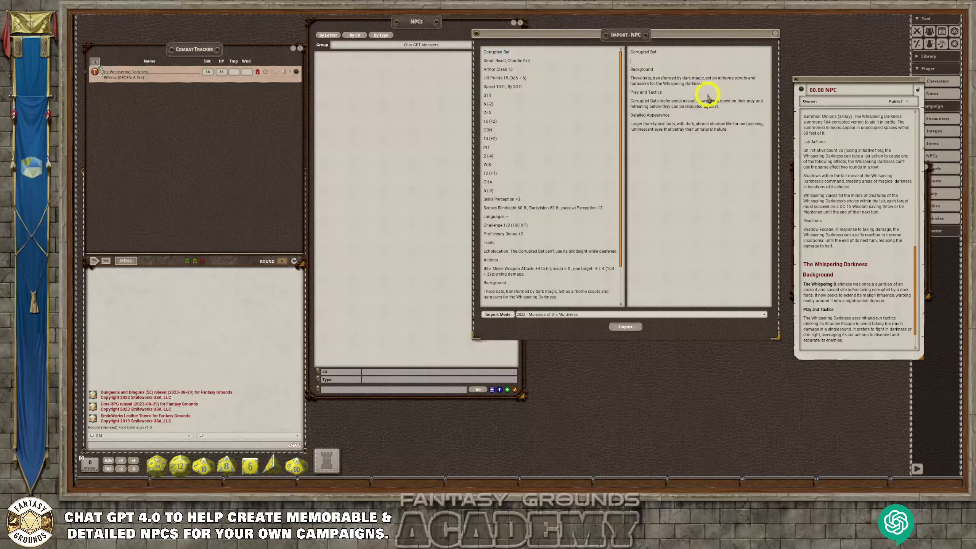
pyautogui.press('BackSpace')
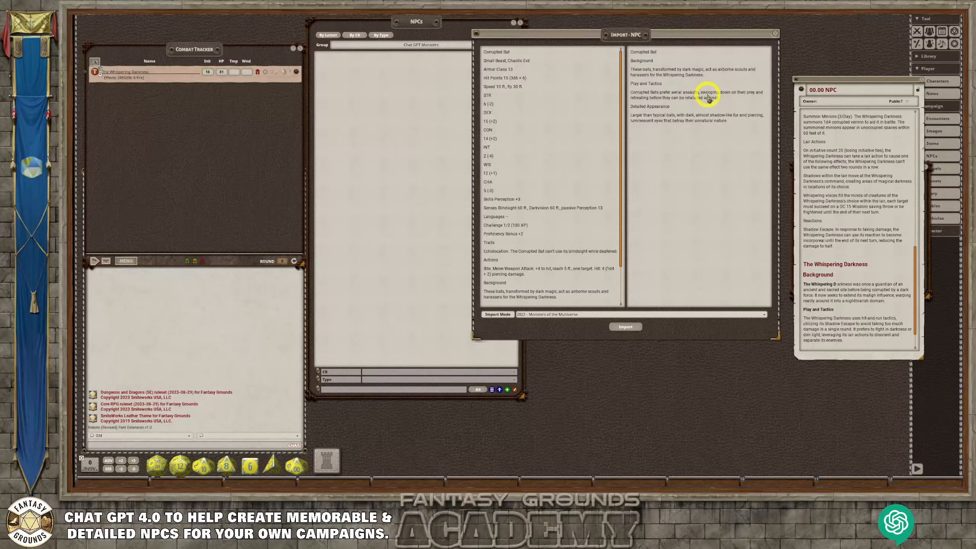
pyautogui.moveTo(615, 50); pyautogui.dragTo(657, 52)
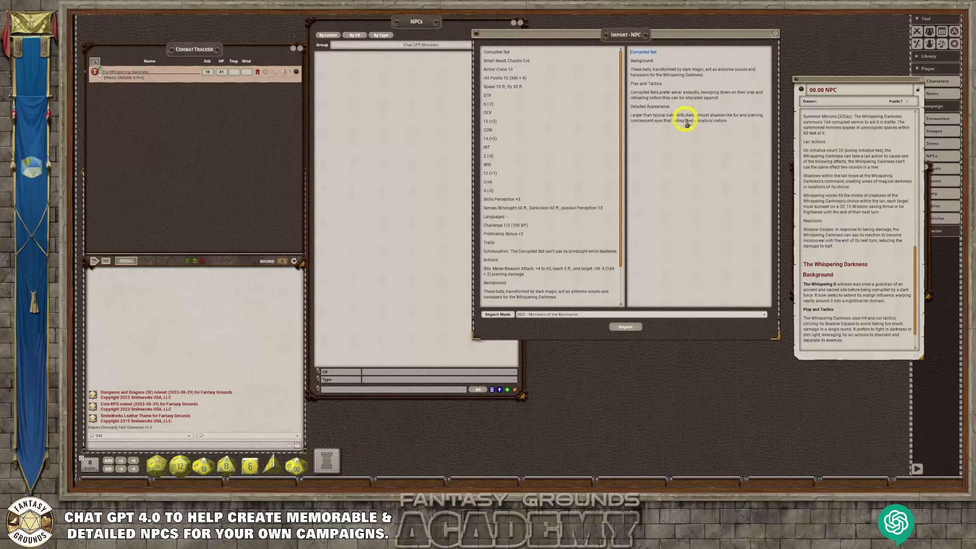
pyautogui.hotkey('ctrl', '1')
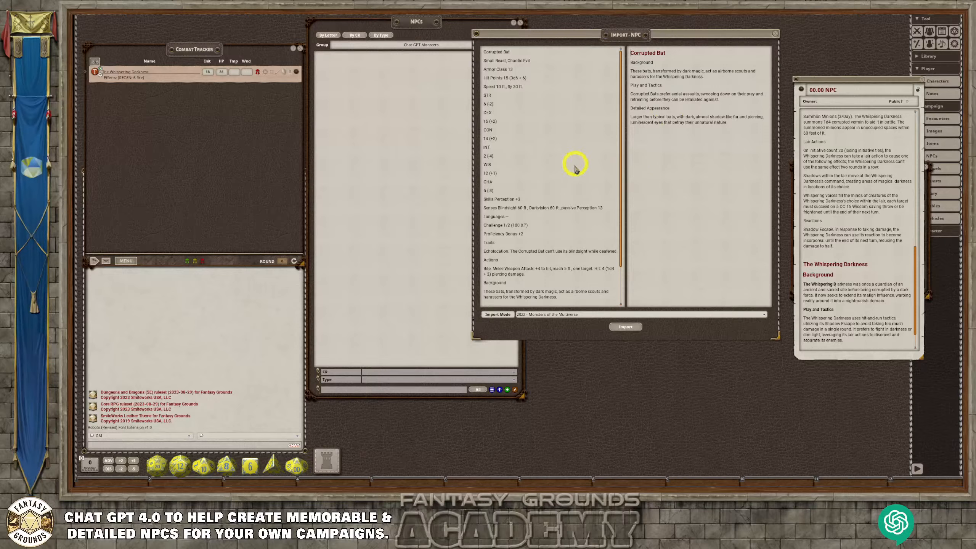
pyautogui.scroll(-3, 557, 190)
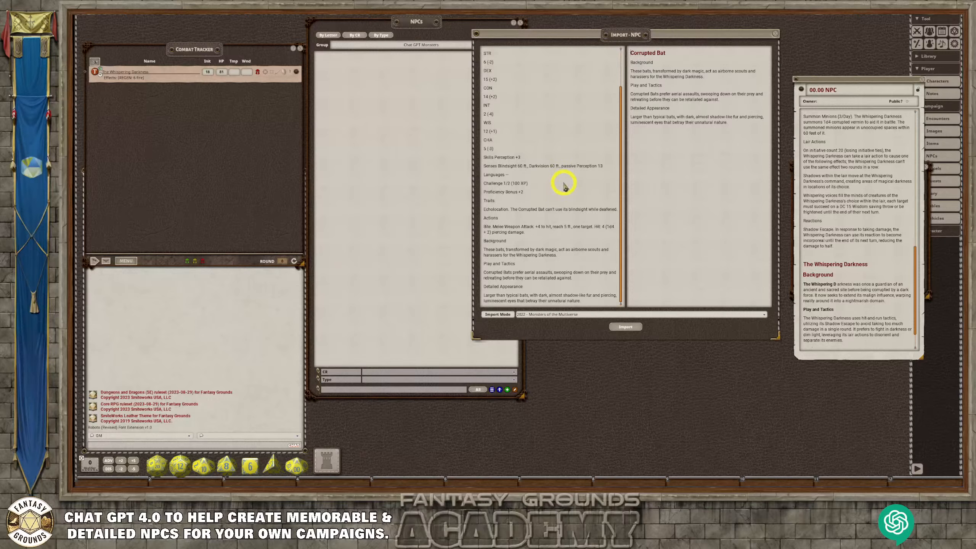
pyautogui.scroll(2, 563, 156)
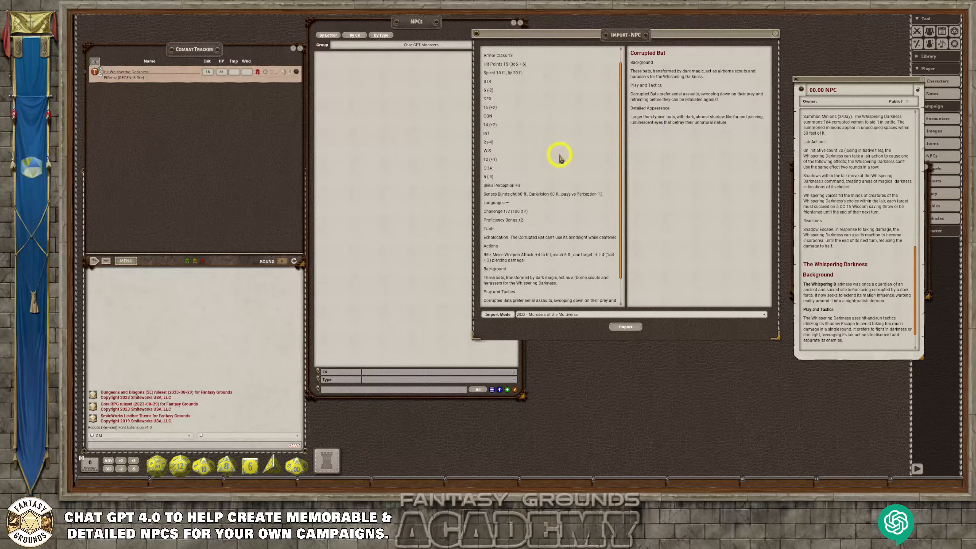
pyautogui.scroll(-2, 546, 174)
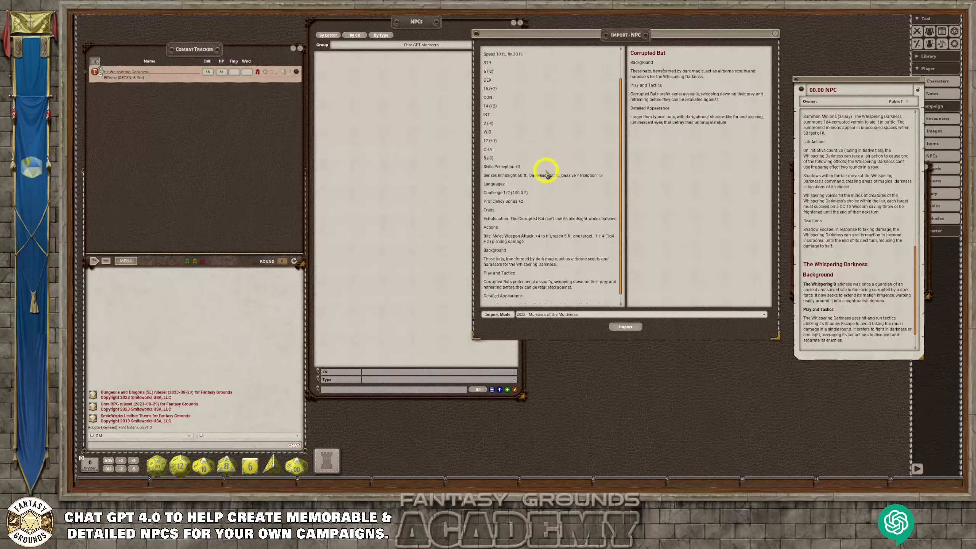
pyautogui.scroll(-1, 547, 174)
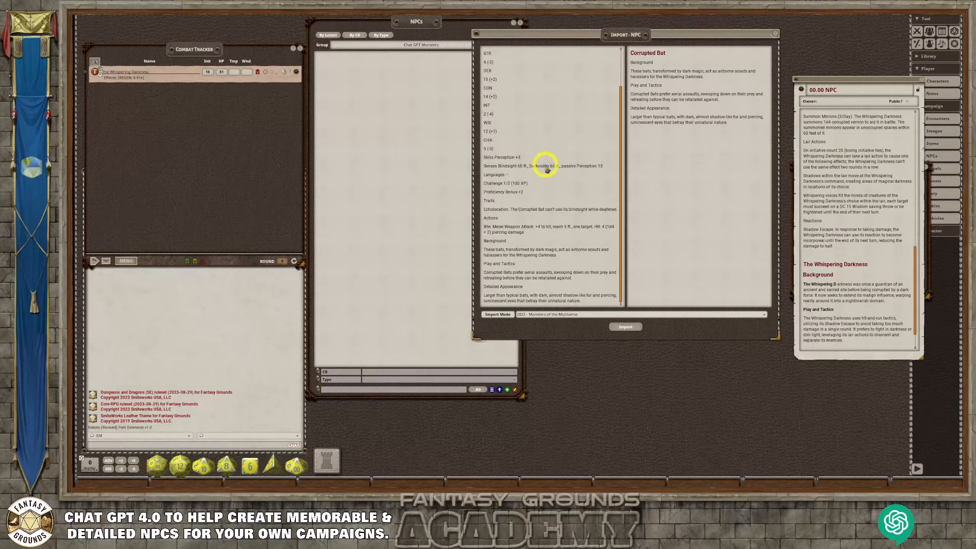
pyautogui.scroll(2, 542, 184)
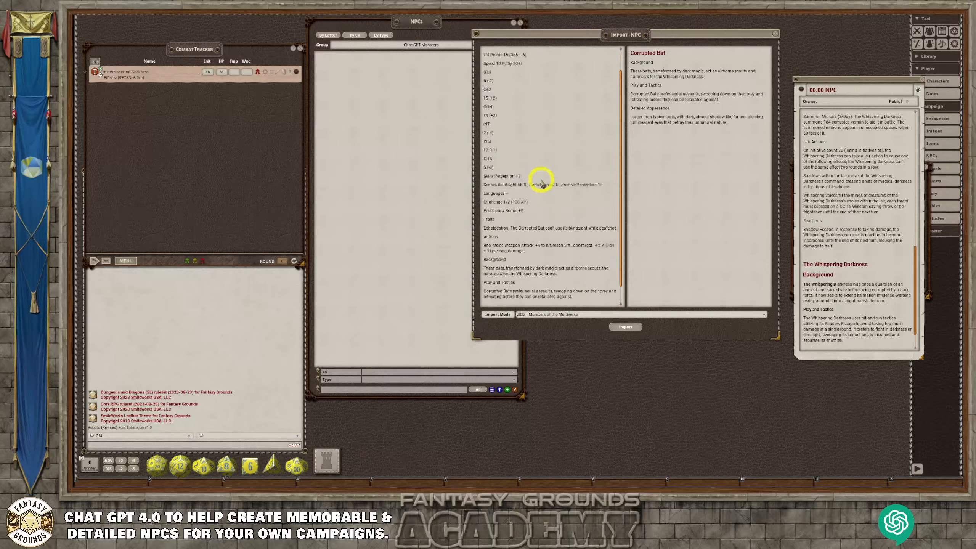
pyautogui.scroll(-2, 542, 184)
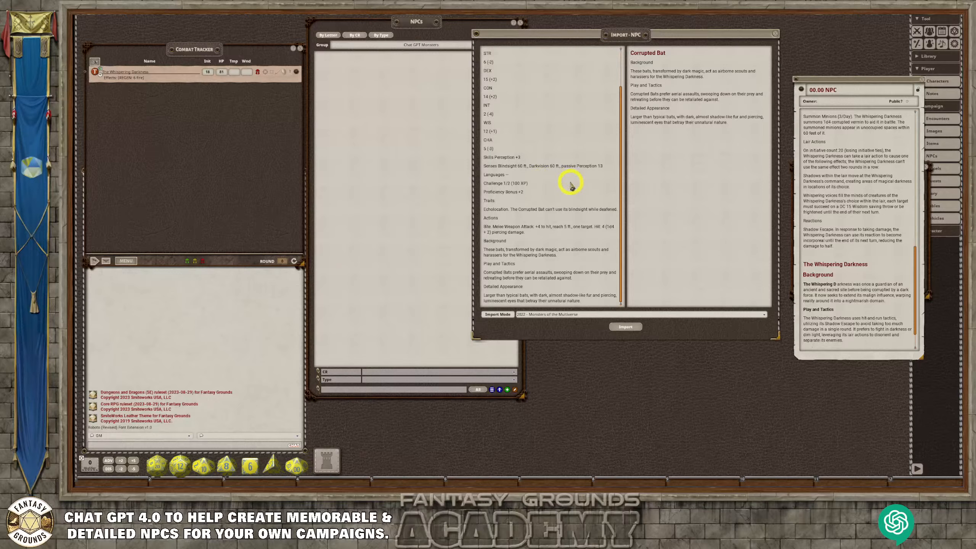
# Bold the Background, Play and Tactics, and Detailed Appearance titles in the Corrupted Bat description.
pyautogui.moveTo(665, 64); pyautogui.dragTo(611, 65)
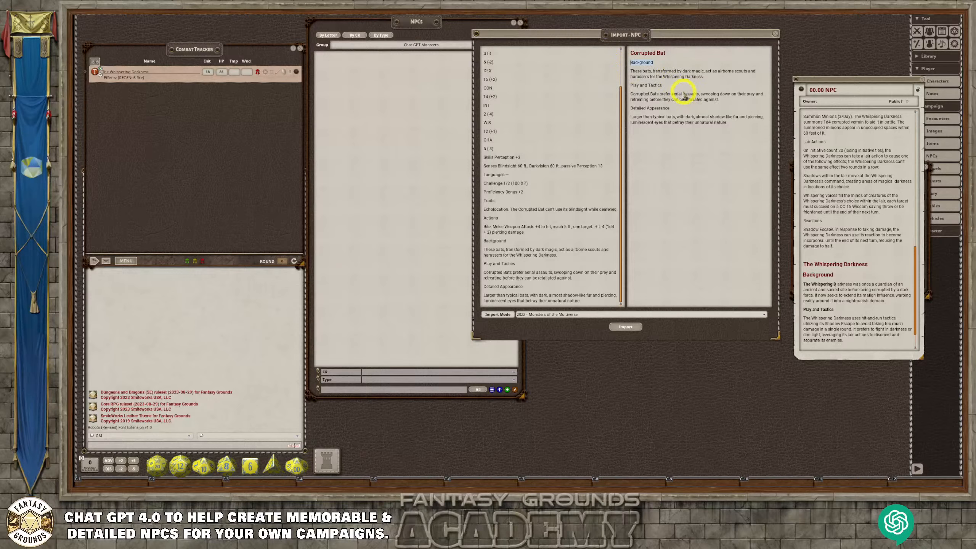
pyautogui.moveTo(671, 85); pyautogui.dragTo(628, 85)
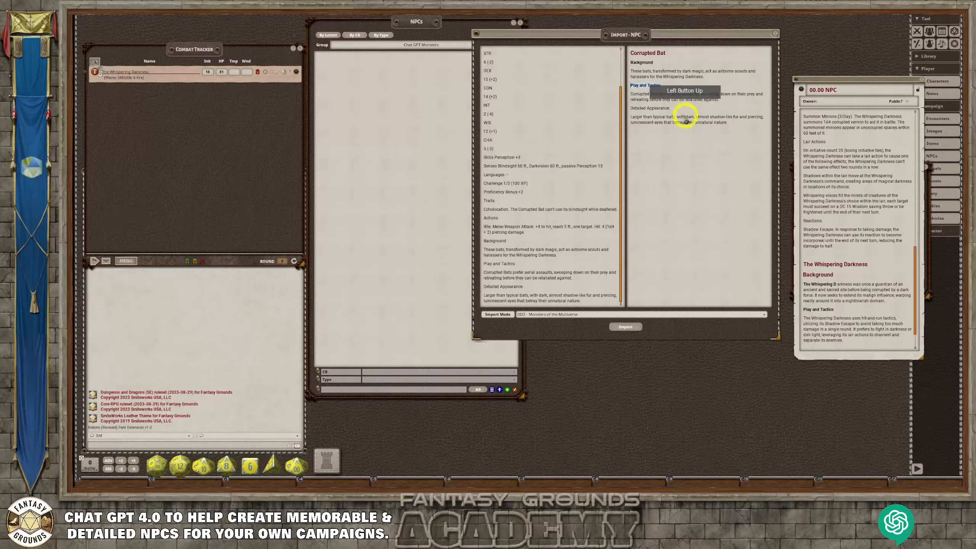
pyautogui.moveTo(673, 108); pyautogui.dragTo(627, 109)
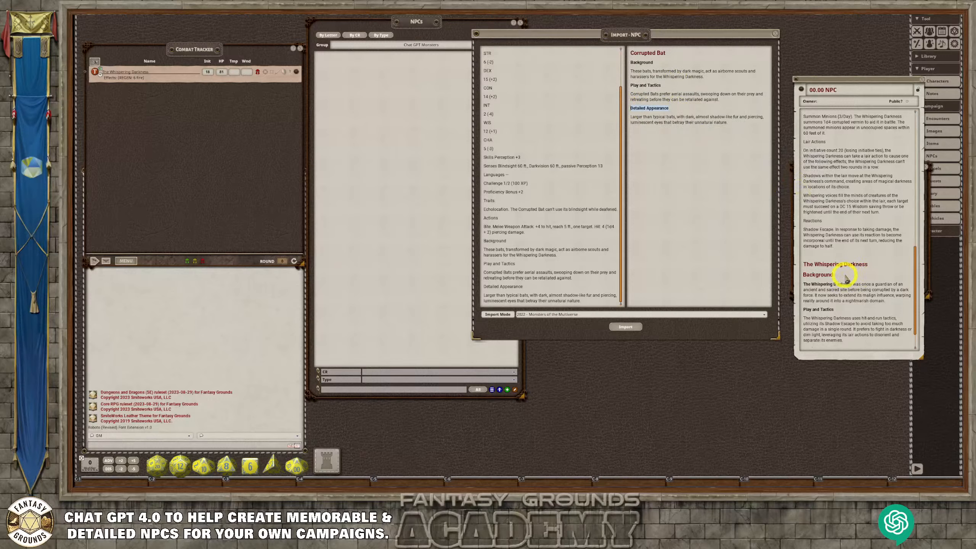
# In the 00.00 NPC note, unbold the opening words of the Background paragraph and change the Background title from a heading to bold text.
pyautogui.moveTo(840, 288); pyautogui.dragTo(801, 284)
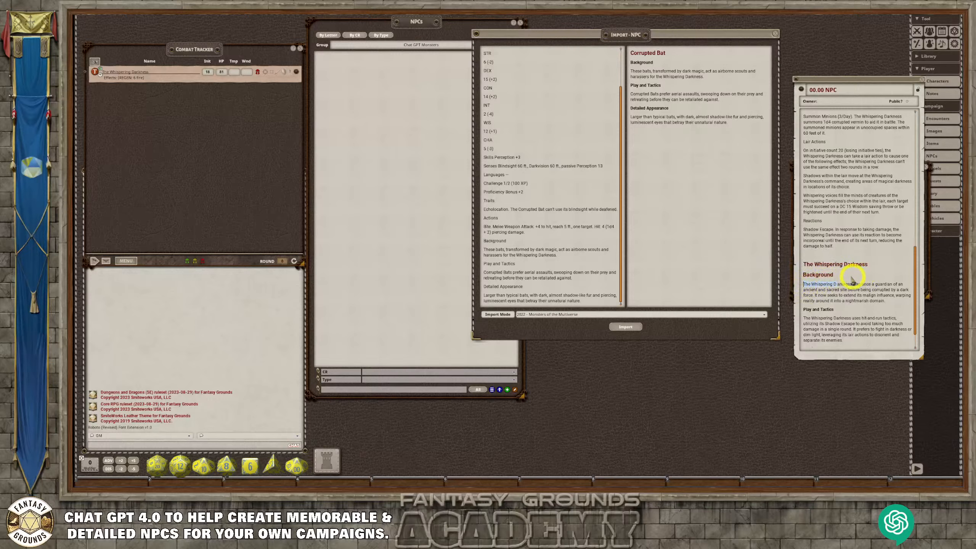
pyautogui.click(838, 285)
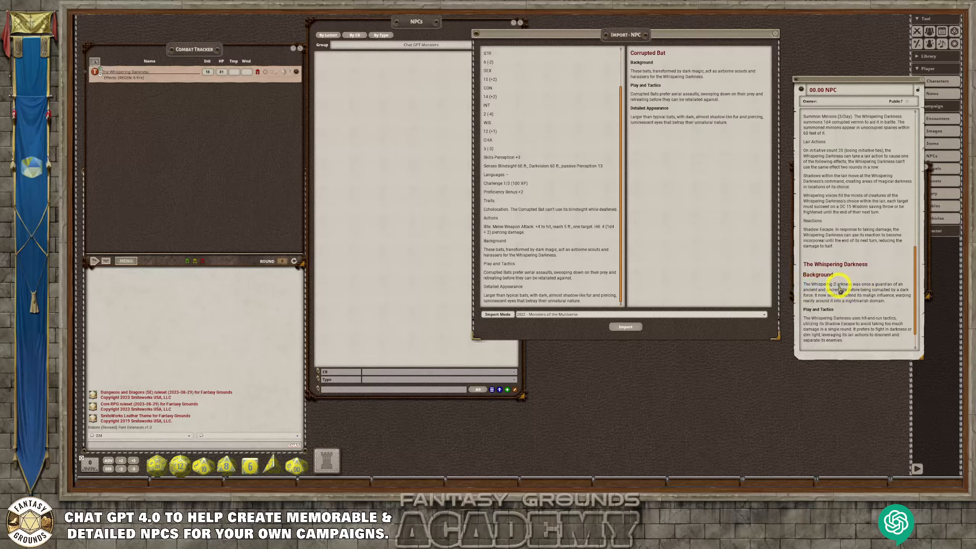
pyautogui.click(838, 285)
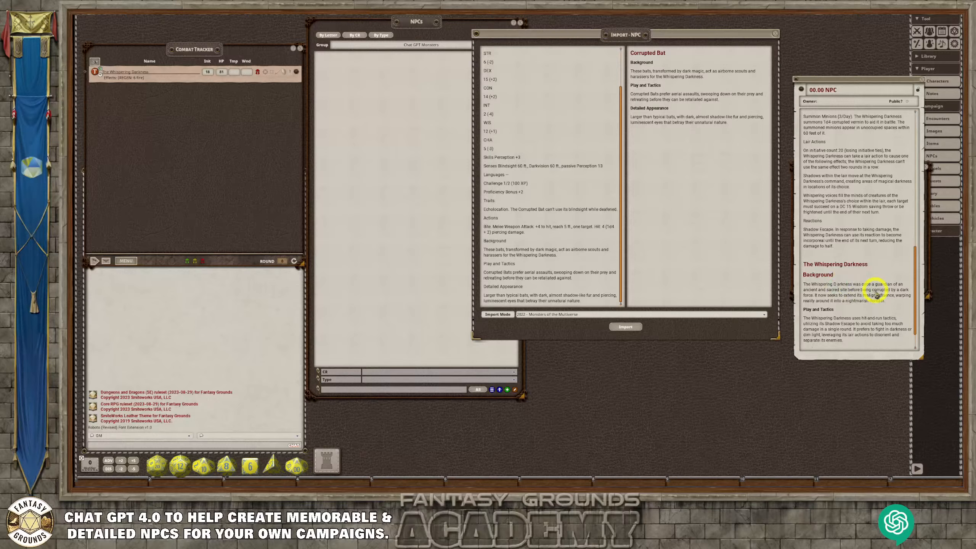
pyautogui.moveTo(841, 274); pyautogui.dragTo(800, 275)
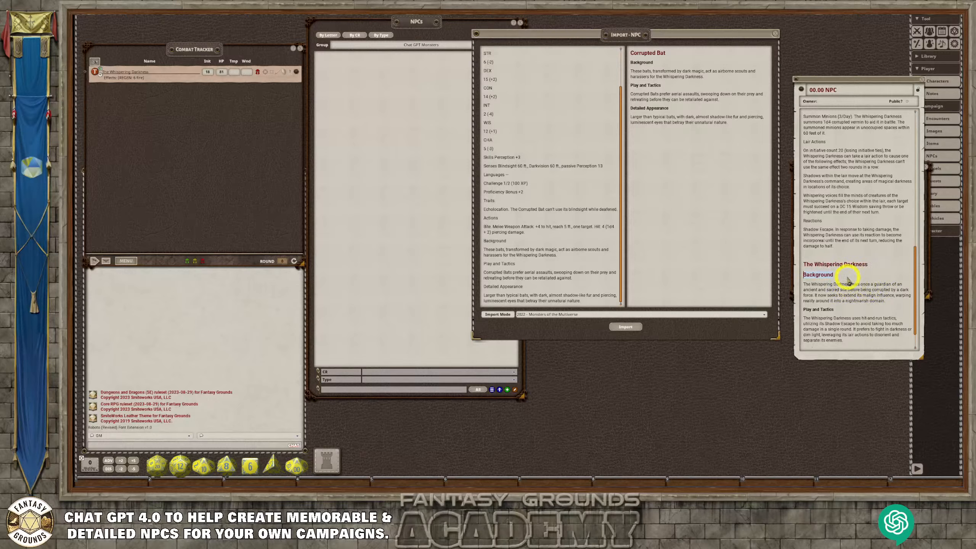
pyautogui.hotkey('ctrl', '0')
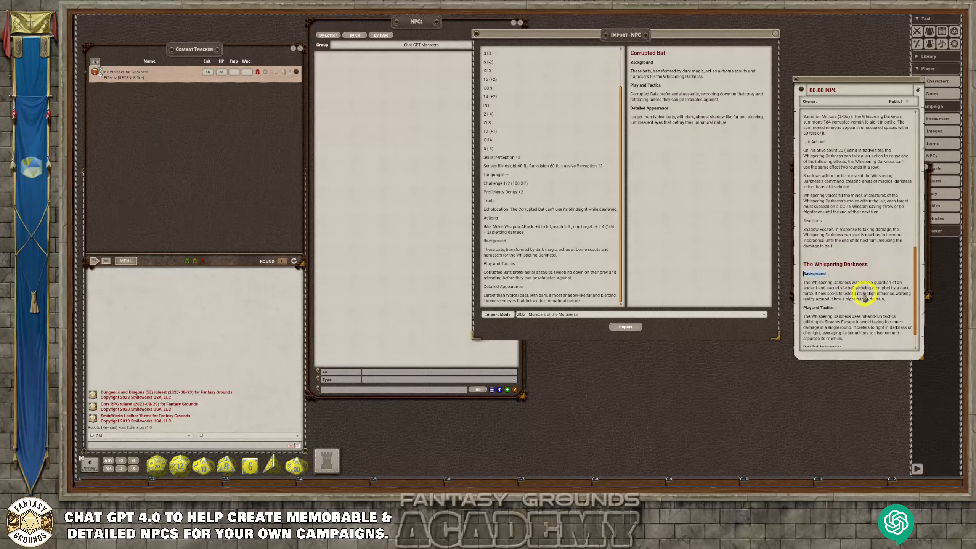
pyautogui.scroll(-2, 853, 308)
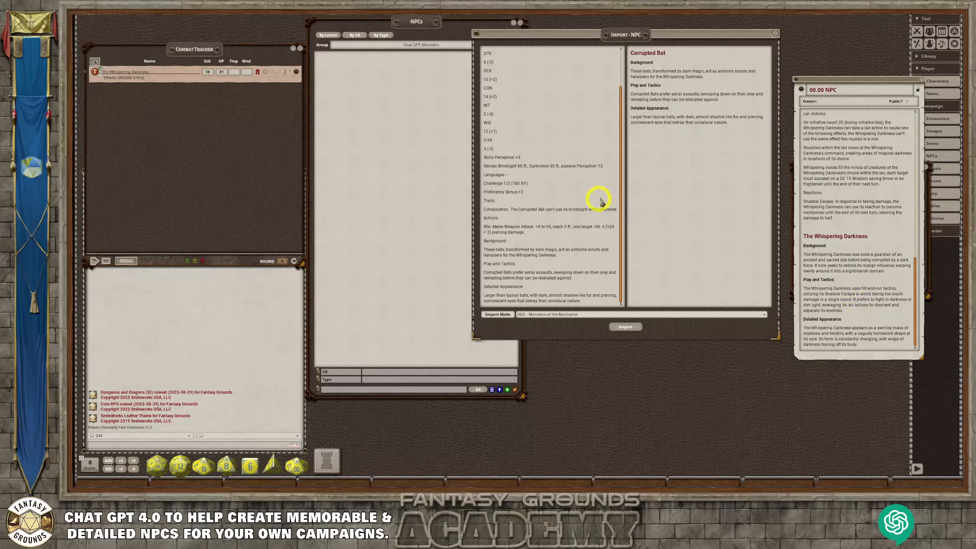
# Delete everything from Background through Detailed Appearance from the import's stat block text, ending it after the Bite action.
pyautogui.scroll(3, 549, 215)
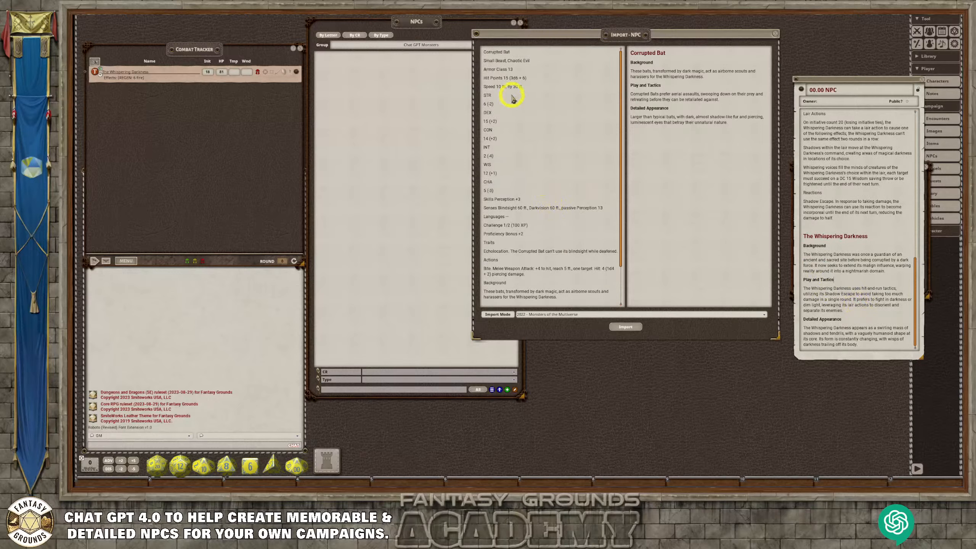
pyautogui.scroll(-3, 540, 210)
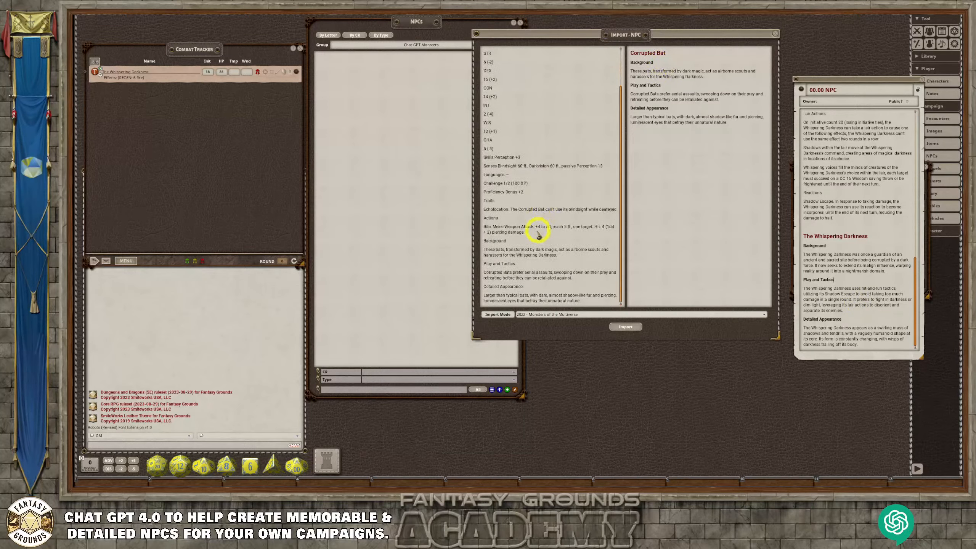
pyautogui.moveTo(586, 304); pyautogui.dragTo(484, 238)
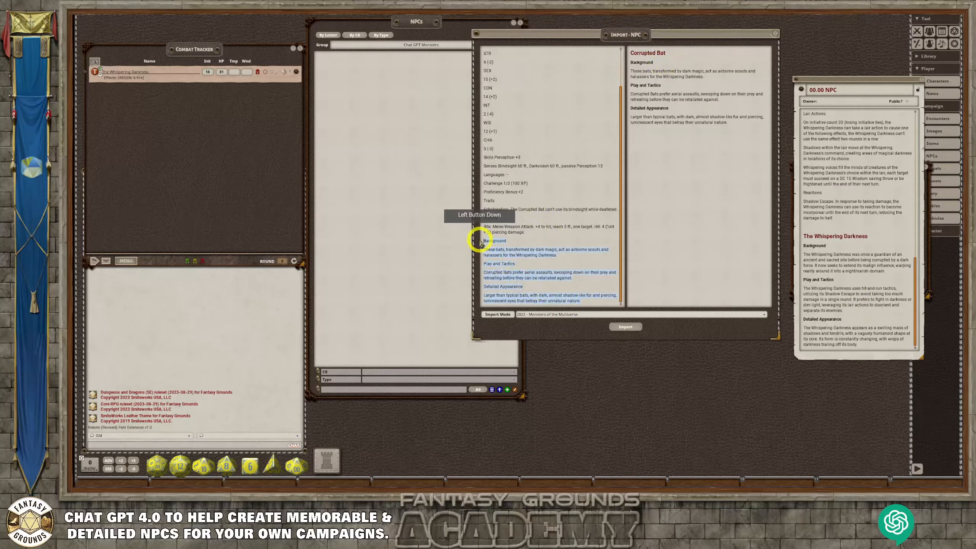
pyautogui.press('Delete')
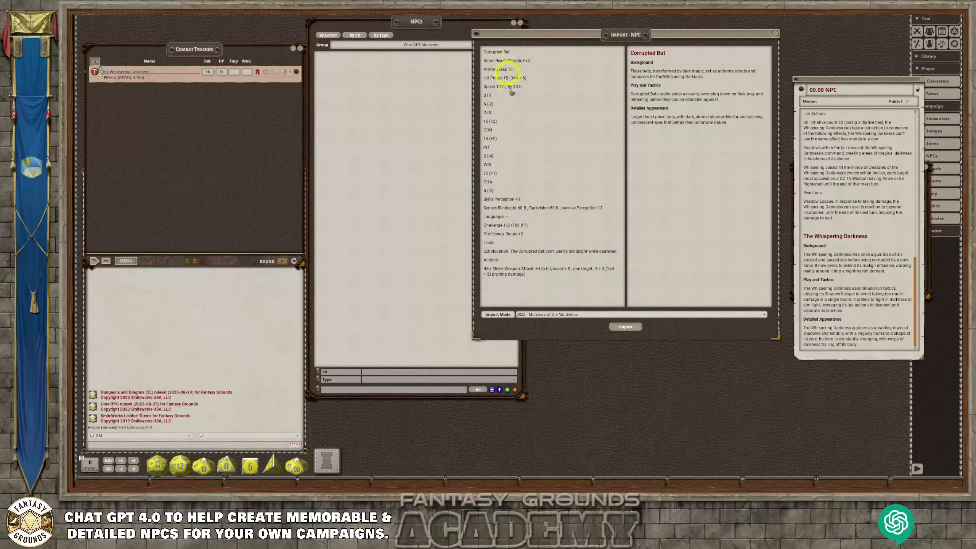
# Import the Corrupted Bat, check the new record's stats and description text, and close the record.
pyautogui.click(630, 326)
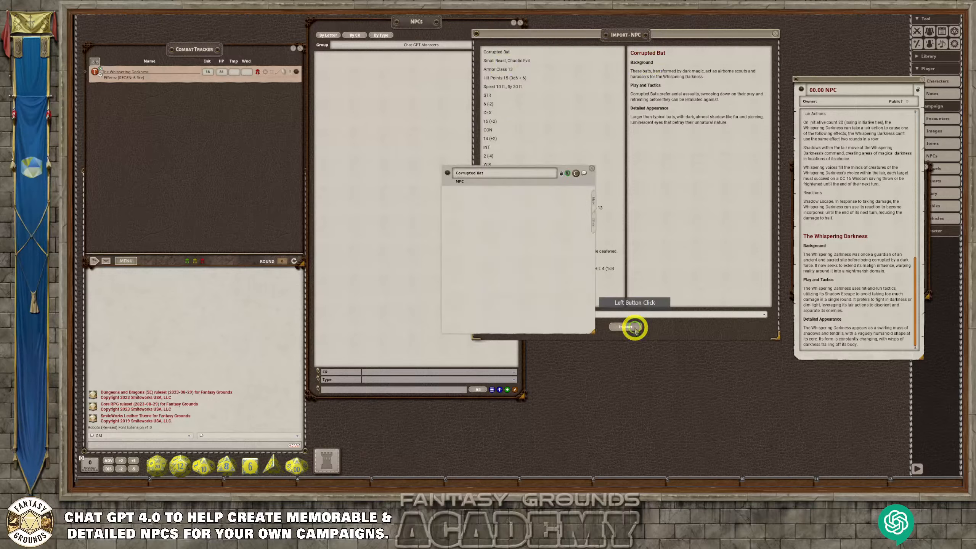
pyautogui.scroll(-5, 547, 269)
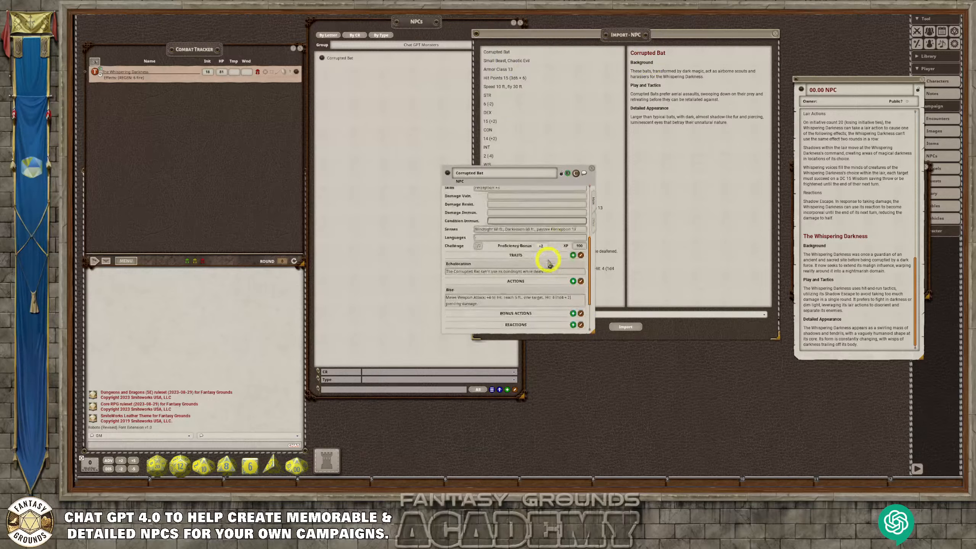
pyautogui.scroll(5, 548, 262)
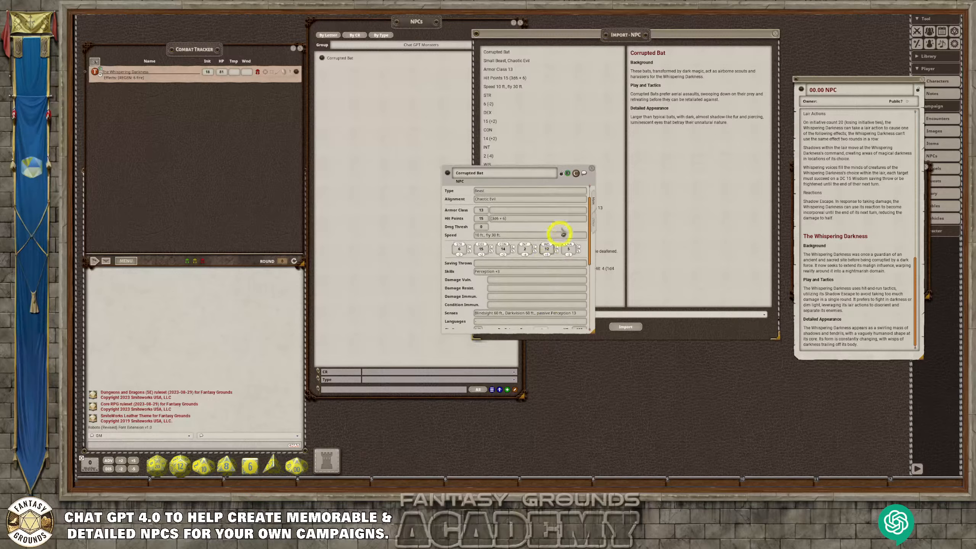
pyautogui.click(593, 225)
pyautogui.scroll(-3, 562, 258)
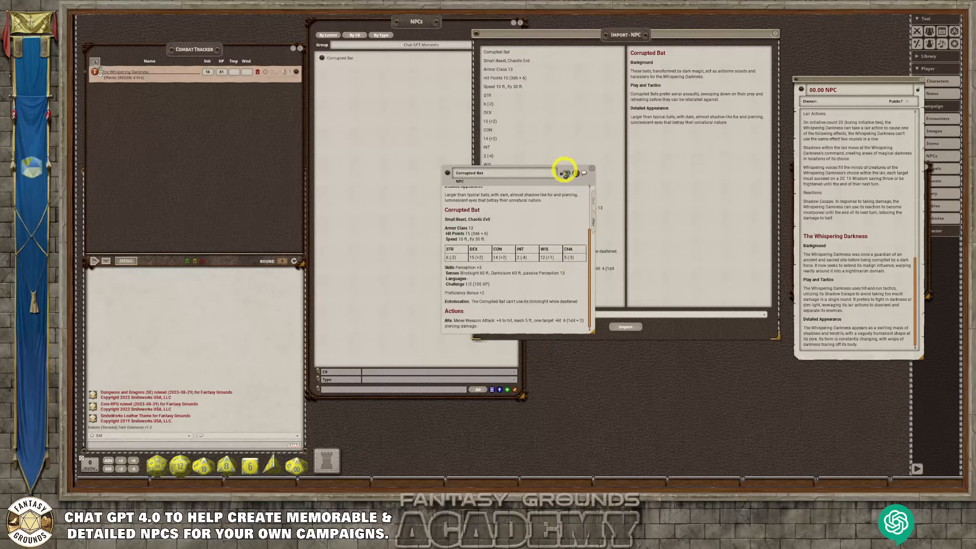
pyautogui.click(591, 168)
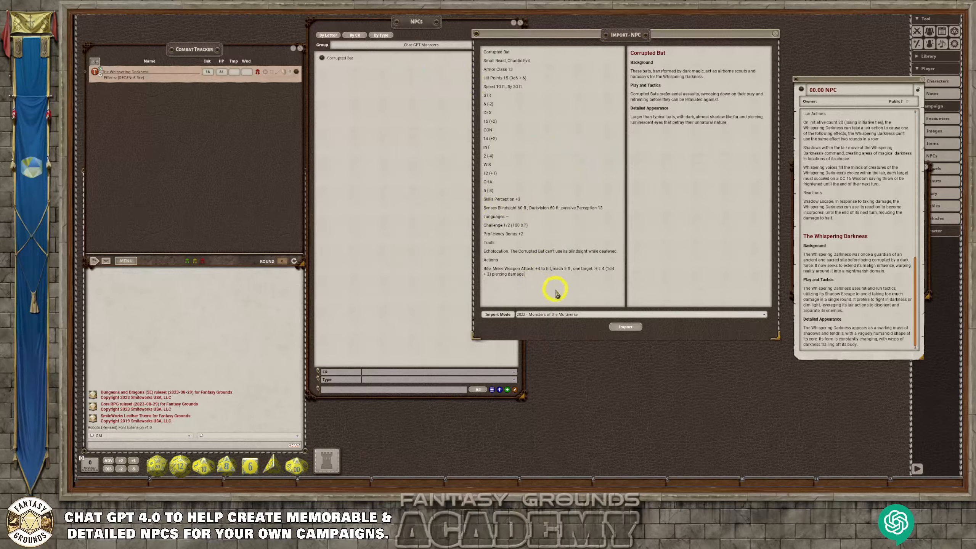
# Close the Corrupted Bat import, open a blank NPC import window, and switch to the ChatGPT conversation.
pyautogui.click(775, 33)
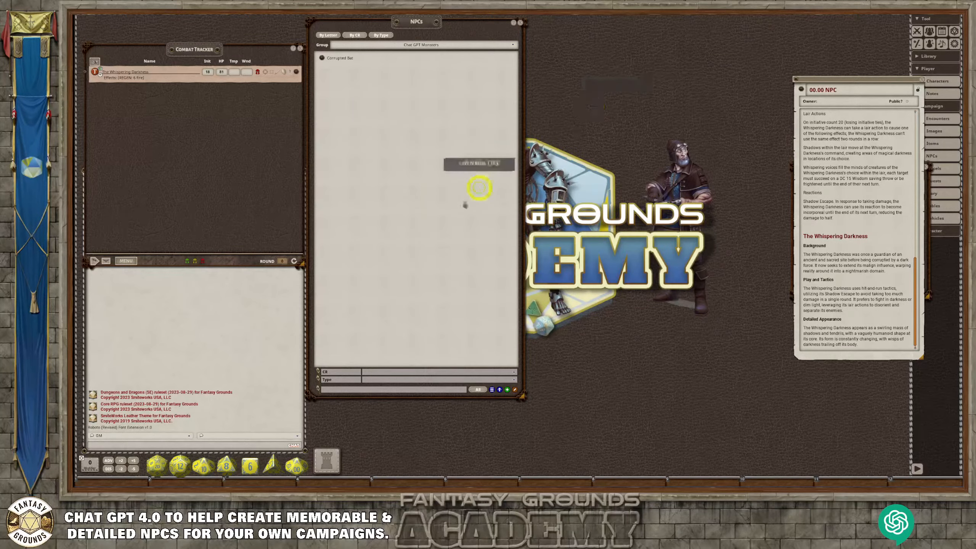
pyautogui.click(495, 390)
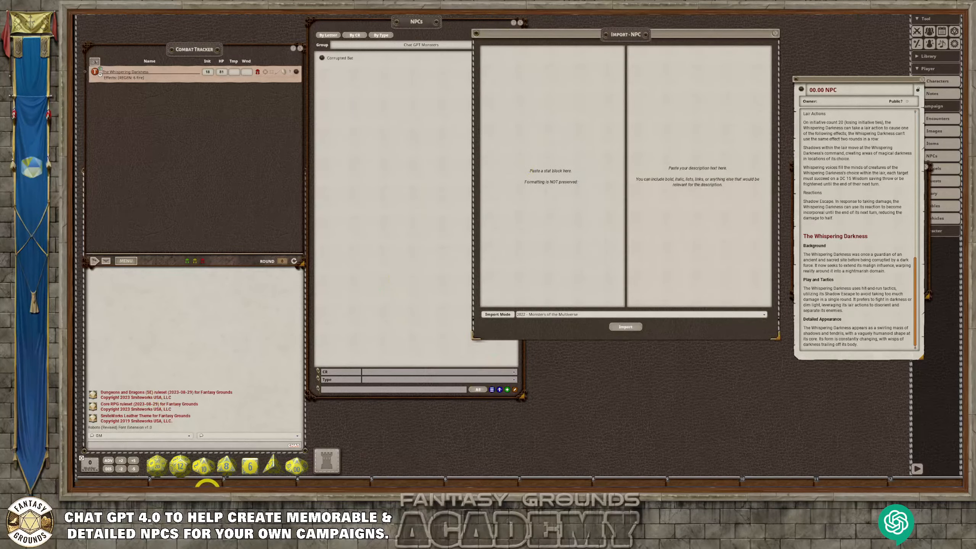
pyautogui.click(238, 453)
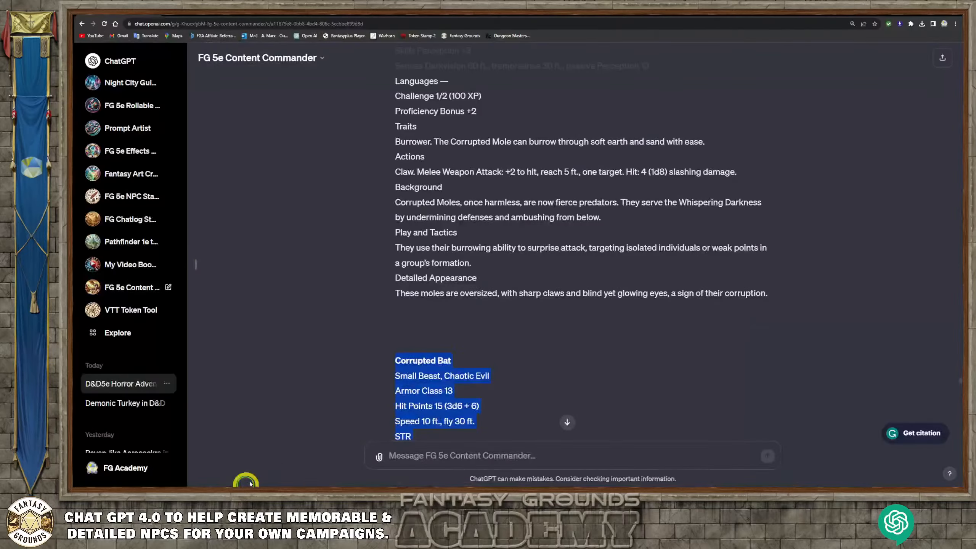
# Copy the complete Corrupted Mole entry from the ChatGPT response, from its name through the Detailed Appearance text.
pyautogui.click(347, 369)
pyautogui.scroll(4, 375, 338)
pyautogui.scroll(-4, 399, 337)
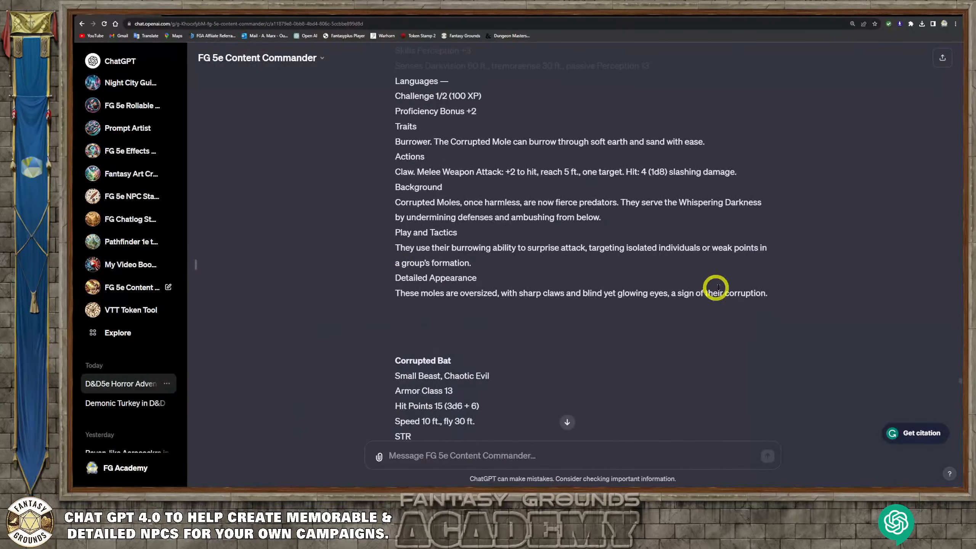
pyautogui.moveTo(774, 294); pyautogui.dragTo(407, 183)
pyautogui.rightClick(407, 183)
pyautogui.click(442, 189)
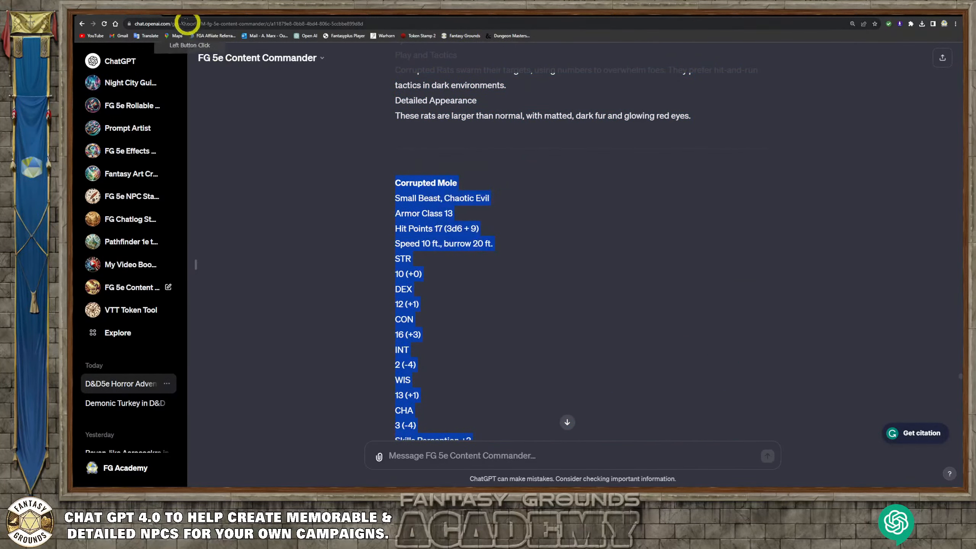
# Switch to Fantasy Grounds and paste the Corrupted Mole entry as the stat block of the blank NPC import.
pyautogui.click(169, 13)
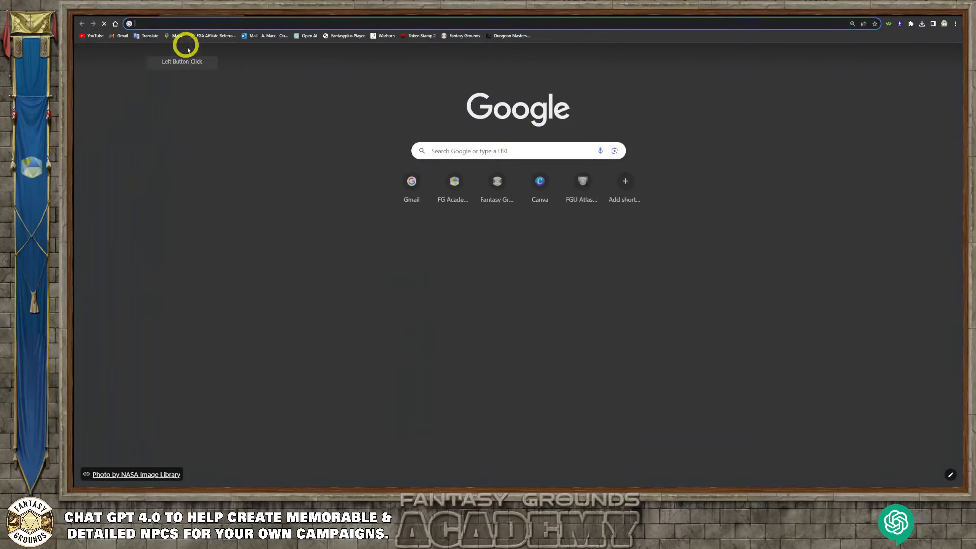
pyautogui.click(103, 13)
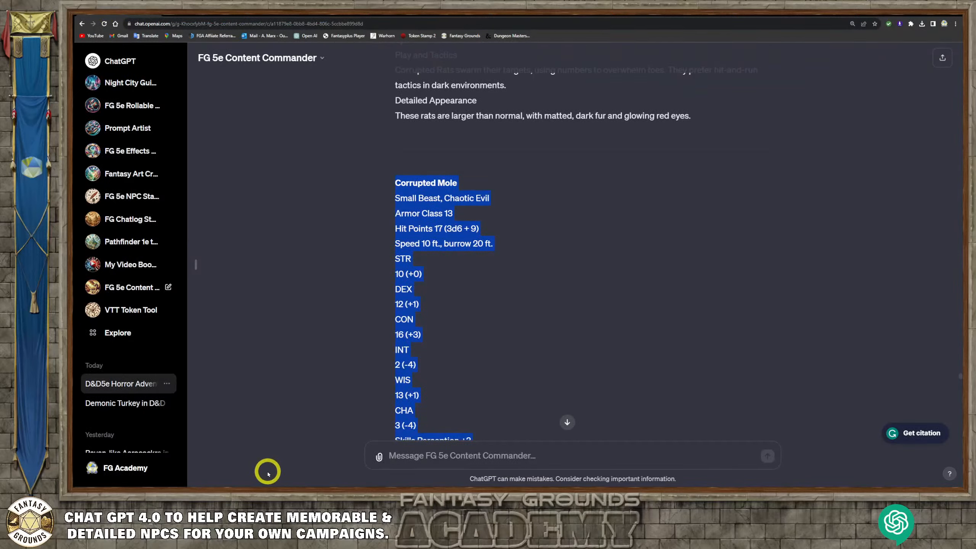
pyautogui.click(209, 495)
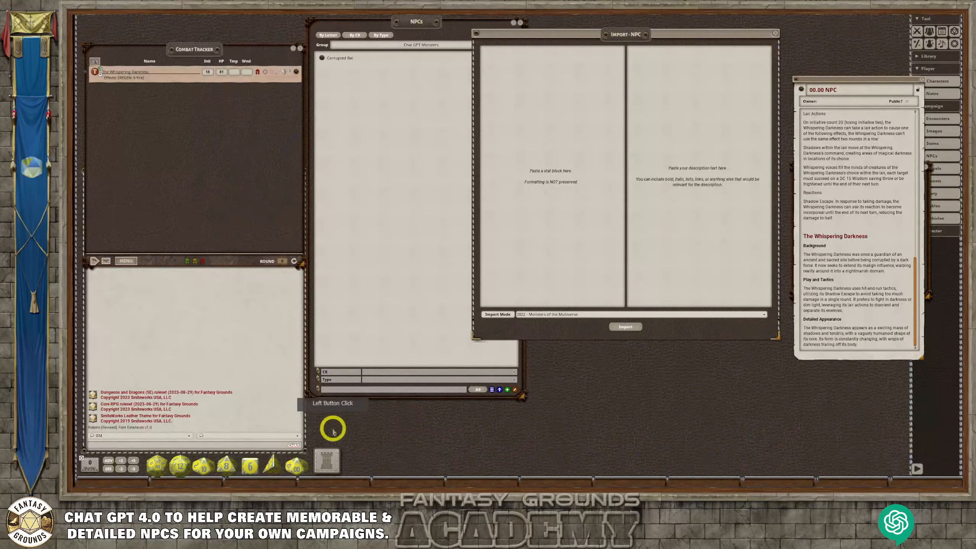
pyautogui.click(521, 149)
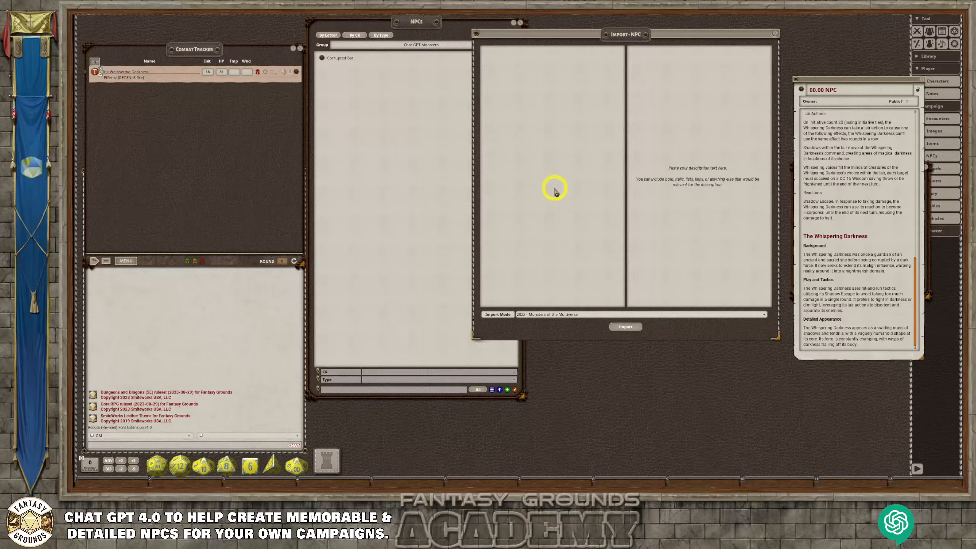
pyautogui.hotkey('ctrl', 'v')
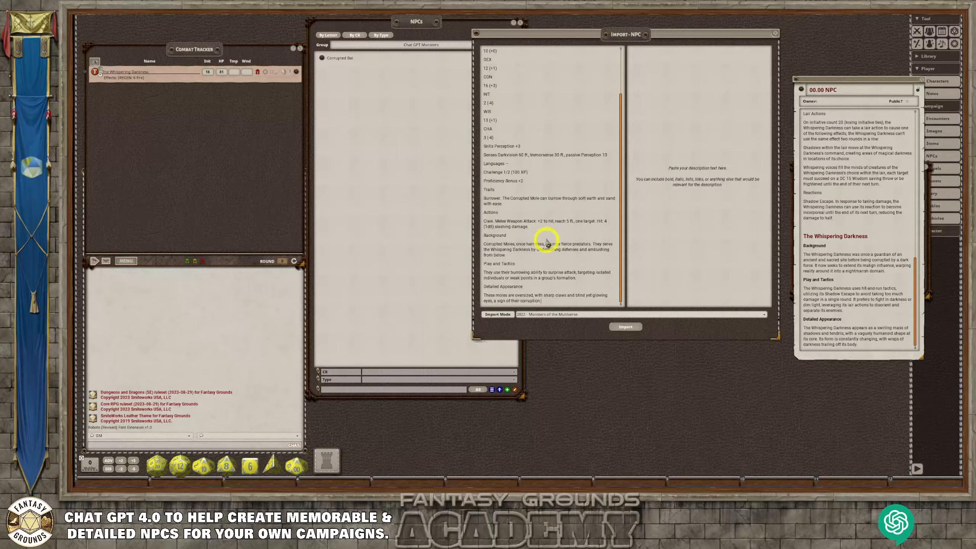
# Copy the Corrupted Mole's Background through Detailed Appearance text from the stat block into the import's description text.
pyautogui.moveTo(537, 299); pyautogui.dragTo(481, 238)
pyautogui.click(663, 71)
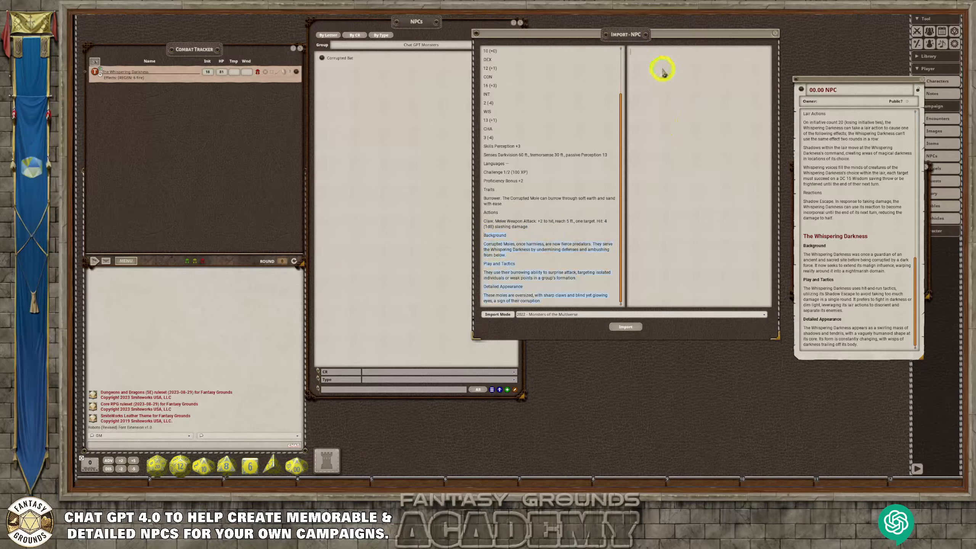
pyautogui.hotkey('ctrl', 'v')
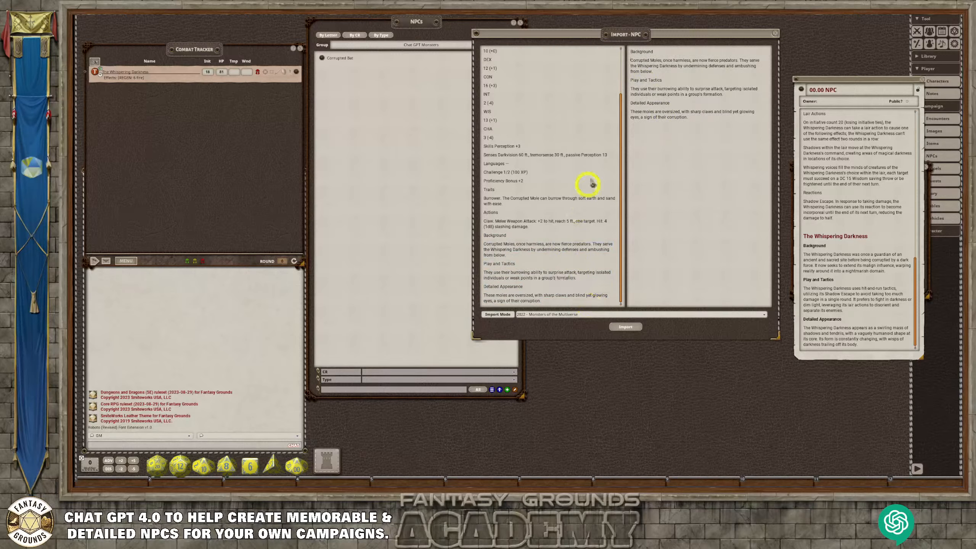
# Copy the name Corrupted Mole from the stat block onto a line above Background in the description and format it as a heading.
pyautogui.scroll(3, 588, 162)
pyautogui.click(482, 51)
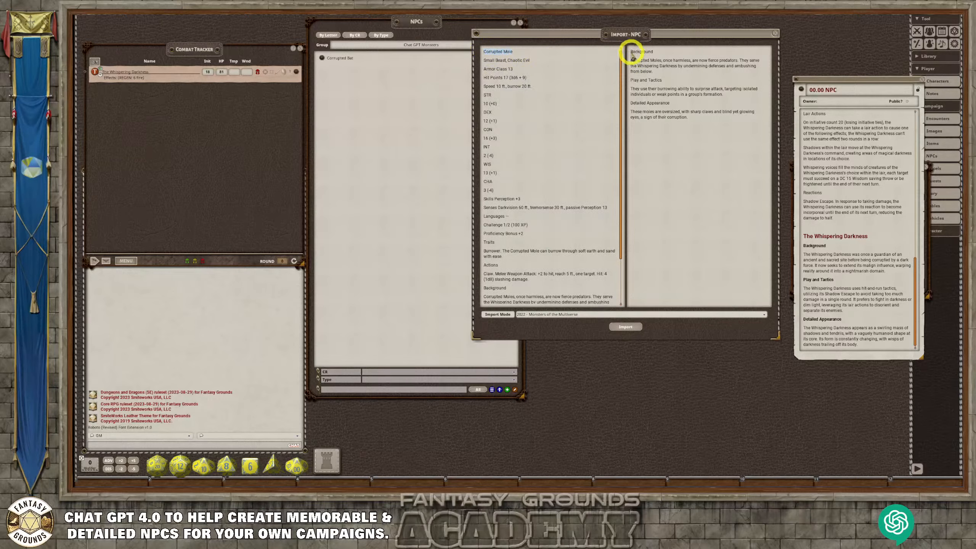
pyautogui.click(640, 66)
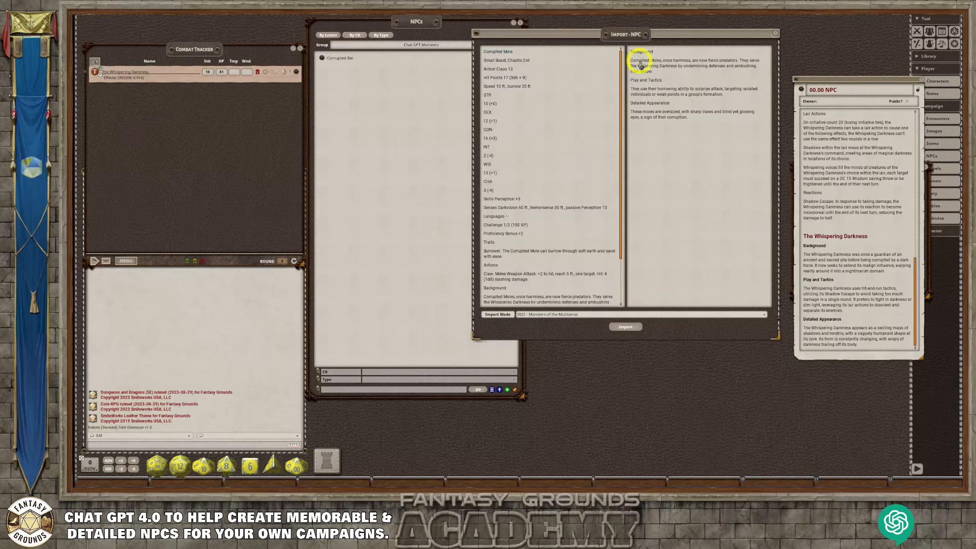
pyautogui.press('Return')
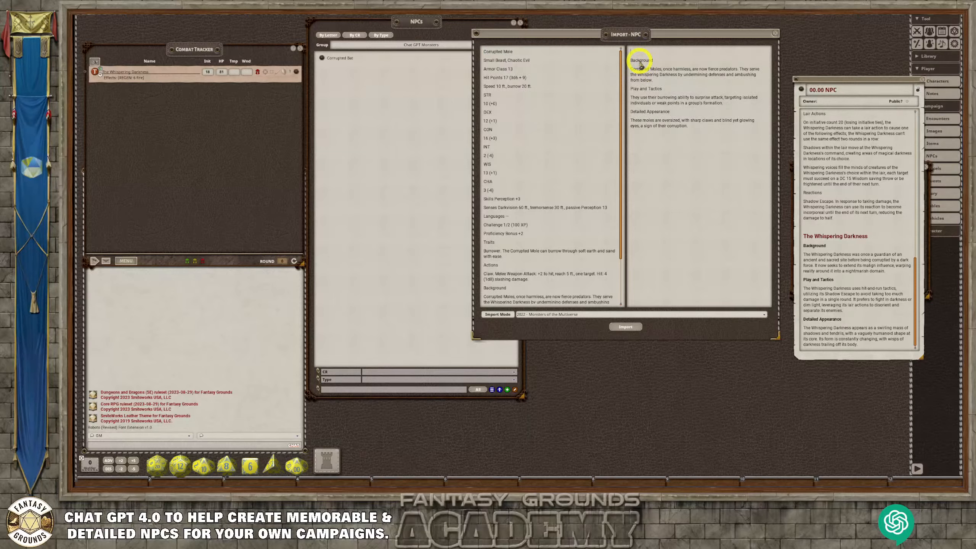
pyautogui.hotkey('ctrl', 'v')
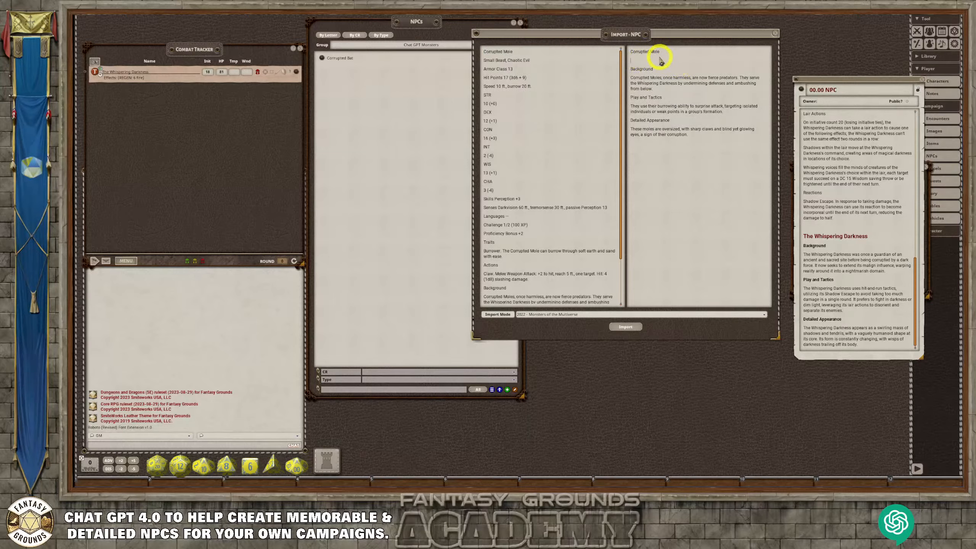
pyautogui.press('BackSpace')
pyautogui.moveTo(673, 56); pyautogui.dragTo(626, 64)
pyautogui.hotkey('ctrl', '1')
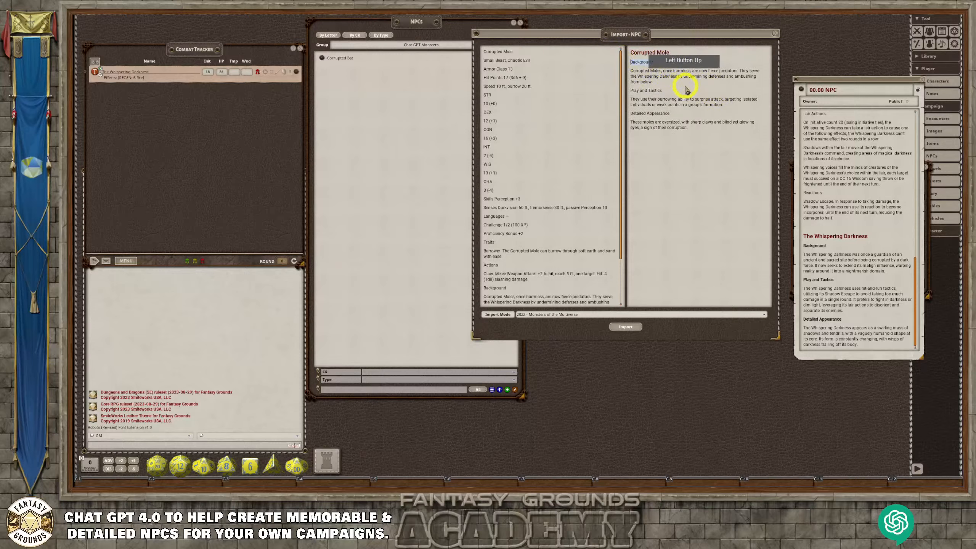
# Make the Background, Play and Tactics, and Detailed Appearance titles bold in the Corrupted Mole description.
pyautogui.moveTo(669, 91); pyautogui.dragTo(626, 90)
pyautogui.hotkey('ctrl', 'b')
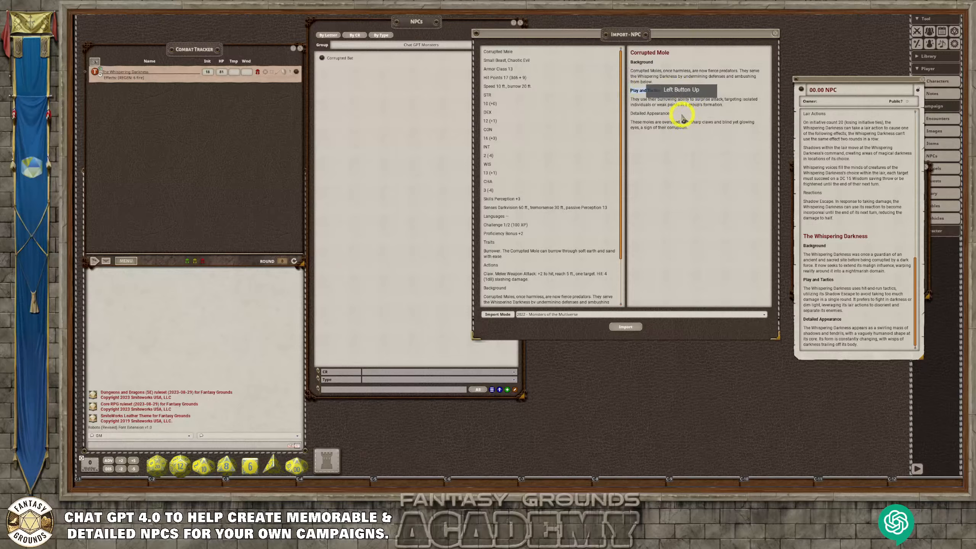
pyautogui.moveTo(680, 115); pyautogui.dragTo(625, 112)
pyautogui.hotkey('ctrl', 'b')
# Delete everything from Background through Detailed Appearance from the Corrupted Mole stat block, ending it after the Claw action.
pyautogui.scroll(-3, 606, 215)
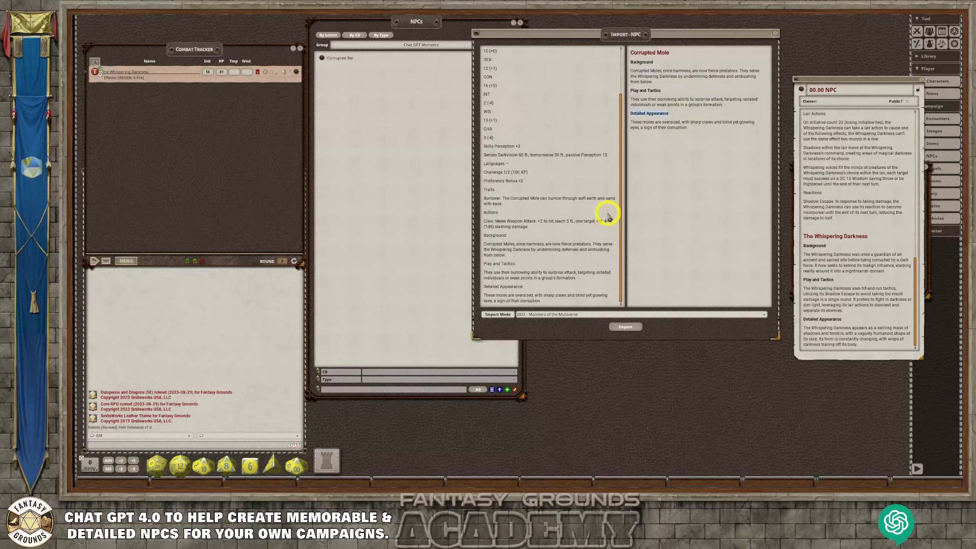
pyautogui.moveTo(547, 302); pyautogui.dragTo(483, 235)
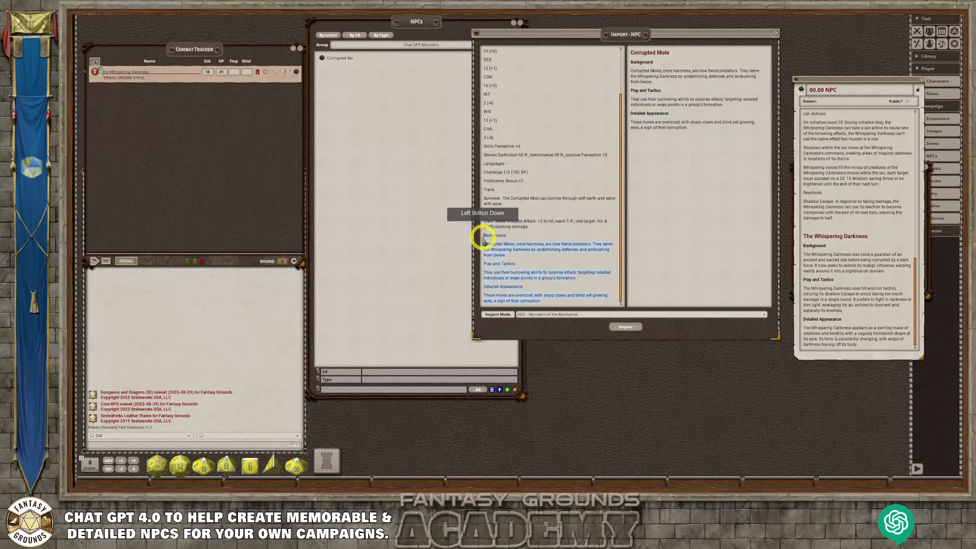
pyautogui.press('Delete')
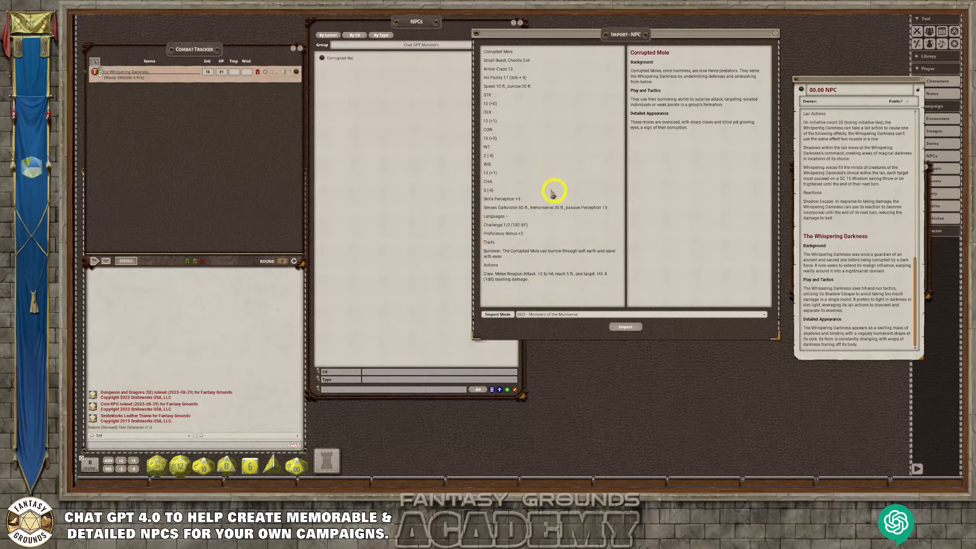
# Run Clean Up Text on the Corrupted Mole stat block in the import.
pyautogui.rightClick(509, 133)
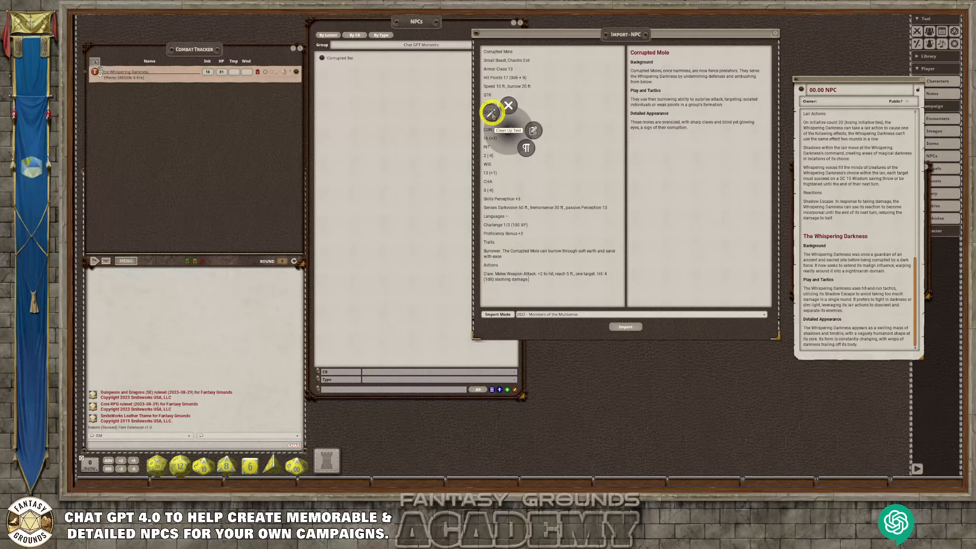
pyautogui.click(492, 112)
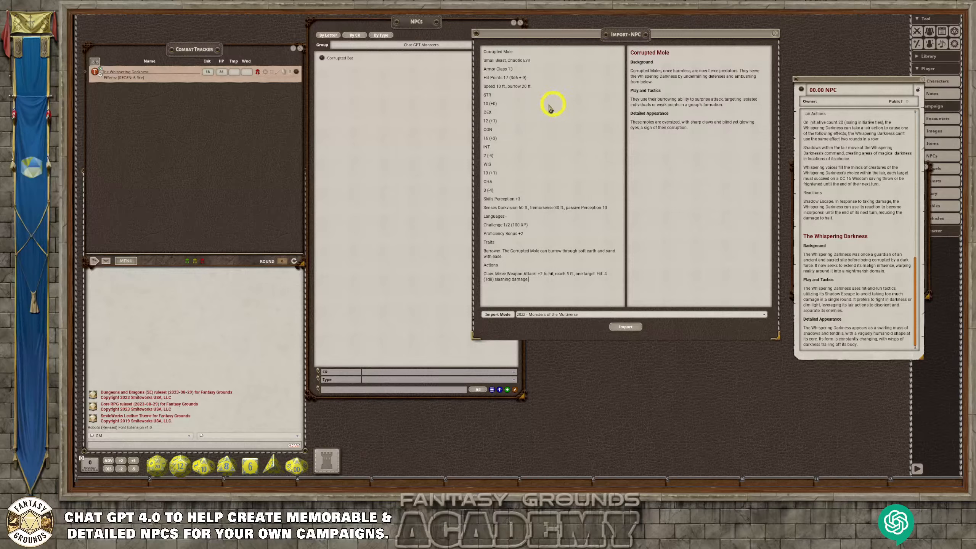
pyautogui.rightClick(514, 109)
pyautogui.click(493, 94)
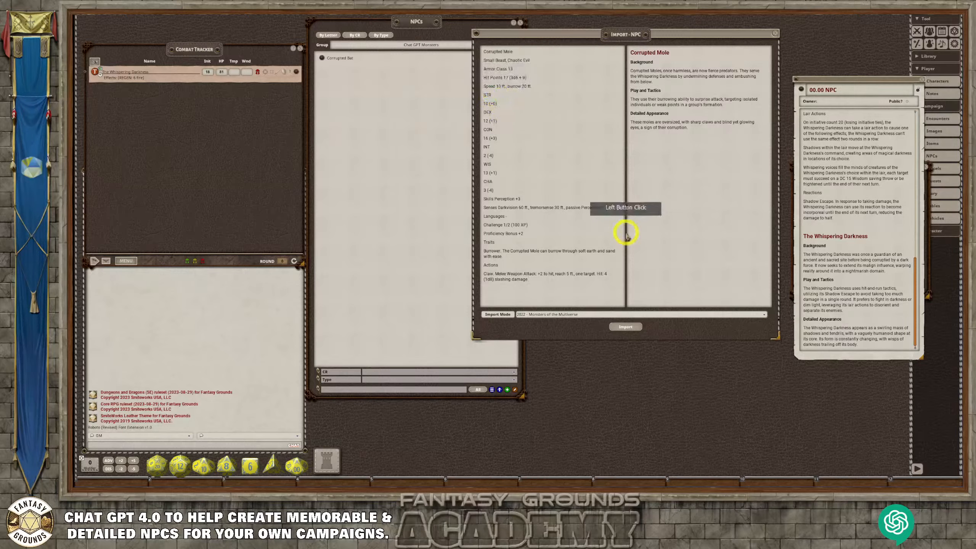
# Import the Corrupted Mole as an NPC record.
pyautogui.click(630, 327)
pyautogui.click(630, 328)
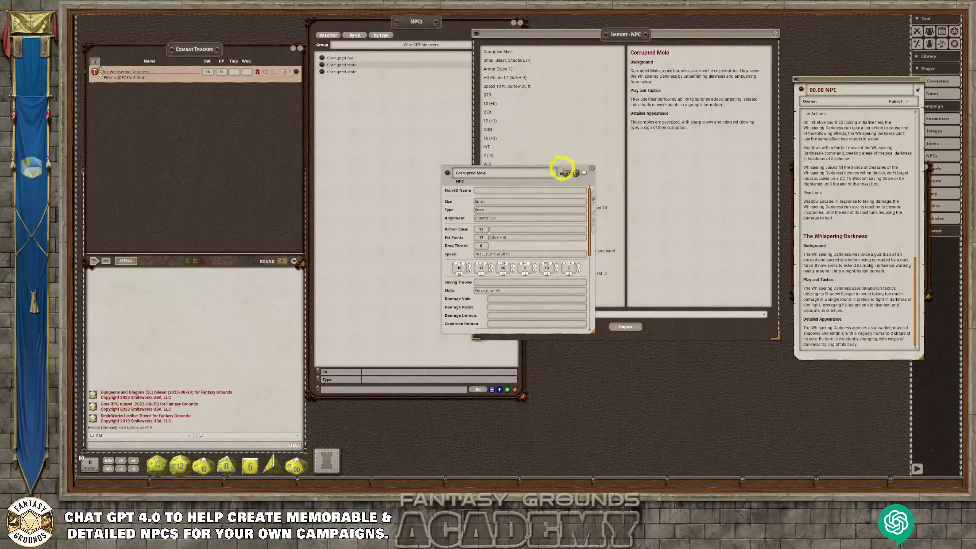
pyautogui.click(569, 169)
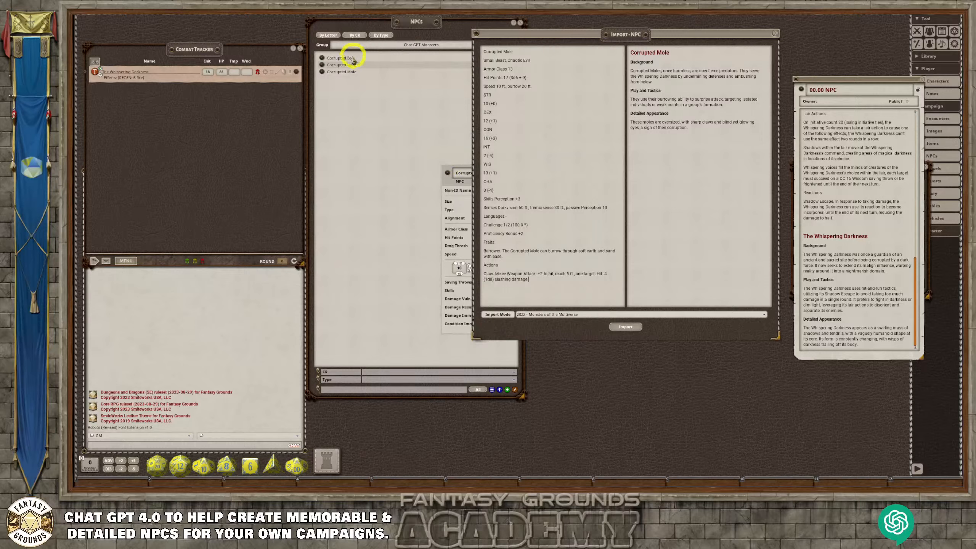
# Delete the duplicate Corrupted Mole record from the Chat GPT Monsters group in the NPC list.
pyautogui.rightClick(323, 73)
pyautogui.click(305, 93)
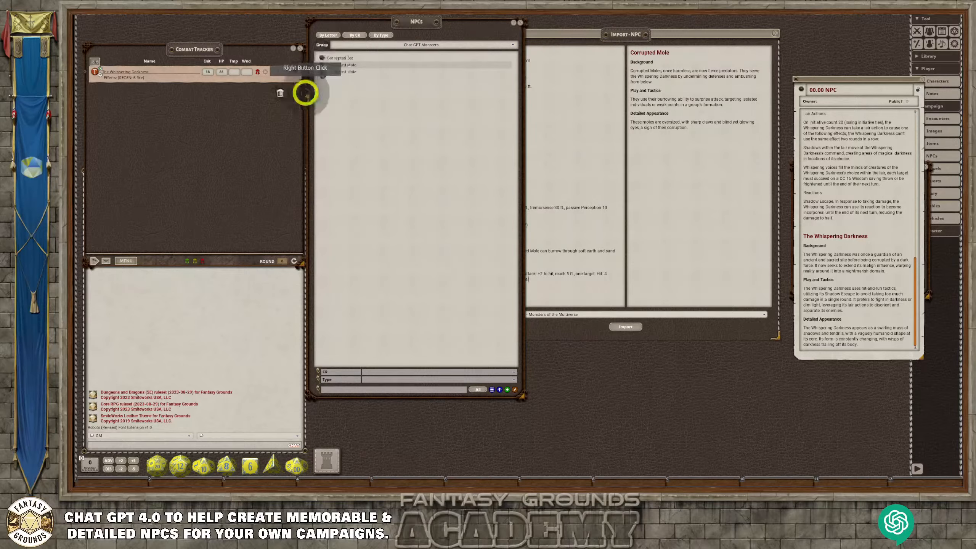
pyautogui.click(279, 93)
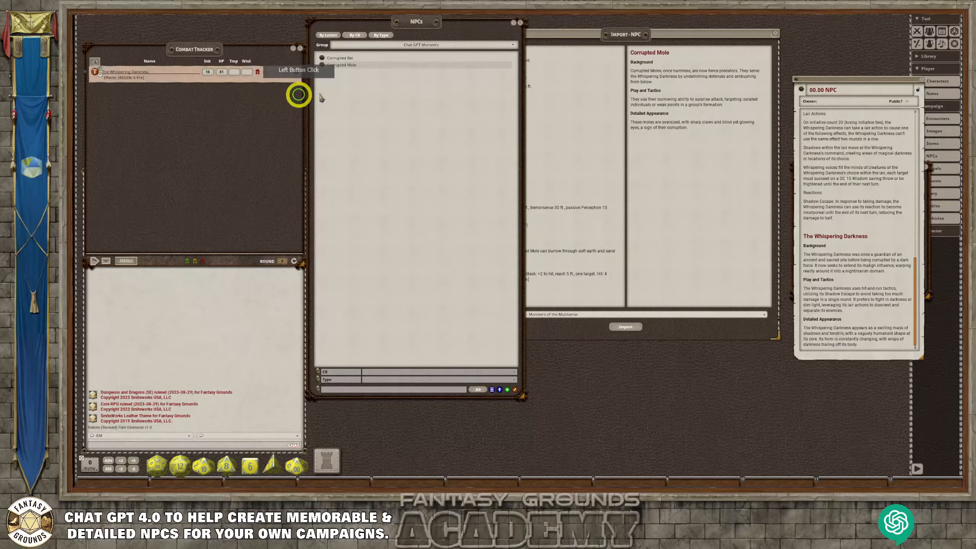
# Open the remaining Corrupted Mole record, check its stats, traits, actions and description text, and close it.
pyautogui.click(569, 35)
pyautogui.click(393, 28)
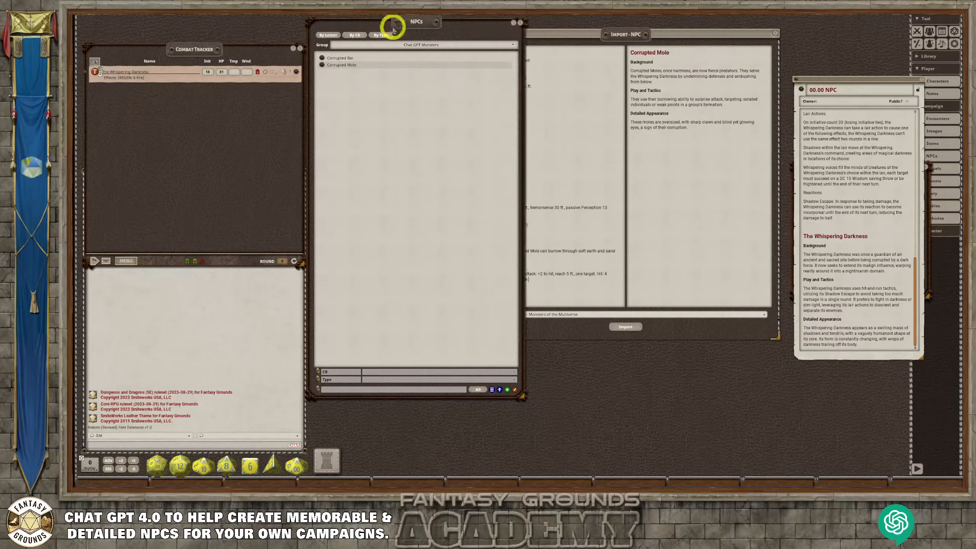
pyautogui.click(322, 65)
pyautogui.click(560, 236)
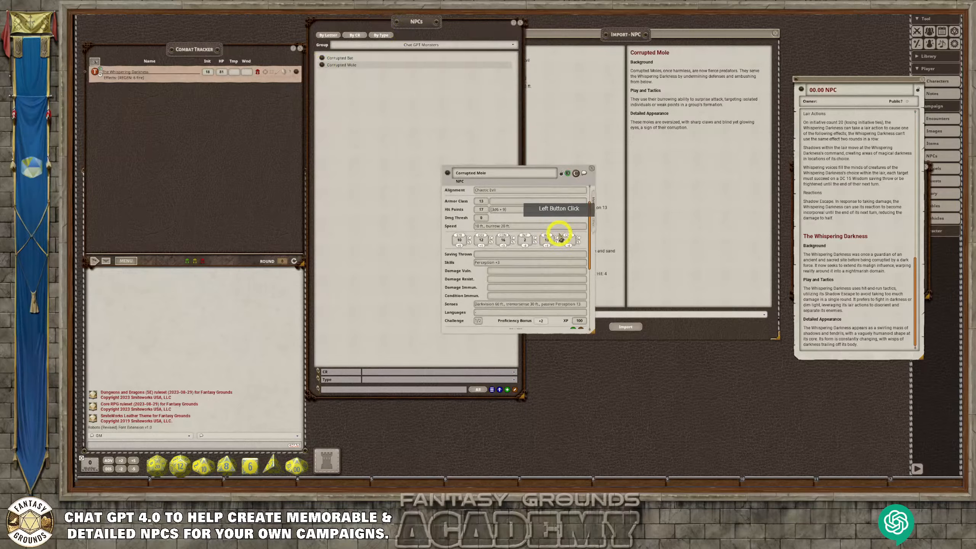
pyautogui.scroll(-5, 560, 236)
pyautogui.click(591, 222)
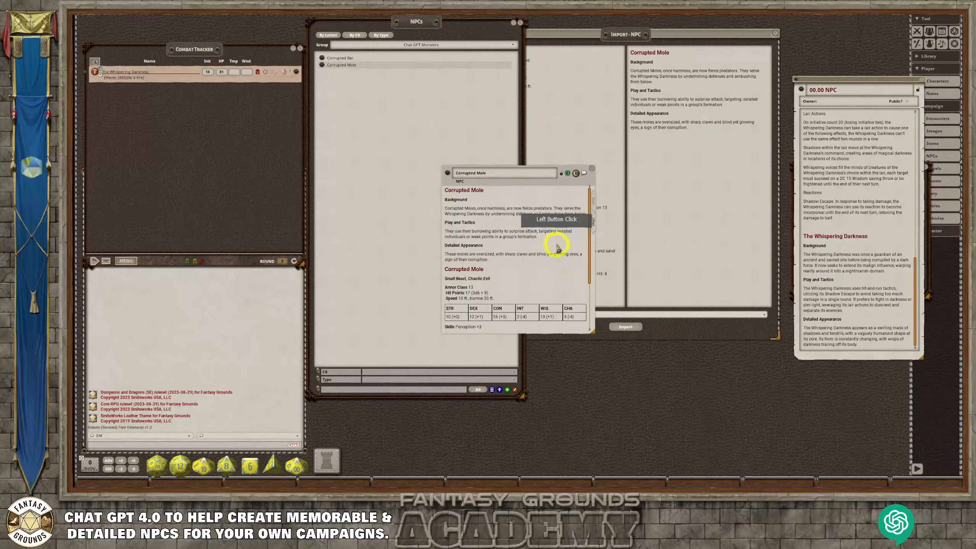
pyautogui.scroll(-4, 557, 248)
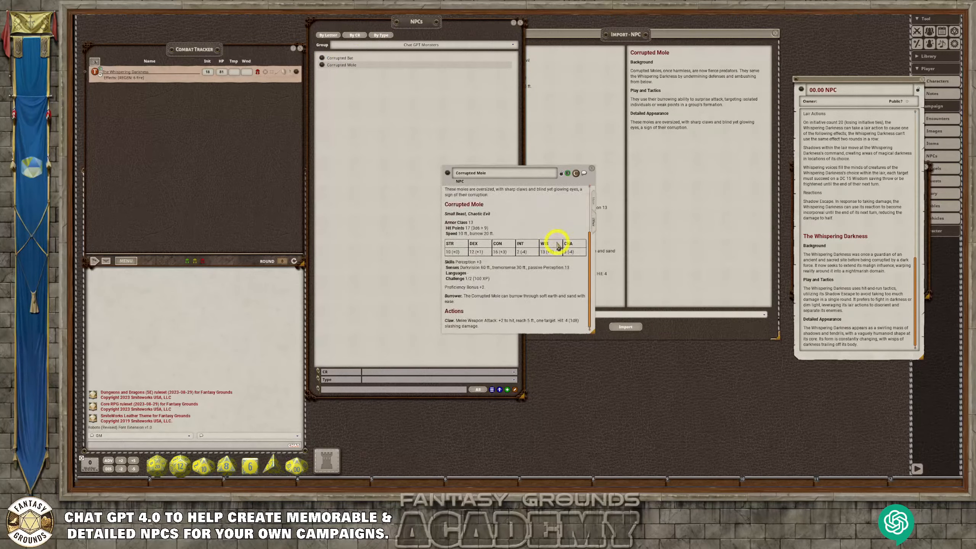
pyautogui.scroll(2, 558, 245)
pyautogui.scroll(-2, 531, 244)
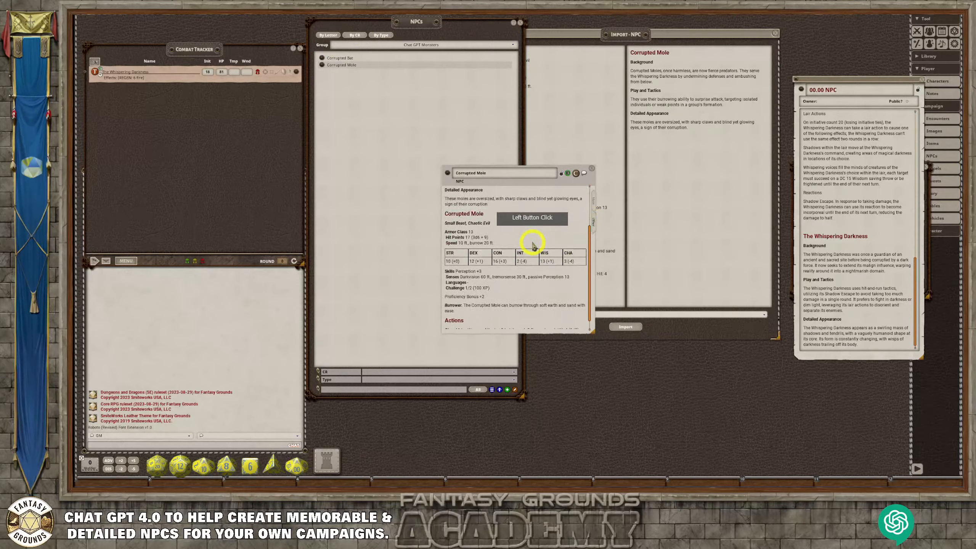
pyautogui.click(592, 200)
pyautogui.scroll(5, 568, 230)
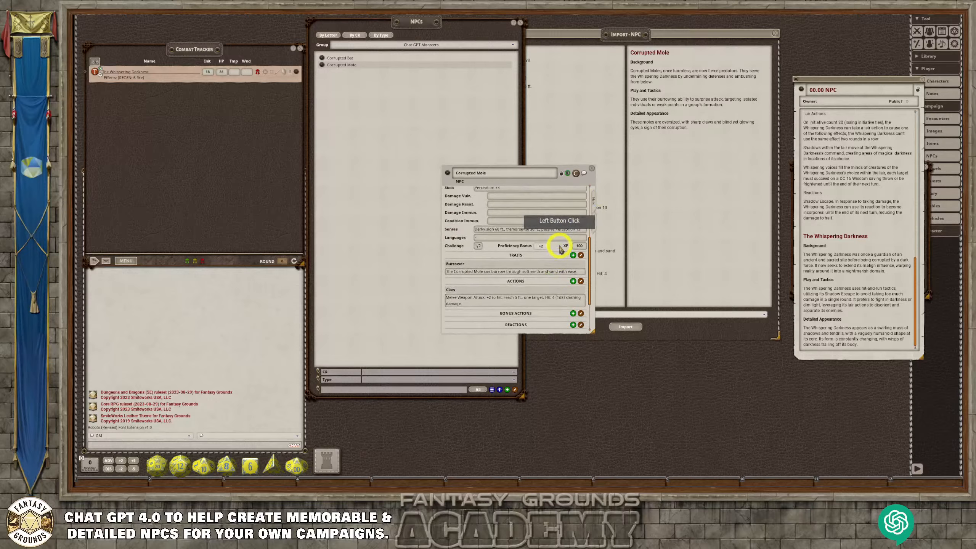
pyautogui.click(591, 169)
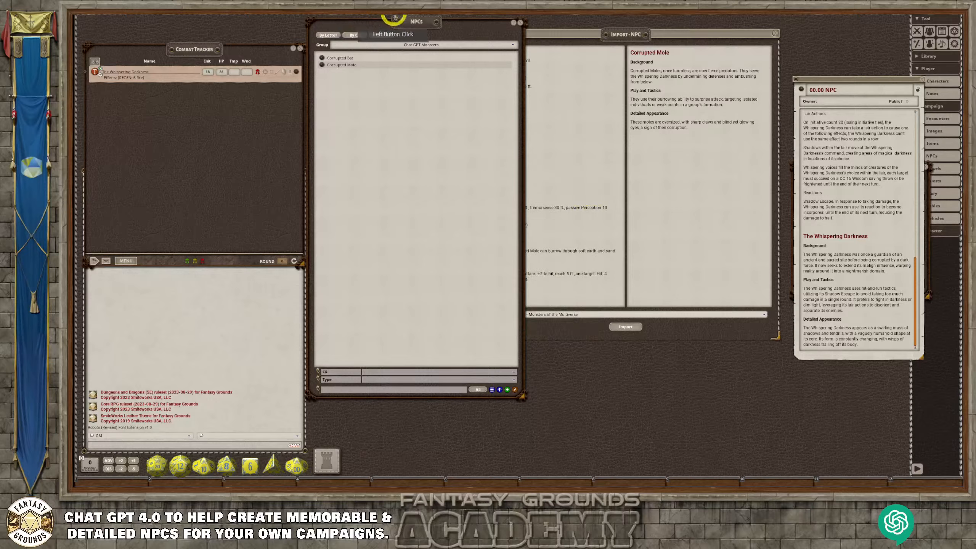
# Switch to ChatGPT and copy the full Corrupted Rat entry, from its name through the Detailed Appearance text.
pyautogui.moveTo(445, 35)
pyautogui.mouseDown()
pyautogui.moveTo(359, 24)
pyautogui.moveTo(453, 39)
pyautogui.mouseUp()
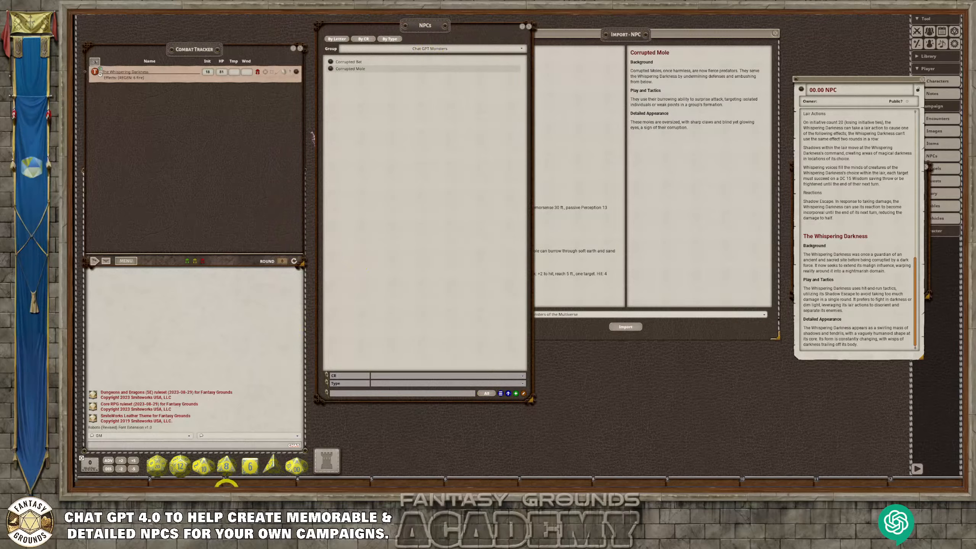
pyautogui.moveTo(239, 487)
pyautogui.click(238, 462)
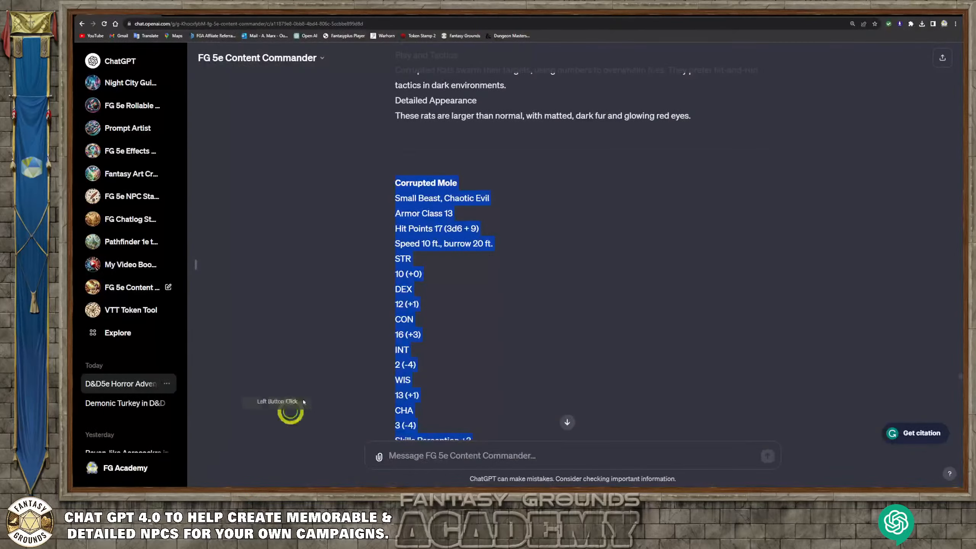
pyautogui.click(516, 307)
pyautogui.scroll(3, 530, 300)
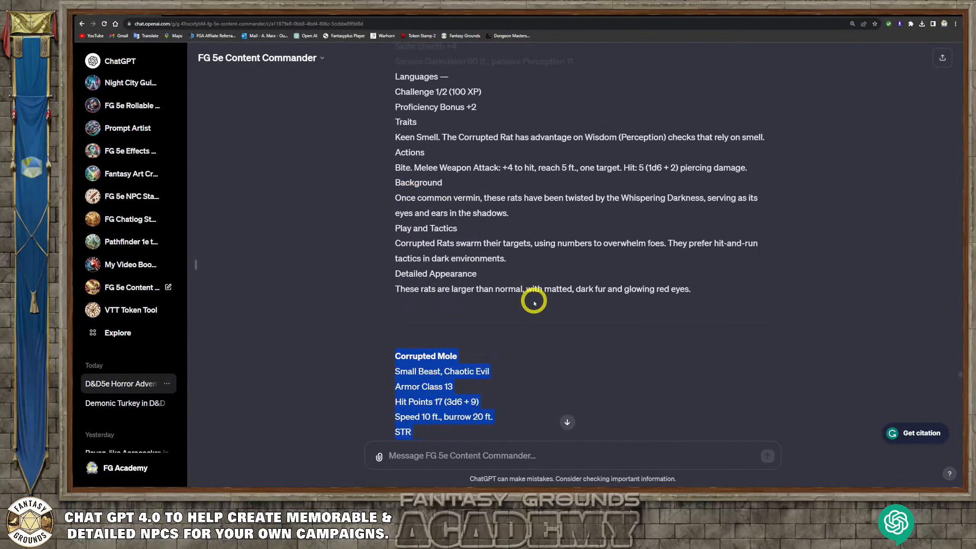
pyautogui.moveTo(699, 294); pyautogui.dragTo(422, 313)
pyautogui.rightClick(422, 312)
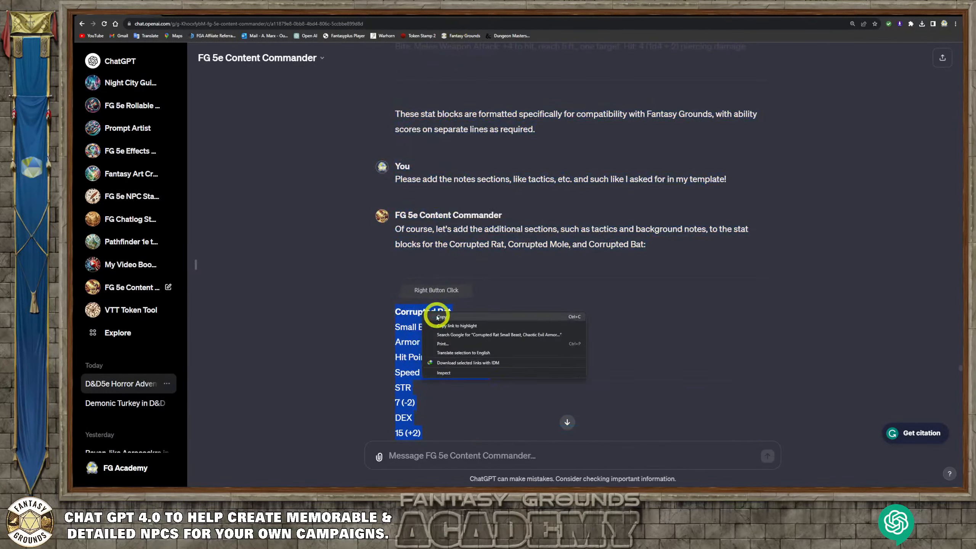
pyautogui.click(440, 316)
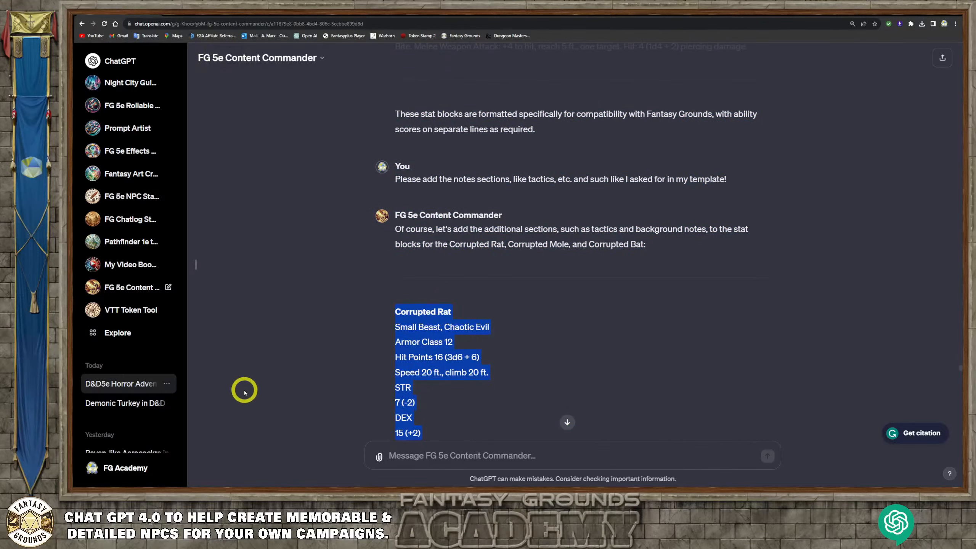
# Return to Fantasy Grounds, replace the old NPC import window with a blank one, and paste the Corrupted Rat text as the stat block.
pyautogui.moveTo(205, 488)
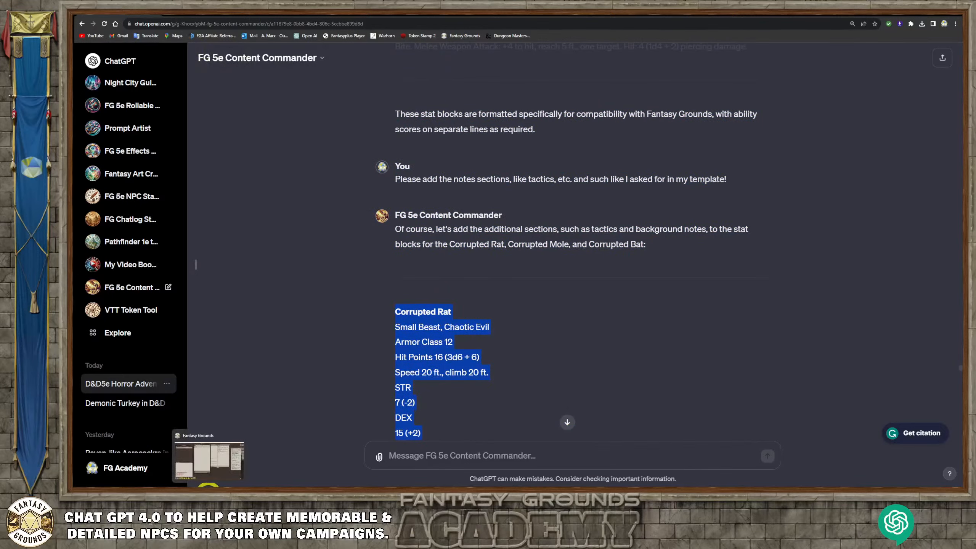
pyautogui.click(213, 465)
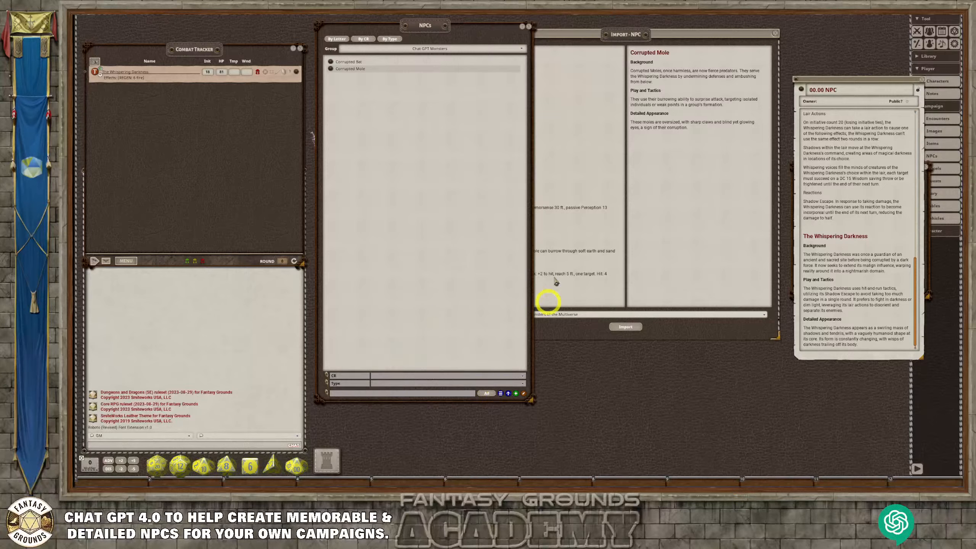
pyautogui.click(774, 33)
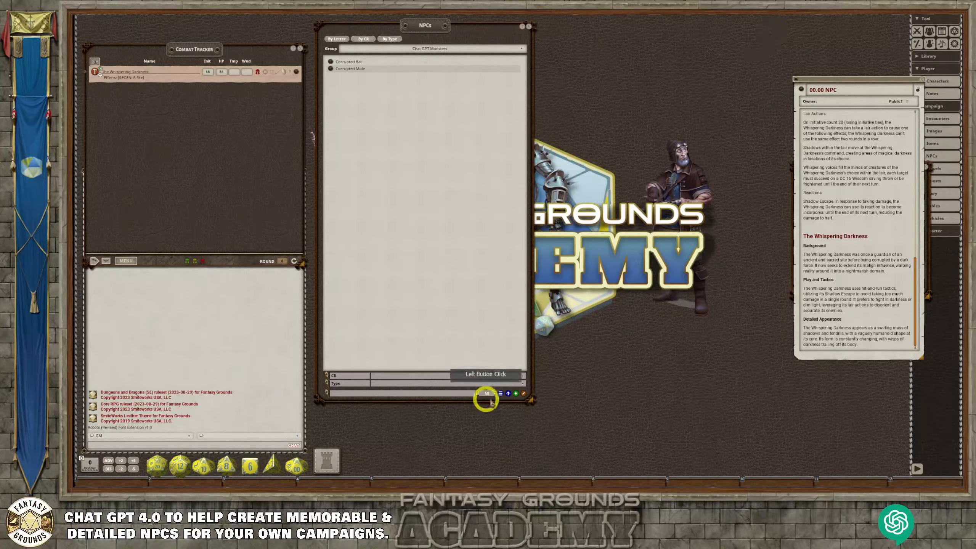
pyautogui.click(501, 396)
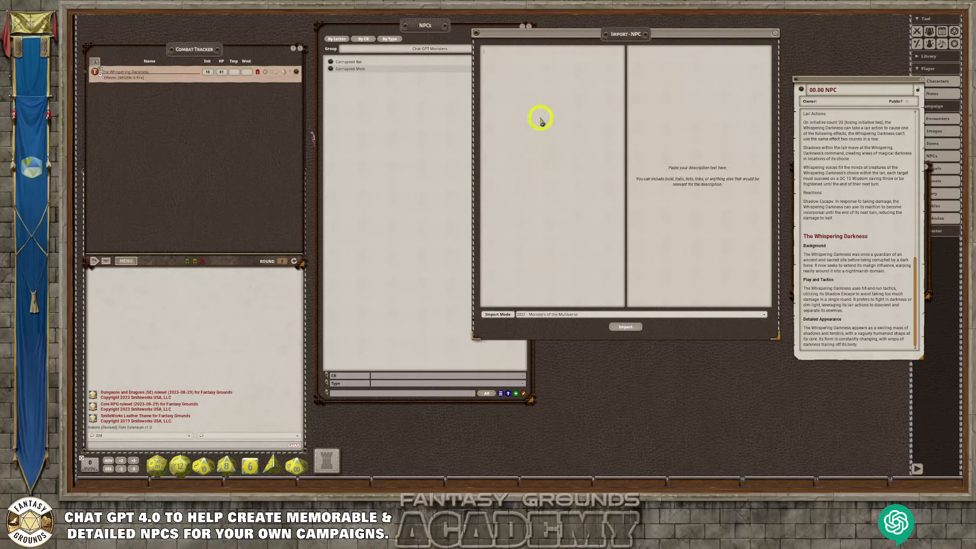
pyautogui.click(543, 120)
pyautogui.hotkey('ctrl', 'v')
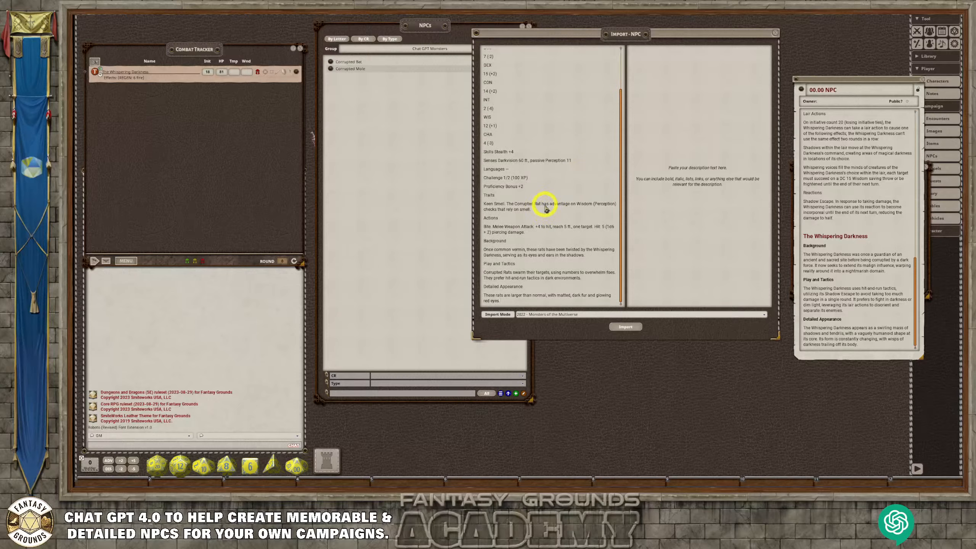
pyautogui.scroll(3, 546, 209)
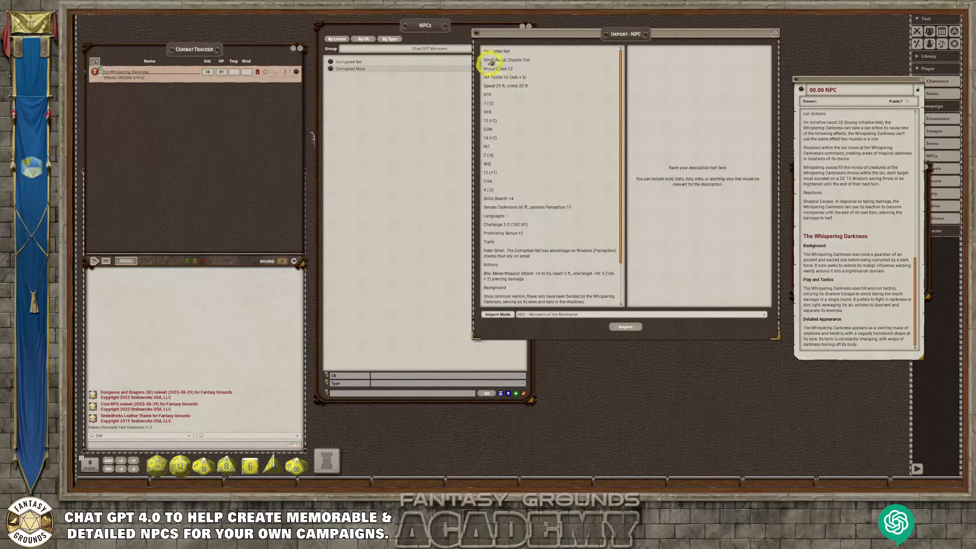
# Copy the Background, Play and Tactics, and Detailed Appearance sections from the stat block text into the import's description area.
pyautogui.click(615, 322)
pyautogui.scroll(-1, 527, 197)
pyautogui.scroll(-2, 526, 198)
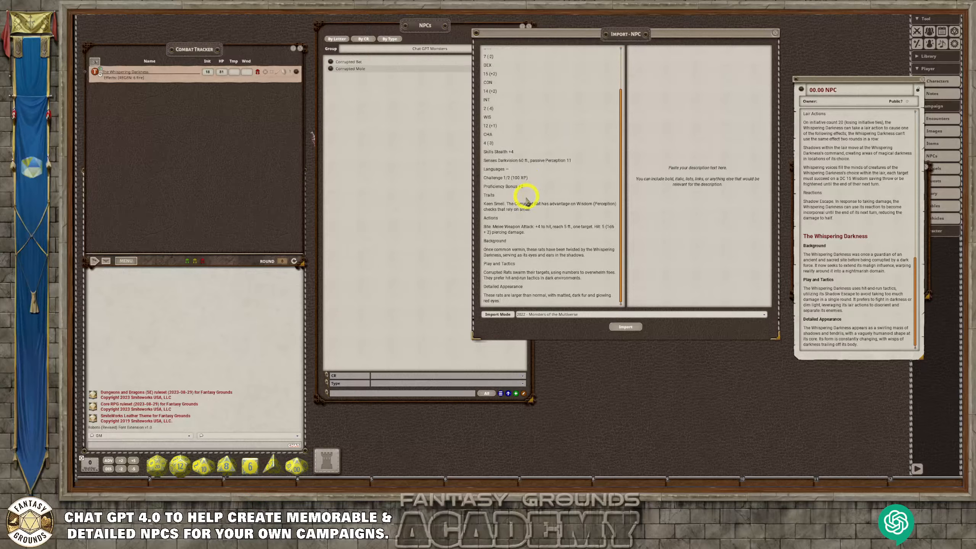
pyautogui.moveTo(509, 301); pyautogui.dragTo(483, 241)
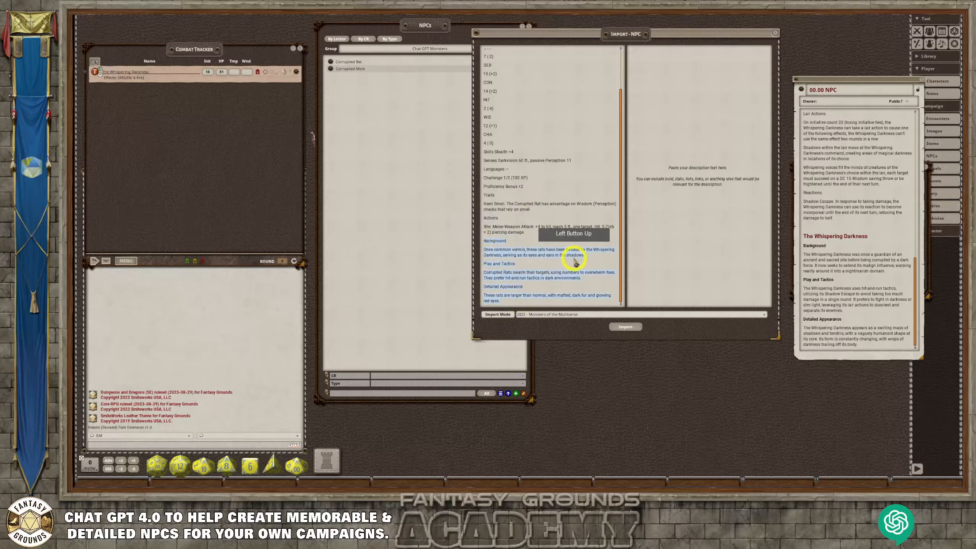
pyautogui.click(692, 101)
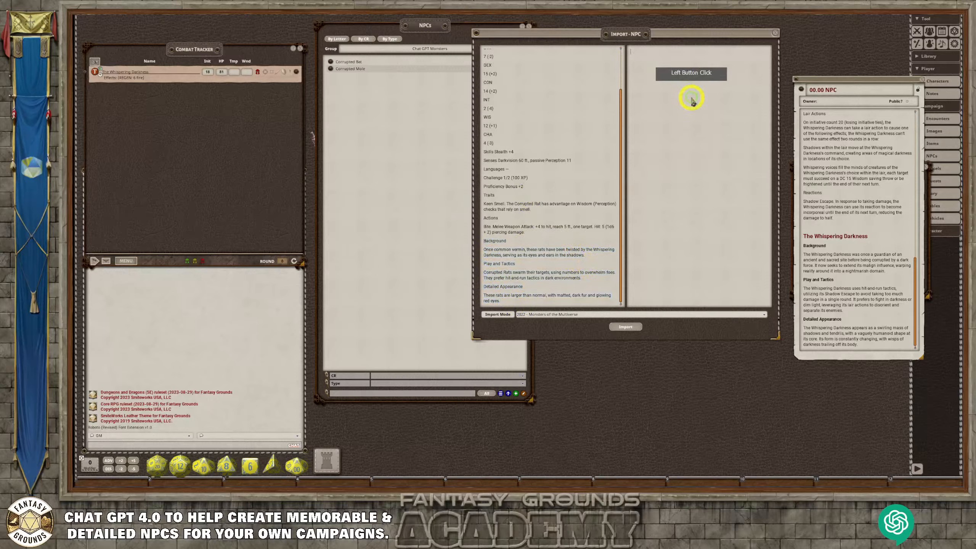
pyautogui.hotkey('ctrl', 'v')
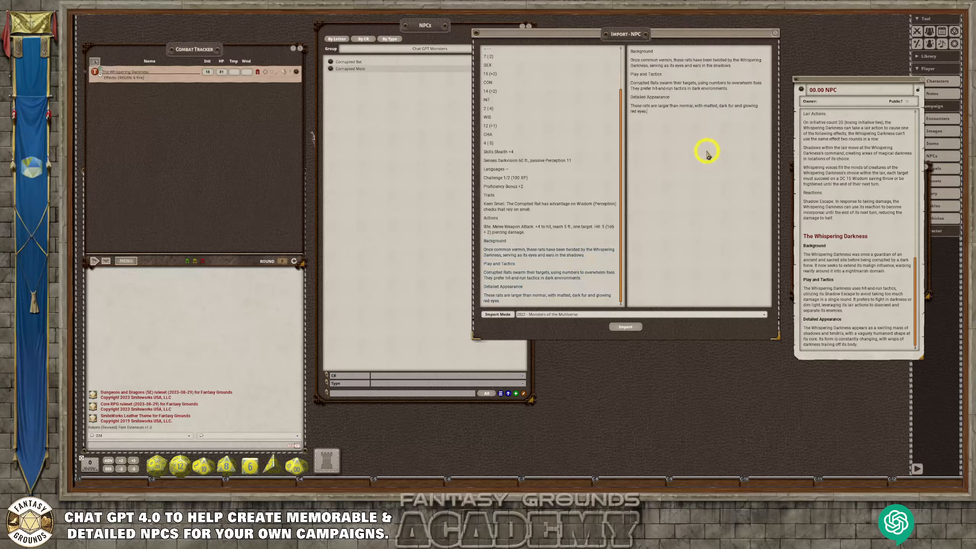
# Add the name Corrupted Rat, copied from the stat block, on its own line above Background in the description.
pyautogui.click(630, 52)
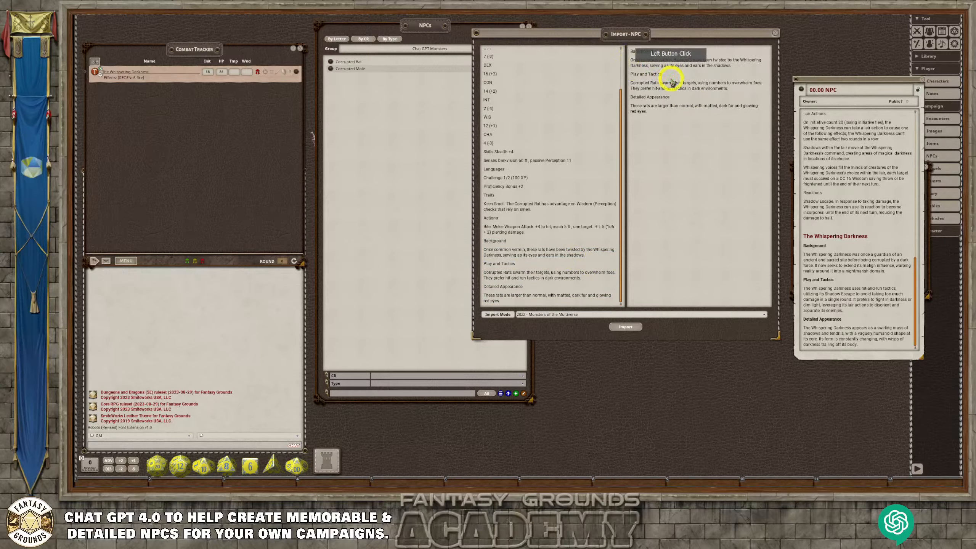
pyautogui.press('Return')
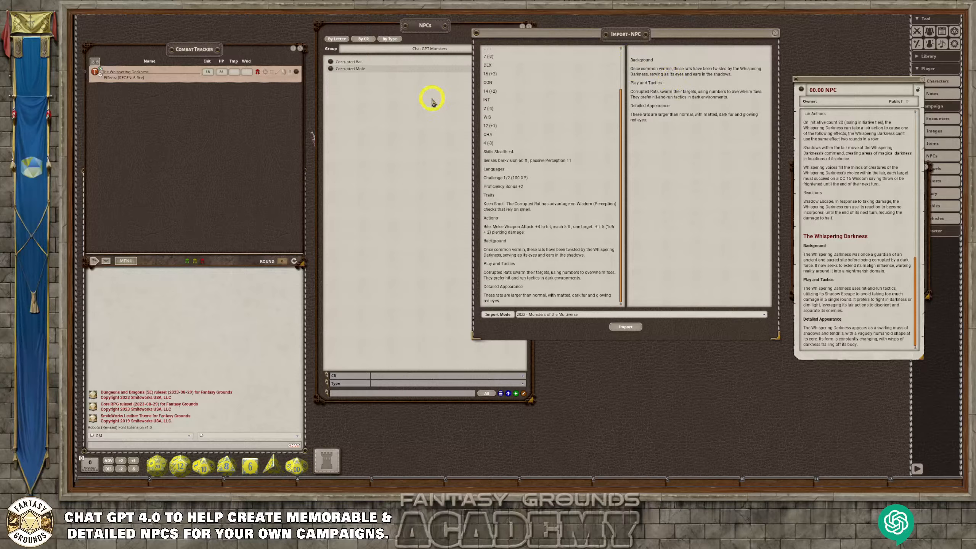
pyautogui.scroll(3, 528, 123)
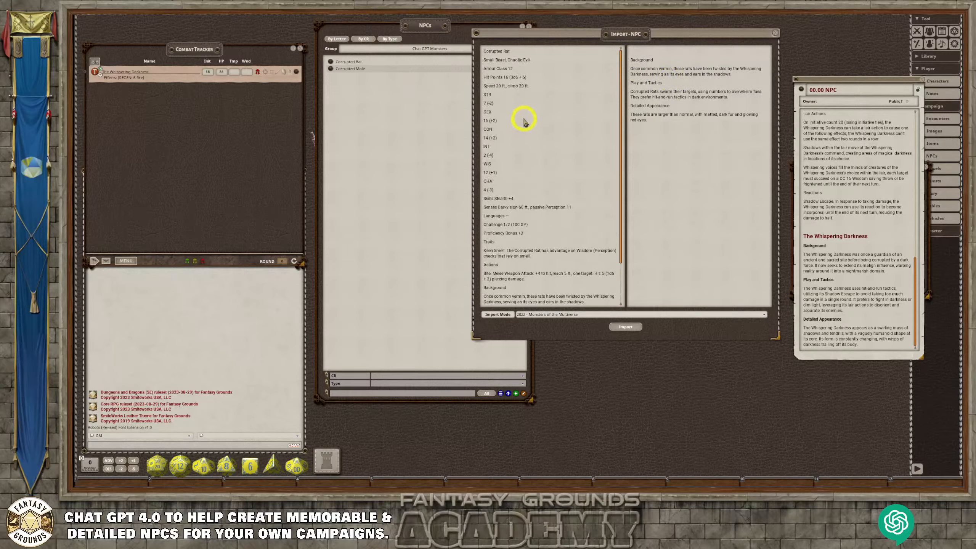
pyautogui.moveTo(513, 51); pyautogui.dragTo(481, 50)
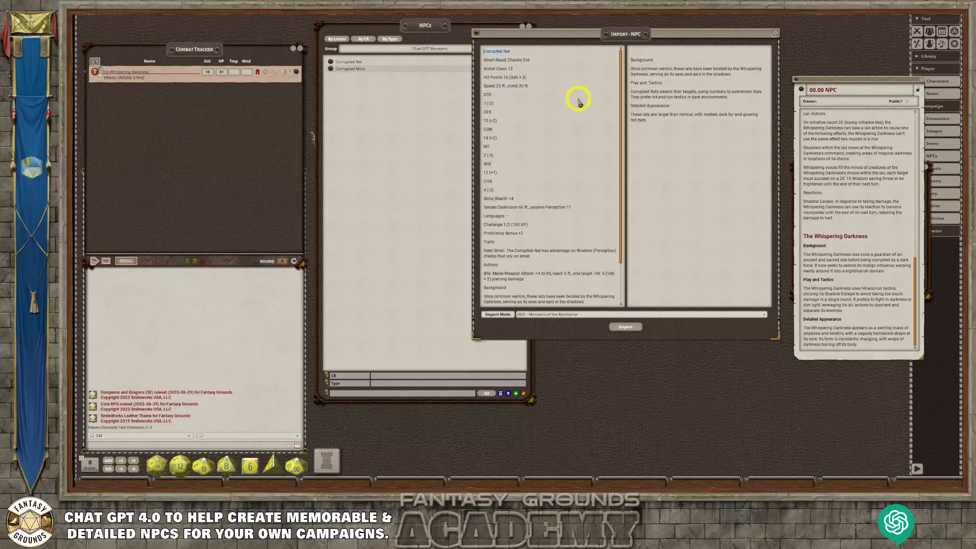
pyautogui.click(691, 74)
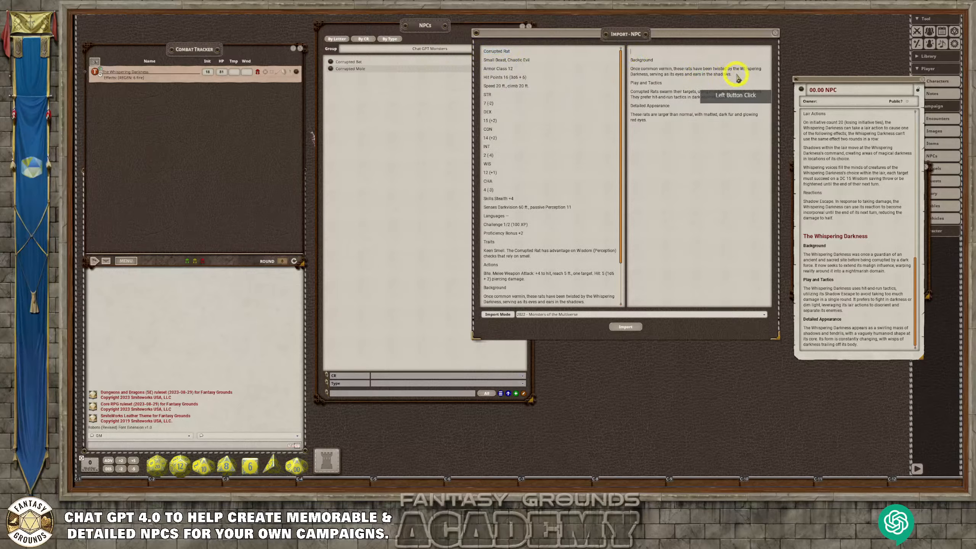
pyautogui.hotkey('ctrl', 'v')
pyautogui.press('Return')
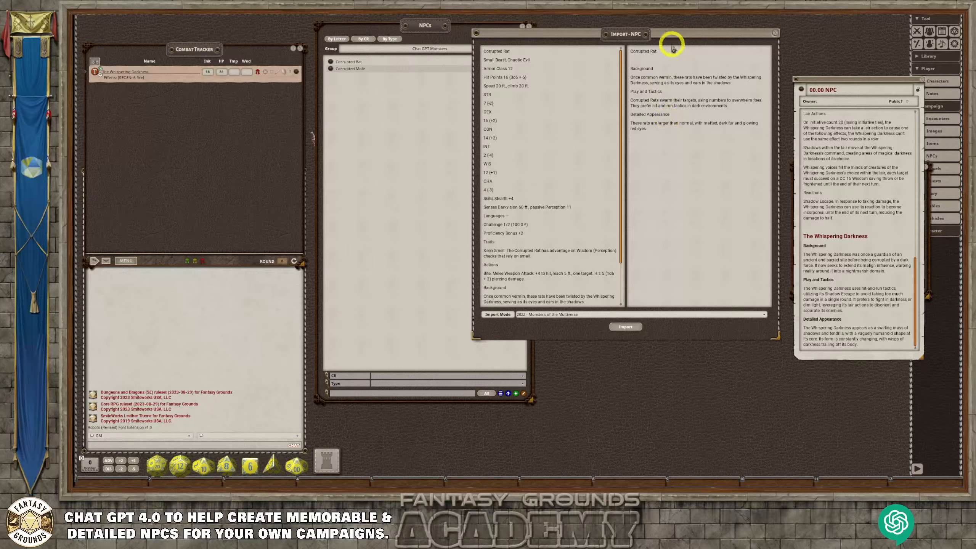
# Format the Corrupted Rat title in the description as a heading and remove the blank line beneath it.
pyautogui.moveTo(665, 50); pyautogui.dragTo(622, 53)
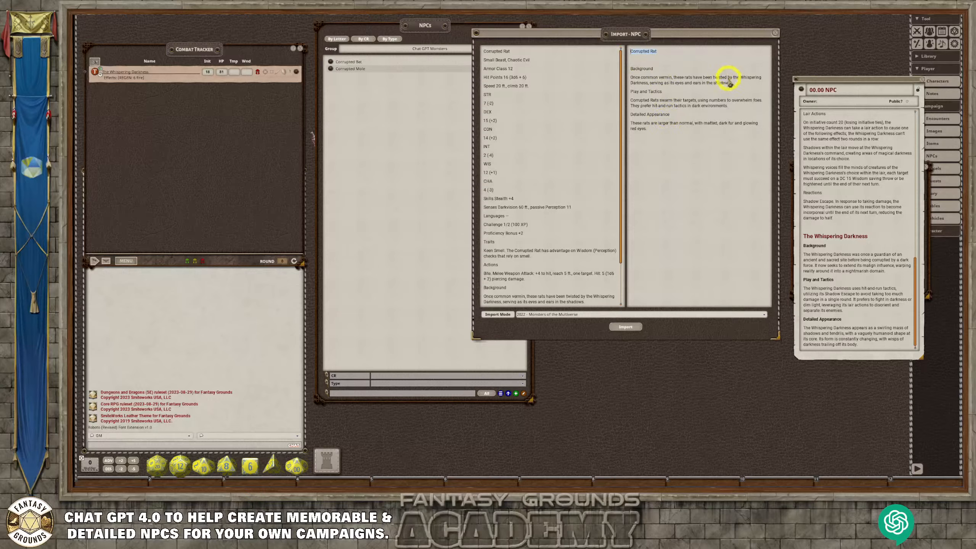
pyautogui.hotkey('ctrl', '1')
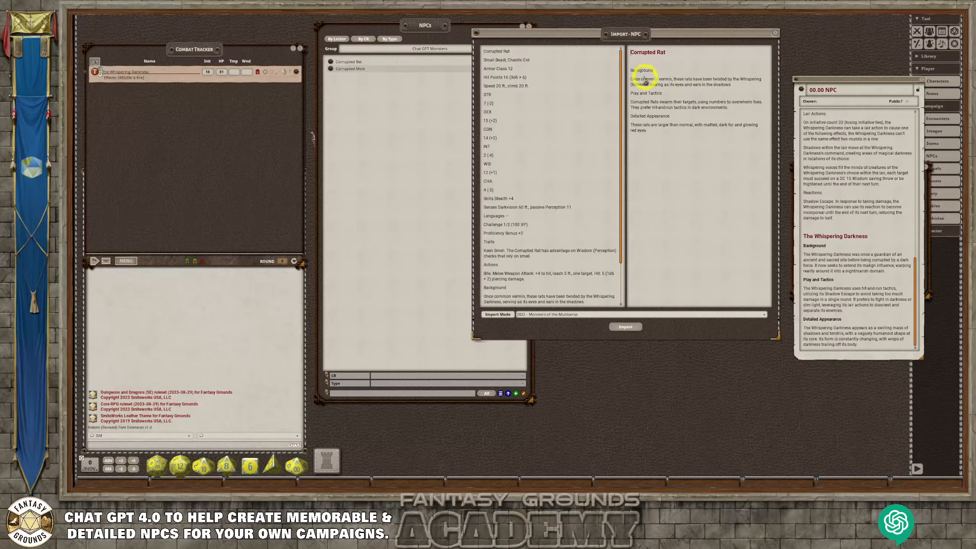
pyautogui.click(667, 72)
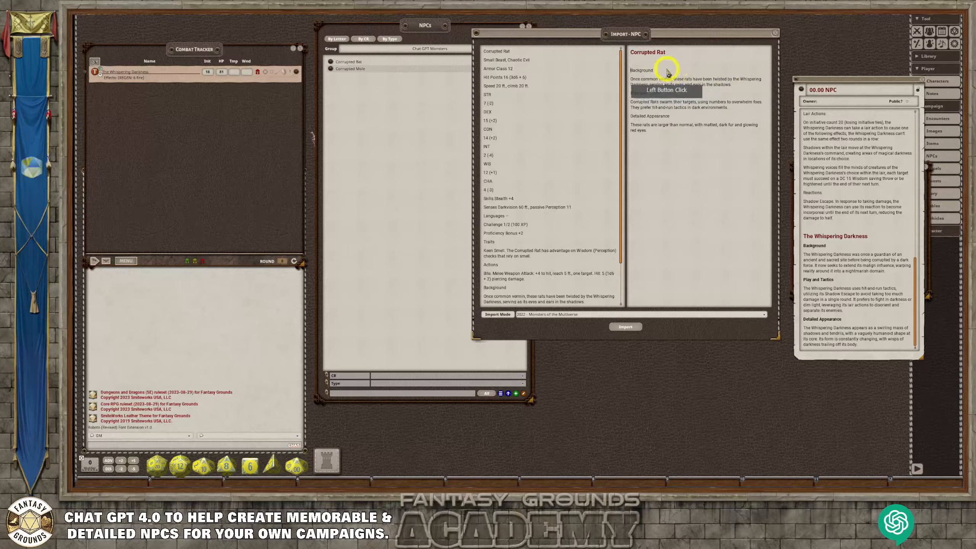
pyautogui.press('BackSpace')
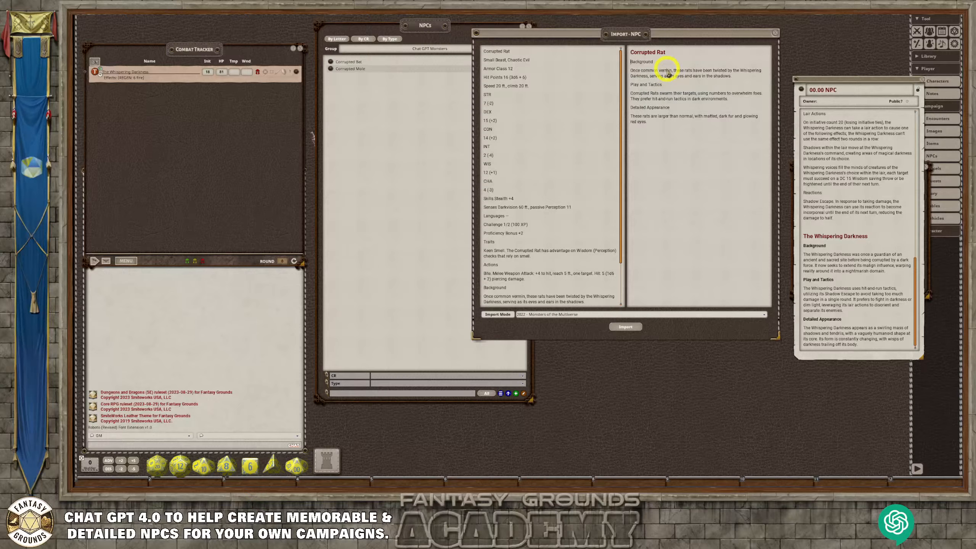
# Make the Background, Play and Tactics, and Detailed Appearance subheadings bold in the description.
pyautogui.doubleClick(635, 62)
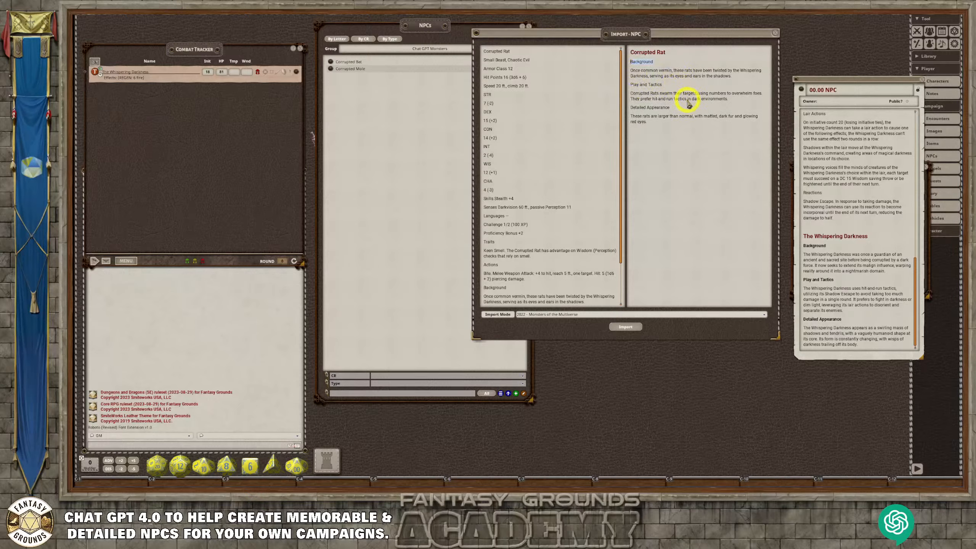
pyautogui.hotkey('ctrl', 'b')
pyautogui.moveTo(661, 84); pyautogui.dragTo(618, 83)
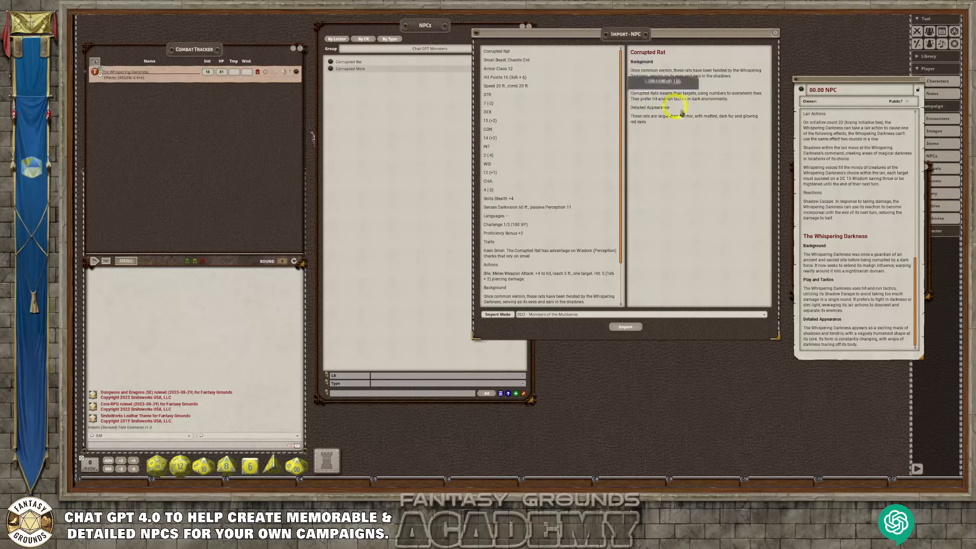
pyautogui.hotkey('ctrl', 'b')
pyautogui.moveTo(670, 108); pyautogui.dragTo(626, 107)
pyautogui.hotkey('ctrl', 'b')
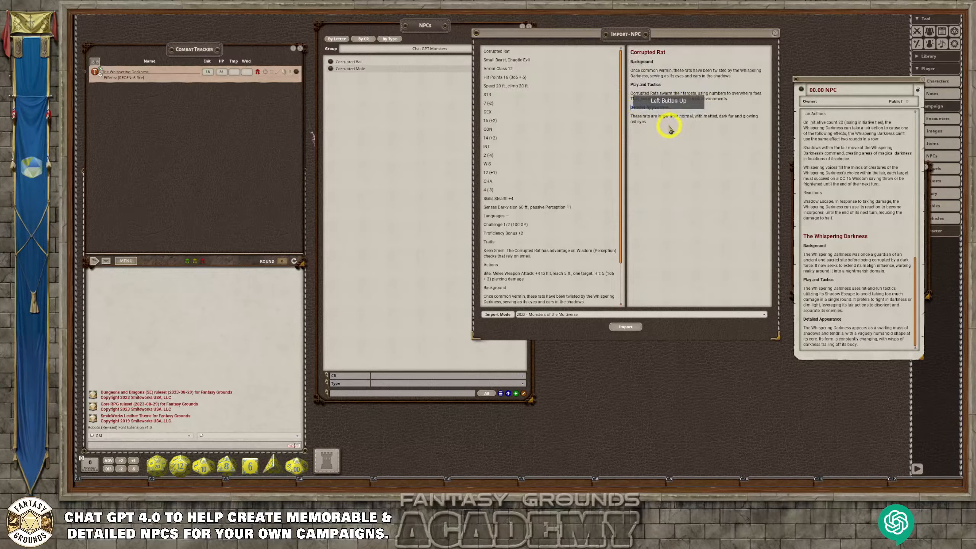
pyautogui.click(684, 135)
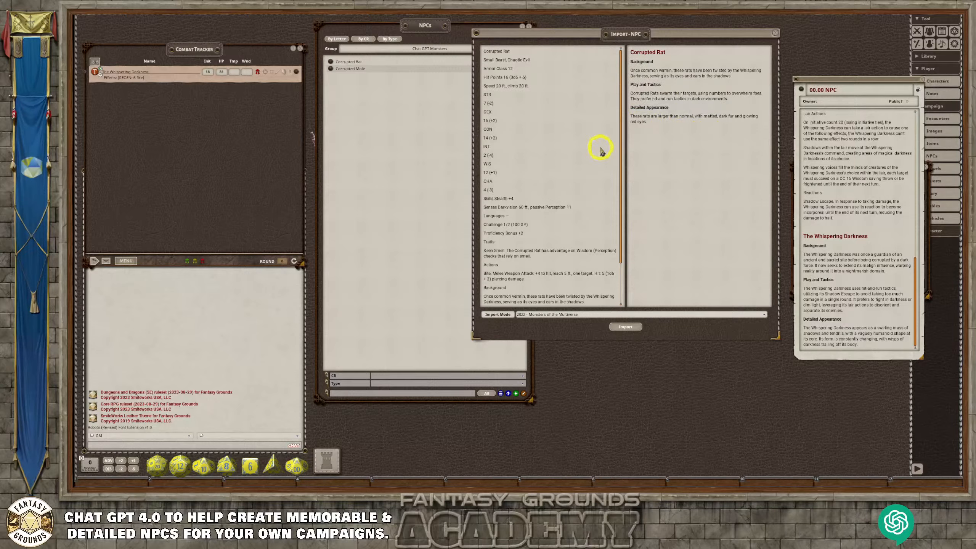
# Delete the Background, Play and Tactics, and Detailed Appearance sections from the Corrupted Rat stat block text.
pyautogui.scroll(-3, 595, 153)
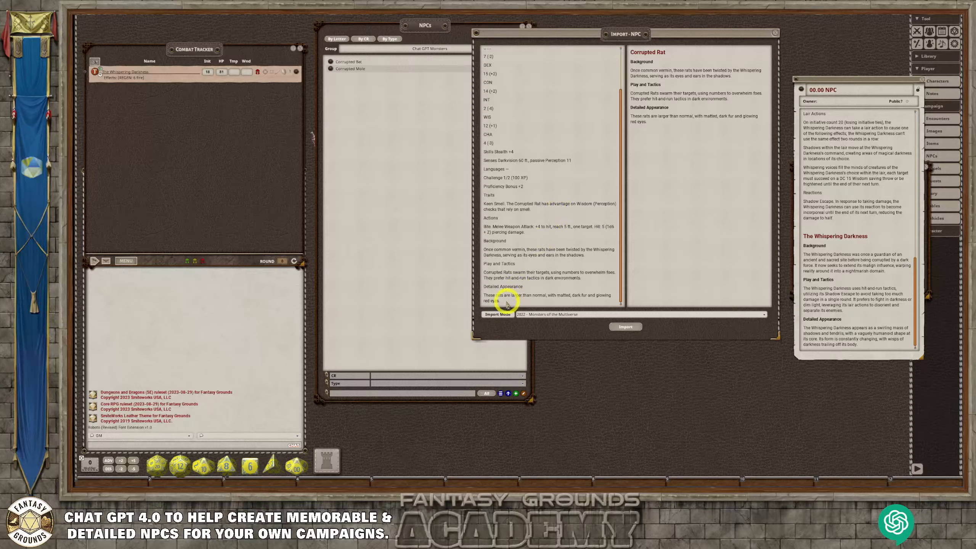
pyautogui.moveTo(503, 302); pyautogui.dragTo(481, 244)
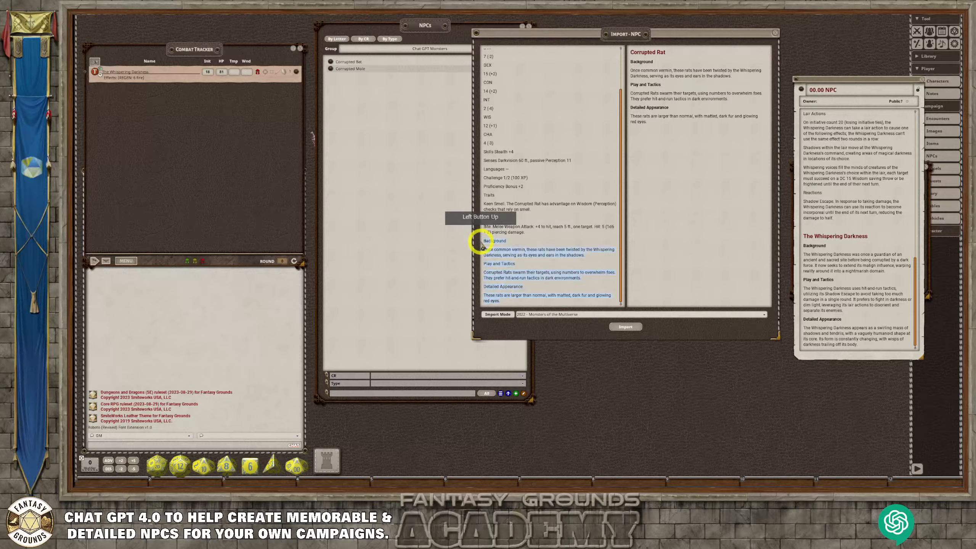
pyautogui.press('Delete')
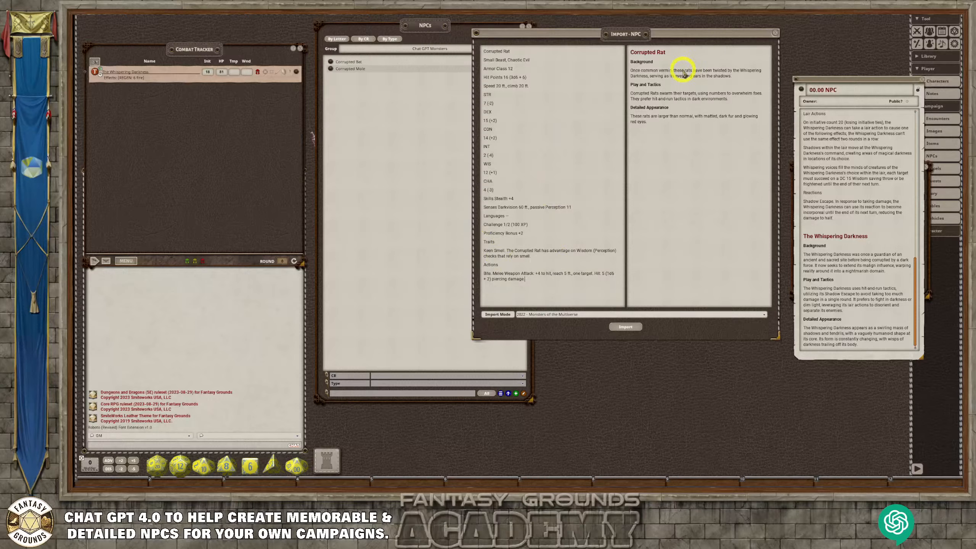
# Run Clean Up Text on the Corrupted Rat stat block in the import.
pyautogui.rightClick(523, 118)
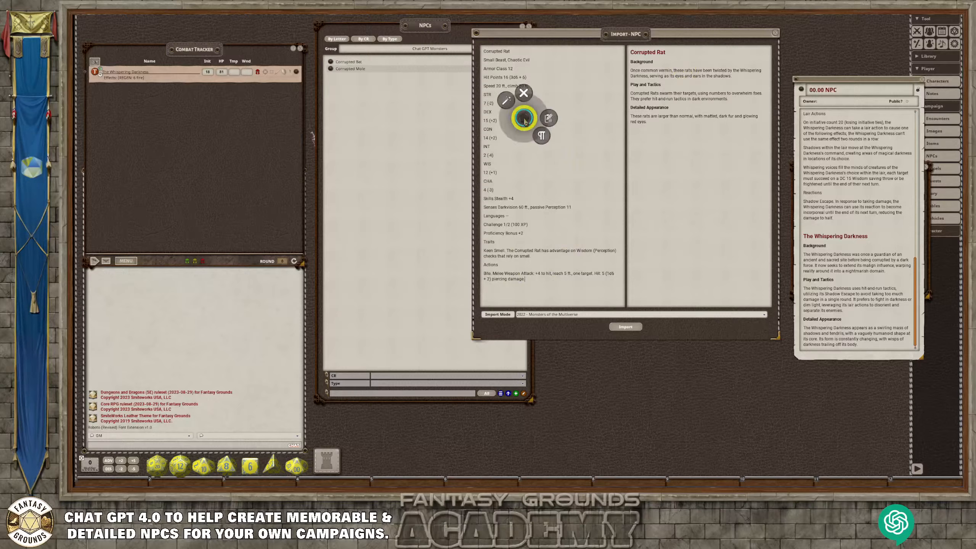
pyautogui.click(506, 102)
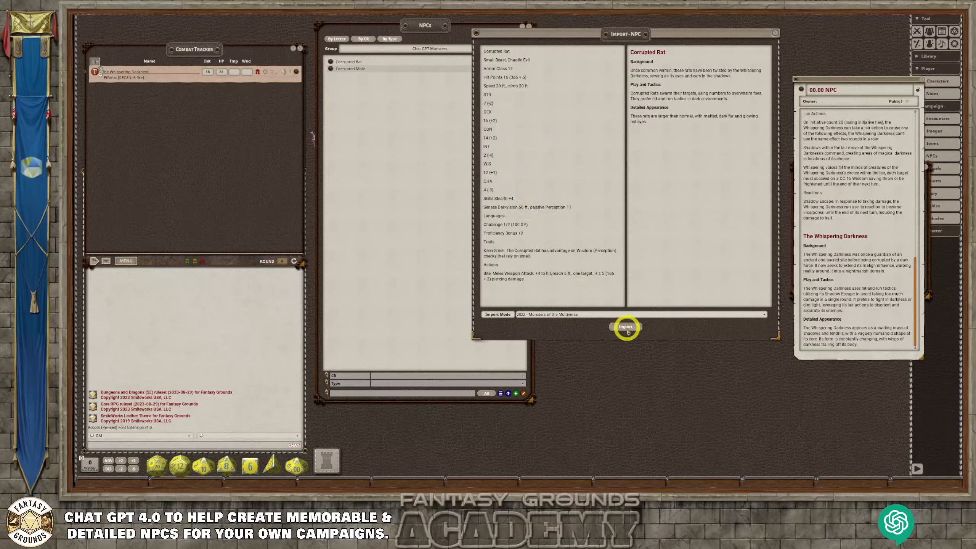
pyautogui.click(542, 279)
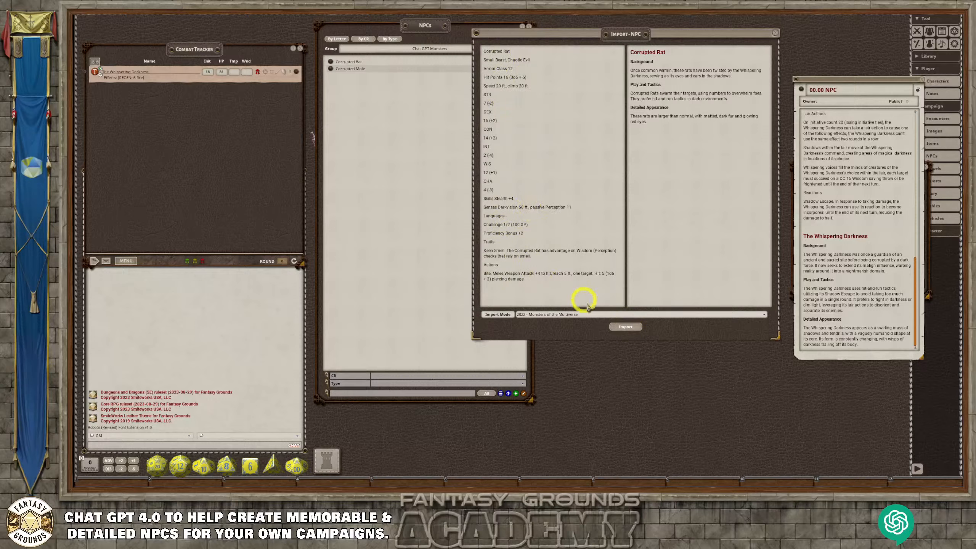
# Import the Corrupted Rat as an NPC and check the new record's stats and description.
pyautogui.click(621, 327)
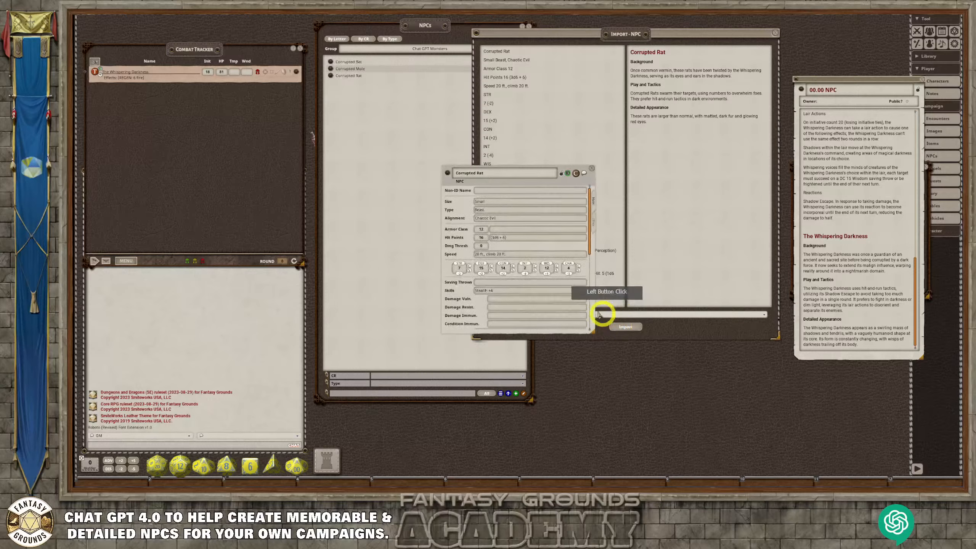
pyautogui.scroll(-5, 498, 225)
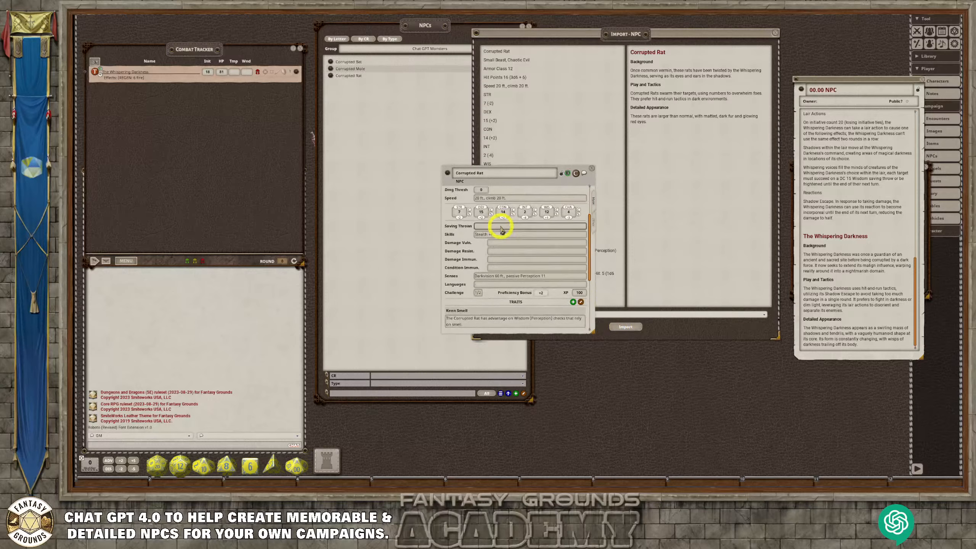
pyautogui.scroll(-3, 496, 246)
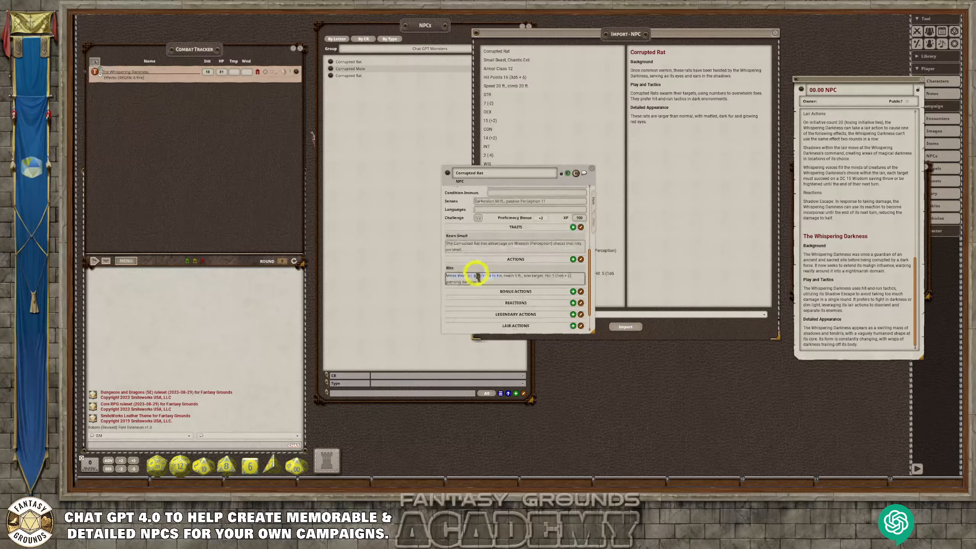
pyautogui.scroll(5, 499, 217)
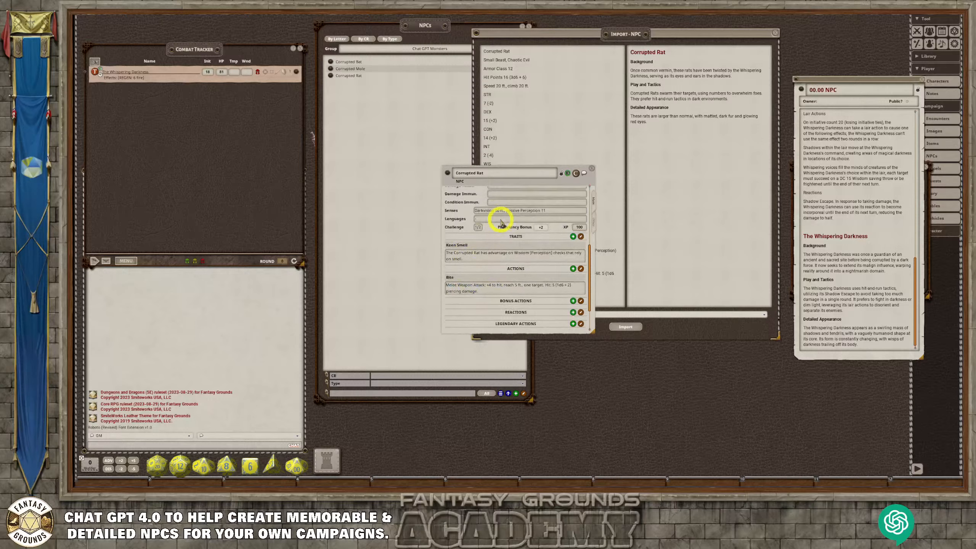
pyautogui.click(592, 221)
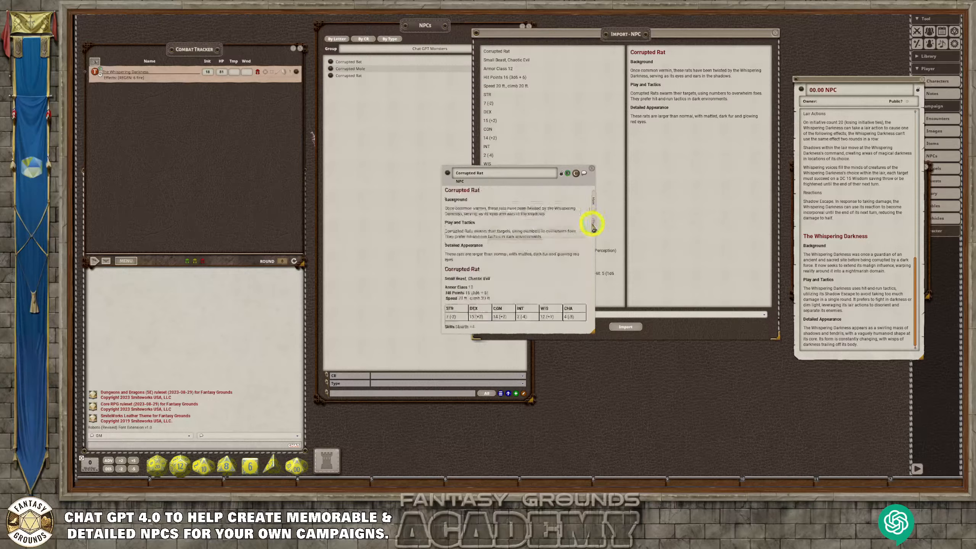
pyautogui.scroll(-2, 543, 242)
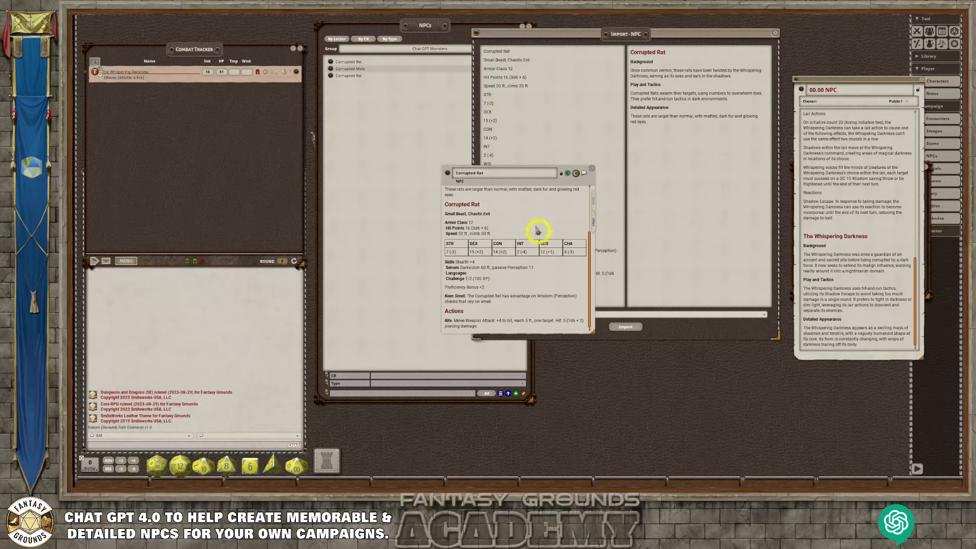
pyautogui.click(591, 169)
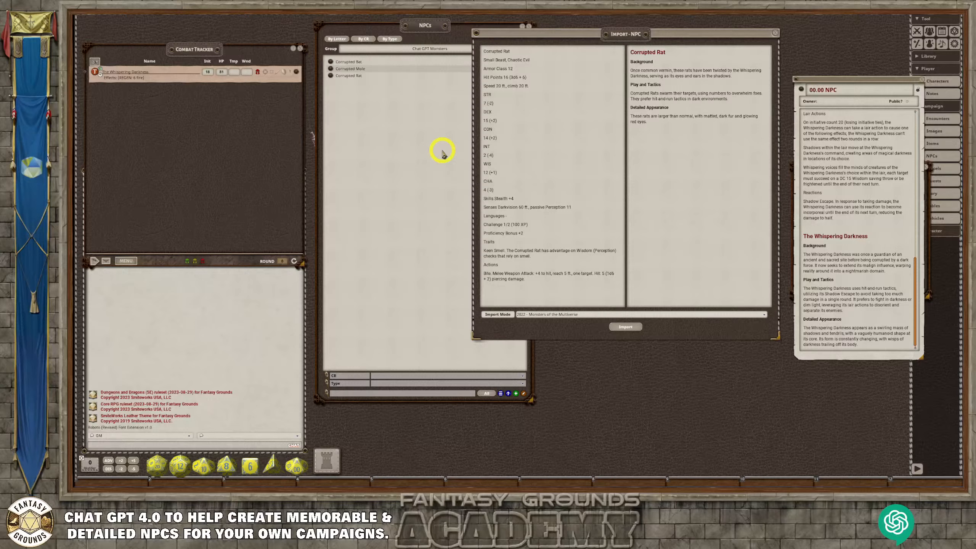
# Close the NPC import window and move the 00.00 NPC note and the Notes list beside the NPC list.
pyautogui.click(774, 33)
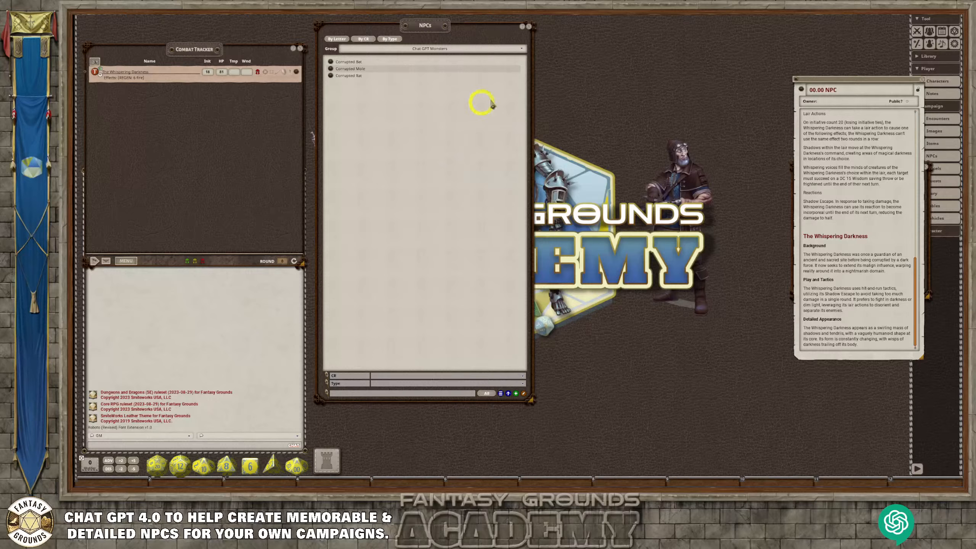
pyautogui.moveTo(828, 81); pyautogui.dragTo(585, 30)
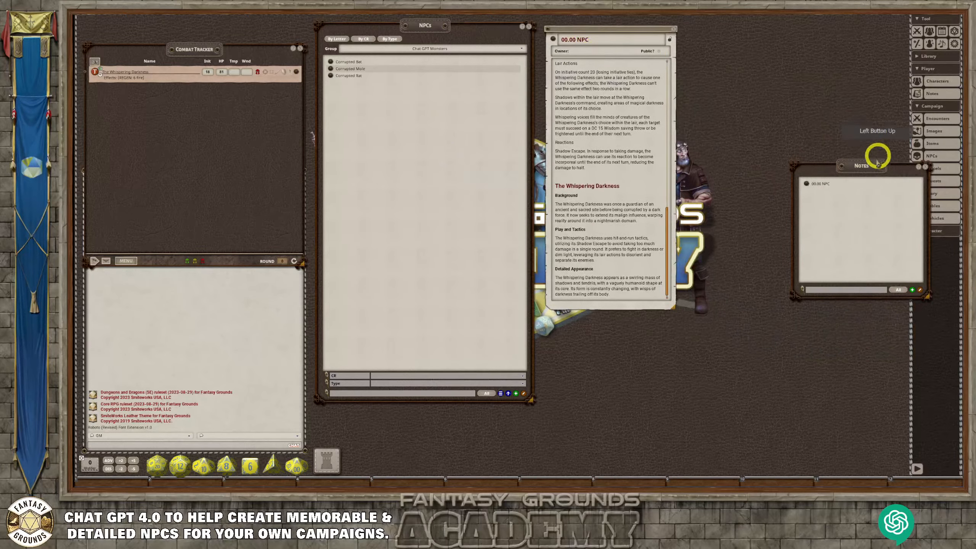
pyautogui.moveTo(875, 154); pyautogui.dragTo(719, 70)
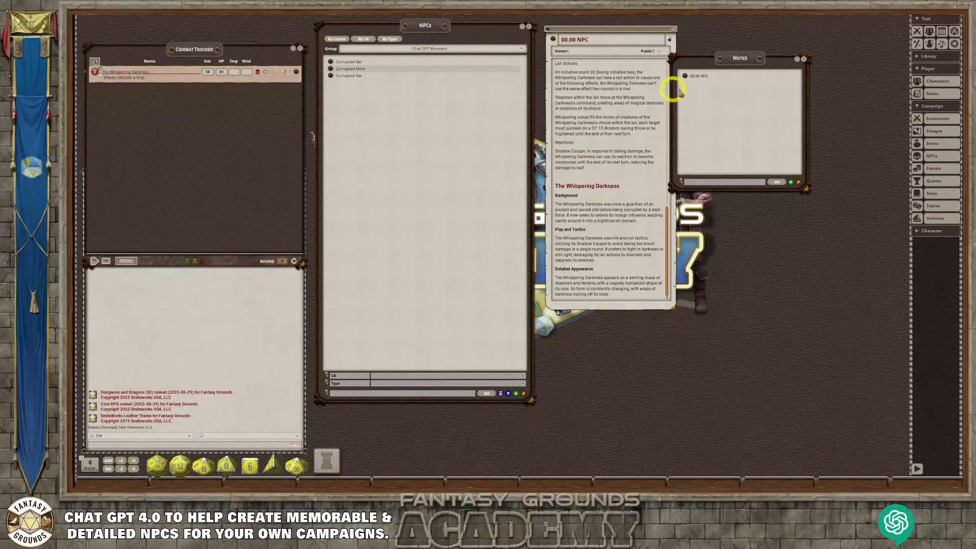
pyautogui.moveTo(792, 61); pyautogui.dragTo(697, 83)
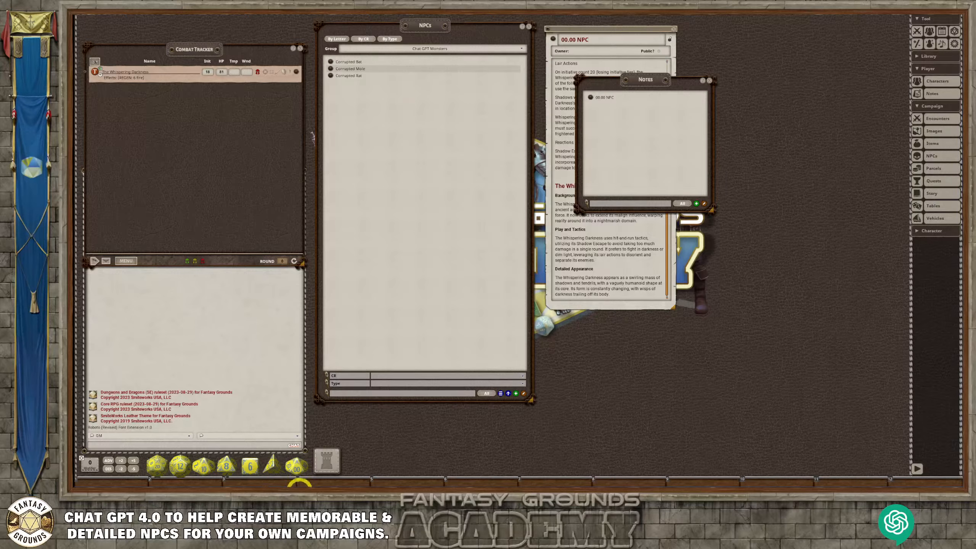
# Switch to the Chrome browser and open the Token Stamp 2 site in a new tab.
pyautogui.moveTo(287, 491)
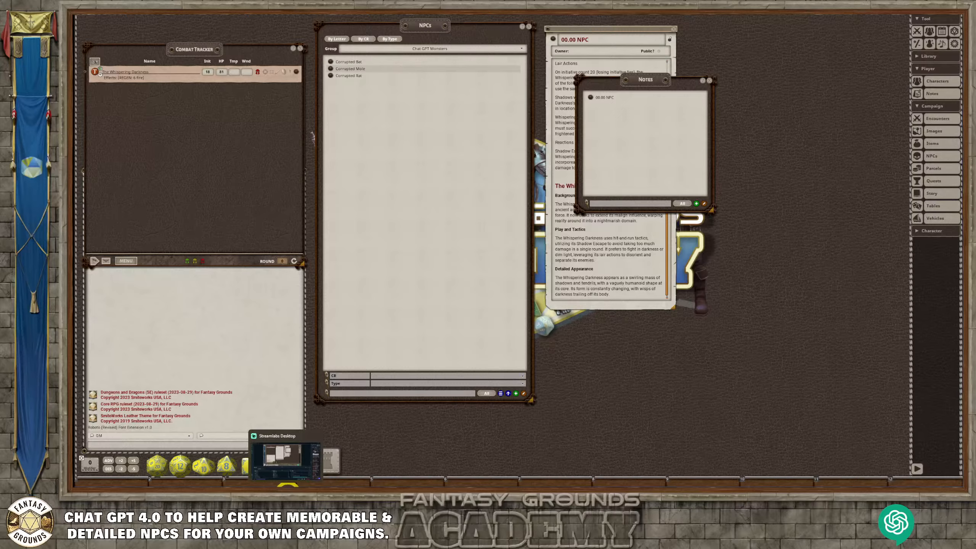
pyautogui.click(237, 495)
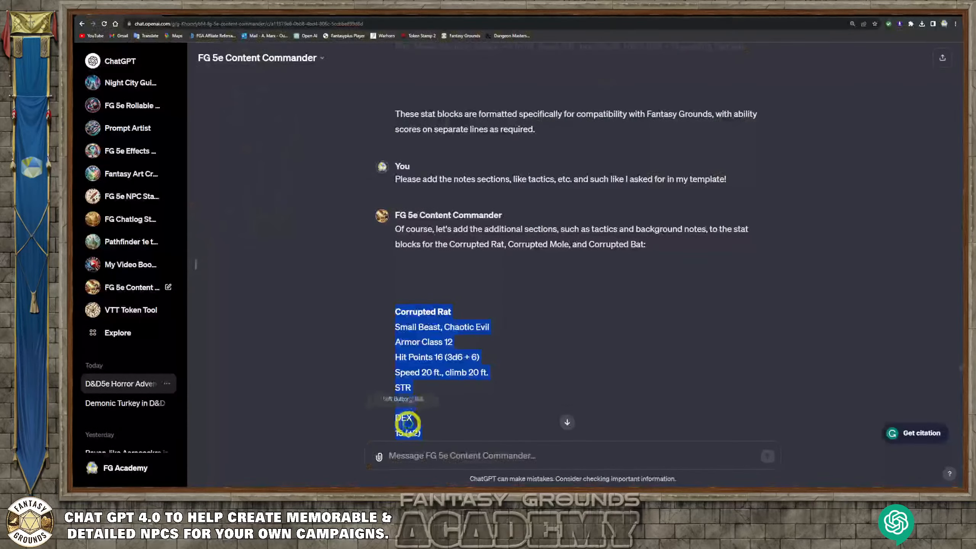
pyautogui.click(550, 363)
pyautogui.scroll(-15, 564, 373)
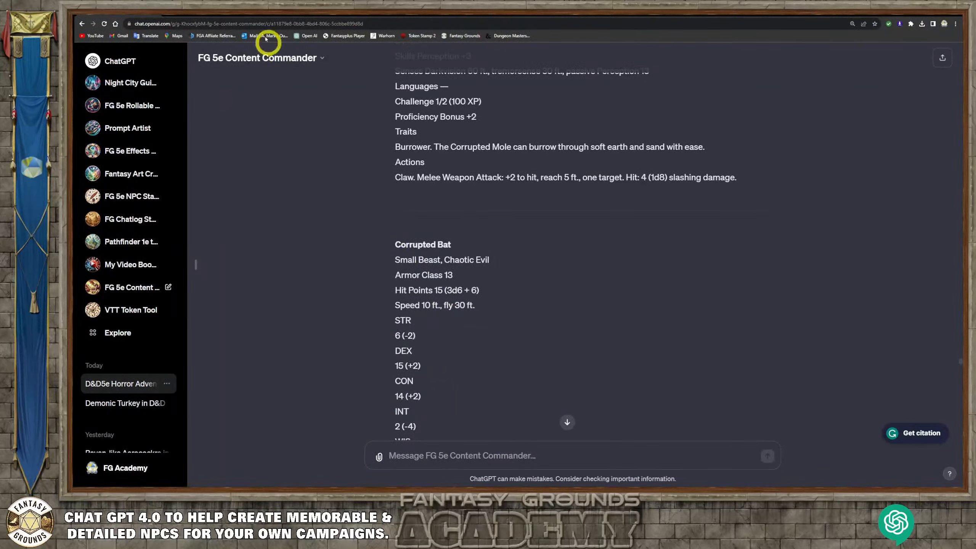
pyautogui.click(249, 15)
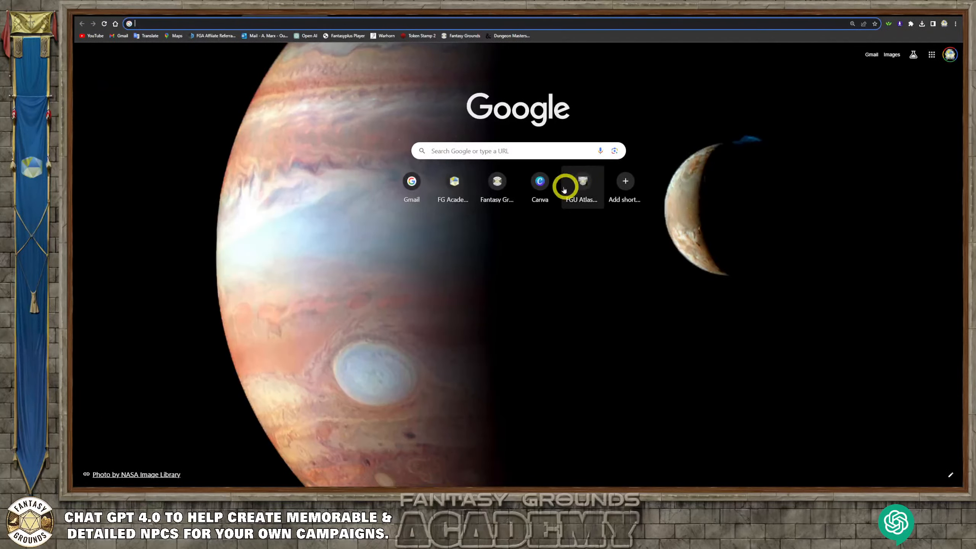
pyautogui.click(416, 35)
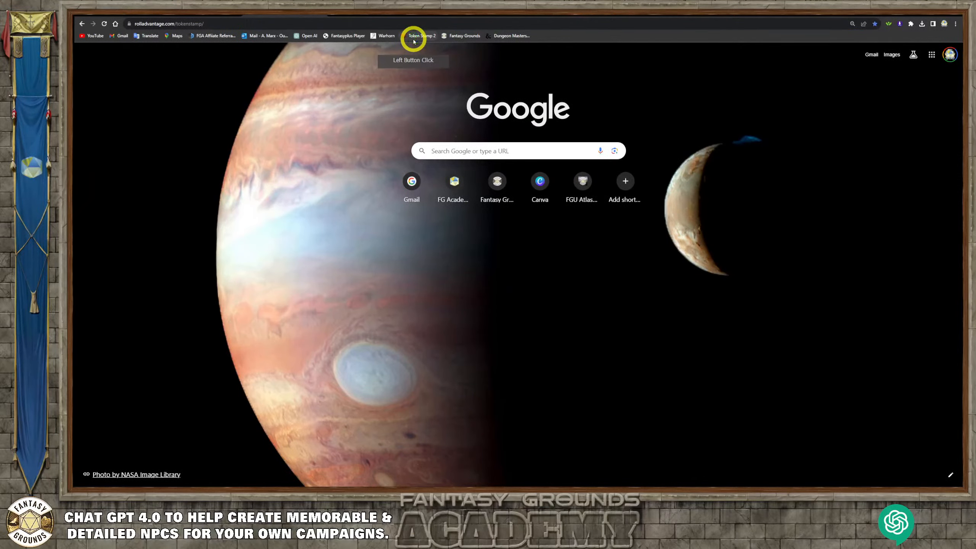
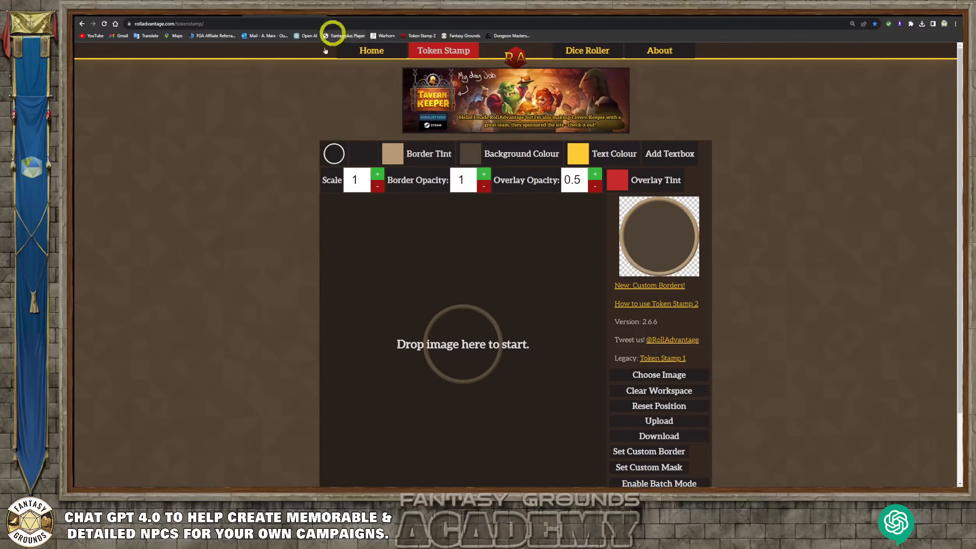
pyautogui.click(332, 14)
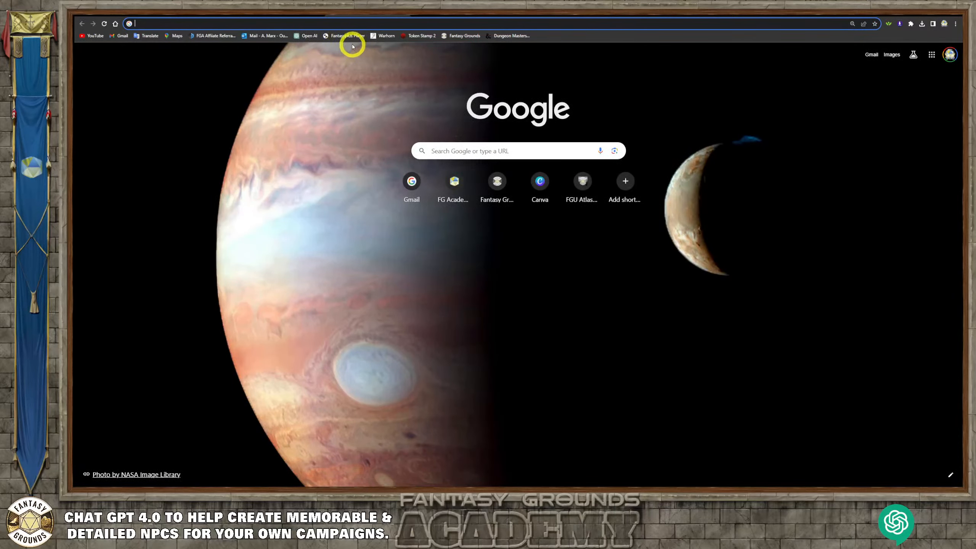
pyautogui.click(402, 15)
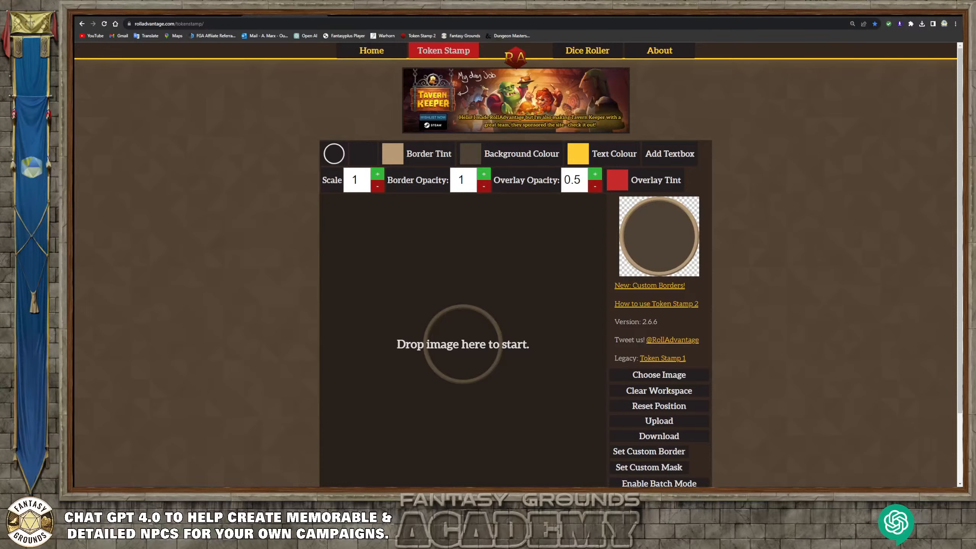
# Open File Explorer and go to the Downloads folder on New Volume (D:).
pyautogui.press('super+e')
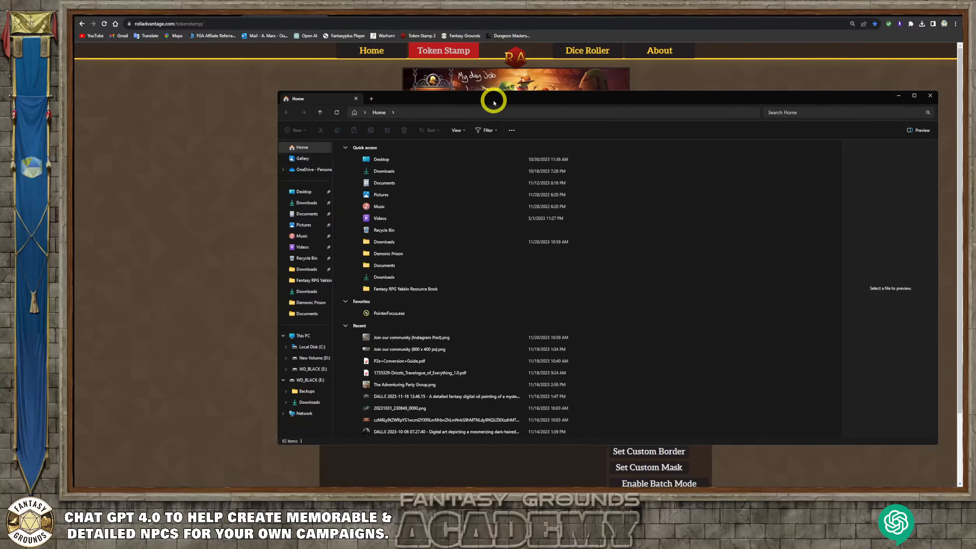
pyautogui.moveTo(532, 99); pyautogui.dragTo(557, 120)
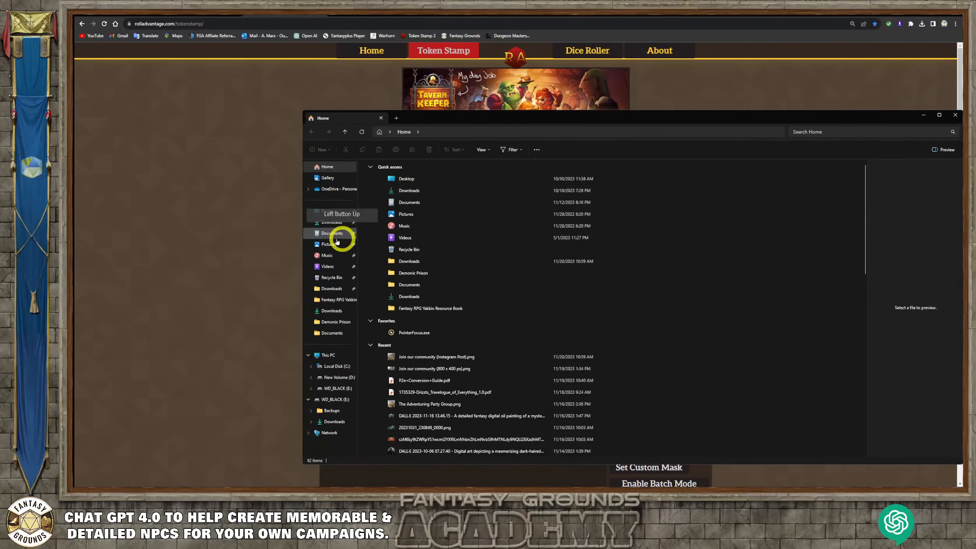
pyautogui.click(331, 310)
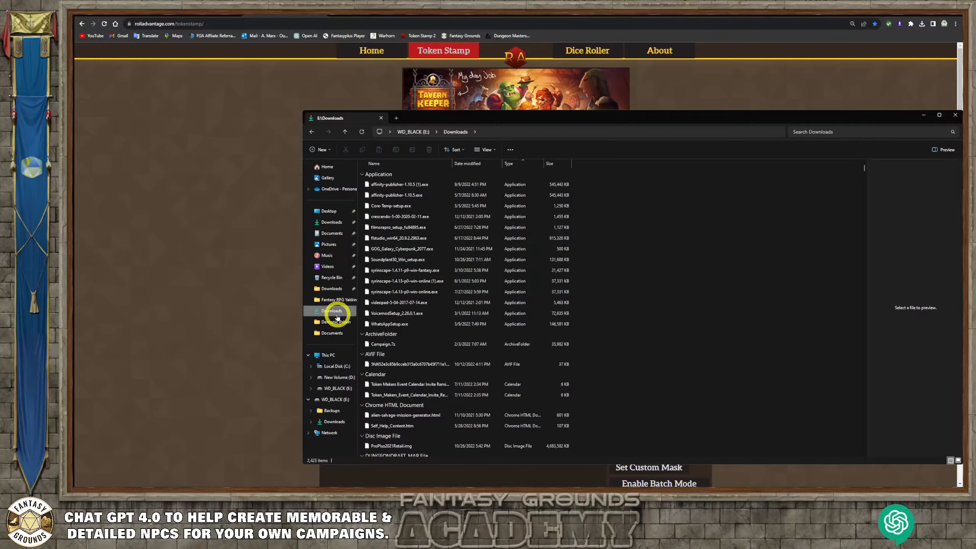
pyautogui.click(332, 288)
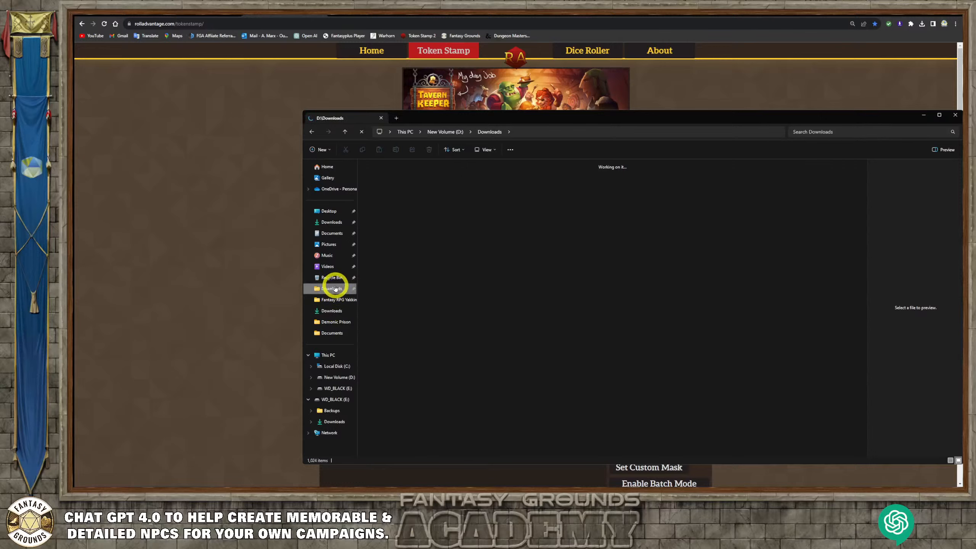
pyautogui.click(335, 288)
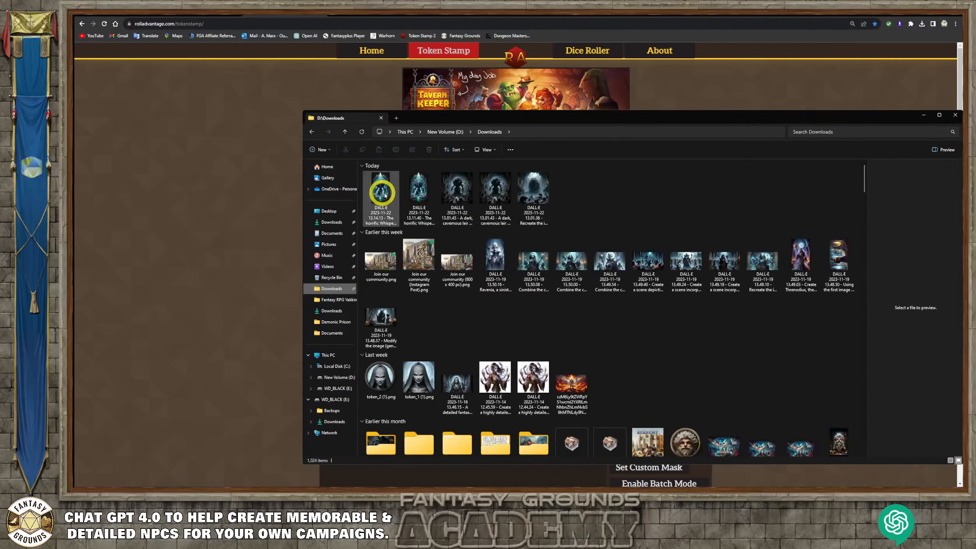
# Rename the DALL-E cavernous lair image timestamped 13.01.45 to Art_Whispering_DArkness.png.
pyautogui.click(458, 192)
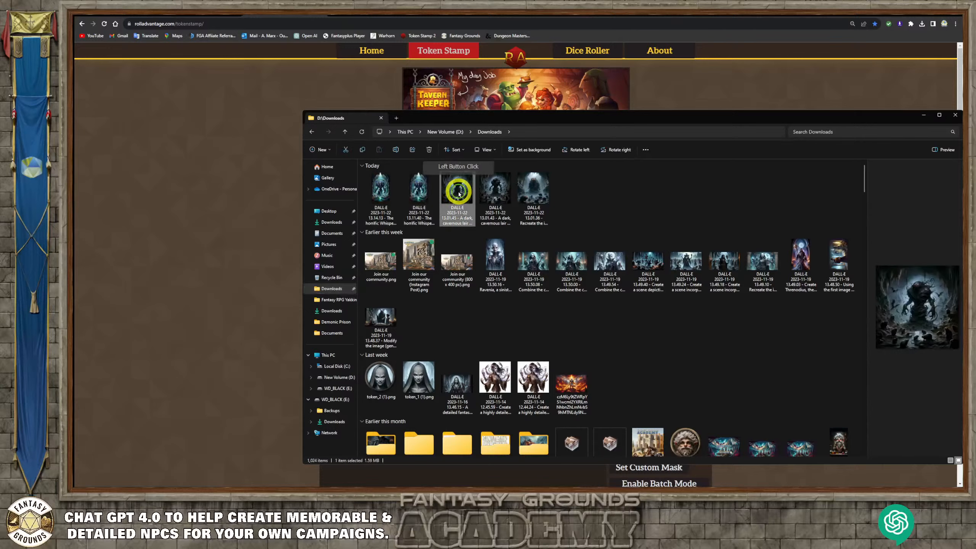
pyautogui.click(467, 223)
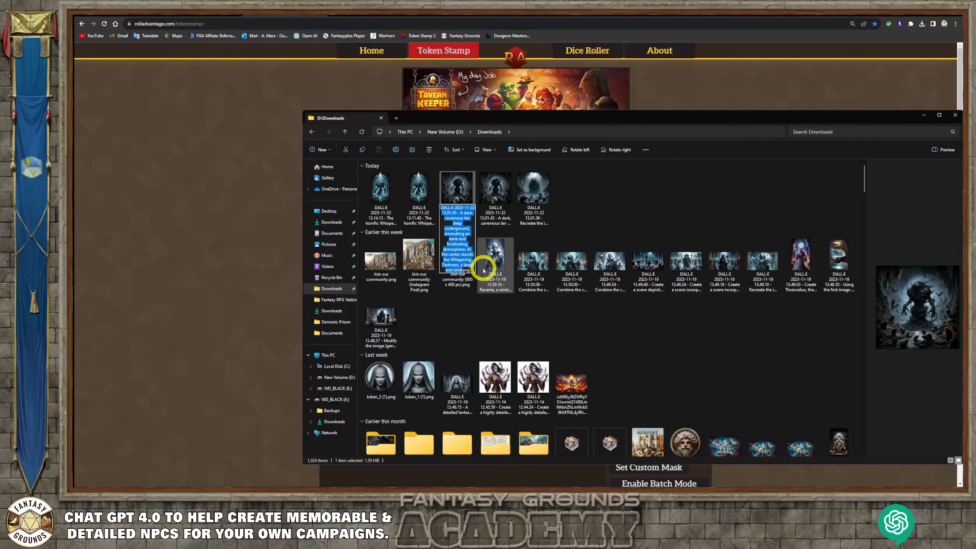
pyautogui.write('E')
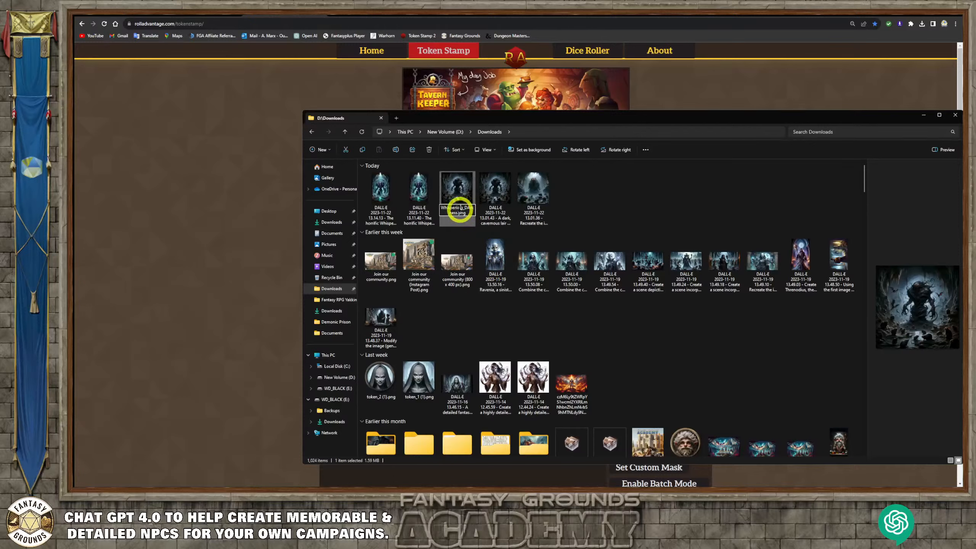
pyautogui.click(472, 214)
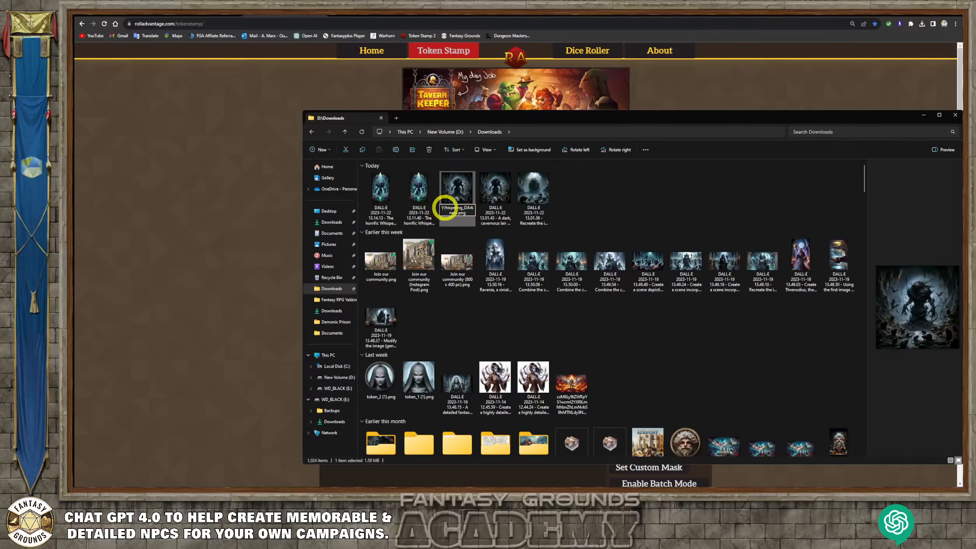
pyautogui.click(487, 227)
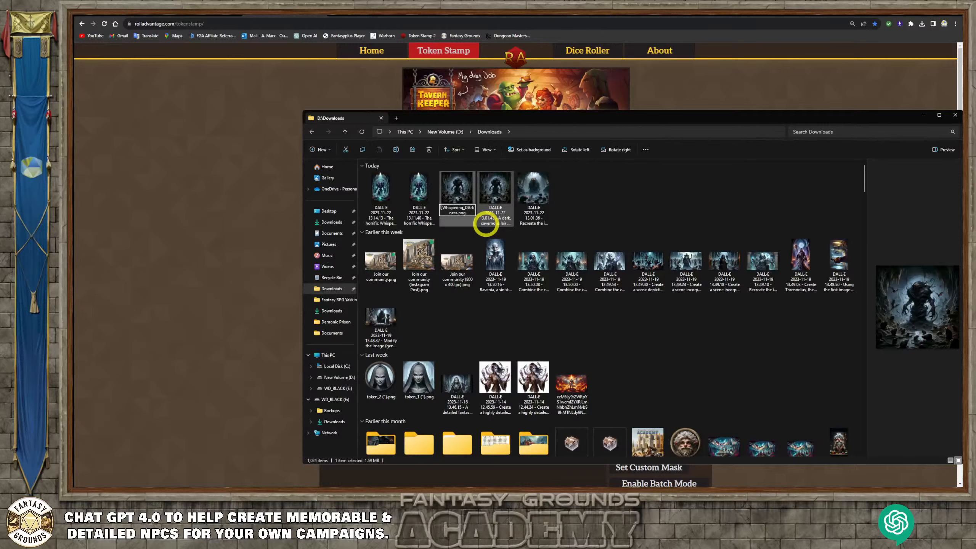
pyautogui.click(566, 218)
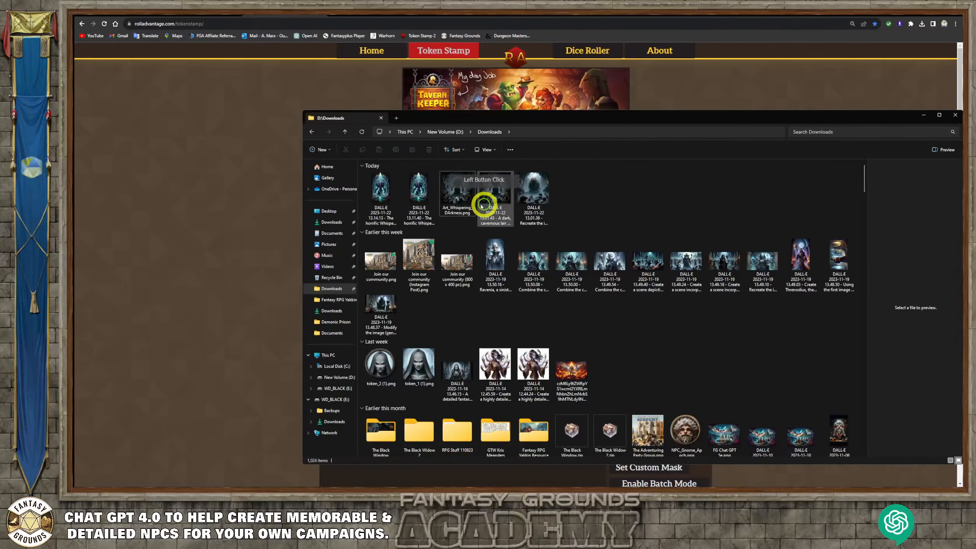
pyautogui.click(544, 203)
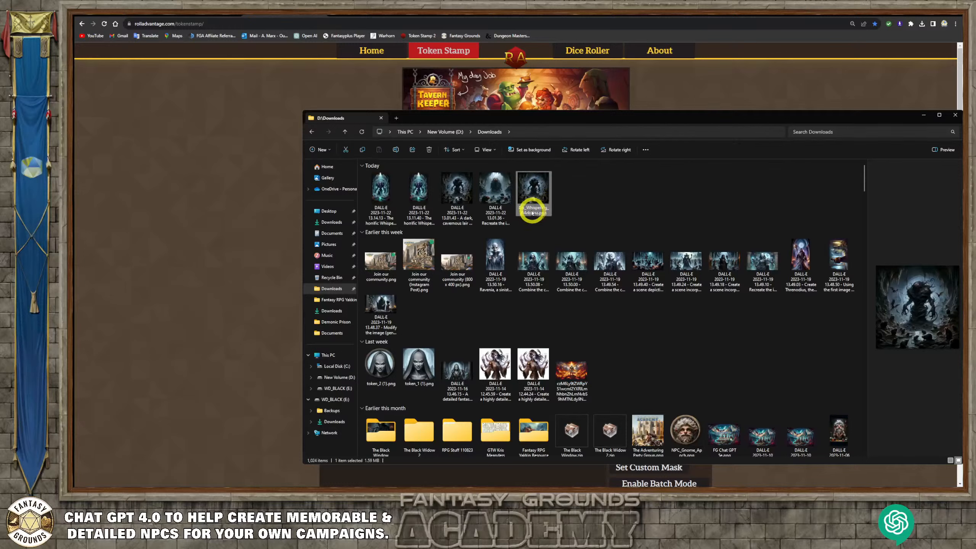
pyautogui.click(566, 209)
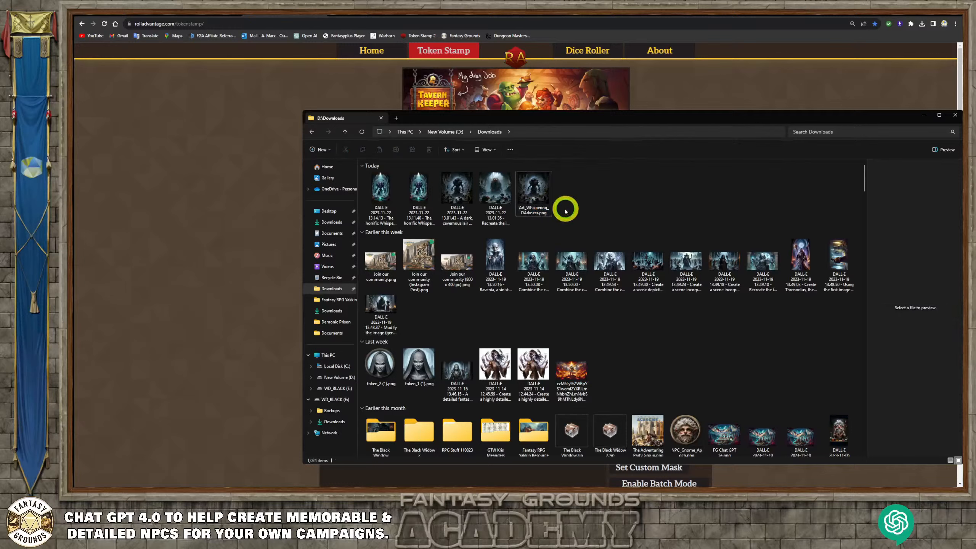
# Switch to Fantasy Grounds, keeping the Downloads folder window with the selected Whispering Darkness art in front.
pyautogui.click(538, 209)
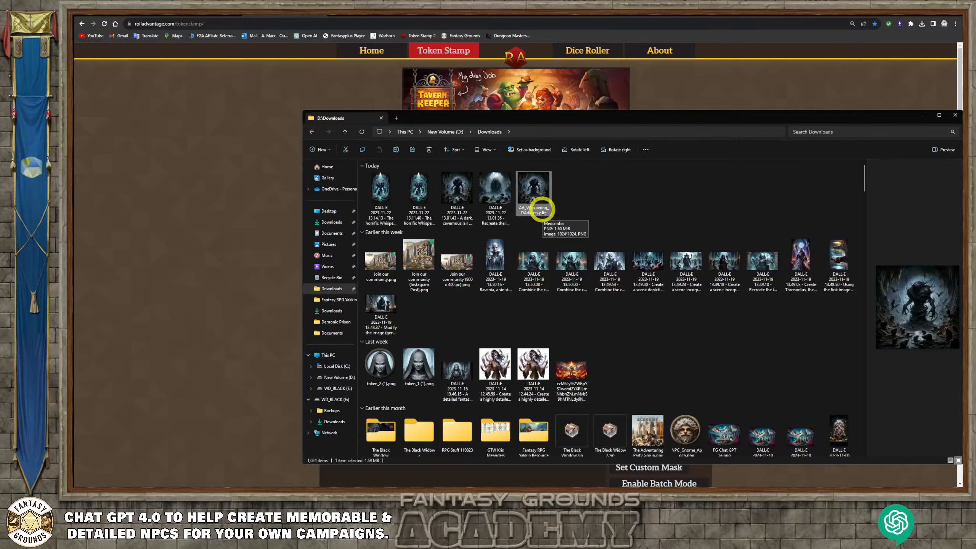
pyautogui.press('F2')
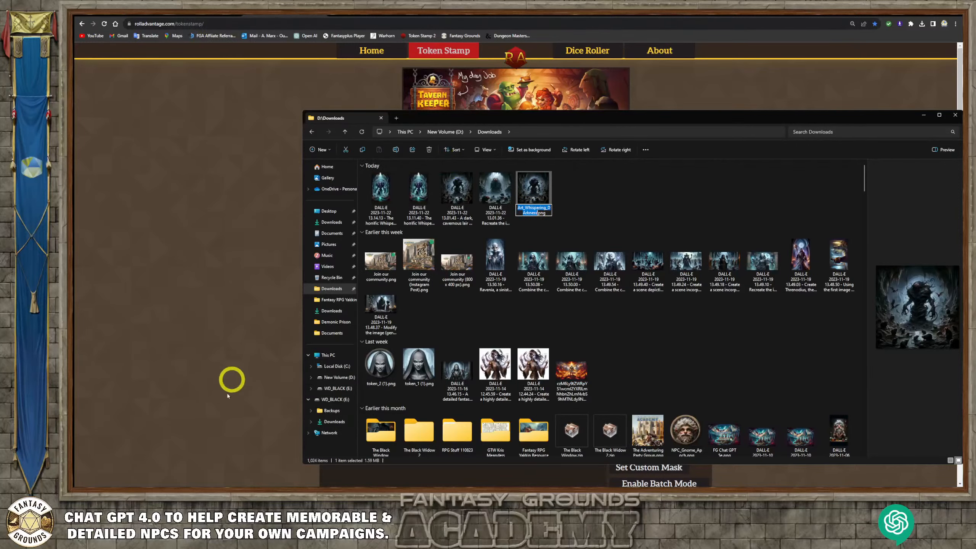
pyautogui.click(238, 485)
pyautogui.click(238, 491)
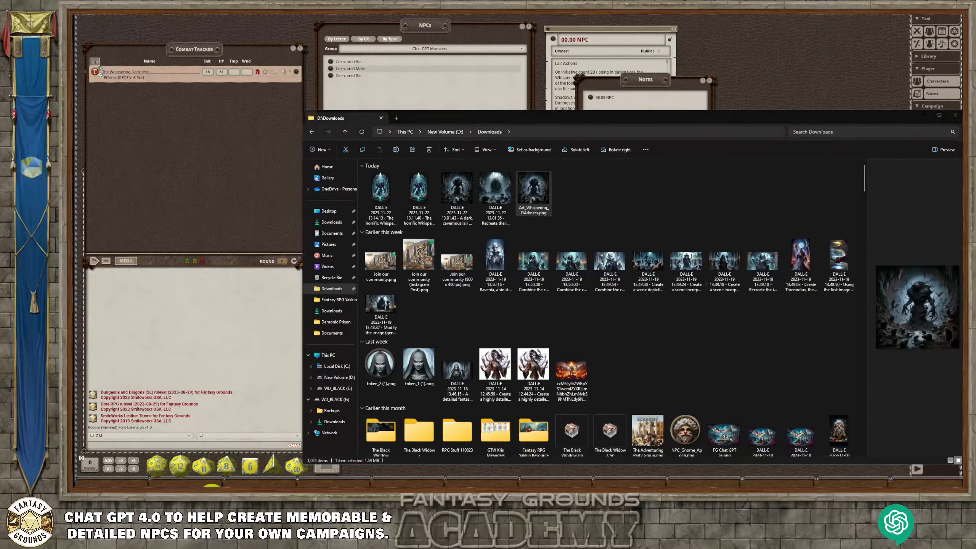
pyautogui.click(211, 485)
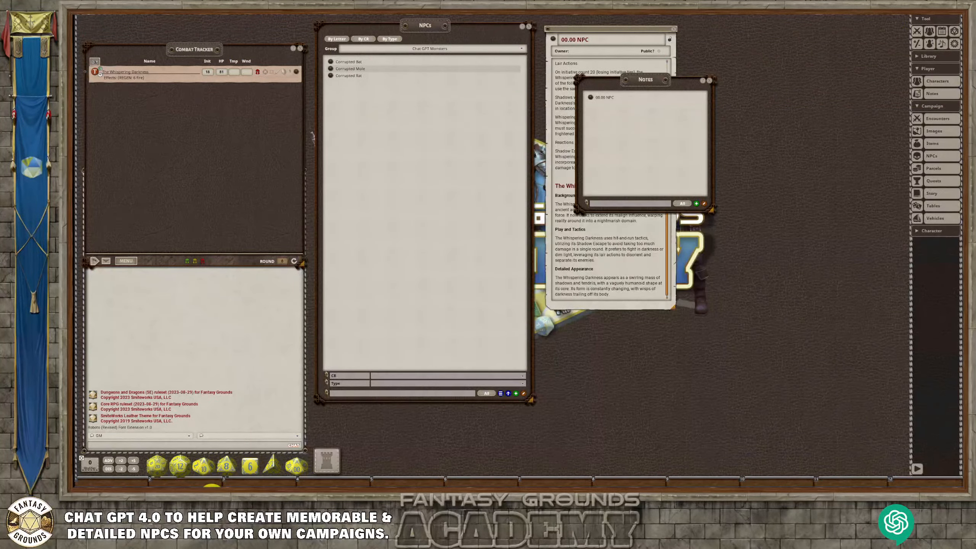
pyautogui.click(211, 485)
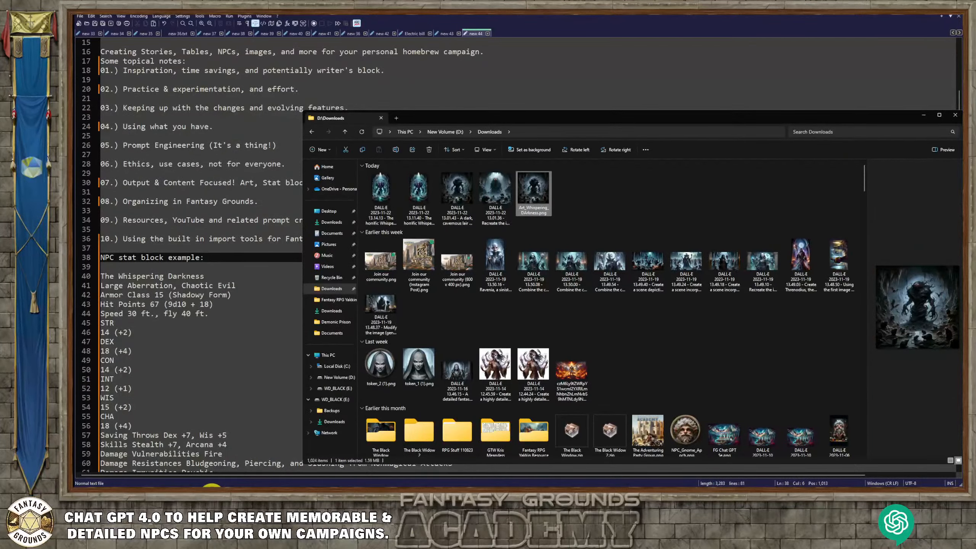
pyautogui.click(211, 485)
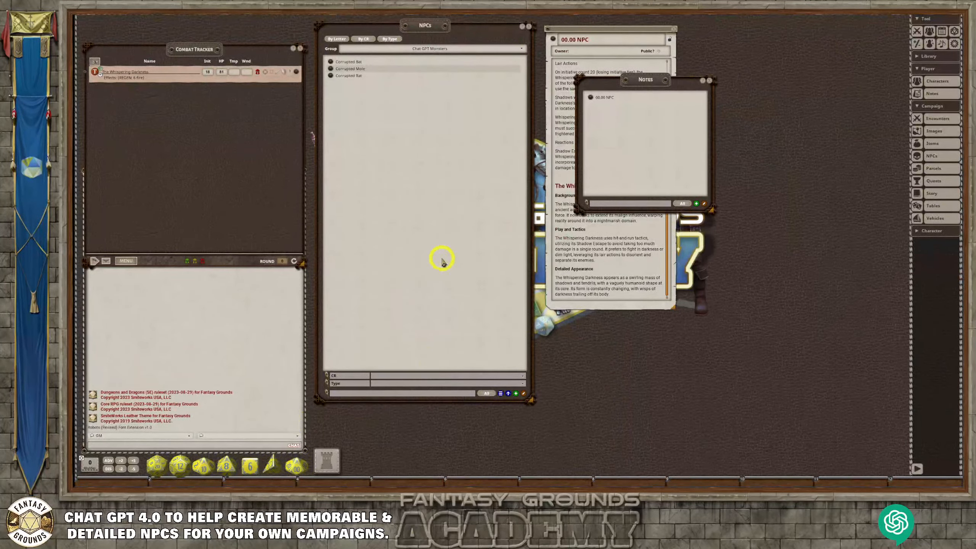
pyautogui.moveTo(638, 89); pyautogui.dragTo(644, 124)
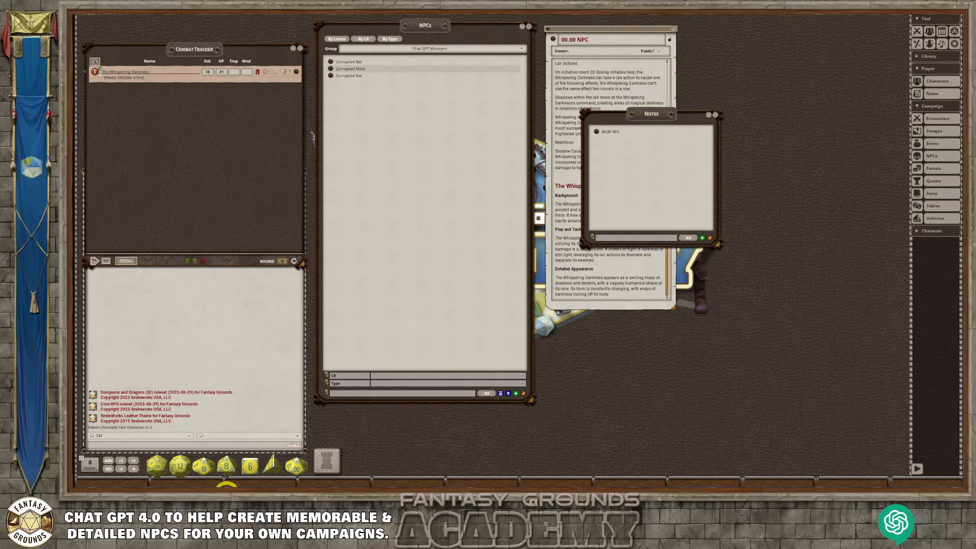
# Switch to the Token Stamp 2 page in Chrome and load Art_Whispering_DArkness.png from the Downloads folder into its workspace.
pyautogui.click(238, 487)
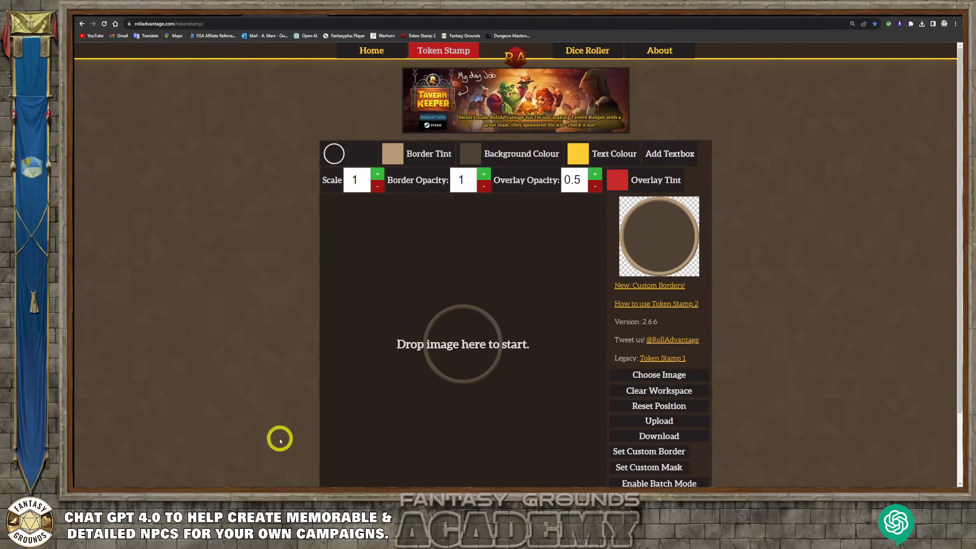
pyautogui.click(231, 487)
pyautogui.click(382, 319)
pyautogui.moveTo(383, 313)
pyautogui.mouseDown()
pyautogui.moveTo(496, 126)
pyautogui.moveTo(598, 168)
pyautogui.moveTo(516, 125)
pyautogui.moveTo(684, 186)
pyautogui.mouseUp()
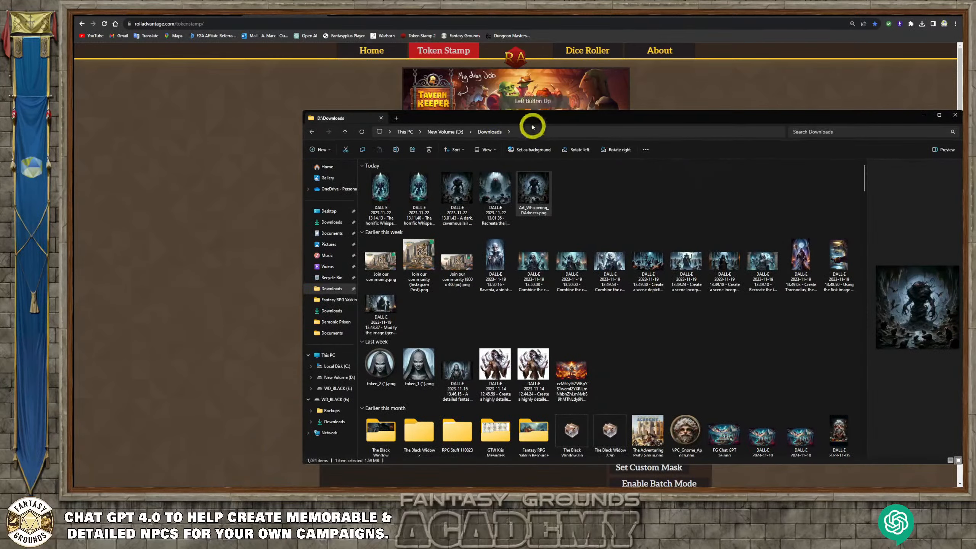
pyautogui.moveTo(531, 120); pyautogui.dragTo(778, 191)
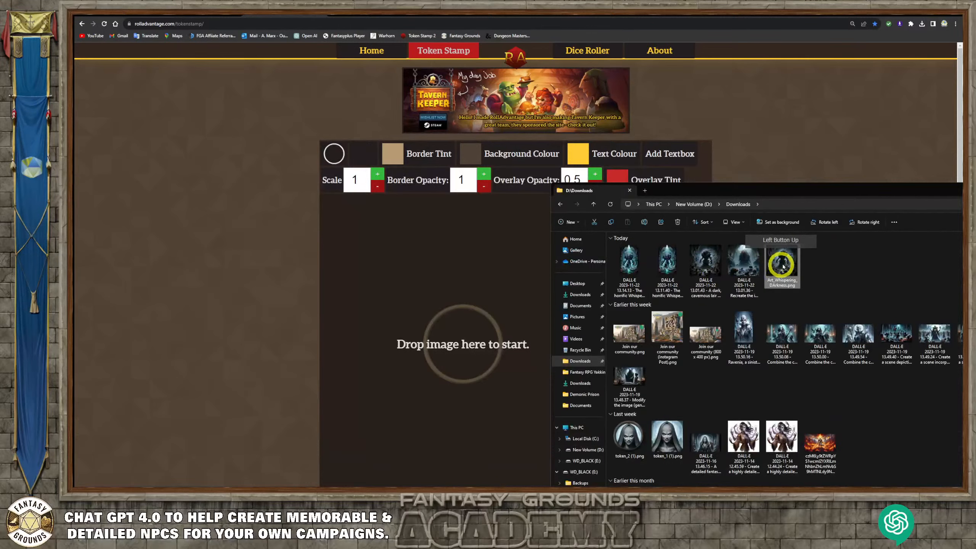
pyautogui.moveTo(782, 265); pyautogui.dragTo(467, 340)
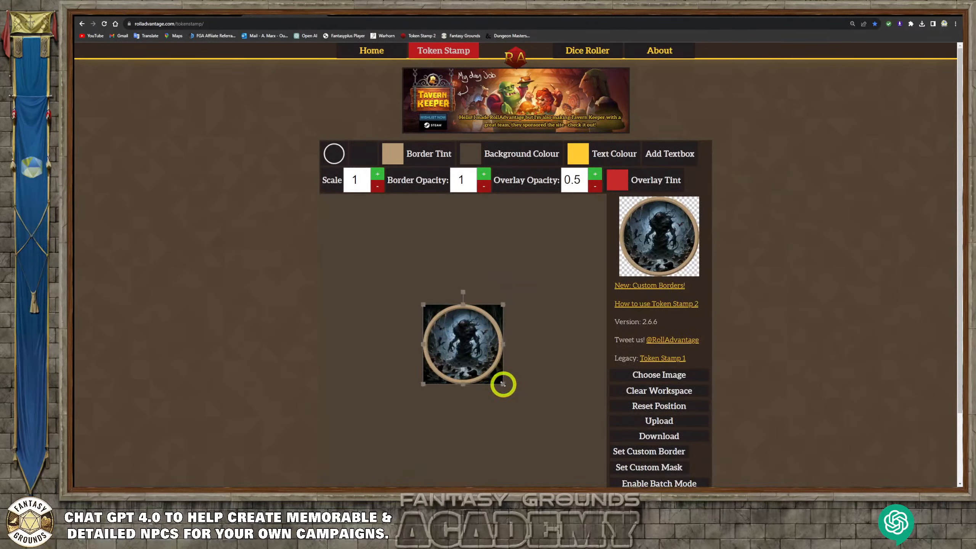
# Enlarge and reposition the artwork so the creature's head and upper body fill the circular token frame.
pyautogui.moveTo(504, 386); pyautogui.dragTo(540, 407)
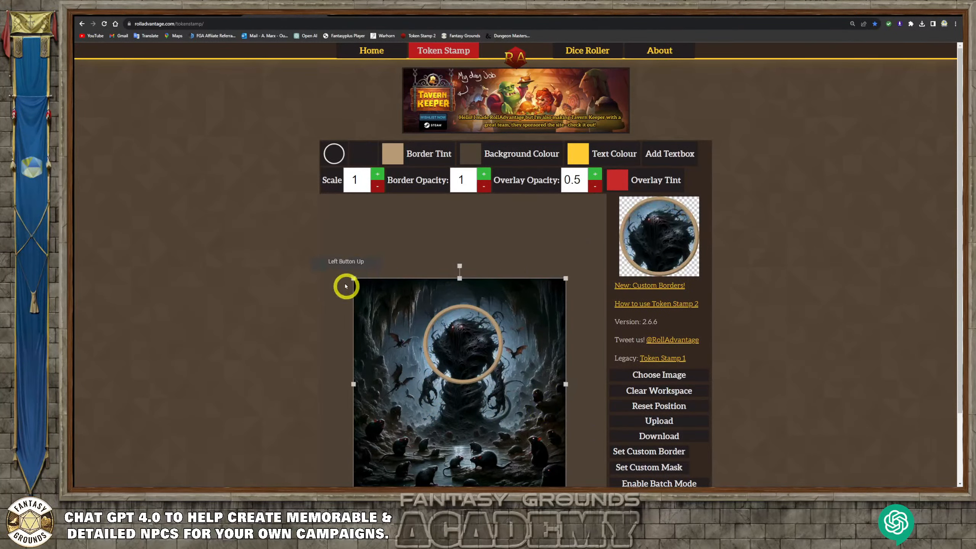
pyautogui.moveTo(354, 276); pyautogui.dragTo(338, 242)
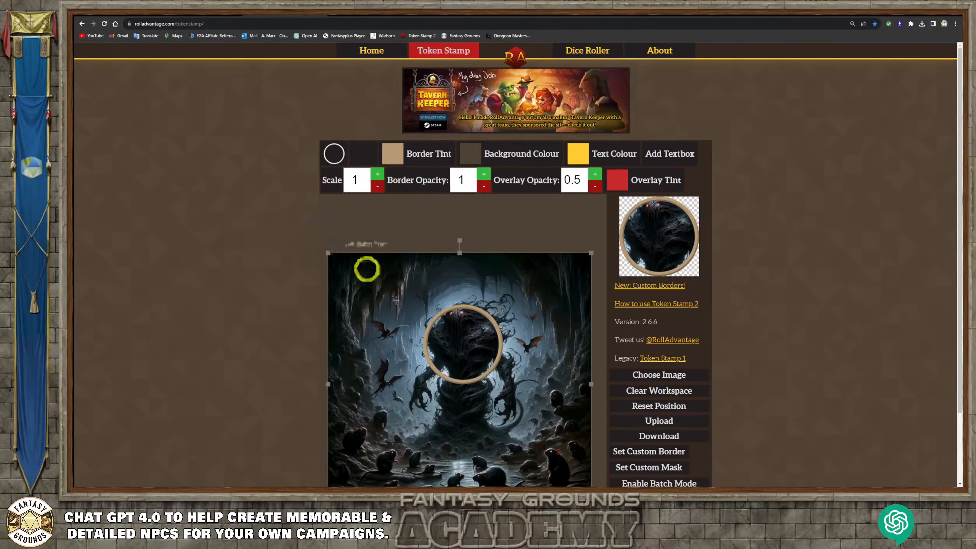
pyautogui.moveTo(474, 342); pyautogui.dragTo(471, 357)
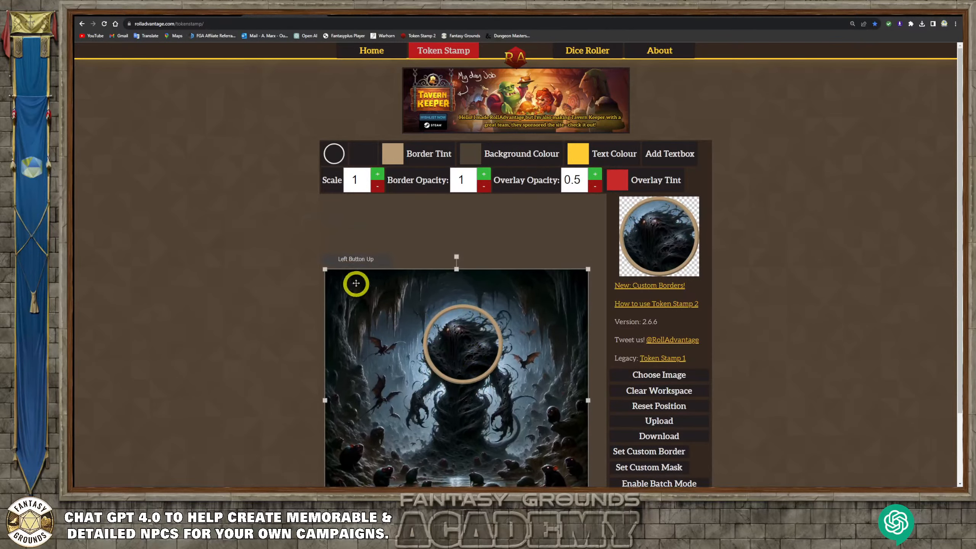
pyautogui.moveTo(587, 268); pyautogui.dragTo(575, 279)
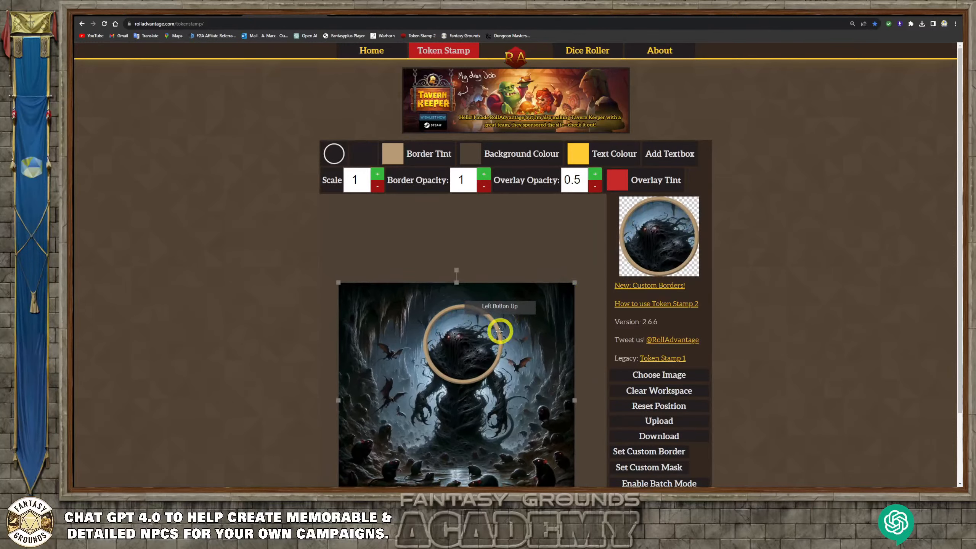
pyautogui.moveTo(472, 335); pyautogui.dragTo(474, 334)
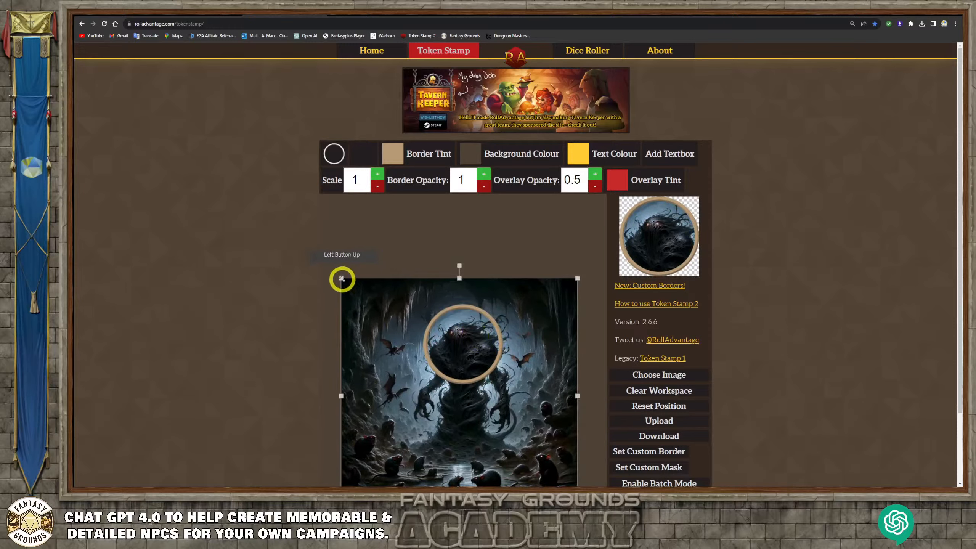
pyautogui.moveTo(341, 277); pyautogui.dragTo(355, 292)
pyautogui.moveTo(455, 342); pyautogui.dragTo(457, 327)
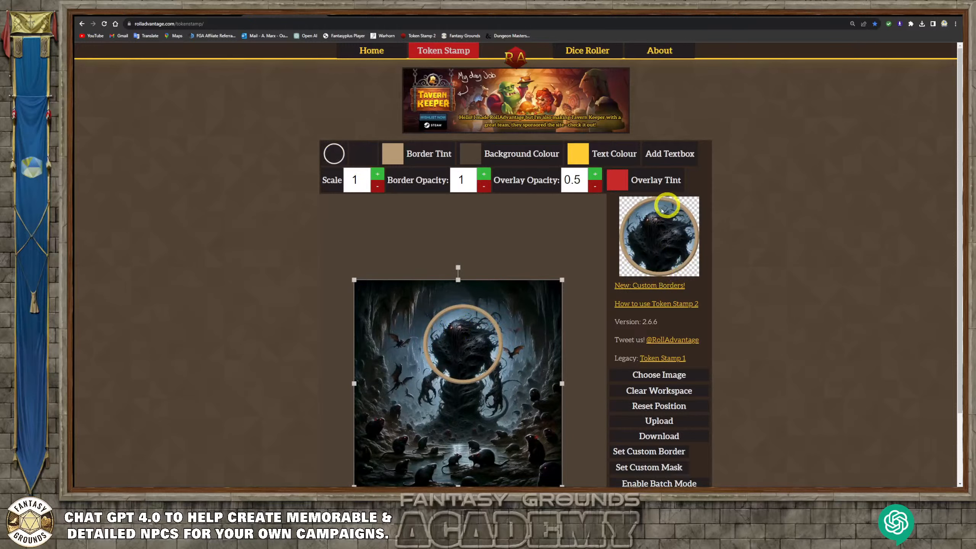
# Change the token's border style to the round grey metallic ring.
pyautogui.click(338, 153)
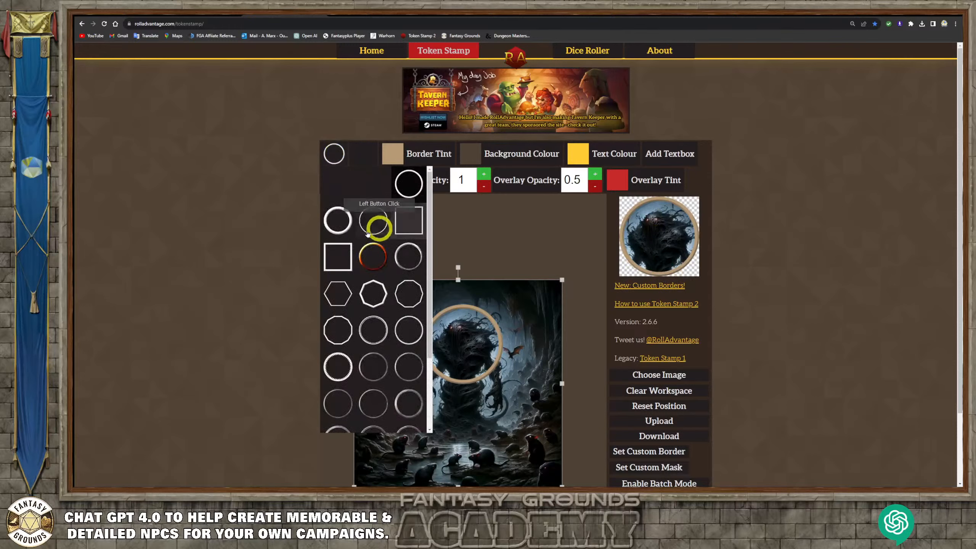
pyautogui.click(381, 257)
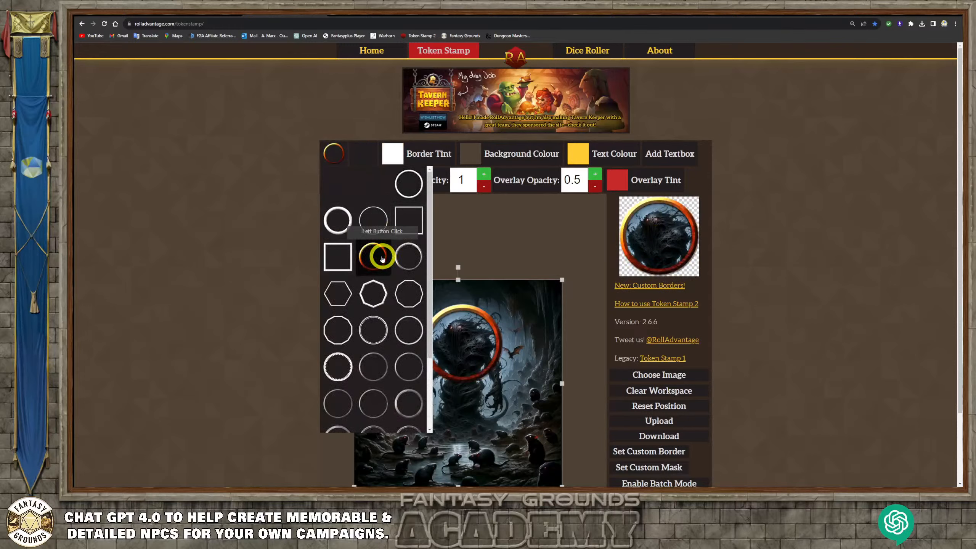
pyautogui.click(406, 256)
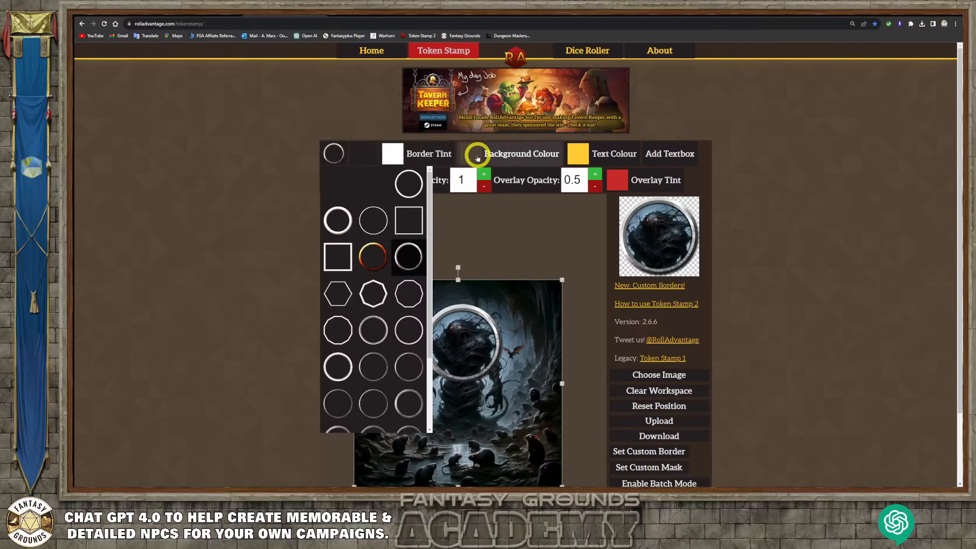
# Tint the token border a pale lavender and download the finished token image.
pyautogui.click(392, 153)
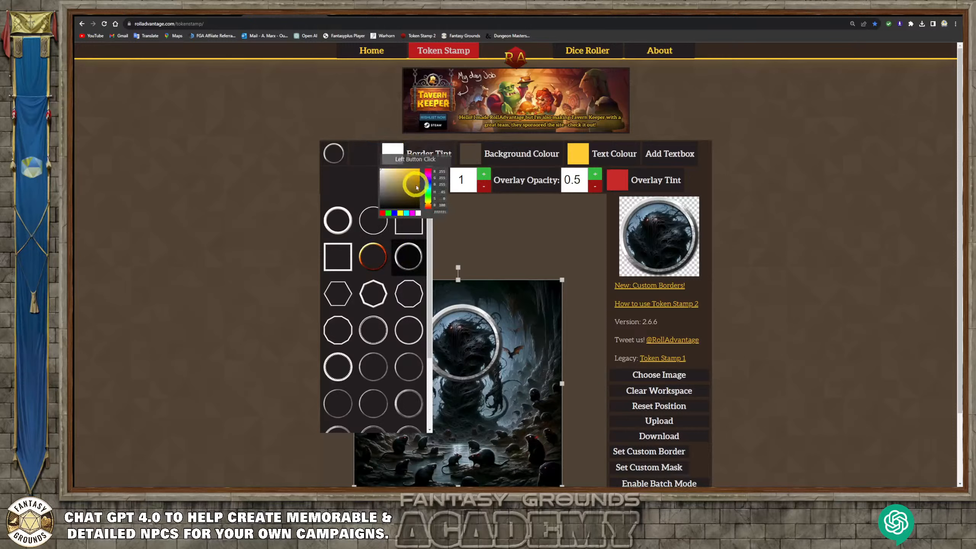
pyautogui.click(403, 184)
pyautogui.moveTo(403, 185)
pyautogui.mouseDown()
pyautogui.moveTo(393, 177)
pyautogui.moveTo(413, 175)
pyautogui.moveTo(400, 191)
pyautogui.moveTo(414, 181)
pyautogui.moveTo(385, 171)
pyautogui.mouseUp()
pyautogui.click(427, 181)
pyautogui.click(411, 186)
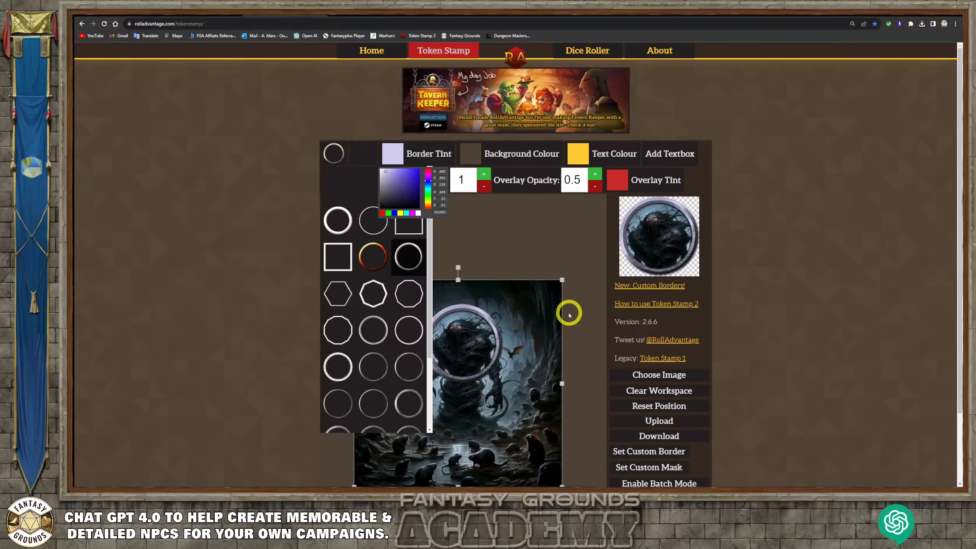
pyautogui.click(658, 436)
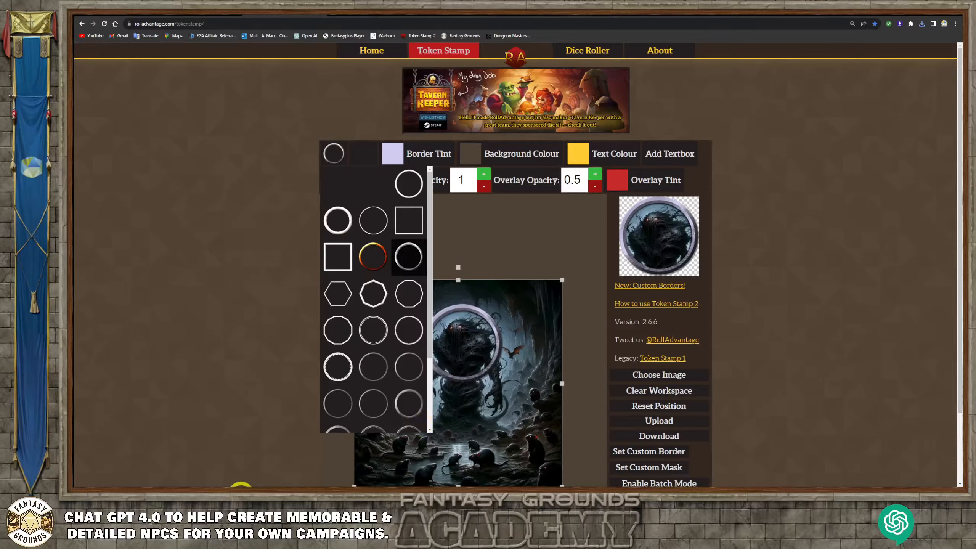
# In the Downloads folder, rename the new token_1 (2).png to TKN_Whispering_DArkness.png, reusing the art file's name with a TKN prefix.
pyautogui.click(265, 474)
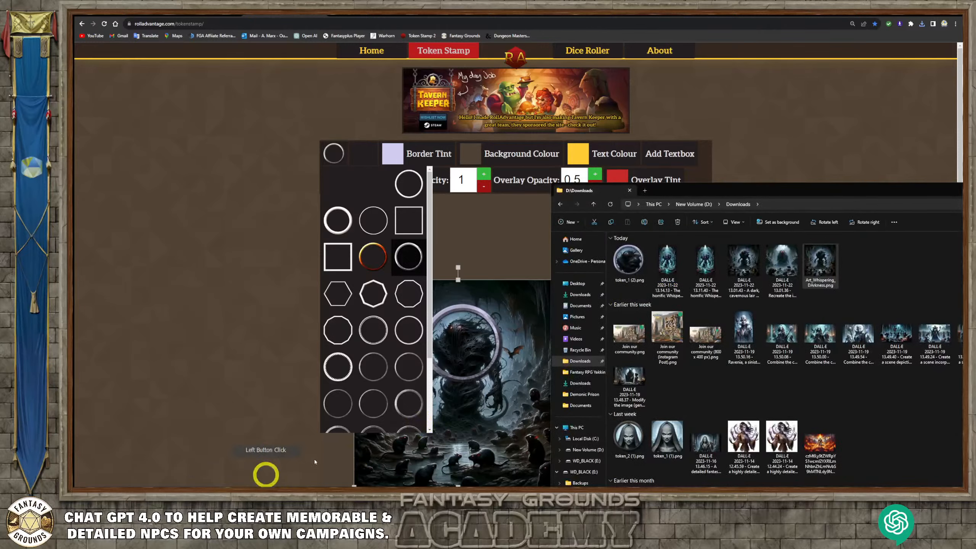
pyautogui.moveTo(719, 190); pyautogui.dragTo(359, 131)
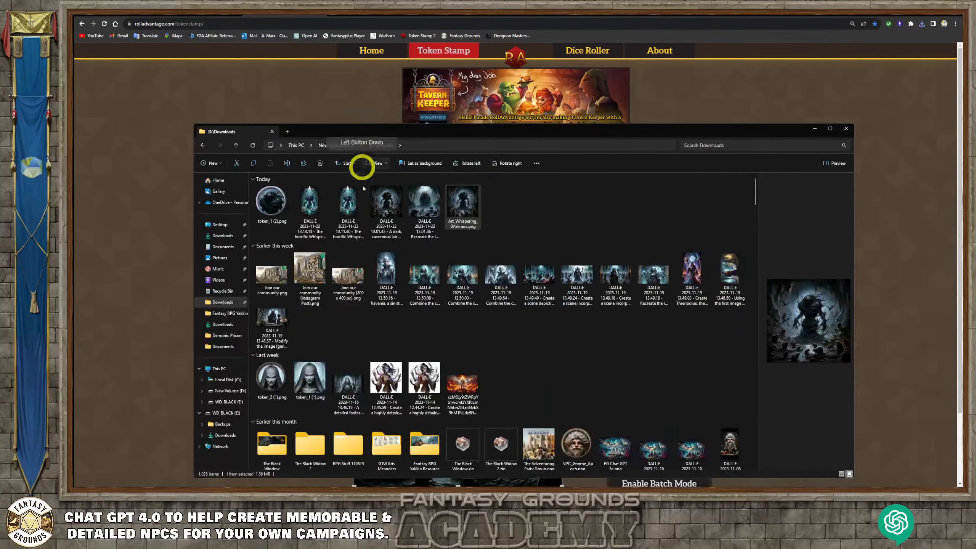
pyautogui.click(271, 203)
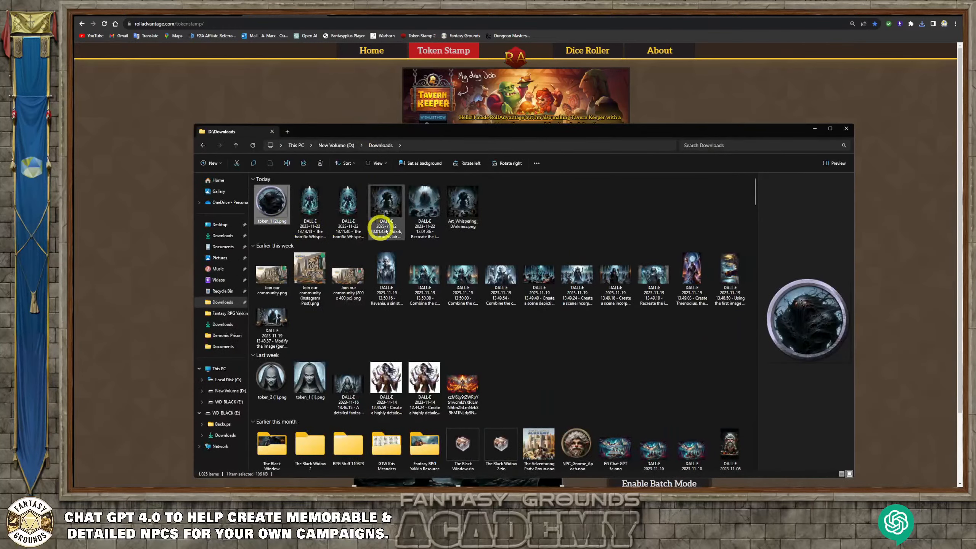
pyautogui.click(462, 217)
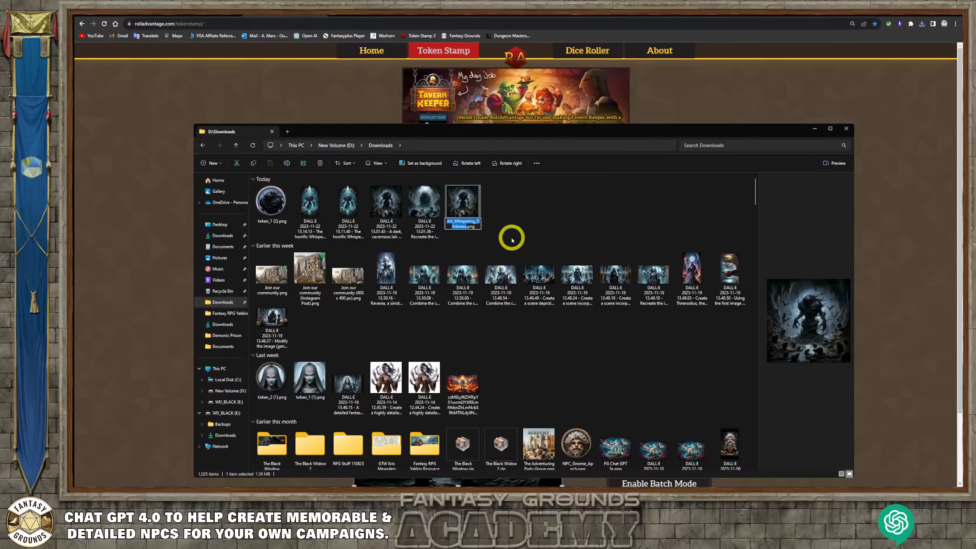
pyautogui.click(271, 214)
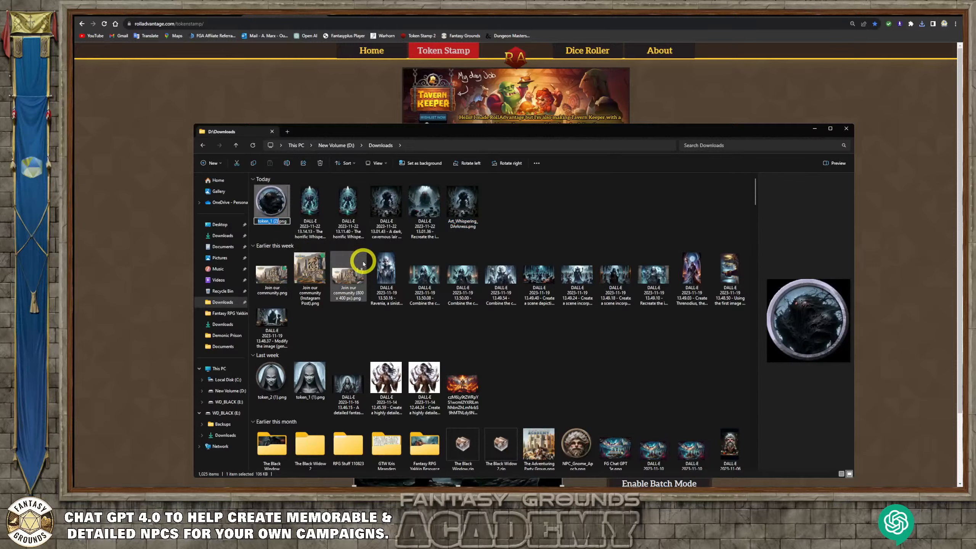
pyautogui.write('Art_Whispering_DArkness')
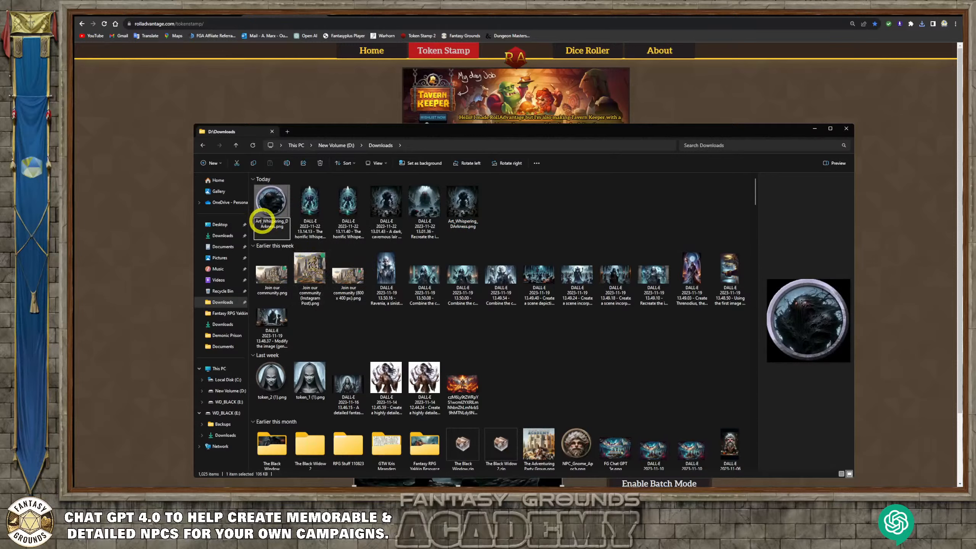
pyautogui.moveTo(261, 221); pyautogui.dragTo(255, 222)
pyautogui.write('TKN')
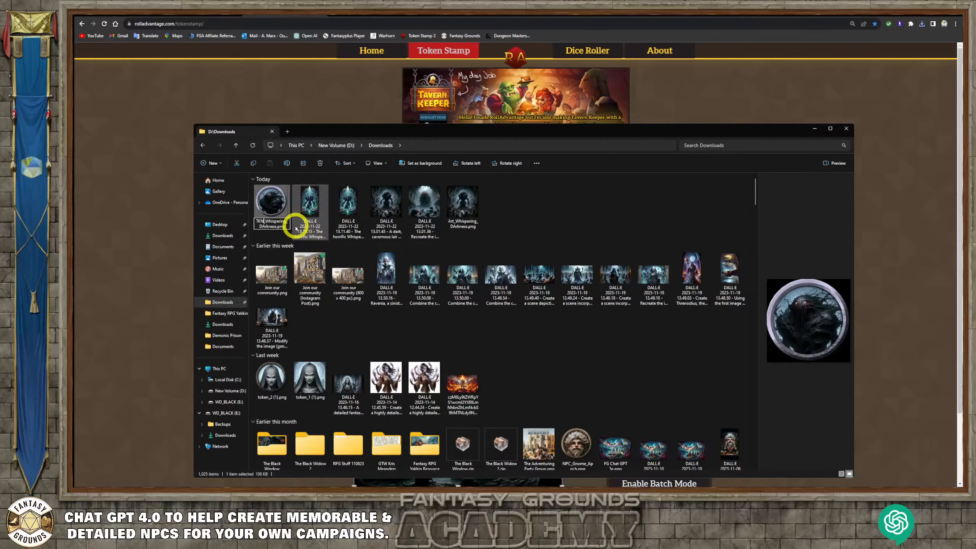
pyautogui.click(296, 226)
pyautogui.click(273, 208)
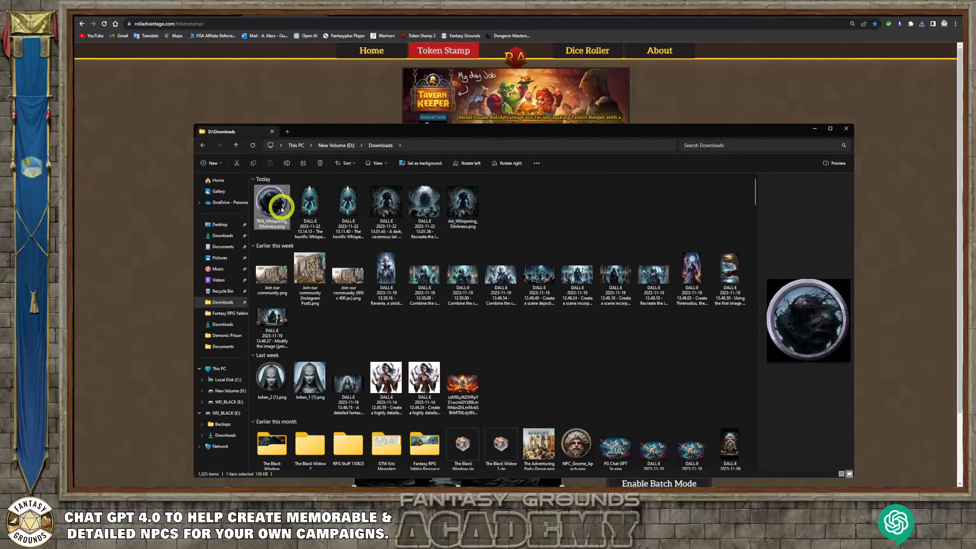
pyautogui.click(394, 205)
pyautogui.click(455, 211)
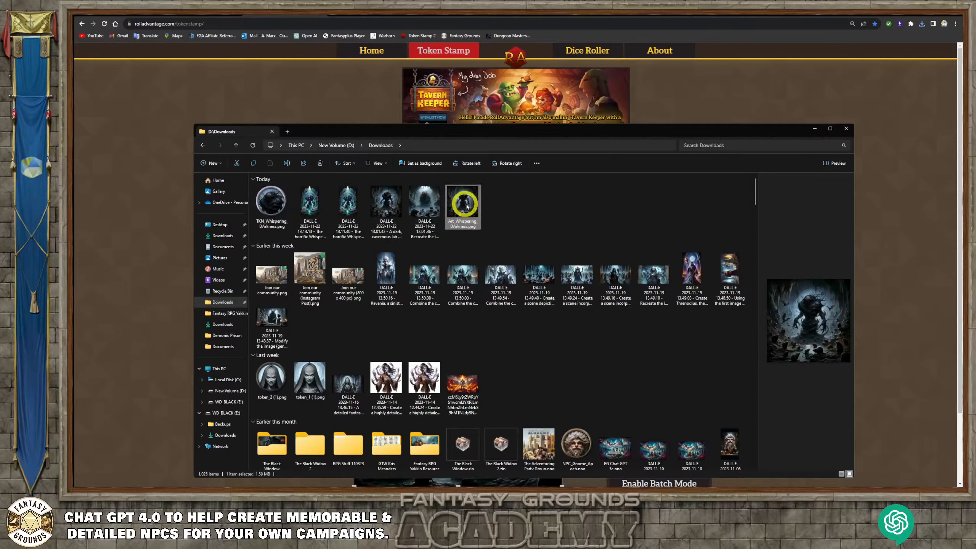
pyautogui.click(273, 203)
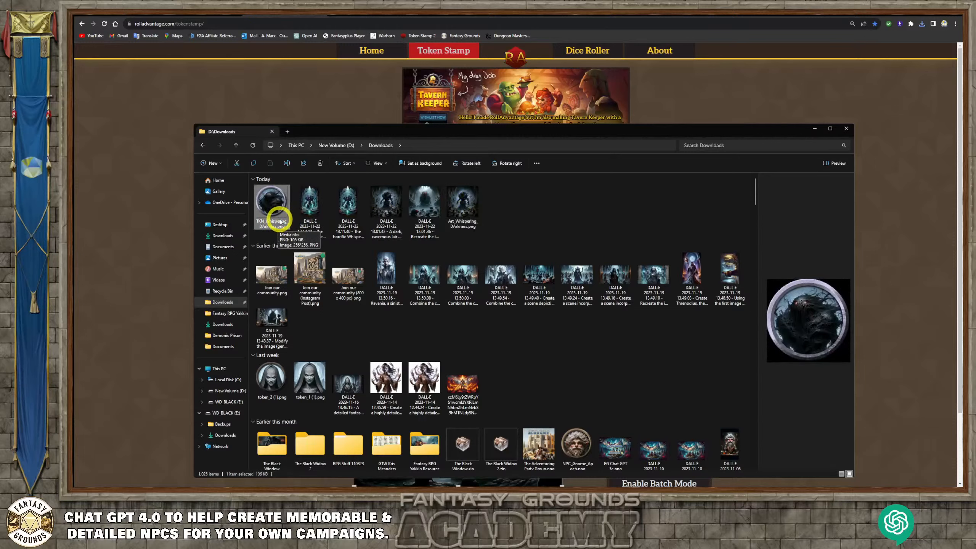
# Create a new folder named Chat GPT NPCs in the Downloads folder.
pyautogui.rightClick(543, 222)
pyautogui.moveTo(578, 236)
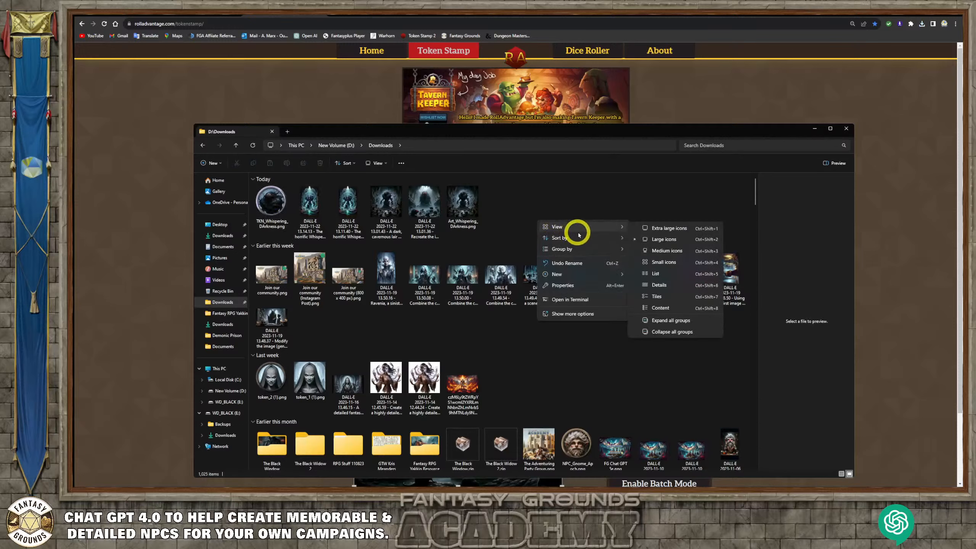
pyautogui.moveTo(572, 275)
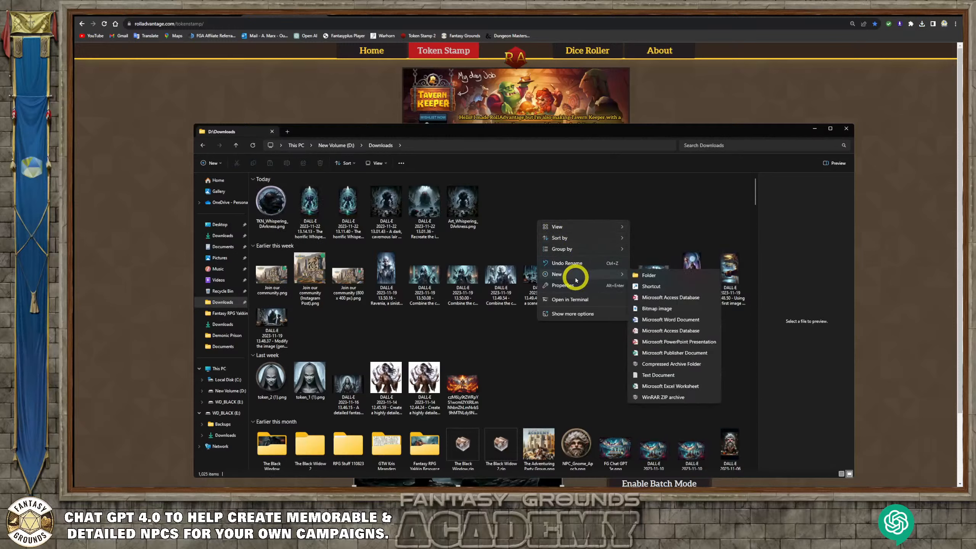
pyautogui.click(645, 276)
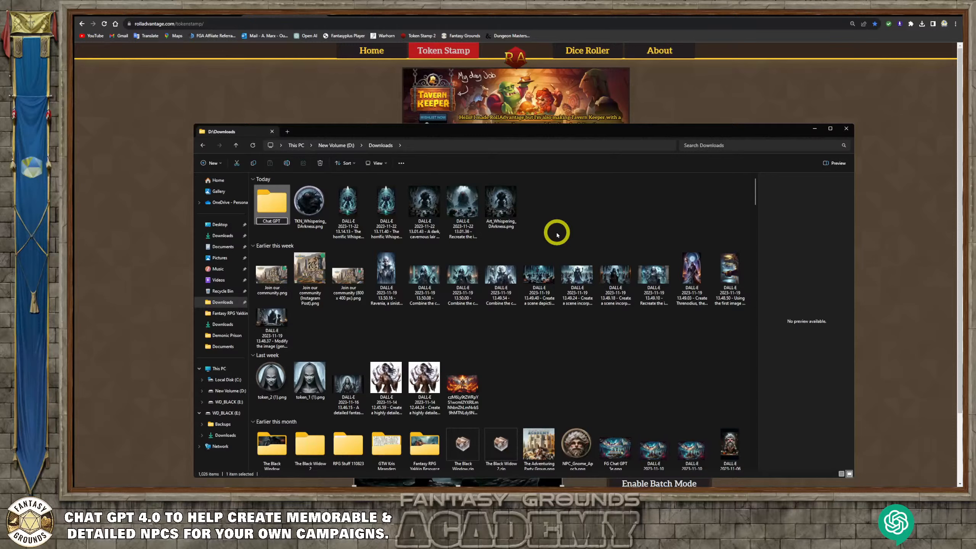
pyautogui.write('Chat GPT NPCs')
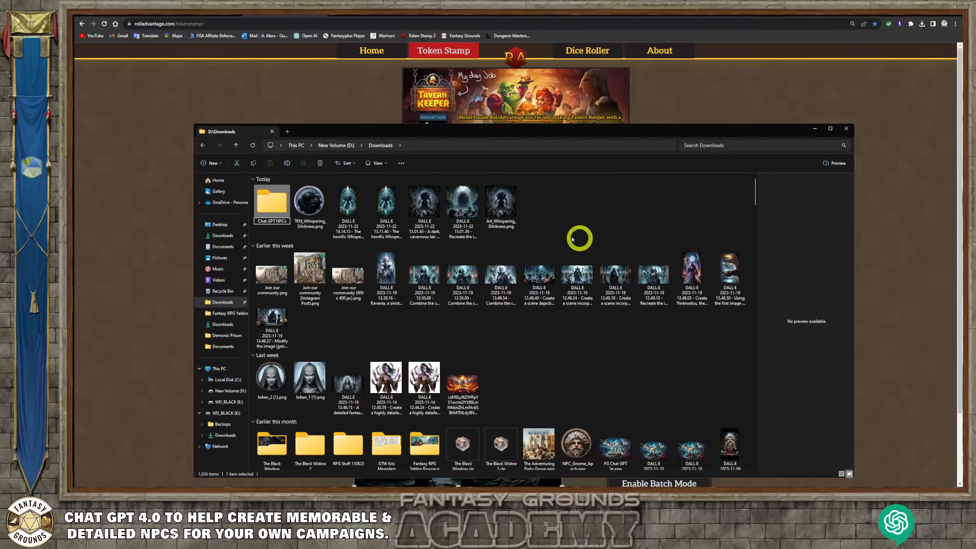
pyautogui.press('Return')
# Move TKN_Whispering_DArkness.png and Art_Whispering_DArkness.png into the Chat GPT NPCs folder and open that folder.
pyautogui.moveTo(313, 206); pyautogui.dragTo(289, 211)
pyautogui.click(463, 205)
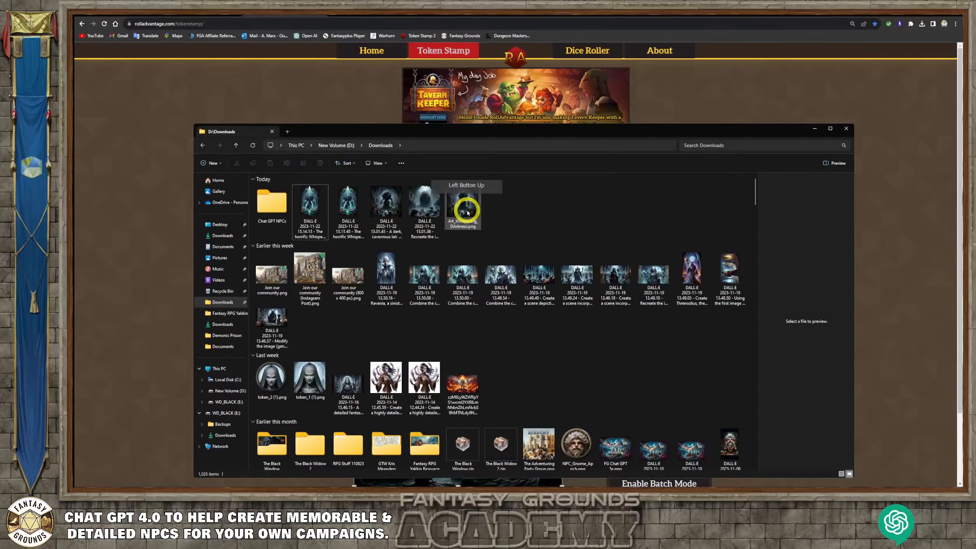
pyautogui.moveTo(464, 210); pyautogui.dragTo(282, 209)
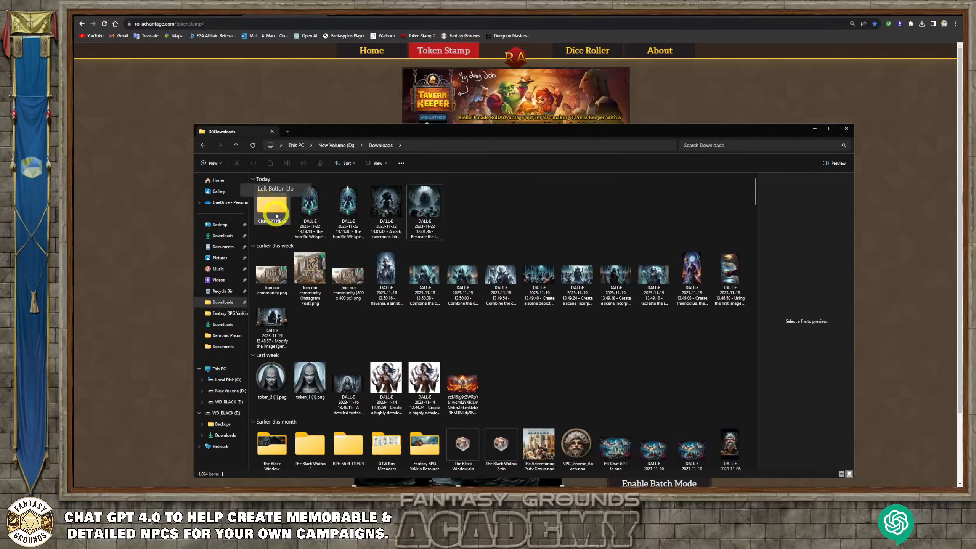
pyautogui.doubleClick(283, 208)
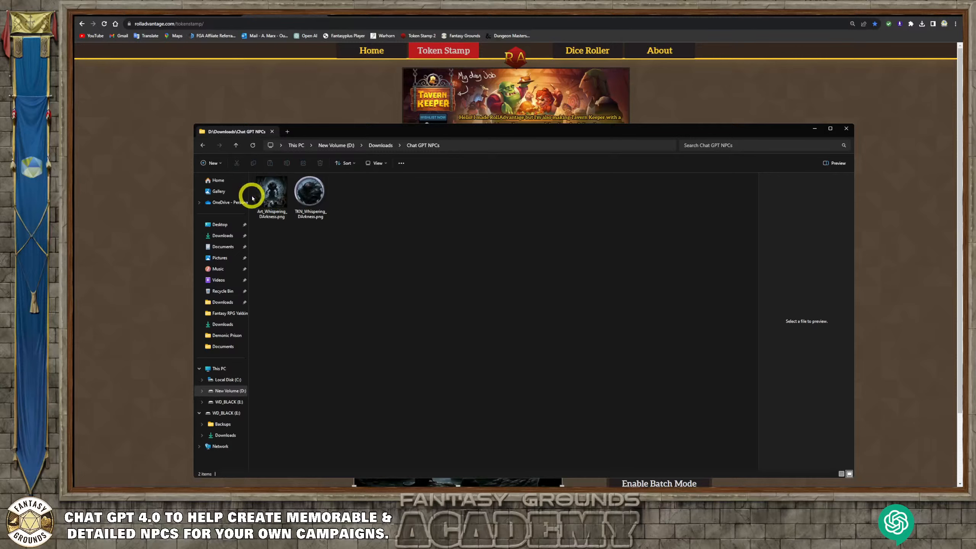
pyautogui.click(275, 197)
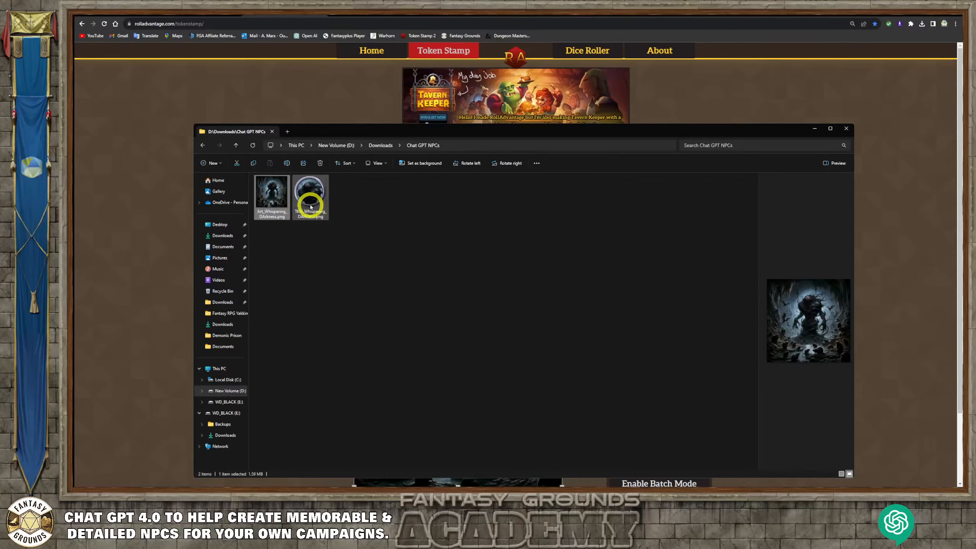
pyautogui.click(310, 192)
pyautogui.click(279, 192)
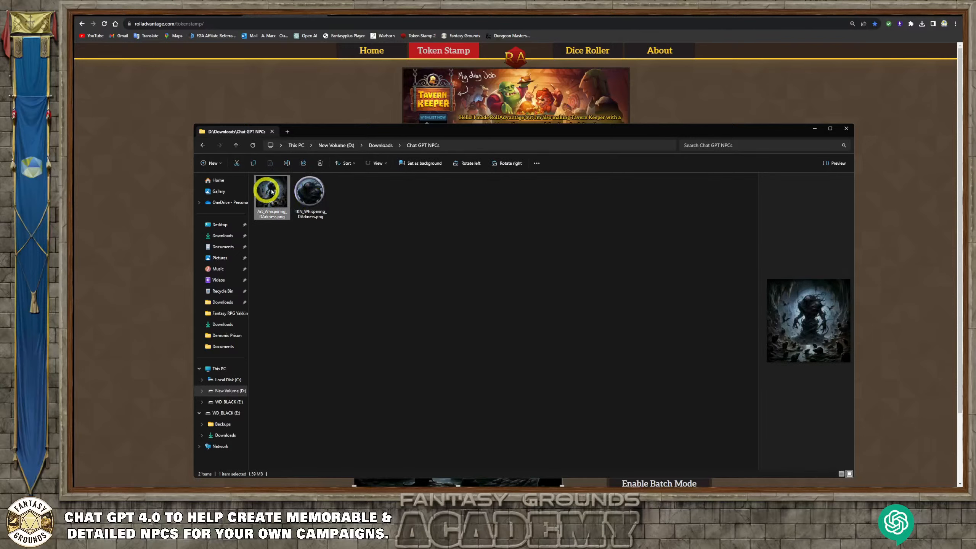
pyautogui.click(306, 197)
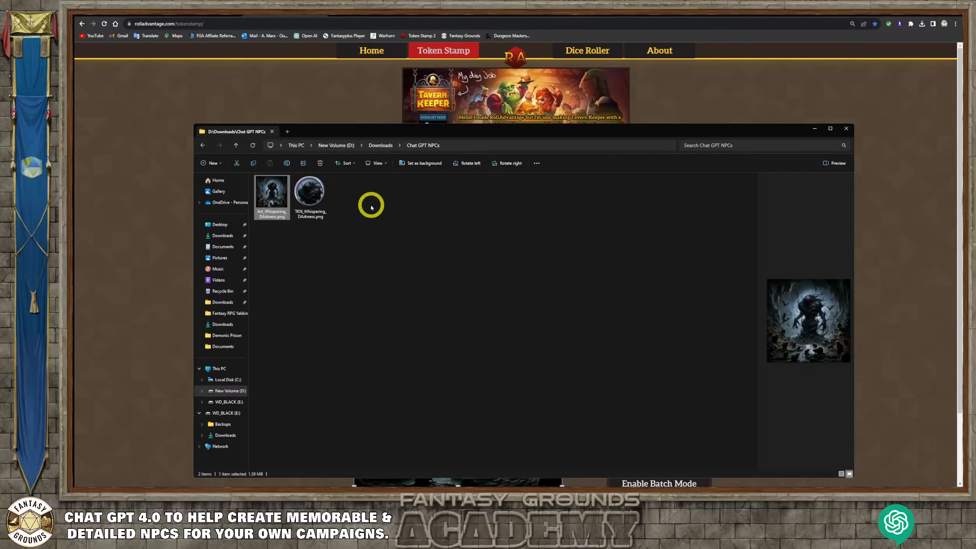
pyautogui.click(368, 255)
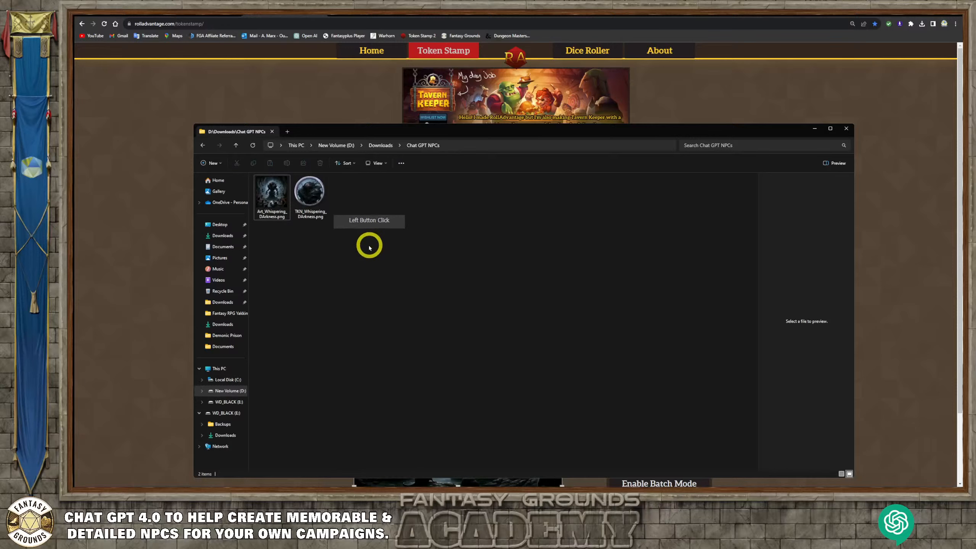
pyautogui.click(309, 194)
pyautogui.click(363, 225)
pyautogui.click(407, 227)
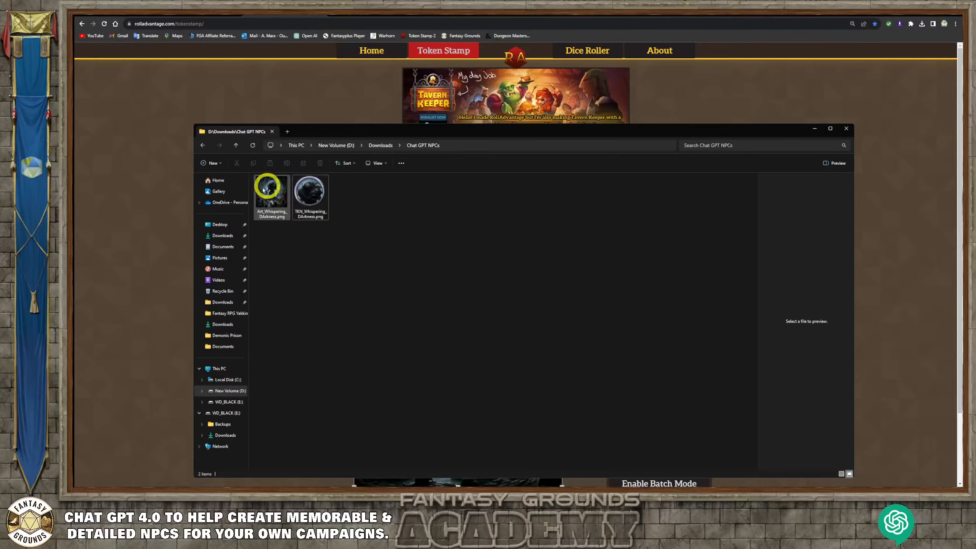
# Create a subfolder named tokens in Chat GPT NPCs and move TKN_Whispering_DArkness.png into it.
pyautogui.rightClick(394, 234)
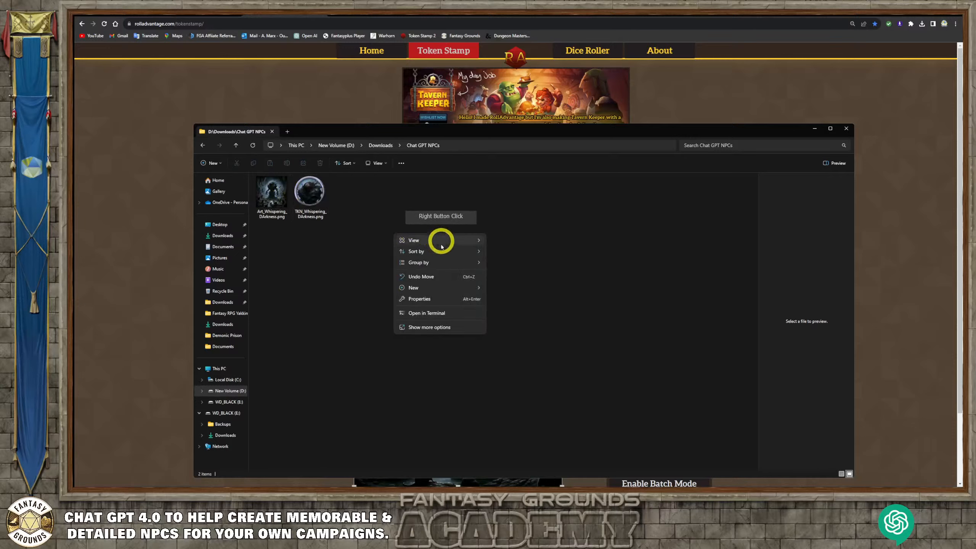
pyautogui.moveTo(423, 287)
pyautogui.click(503, 284)
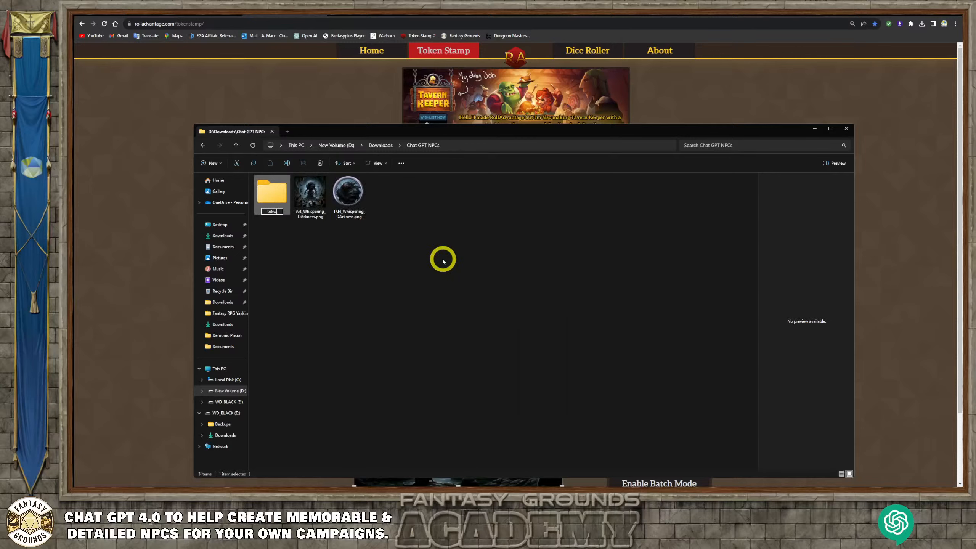
pyautogui.write('tokens')
pyautogui.click(399, 230)
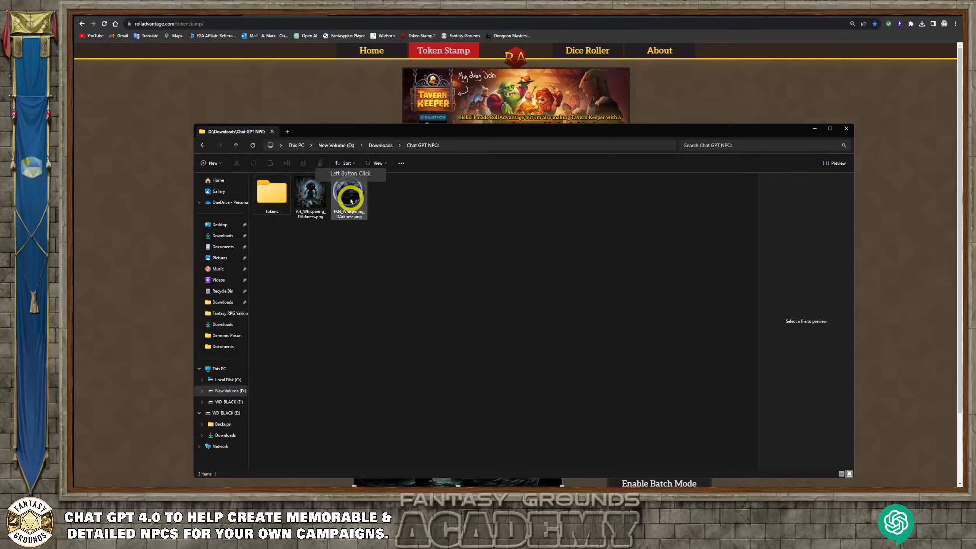
pyautogui.moveTo(350, 200); pyautogui.dragTo(272, 193)
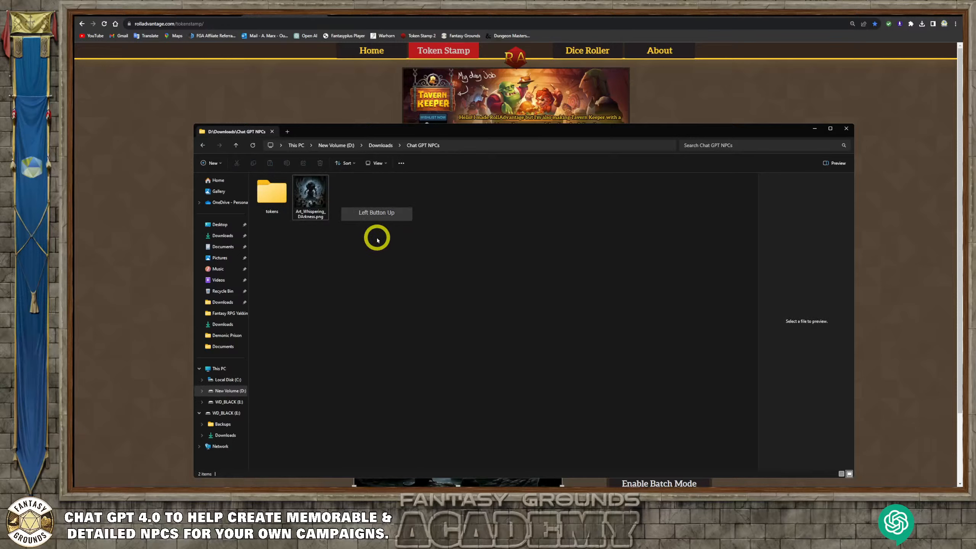
# Create a second subfolder named Artwork beside the tokens folder.
pyautogui.rightClick(380, 210)
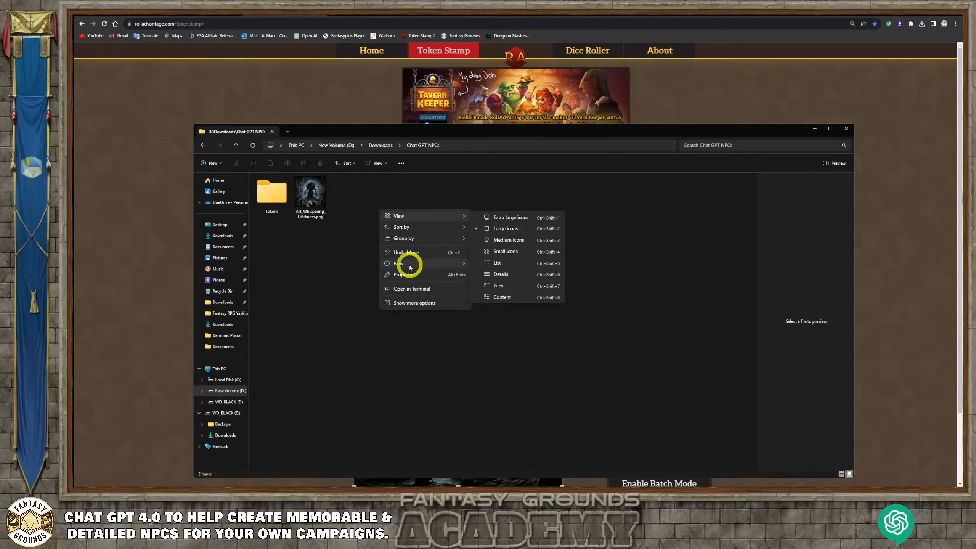
pyautogui.click(478, 265)
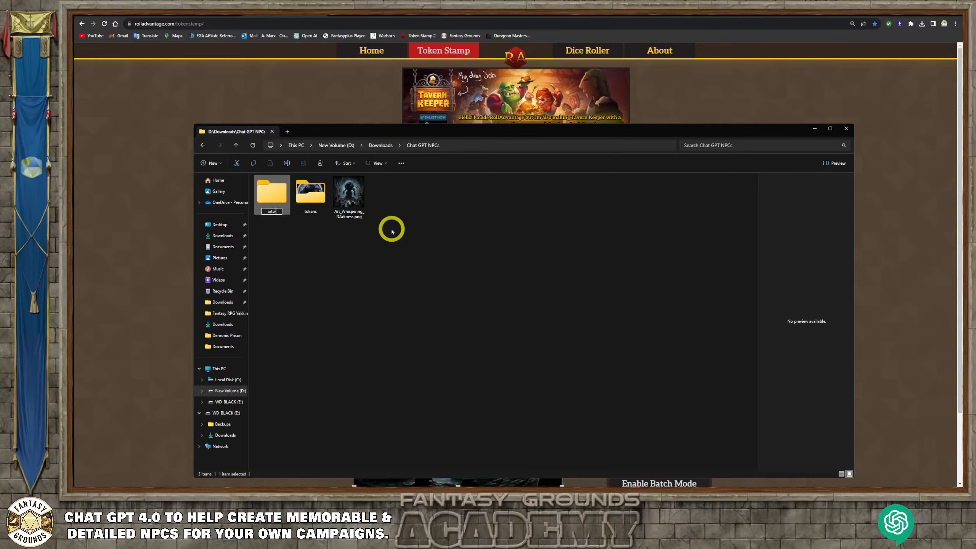
pyautogui.click(267, 211)
pyautogui.press('BackSpace')
pyautogui.press('BackSpace')
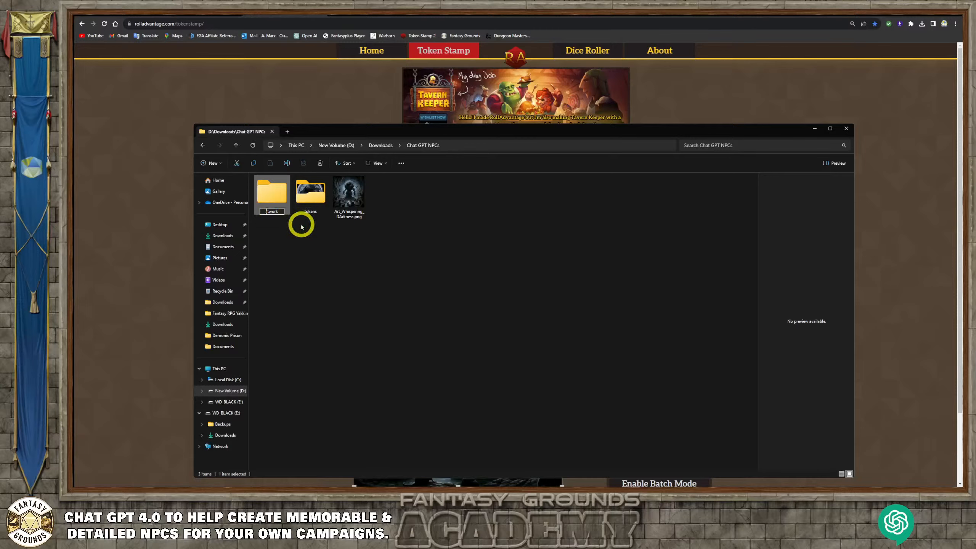
pyautogui.write('A')
pyautogui.click(320, 249)
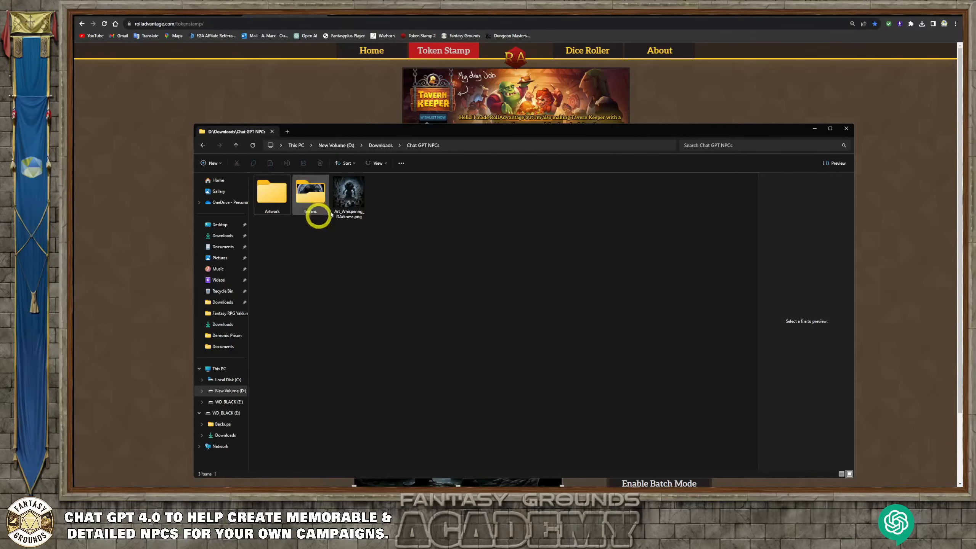
# Move Art_Whispering_DArkness.png into the Artwork folder.
pyautogui.click(348, 199)
pyautogui.moveTo(348, 199); pyautogui.dragTo(270, 196)
pyautogui.click(392, 248)
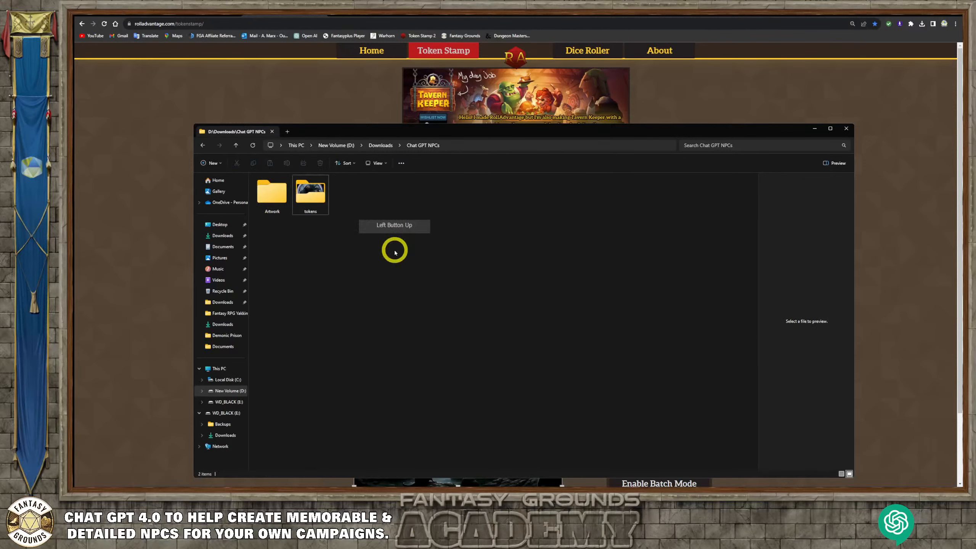
# Copy the Artwork and tokens folders together to the clipboard.
pyautogui.click(309, 190)
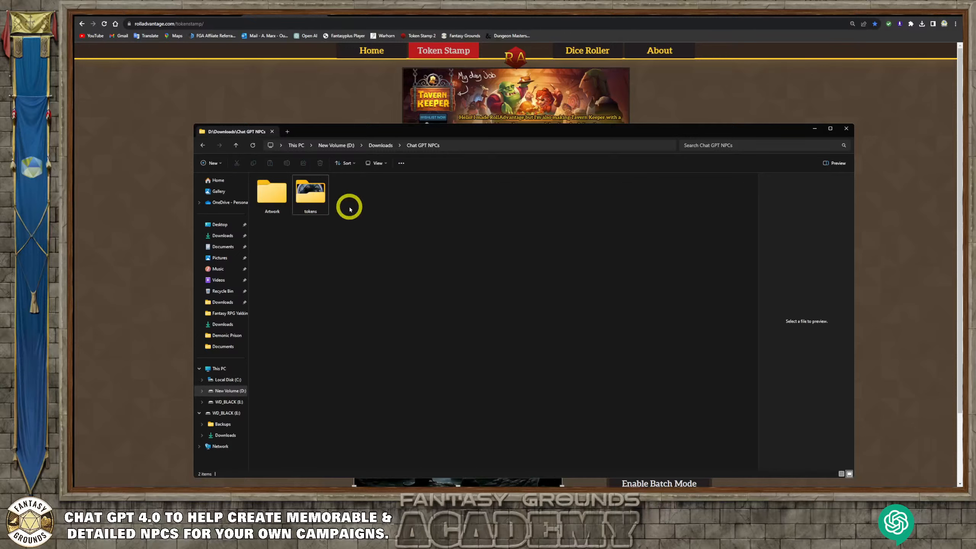
pyautogui.moveTo(385, 211); pyautogui.dragTo(255, 175)
pyautogui.rightClick(282, 195)
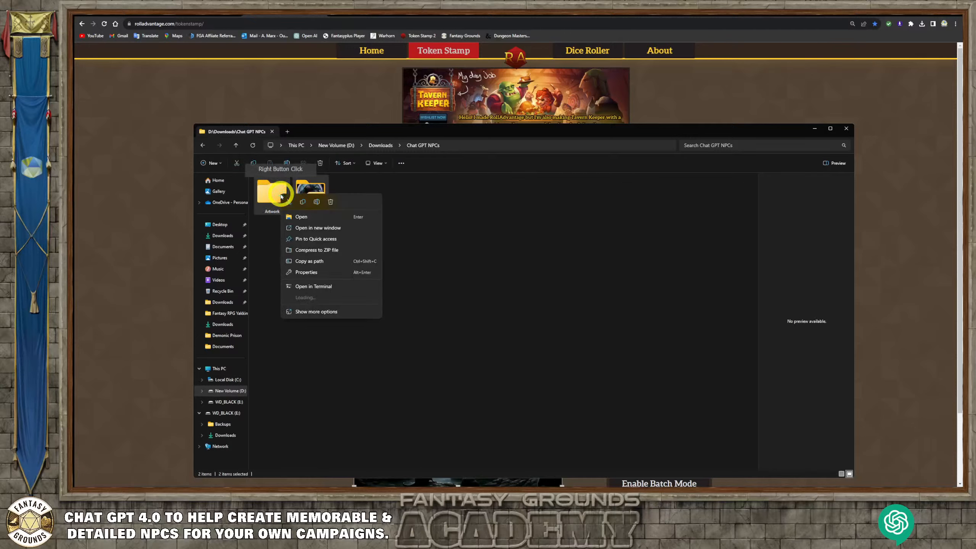
pyautogui.click(303, 202)
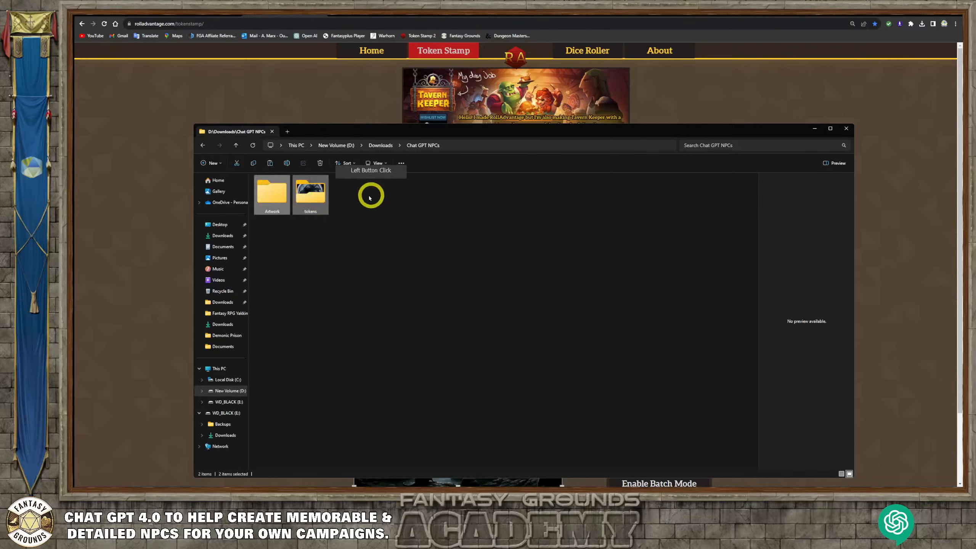
# Minimize the file window, switch to Fantasy Grounds and open the Assets window from the Library.
pyautogui.click(814, 128)
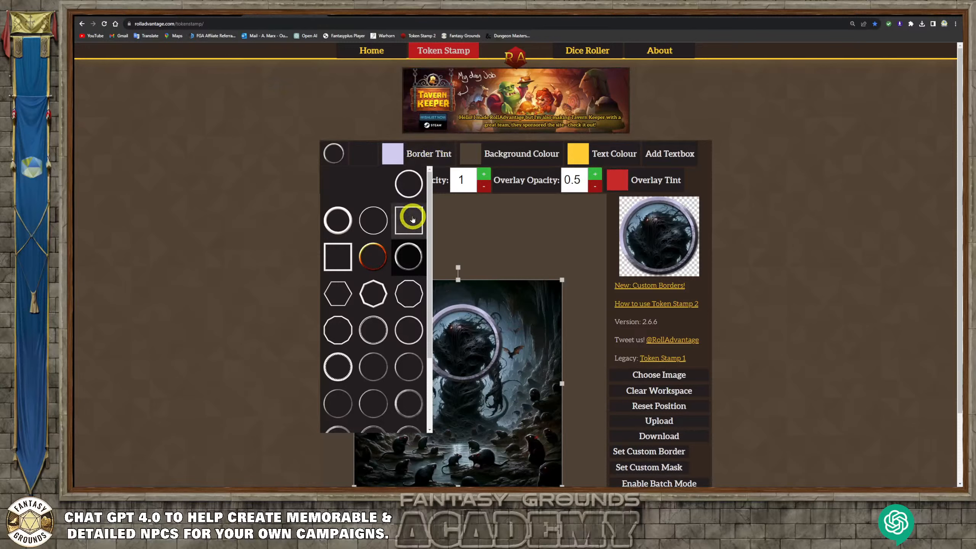
pyautogui.moveTo(287, 487)
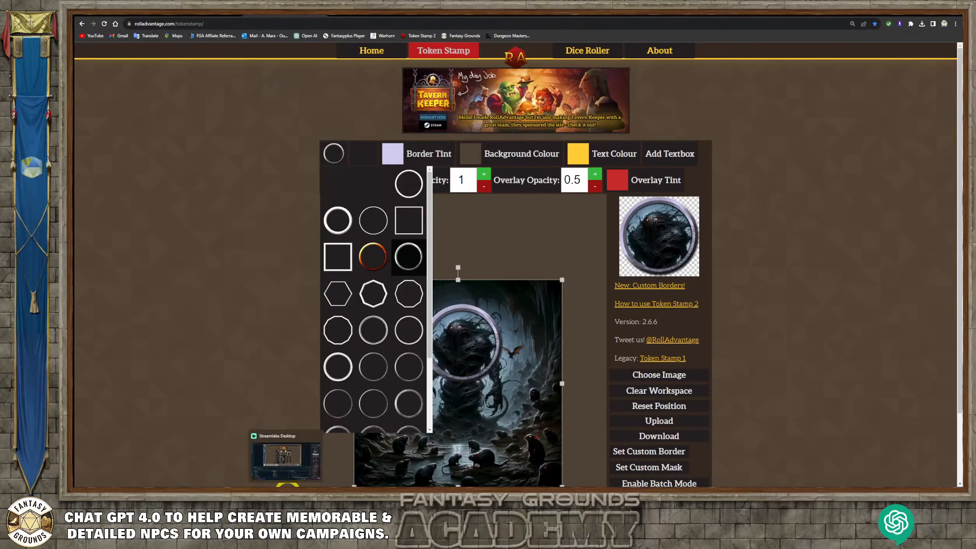
pyautogui.click(223, 487)
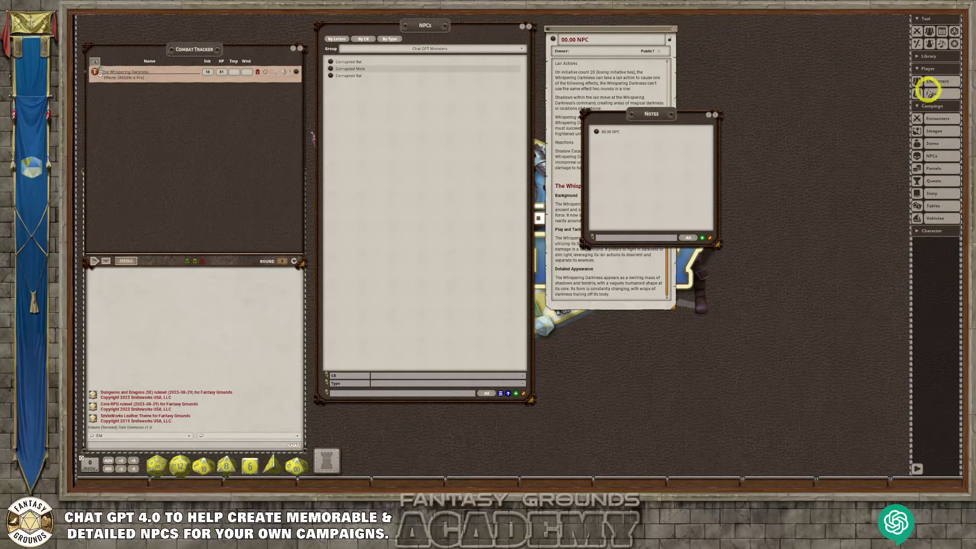
pyautogui.click(927, 58)
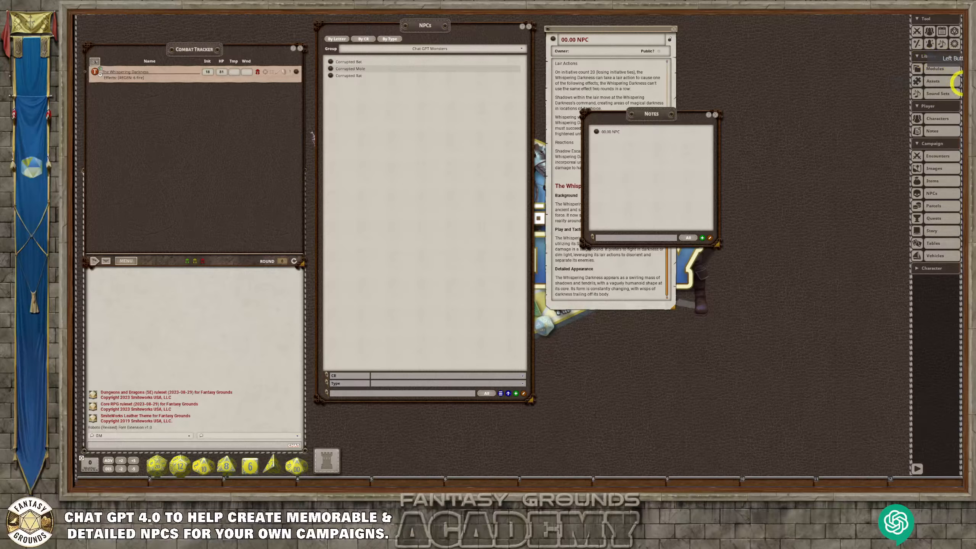
pyautogui.click(922, 81)
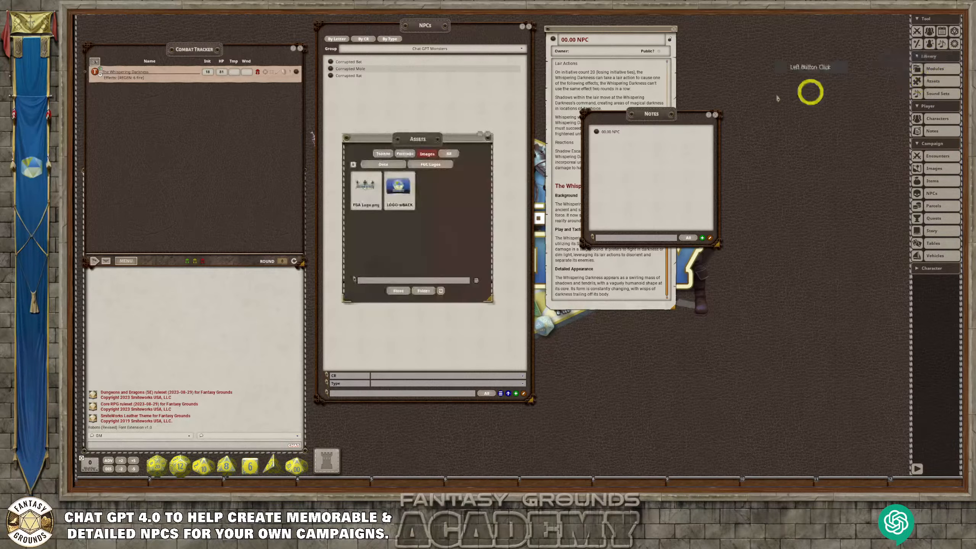
# Move and enlarge the Assets window, and go up to the top level of its image folders.
pyautogui.moveTo(440, 142); pyautogui.dragTo(545, 63)
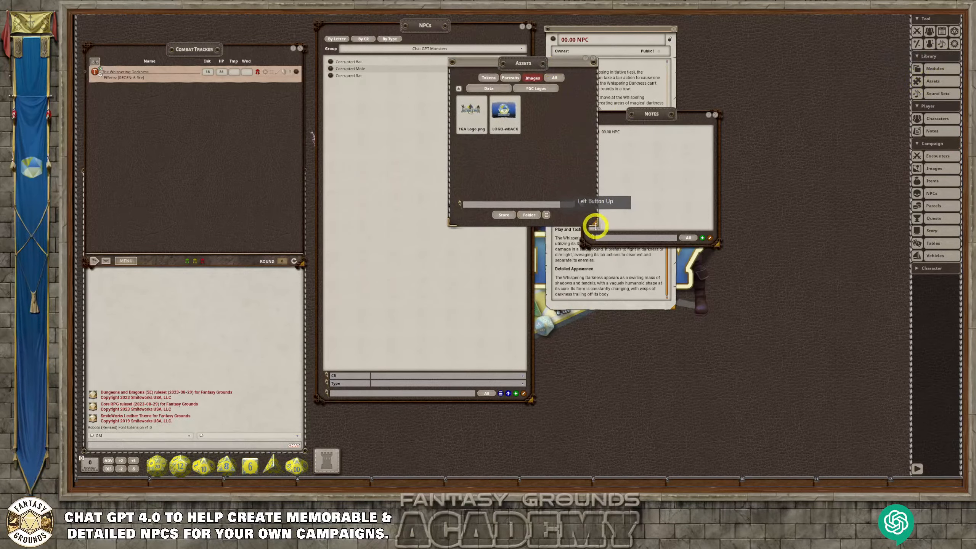
pyautogui.moveTo(629, 239); pyautogui.dragTo(760, 293)
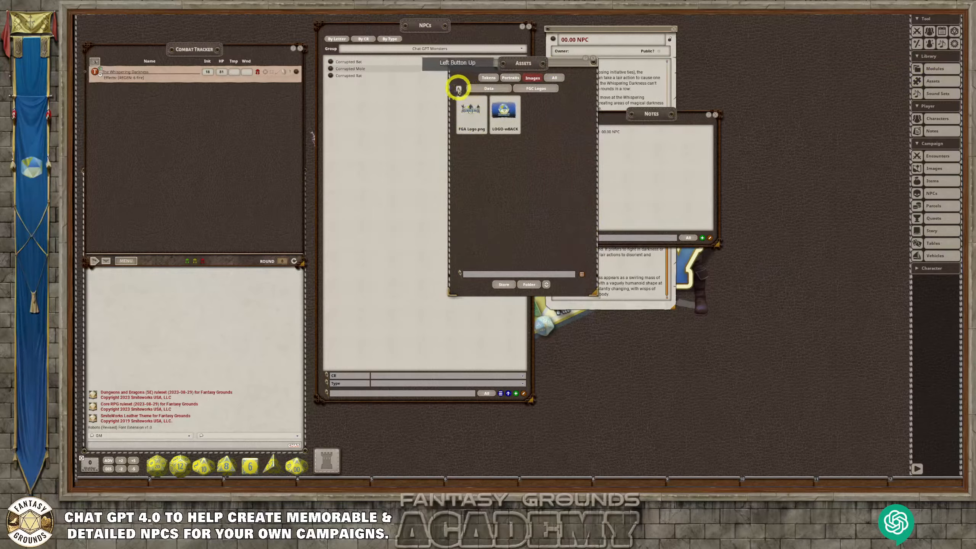
pyautogui.click(459, 89)
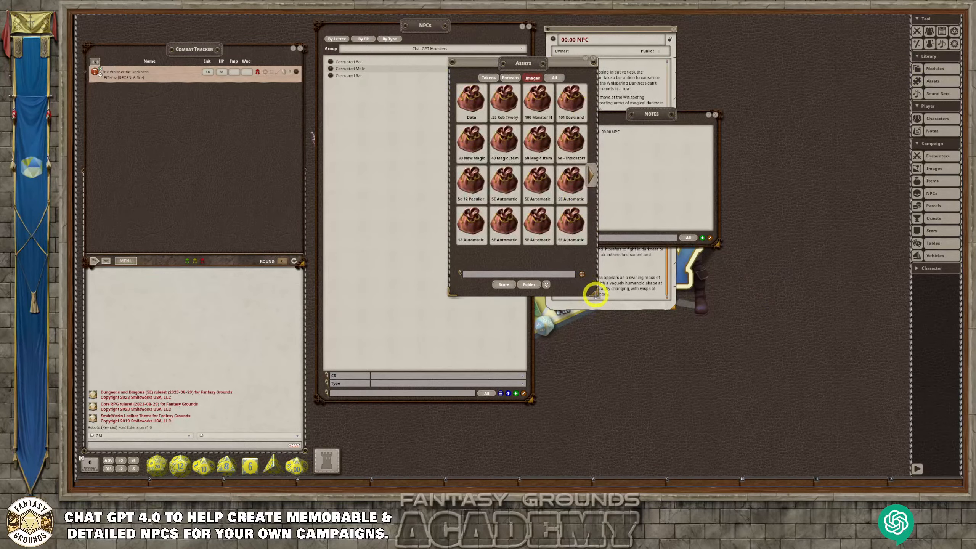
pyautogui.moveTo(596, 294); pyautogui.dragTo(761, 310)
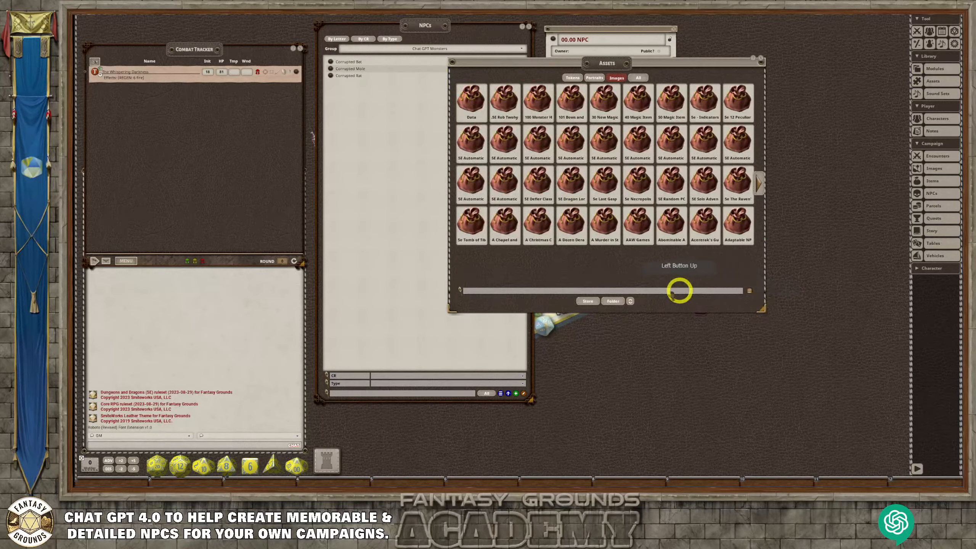
# Open the campaign's images folder from the Assets window and paste the Artwork and tokens folders there.
pyautogui.click(613, 301)
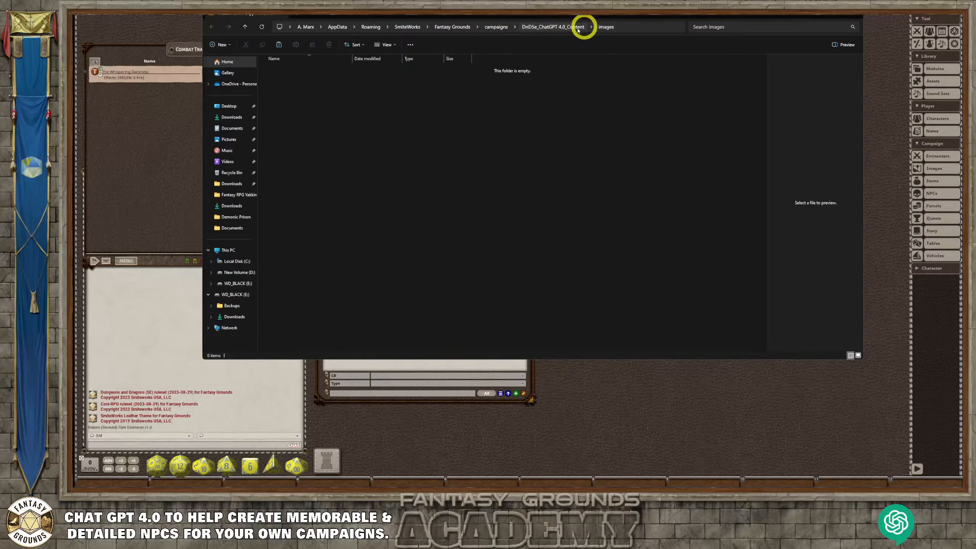
pyautogui.click(365, 84)
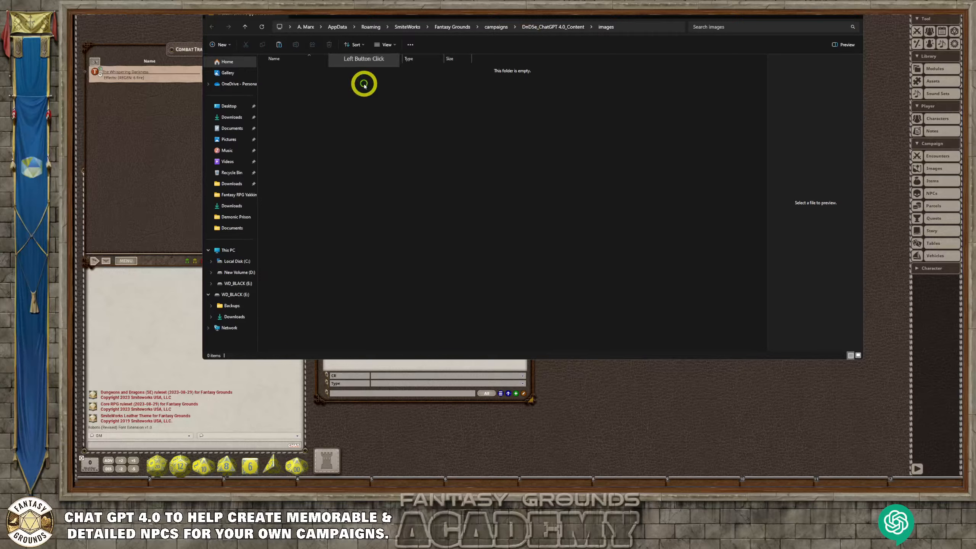
pyautogui.hotkey('ctrl', 'v')
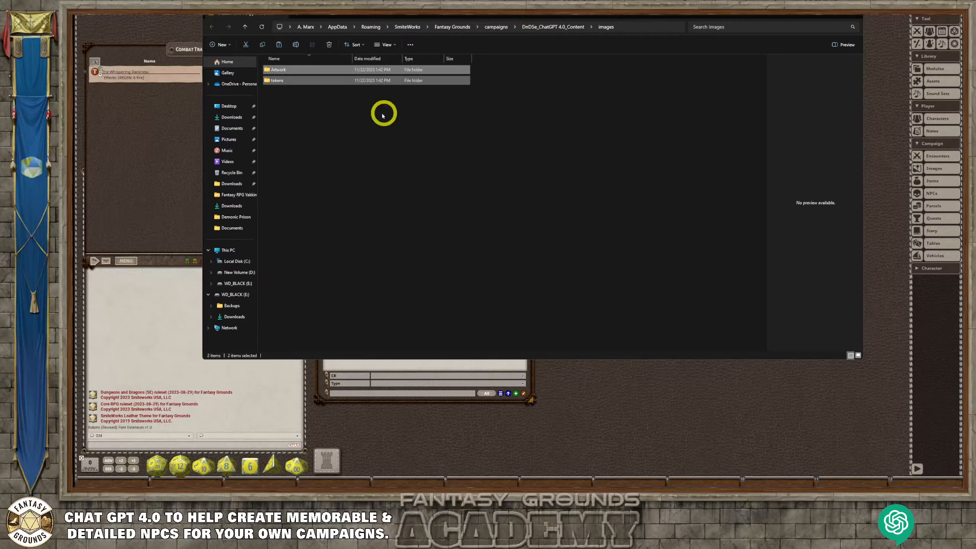
# Open the pasted Artwork folder in the campaign's images directory to check its contents.
pyautogui.click(306, 98)
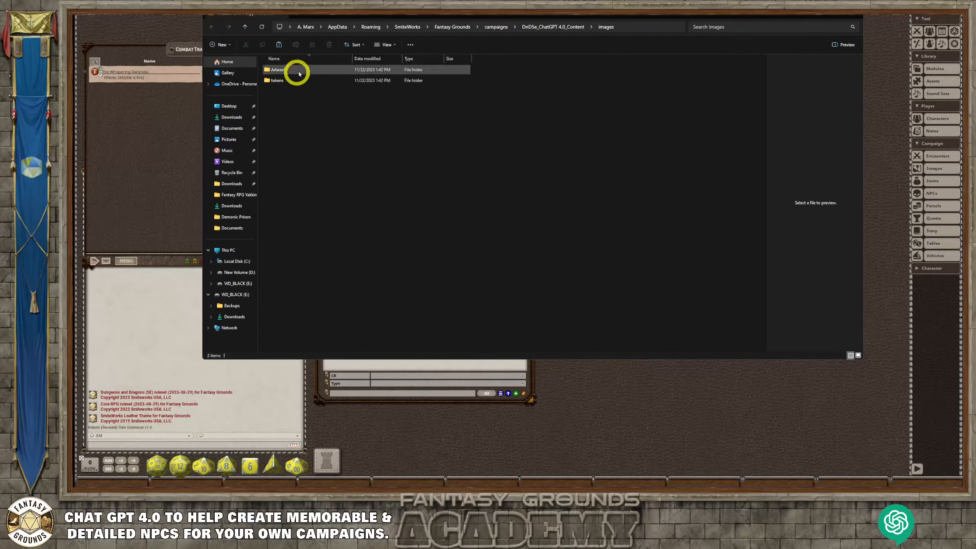
pyautogui.click(286, 80)
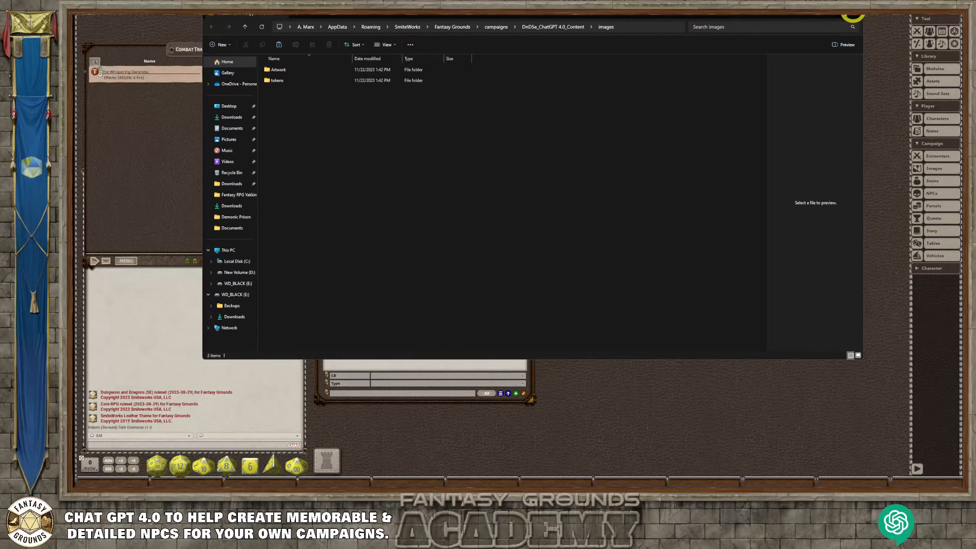
pyautogui.doubleClick(275, 70)
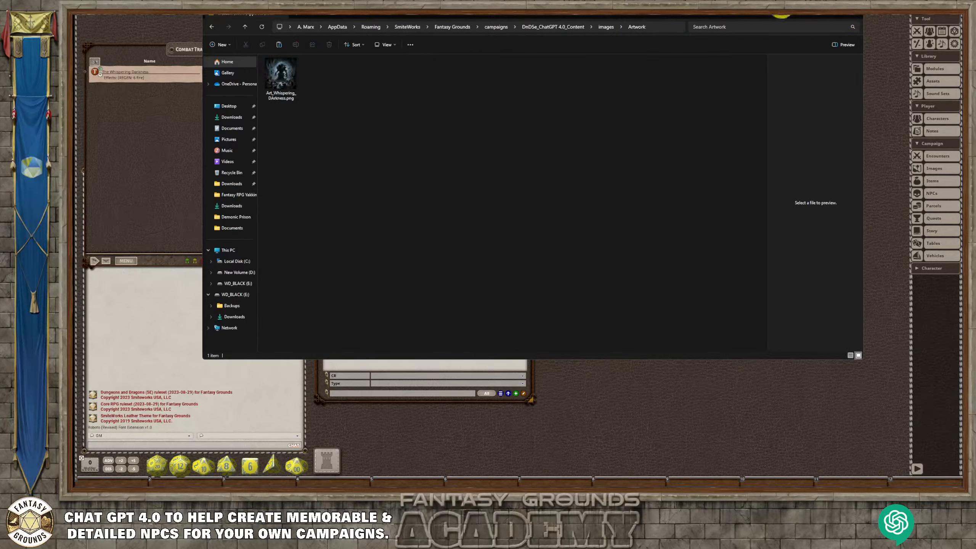
# Close the folder window, refresh the image assets, and check the campaign's Artwork folder before returning to the top level.
pyautogui.click(859, 16)
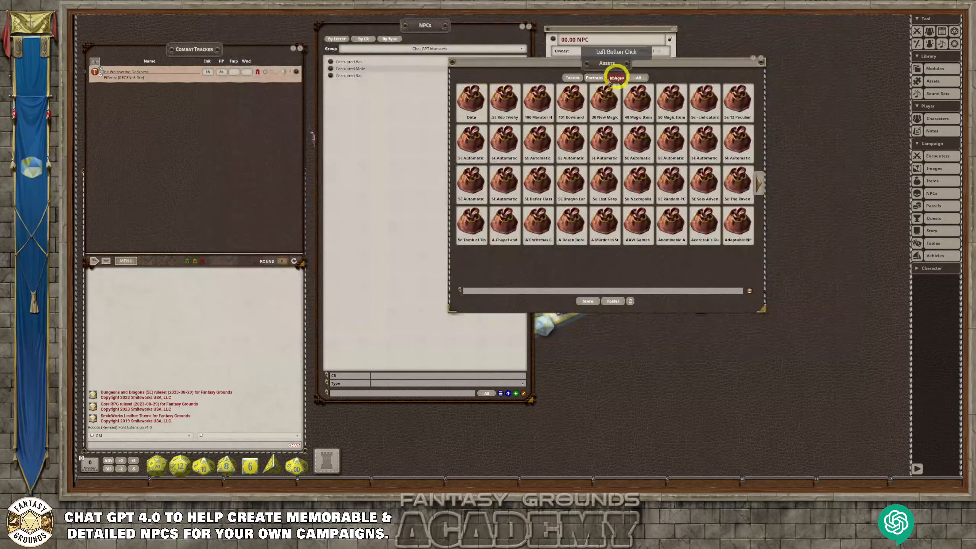
pyautogui.click(630, 302)
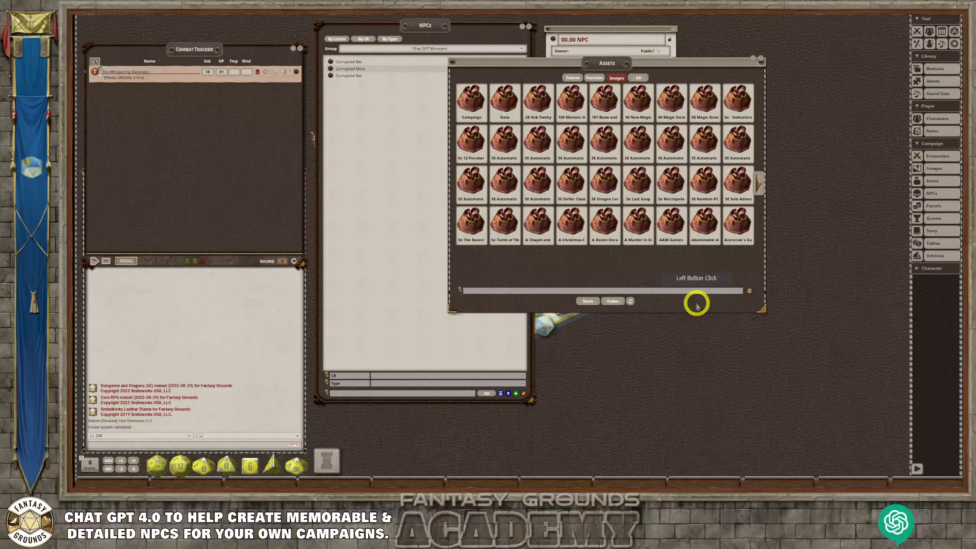
pyautogui.click(471, 102)
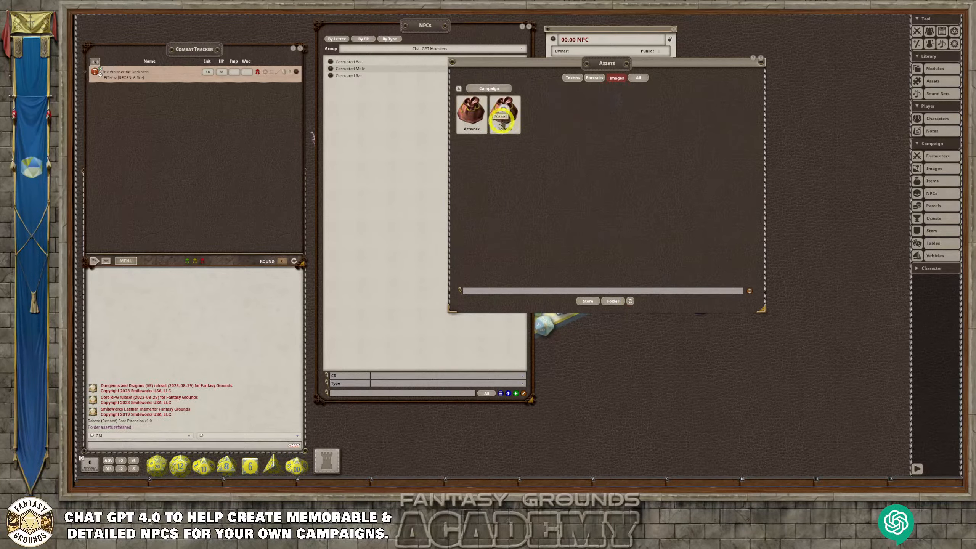
pyautogui.click(471, 113)
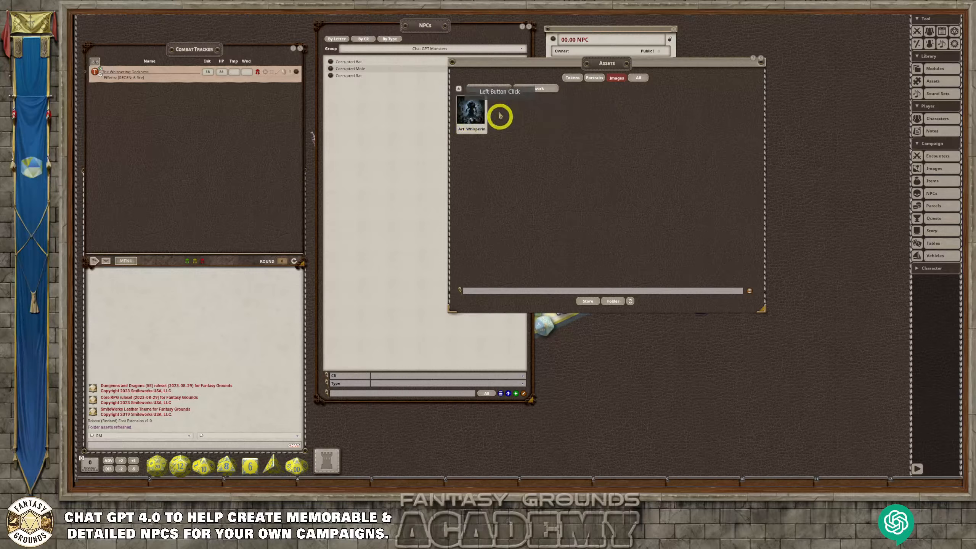
pyautogui.click(459, 93)
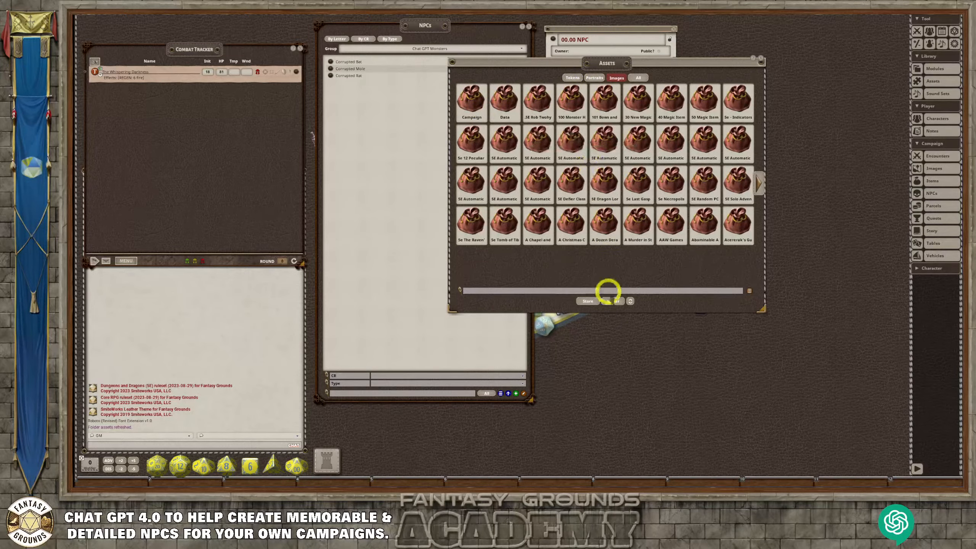
# Move the tokens folder out of the campaign's images folder into the DnD5e_ChatGPT 4.0_Content folder, and close the file window.
pyautogui.click(613, 301)
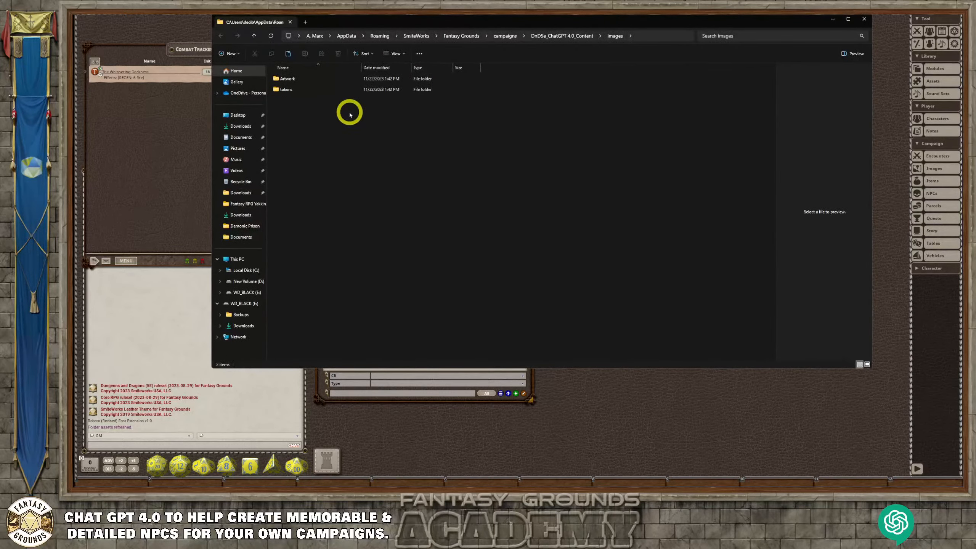
pyautogui.click(284, 93)
pyautogui.rightClick(284, 92)
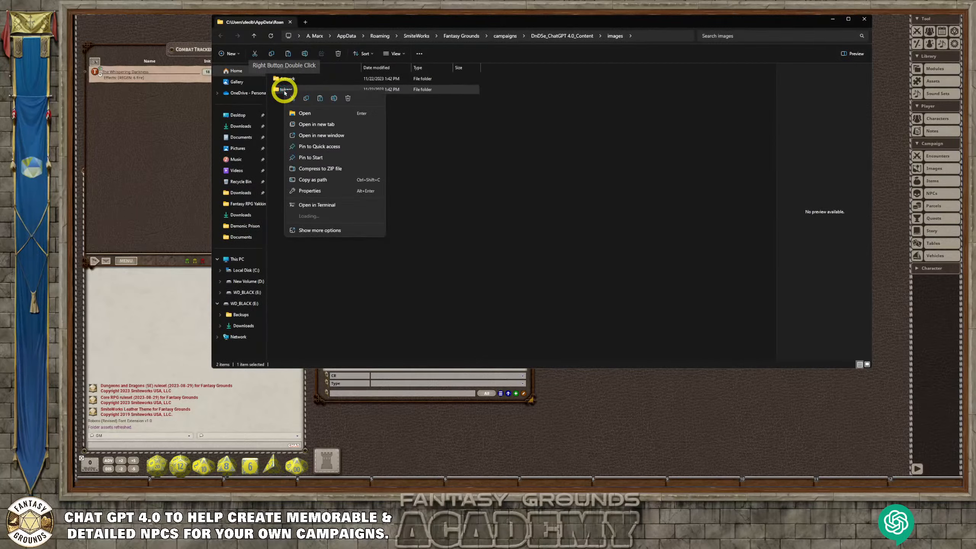
pyautogui.click(251, 49)
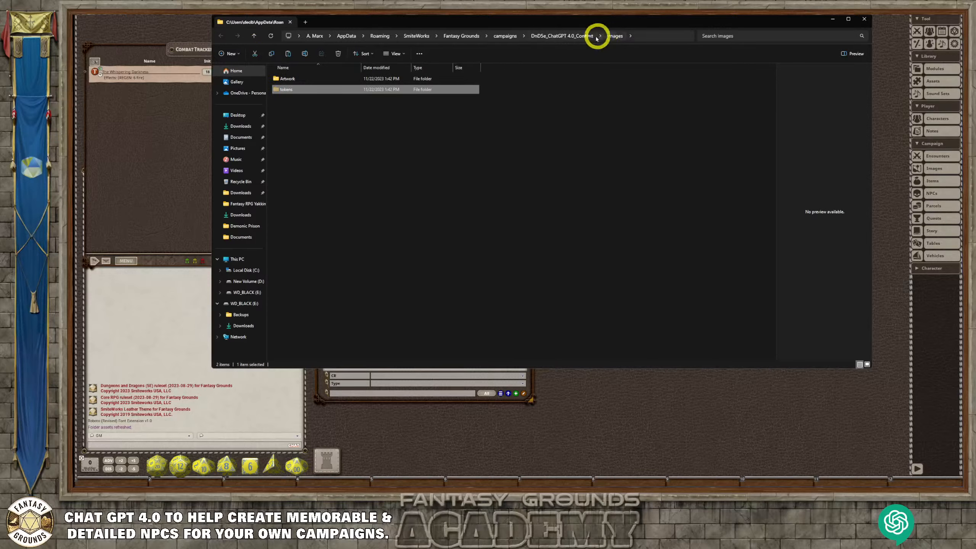
pyautogui.click(584, 35)
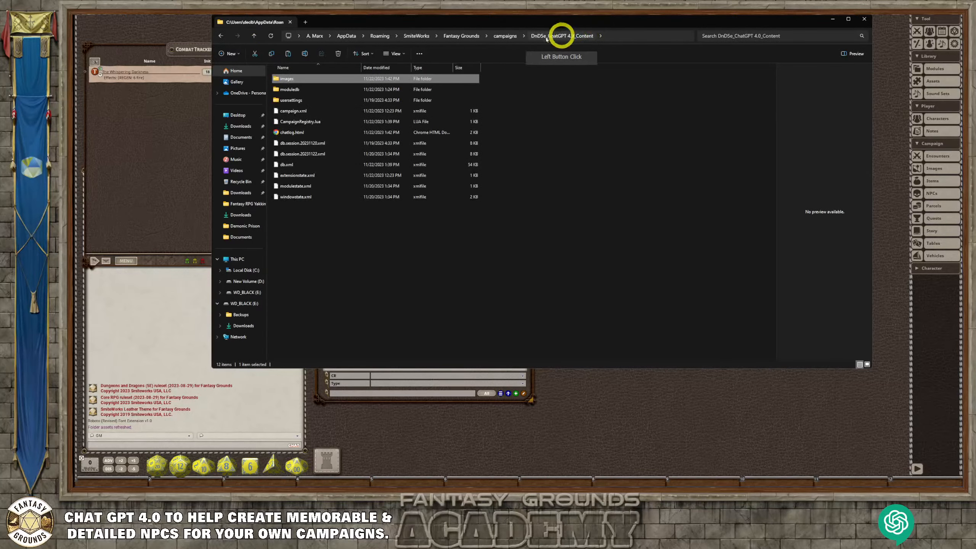
pyautogui.rightClick(316, 233)
pyautogui.click(327, 242)
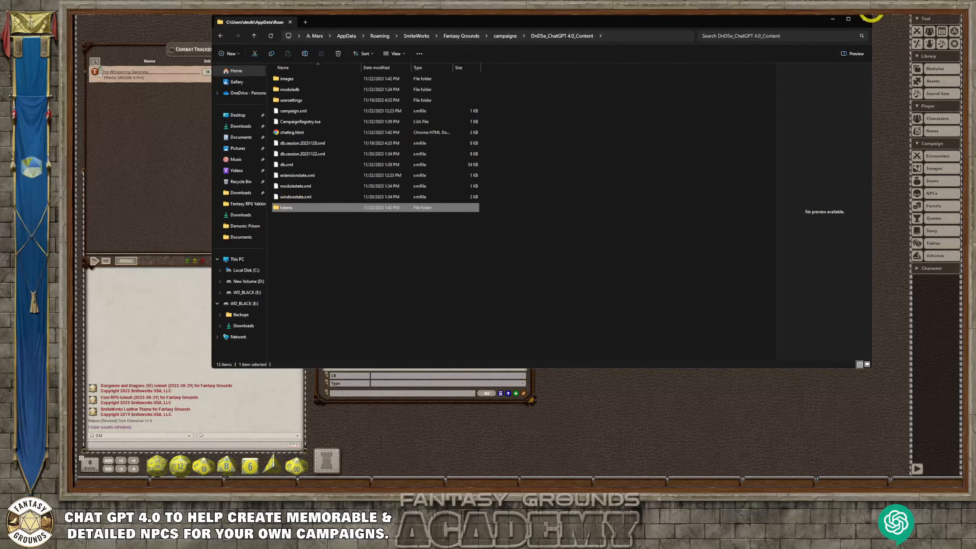
pyautogui.click(866, 19)
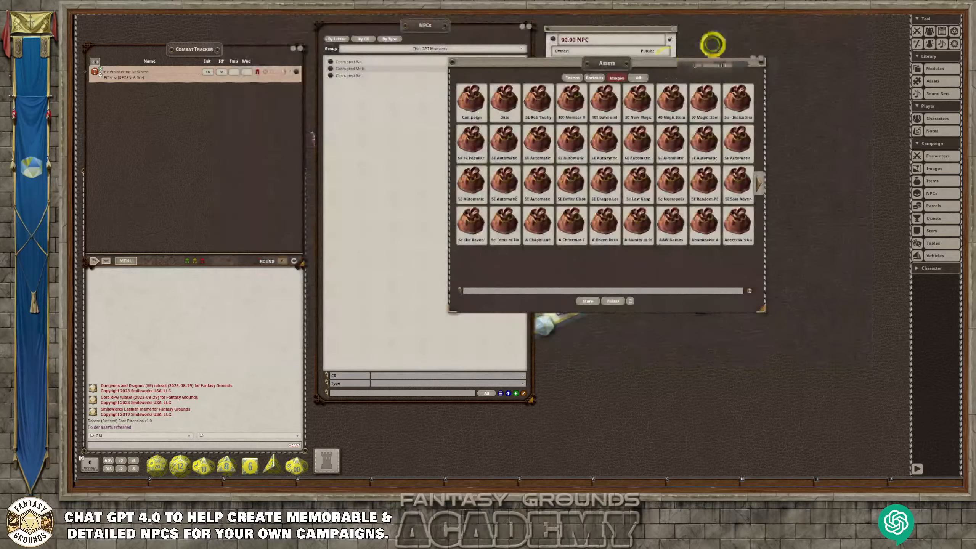
# Refresh the assets and preview the Whispering Darkness token in the campaign's token assets.
pyautogui.click(631, 302)
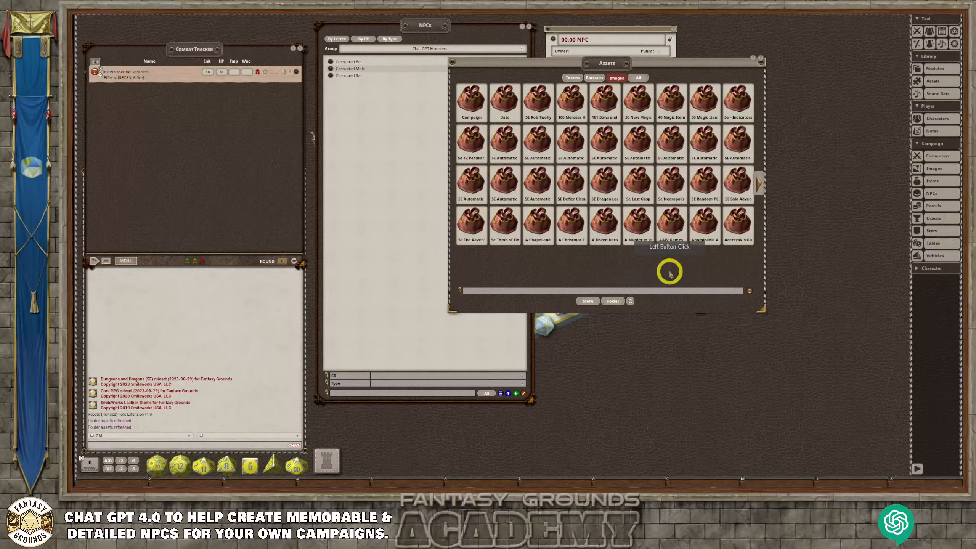
pyautogui.click(569, 79)
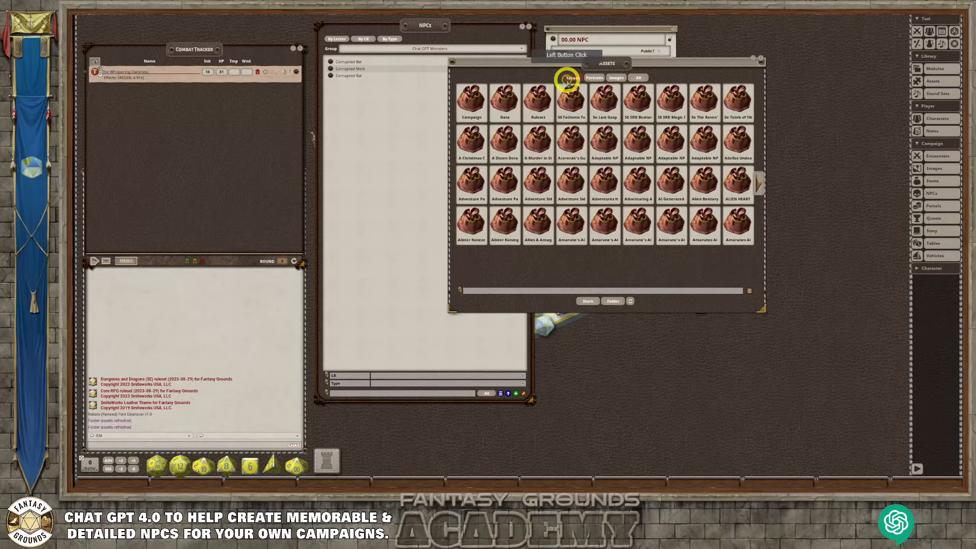
pyautogui.click(470, 101)
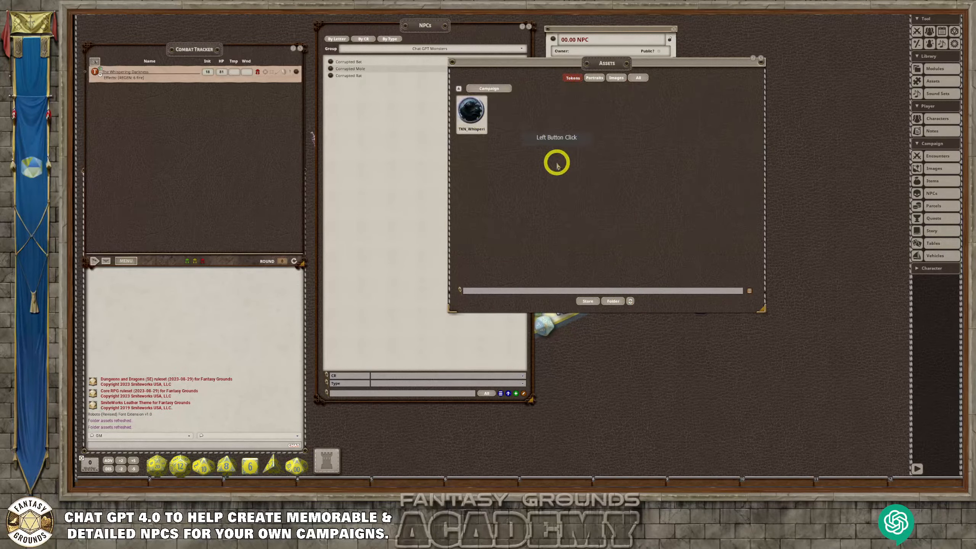
pyautogui.click(472, 115)
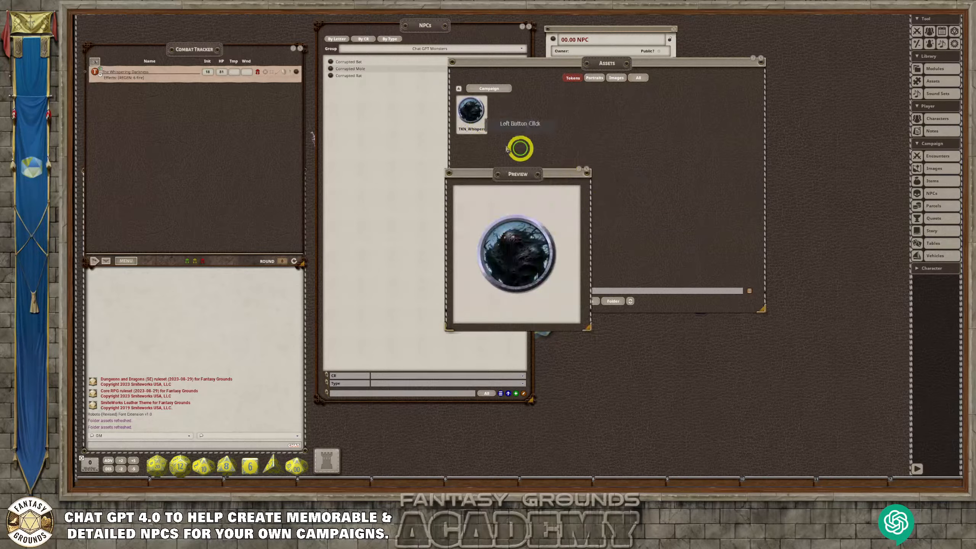
pyautogui.click(586, 171)
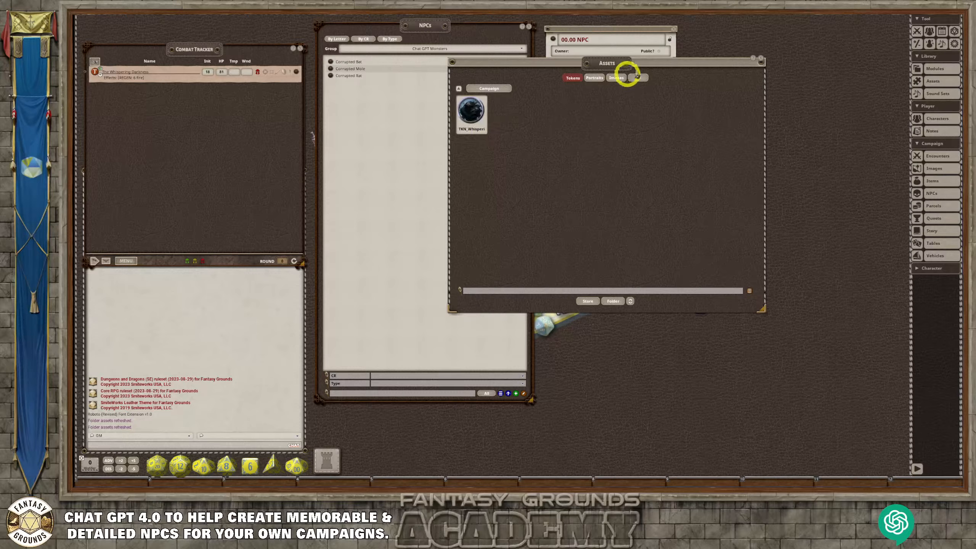
# Close the Assets and Notes windows, decline the URL request, and move the 00.00 NPC note clear of the NPCs list.
pyautogui.click(760, 62)
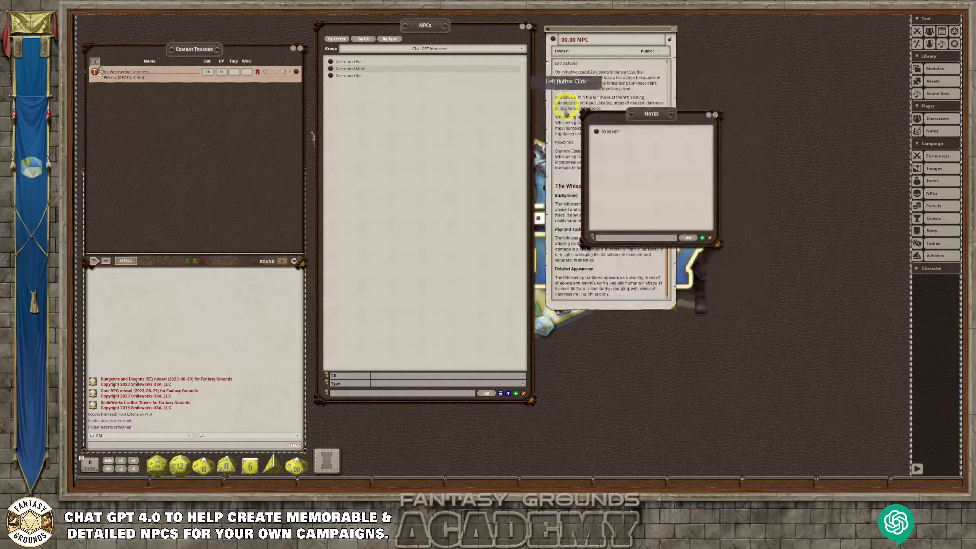
pyautogui.click(709, 115)
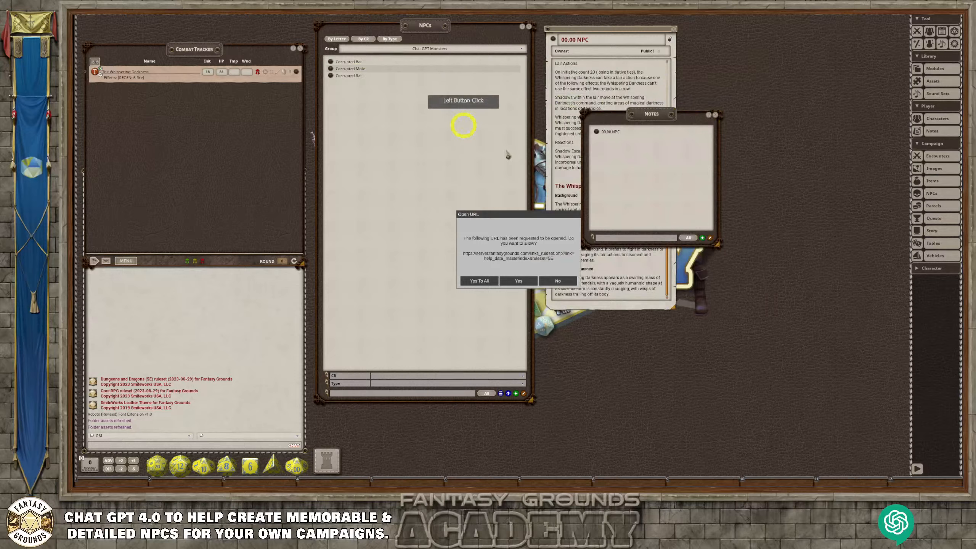
pyautogui.click(557, 281)
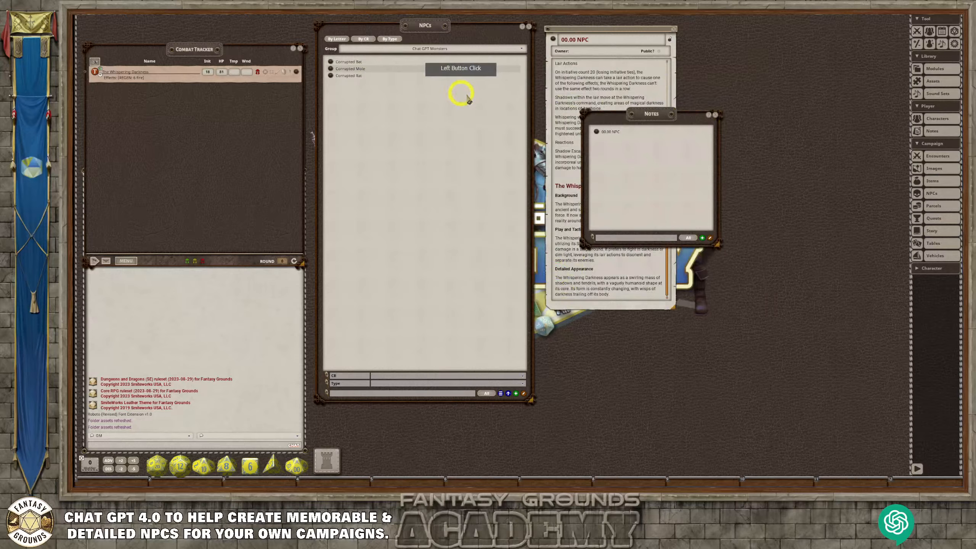
pyautogui.click(715, 114)
pyautogui.scroll(3, 629, 131)
pyautogui.scroll(3, 629, 131)
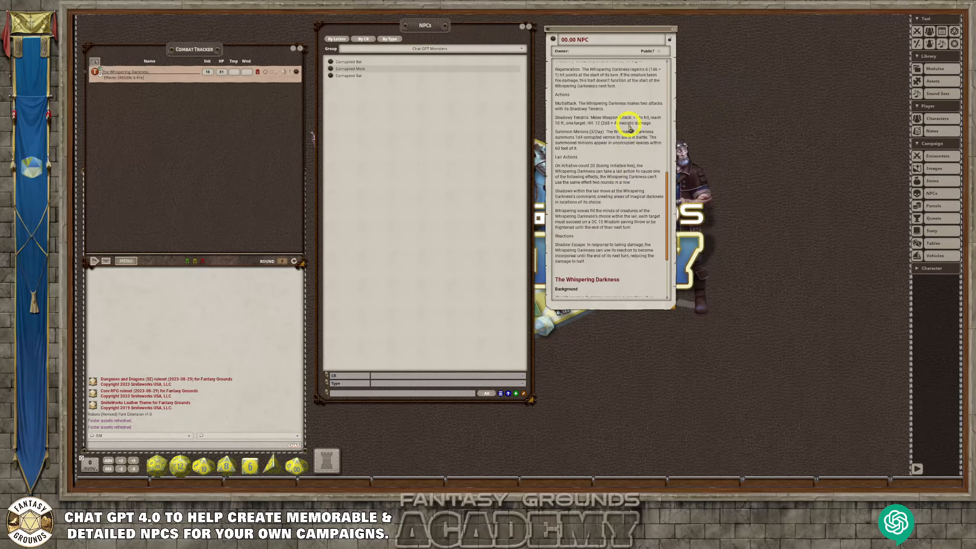
pyautogui.moveTo(618, 30); pyautogui.dragTo(835, 24)
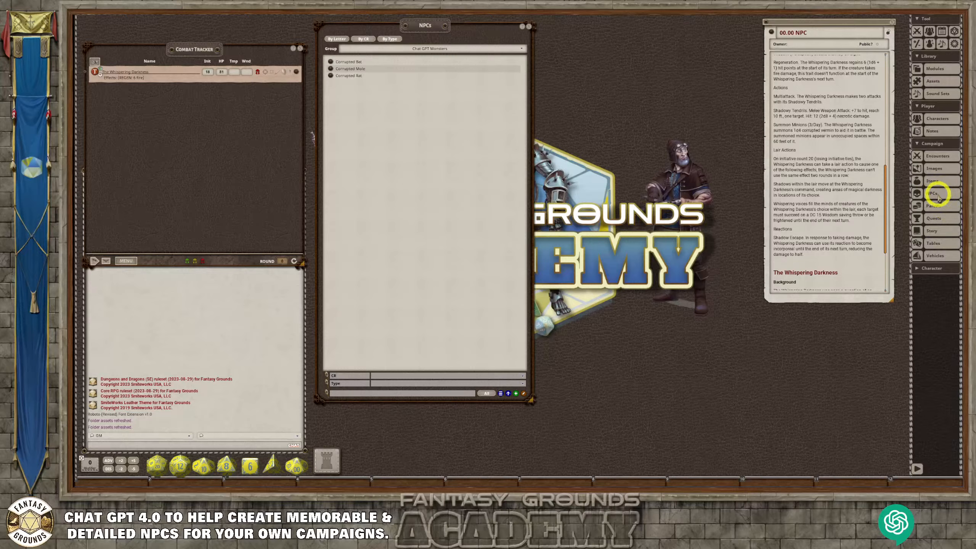
# Open the campaign's Encounters list, enlarge it beside the NPCs list, and create a blank encounter in it.
pyautogui.click(941, 155)
pyautogui.moveTo(527, 46); pyautogui.dragTo(624, 36)
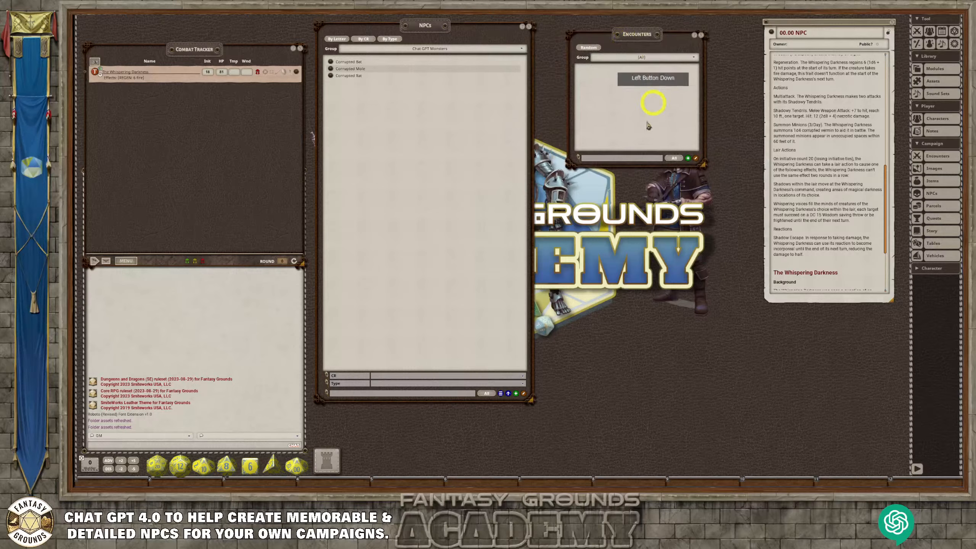
pyautogui.moveTo(706, 165); pyautogui.dragTo(758, 299)
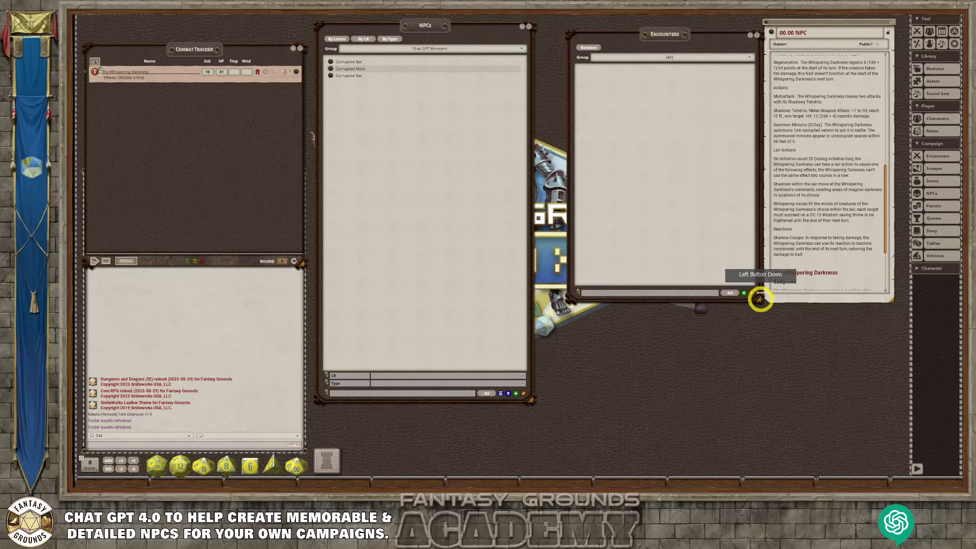
pyautogui.moveTo(662, 30); pyautogui.dragTo(630, 24)
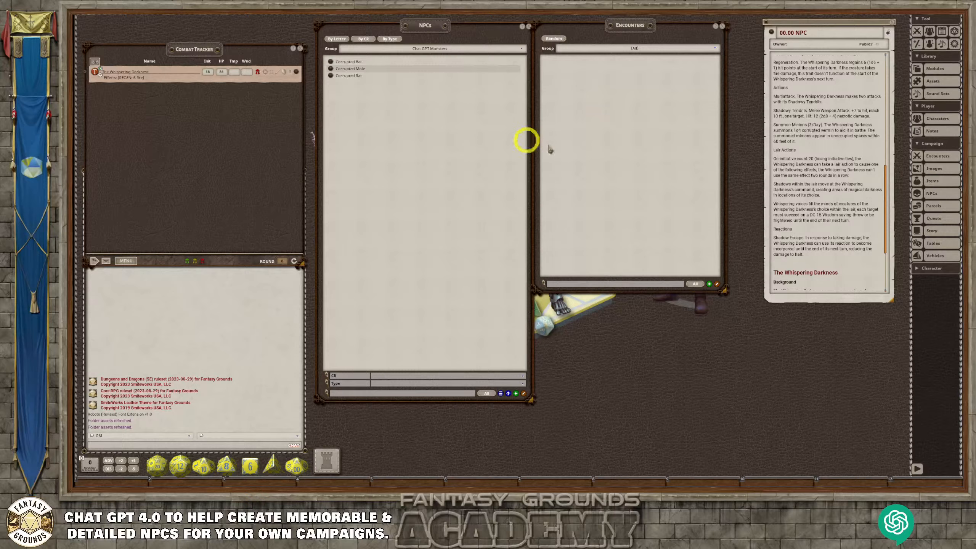
pyautogui.click(710, 287)
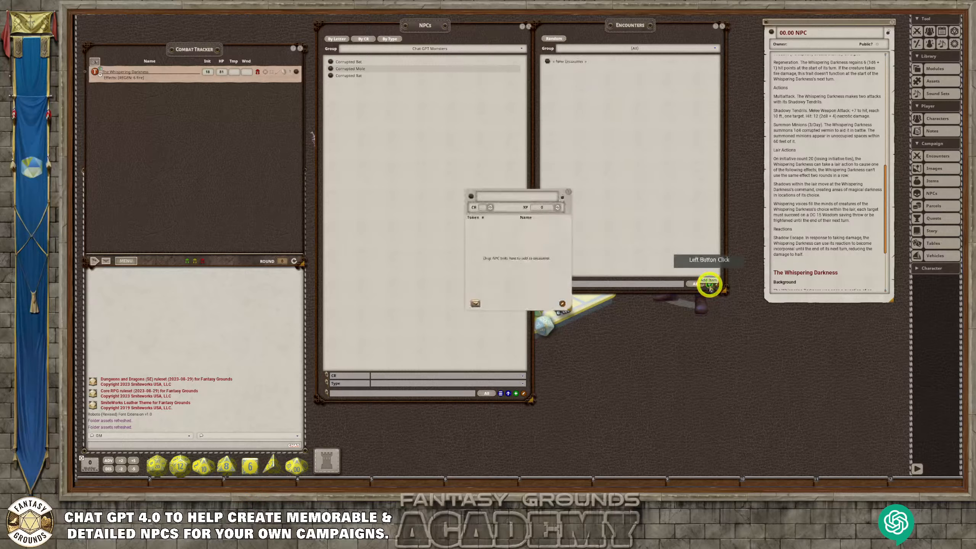
pyautogui.click(565, 193)
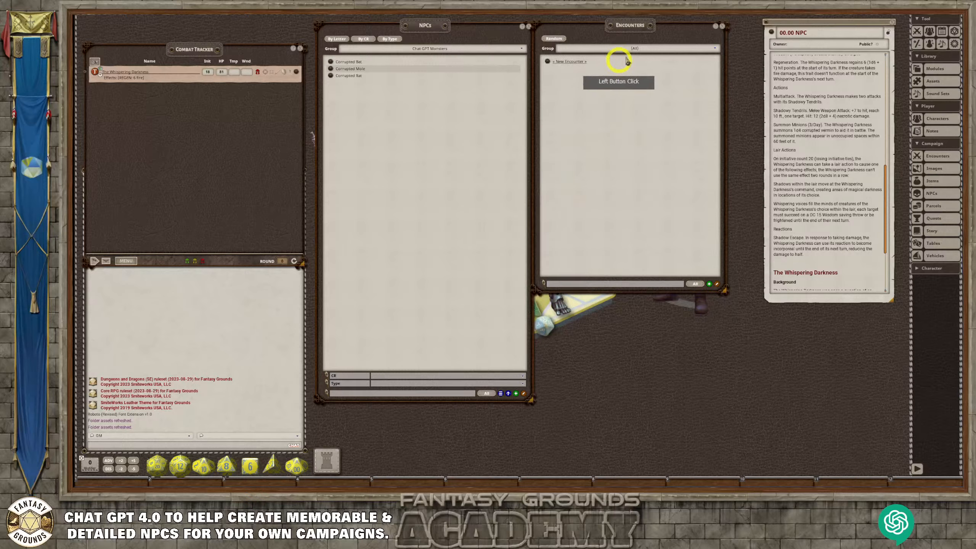
# Add an encounter group named Chat GPT Monsters, copying the name from the matching NPC group.
pyautogui.click(679, 49)
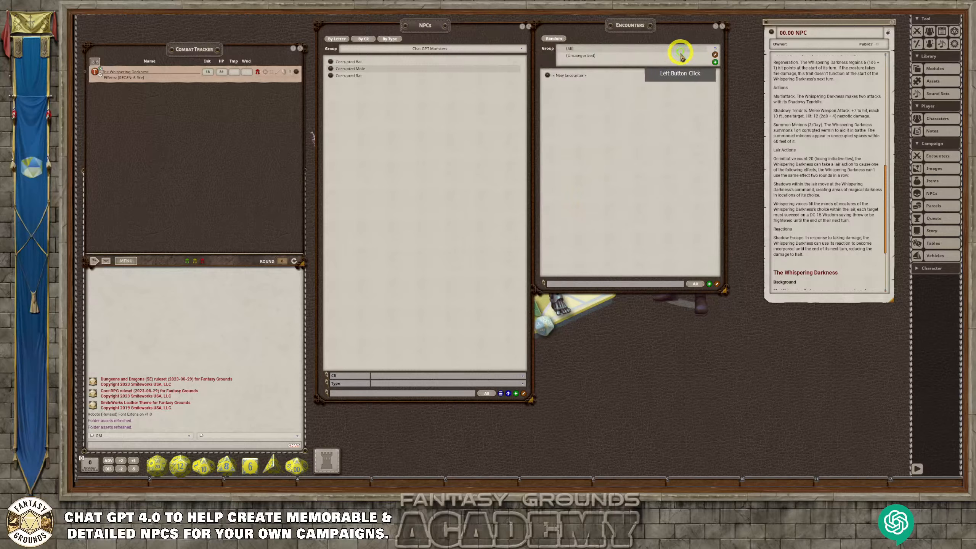
pyautogui.click(715, 62)
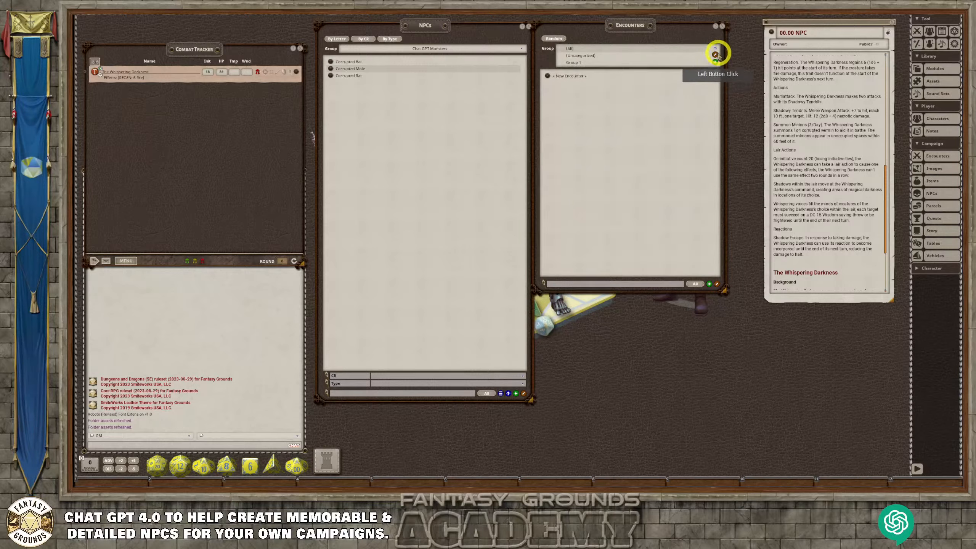
pyautogui.click(631, 65)
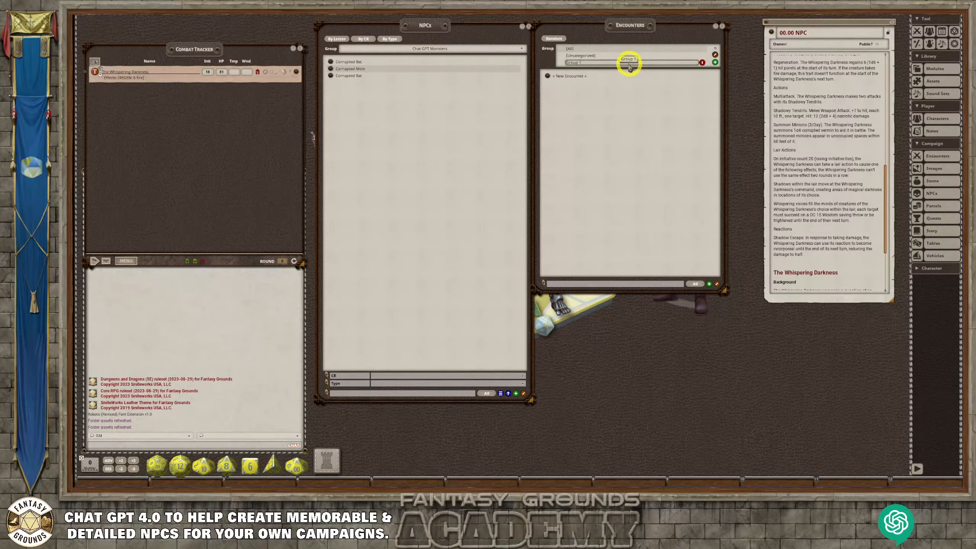
pyautogui.click(521, 49)
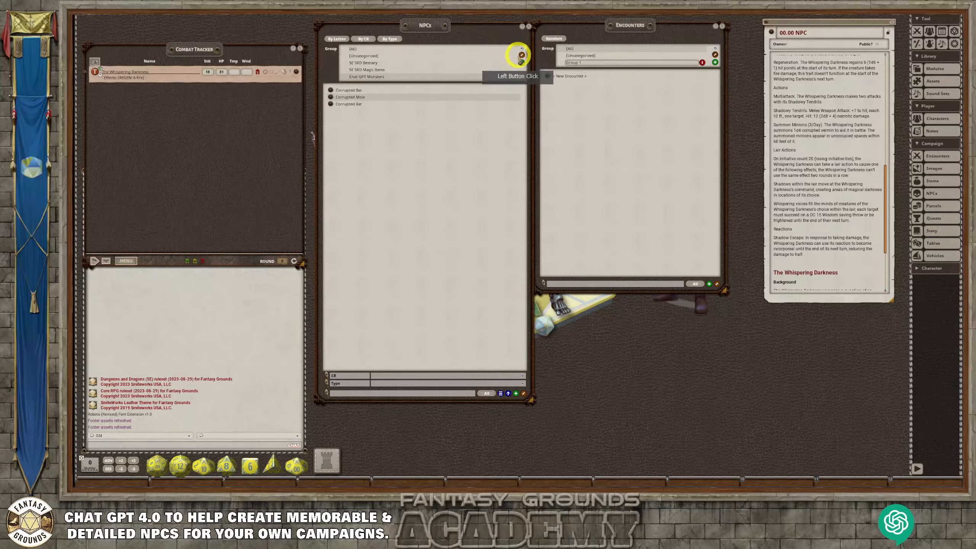
pyautogui.click(522, 55)
pyautogui.moveTo(388, 76); pyautogui.dragTo(338, 76)
pyautogui.hotkey('ctrl', 'c')
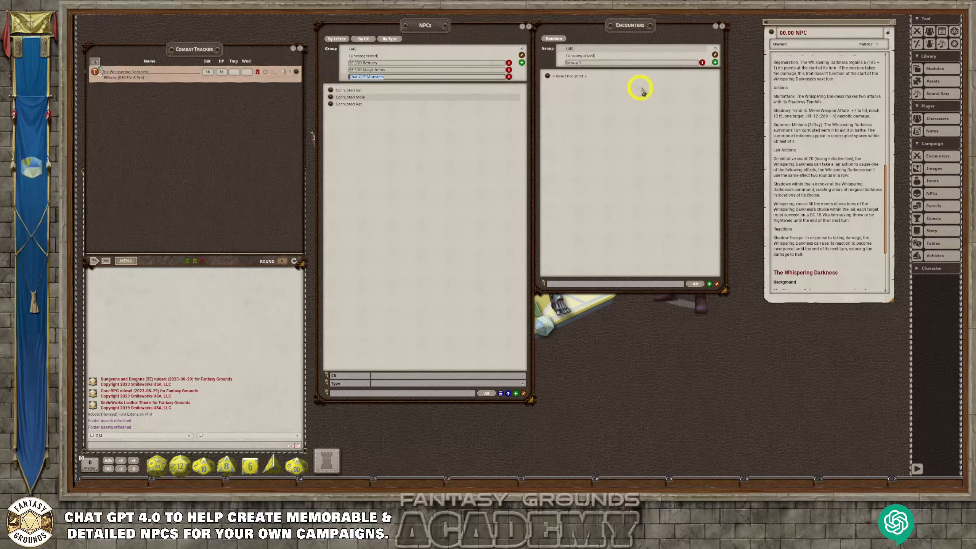
pyautogui.click(601, 64)
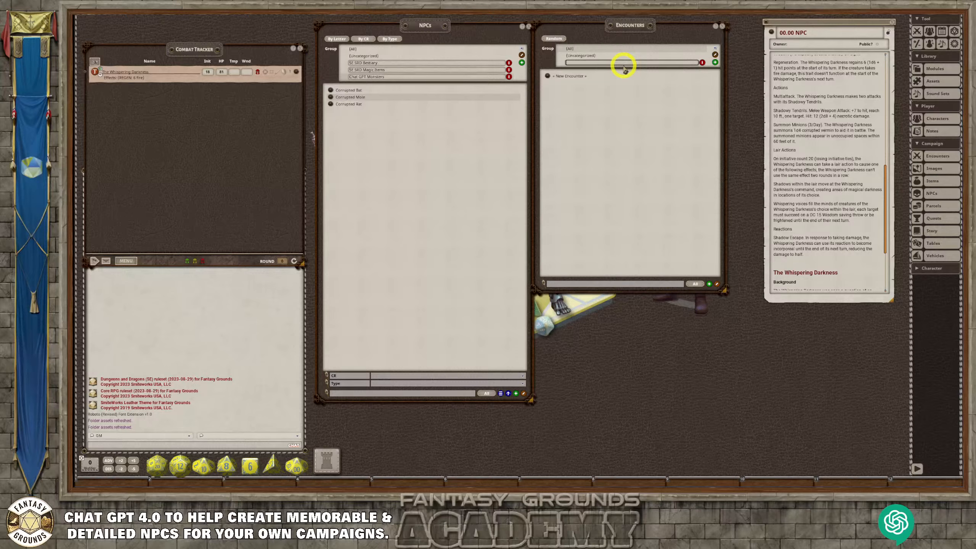
pyautogui.hotkey('ctrl', 'v')
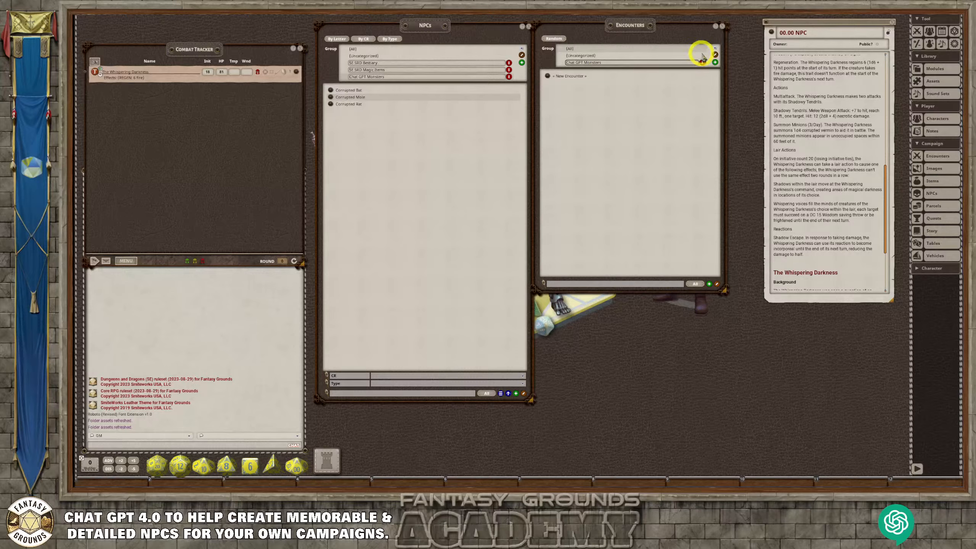
pyautogui.click(715, 55)
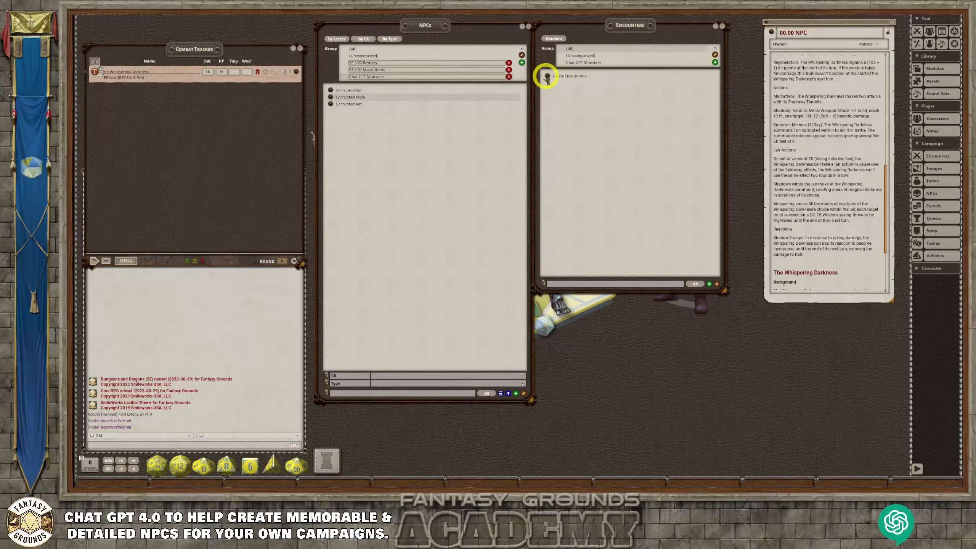
# Assign the new encounter to the Chat GPT Monsters group.
pyautogui.click(577, 67)
pyautogui.moveTo(576, 67); pyautogui.dragTo(626, 74)
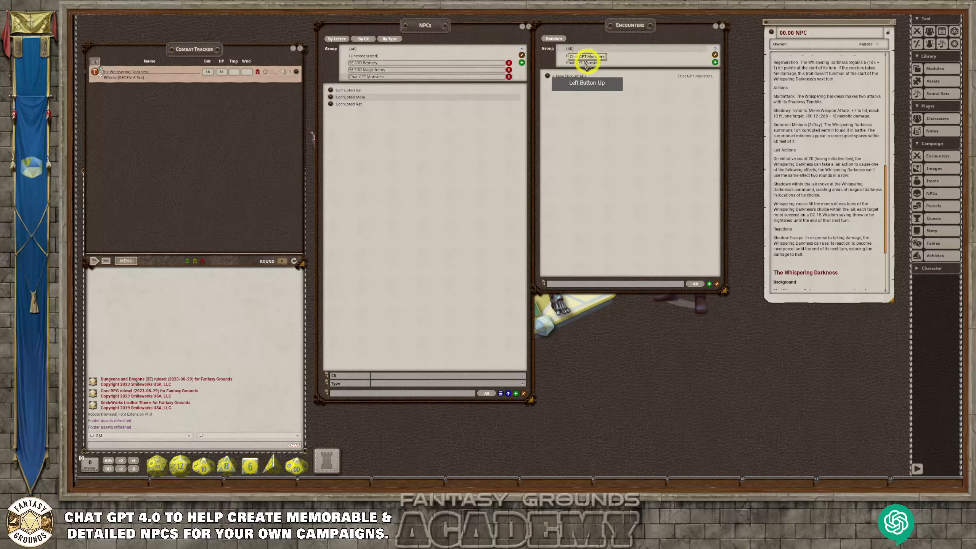
# Open the new encounter, move its window beside the NPCs list and name it Shadow Minions.
pyautogui.click(547, 77)
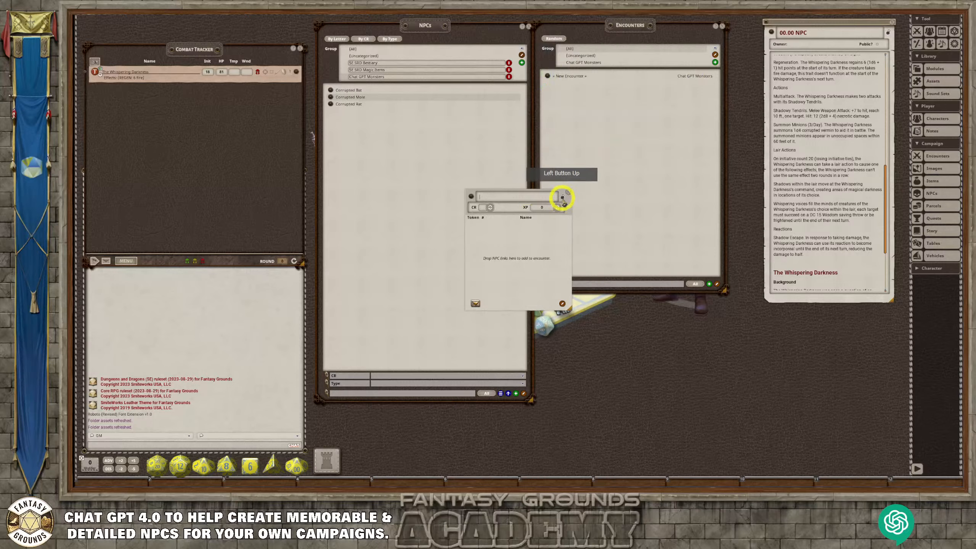
pyautogui.moveTo(564, 199); pyautogui.dragTo(633, 124)
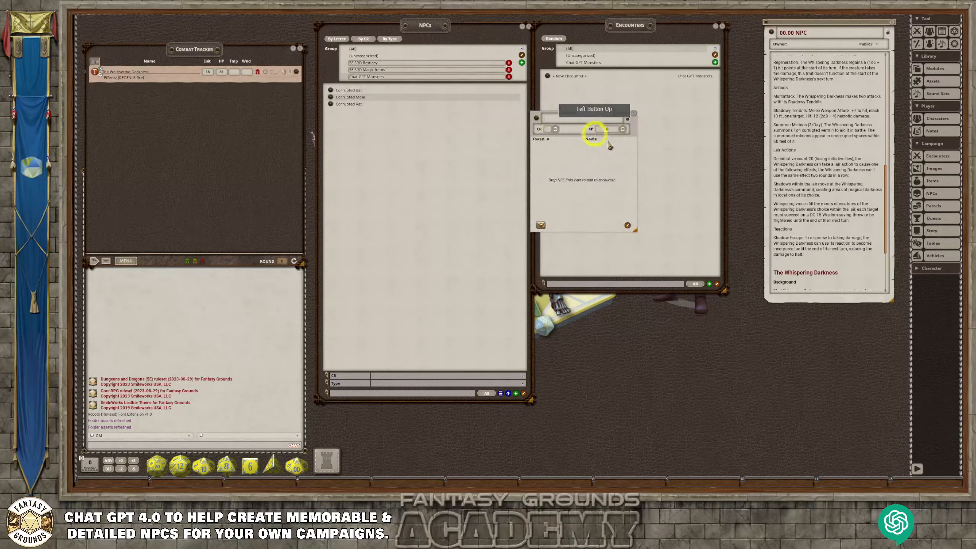
pyautogui.click(572, 119)
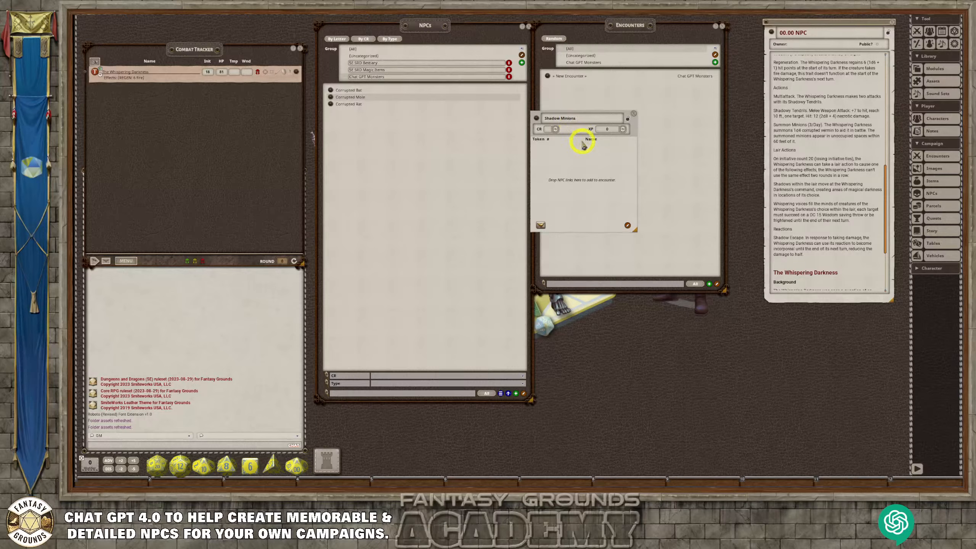
pyautogui.click(604, 121)
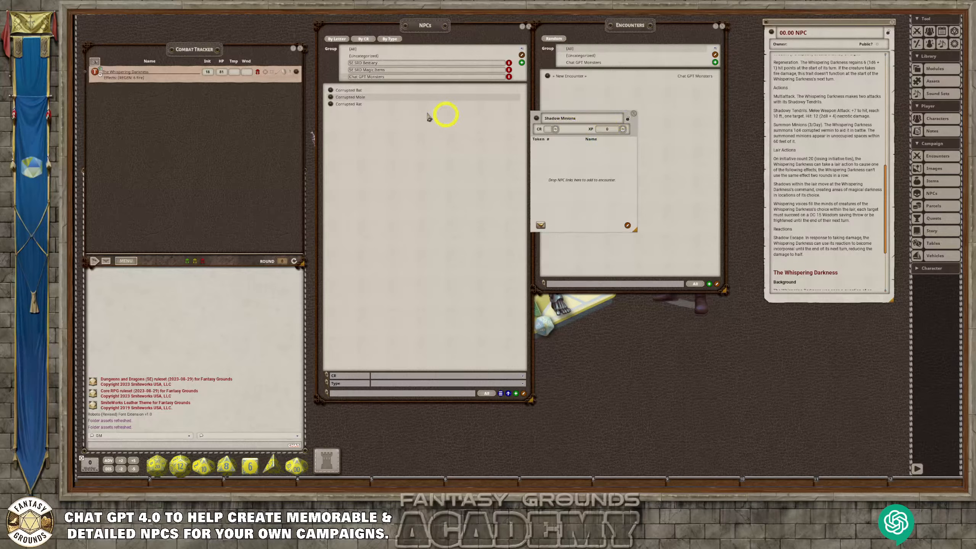
# Add the Corrupted Rat, Corrupted Mole and Corrupted Bat NPCs to the Shadow Minions encounter, one of each.
pyautogui.moveTo(331, 106); pyautogui.dragTo(599, 163)
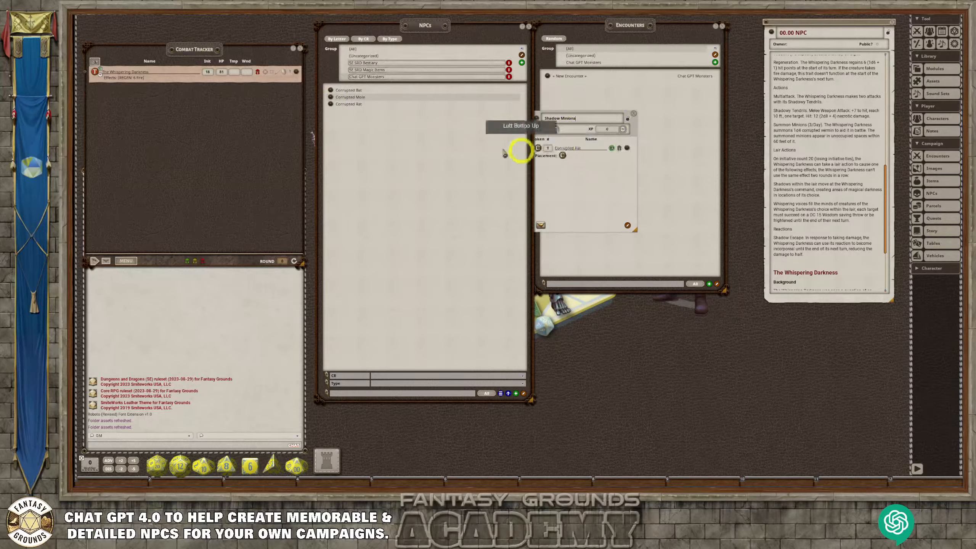
pyautogui.moveTo(347, 107); pyautogui.dragTo(558, 175)
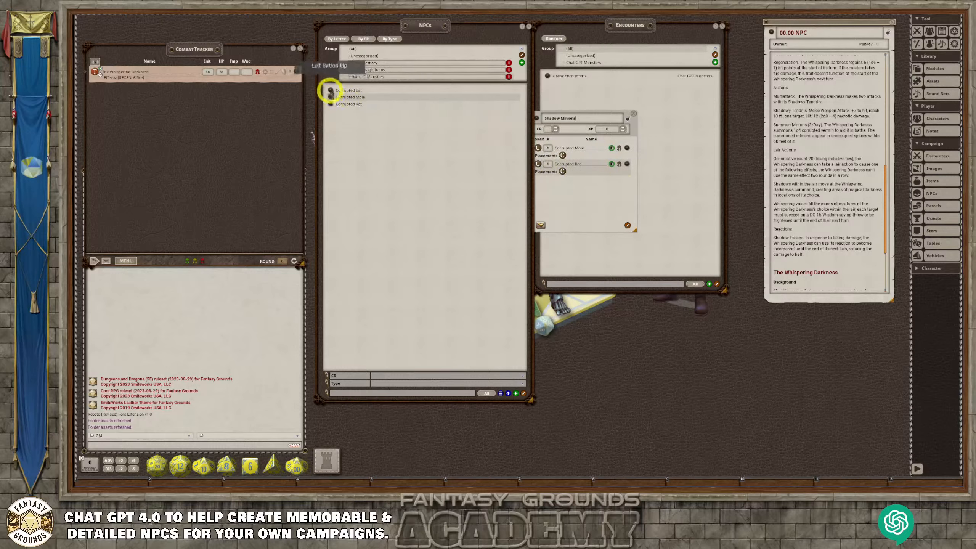
pyautogui.moveTo(330, 90); pyautogui.dragTo(571, 202)
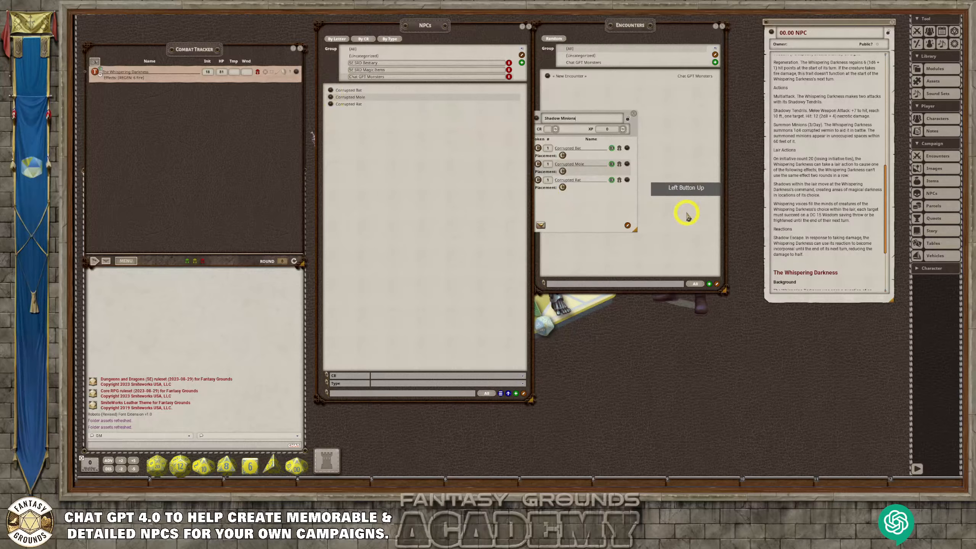
# Calculate the Shadow Minions encounter's CR and XP, lock the record, review it once more and close it.
pyautogui.click(619, 111)
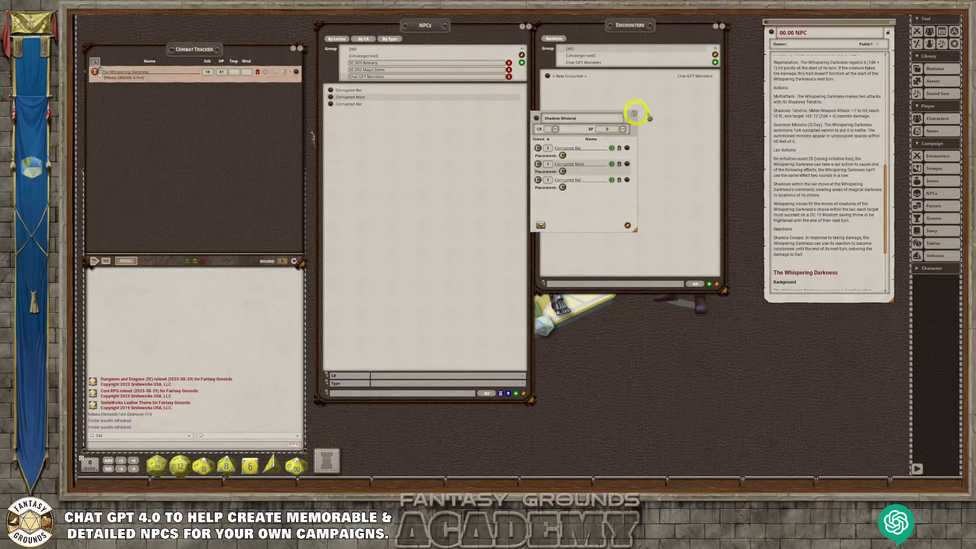
pyautogui.click(555, 129)
pyautogui.click(627, 120)
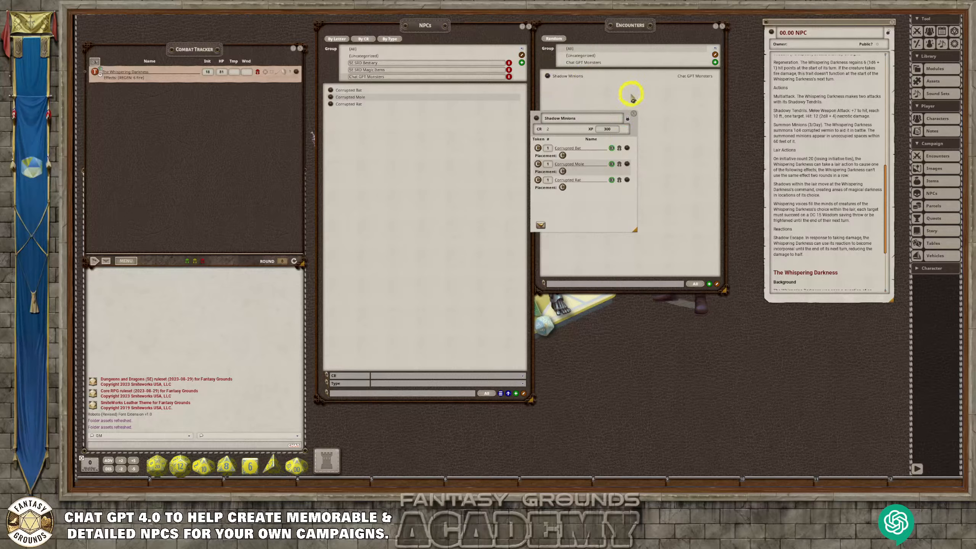
pyautogui.click(634, 114)
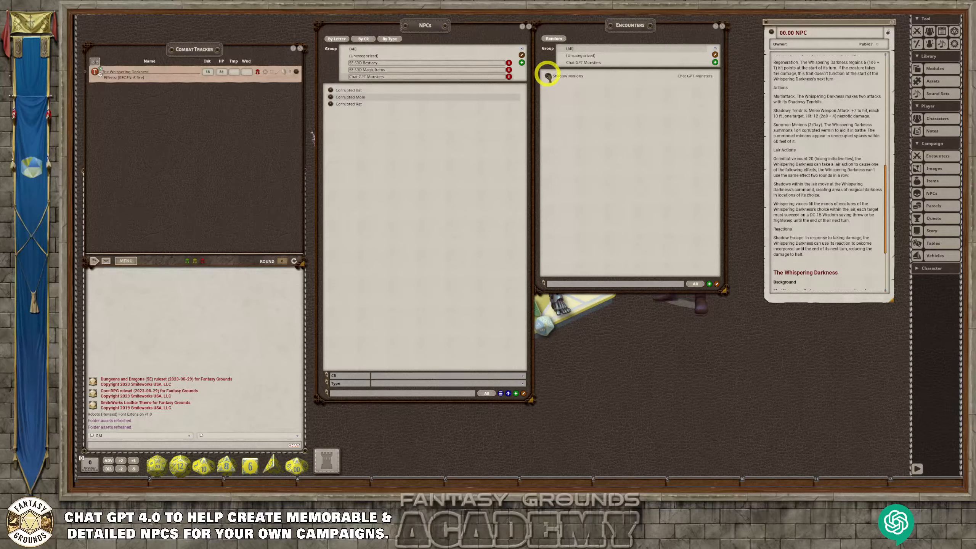
pyautogui.click(547, 76)
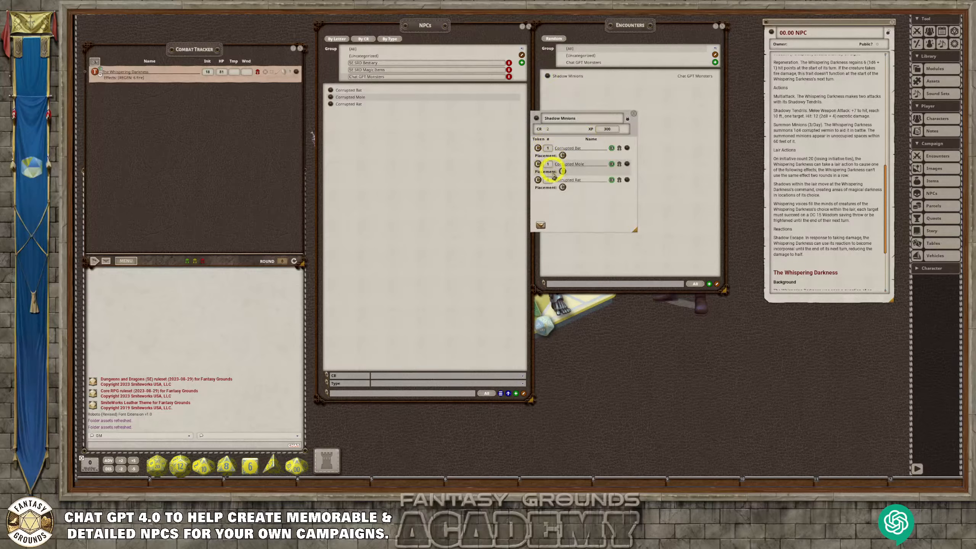
pyautogui.click(634, 114)
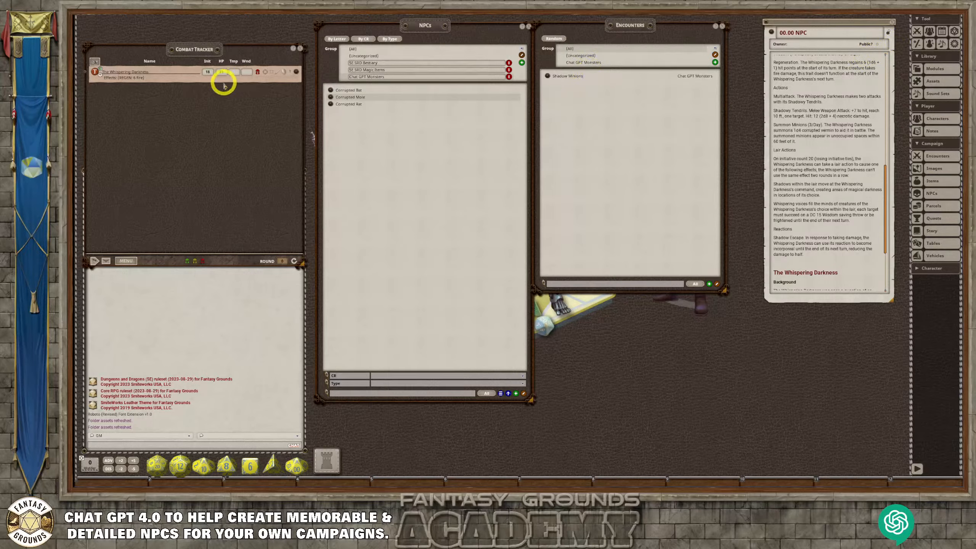
# Open the Party Sheet, move it over the Combat Tracker to view it, and close it.
pyautogui.click(929, 33)
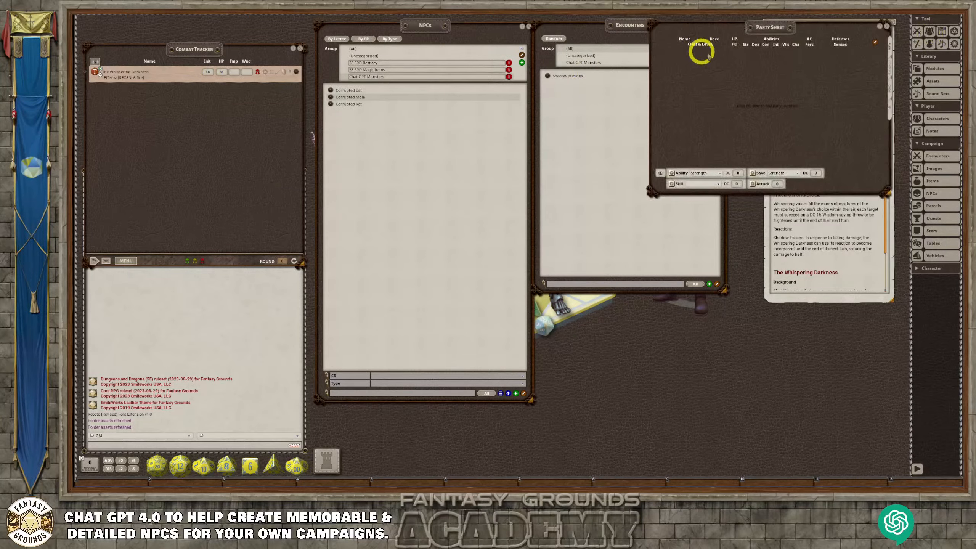
pyautogui.moveTo(813, 31); pyautogui.dragTo(266, 81)
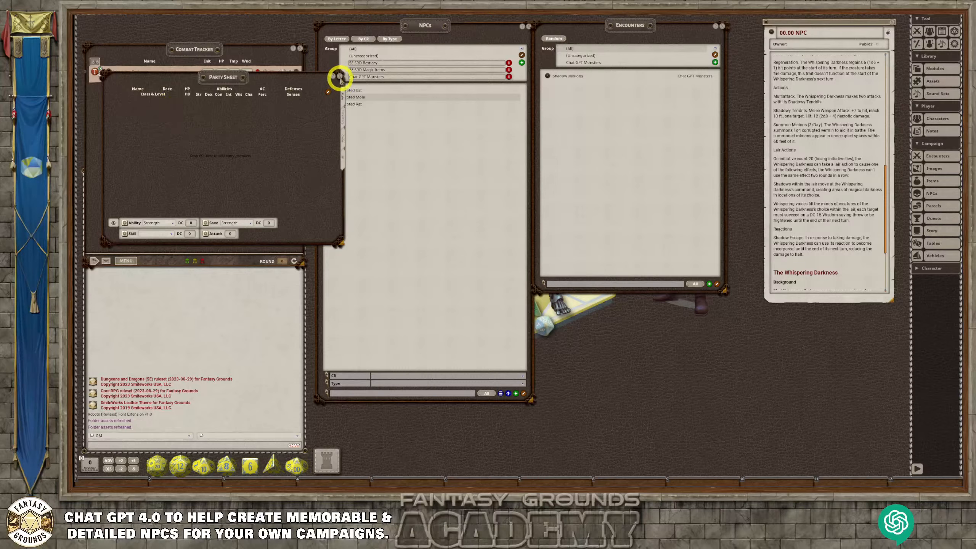
pyautogui.click(340, 76)
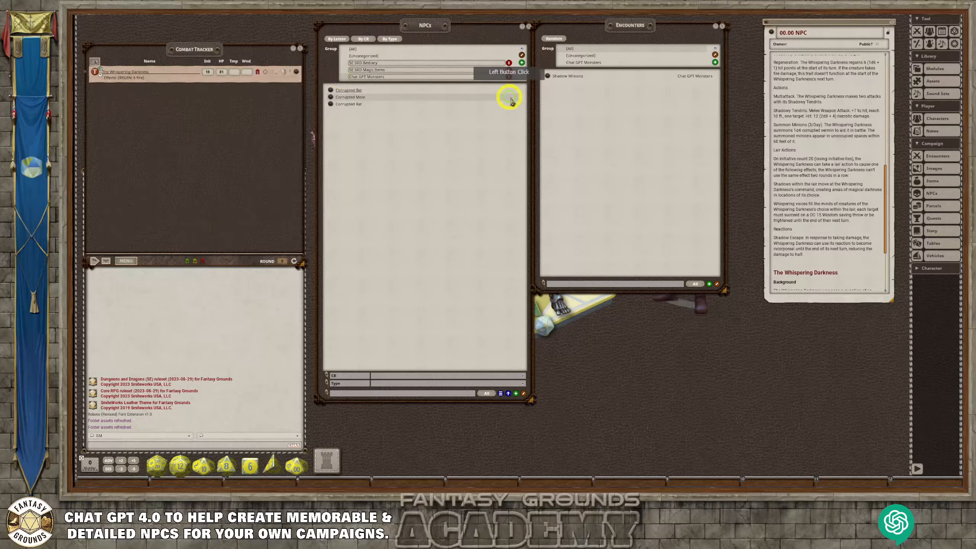
# Open the random encounters list, rename its Group 1 to Chat GPT Monsters and show only that group.
pyautogui.click(552, 39)
pyautogui.moveTo(510, 189); pyautogui.dragTo(606, 88)
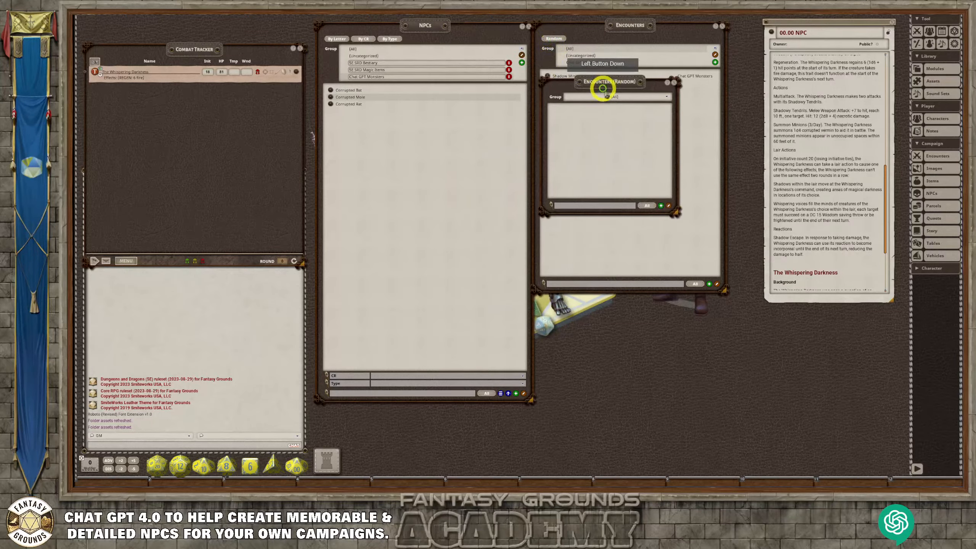
pyautogui.click(640, 97)
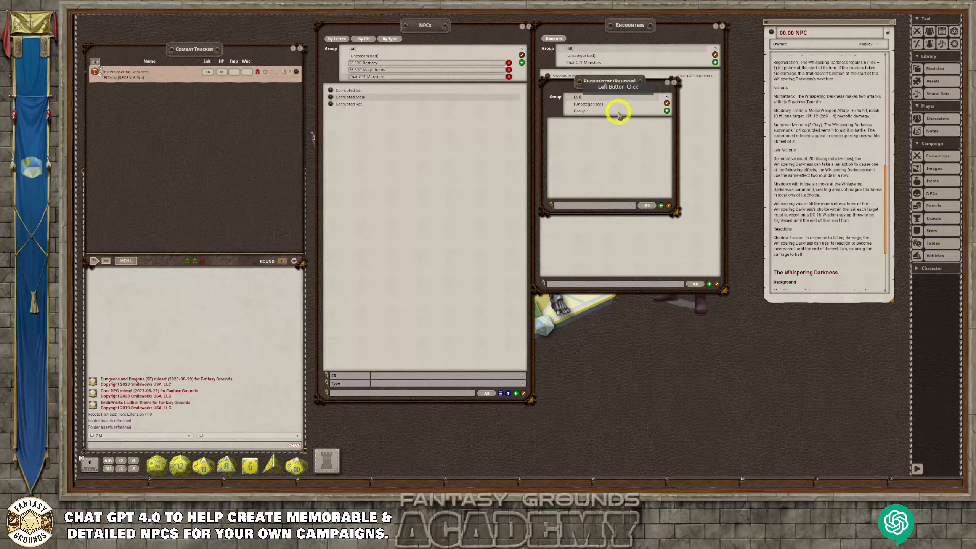
pyautogui.click(665, 103)
pyautogui.click(599, 111)
pyautogui.moveTo(562, 112); pyautogui.dragTo(665, 127)
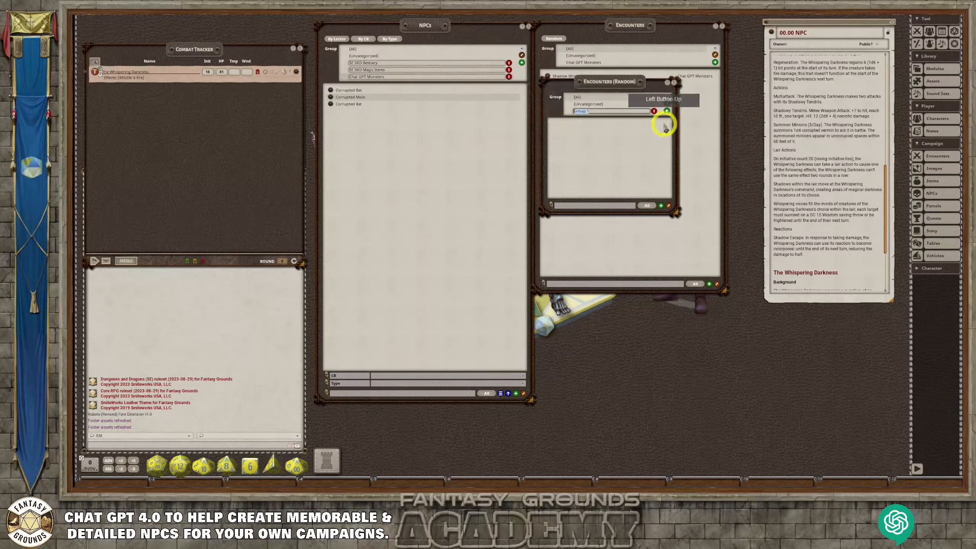
pyautogui.write('Chat GPT Monsters')
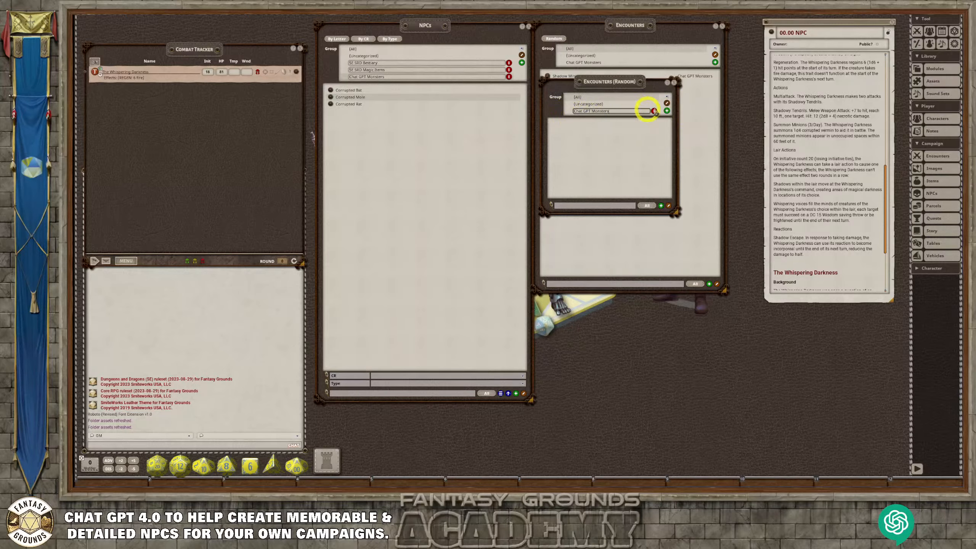
pyautogui.click(667, 103)
pyautogui.click(589, 109)
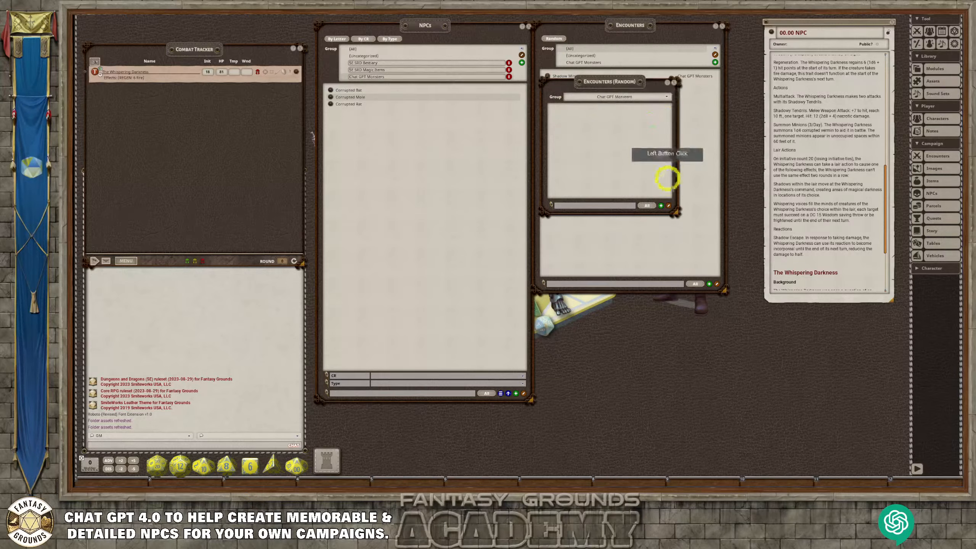
# Create a random encounter in the Chat GPT Monsters group and name it Summoned Minions.
pyautogui.click(661, 205)
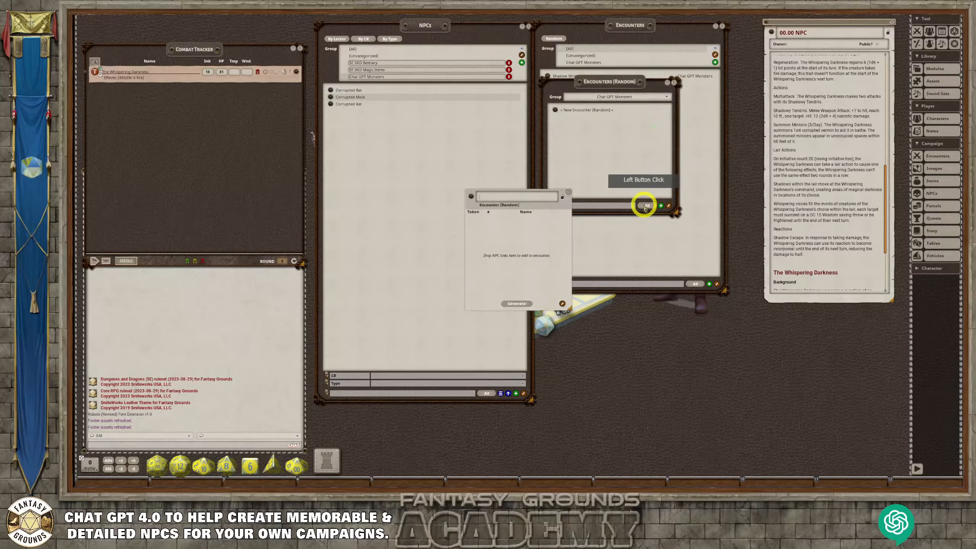
pyautogui.moveTo(558, 209); pyautogui.dragTo(523, 204)
pyautogui.moveTo(427, 171); pyautogui.dragTo(716, 173)
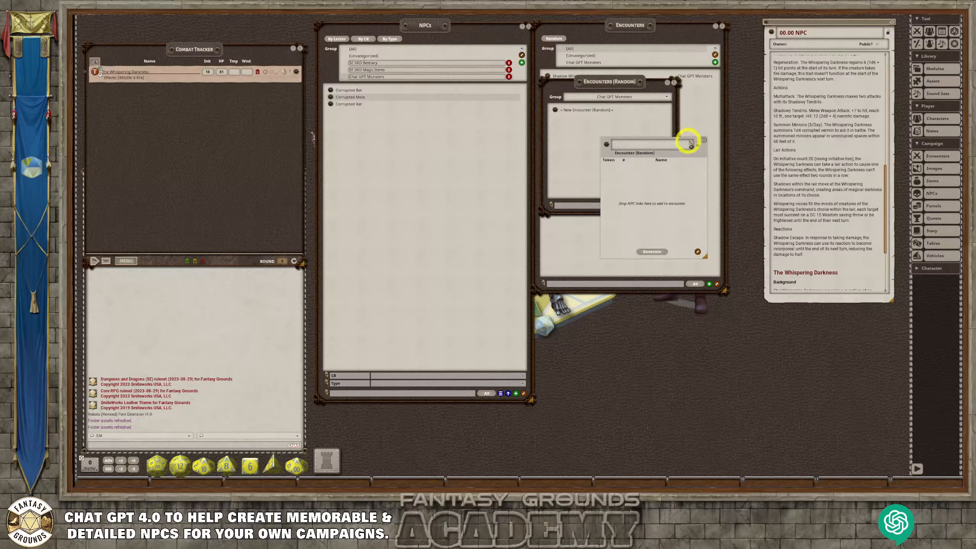
pyautogui.click(630, 144)
pyautogui.click(639, 151)
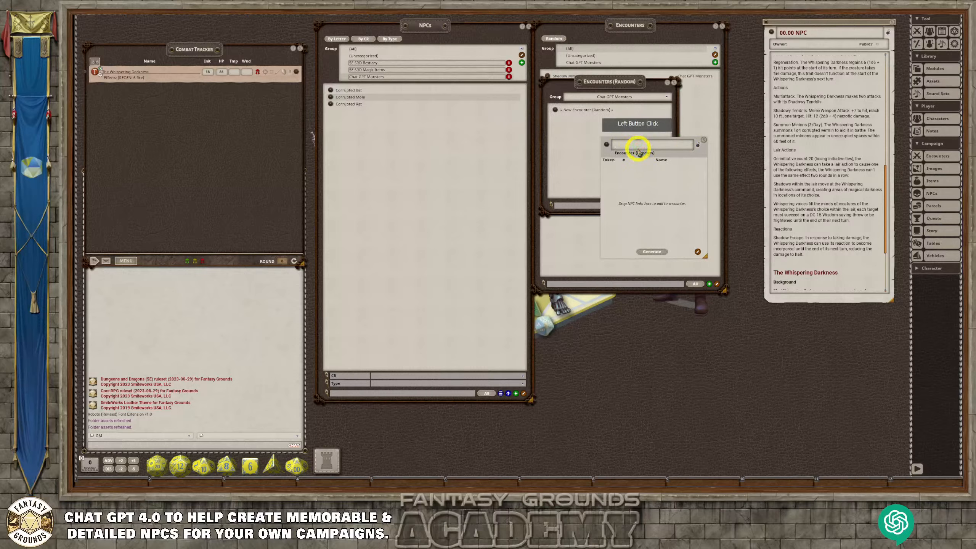
pyautogui.write('Summ')
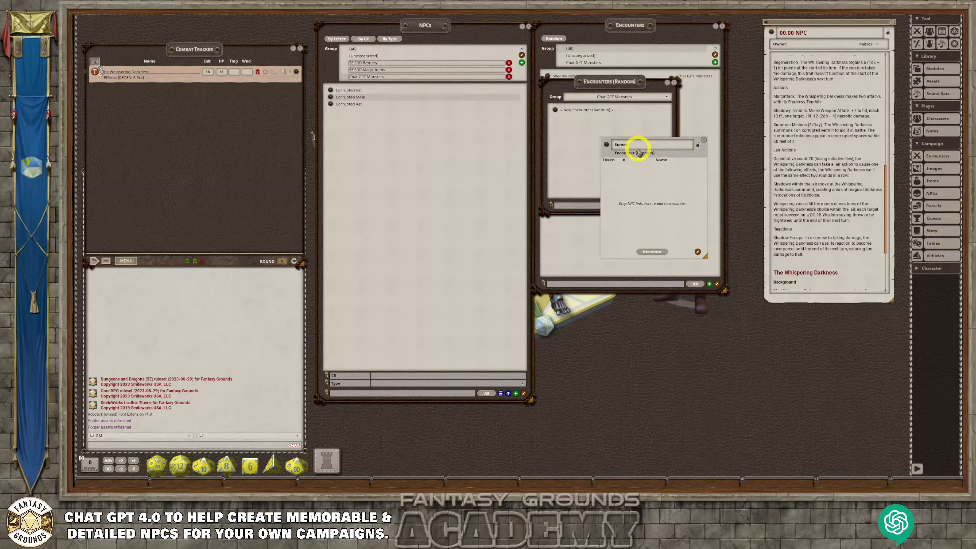
pyautogui.write('oned Mi')
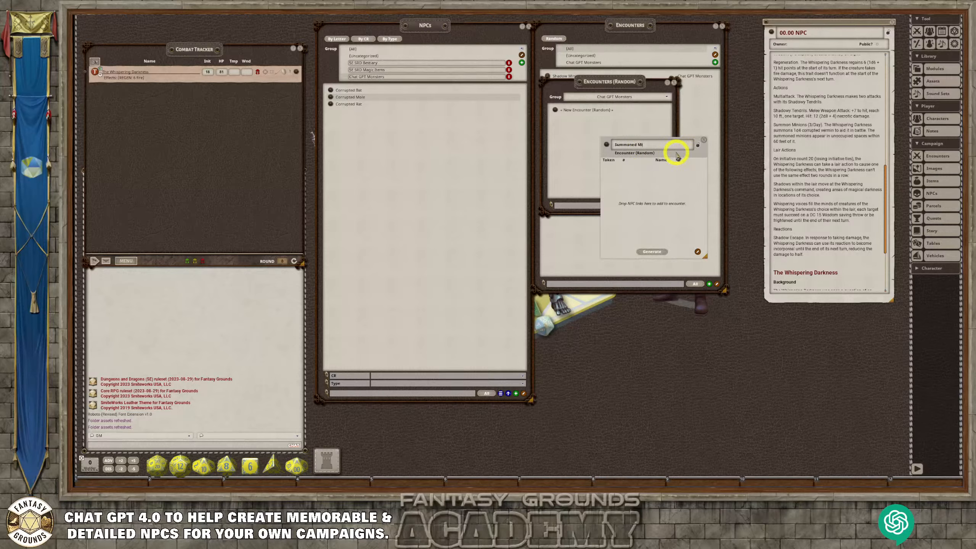
pyautogui.write('nion')
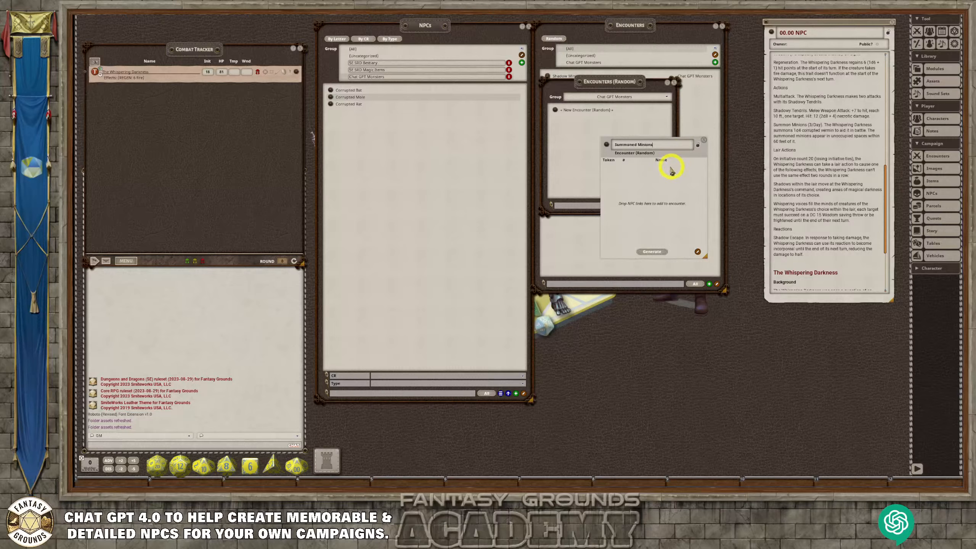
pyautogui.write('s')
# Arrange the random encounters list and the Summoned Minions window on opposite sides, clear of the NPCs list.
pyautogui.moveTo(658, 143); pyautogui.dragTo(553, 125)
pyautogui.moveTo(699, 154); pyautogui.dragTo(543, 110)
pyautogui.moveTo(330, 90); pyautogui.dragTo(761, 83)
pyautogui.moveTo(545, 137); pyautogui.dragTo(492, 162)
pyautogui.moveTo(330, 91); pyautogui.dragTo(456, 119)
pyautogui.moveTo(331, 91); pyautogui.dragTo(283, 116)
pyautogui.moveTo(464, 151); pyautogui.dragTo(256, 125)
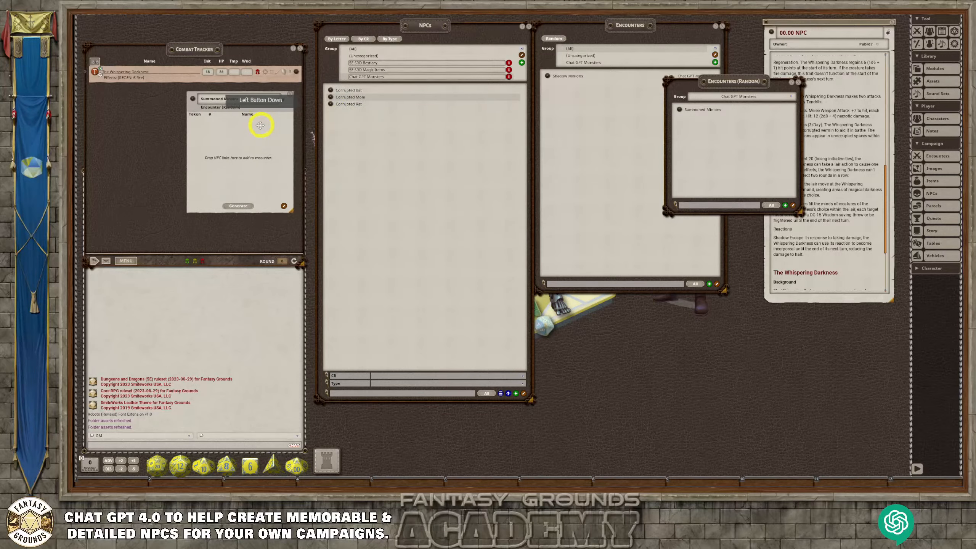
# Add the Corrupted Bat, Corrupted Mole and Corrupted Rat NPCs to the Summoned Minions random encounter.
pyautogui.moveTo(330, 91); pyautogui.dragTo(230, 123)
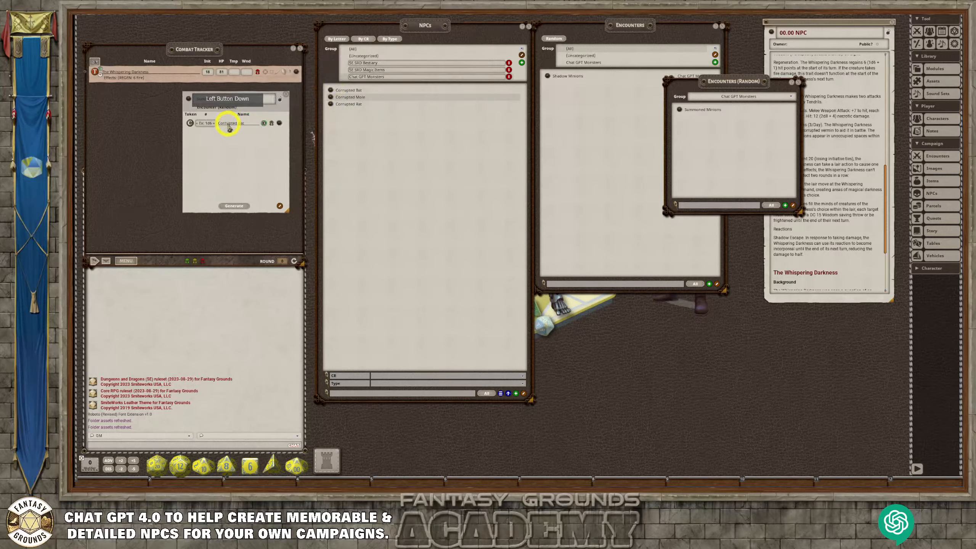
pyautogui.moveTo(330, 96); pyautogui.dragTo(230, 141)
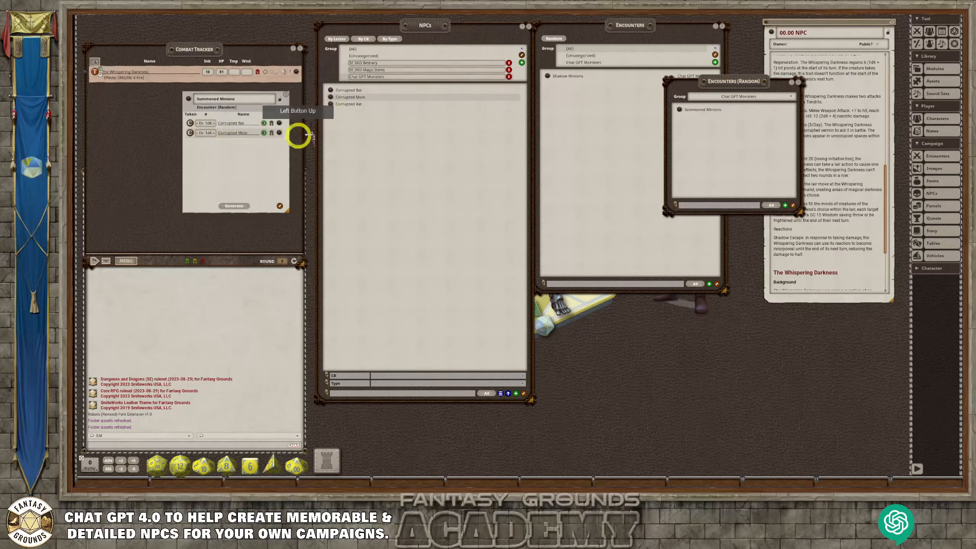
pyautogui.moveTo(330, 104); pyautogui.dragTo(223, 151)
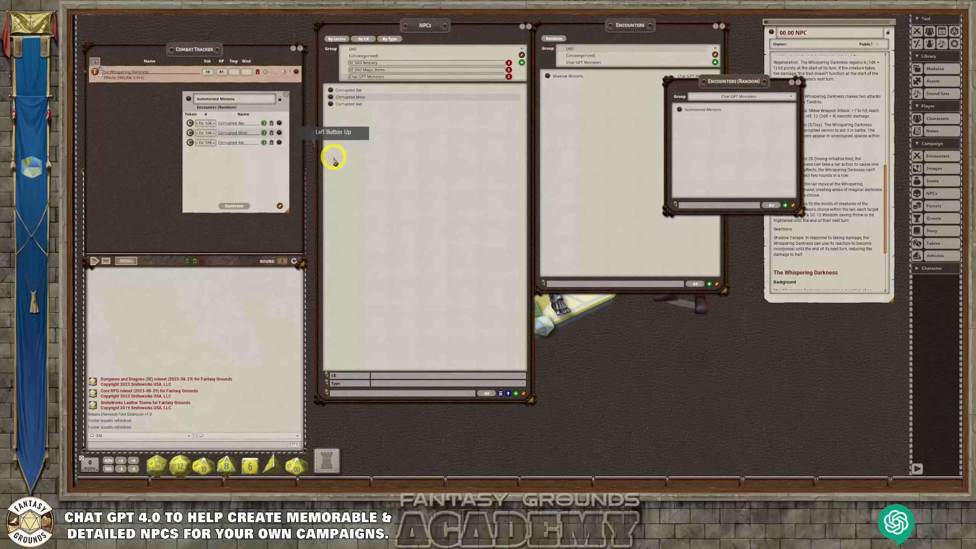
# Set the Corrupted Bat's quantity expression to $PC in Summoned Minions and briefly view the Party Sheet.
pyautogui.click(205, 133)
pyautogui.click(209, 142)
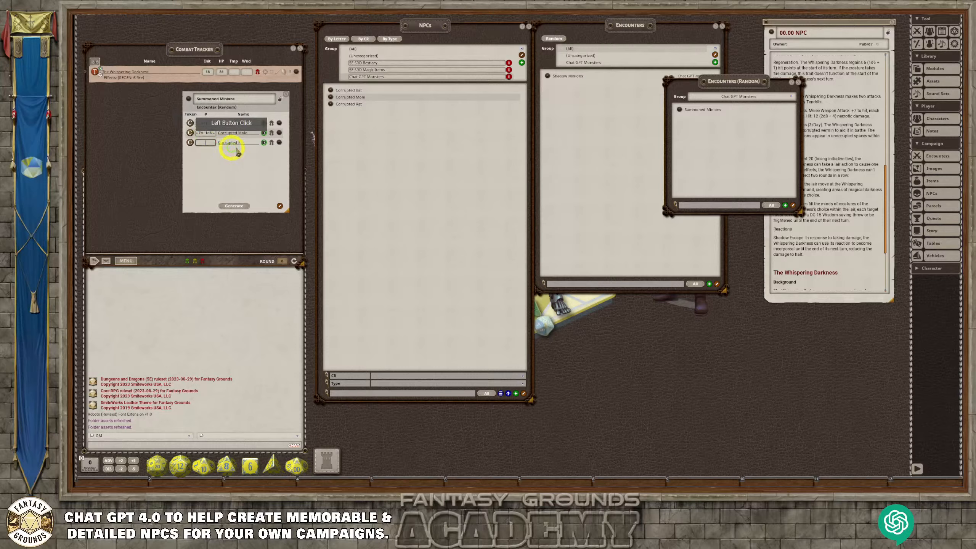
pyautogui.click(205, 123)
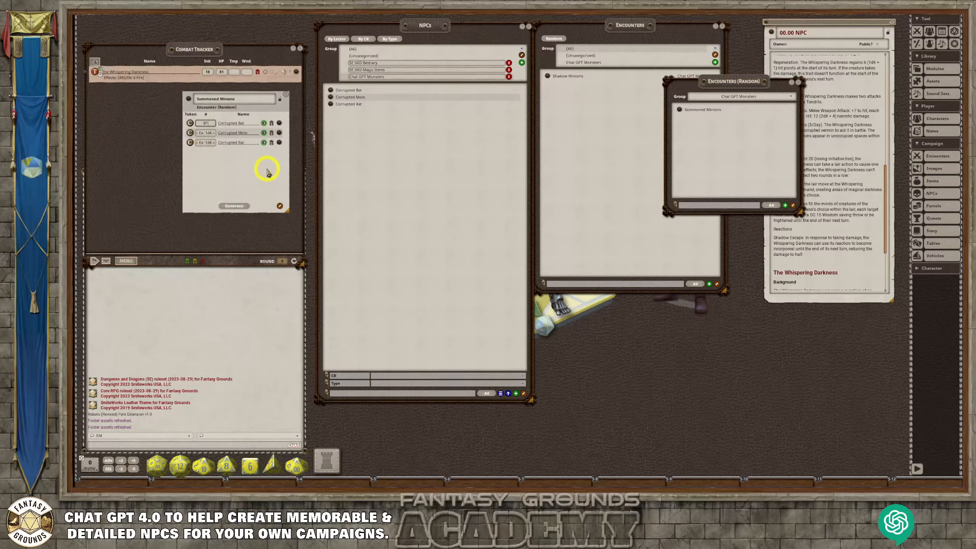
pyautogui.write('C')
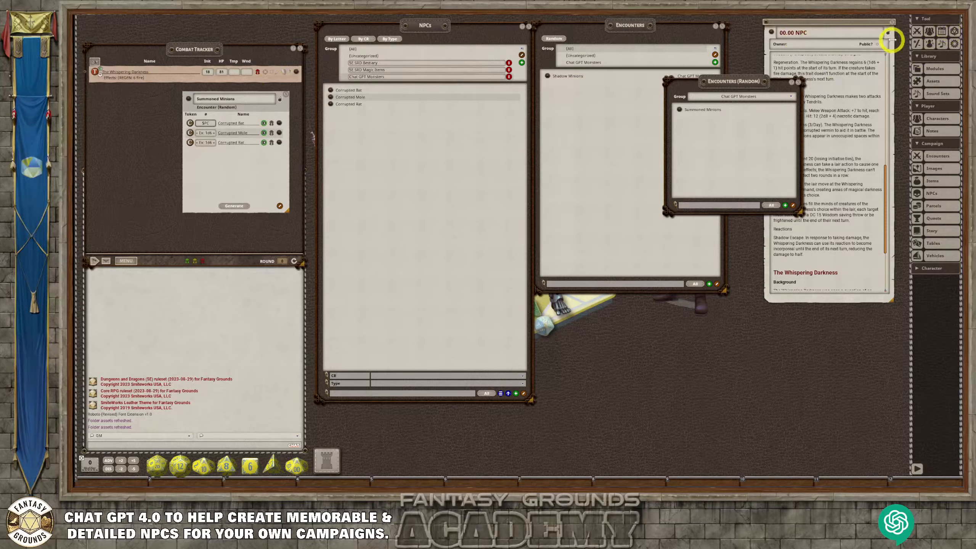
pyautogui.click(929, 32)
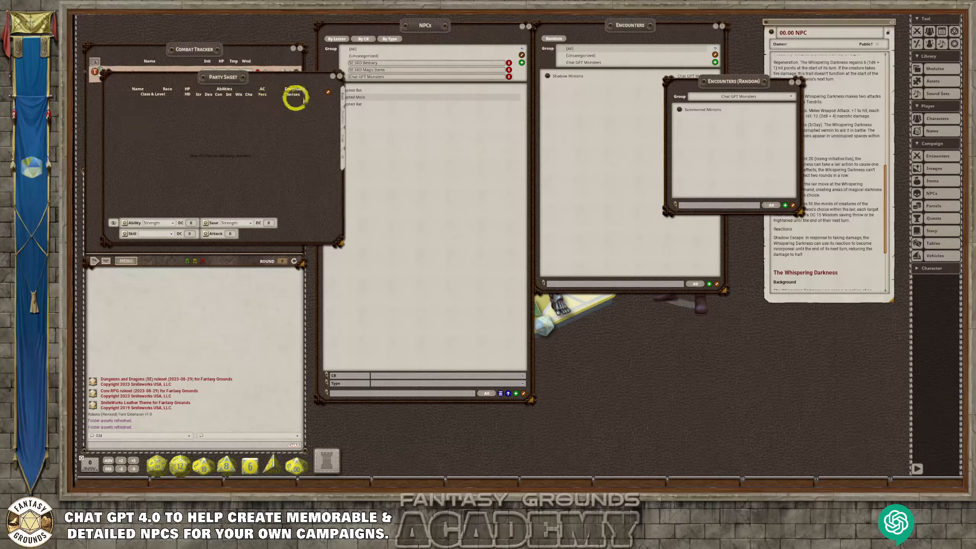
pyautogui.click(340, 76)
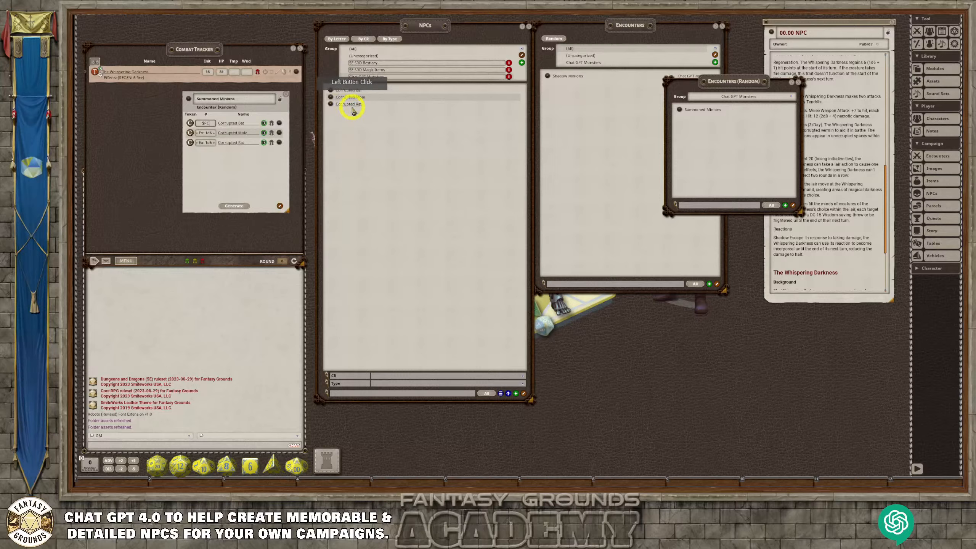
# Set the quantity expressions of the Corrupted Mole and Corrupted Rat to $PC in Summoned Minions.
pyautogui.click(206, 133)
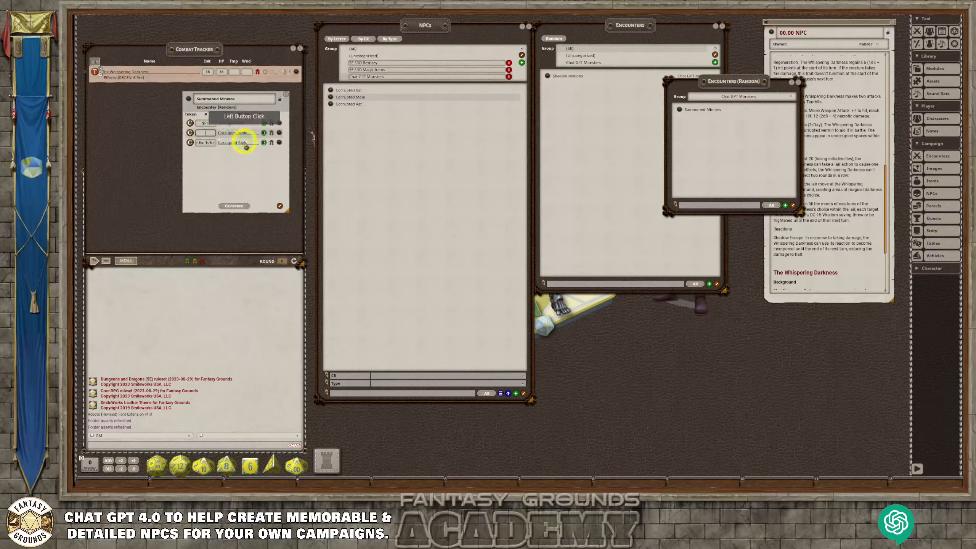
pyautogui.press('shift')
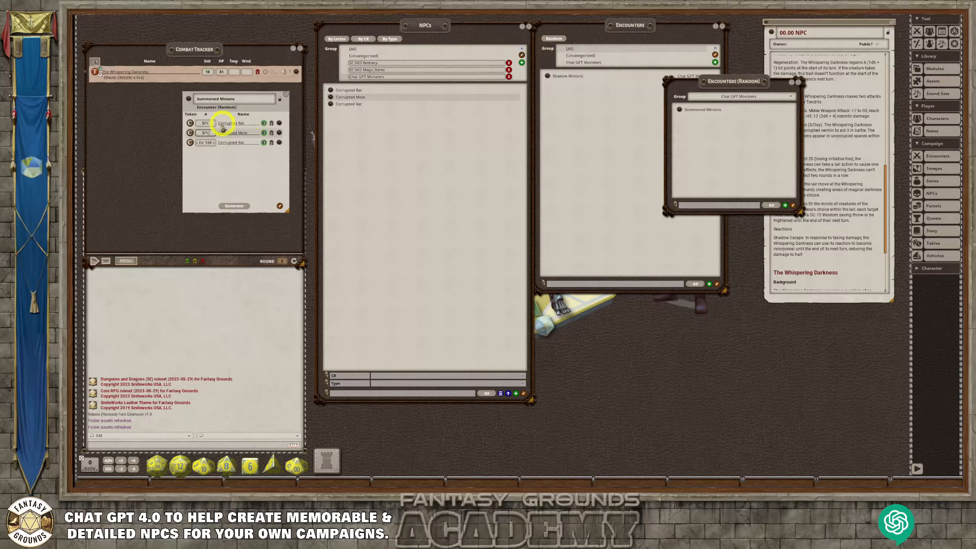
pyautogui.click(211, 143)
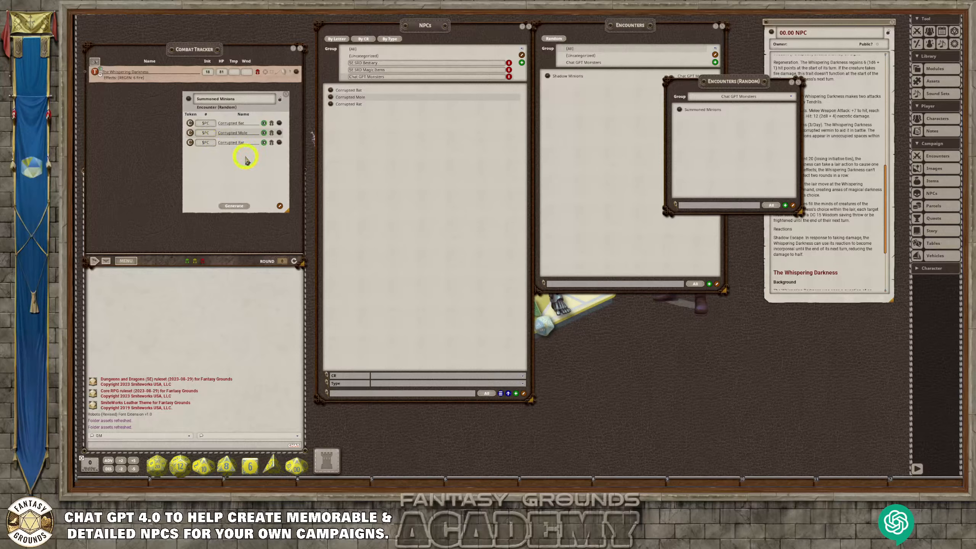
pyautogui.click(224, 148)
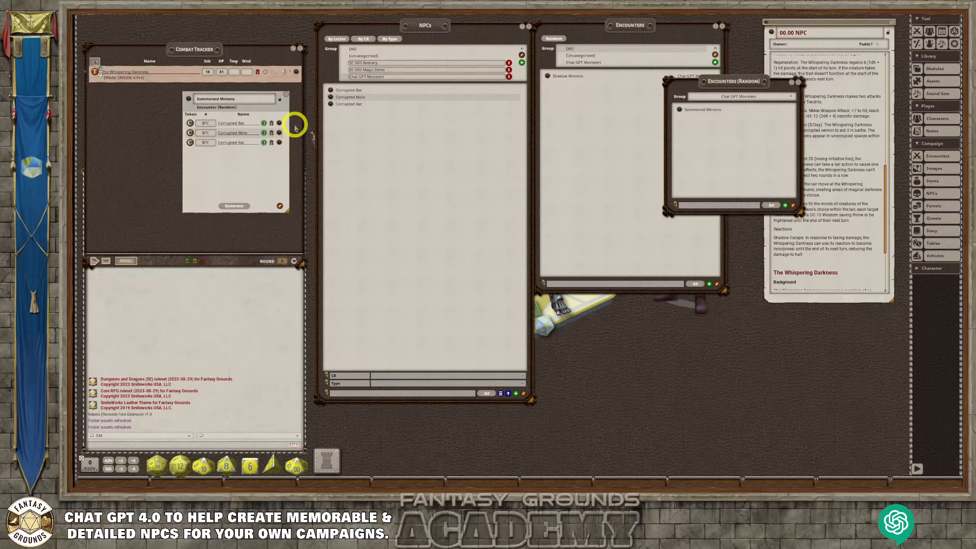
# Change the quantity expressions to 1.5*$PC for the Corrupted Bat and 1*$PC for the Corrupted Mole.
pyautogui.click(256, 128)
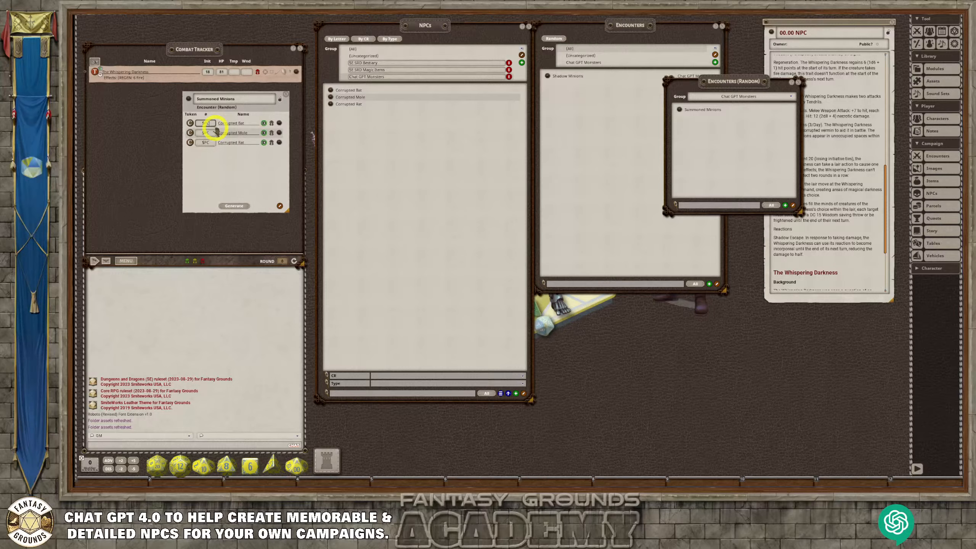
pyautogui.write('1.5')
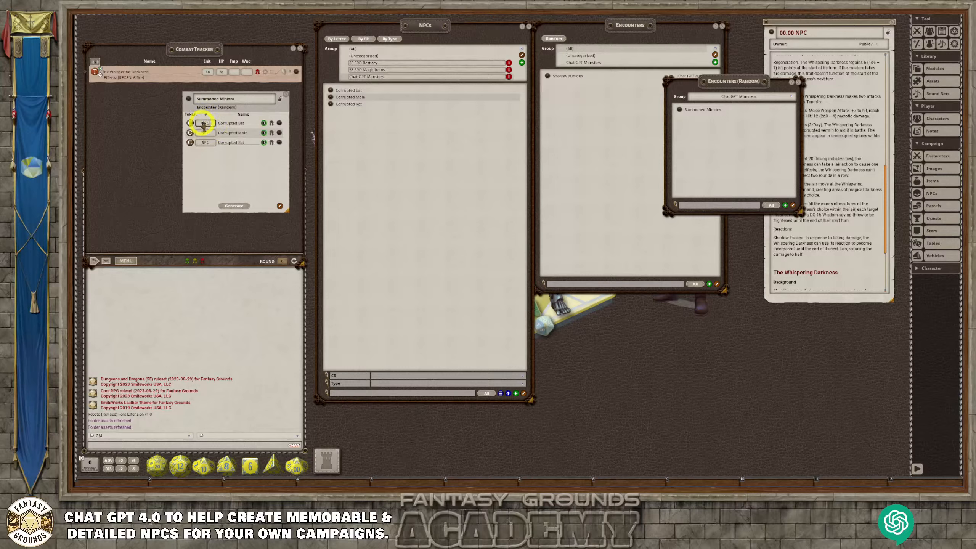
pyautogui.click(246, 133)
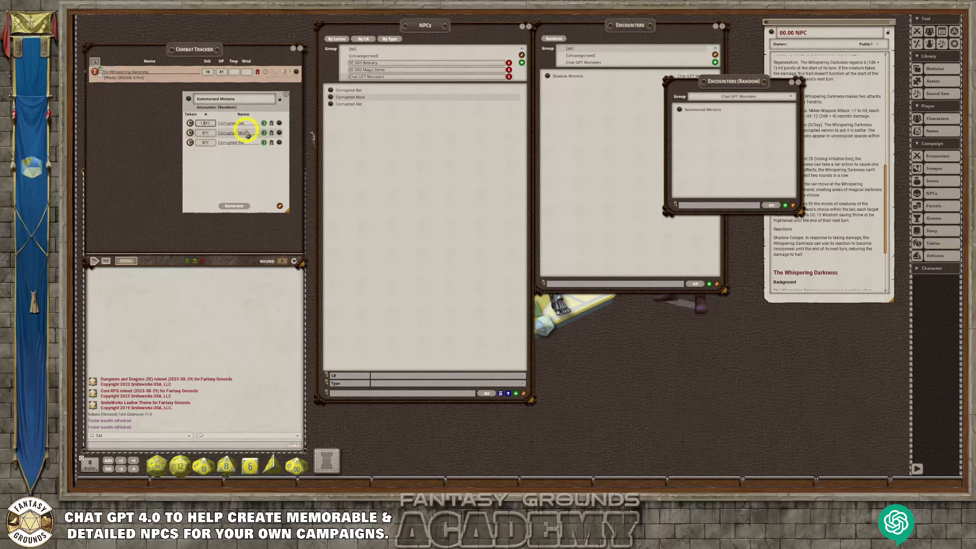
pyautogui.write('5*')
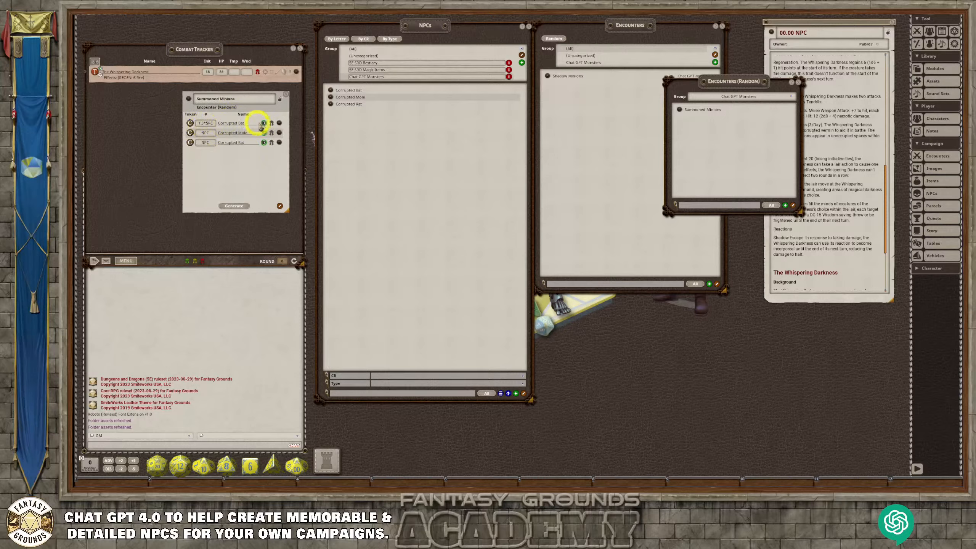
pyautogui.click(209, 134)
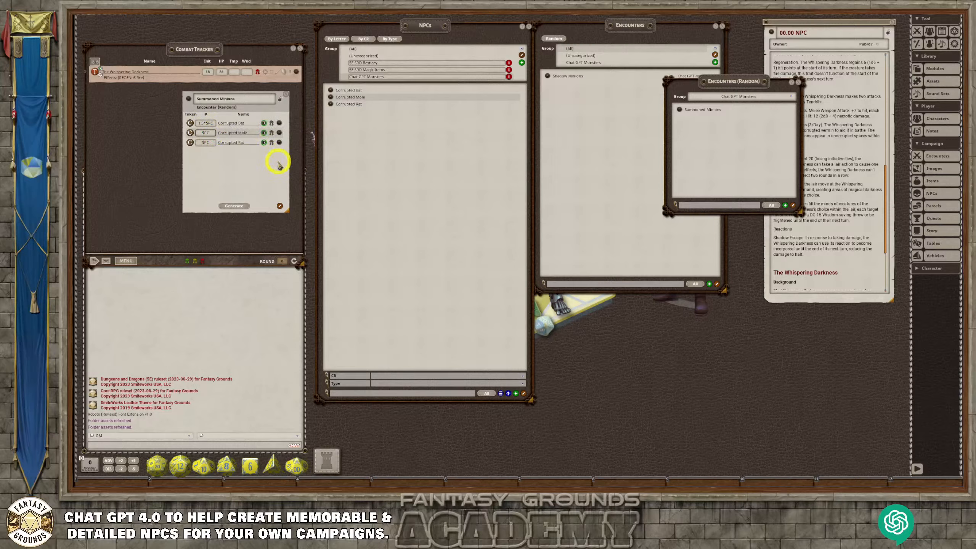
pyautogui.click(202, 133)
pyautogui.write('1*')
pyautogui.click(212, 141)
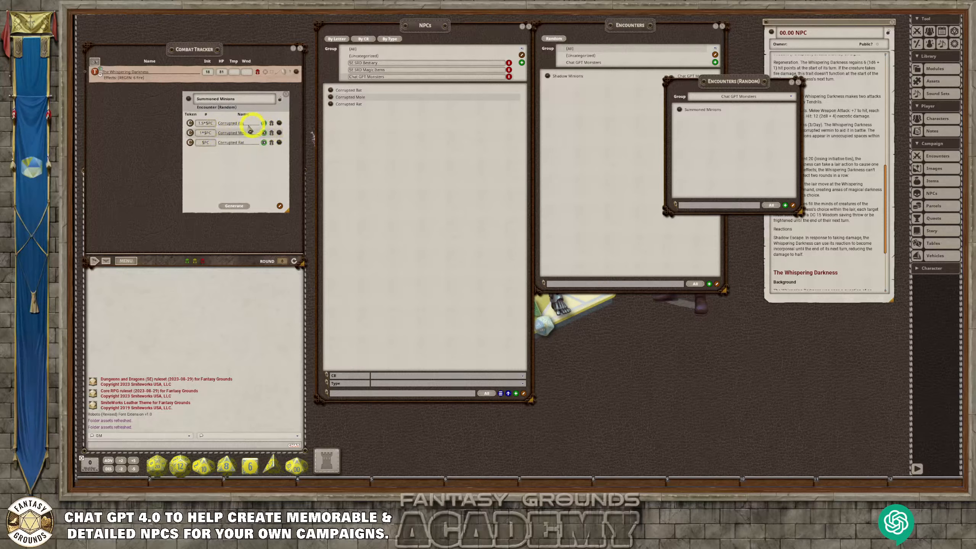
# Set the Corrupted Rat's quantity expression to $PC/2 and lock the Summoned Minions encounter.
pyautogui.click(209, 142)
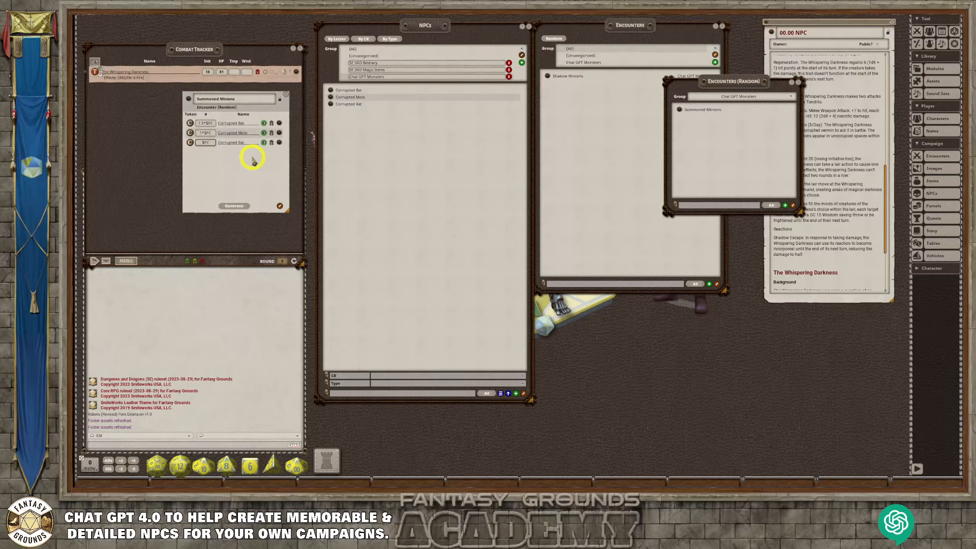
pyautogui.write('/0.5')
pyautogui.click(254, 159)
pyautogui.click(215, 144)
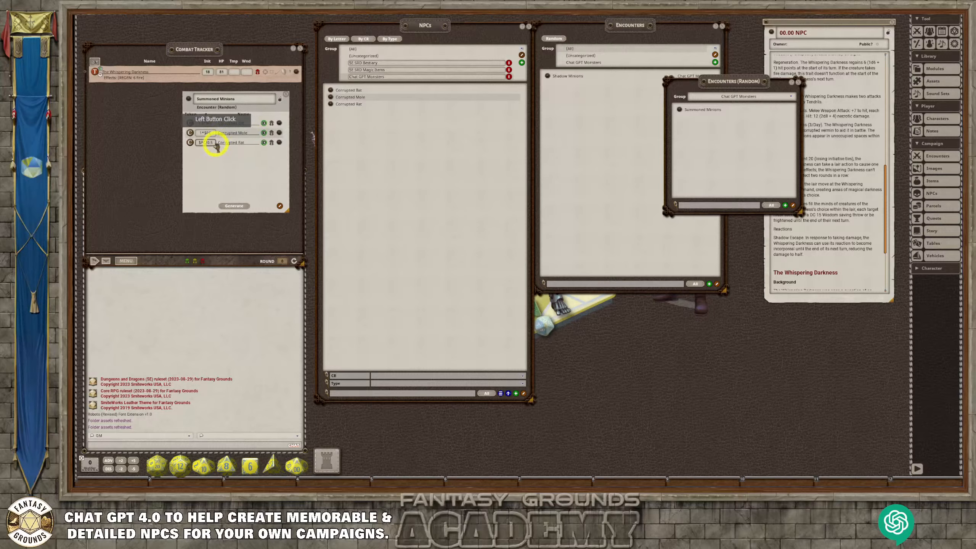
pyautogui.click(233, 162)
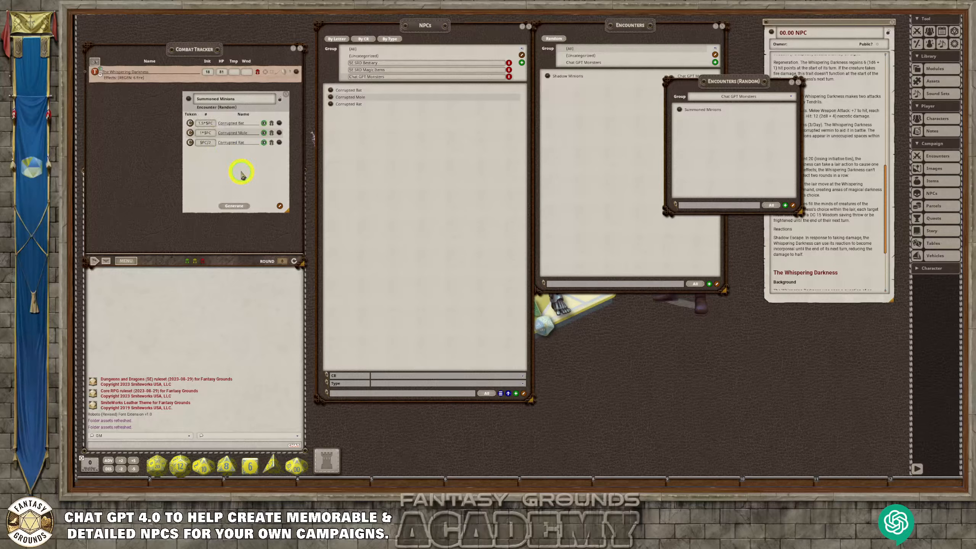
pyautogui.write('2')
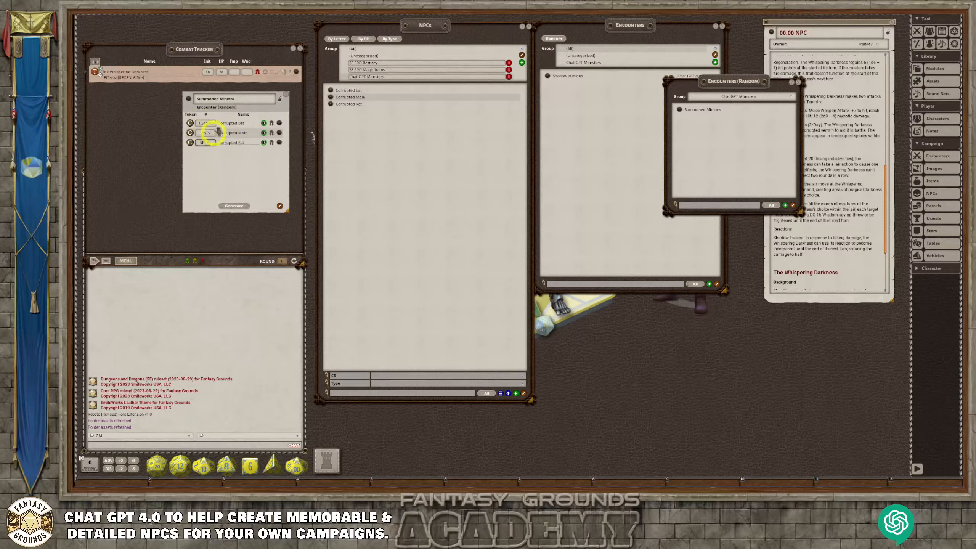
pyautogui.click(279, 99)
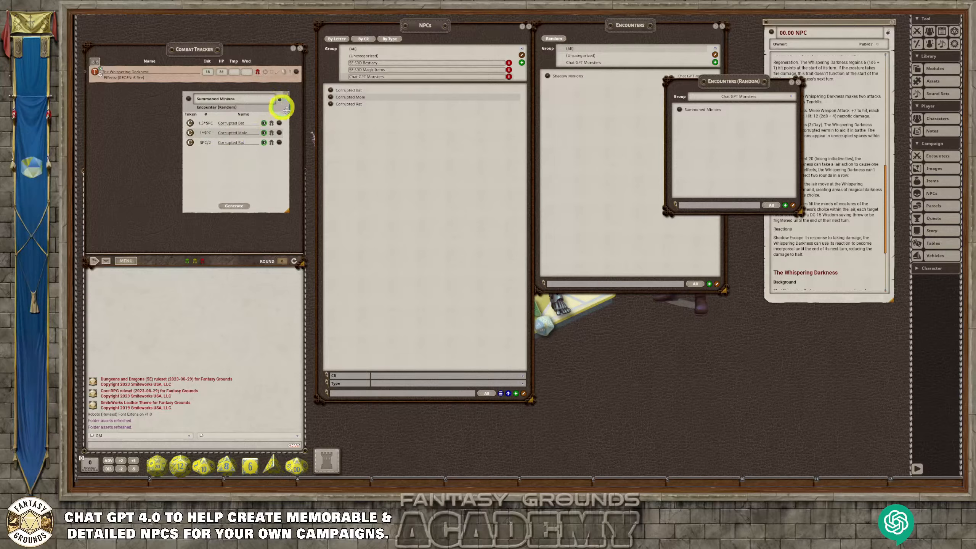
# Turn off NPC group editing and clear the workspace by closing the random encounters list and moving Summoned Minions aside.
pyautogui.moveTo(279, 101); pyautogui.dragTo(646, 313)
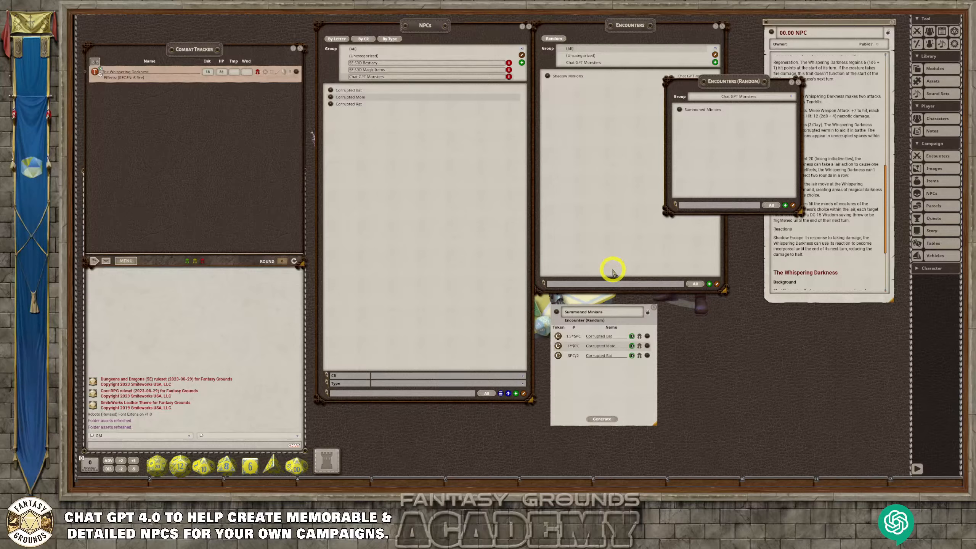
pyautogui.click(522, 55)
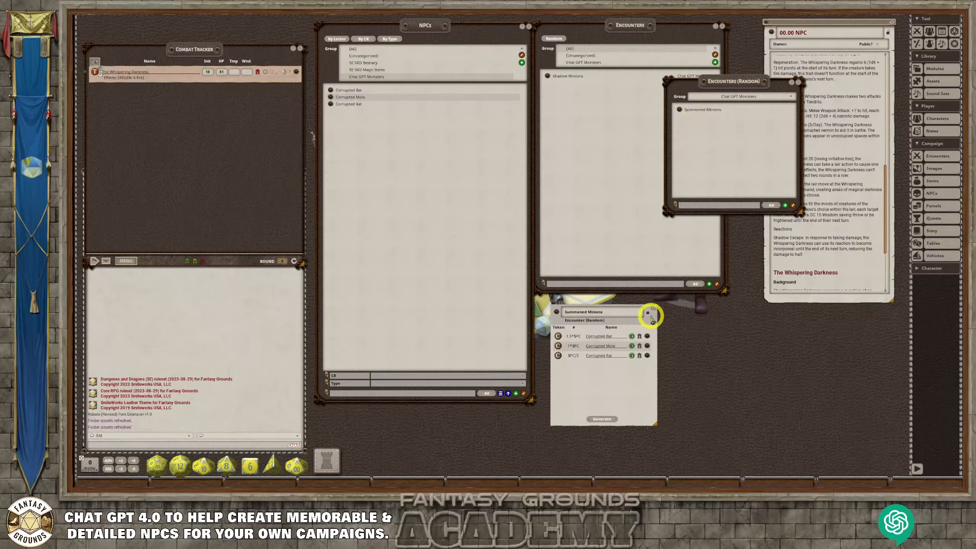
pyautogui.moveTo(650, 320); pyautogui.dragTo(609, 308)
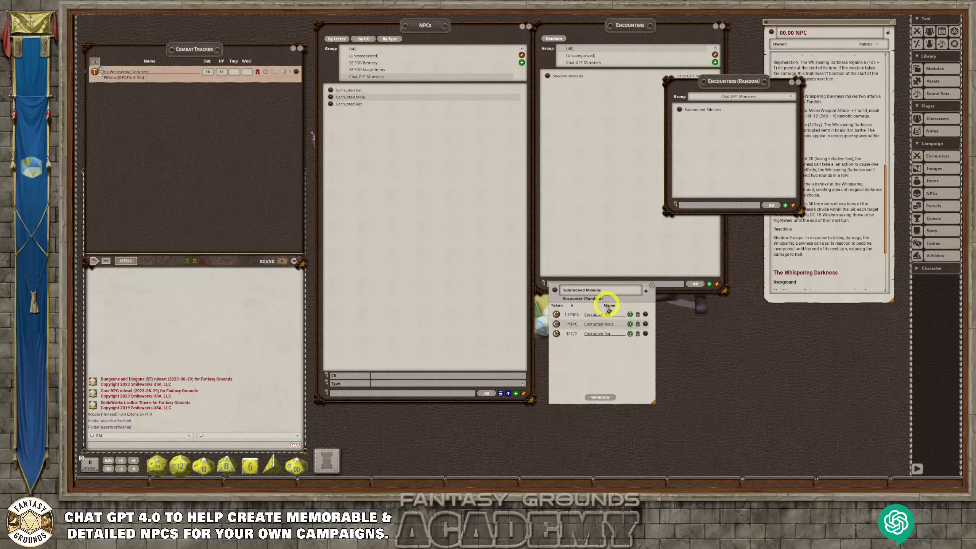
pyautogui.click(622, 283)
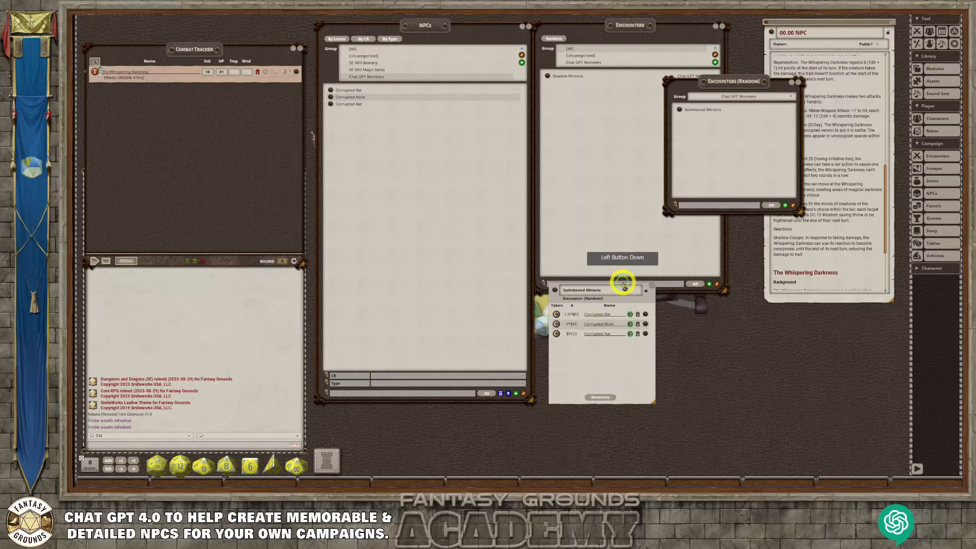
pyautogui.moveTo(632, 288); pyautogui.dragTo(635, 170)
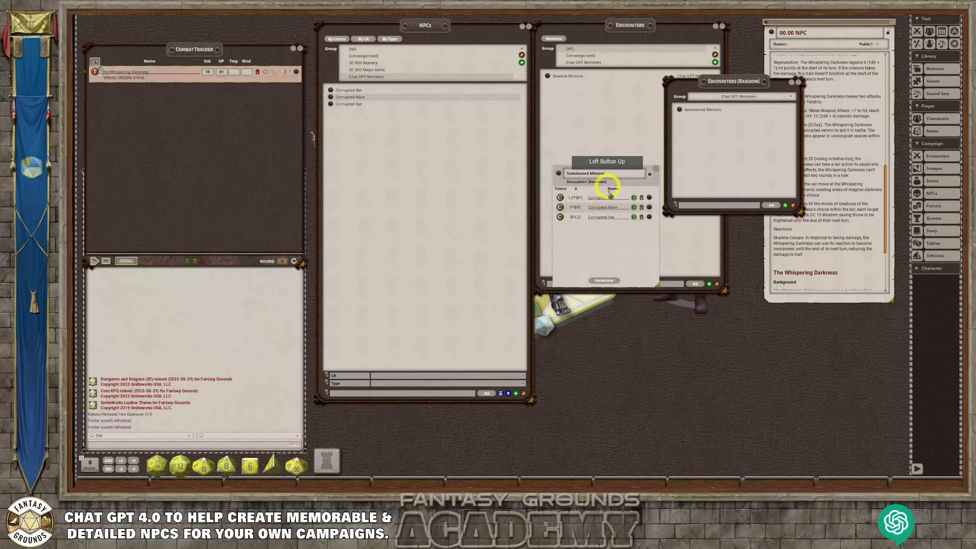
pyautogui.click(800, 83)
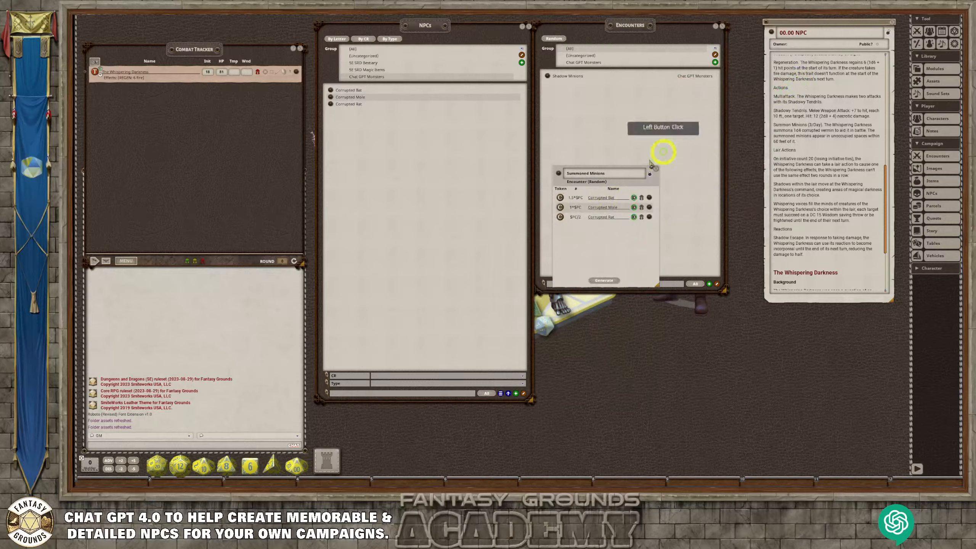
pyautogui.moveTo(640, 169); pyautogui.dragTo(840, 173)
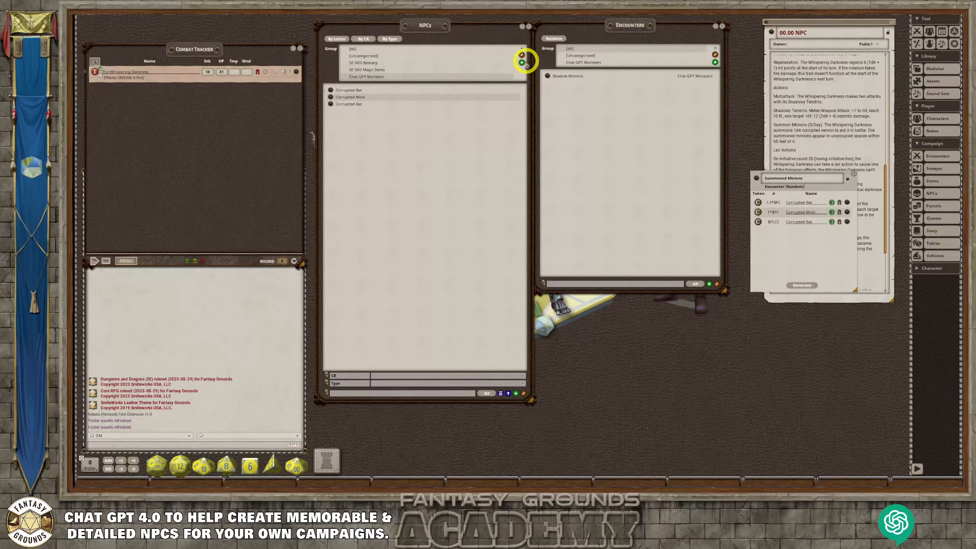
# Bring the 00.00 NPC note to the front, place it over the Encounters list and enlarge its window.
pyautogui.click(833, 127)
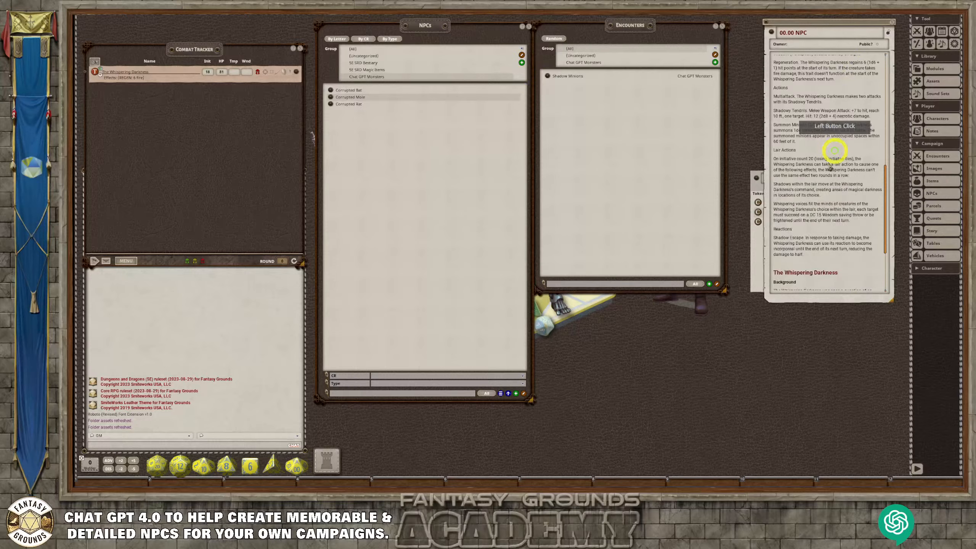
pyautogui.scroll(4, 828, 211)
pyautogui.scroll(10, 828, 213)
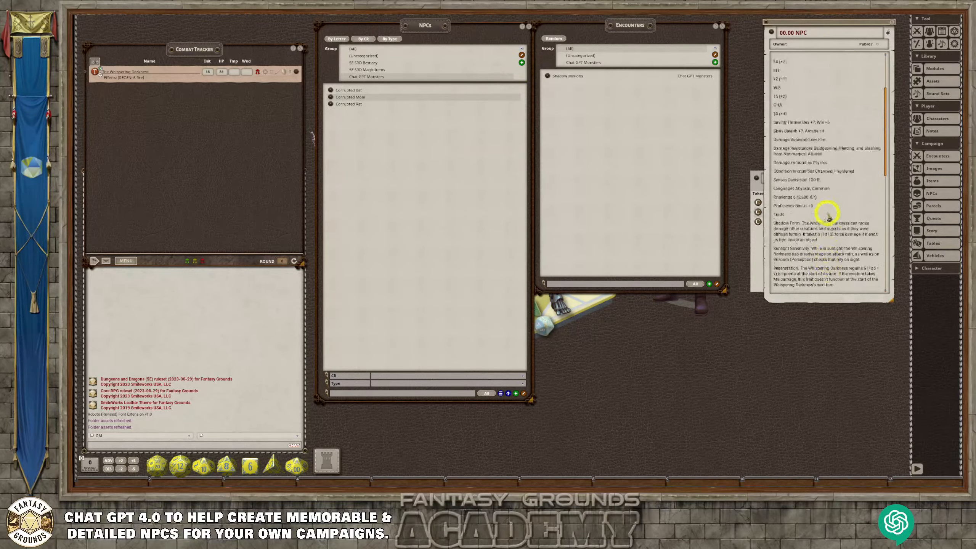
pyautogui.moveTo(802, 24); pyautogui.dragTo(631, 40)
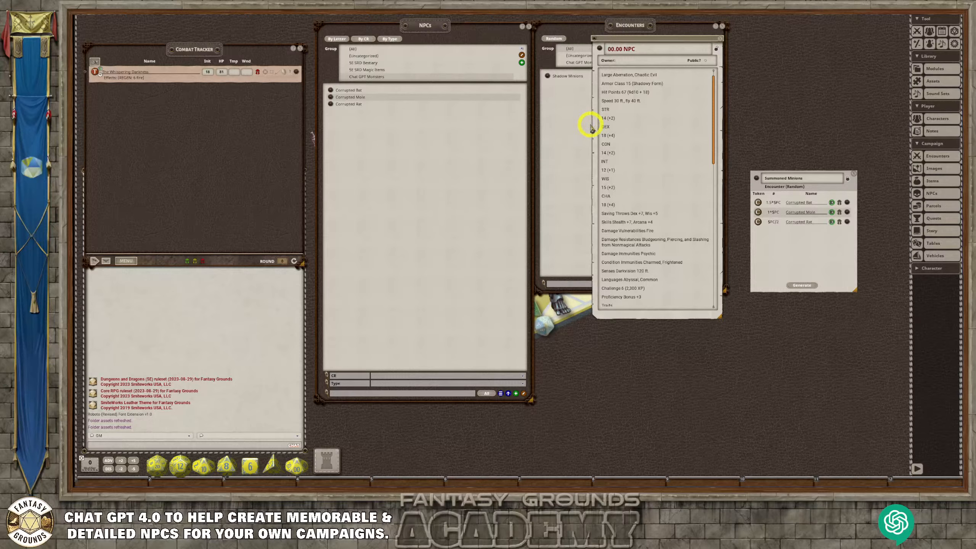
pyautogui.scroll(1, 668, 144)
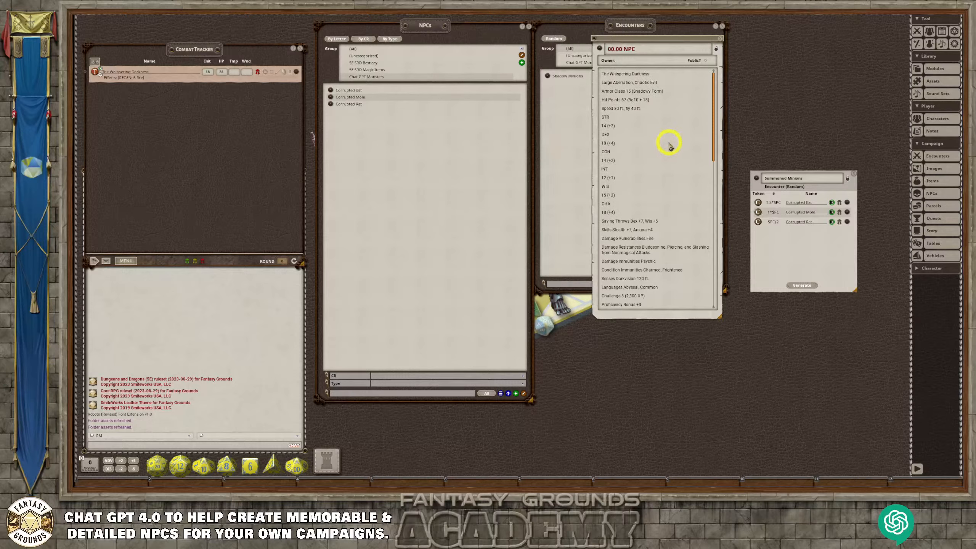
pyautogui.moveTo(601, 77)
pyautogui.mouseDown()
pyautogui.moveTo(618, 84)
pyautogui.moveTo(591, 72)
pyautogui.mouseUp()
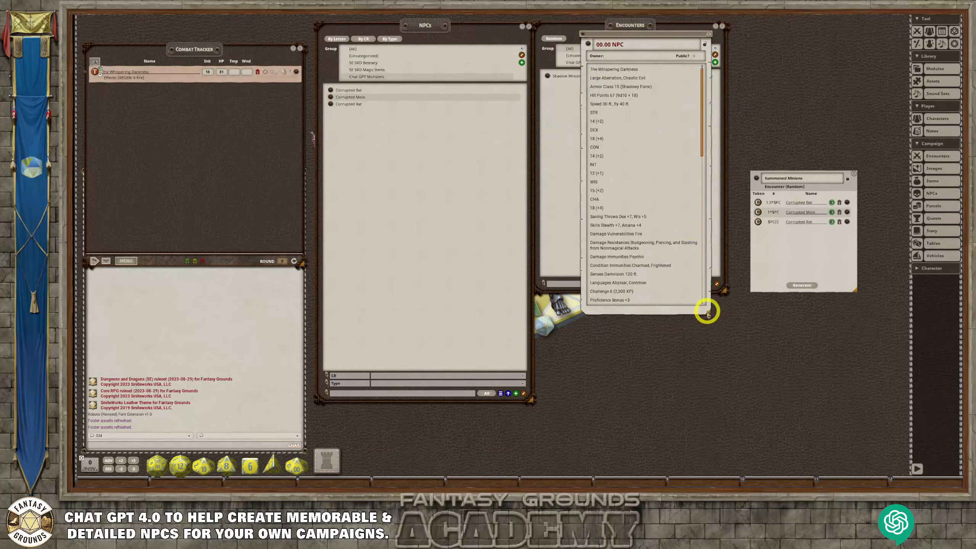
pyautogui.moveTo(709, 314); pyautogui.dragTo(922, 405)
# Copy the entire Whispering Darkness text from the 00.00 NPC note.
pyautogui.scroll(-3, 723, 355)
pyautogui.scroll(-1, 722, 355)
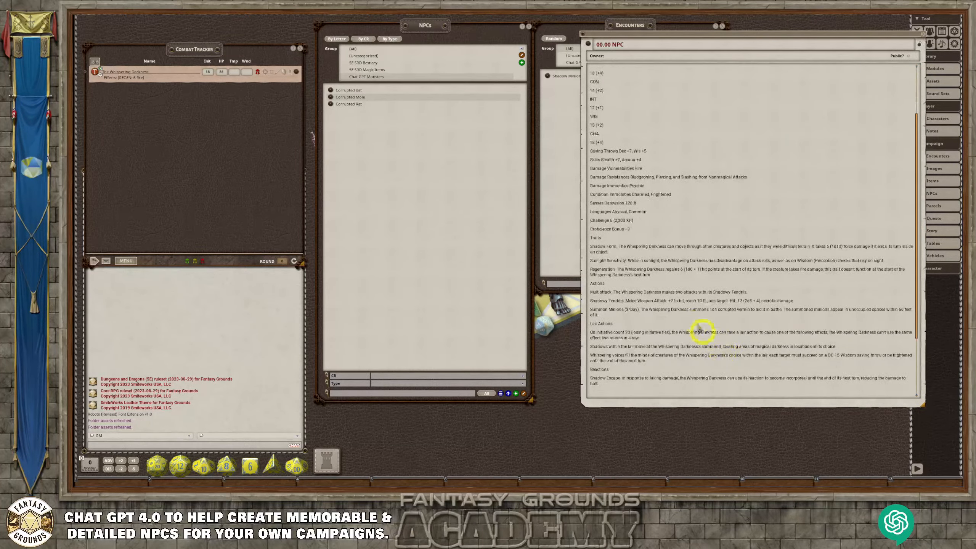
pyautogui.click(654, 282)
pyautogui.hotkey('ctrl', 'a')
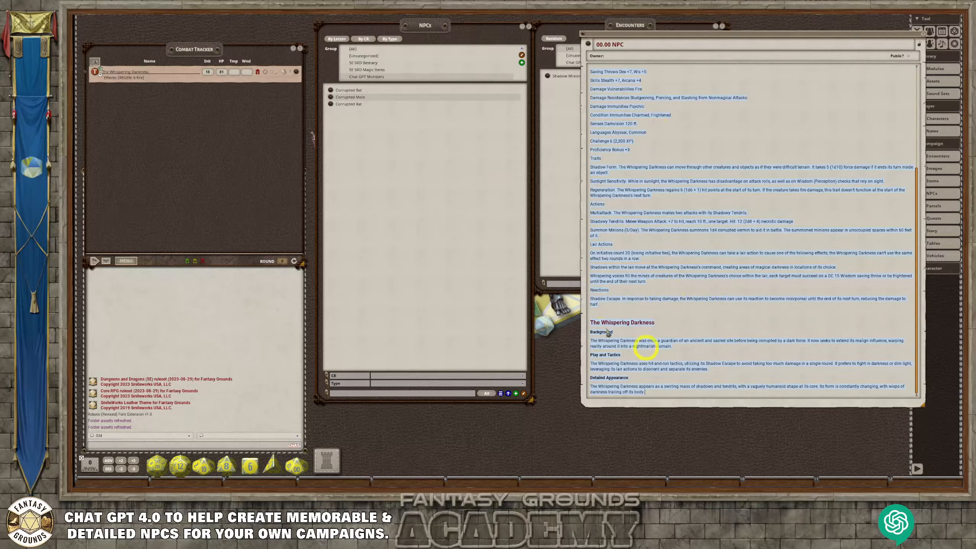
pyautogui.click(645, 313)
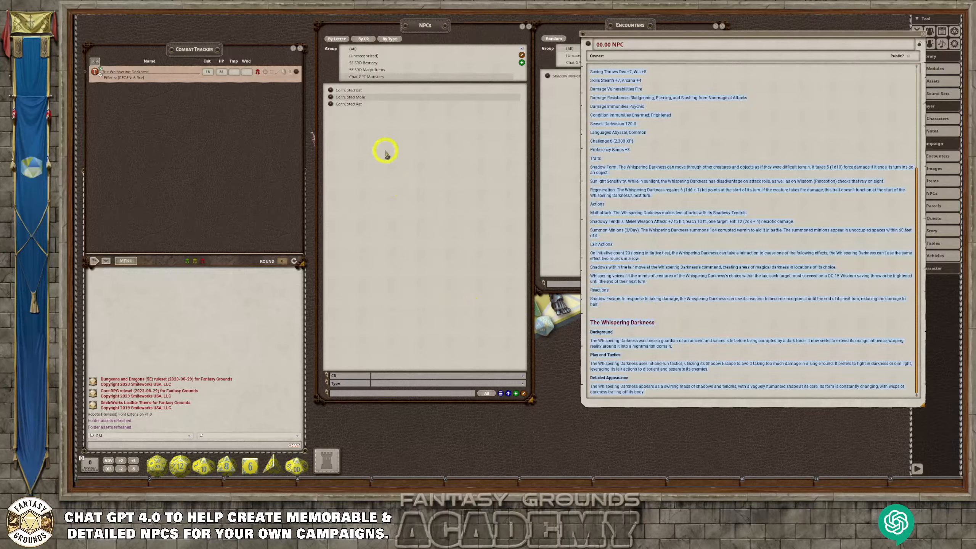
# Start an NPC import in the Chat GPT Monsters group and paste the copied Whispering Darkness text as its stat block.
pyautogui.click(370, 77)
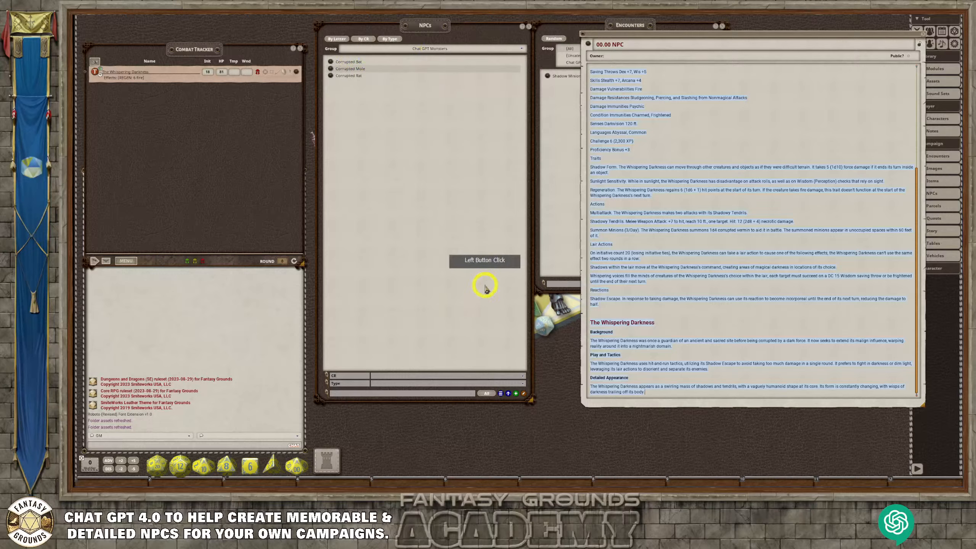
pyautogui.click(508, 394)
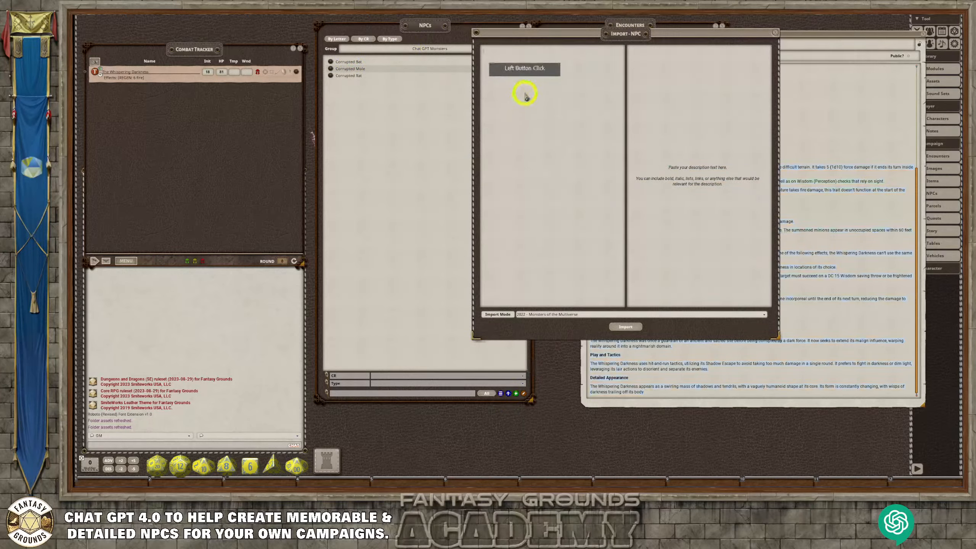
pyautogui.hotkey('ctrl', 'v')
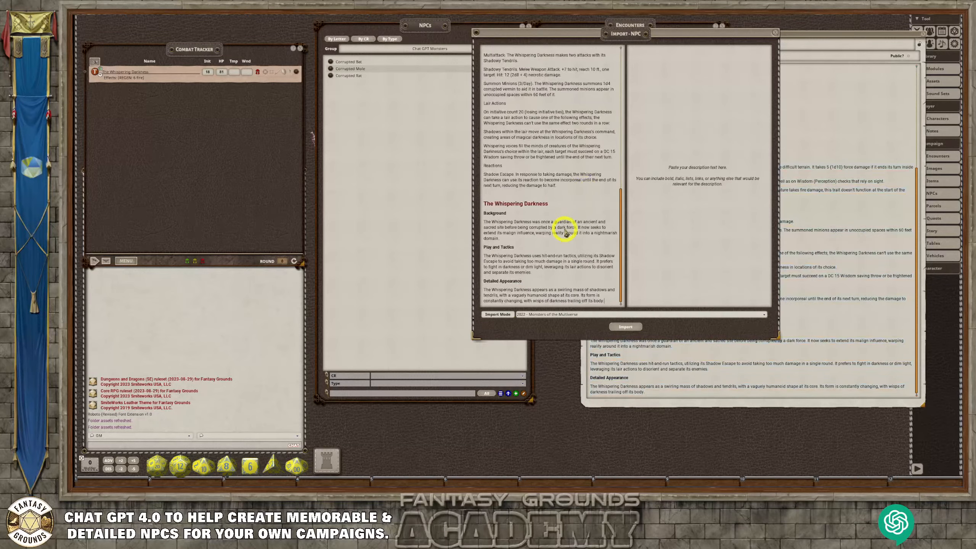
# Move the Whispering Darkness background, tactics and appearance section from the import's stat block text to its description text.
pyautogui.moveTo(608, 304); pyautogui.dragTo(560, 227)
pyautogui.hotkey('ctrl', 'c')
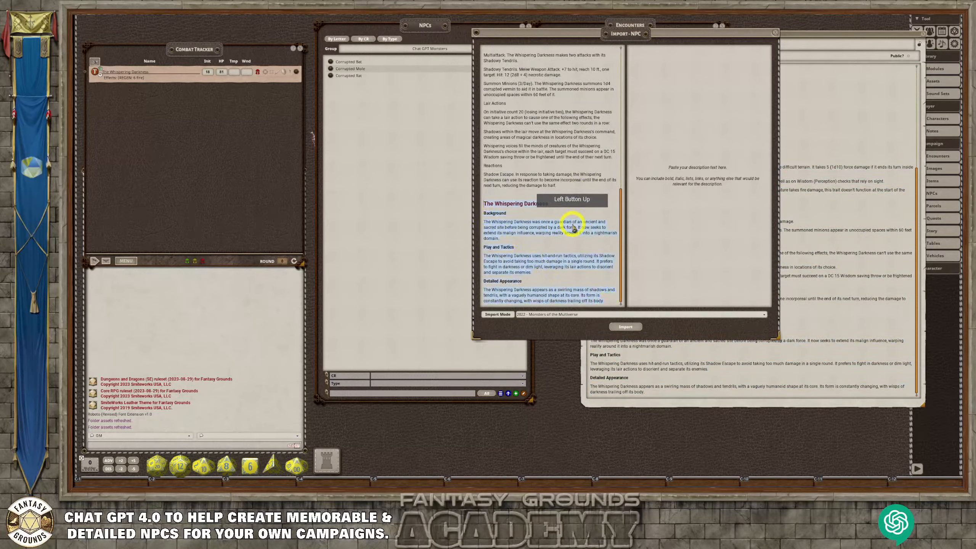
pyautogui.click(677, 132)
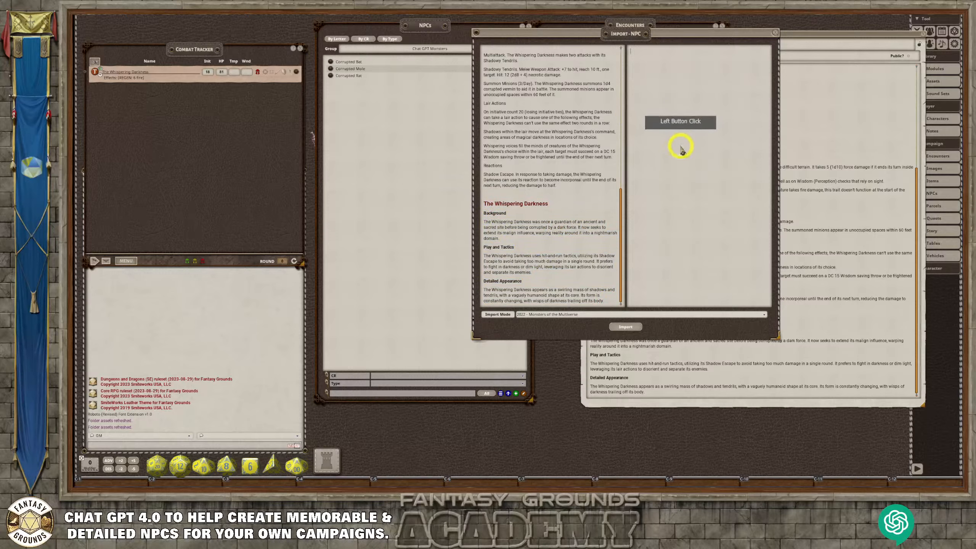
pyautogui.hotkey('ctrl', 'v')
pyautogui.moveTo(604, 303); pyautogui.dragTo(480, 201)
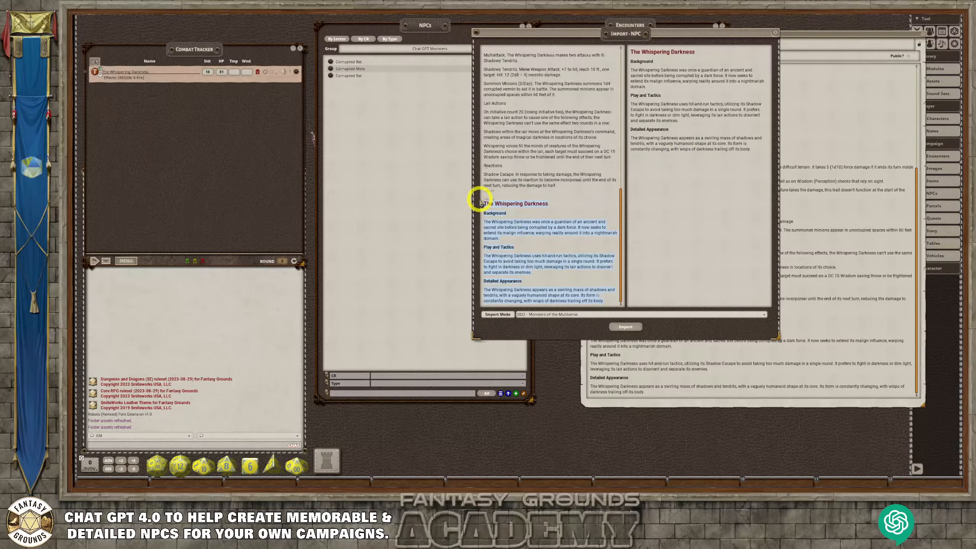
pyautogui.press('Delete')
pyautogui.press('BackSpace')
pyautogui.press('BackSpace')
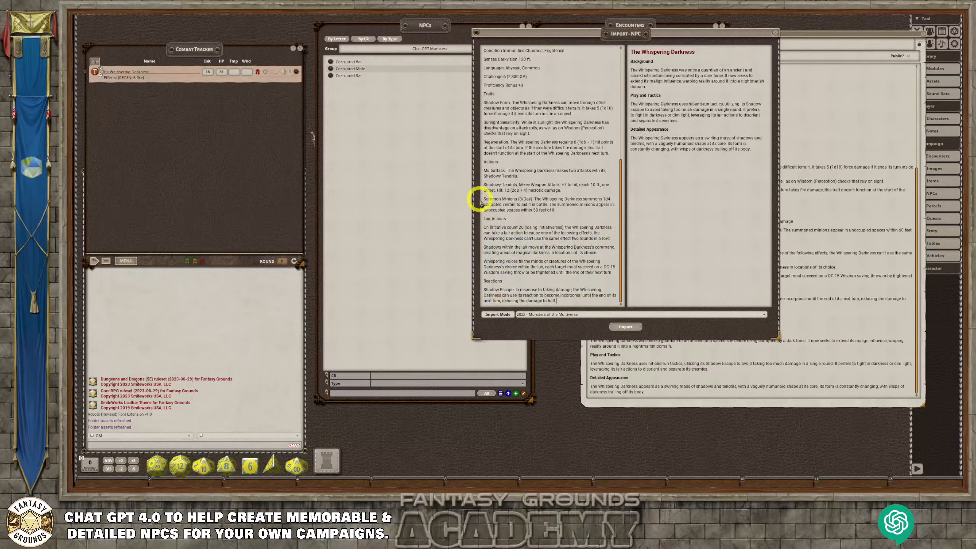
# Import The Whispering Darkness as an NPC, check its stats, actions and description in the new record, and close the record.
pyautogui.scroll(10, 530, 184)
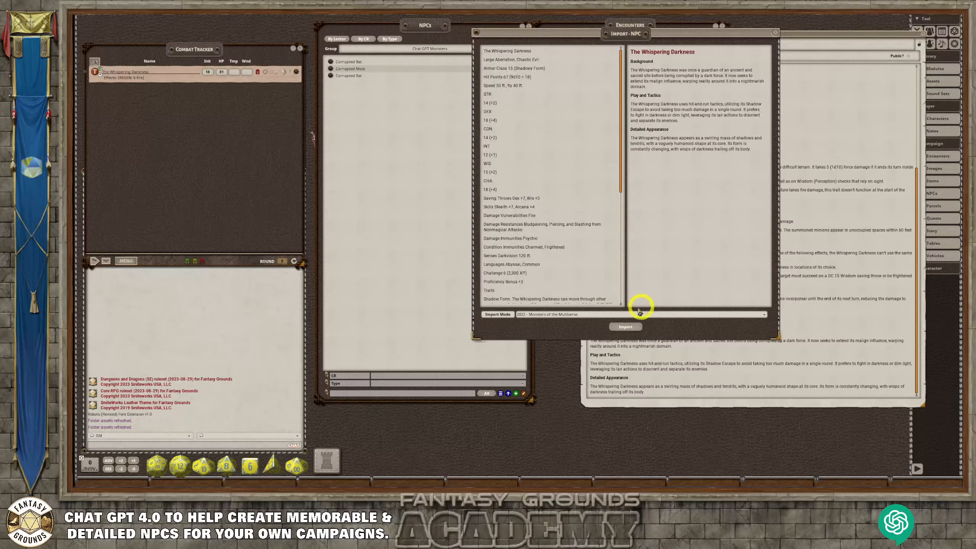
pyautogui.click(625, 327)
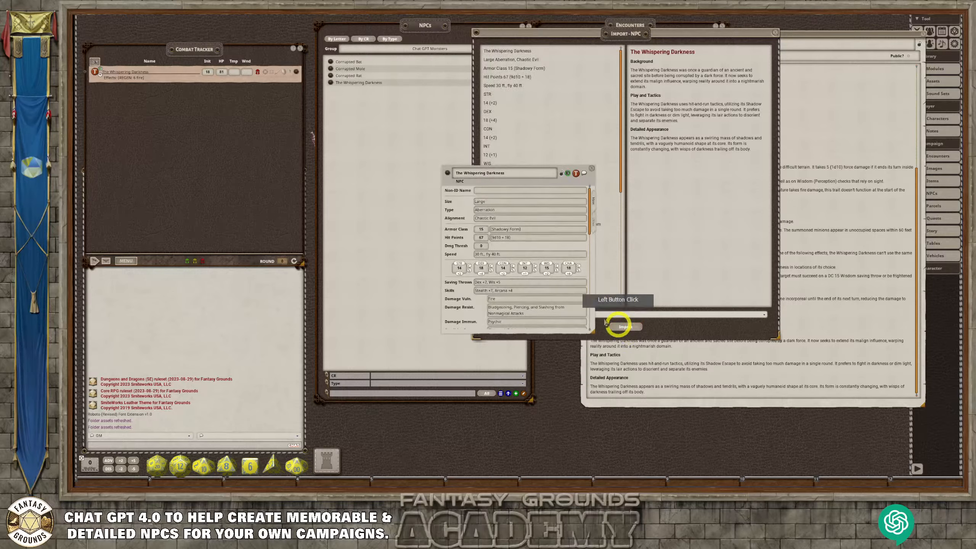
pyautogui.scroll(-10, 540, 266)
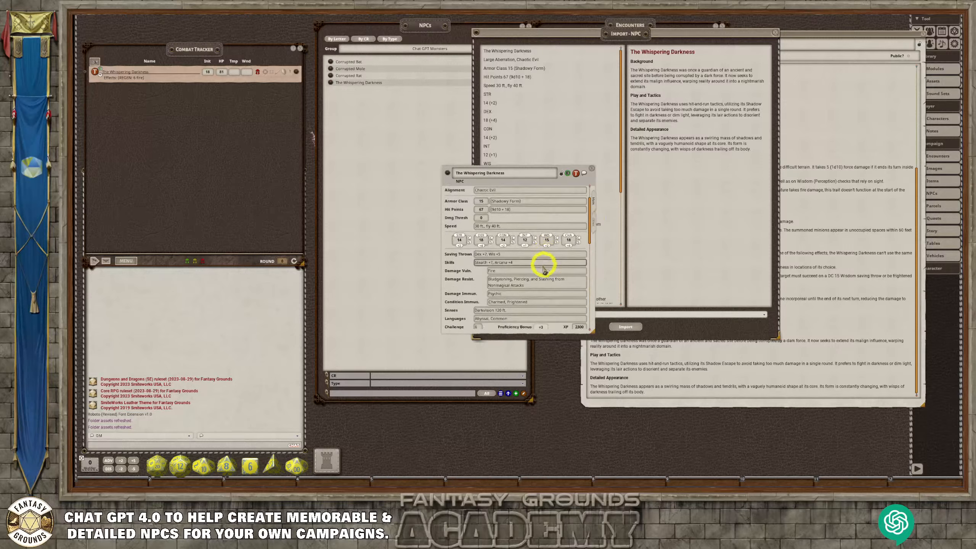
pyautogui.scroll(-10, 540, 271)
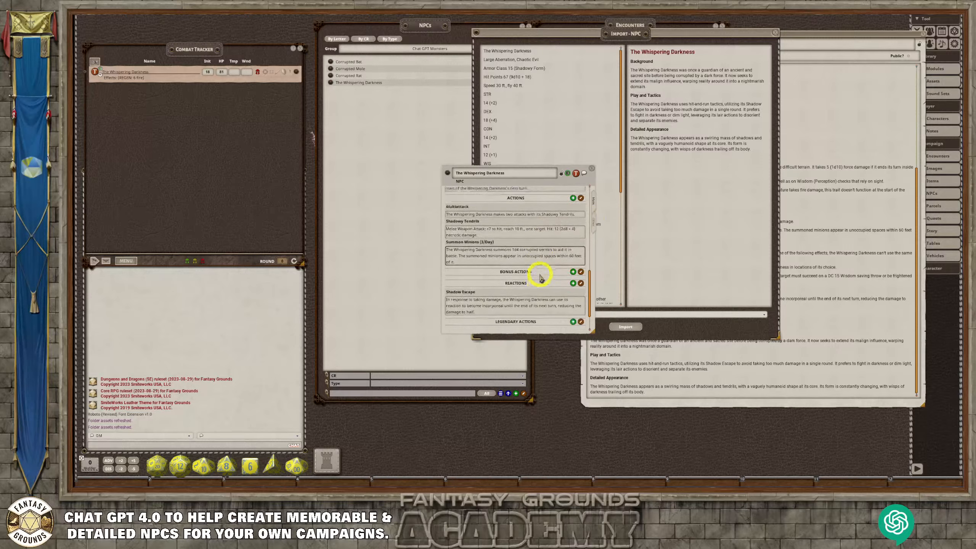
pyautogui.click(594, 222)
pyautogui.scroll(-3, 563, 262)
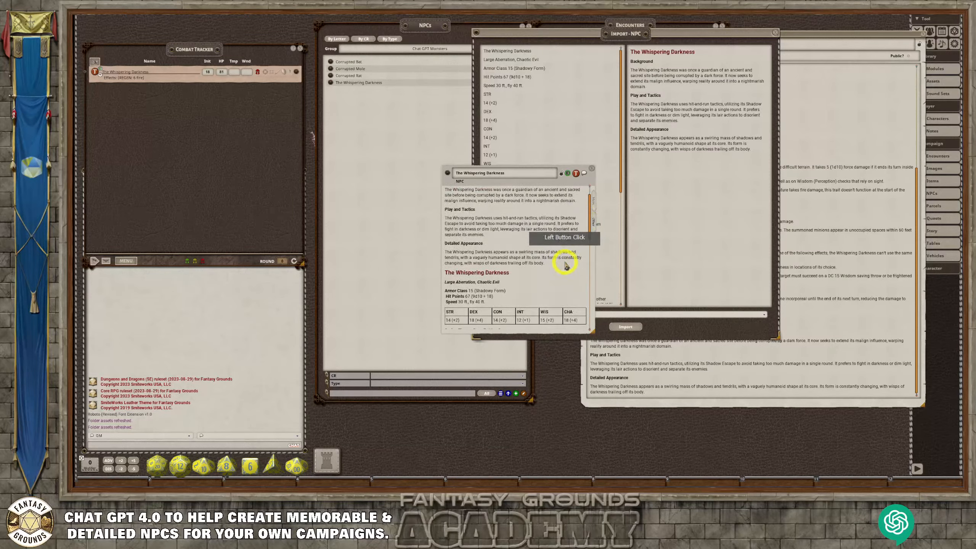
pyautogui.scroll(3, 567, 262)
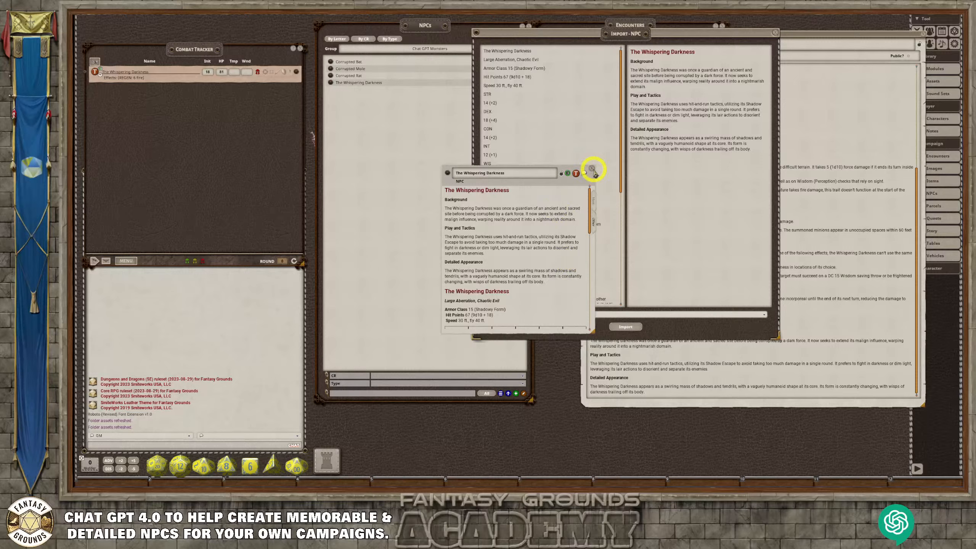
pyautogui.click(591, 169)
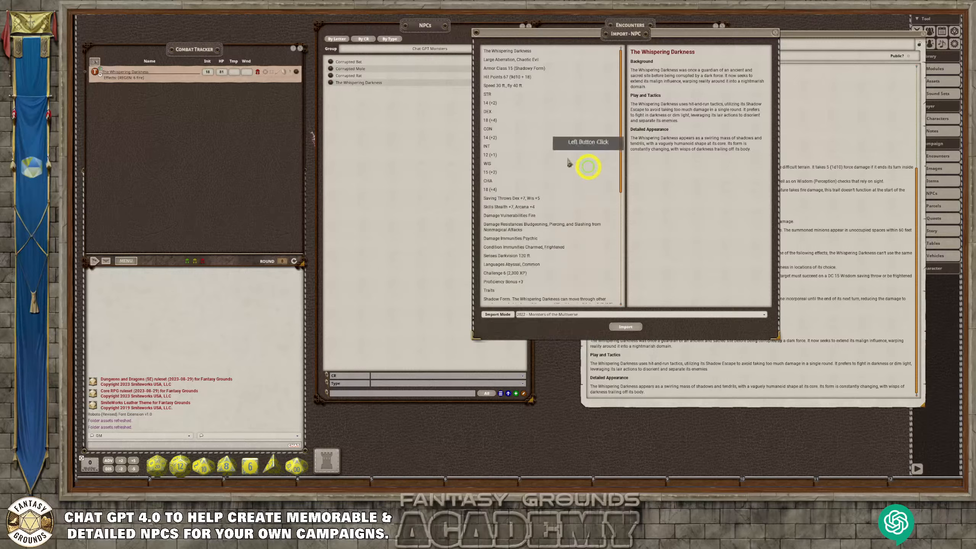
# Delete The Whispering Darkness from the Chat GPT Monsters NPC list.
pyautogui.rightClick(330, 82)
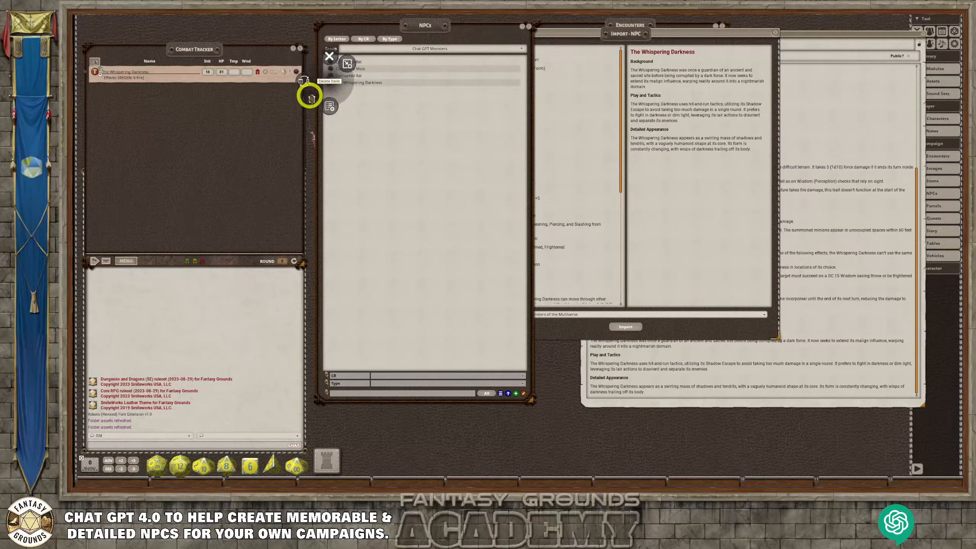
pyautogui.click(311, 99)
pyautogui.click(284, 96)
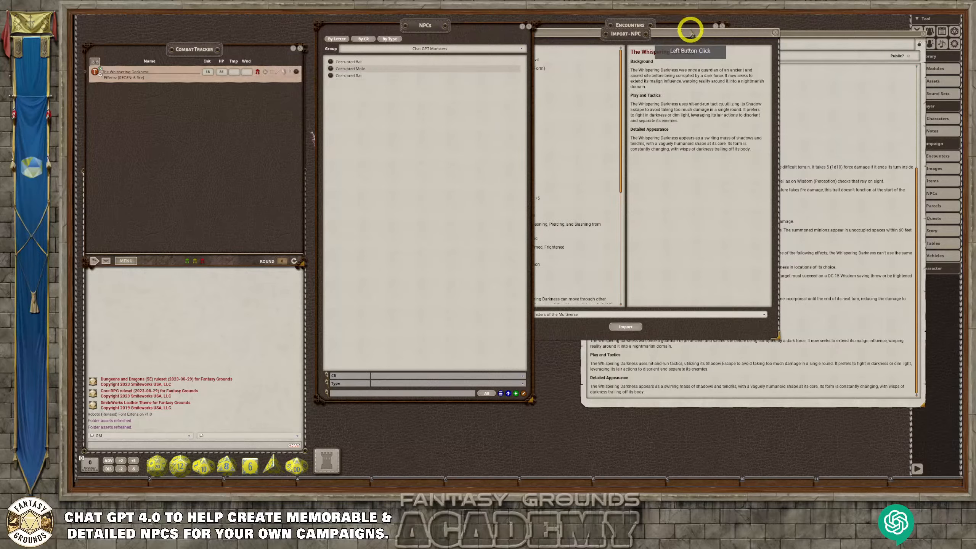
# Move the NPC import window over the NPCs list and close the 00.00 NPC note.
pyautogui.moveTo(696, 33); pyautogui.dragTo(610, 62)
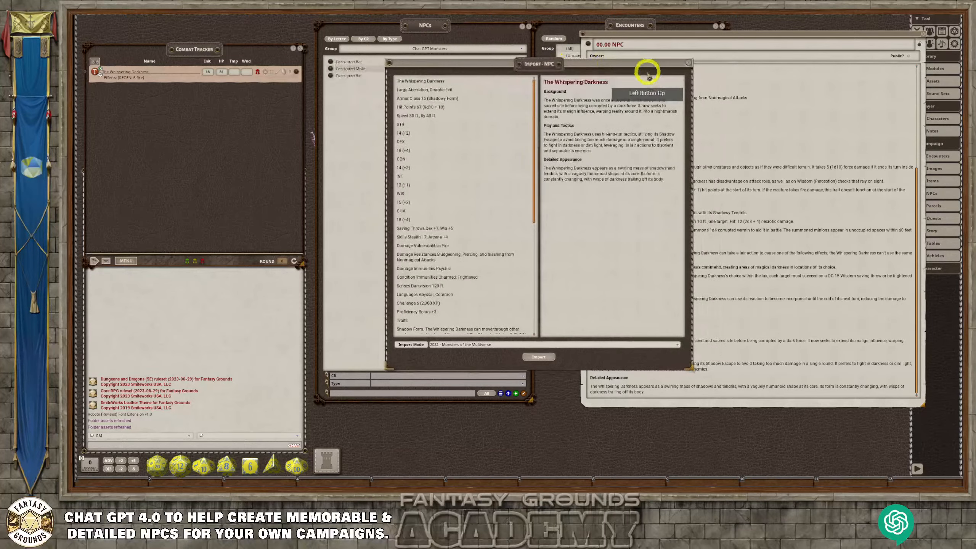
pyautogui.click(680, 187)
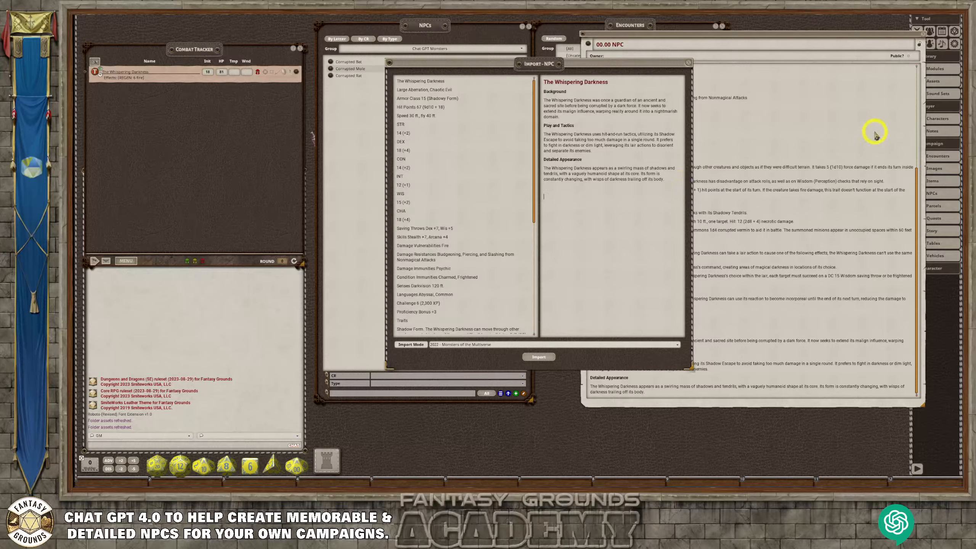
pyautogui.click(927, 39)
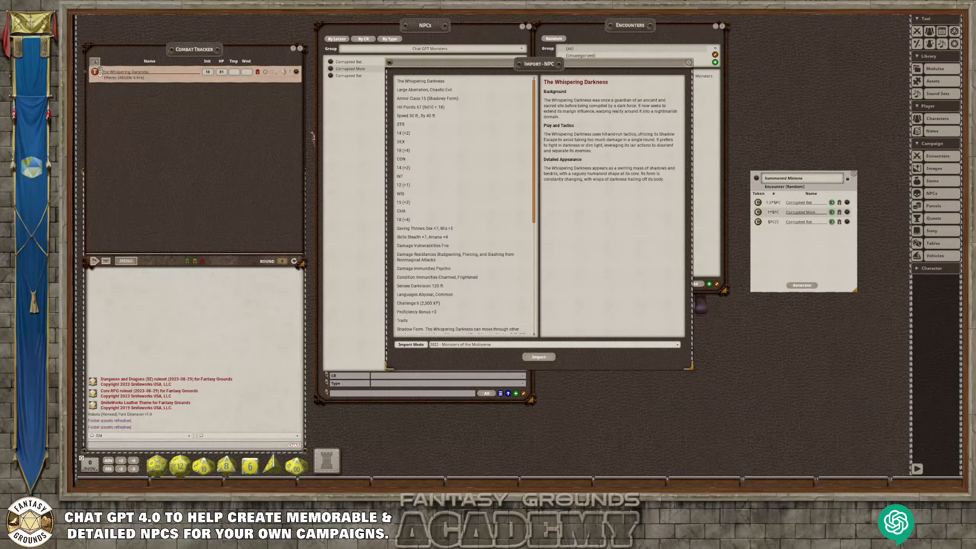
# Review the Whispering Darkness stat block in the import window, from its ability scores to its traits, actions, lair actions and reactions.
pyautogui.scroll(-8, 421, 323)
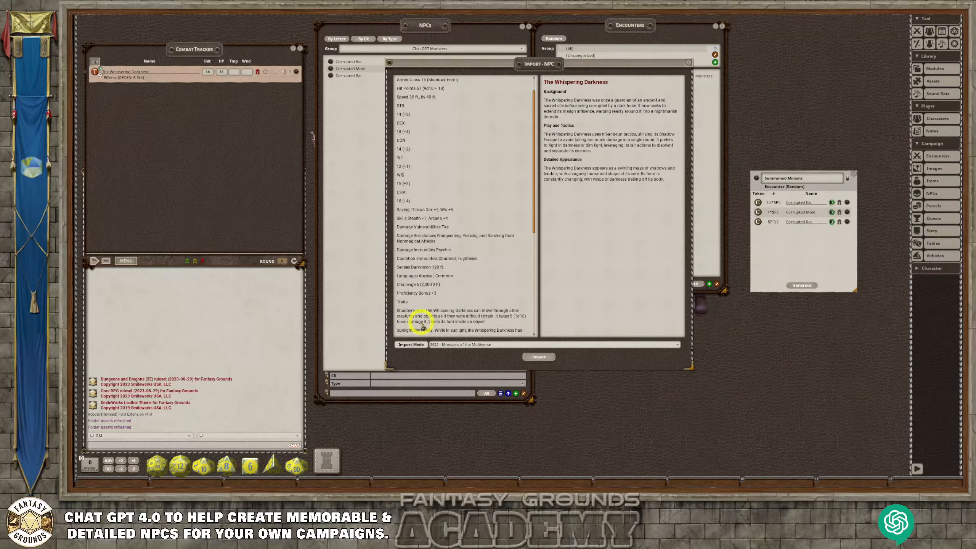
pyautogui.scroll(-4, 423, 324)
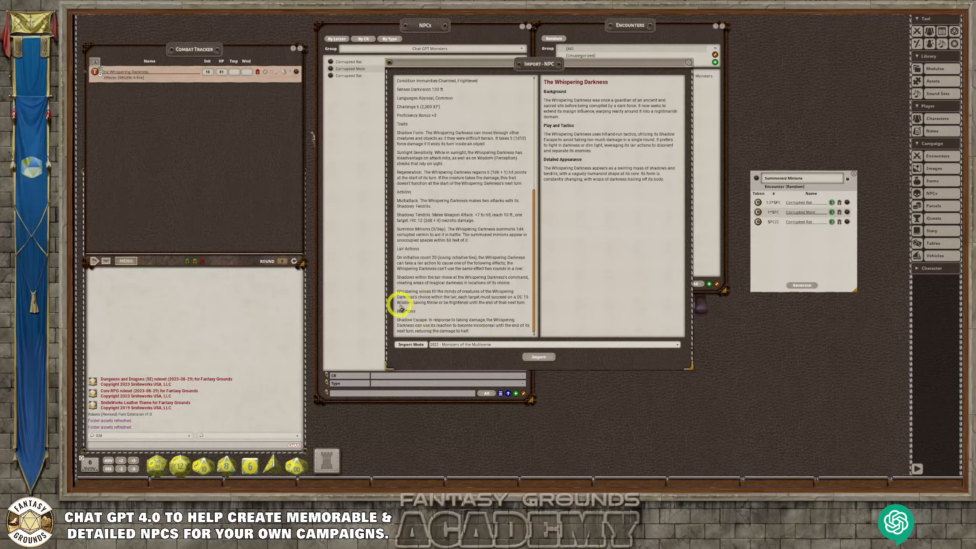
pyautogui.scroll(7, 411, 269)
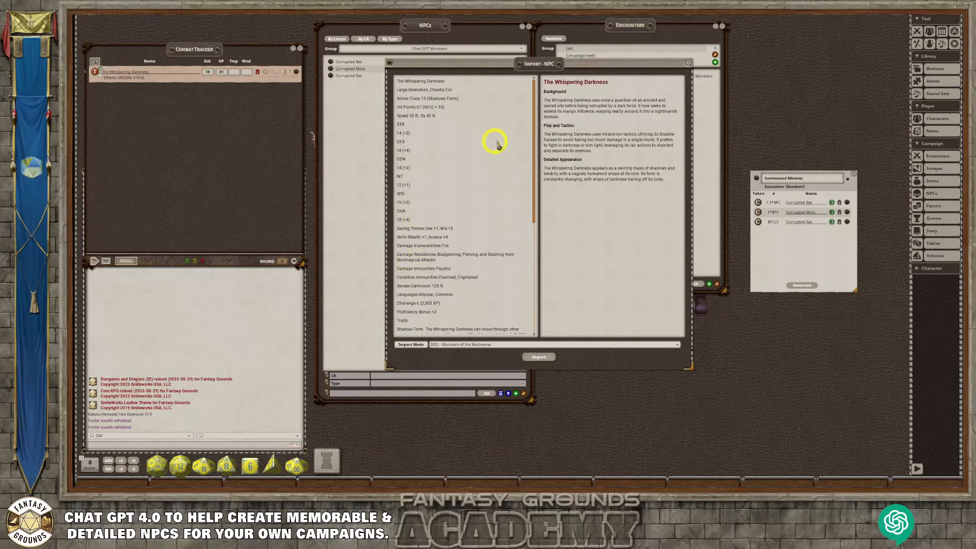
pyautogui.scroll(-5, 466, 214)
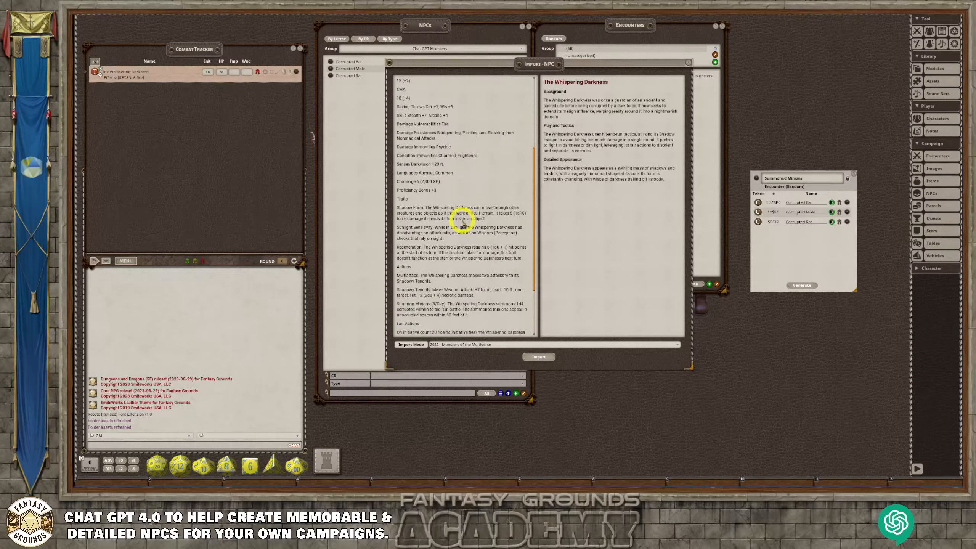
pyautogui.scroll(-3, 464, 225)
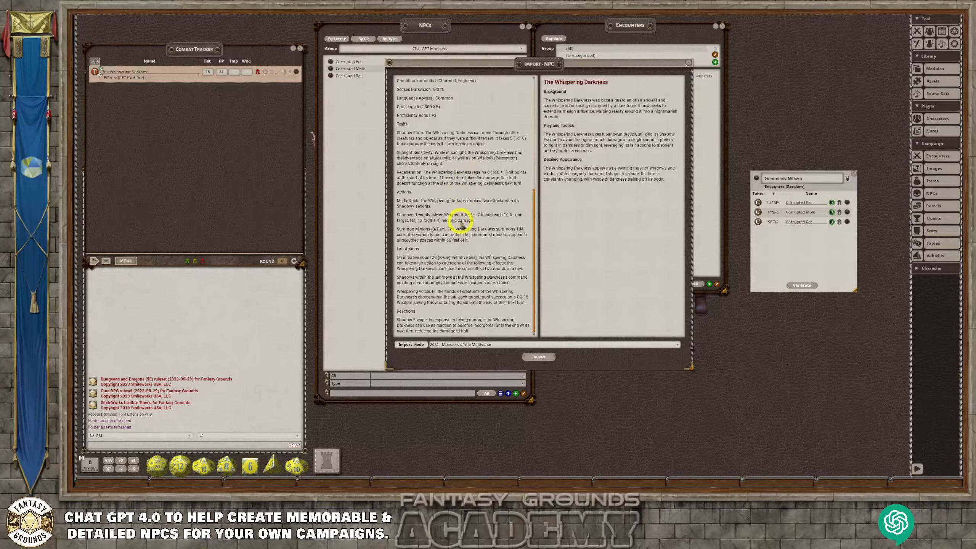
pyautogui.scroll(2, 462, 226)
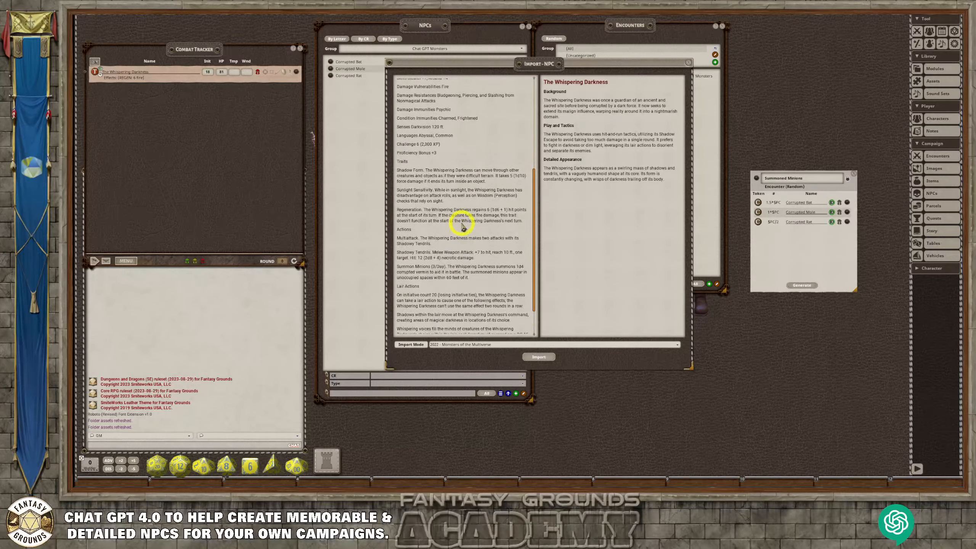
pyautogui.scroll(1, 460, 223)
pyautogui.scroll(1, 408, 185)
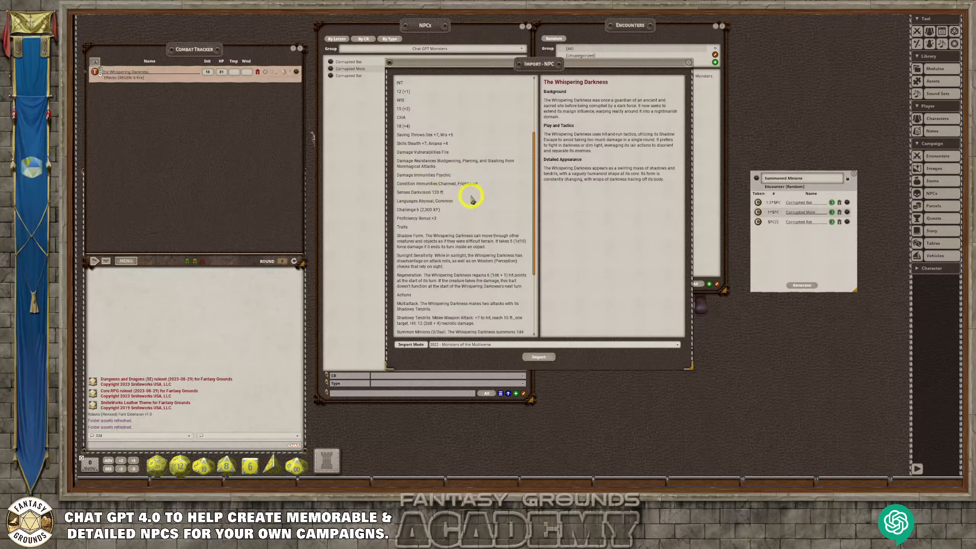
pyautogui.scroll(3, 470, 197)
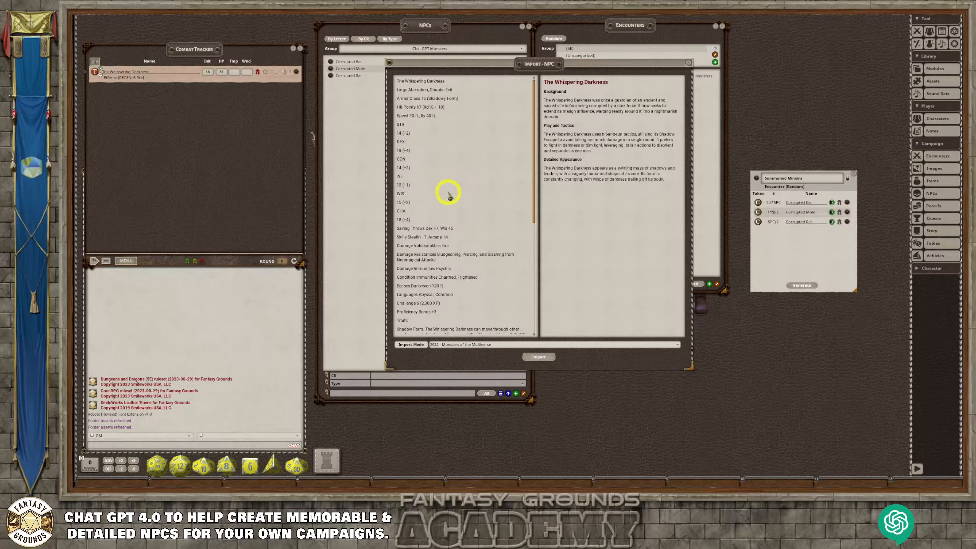
pyautogui.scroll(-5, 448, 195)
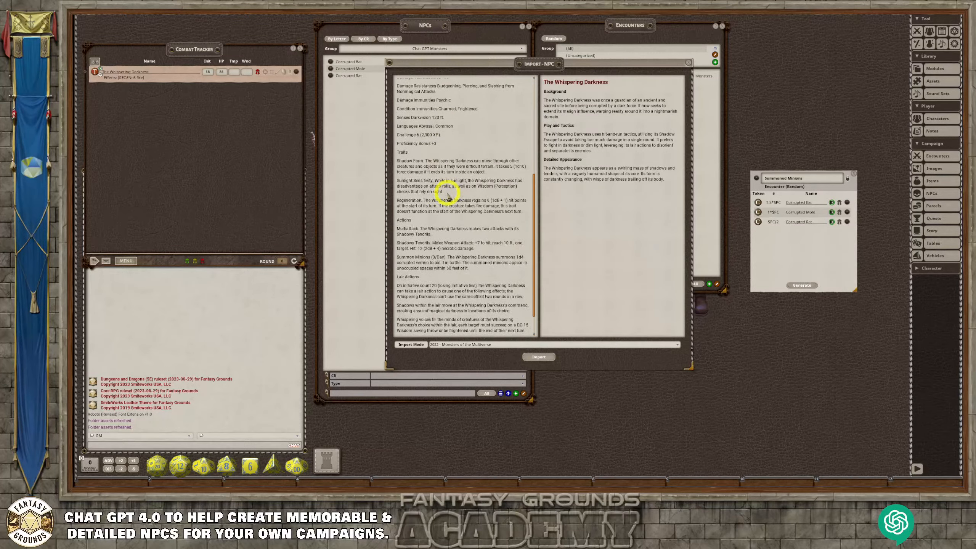
pyautogui.scroll(-2, 448, 194)
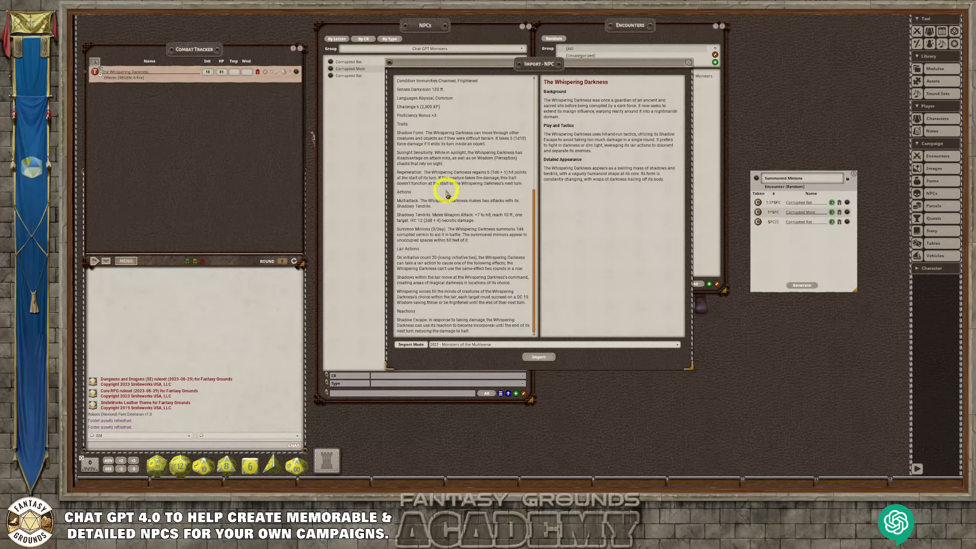